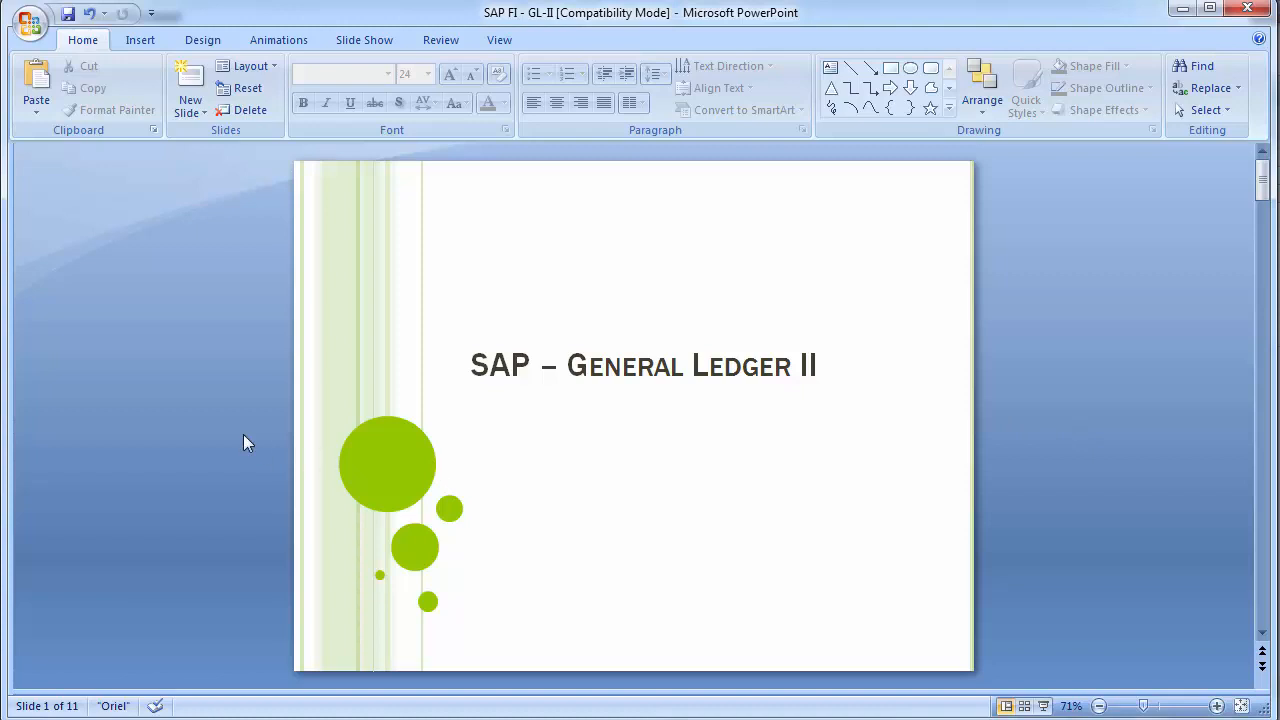
Step: Review the slides from the title through Creation of GL Master Records, keeping the current Windows color scheme and suppressing its performance message
scroll(243, 434, down, 1)
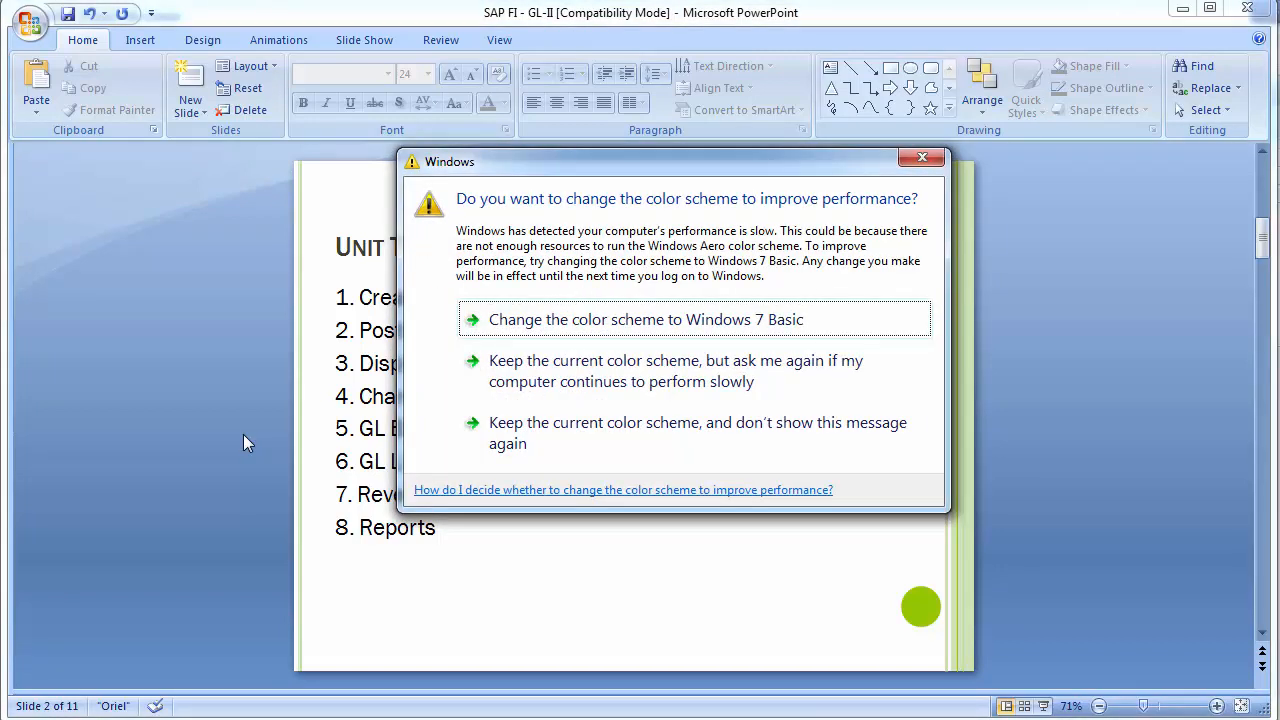
click(606, 423)
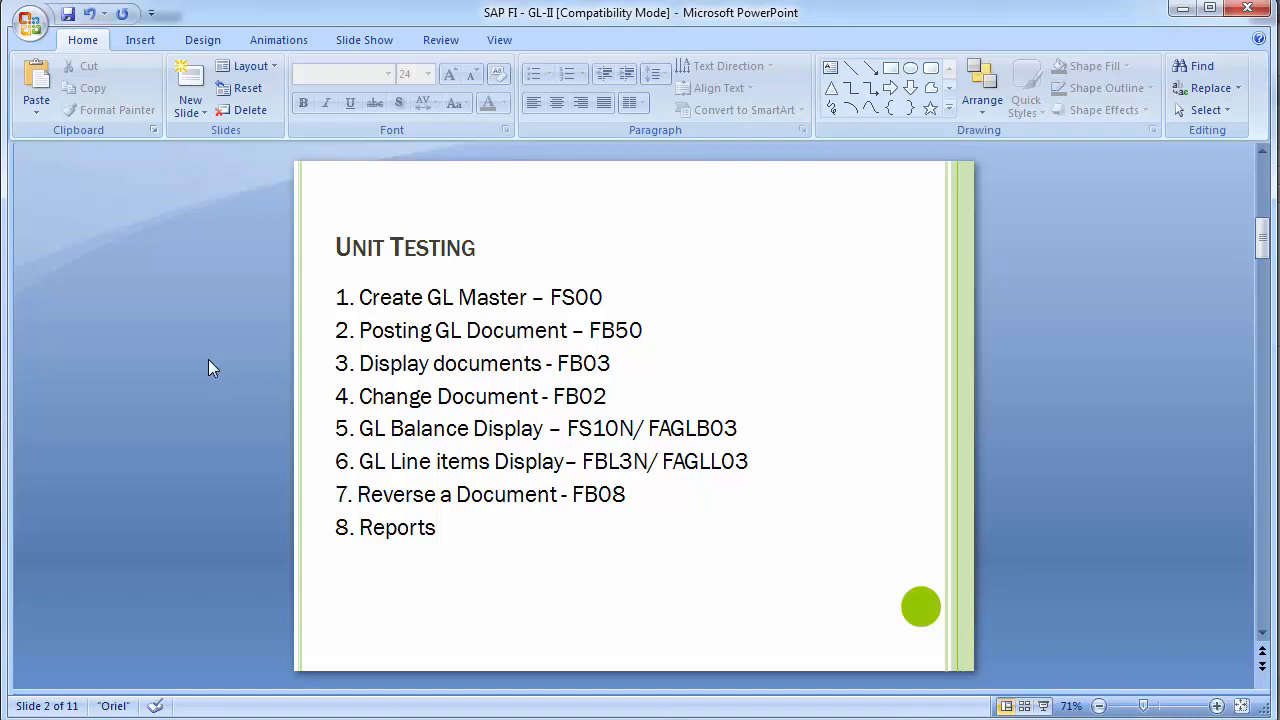
scroll(209, 362, down, 1)
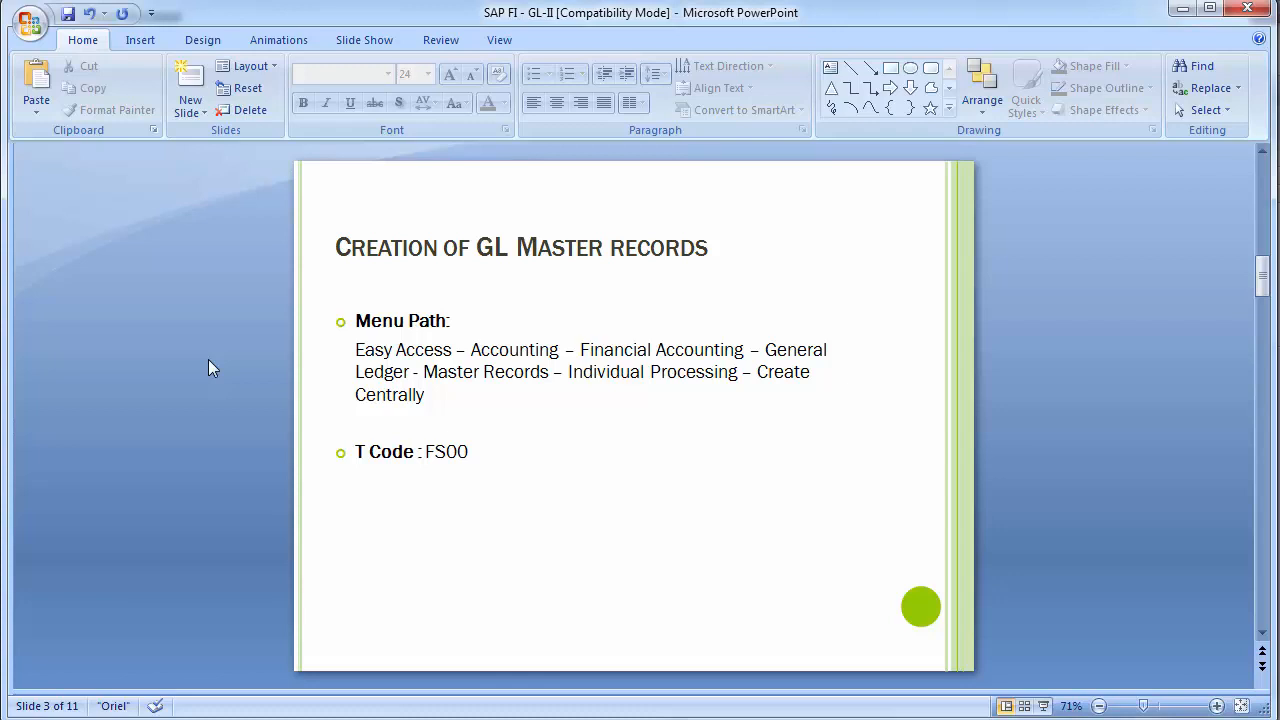
click(525, 466)
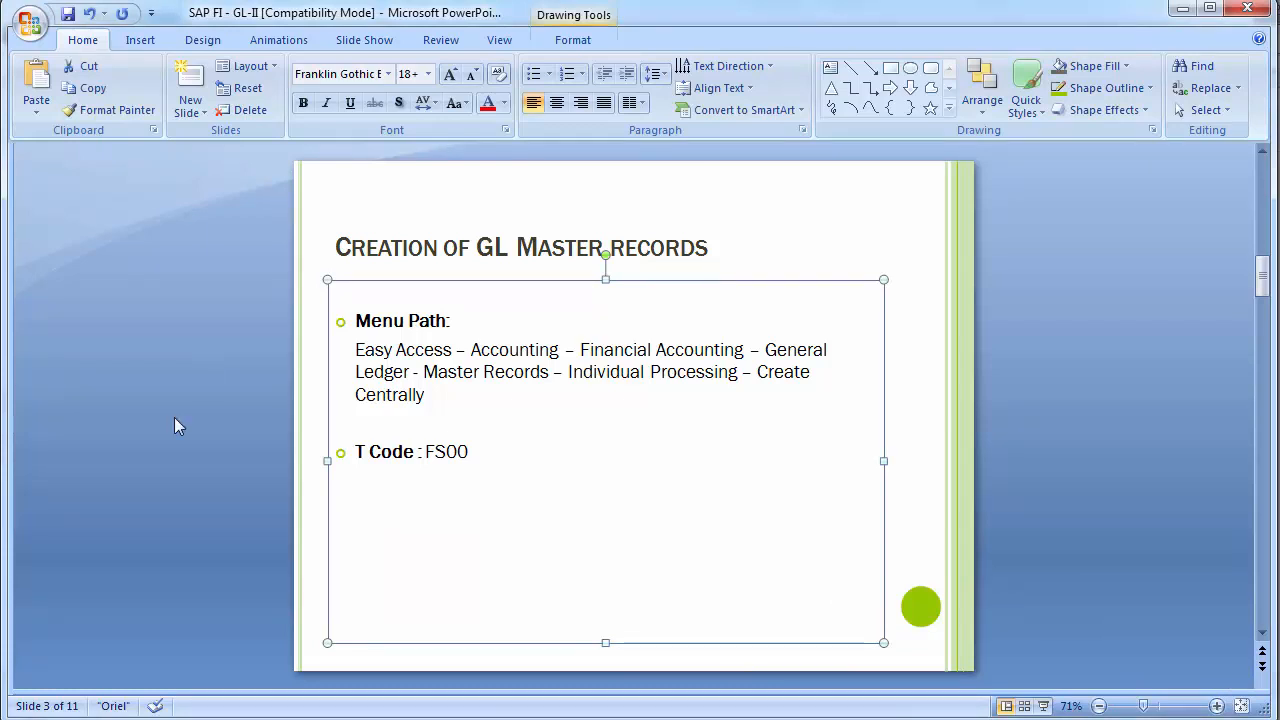
click(145, 437)
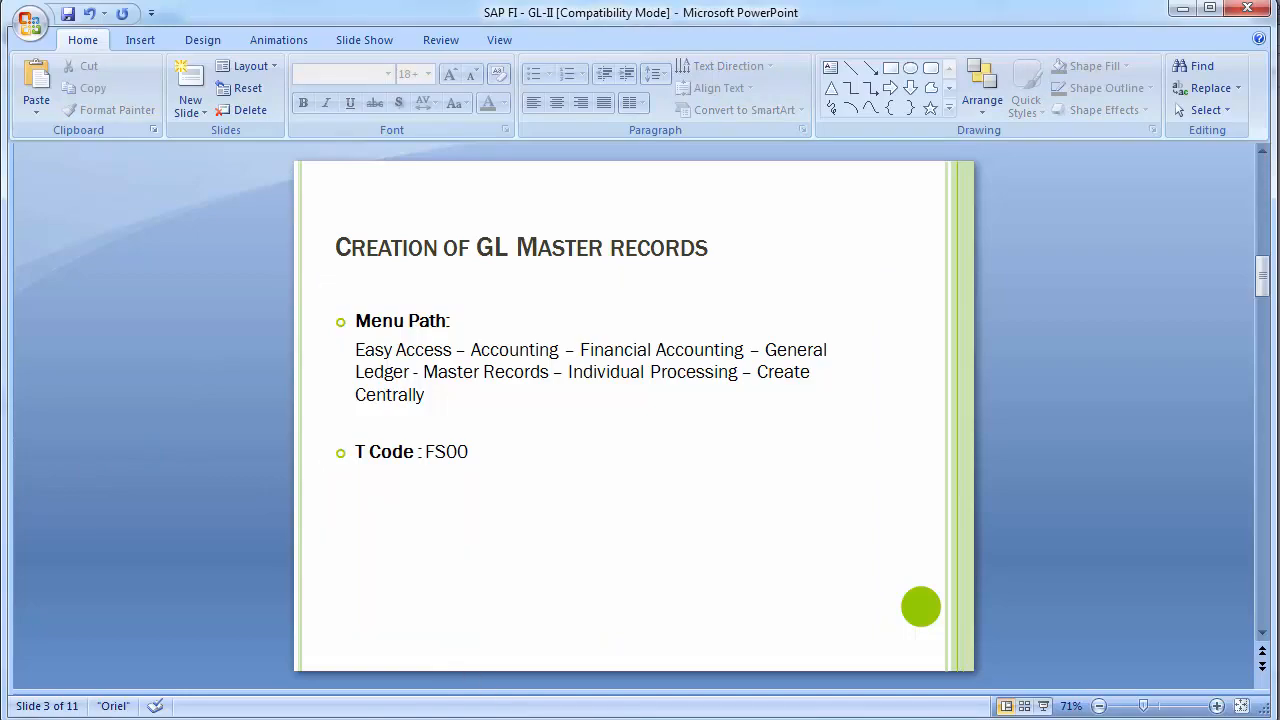
Step: Switch to SAP Easy Access and run transaction FS00 to edit a G/L account centrally
click(531, 589)
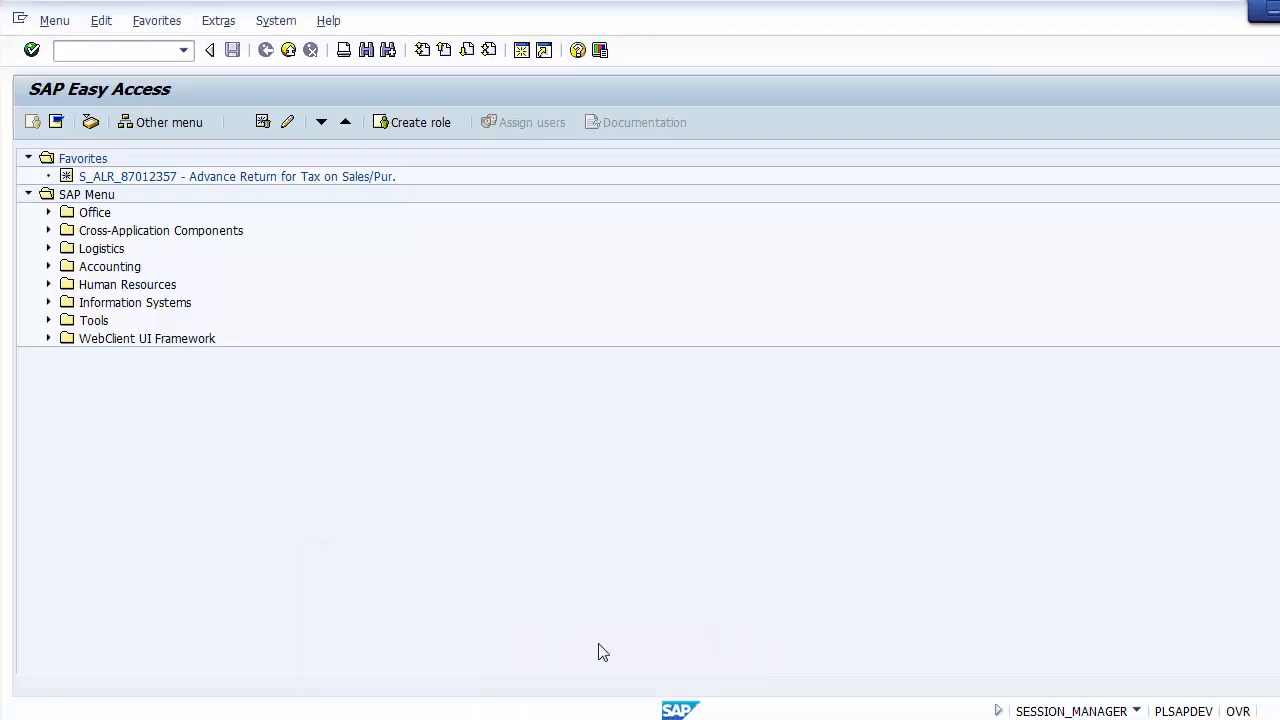
click(140, 55)
text(FS00)
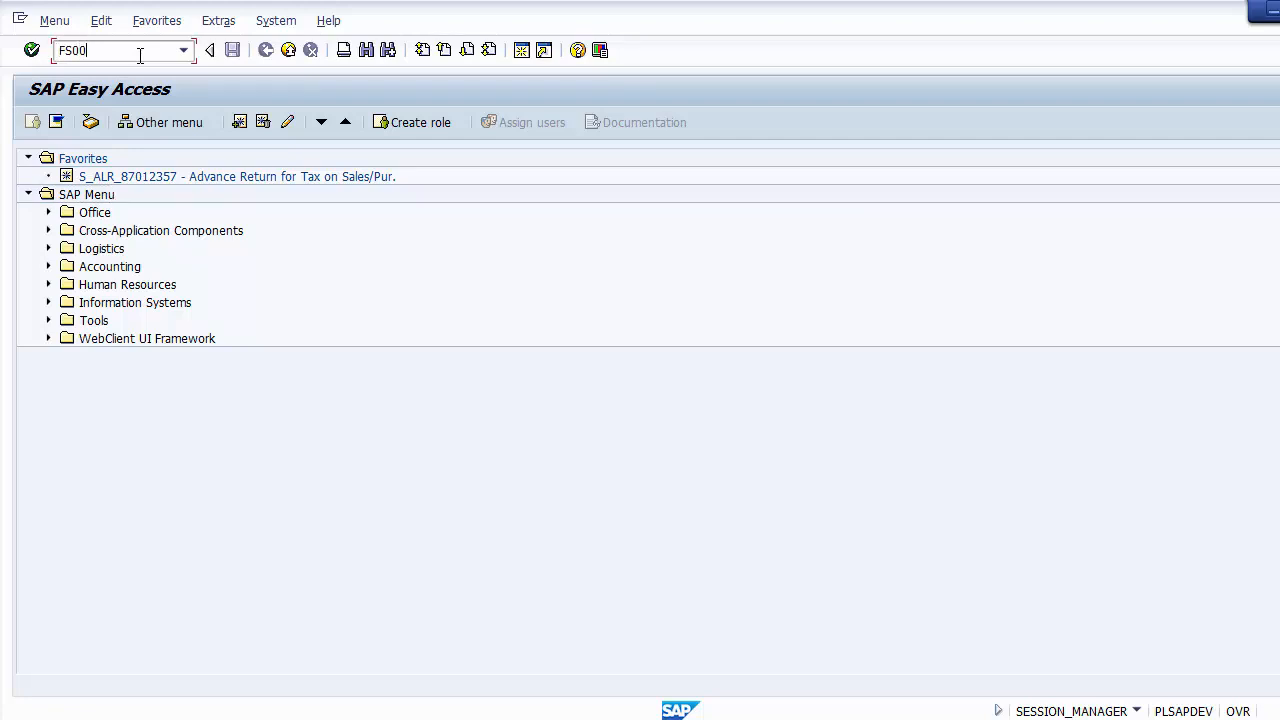
key(Return)
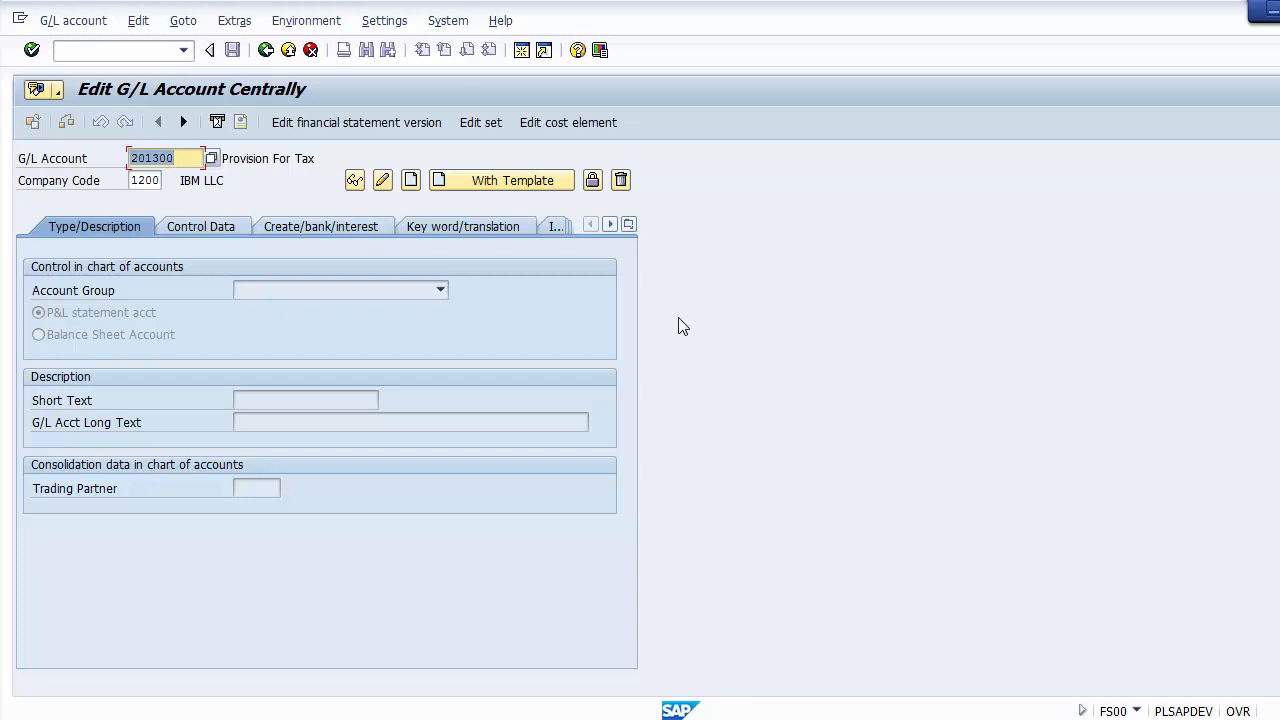
Step: Leave the G/L account screen and run transaction OBD4 to display the G/L account groups
click(145, 50)
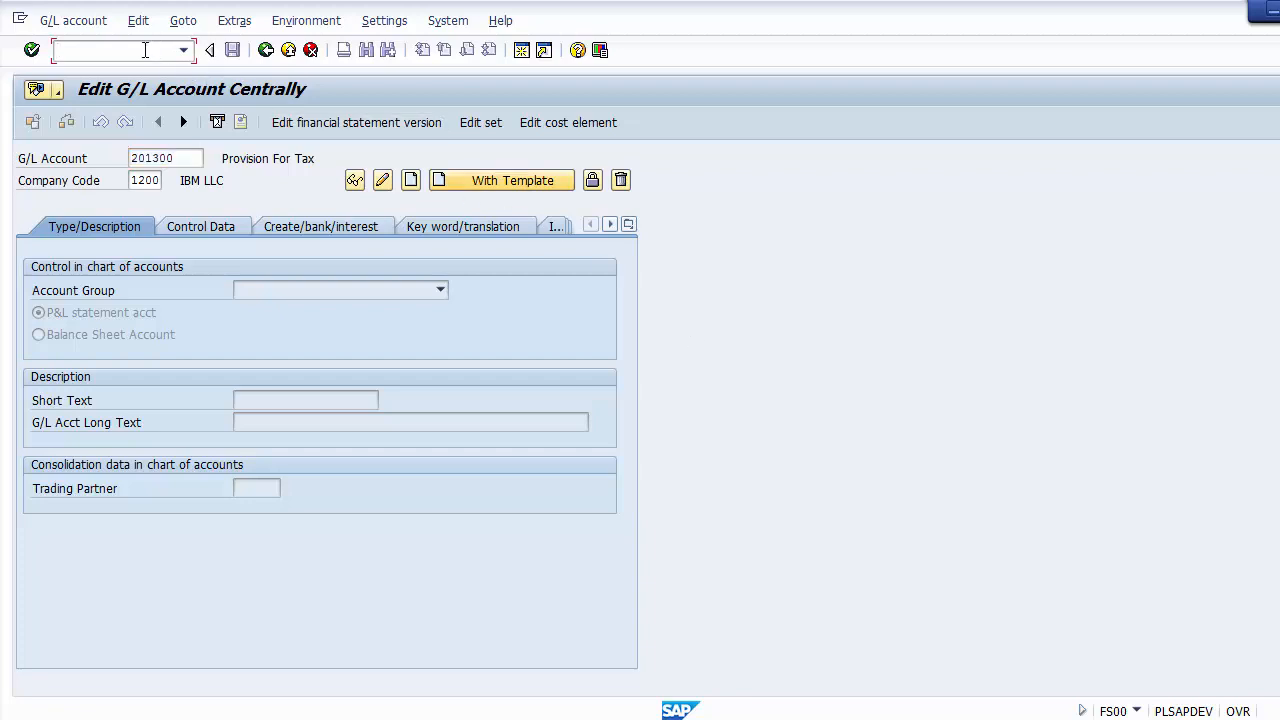
text(/nobd4)
key(Return)
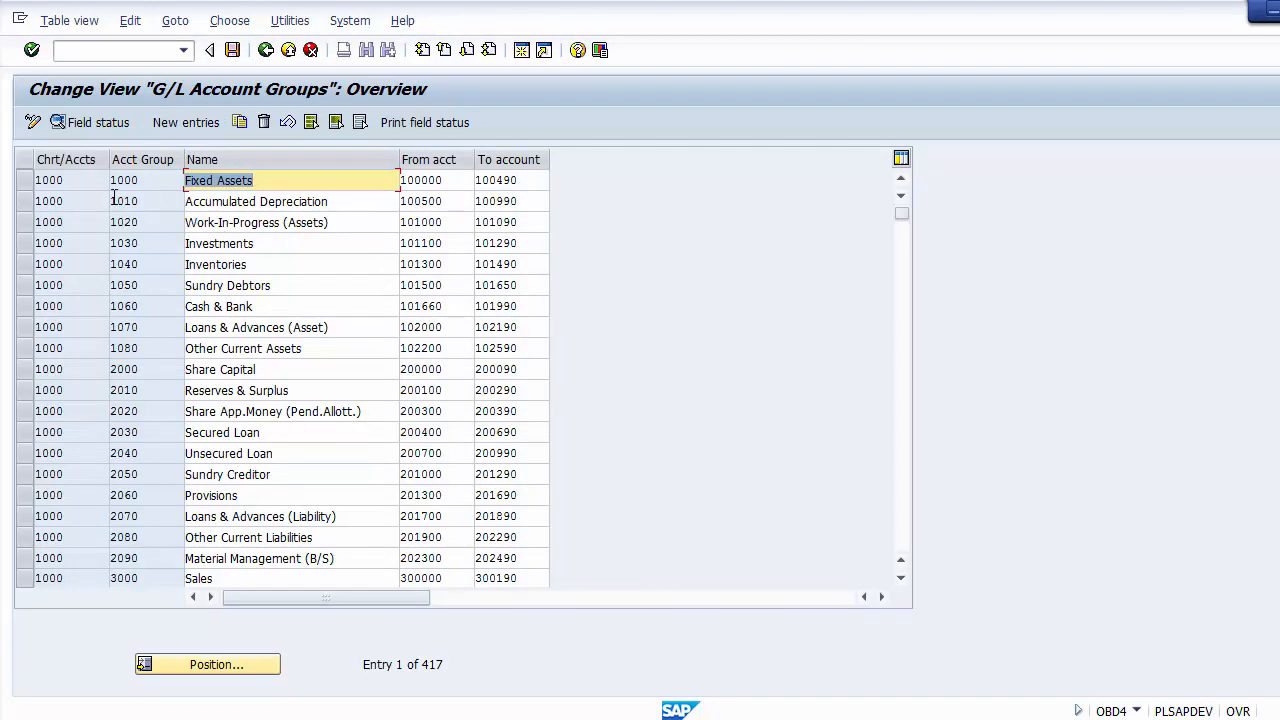
Step: Examine the chart of accounts assignment and the names of the first account groups, from Fixed Assets to Sundry Debtors
drag(82, 185, 49, 181)
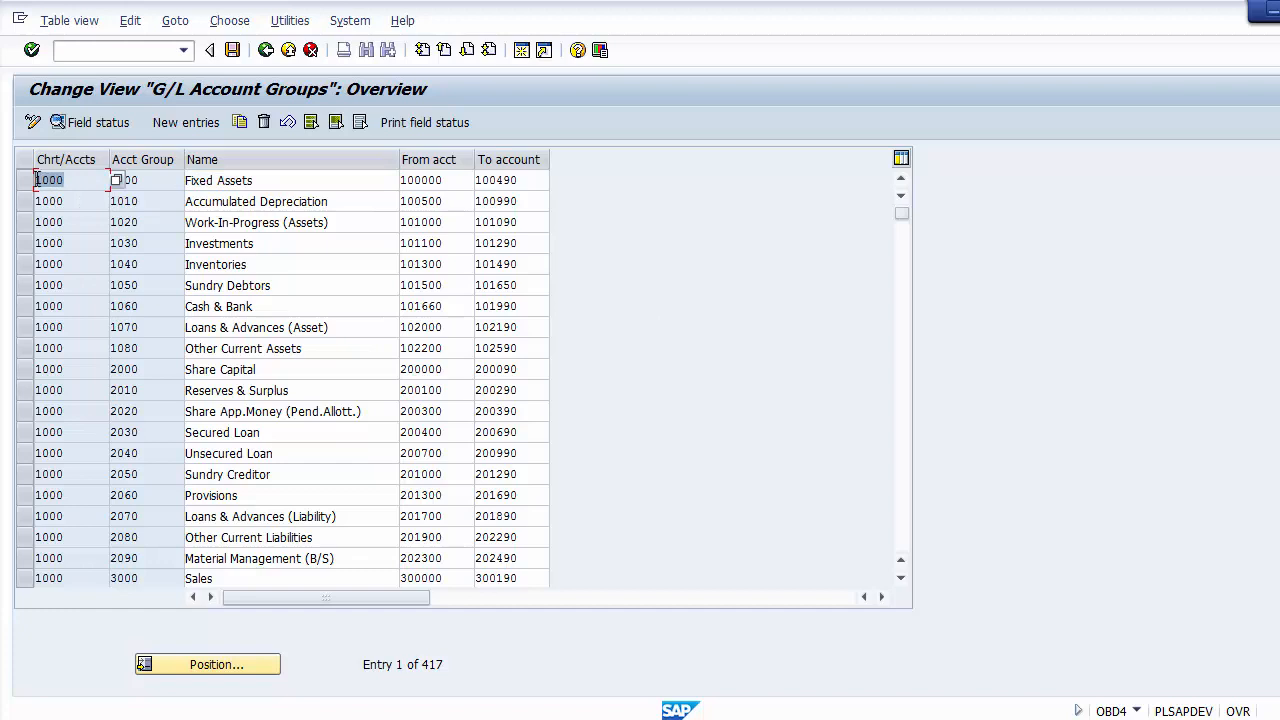
click(255, 182)
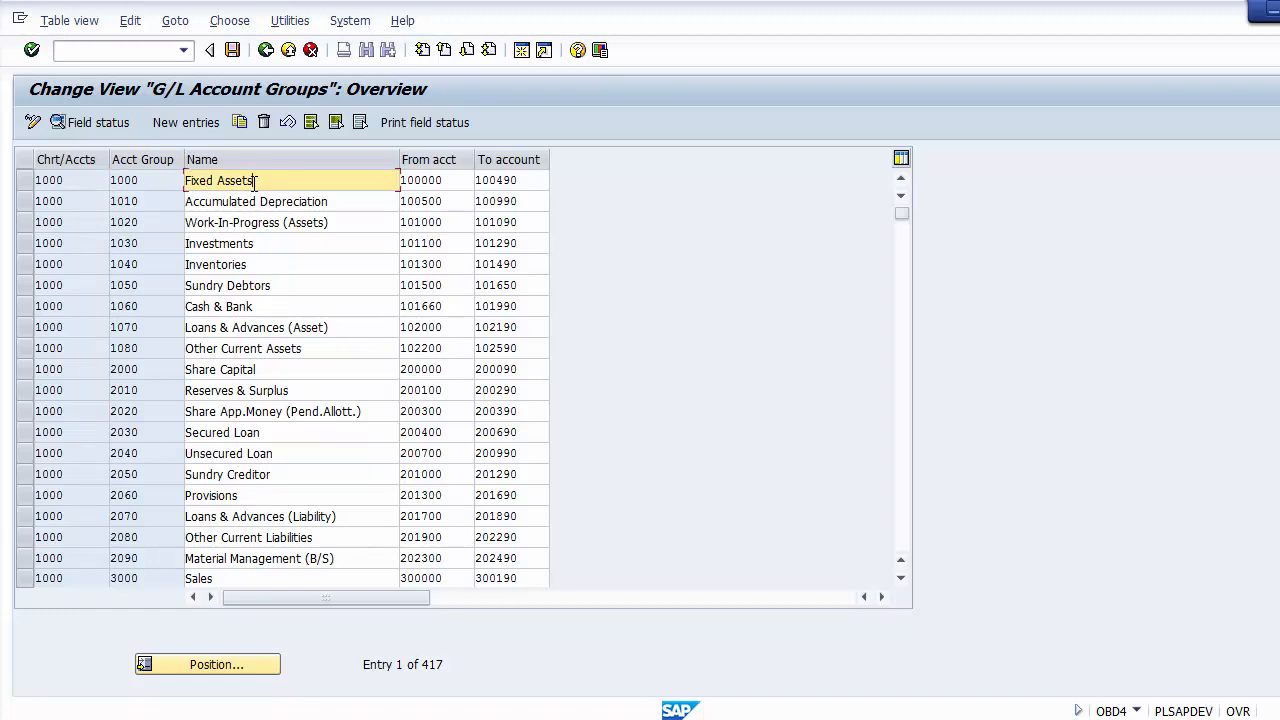
click(93, 205)
click(238, 182)
click(238, 201)
click(242, 224)
click(244, 245)
click(250, 285)
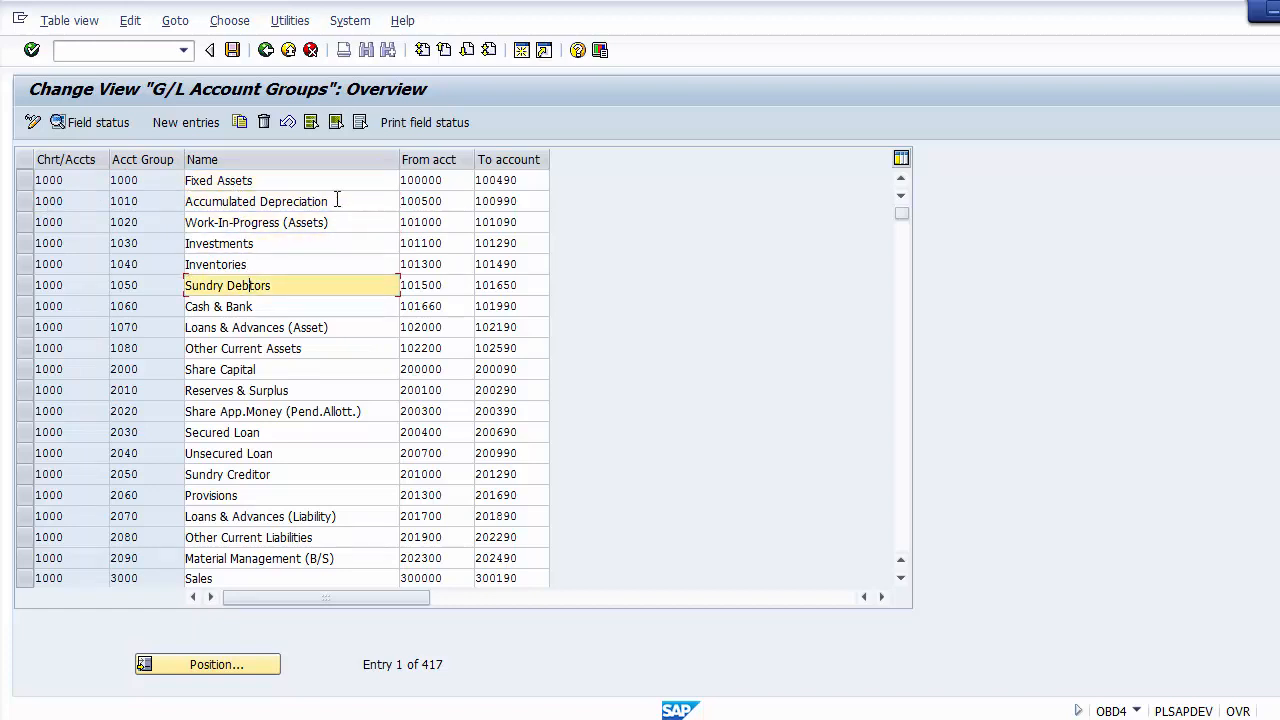
Step: Examine the from and to account number ranges of the asset groups, from Fixed Assets to Sundry Debtors
click(364, 182)
click(418, 182)
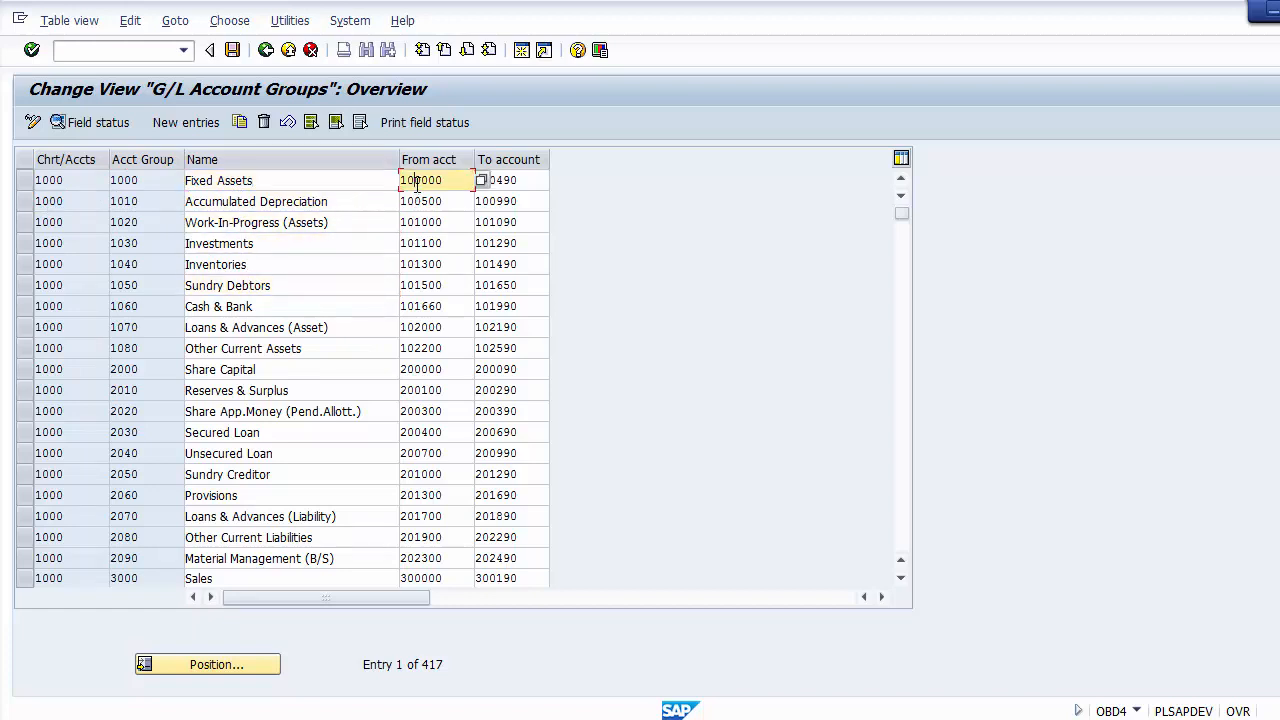
click(504, 180)
click(467, 180)
click(520, 178)
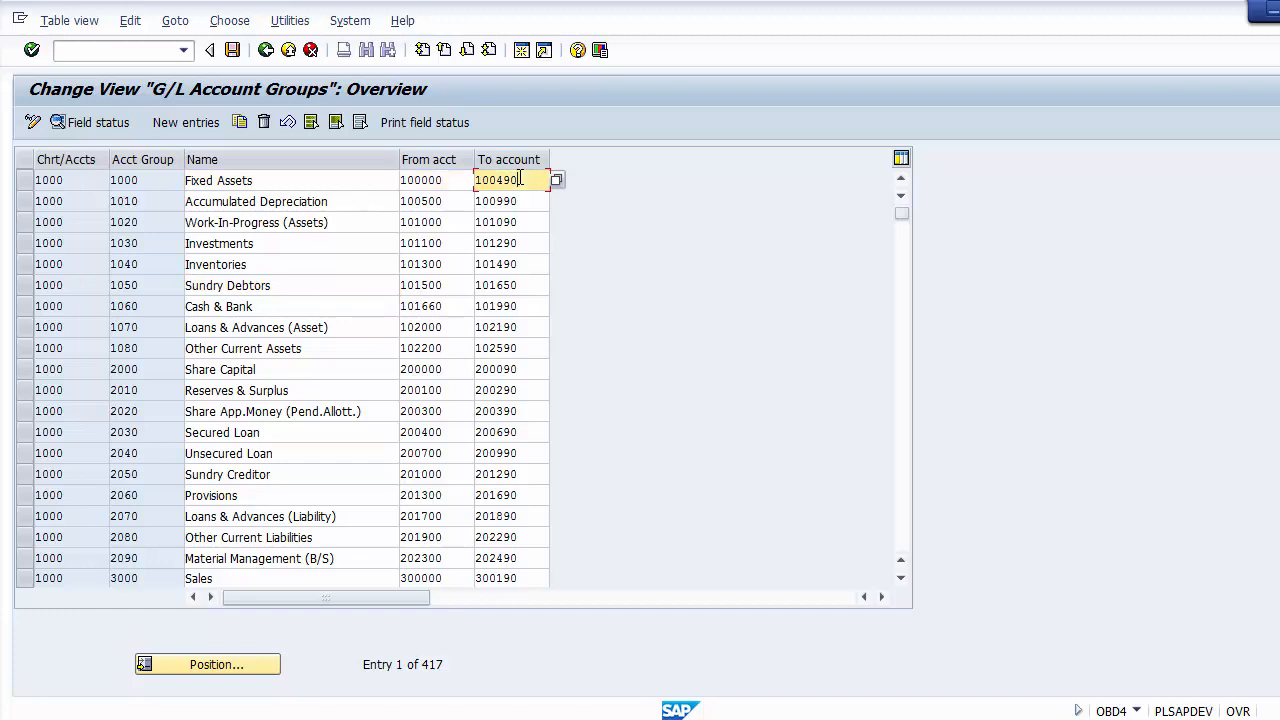
click(350, 174)
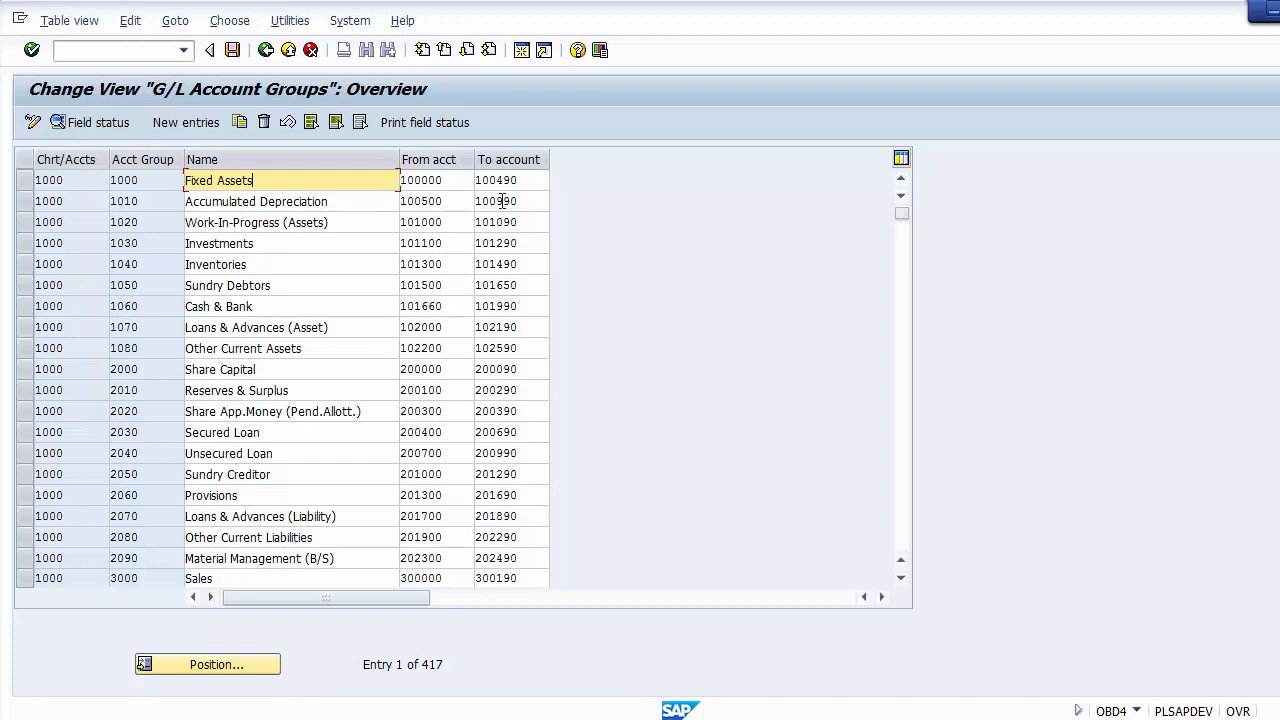
click(341, 200)
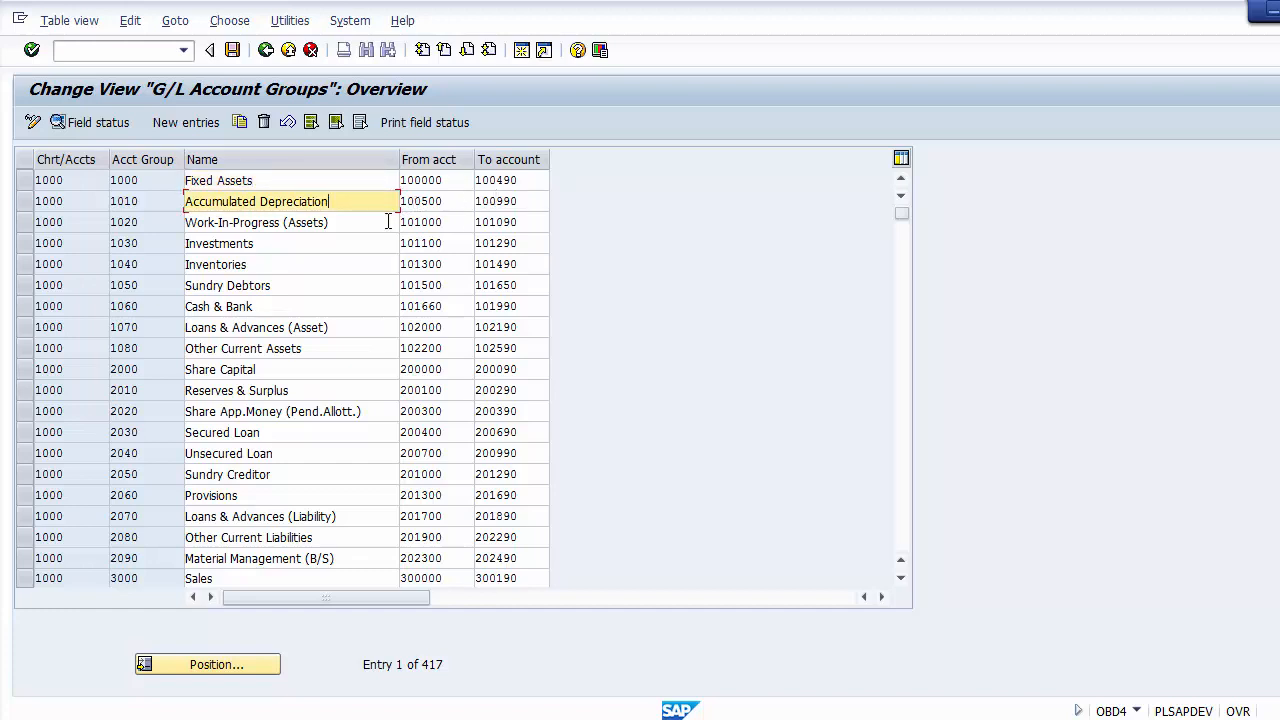
click(378, 222)
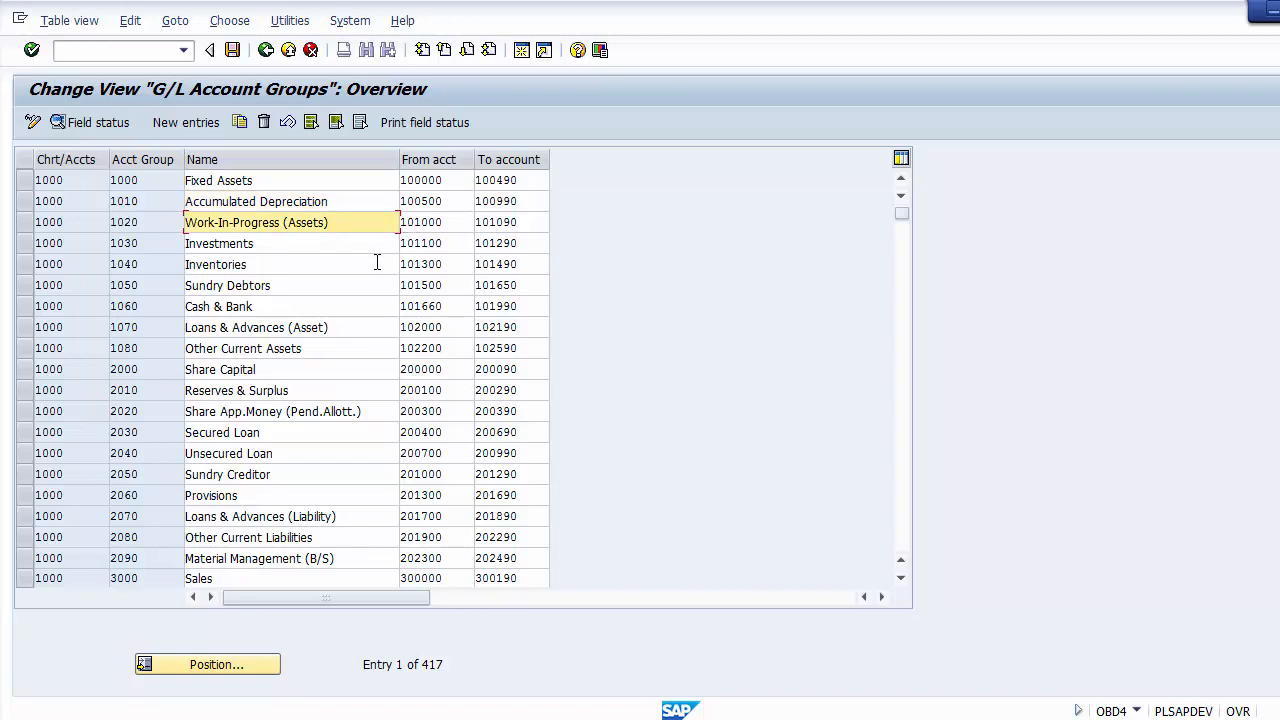
click(378, 263)
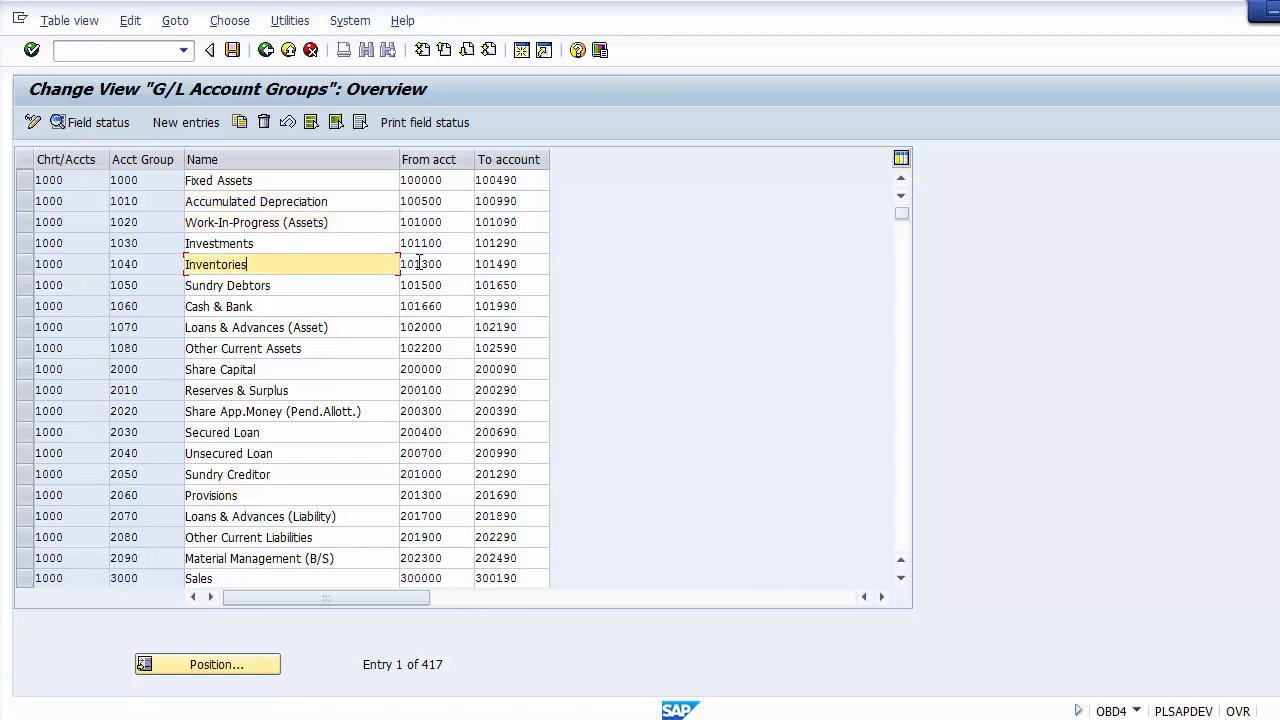
click(375, 286)
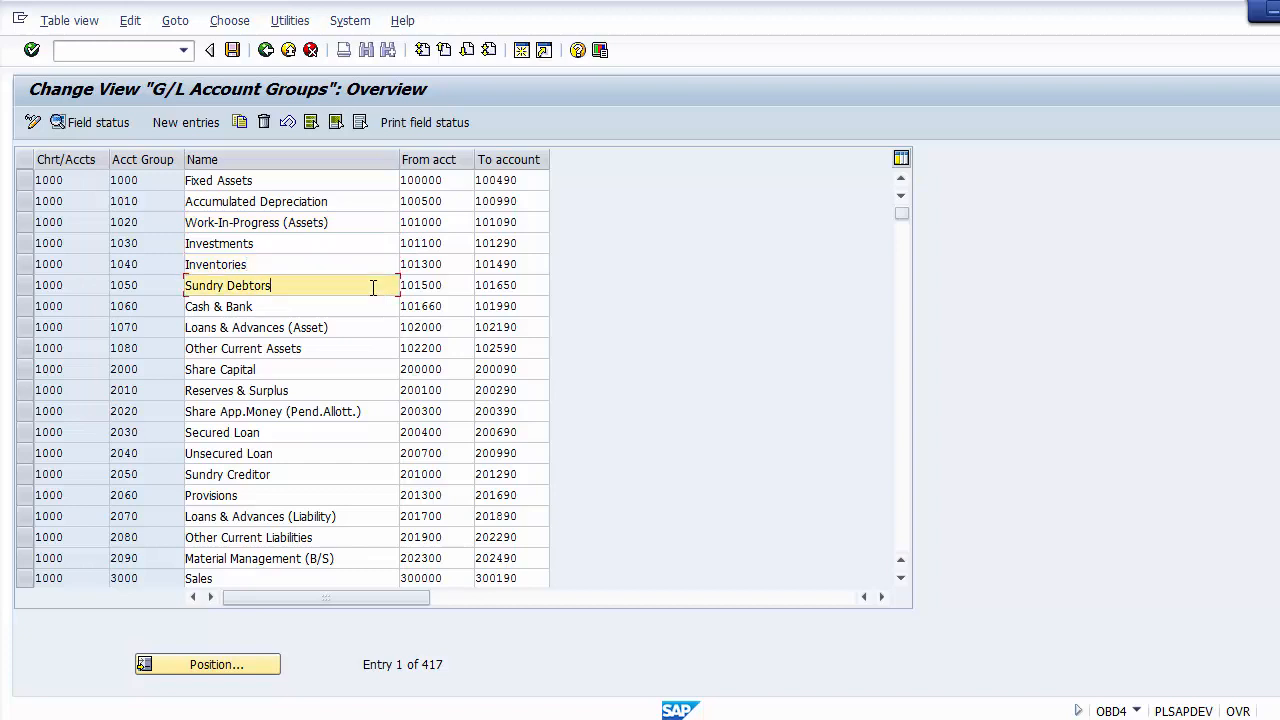
click(456, 285)
click(514, 285)
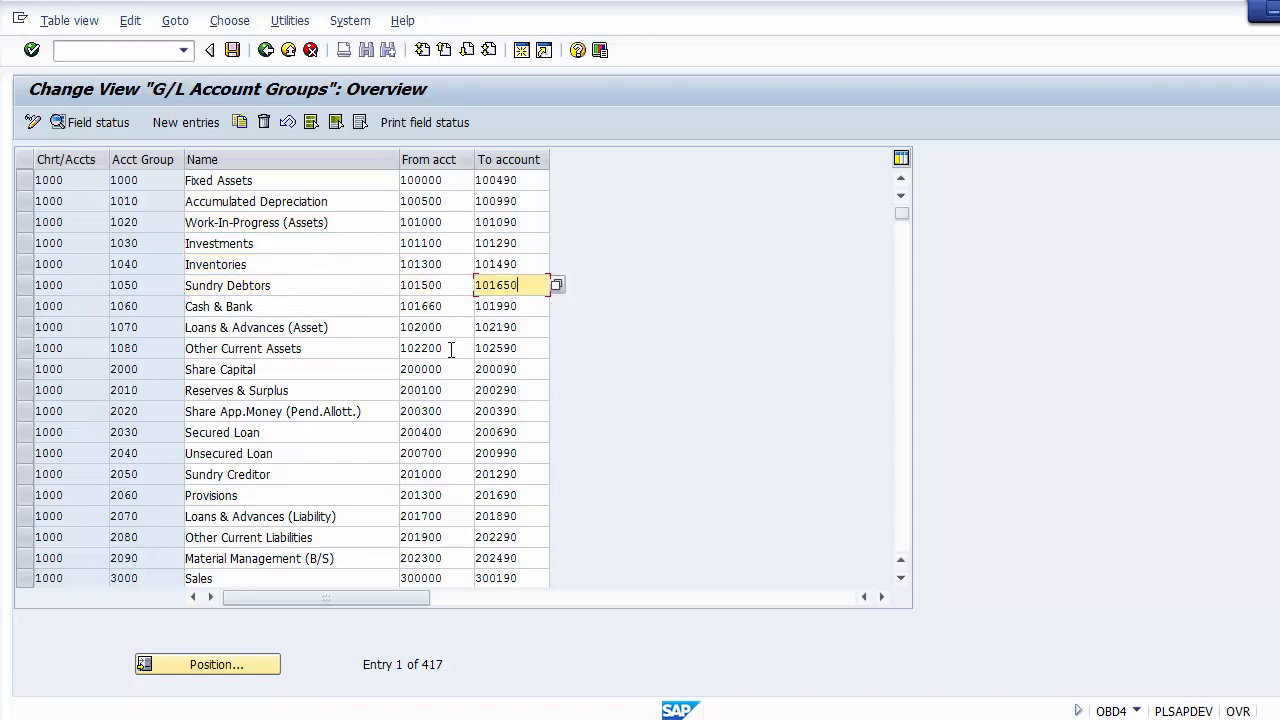
Step: Compare the starting account numbers of all asset groups, from Fixed Assets down to Other Current Assets
click(407, 182)
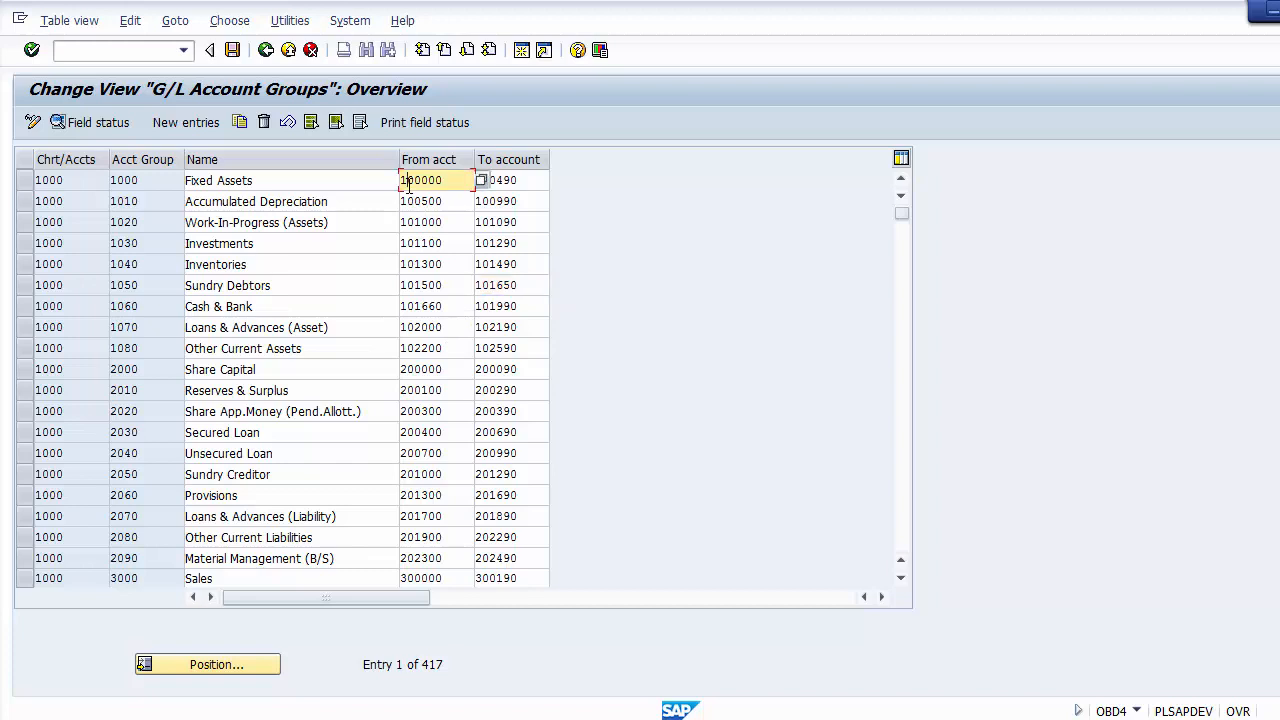
click(409, 201)
click(409, 222)
click(409, 243)
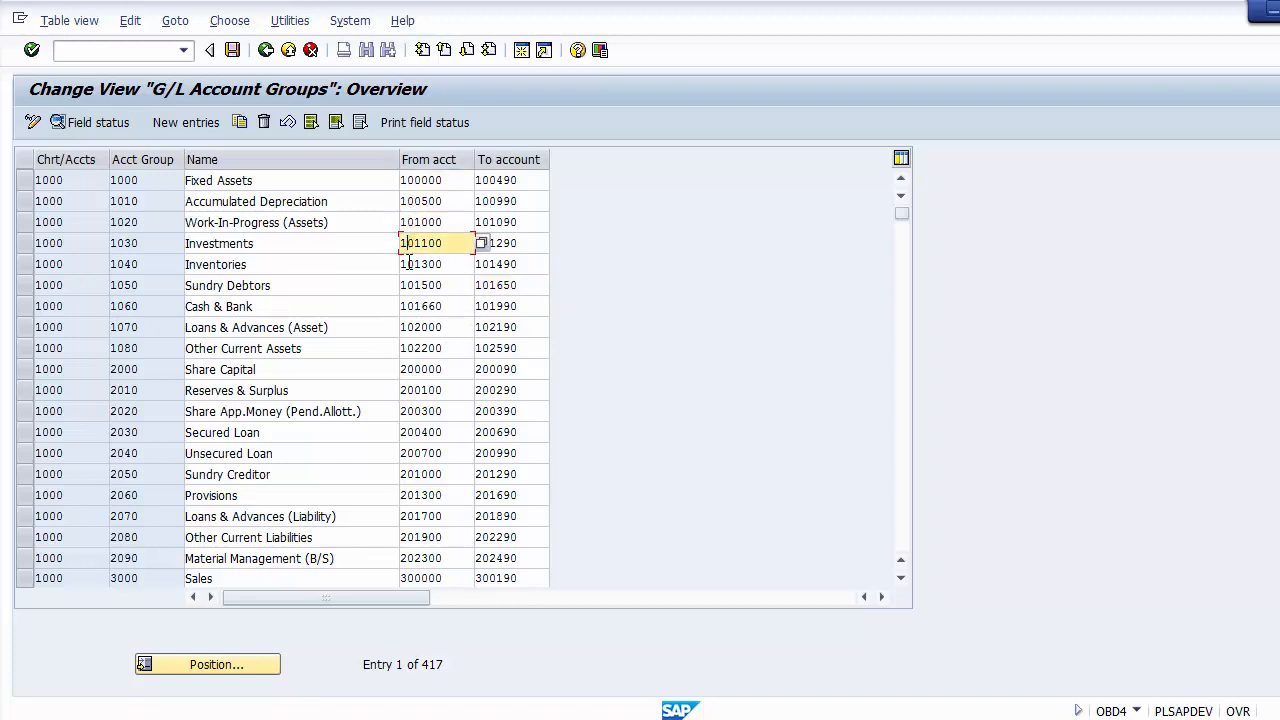
click(409, 264)
click(409, 285)
click(409, 306)
click(411, 327)
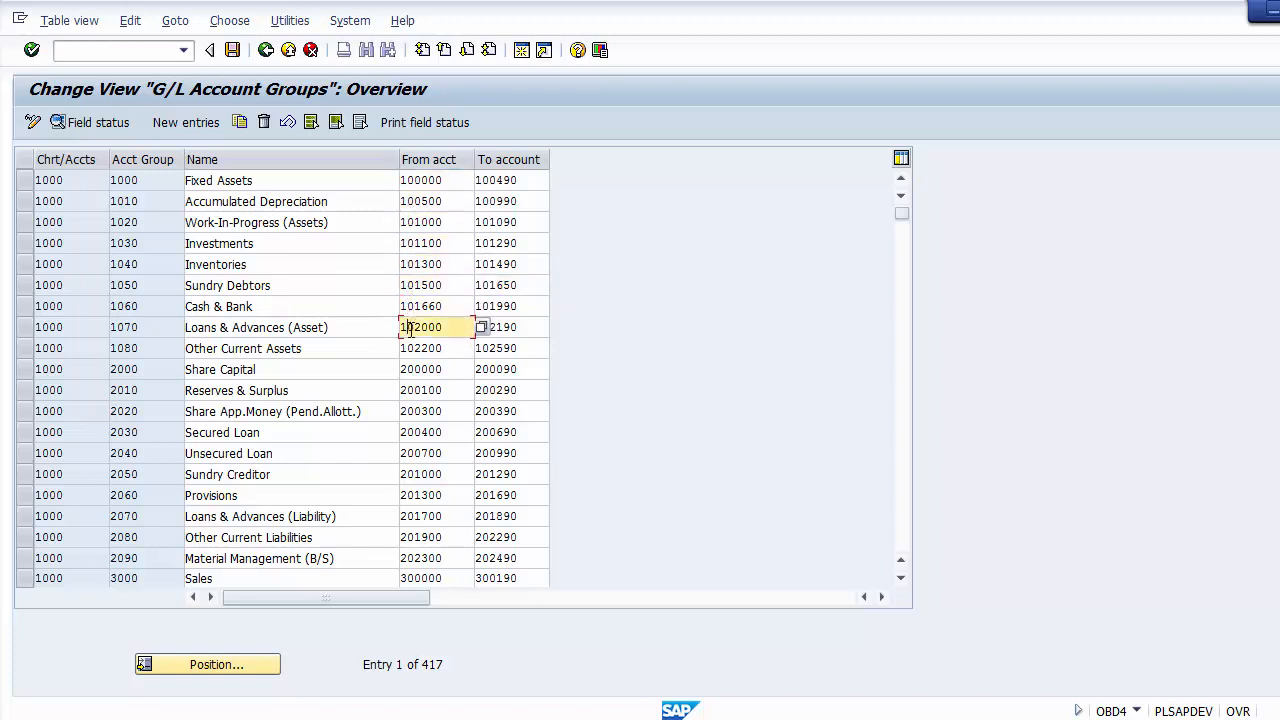
click(411, 349)
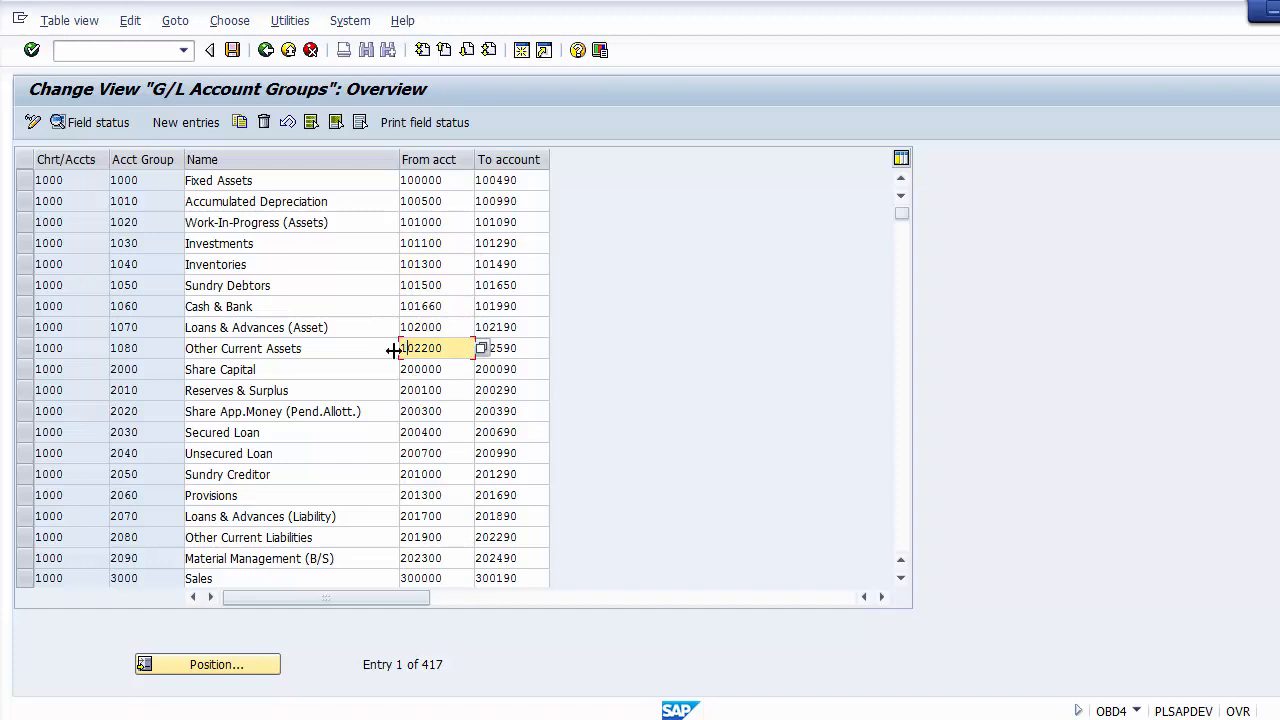
Step: Compare the starting account numbers of the capital and liability groups, from Share Capital to Sundry Creditor
click(349, 369)
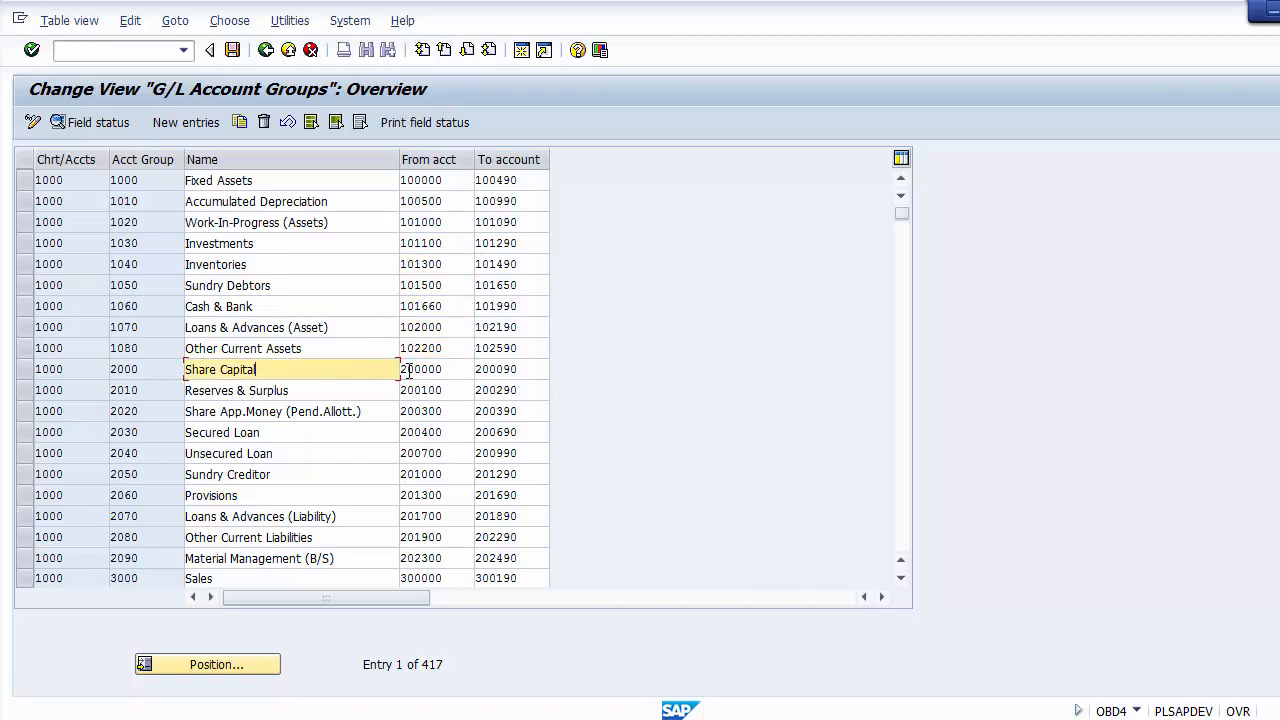
click(408, 369)
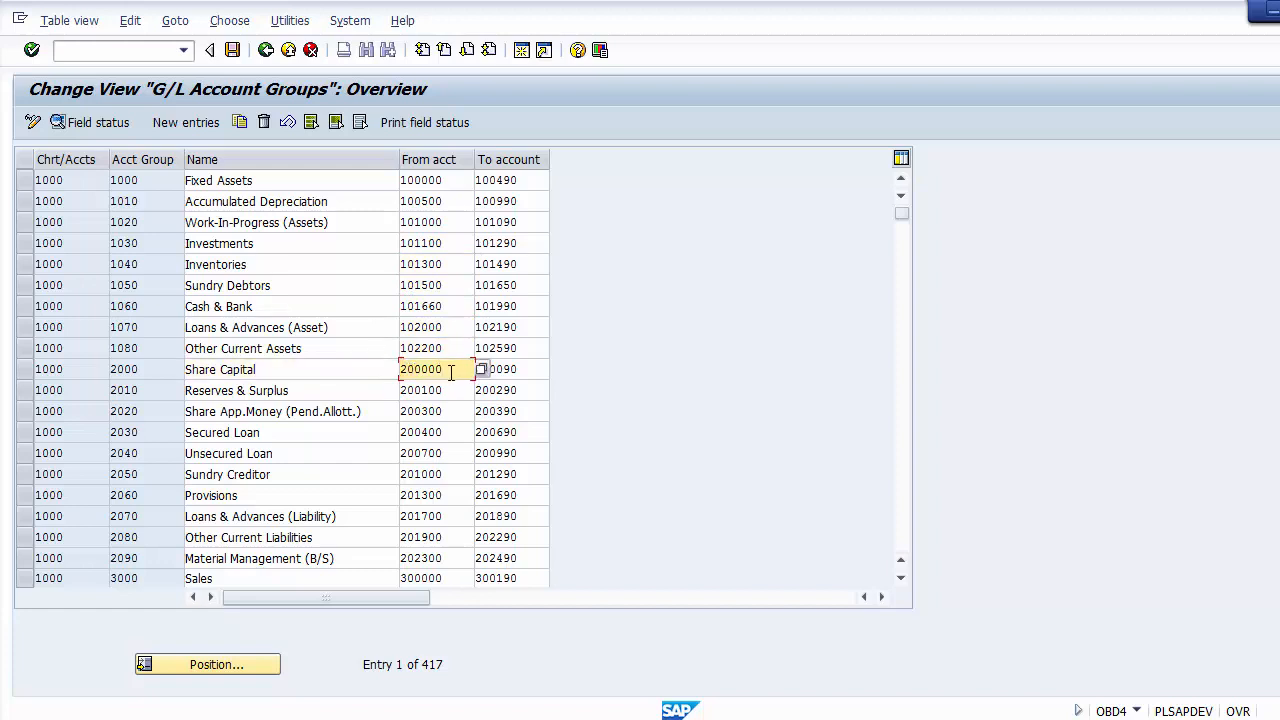
click(410, 390)
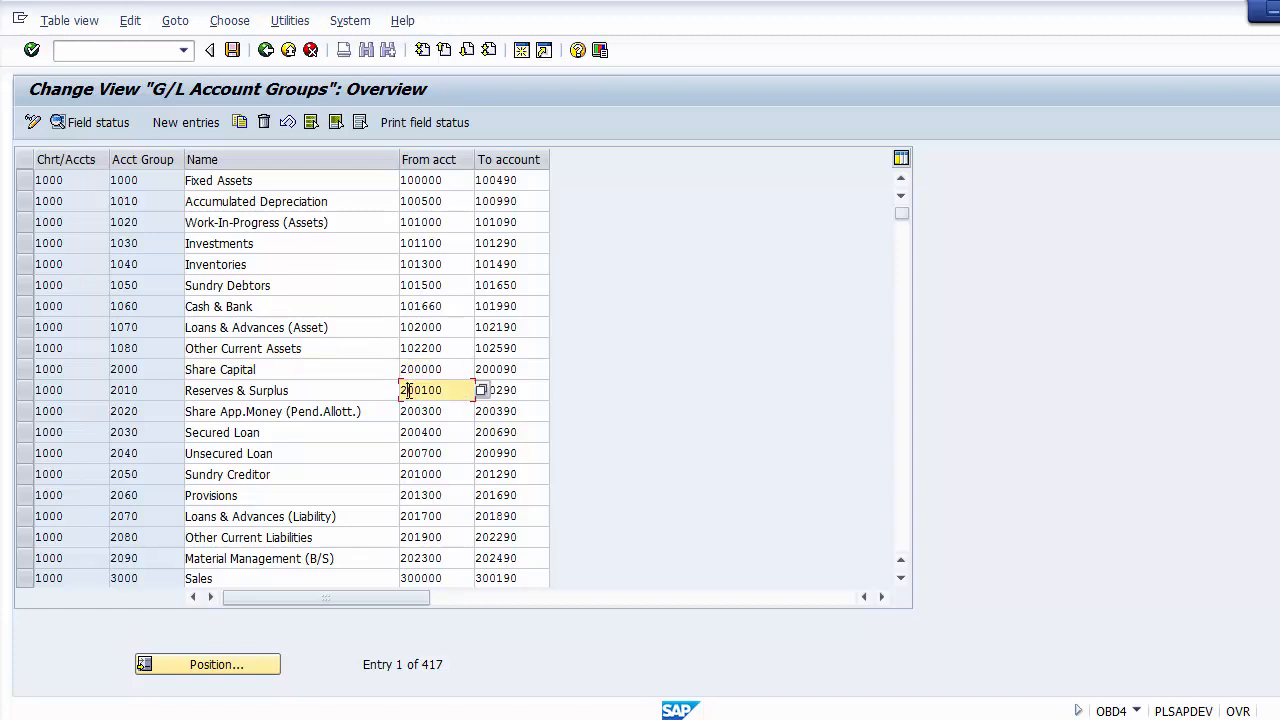
click(409, 411)
click(409, 437)
click(409, 455)
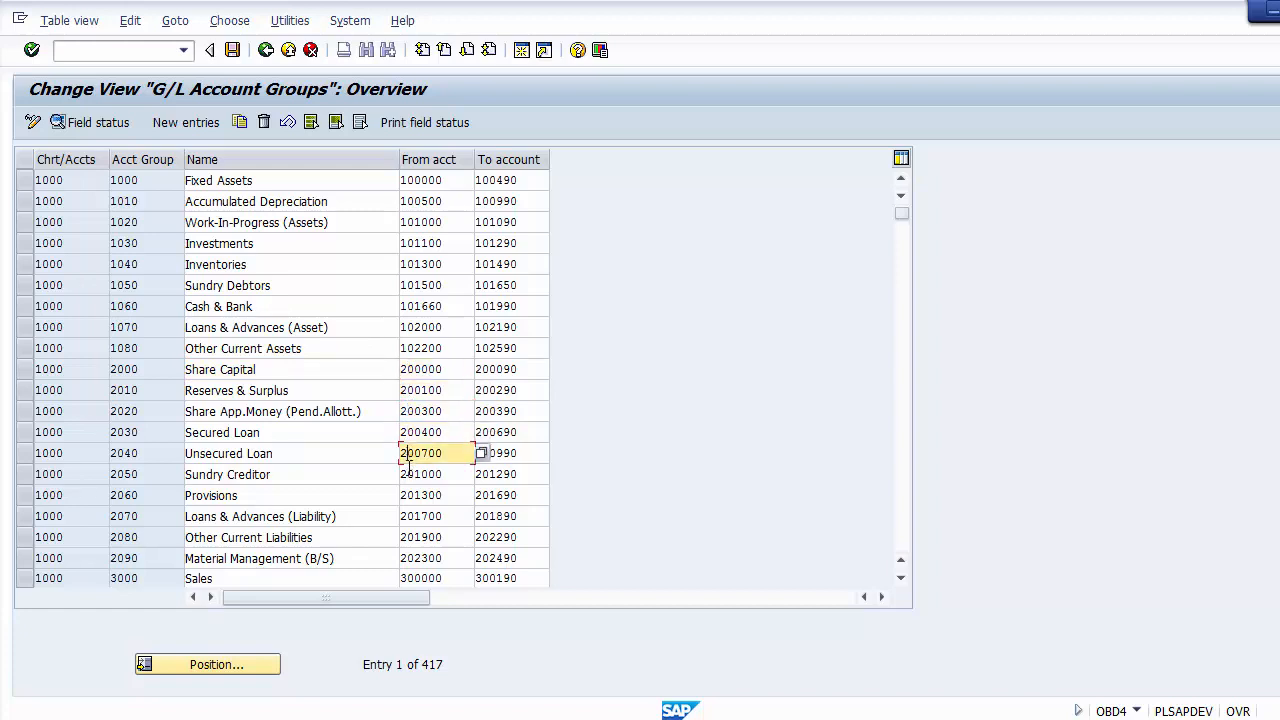
click(409, 474)
click(409, 370)
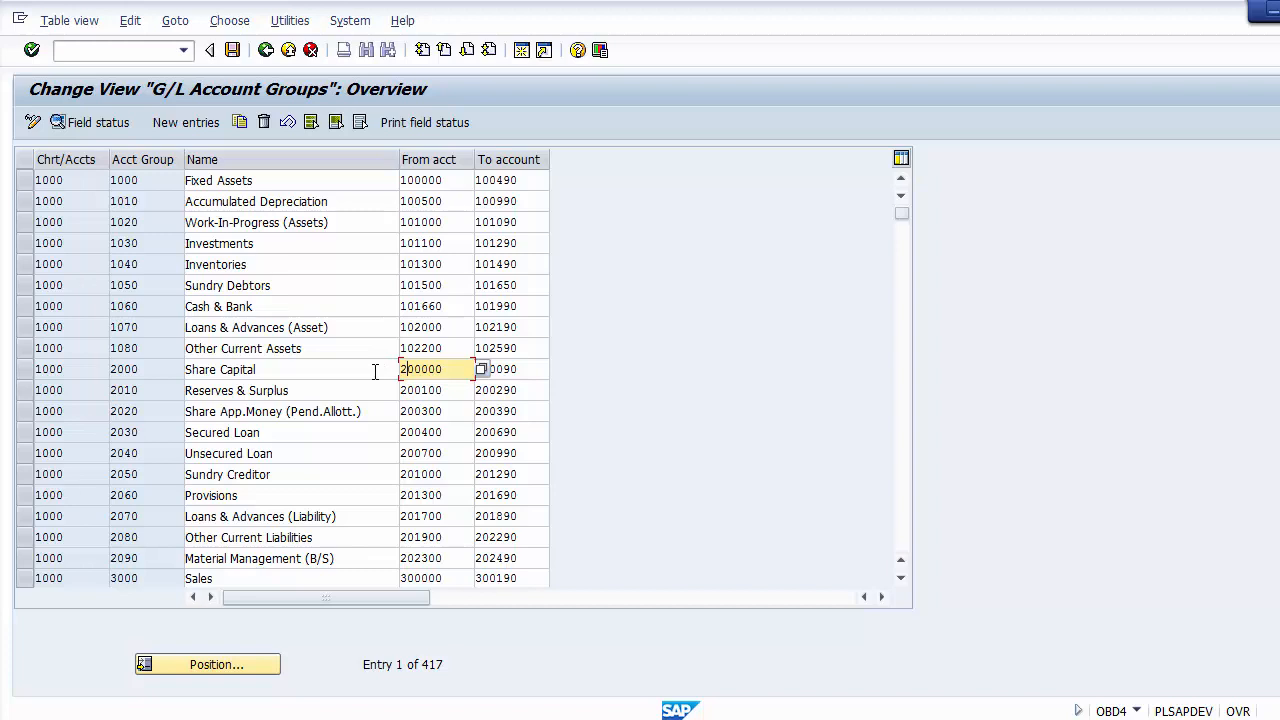
Step: Review the names of the capital and liability account groups, from Share Capital to Other Current Liabilities
click(375, 371)
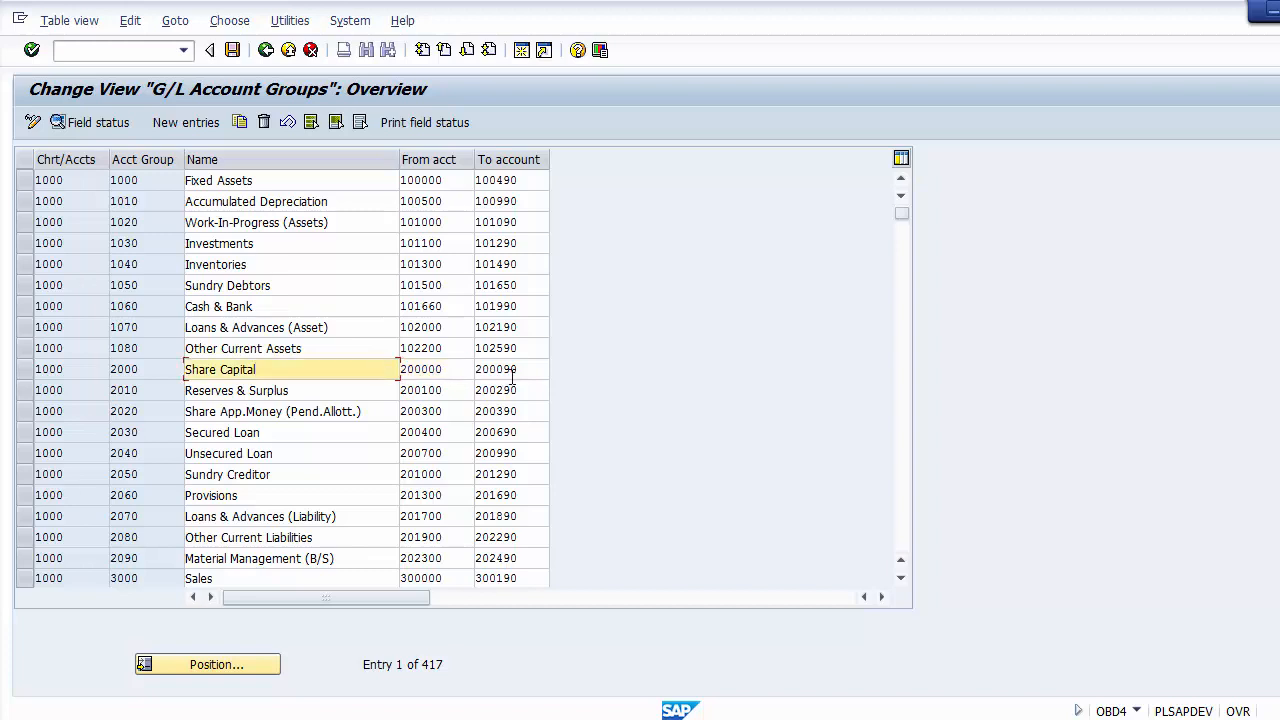
click(339, 428)
click(334, 451)
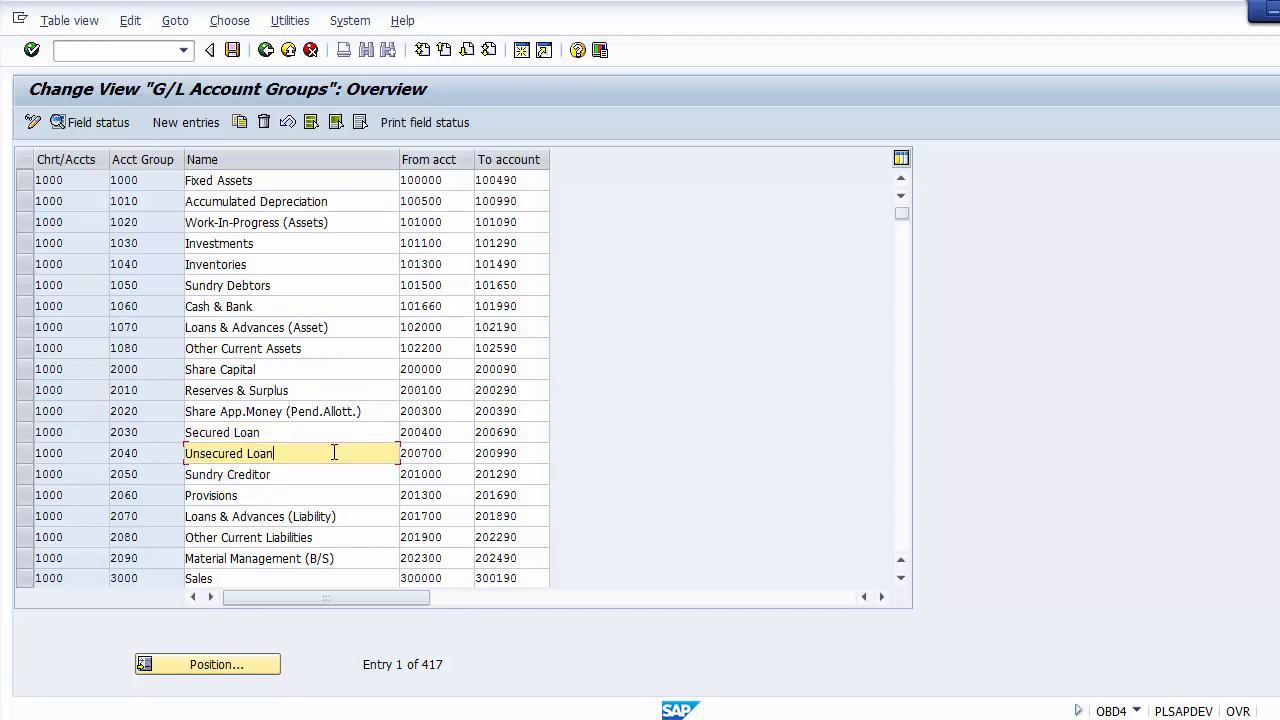
click(334, 472)
click(345, 493)
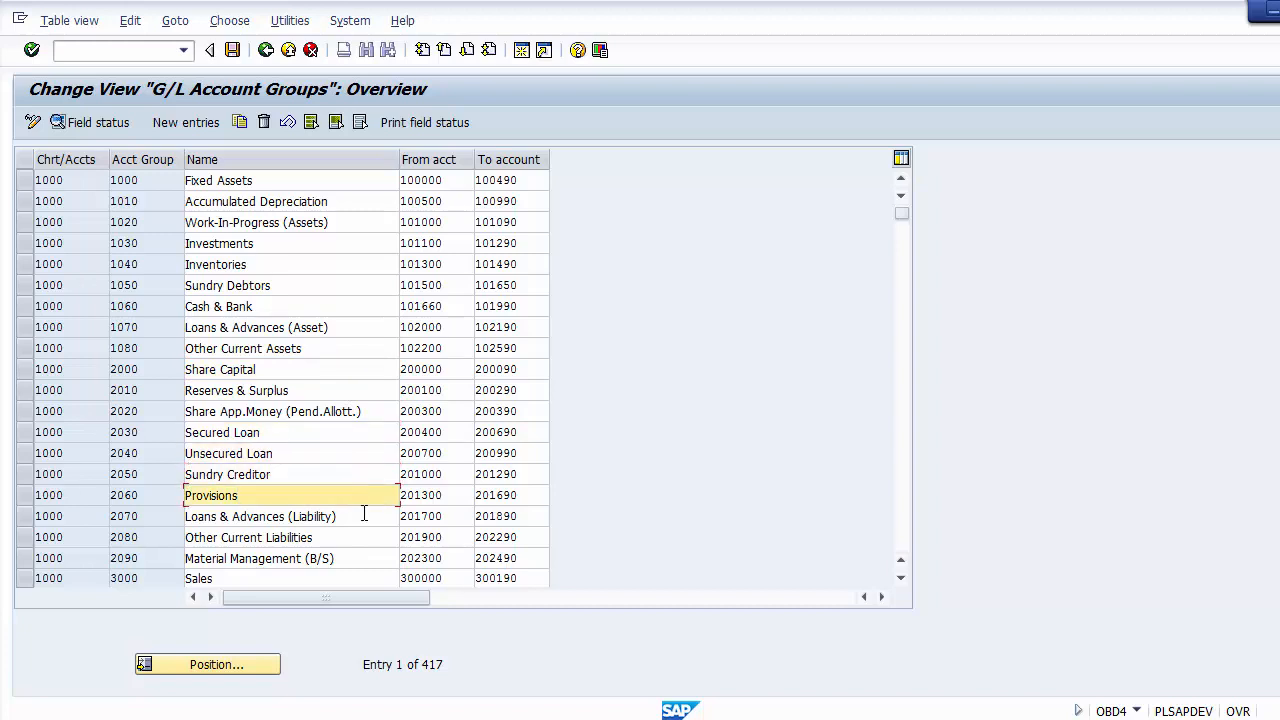
click(364, 514)
click(355, 528)
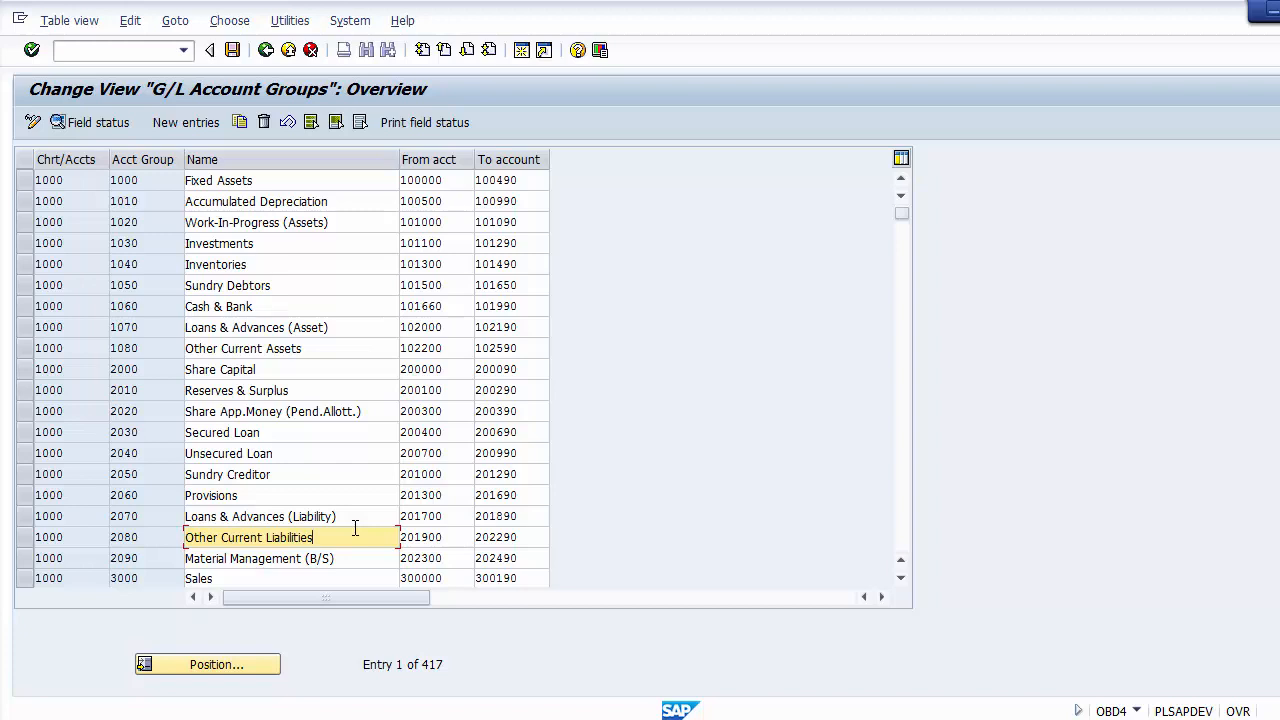
Step: Compare the starting account numbers of the Investments and Share Capital groups
click(901, 578)
click(901, 579)
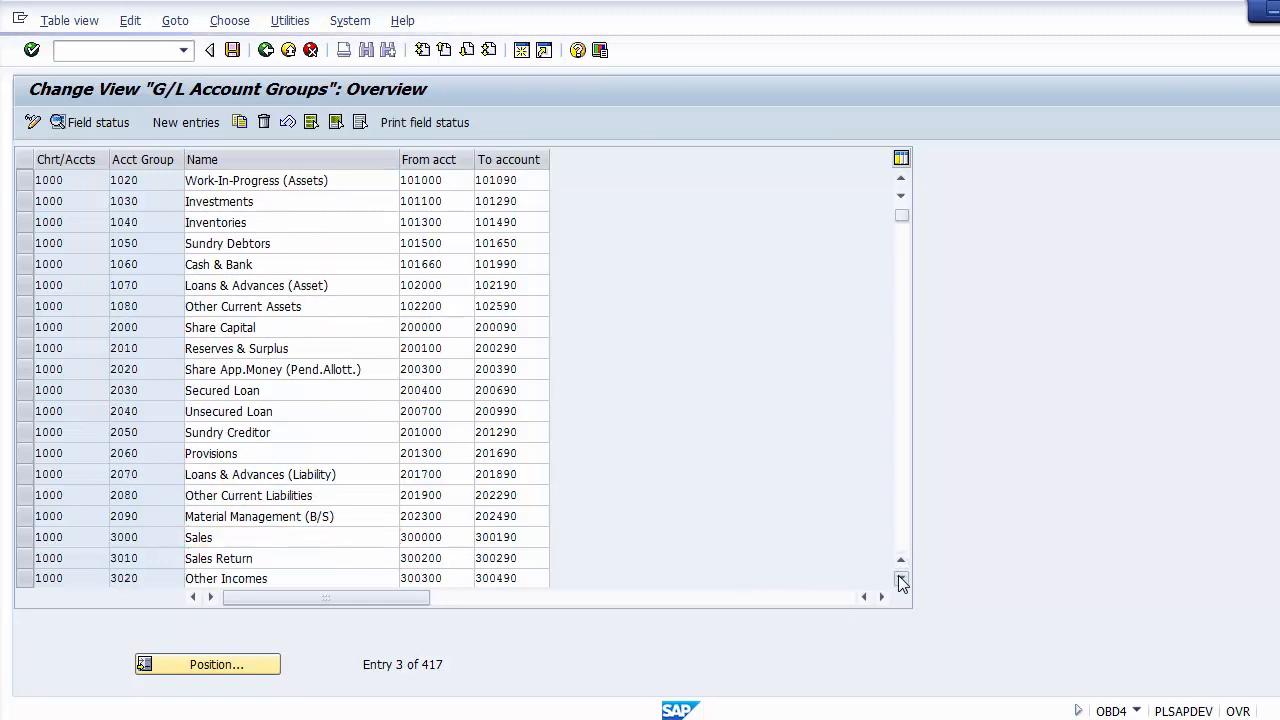
scroll(414, 179, down, 1)
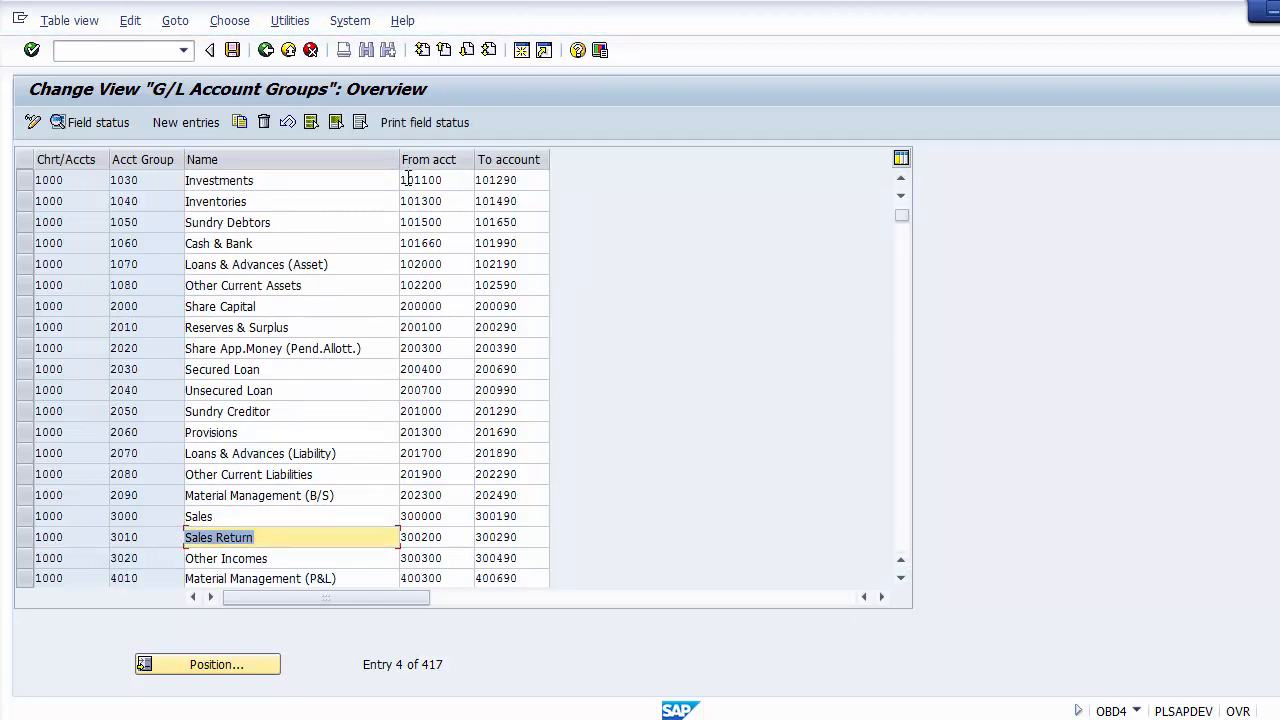
click(408, 180)
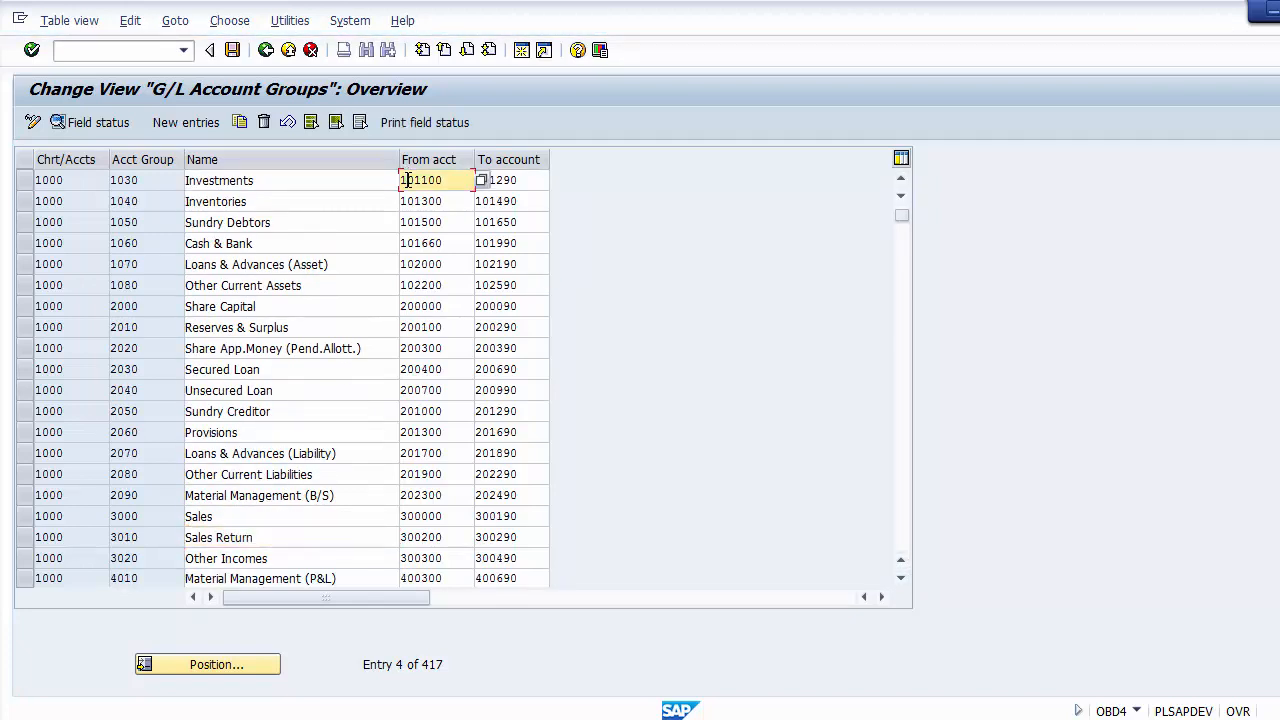
click(409, 306)
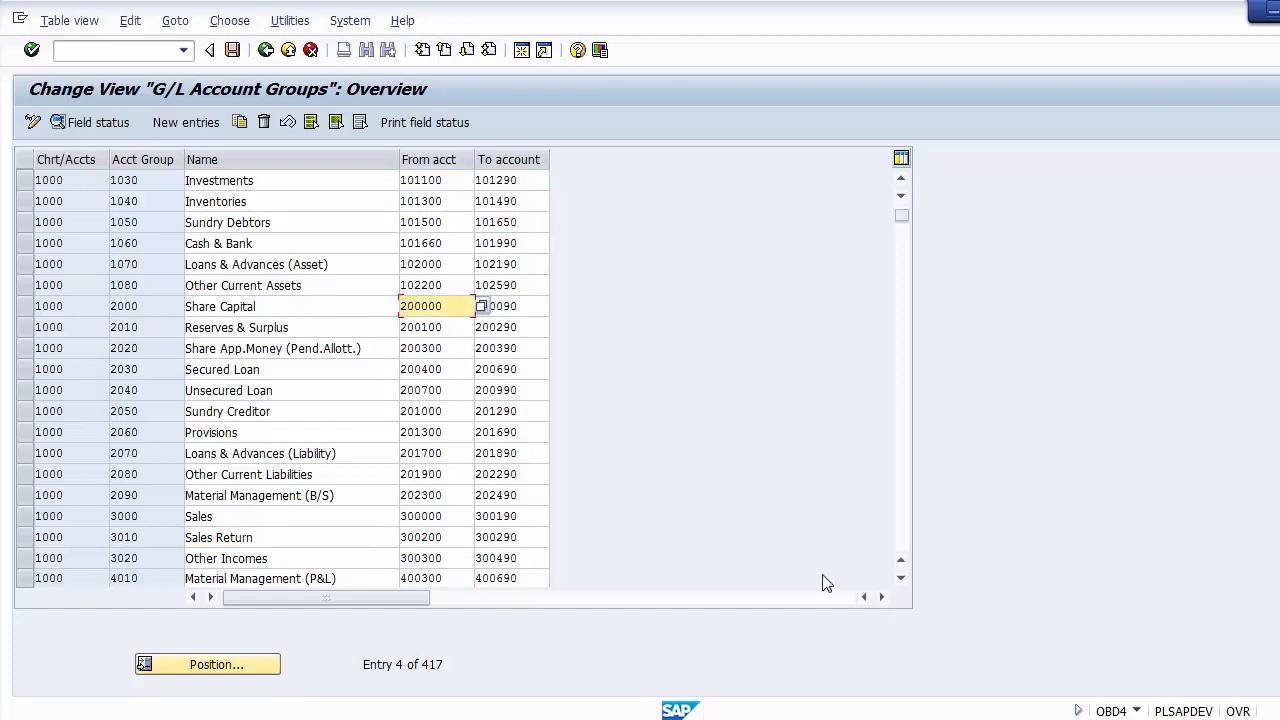
Step: Compare the starting account numbers of the income groups Sales, Sales Return and Other Incomes
click(900, 578)
click(900, 578)
click(900, 578)
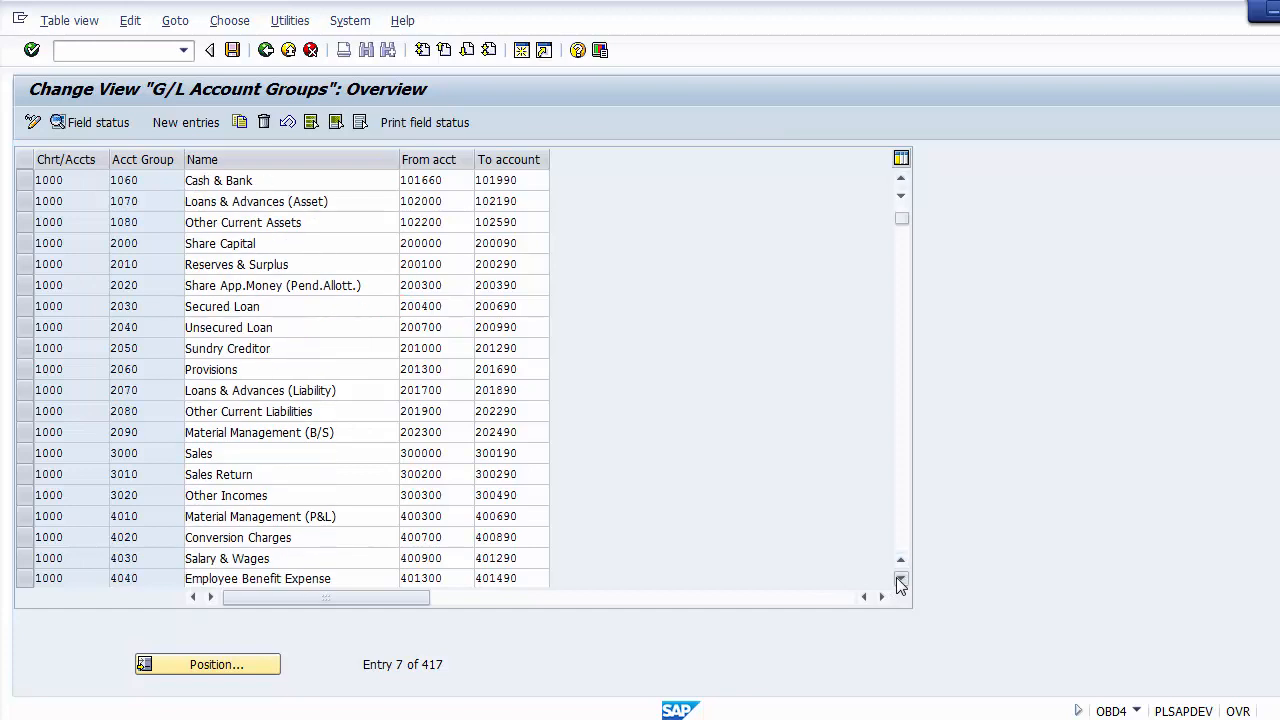
click(900, 578)
click(900, 578)
click(900, 578)
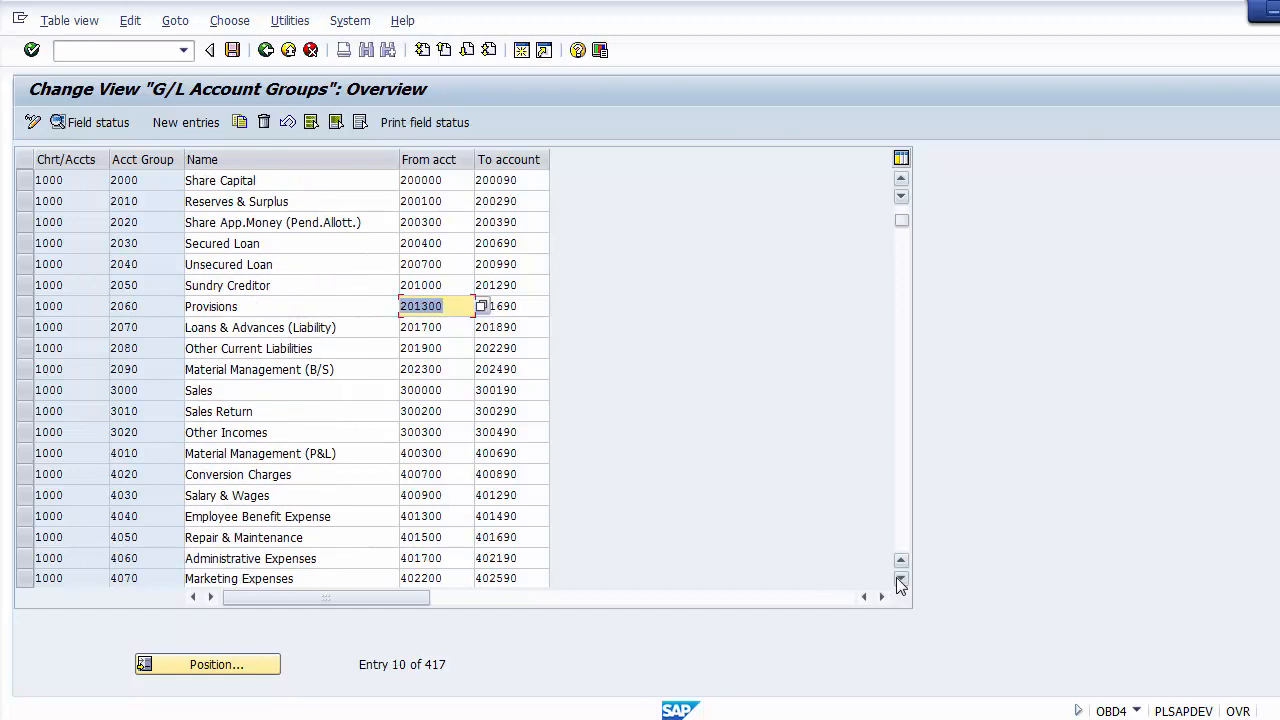
click(413, 391)
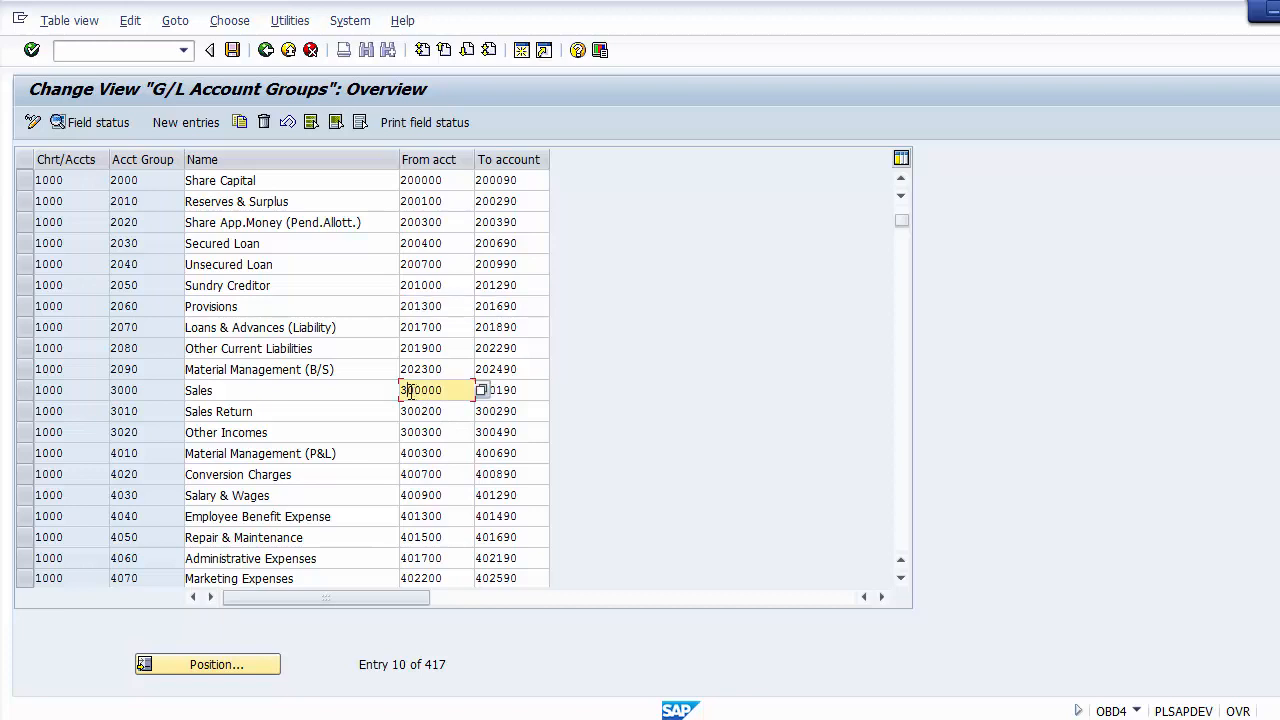
click(410, 411)
click(410, 433)
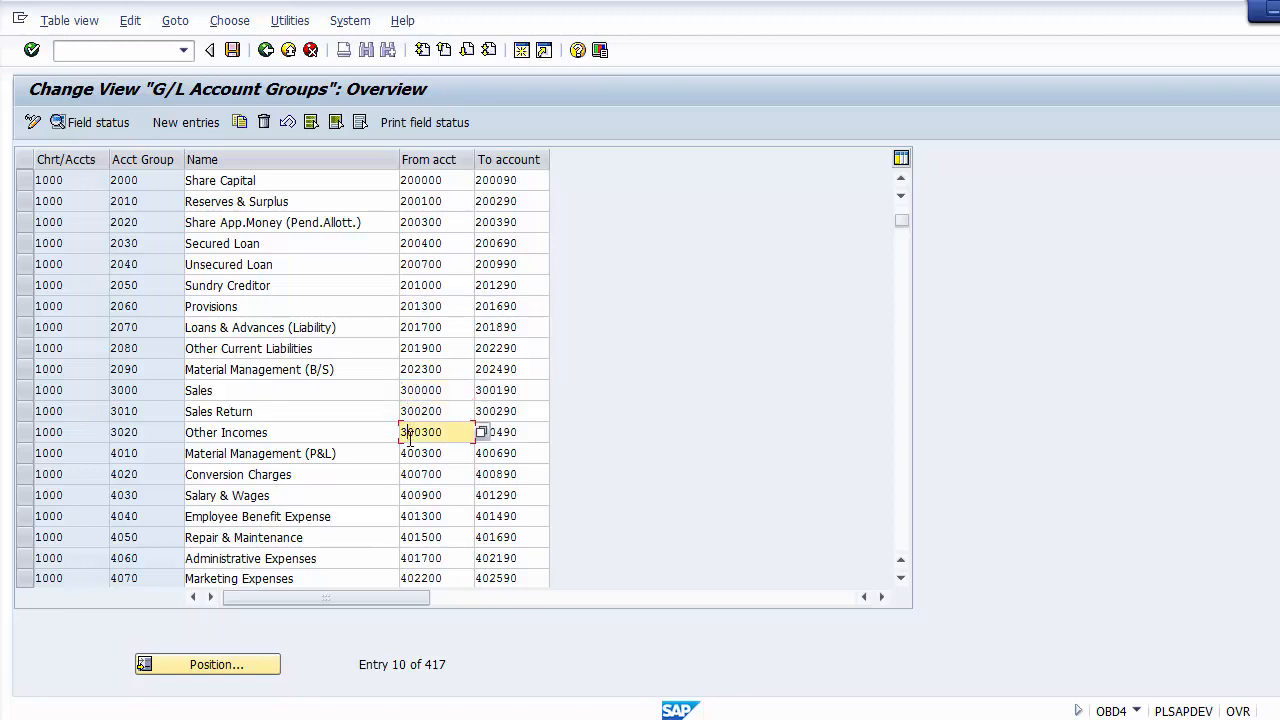
click(410, 411)
click(410, 390)
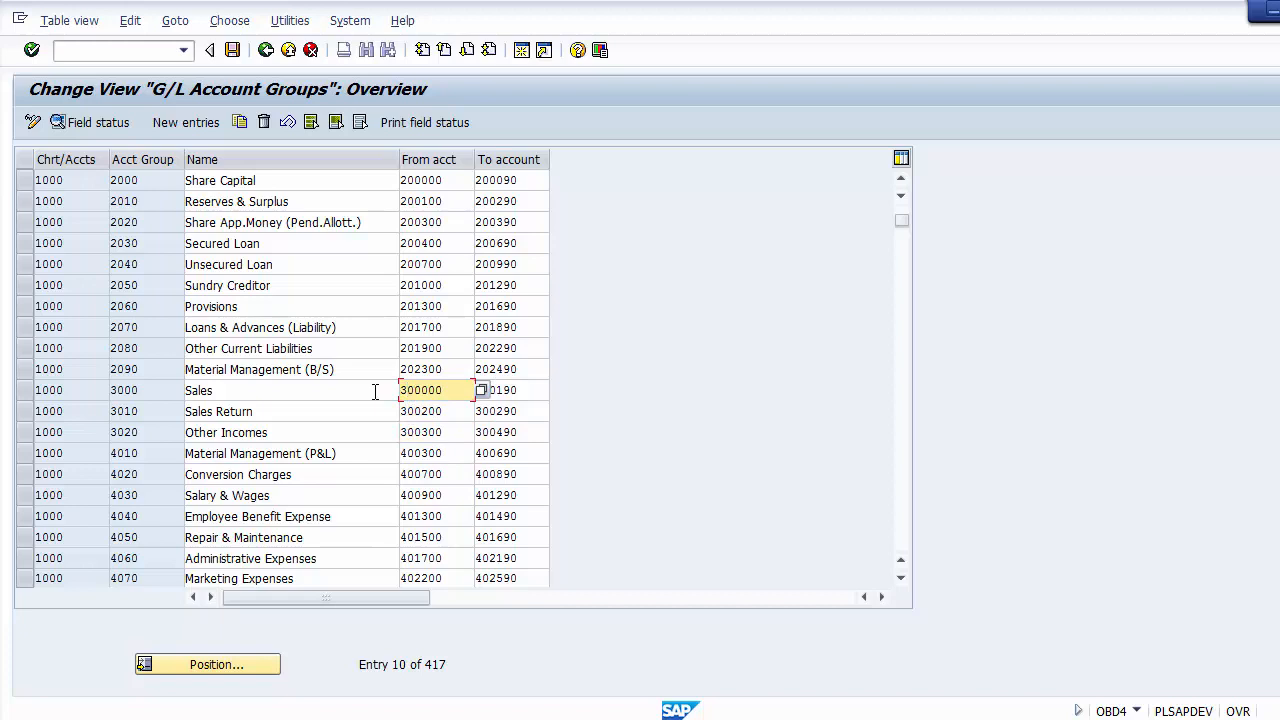
Step: Review the names of the income account groups, from Sales to Other Incomes
click(375, 391)
click(407, 392)
click(353, 390)
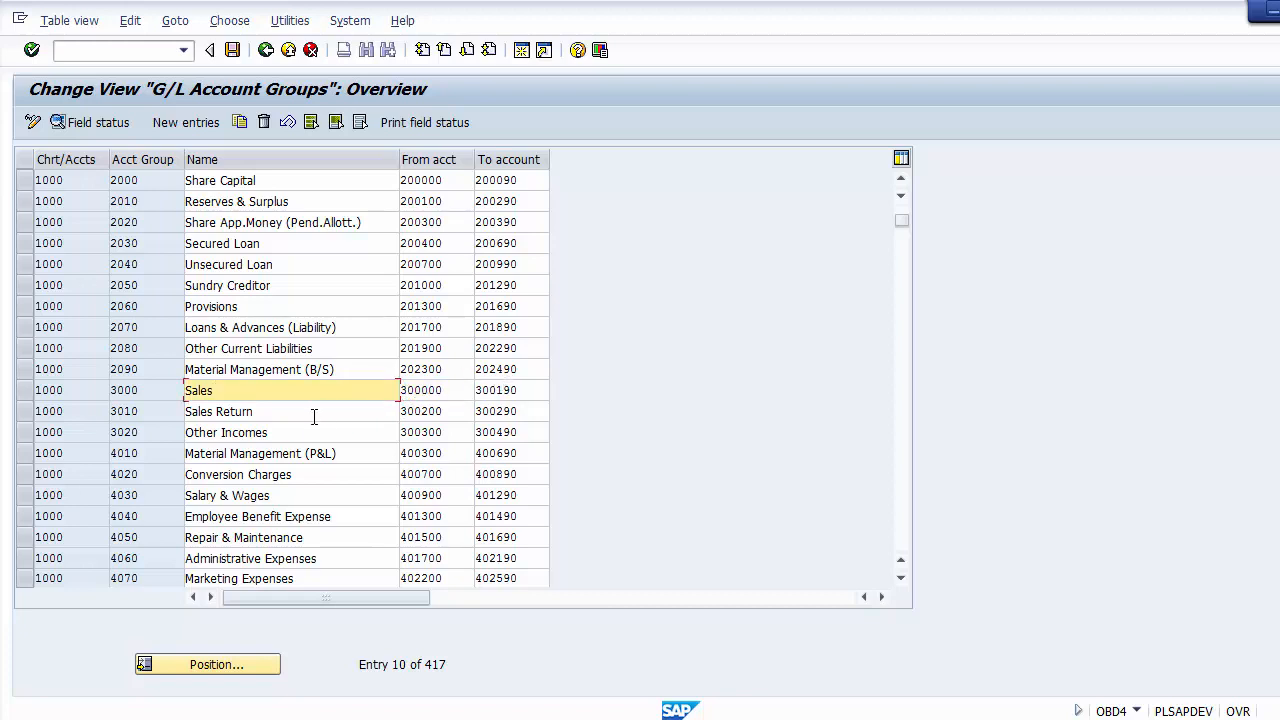
click(312, 416)
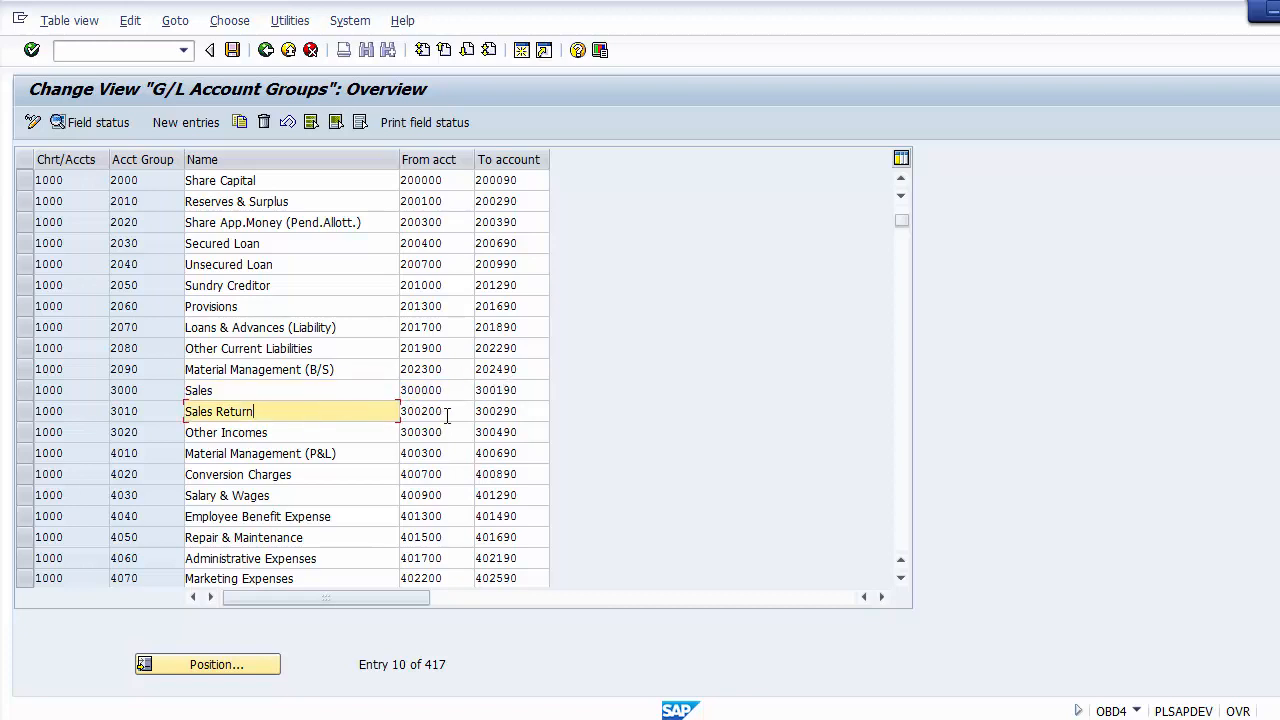
click(324, 436)
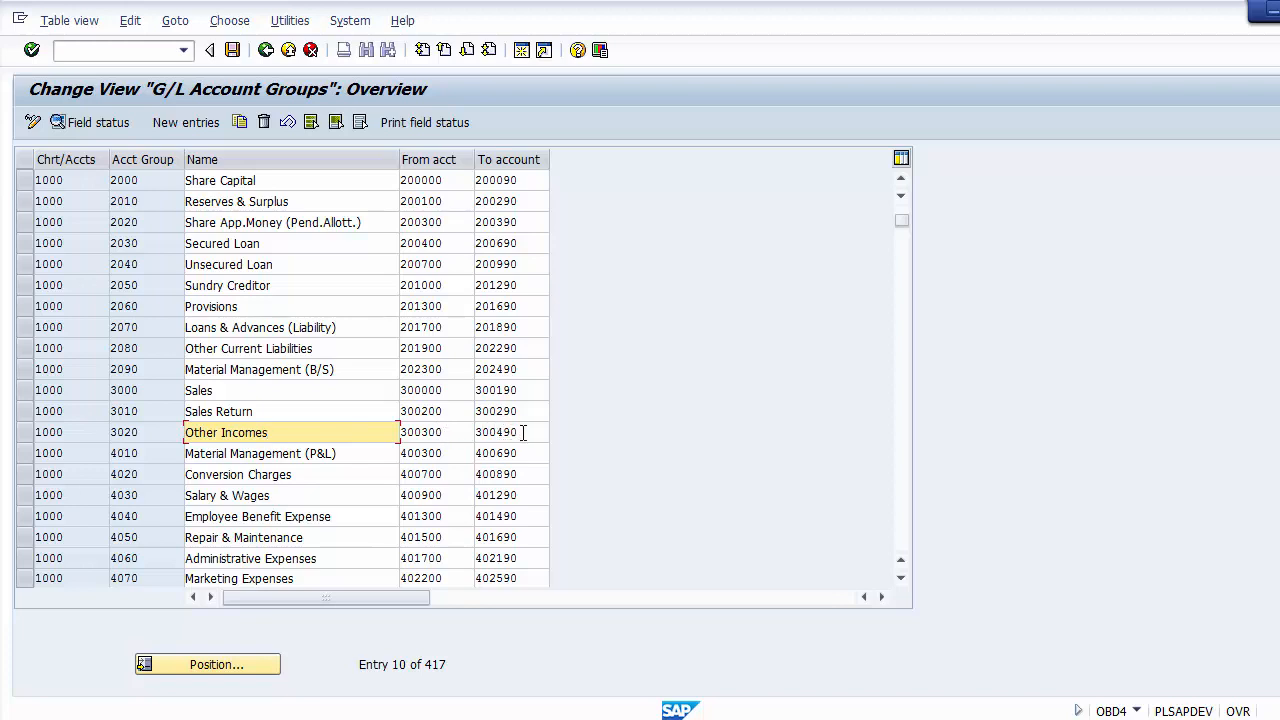
Step: Review the names of the expense account groups, from Material Management (P&L) to Salary & Wages
click(381, 453)
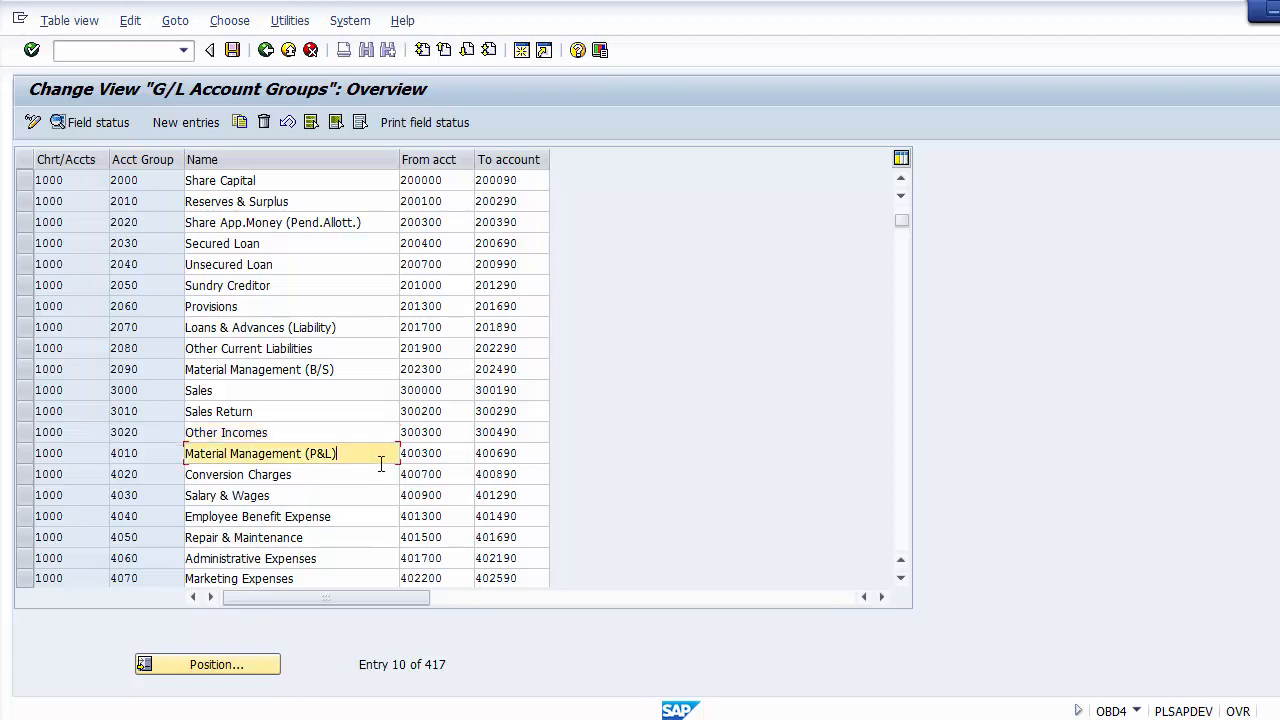
click(381, 473)
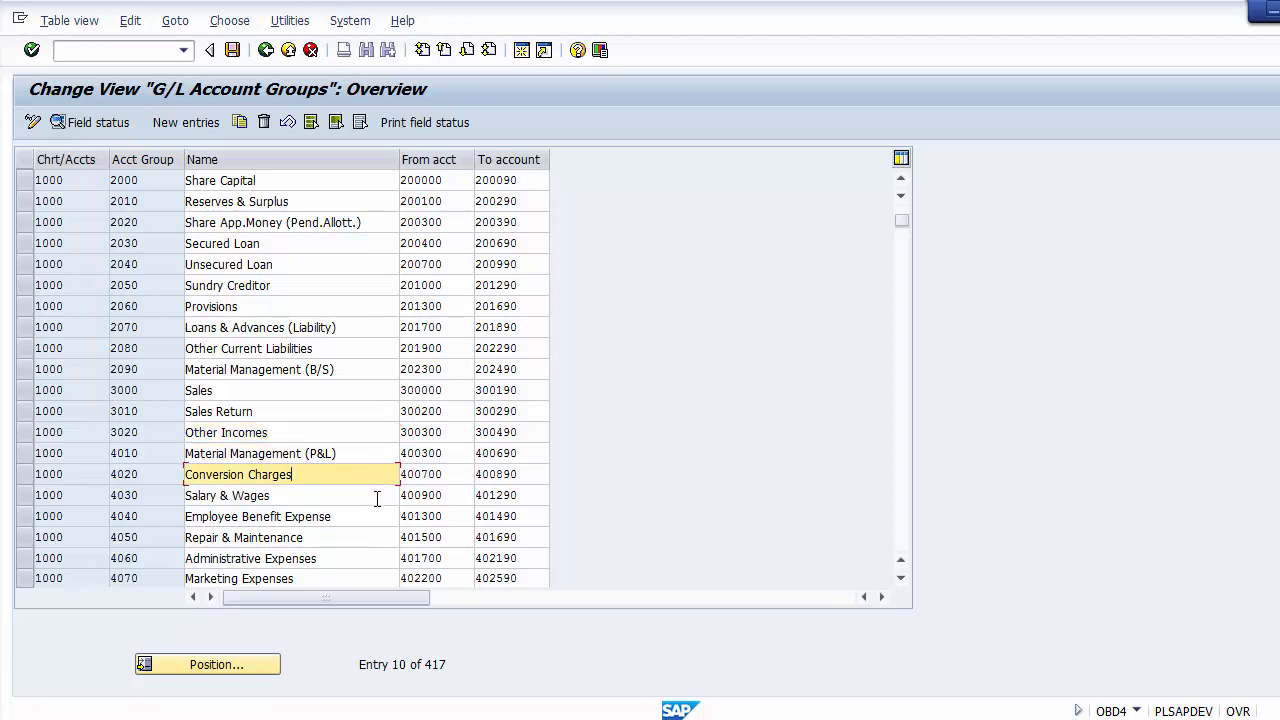
click(377, 496)
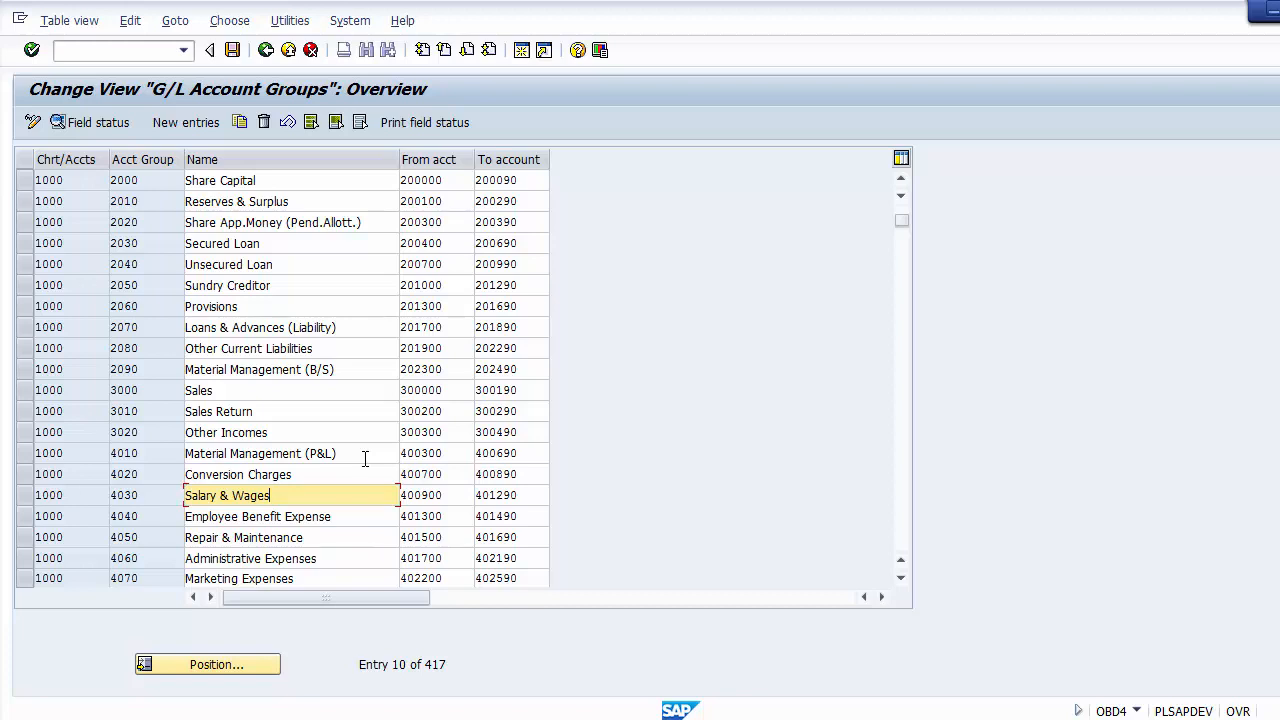
Step: Return to the first account groups and examine the name and starting number of Fixed Assets, plus the Accumulated Depreciation entry
scroll(365, 458, up, 3)
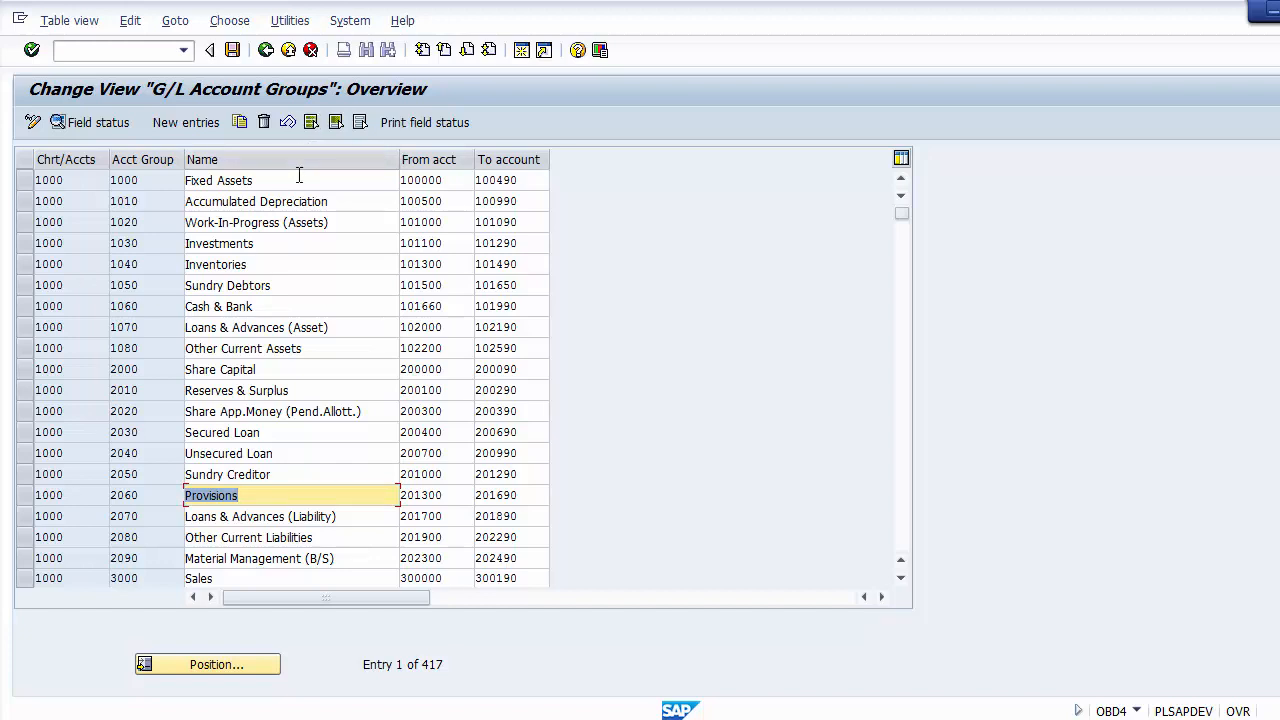
drag(284, 180, 185, 181)
drag(455, 180, 398, 180)
click(455, 181)
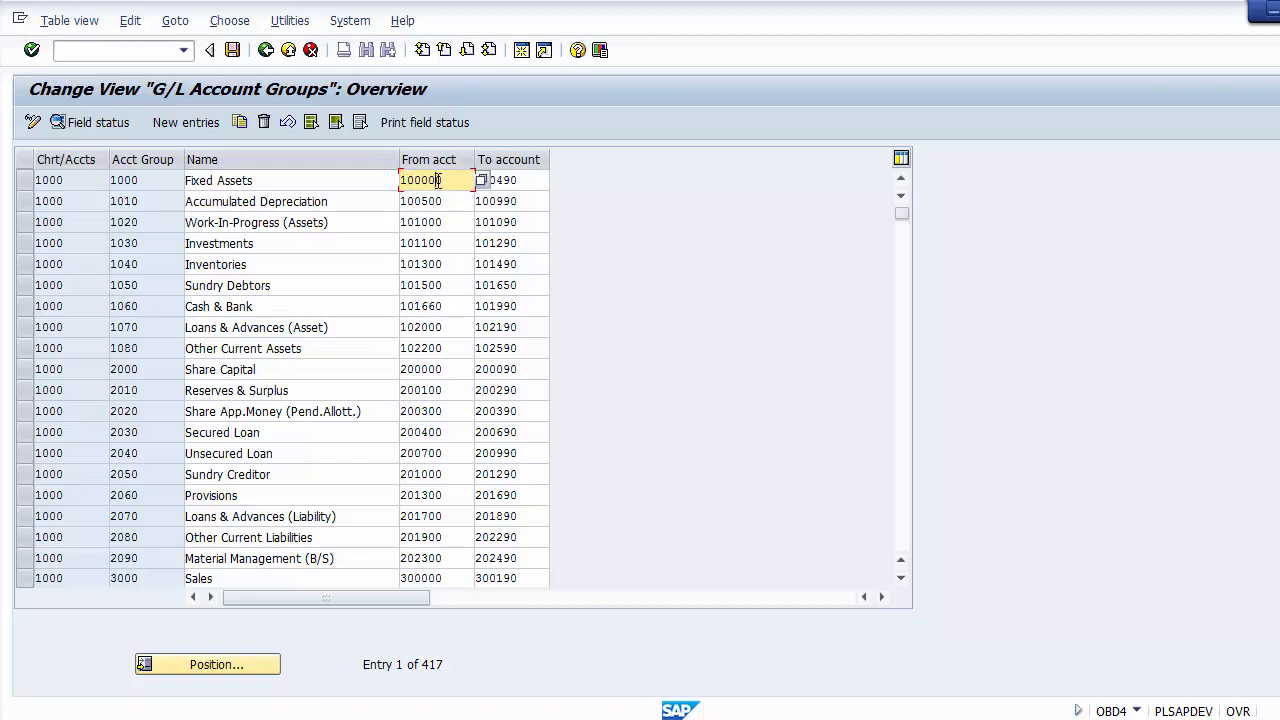
click(321, 196)
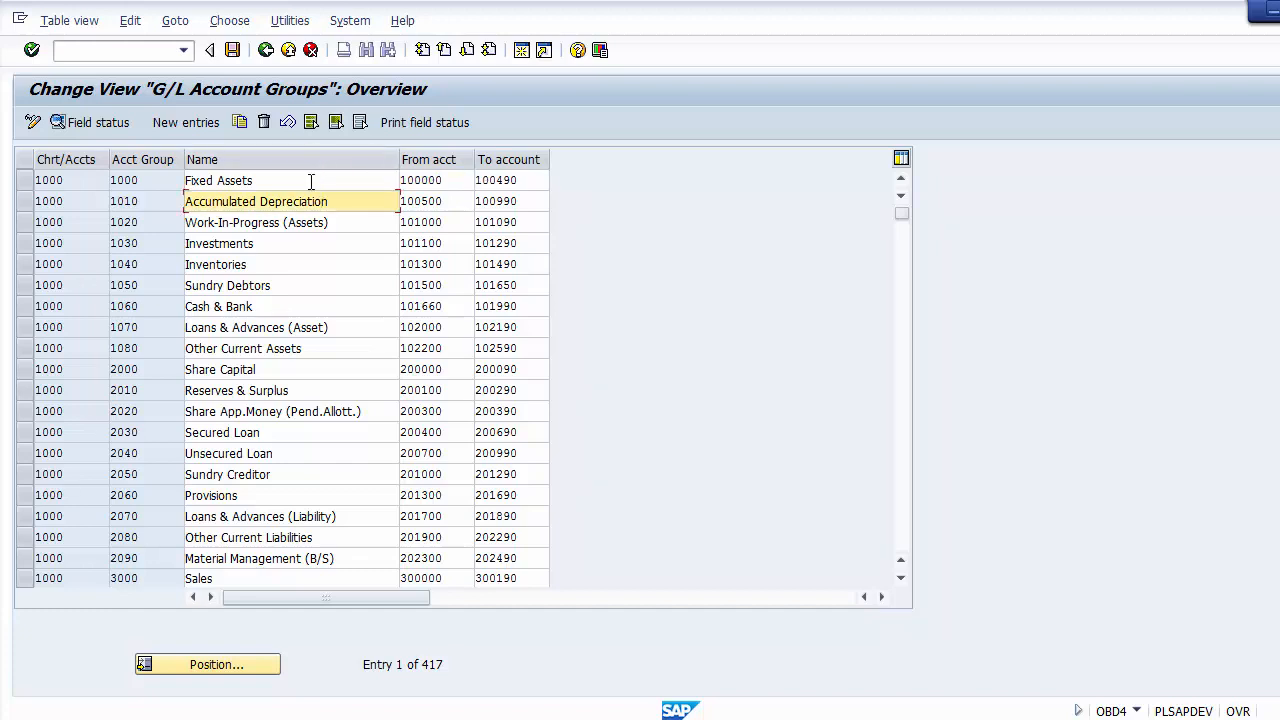
click(311, 181)
Step: Open a new session, start transaction FS00 and clear the G/L account number
click(521, 55)
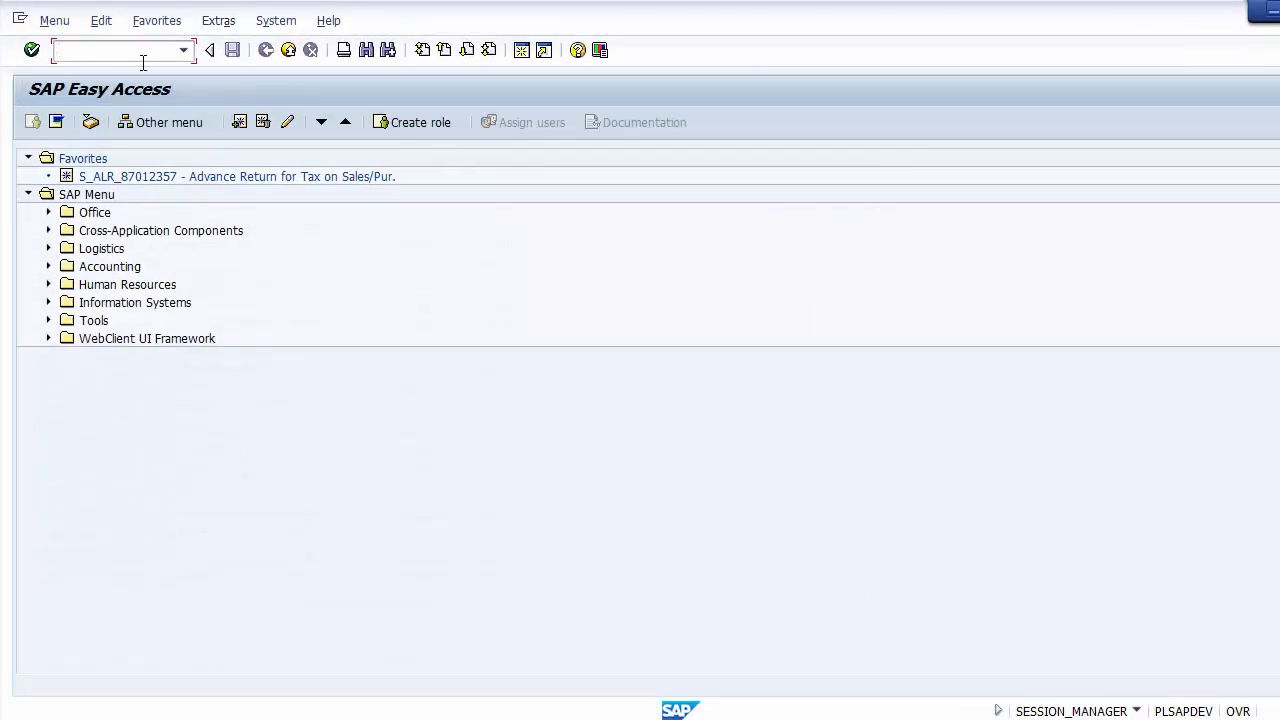
text(fs00)
key(Return)
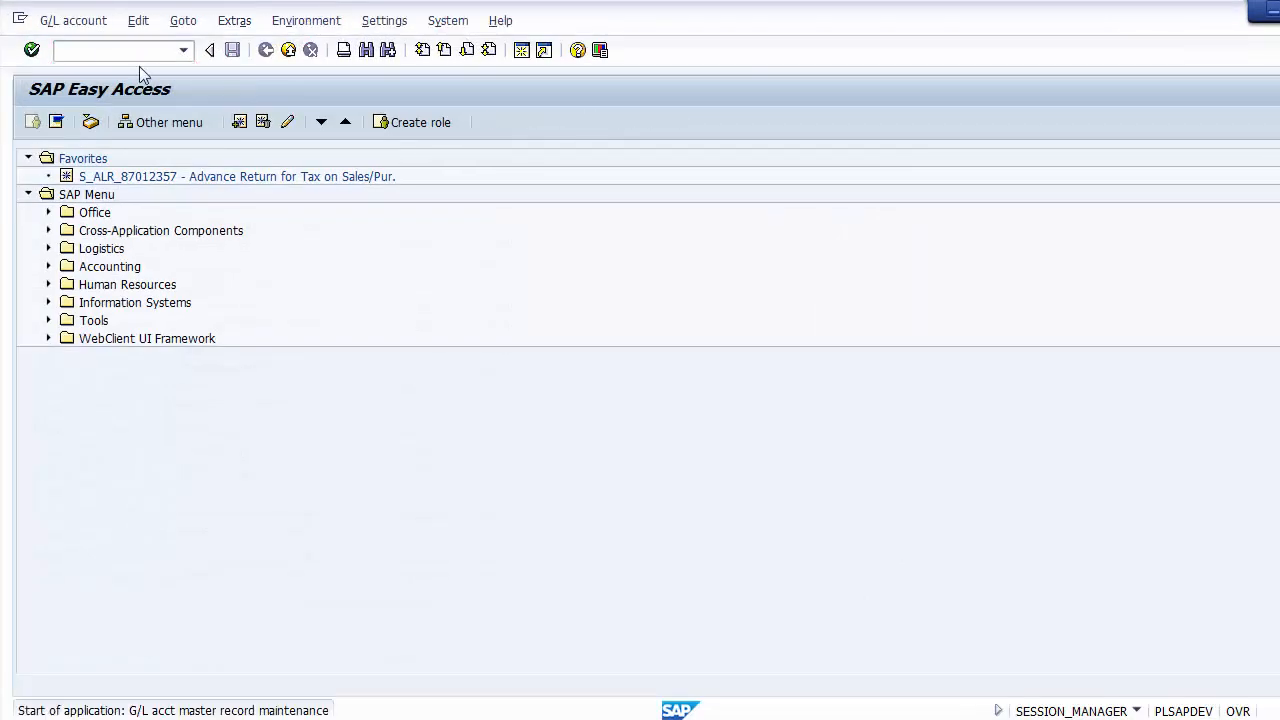
key(Delete)
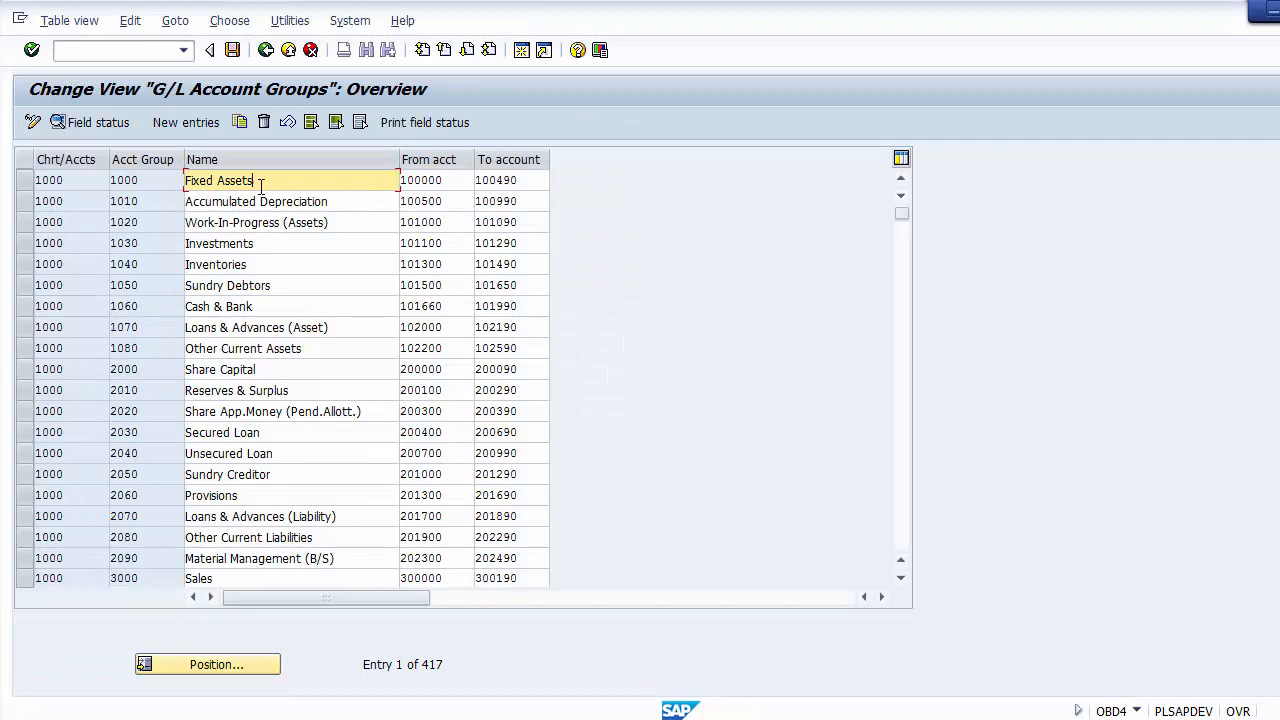
Step: Look up the starting account number of the Fixed Assets group in the OBD4 account groups overview
drag(262, 180, 182, 180)
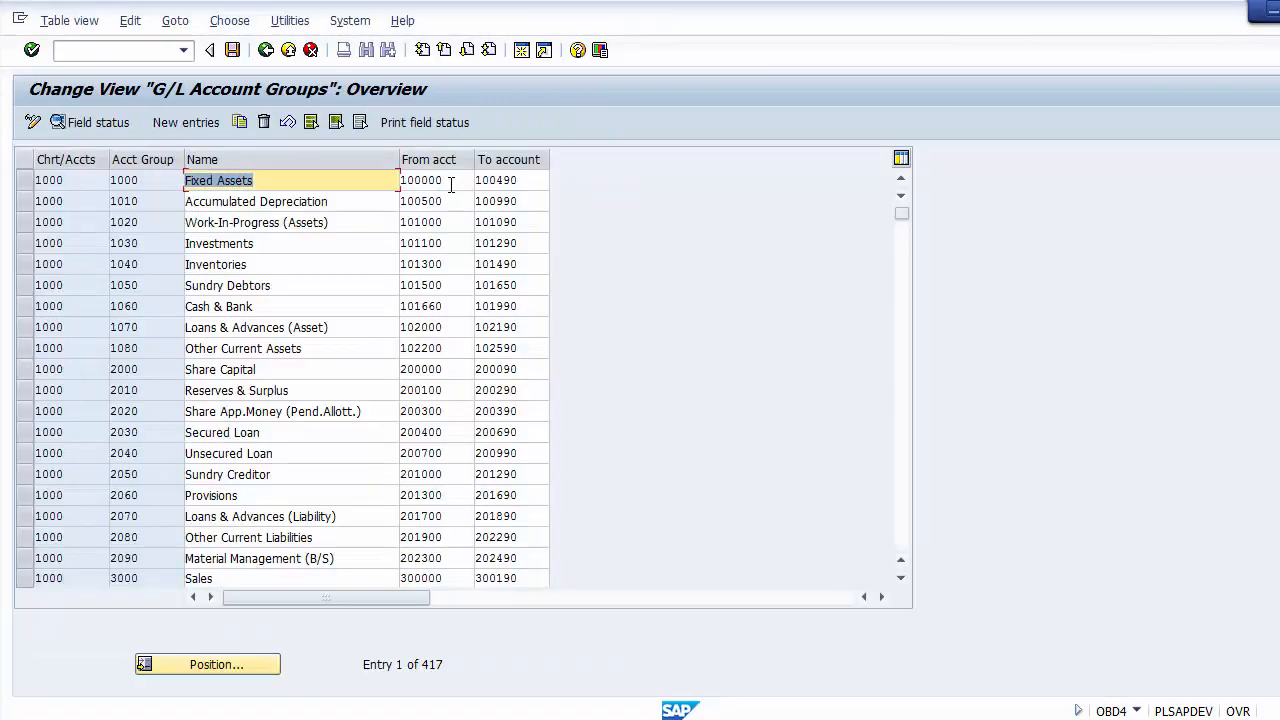
drag(449, 180, 401, 180)
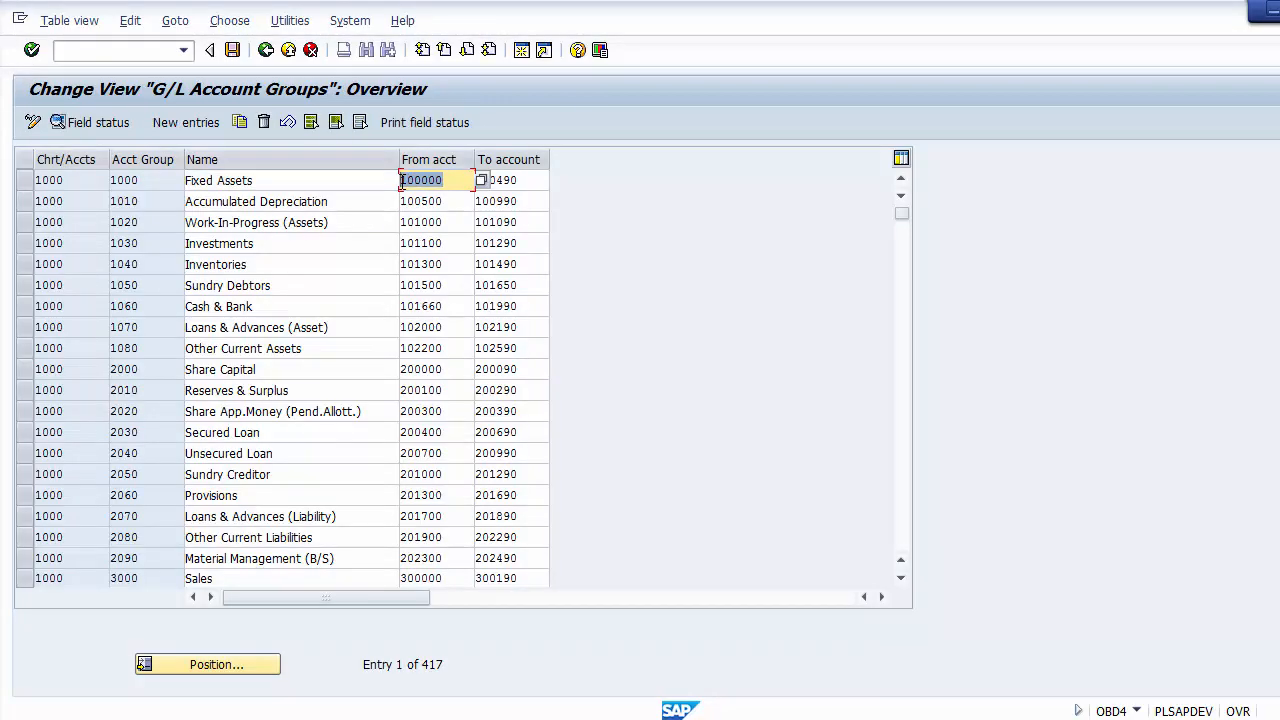
click(401, 180)
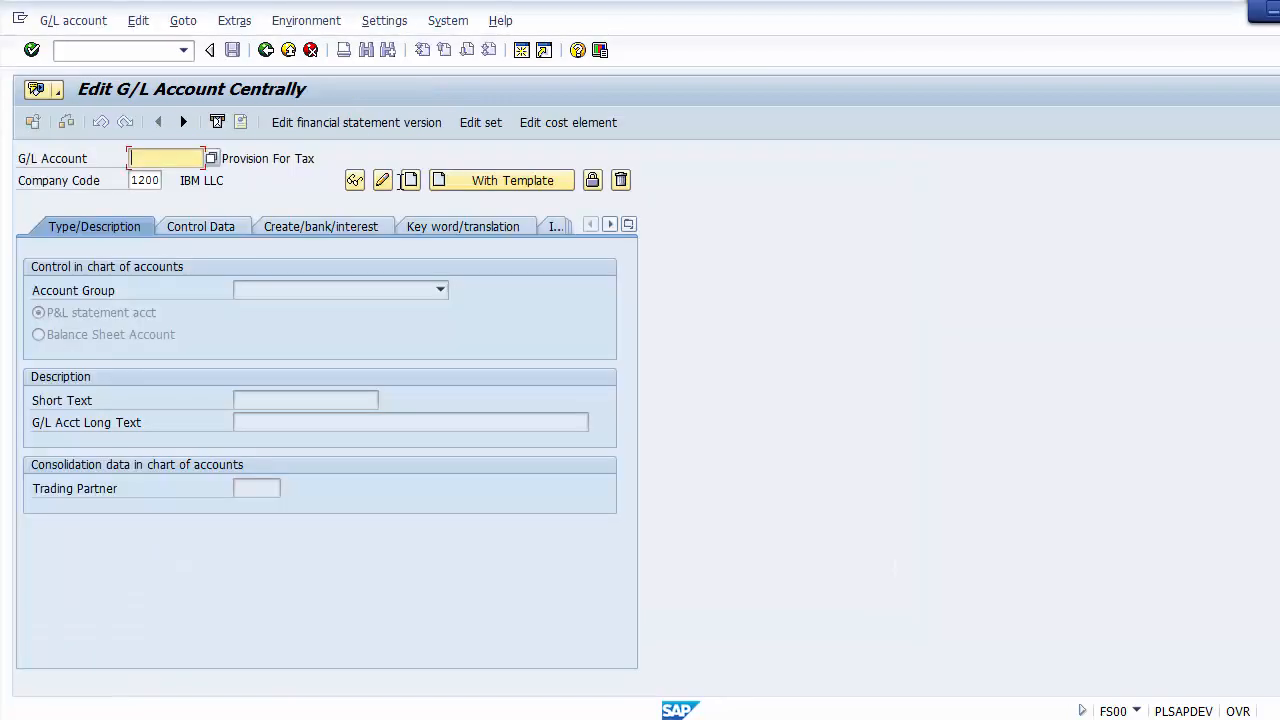
Step: In FS00, look up G/L account 100000 in company code 1200 and dismiss the information message
text(10)
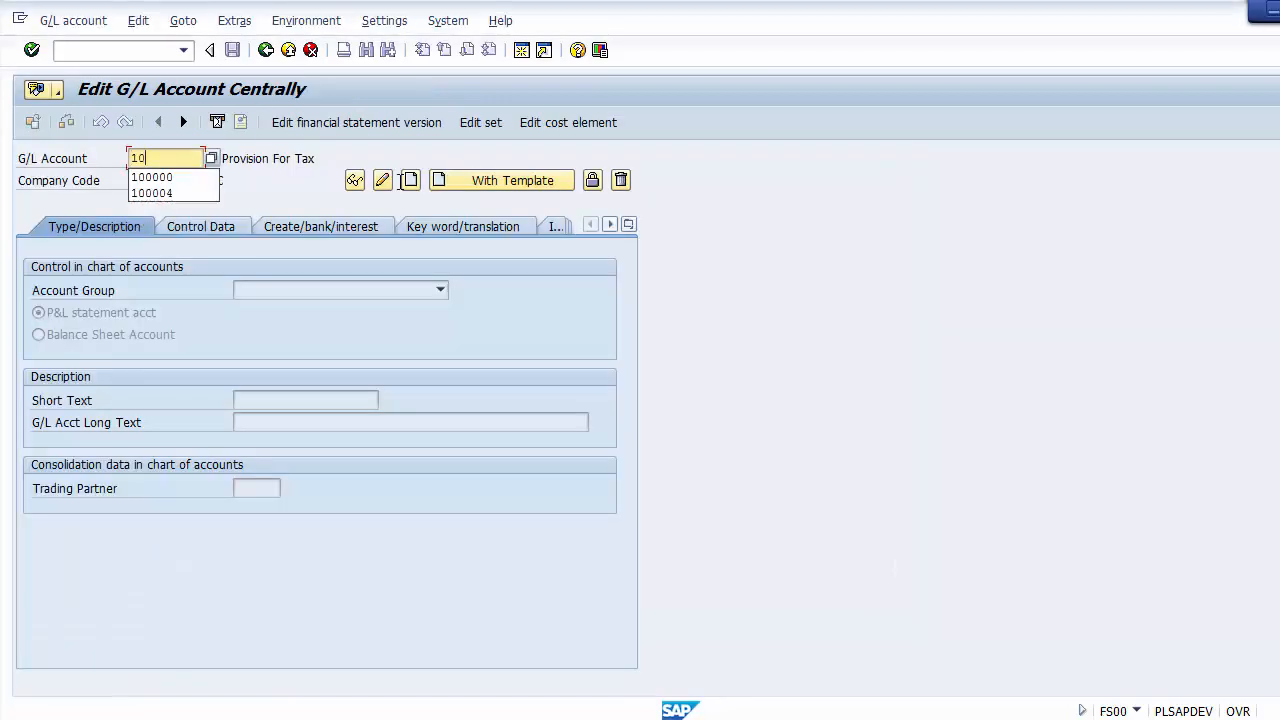
text(0000)
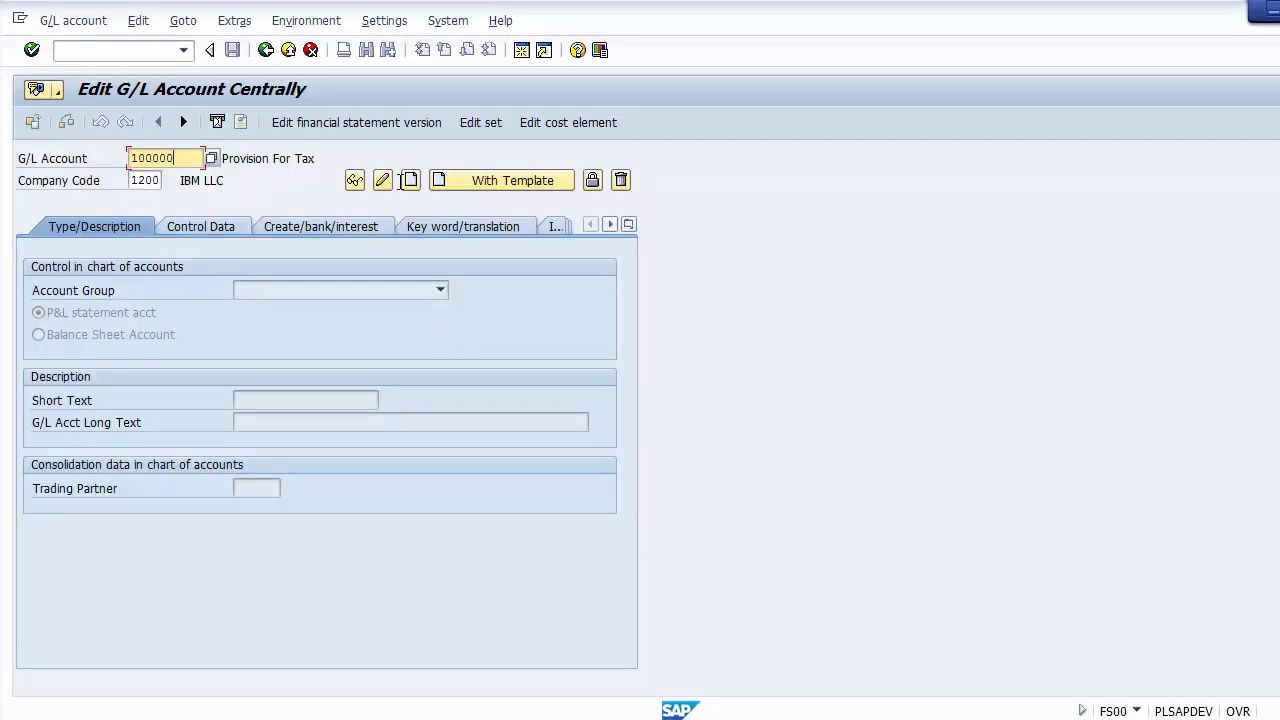
click(313, 183)
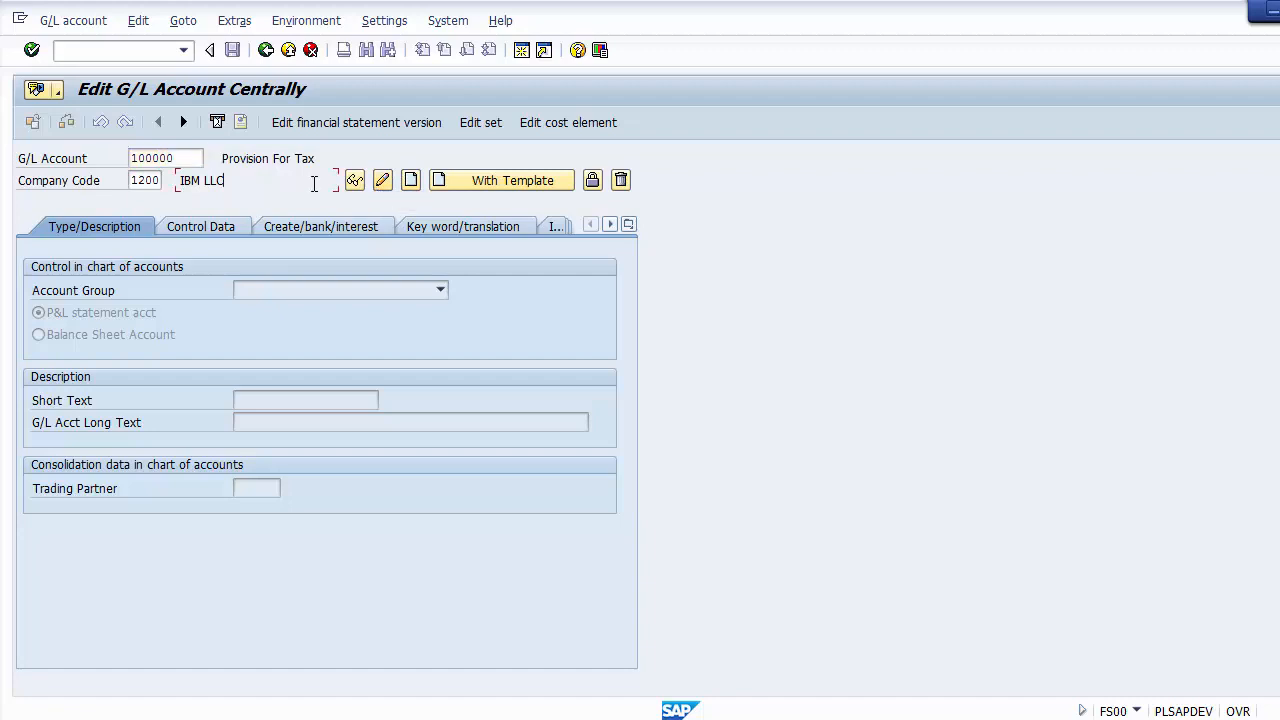
click(184, 160)
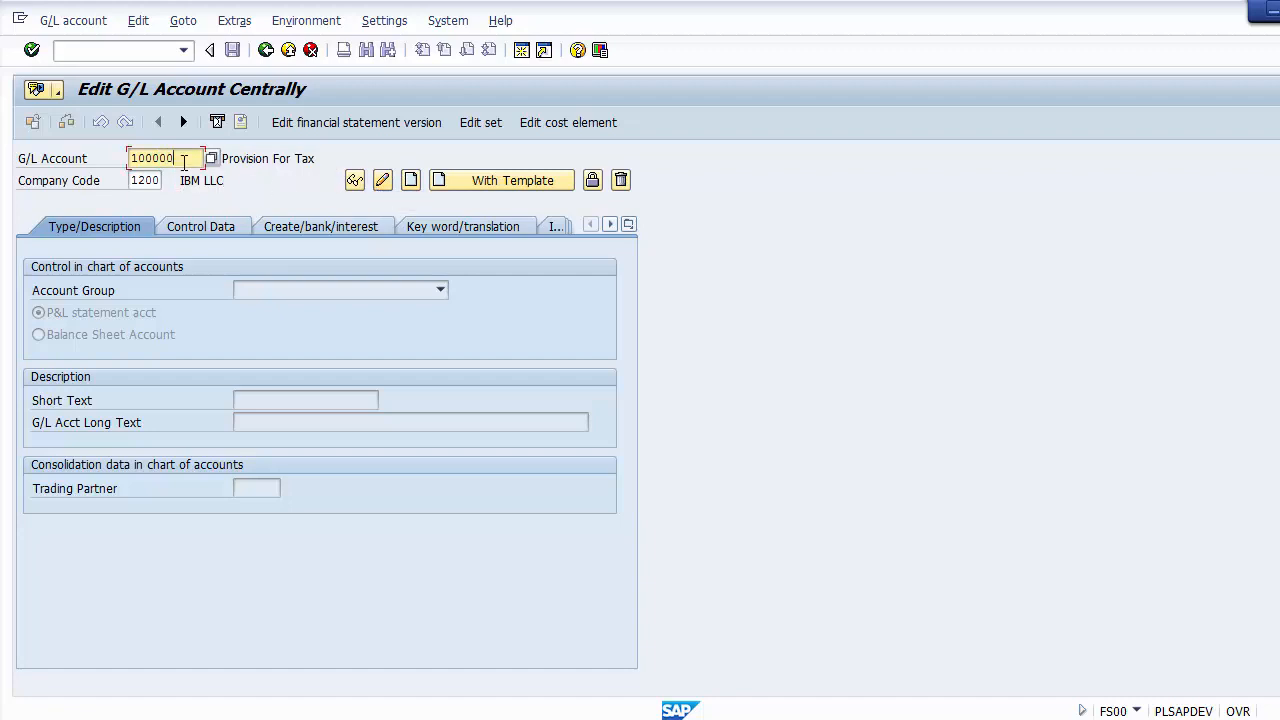
key(Return)
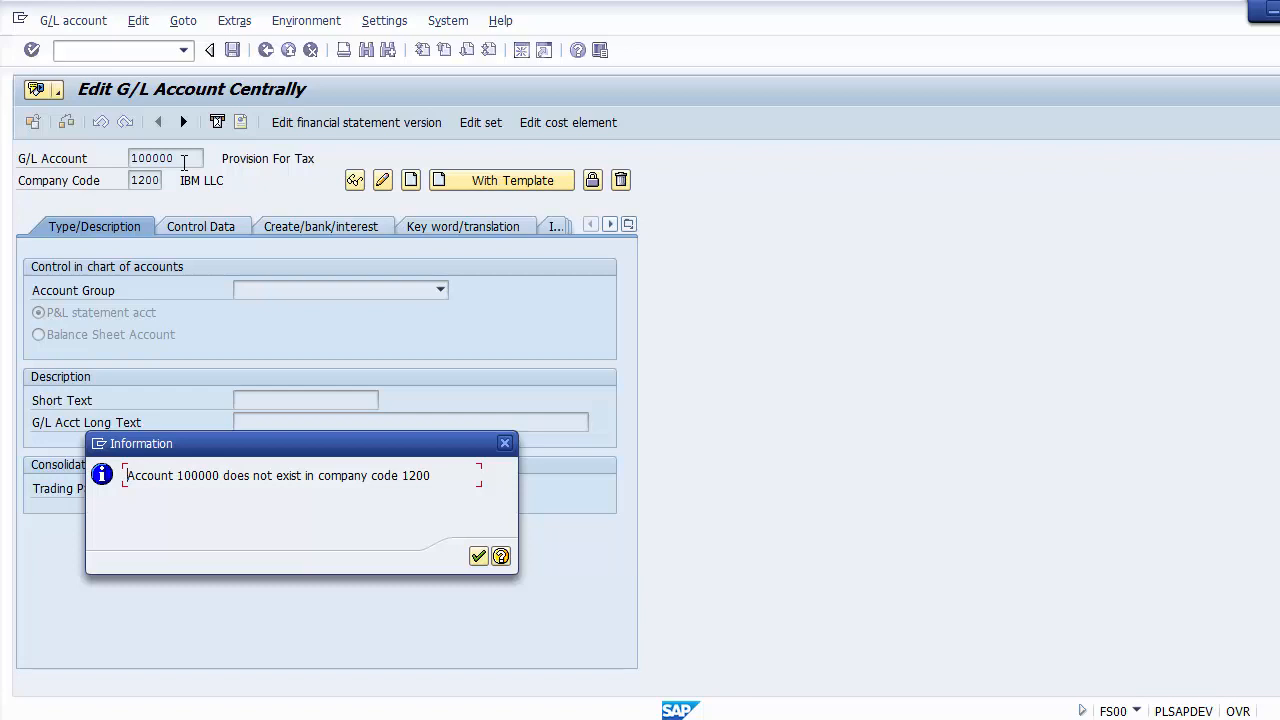
click(478, 557)
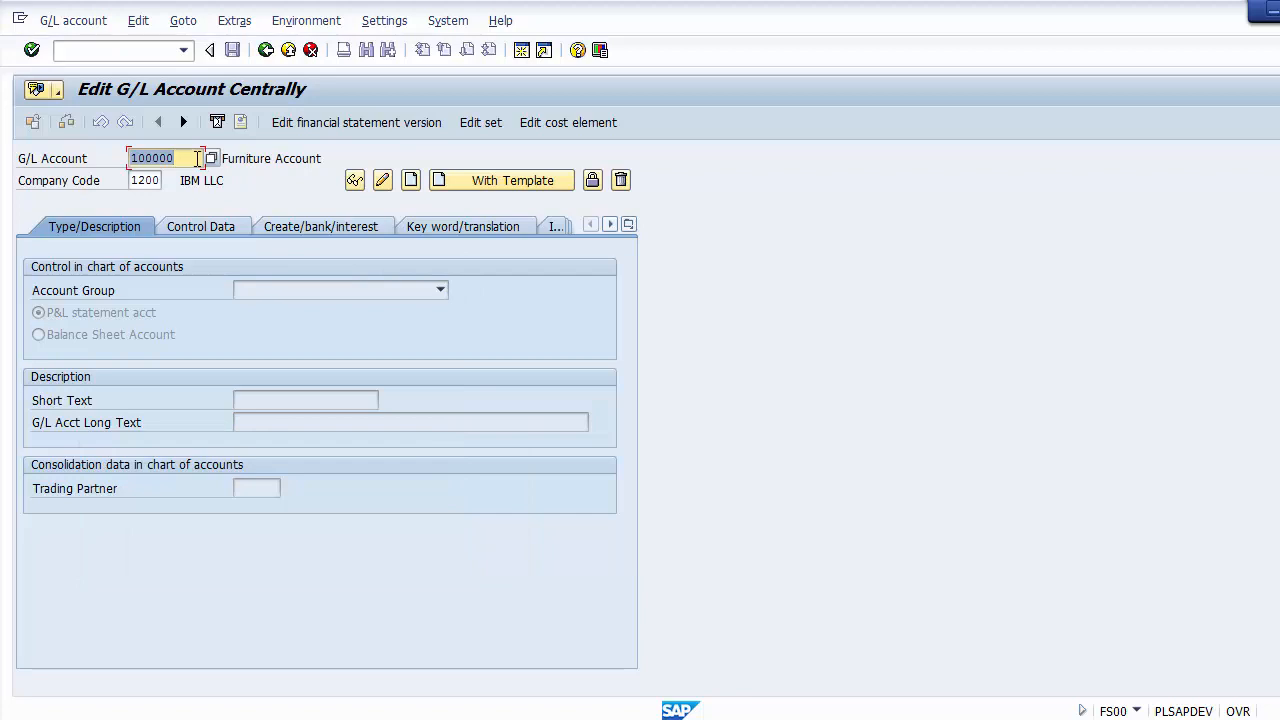
Step: Start creating G/L account 100000 in company code 1200
drag(197, 158, 131, 158)
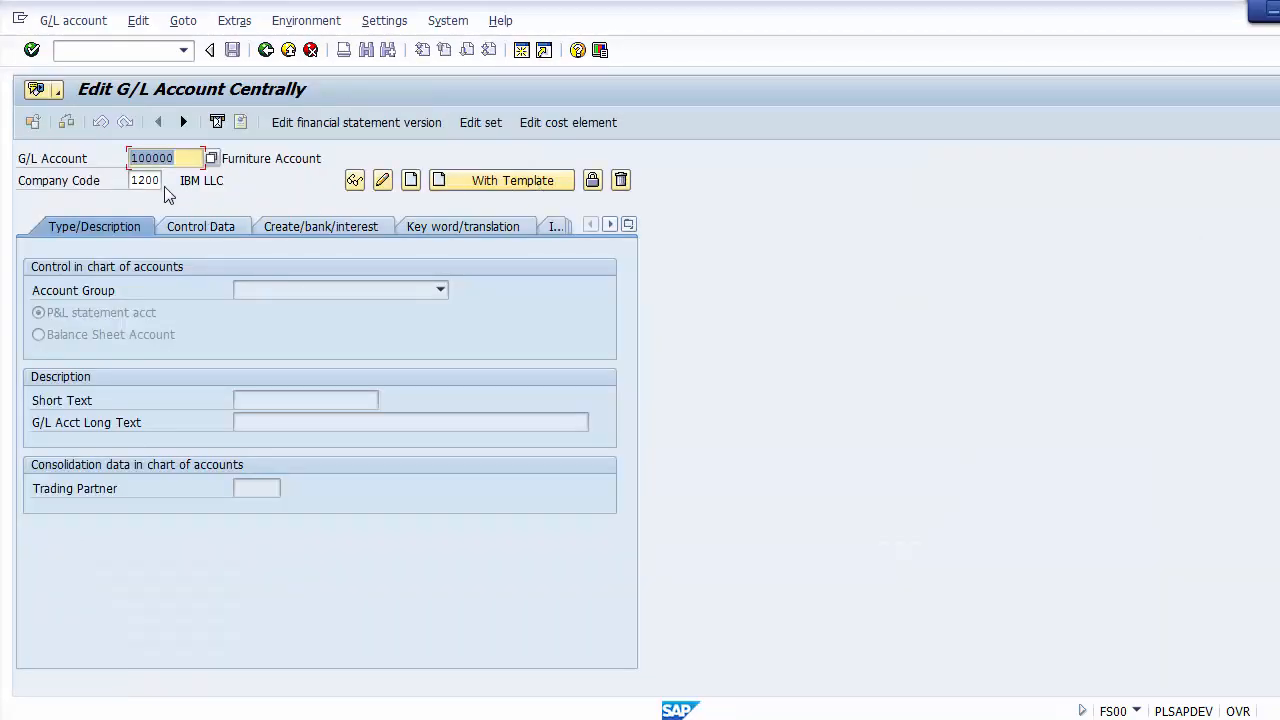
click(160, 181)
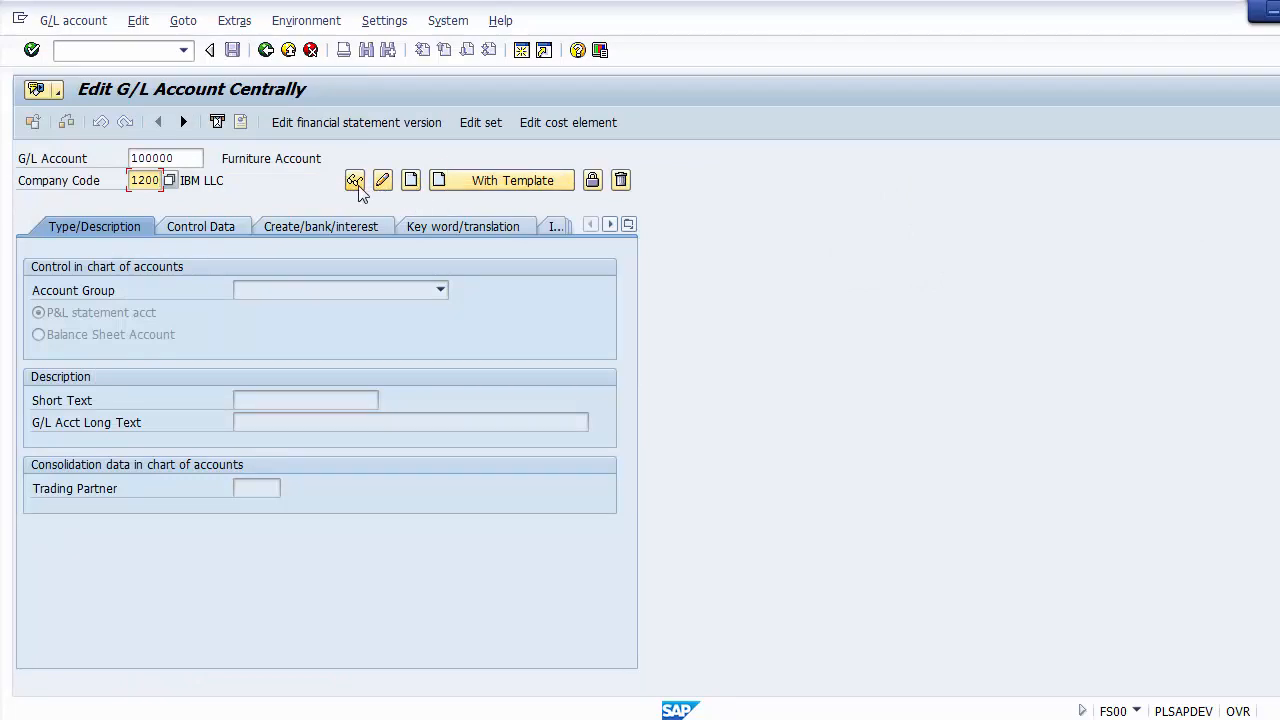
click(410, 182)
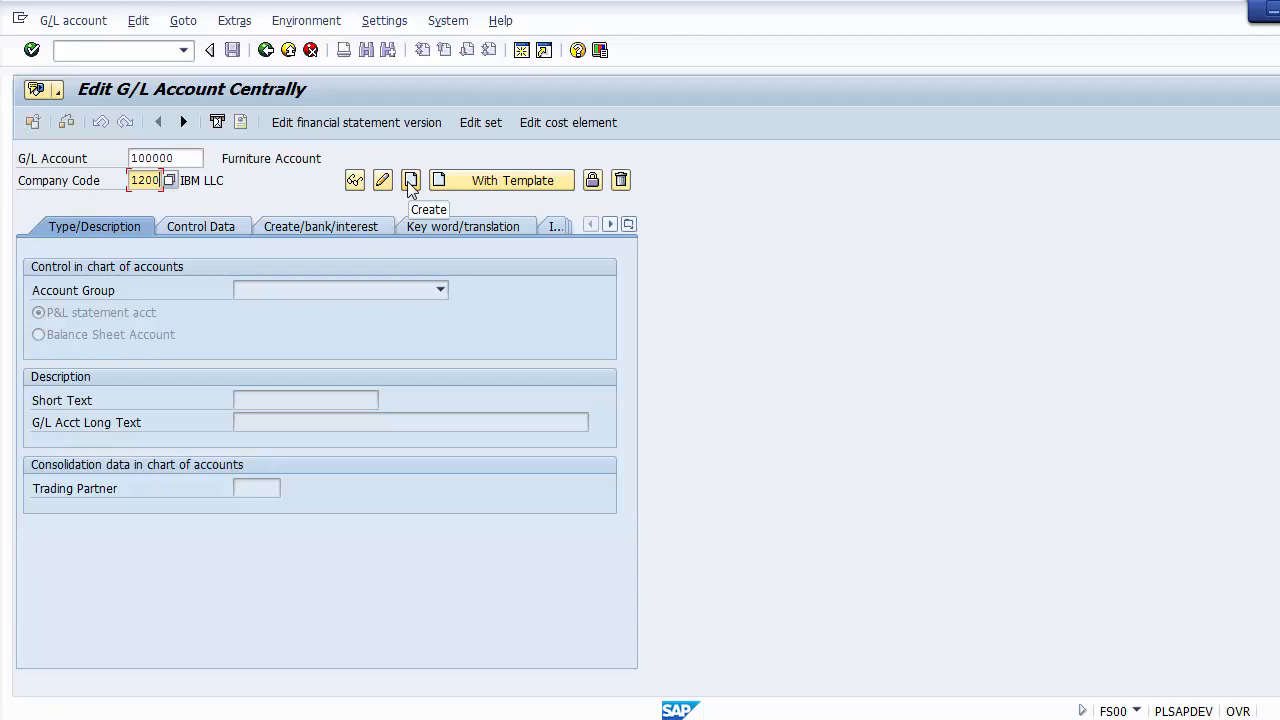
click(410, 181)
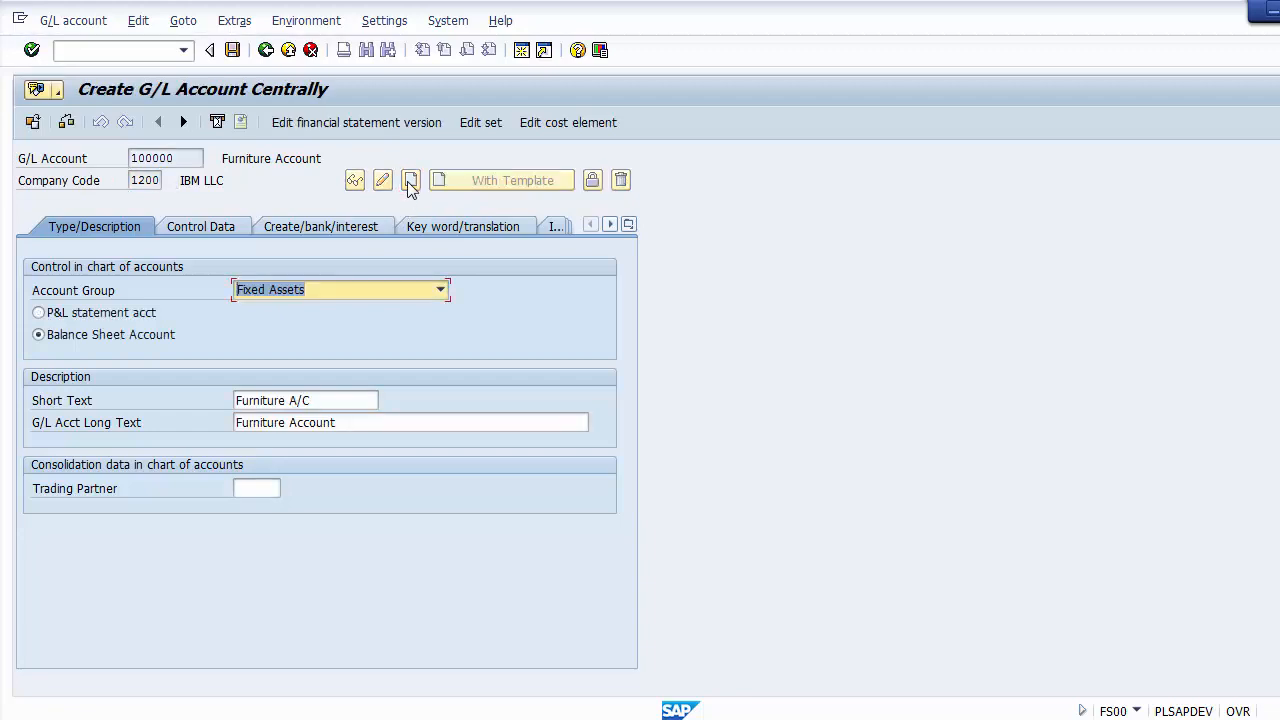
Step: Clear the G/L account's long text and short text in the description
click(350, 425)
key(BackSpace)
key(BackSpace)
key(BackSpace)
key(BackSpace)
key(BackSpace)
key(BackSpace)
key(BackSpace)
key(BackSpace)
key(BackSpace)
key(BackSpace)
key(BackSpace)
key(BackSpace)
key(BackSpace)
key(BackSpace)
key(BackSpace)
key(BackSpace)
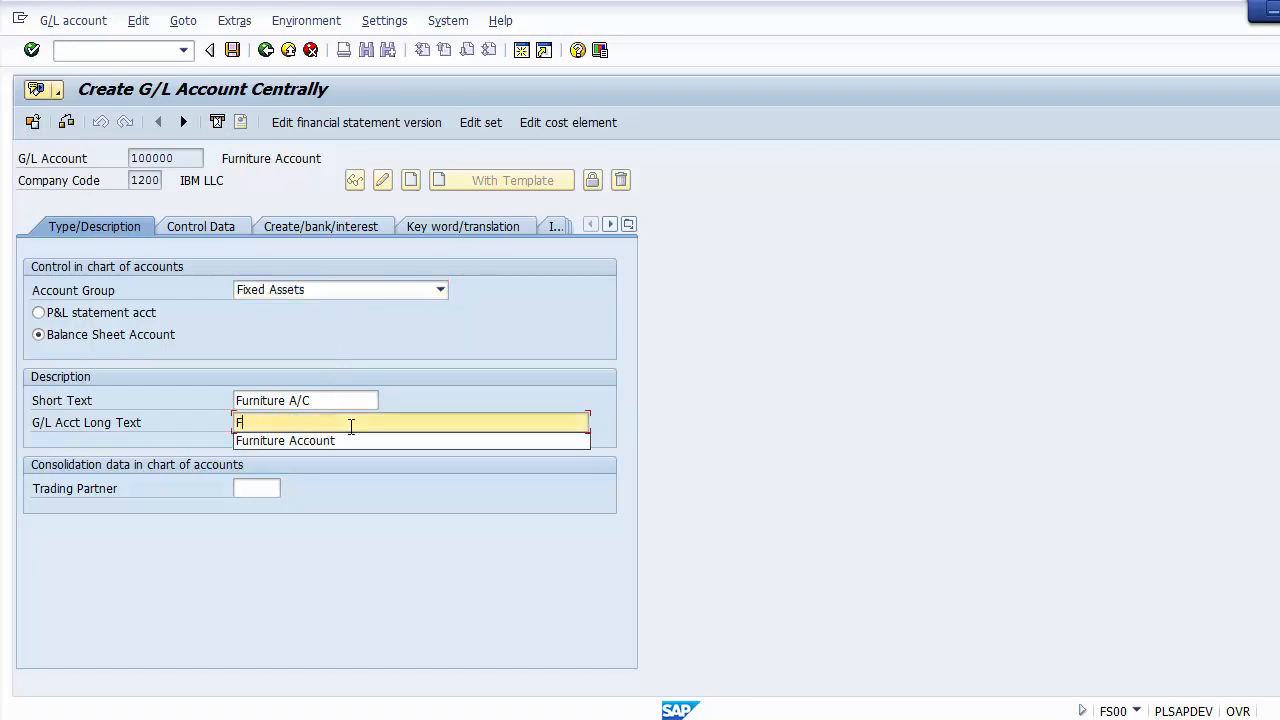
key(BackSpace)
click(337, 400)
key(BackSpace)
key(BackSpace)
key(BackSpace)
key(BackSpace)
key(BackSpace)
key(BackSpace)
key(BackSpace)
key(BackSpace)
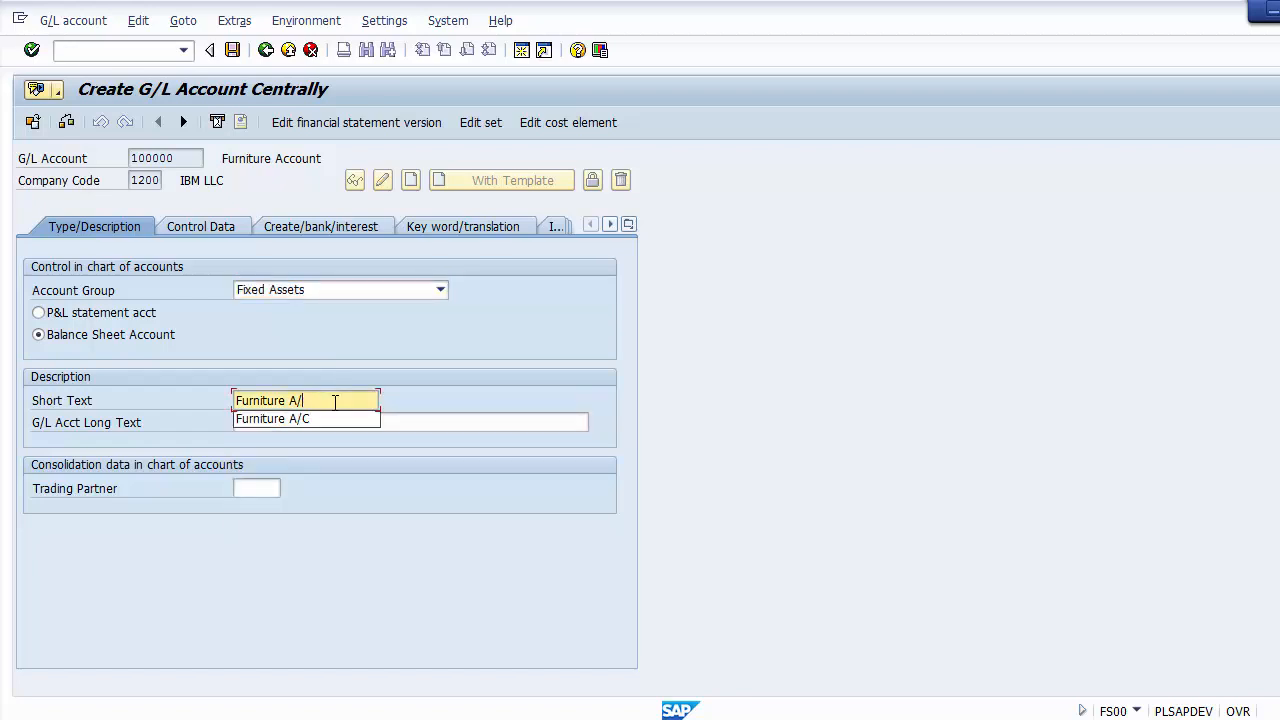
key(BackSpace)
key(BackSpace)
key(BackSpace)
key(BackSpace)
key(BackSpace)
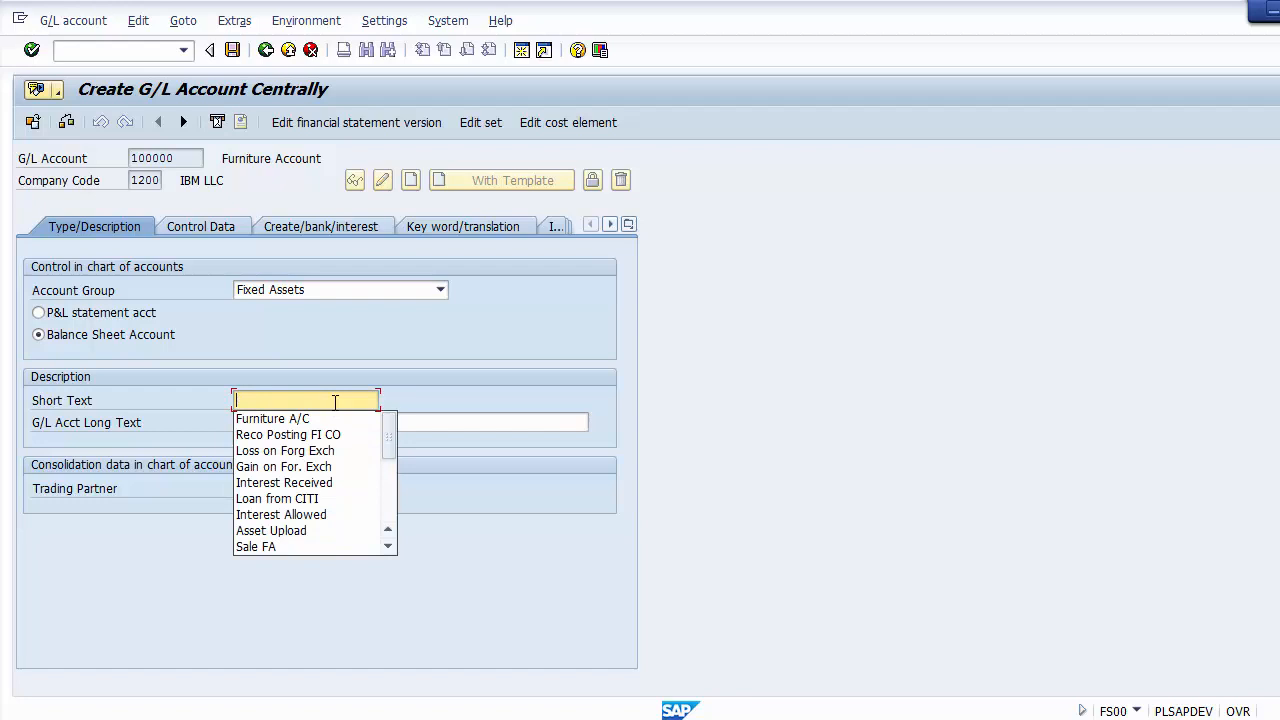
Step: Check the Fixed Assets entry in the OBD4 overview, then set account group Fixed Assets and Balance Sheet Account for the new account
click(304, 290)
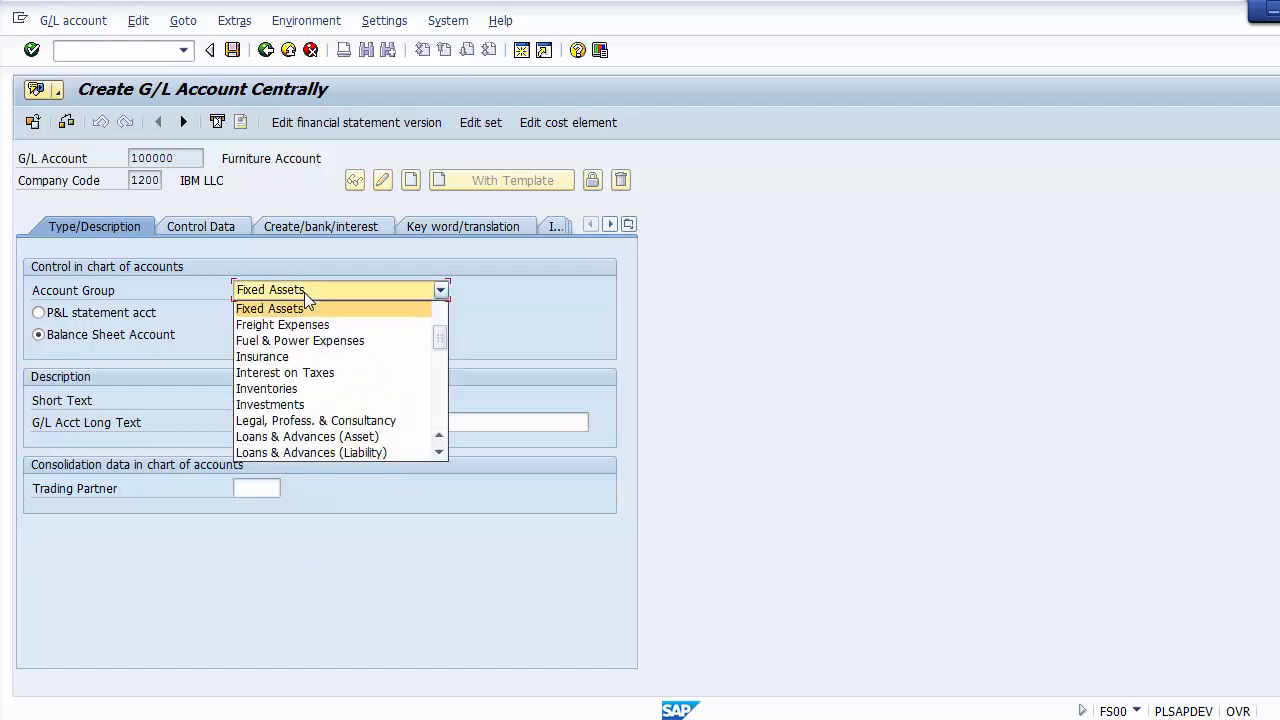
click(211, 287)
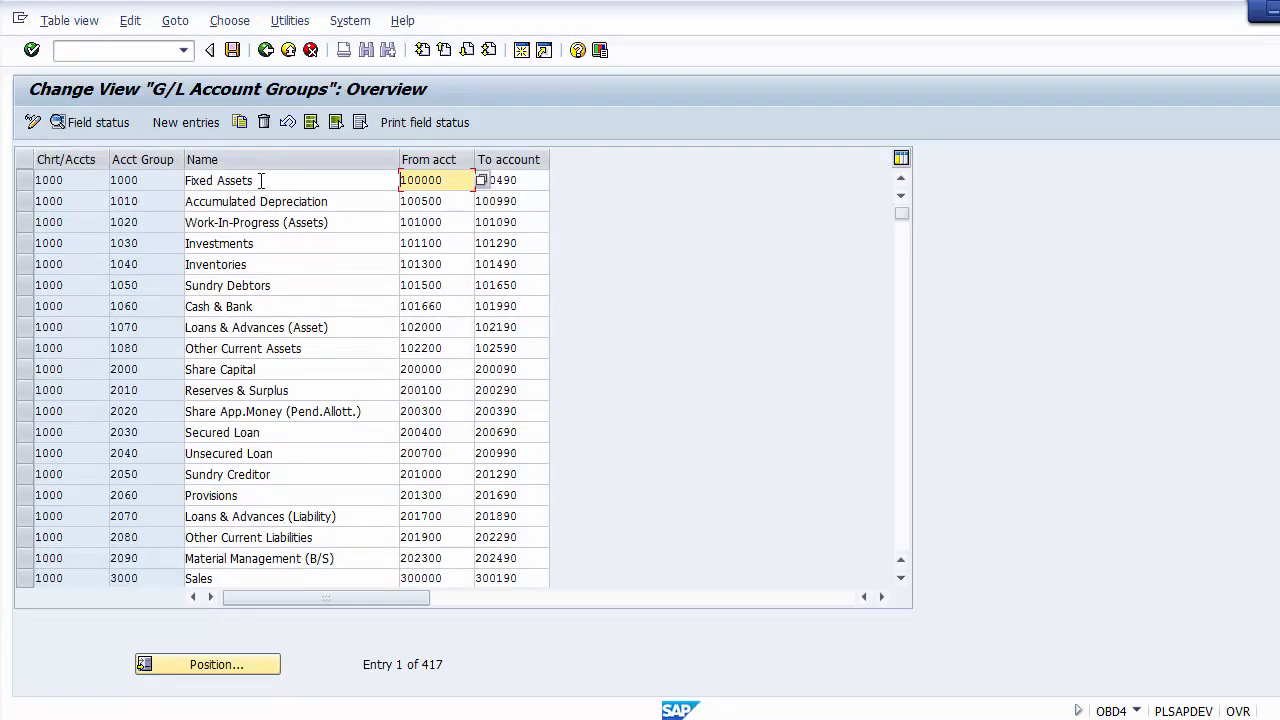
click(262, 180)
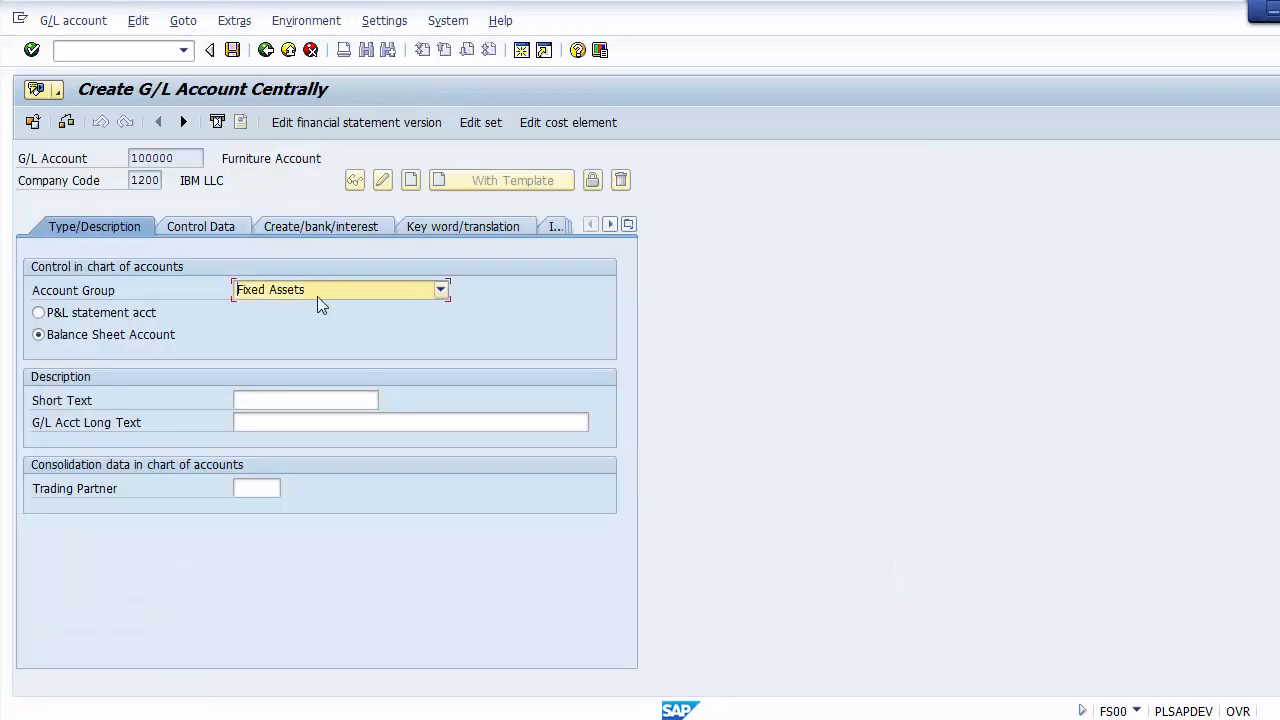
click(316, 287)
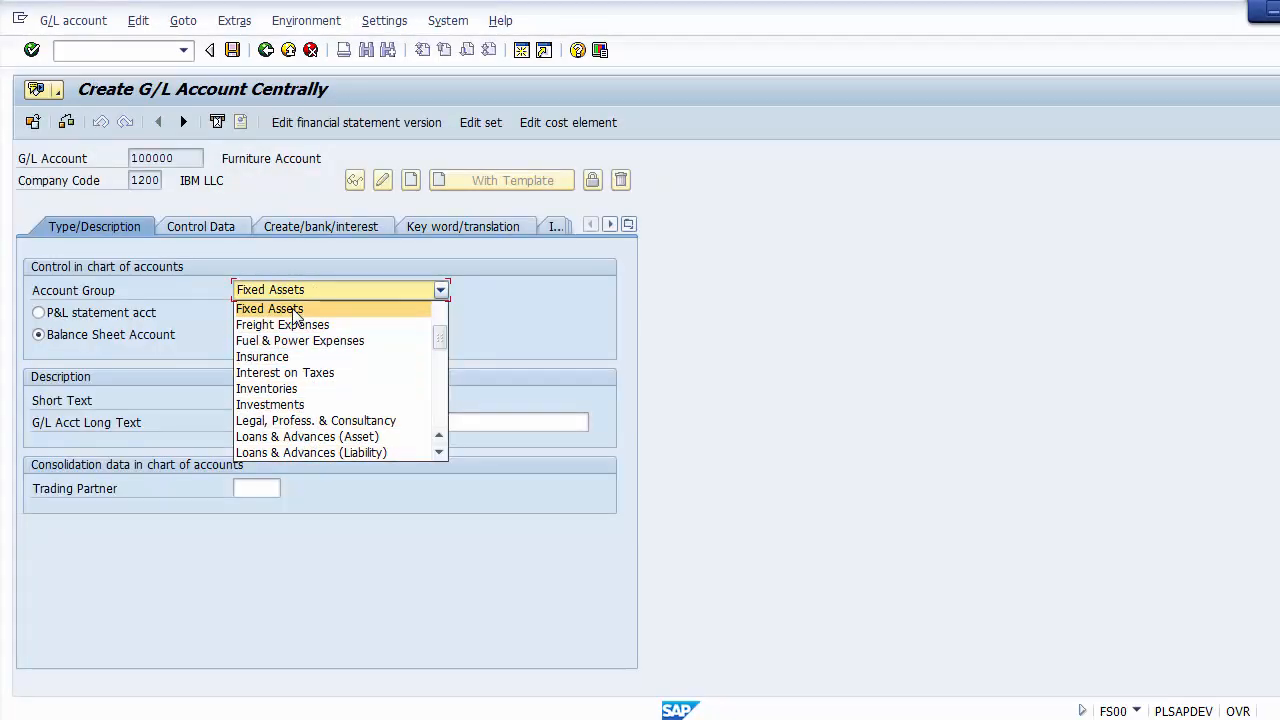
click(292, 309)
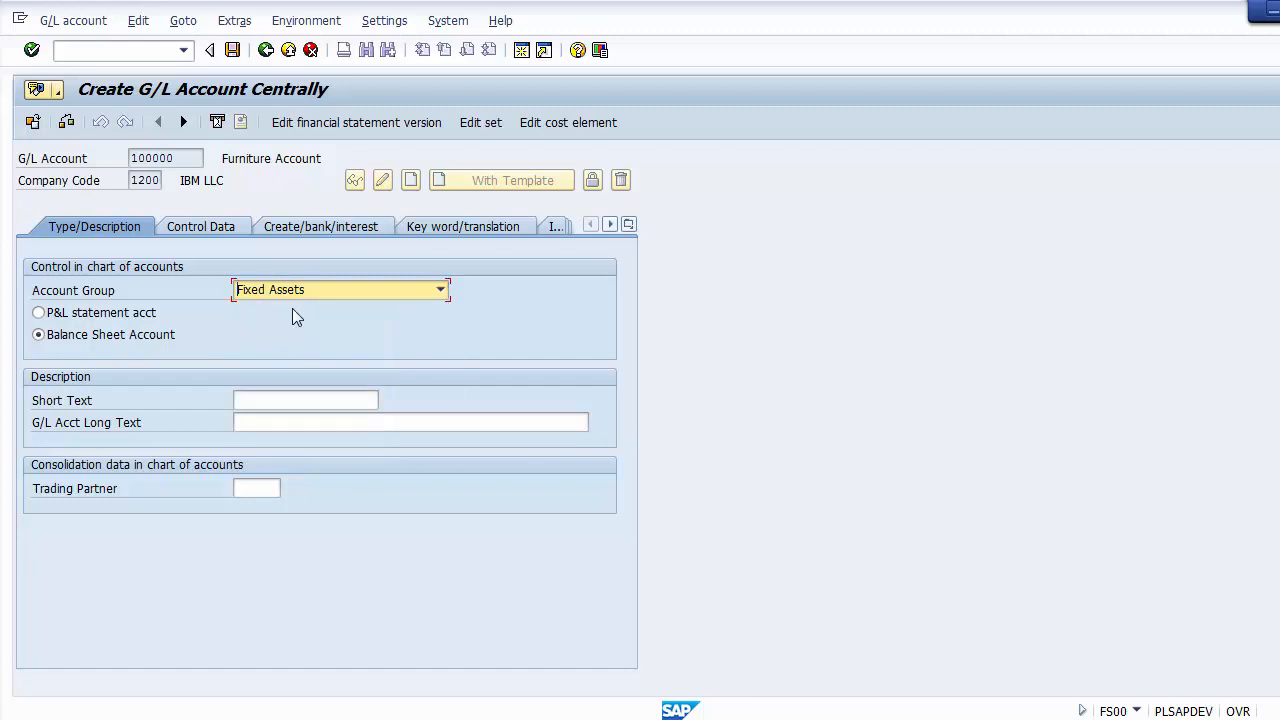
click(116, 335)
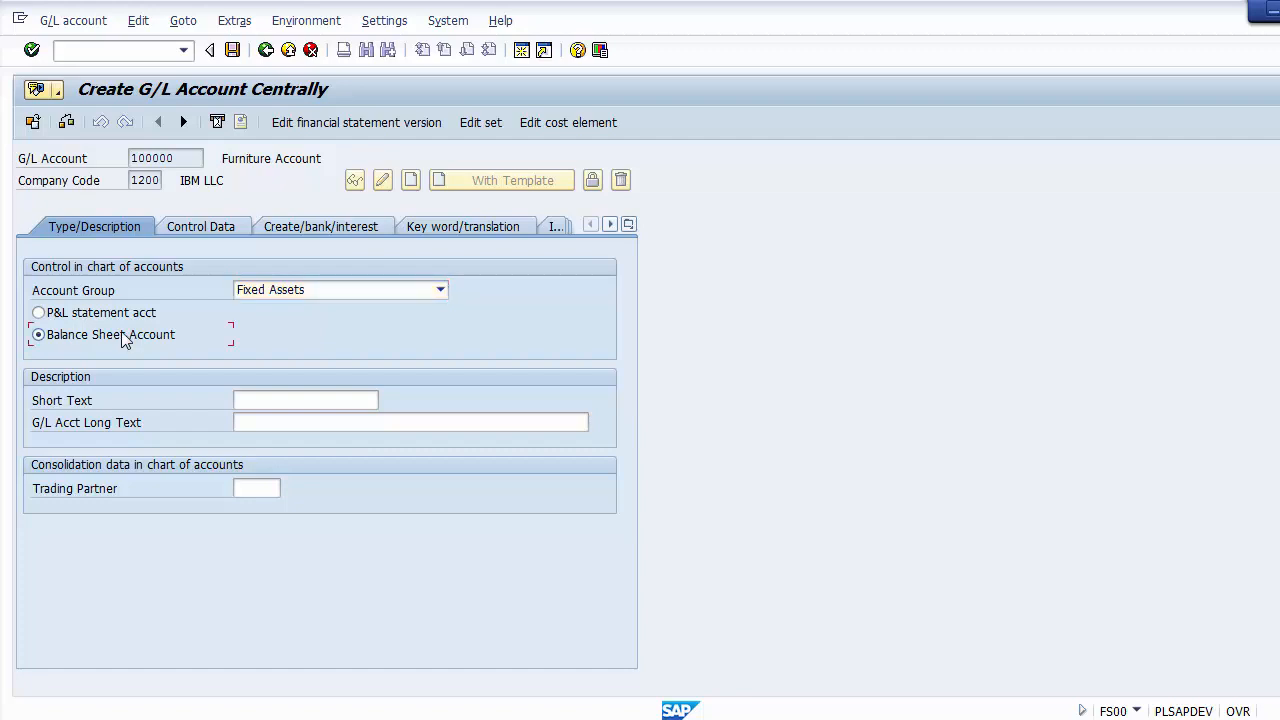
Step: Enter "Land Account" as both the short text and the G/L account long text
click(288, 400)
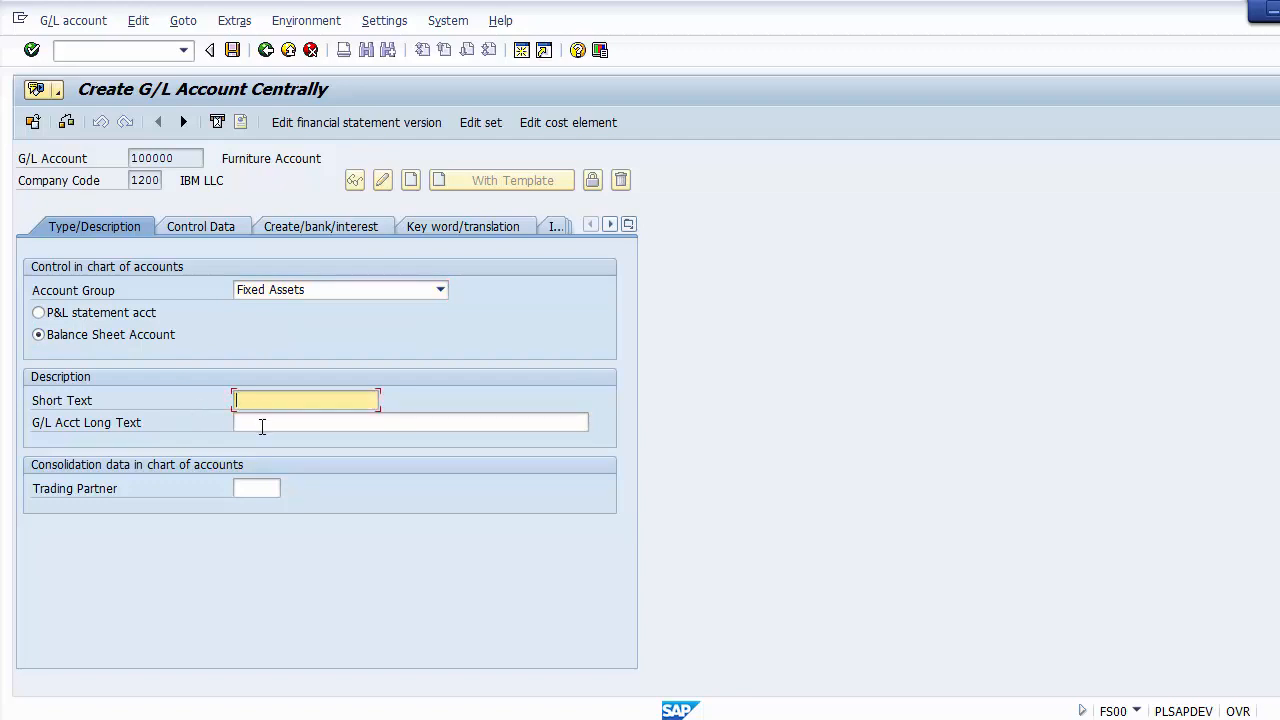
click(261, 417)
click(256, 402)
text(Lamp)
text( Account)
click(296, 422)
text(Land Account)
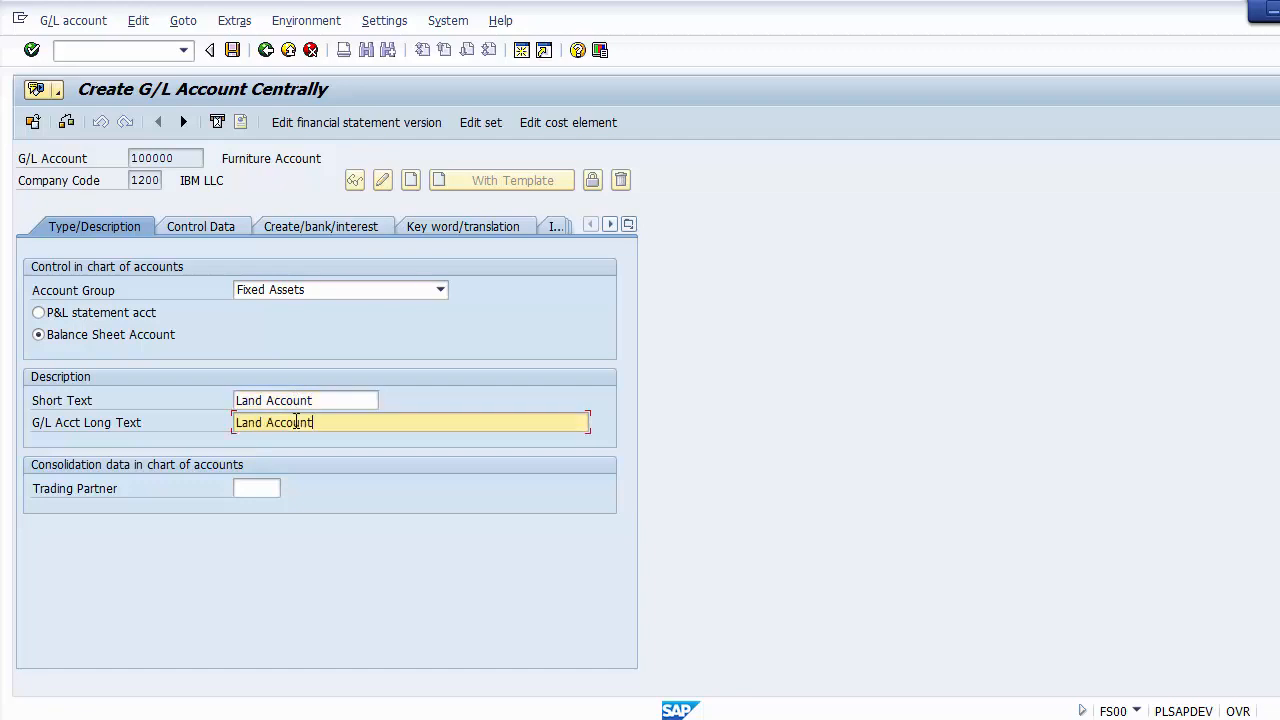
click(316, 400)
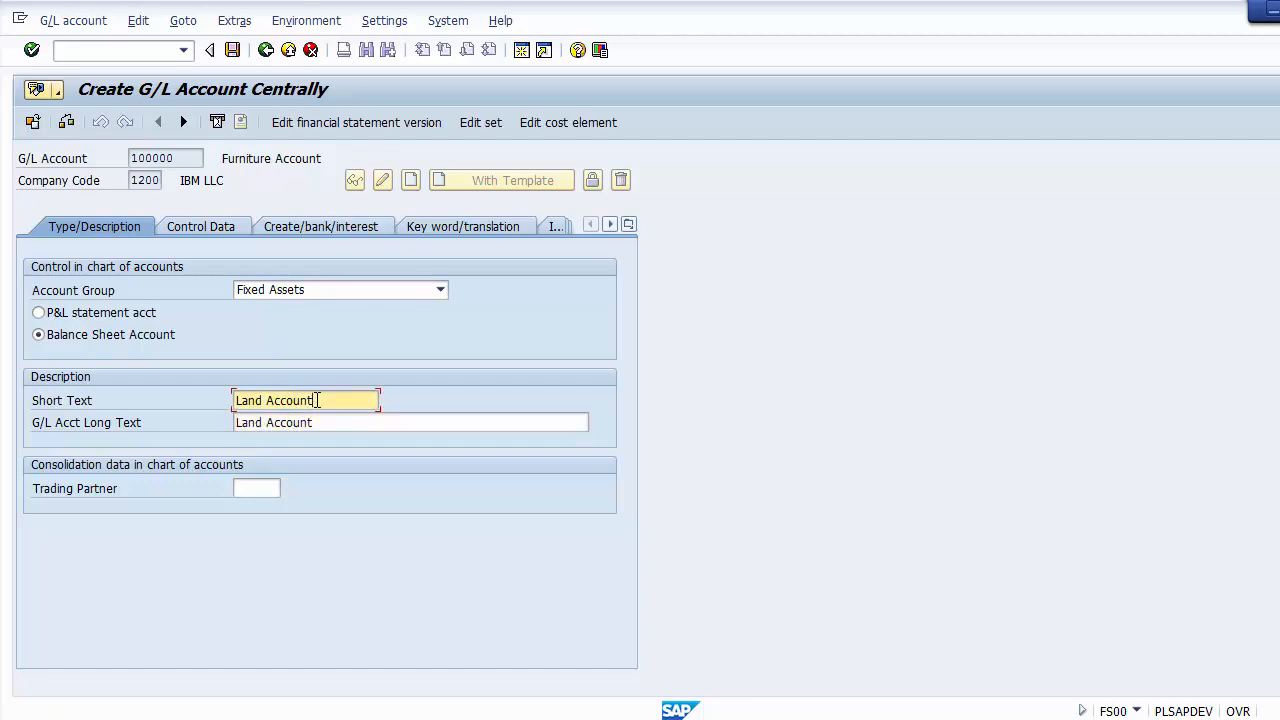
click(332, 424)
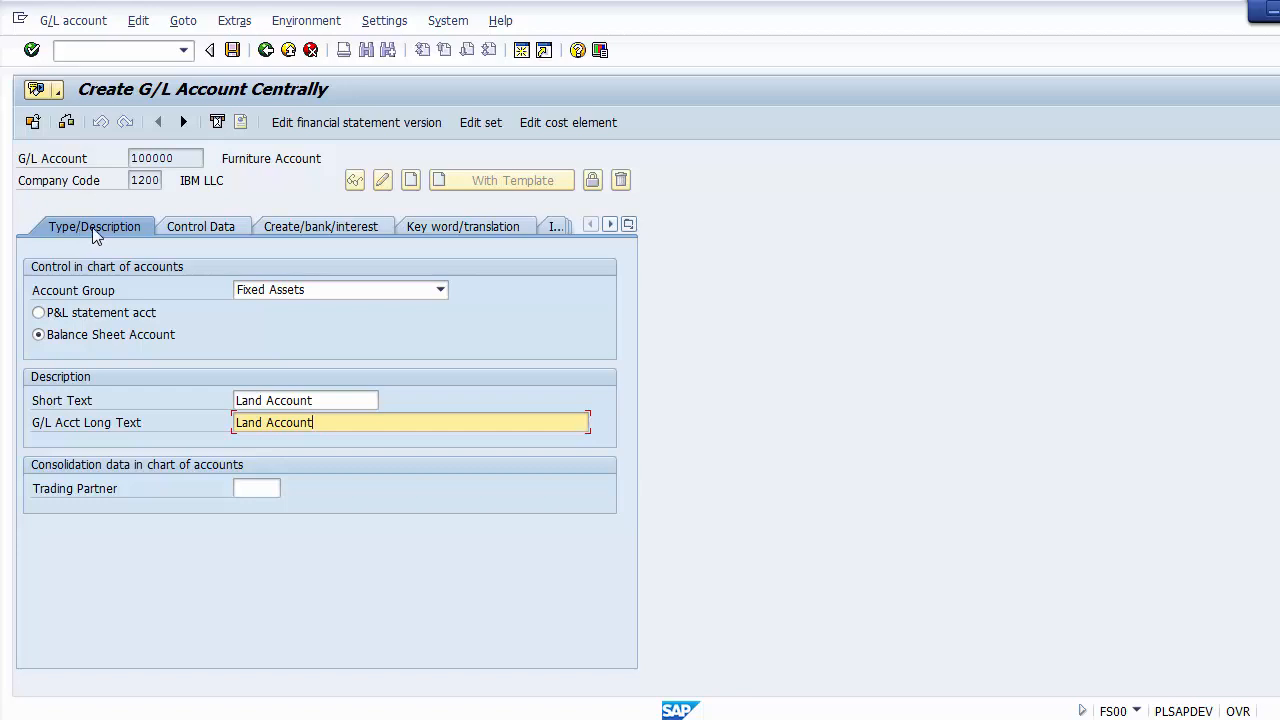
Step: Enable line item display in the account's control data for the company code
click(208, 227)
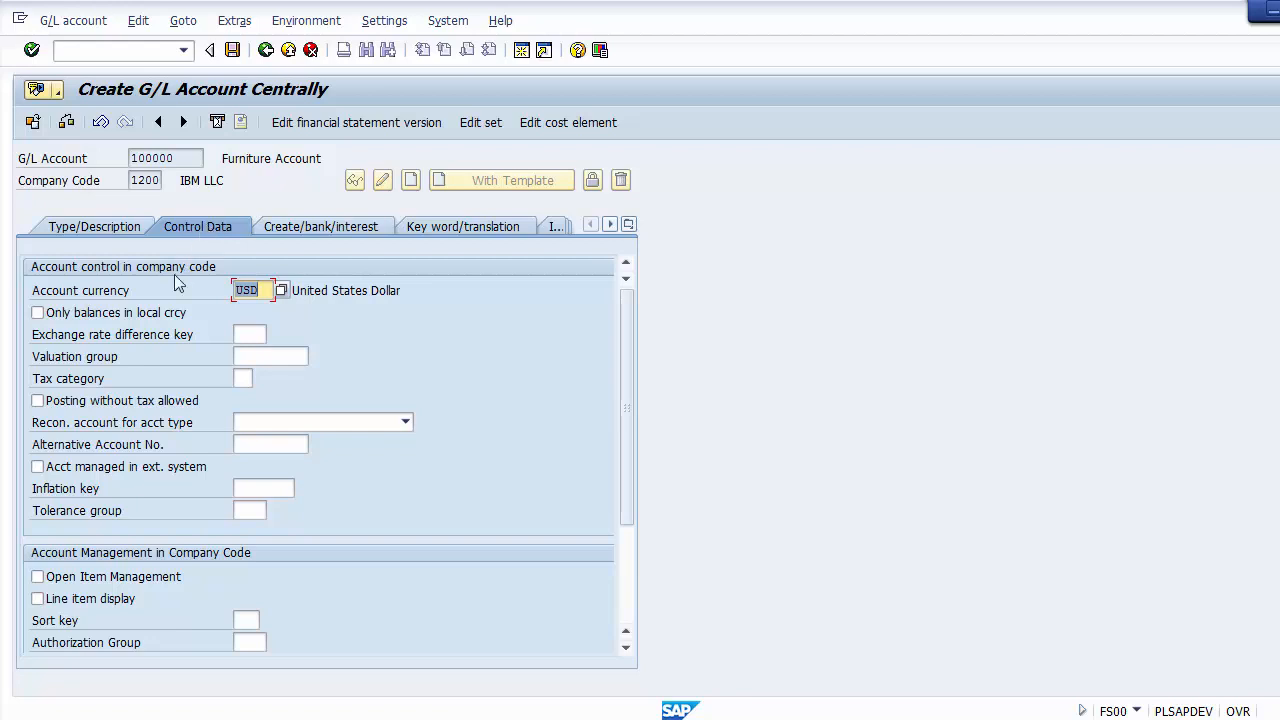
click(127, 290)
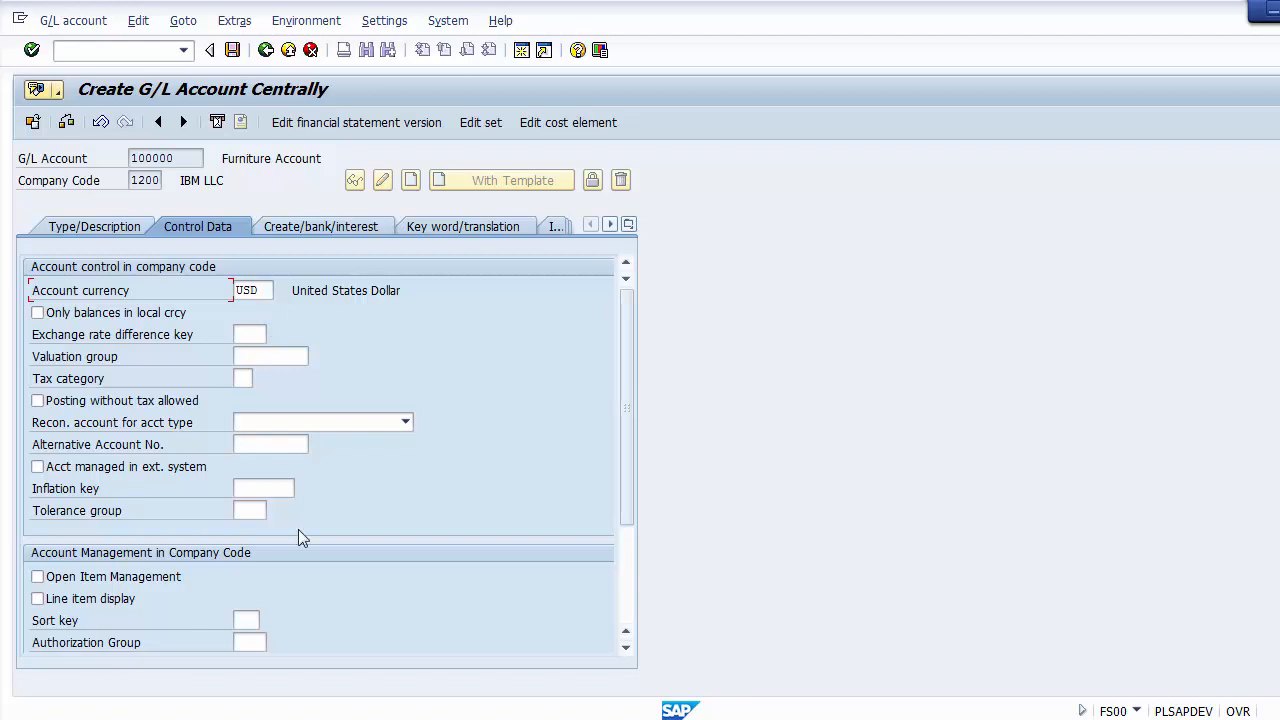
click(89, 603)
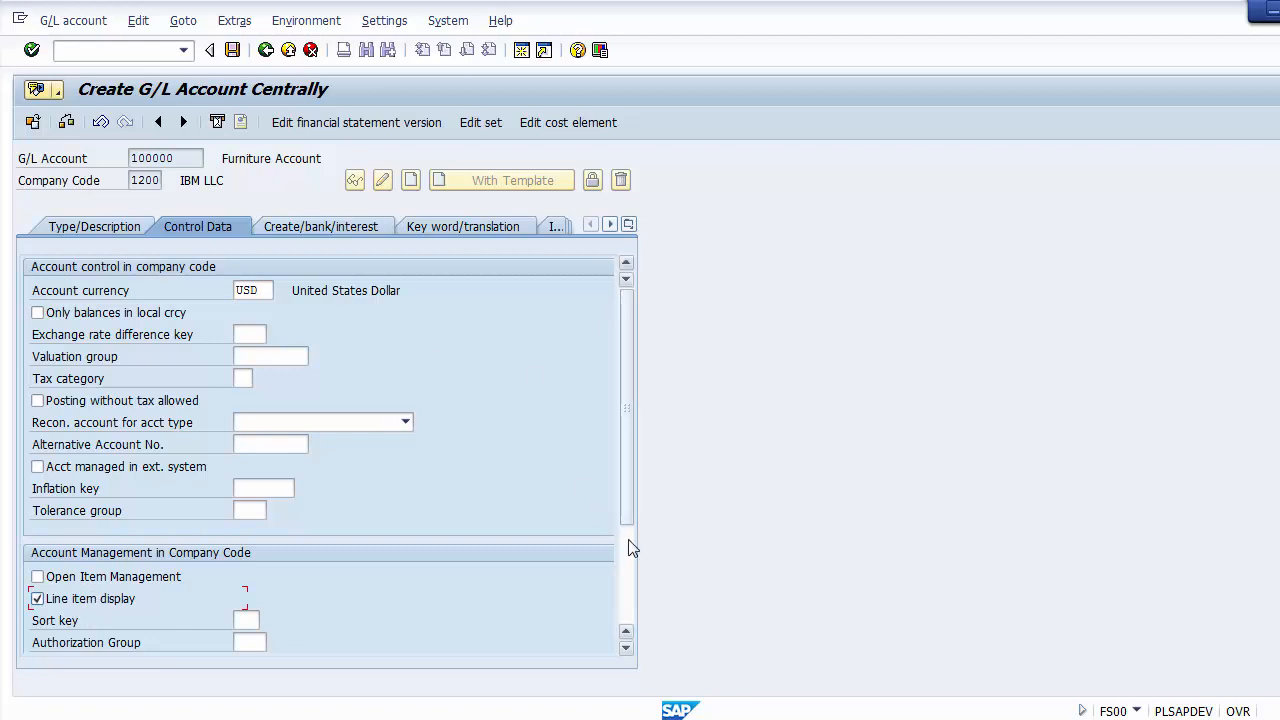
Step: Set the account's sort key to 001 (Posting date), keeping line item display enabled
scroll(629, 540, down, 1)
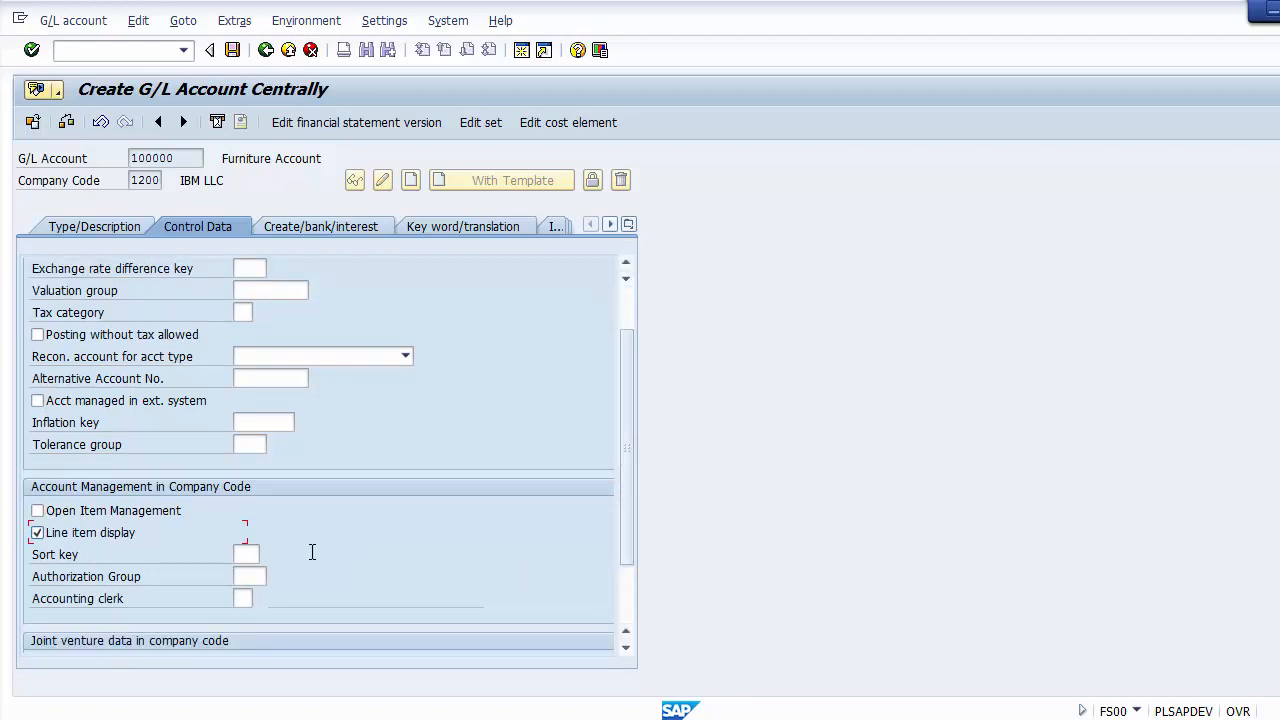
click(255, 554)
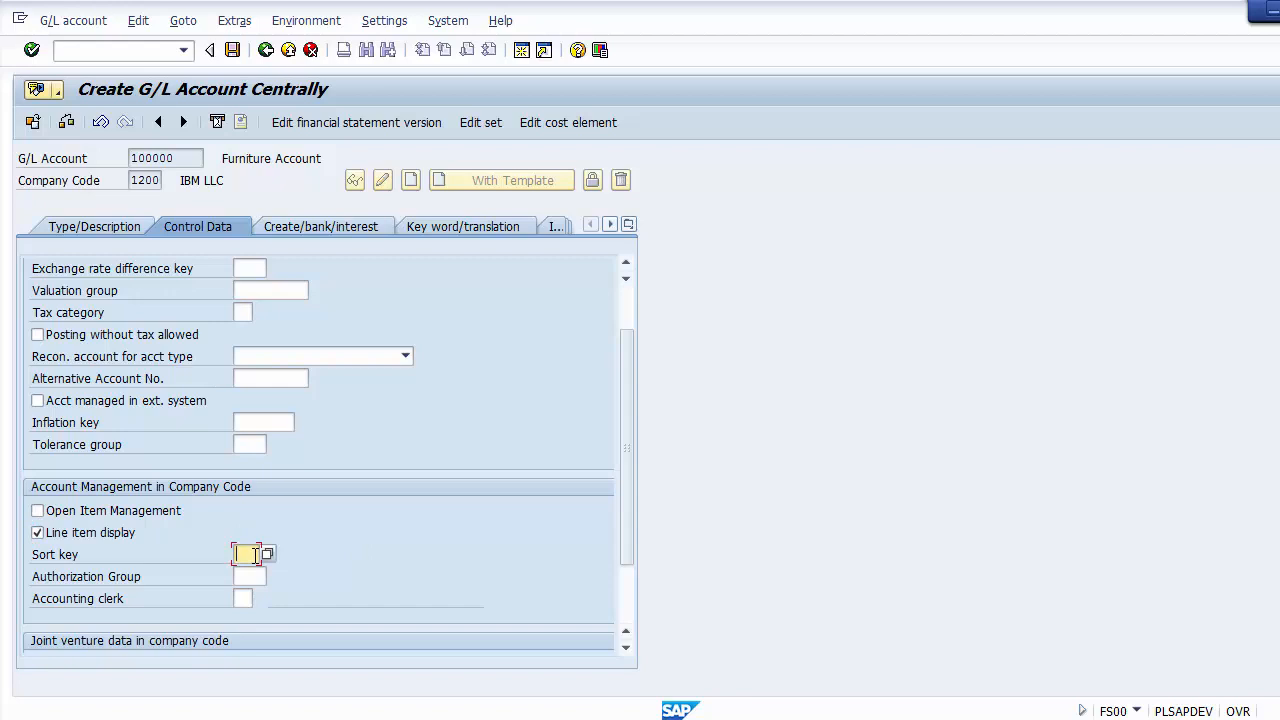
key(F4)
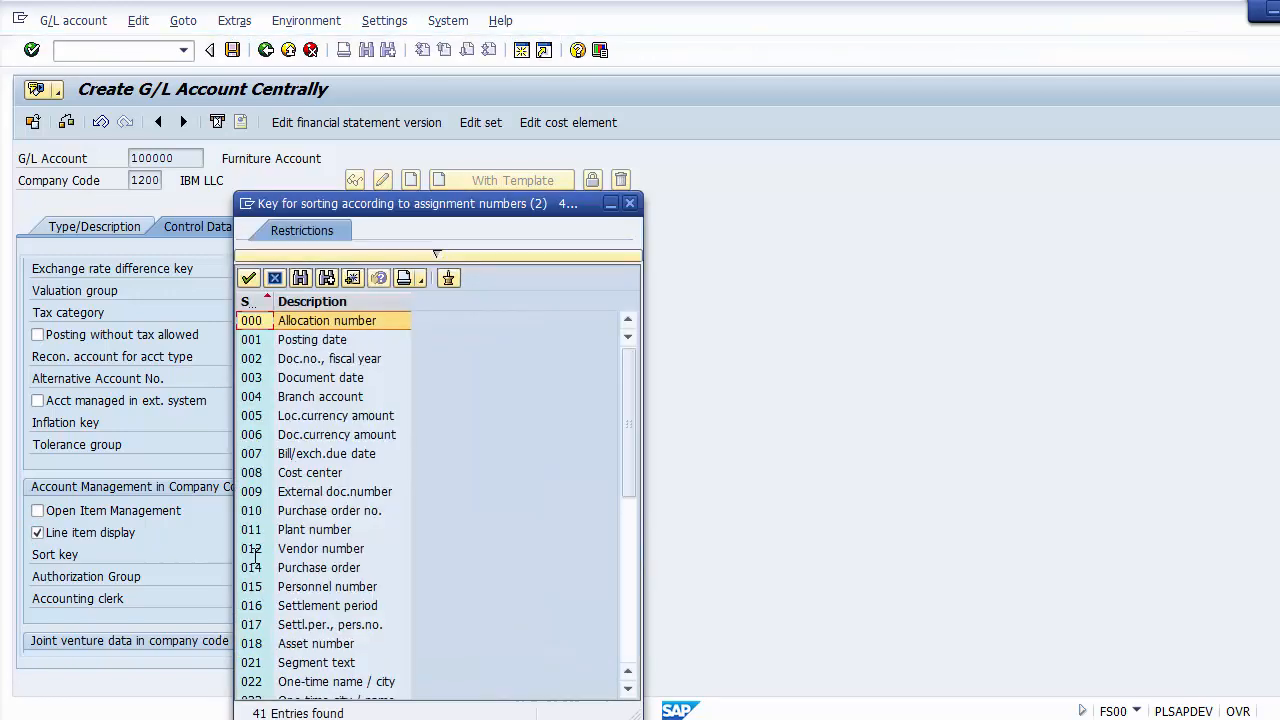
click(314, 341)
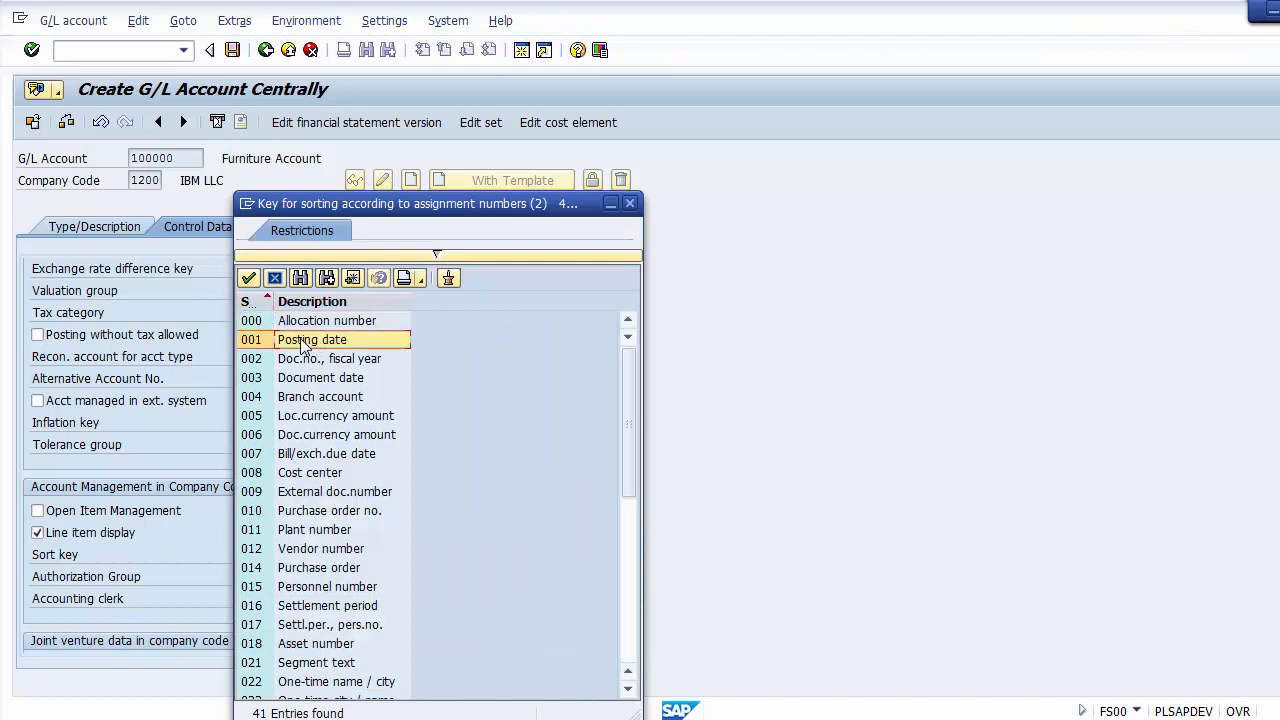
double_click(300, 344)
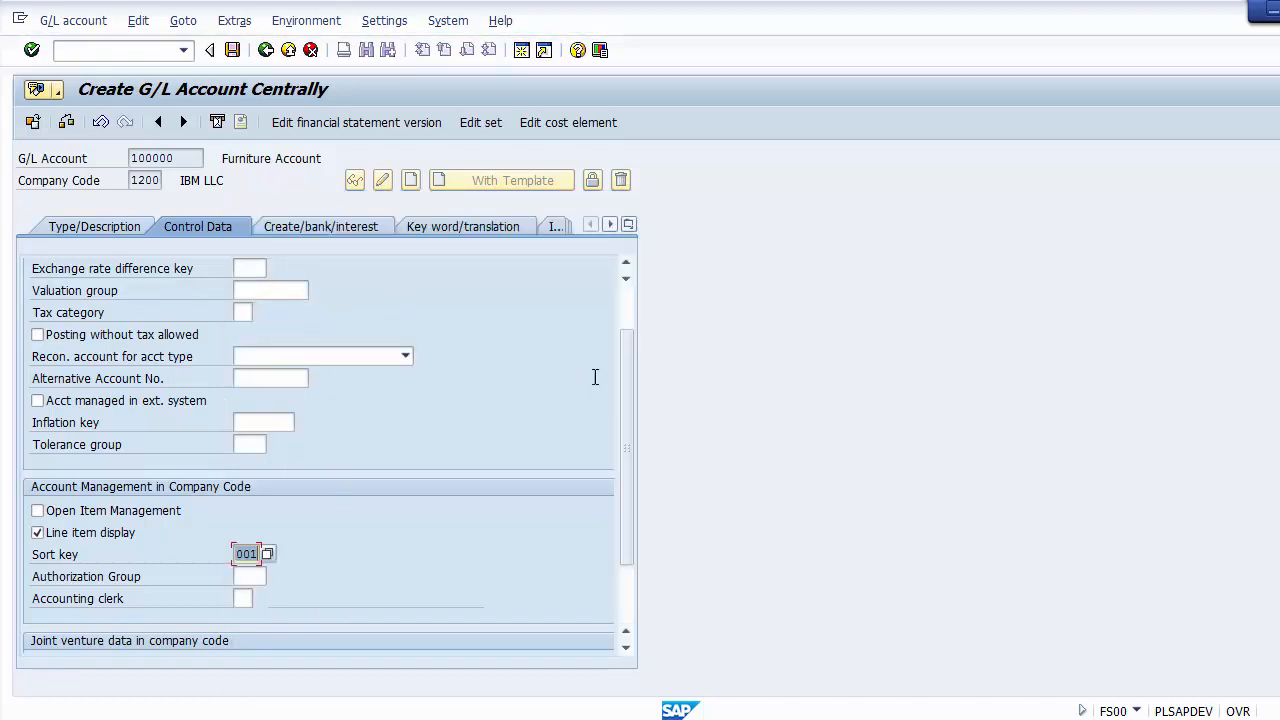
drag(623, 400, 624, 378)
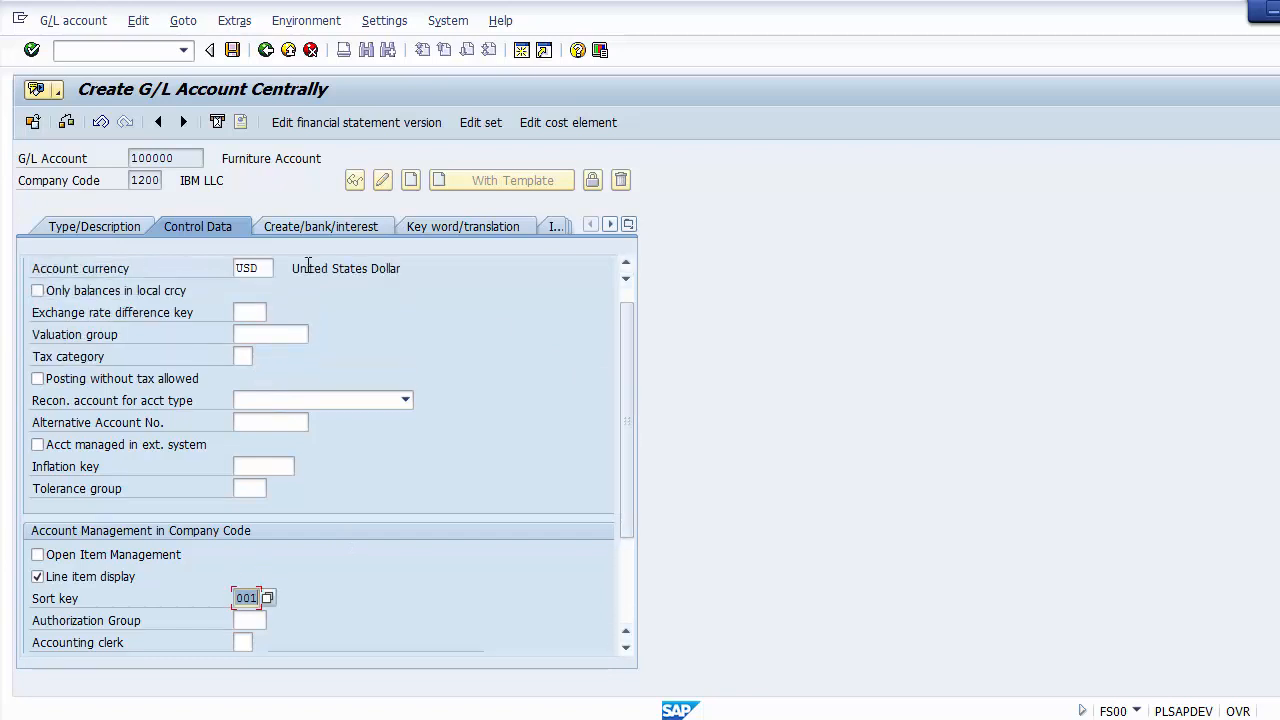
click(91, 580)
click(92, 584)
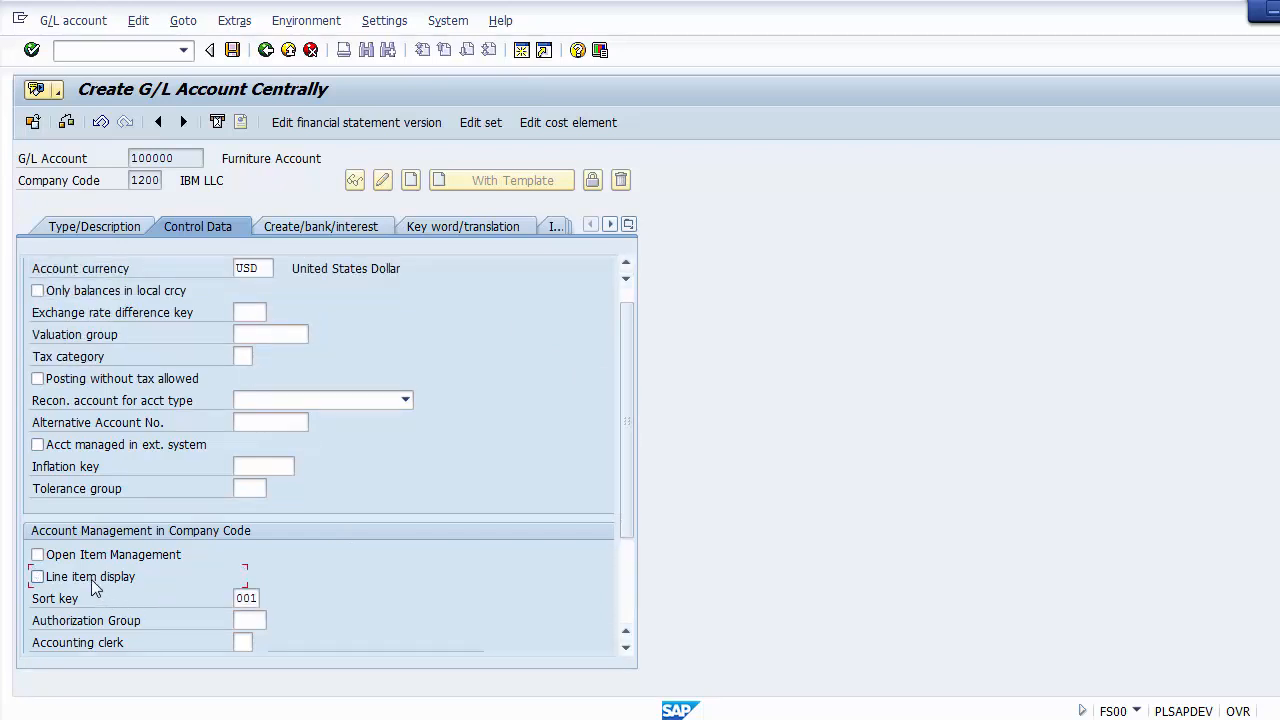
click(240, 602)
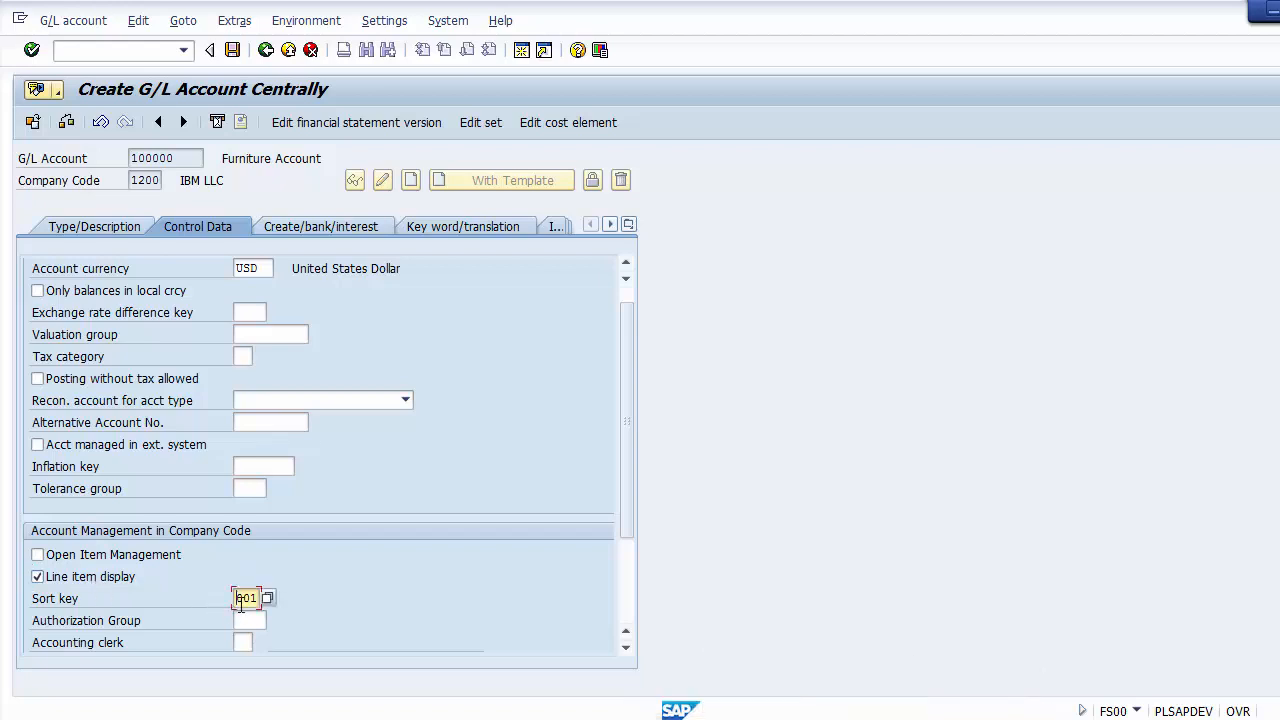
Step: Set the field status group to G001 and save the G/L account, accepting the warning
click(310, 227)
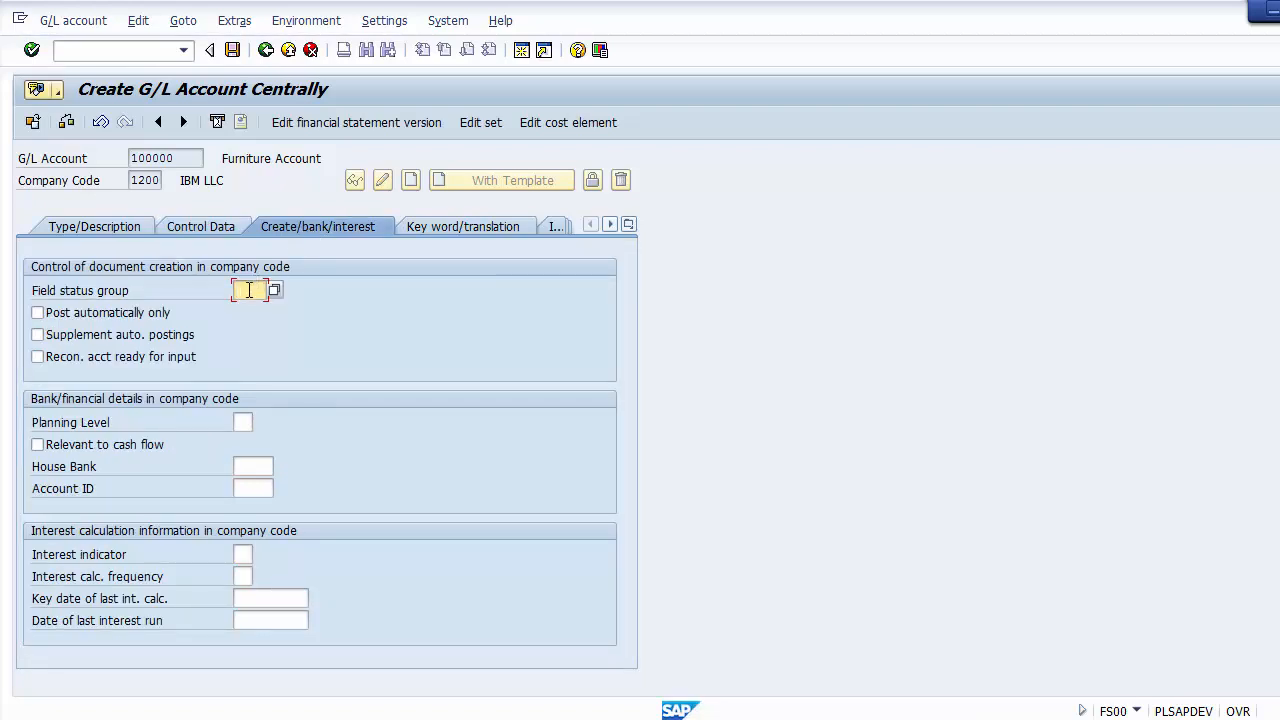
click(61, 292)
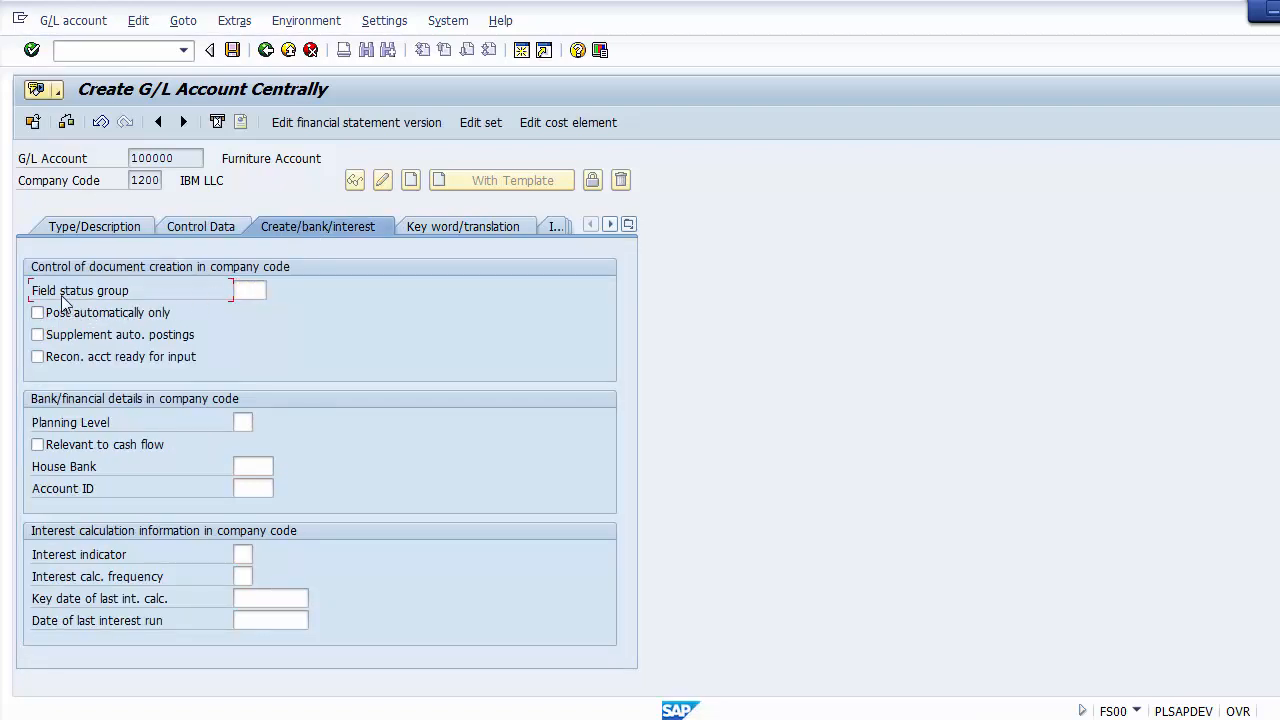
click(251, 289)
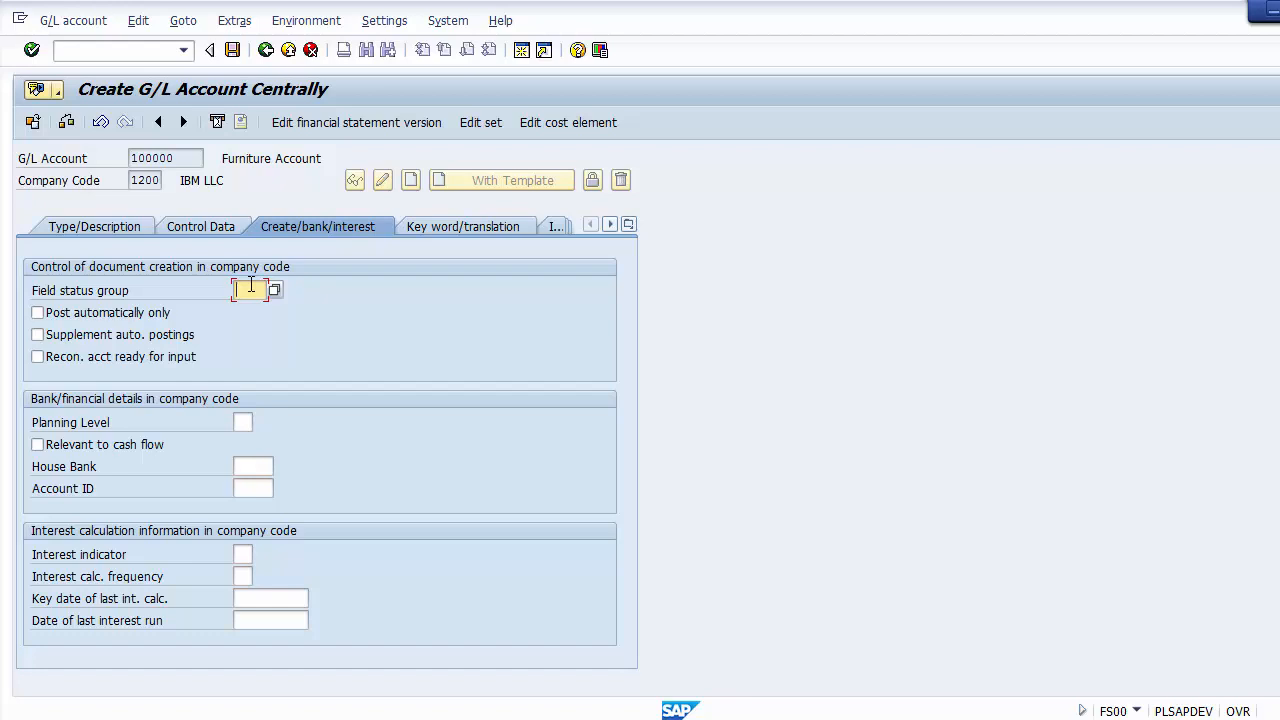
text(G0)
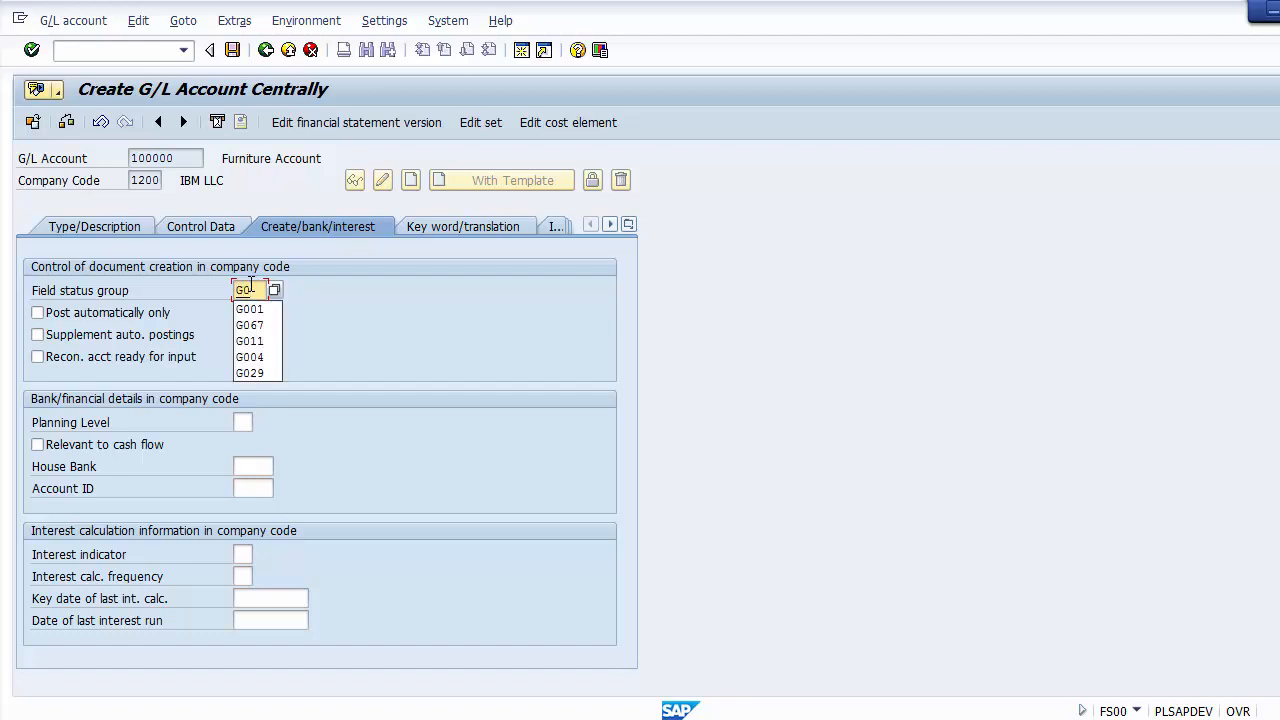
text(01)
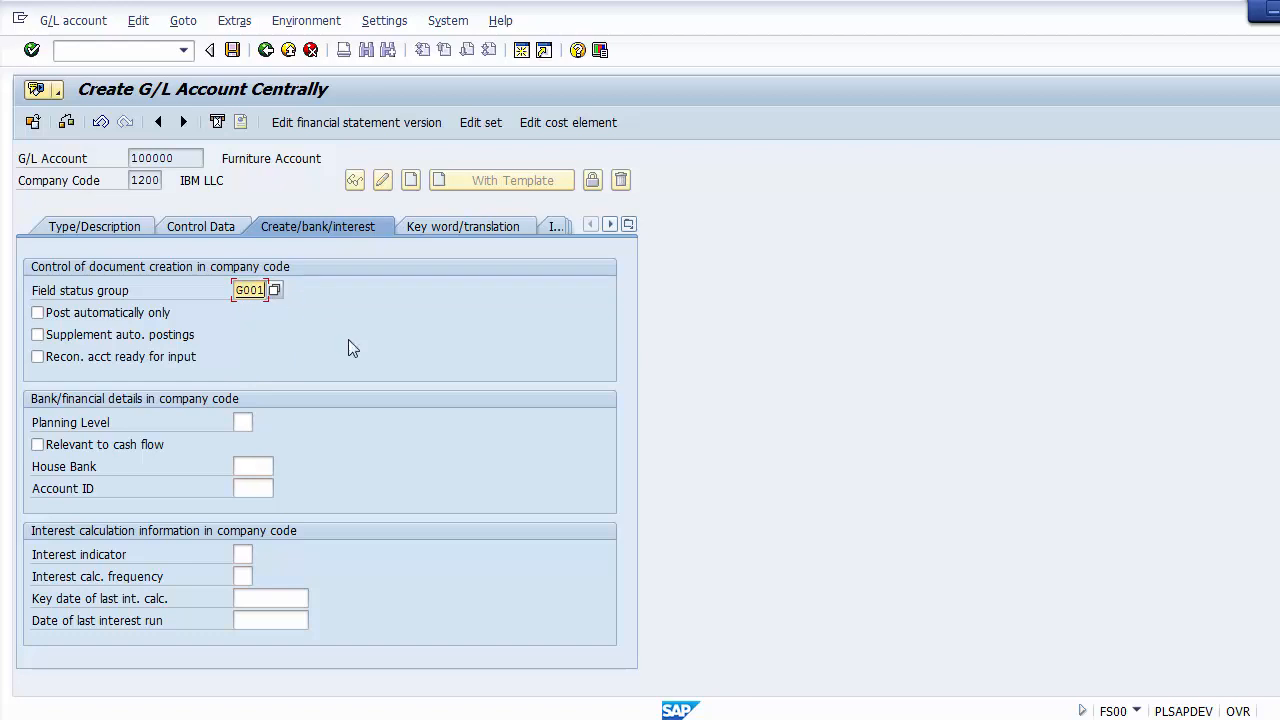
click(232, 50)
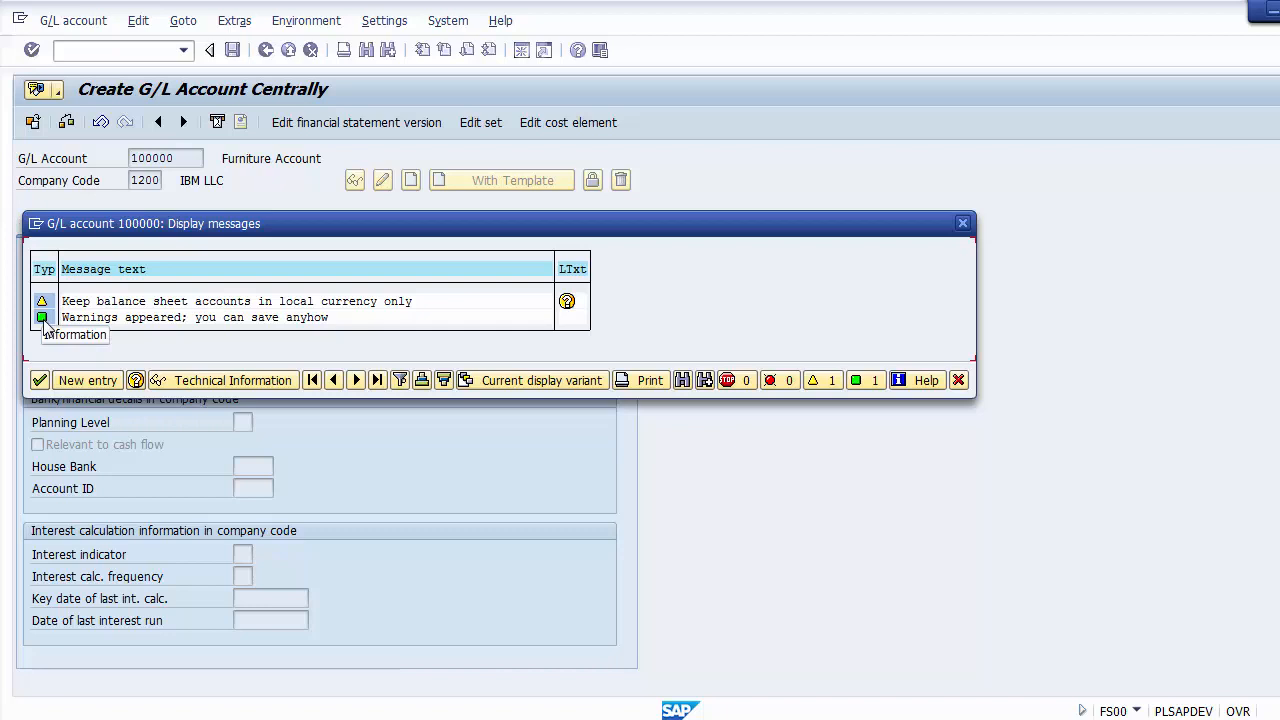
click(40, 381)
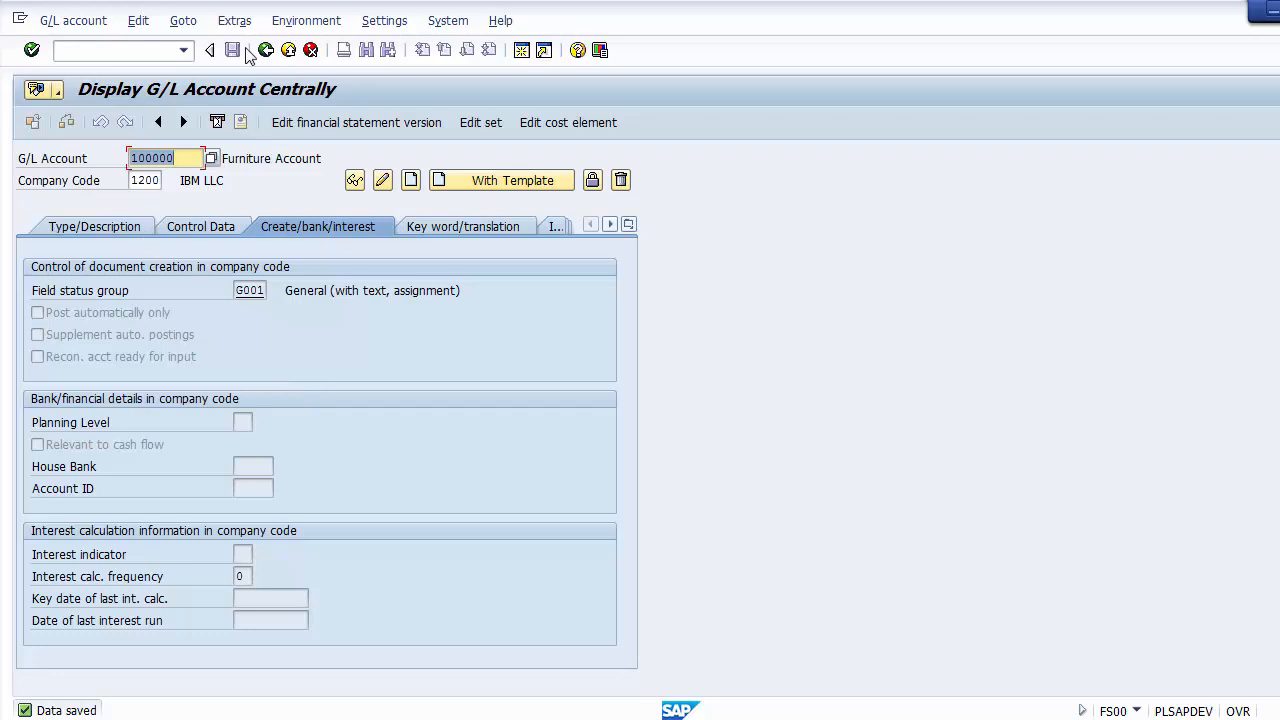
Step: Review the saved account's type and description data and refresh the display
click(104, 227)
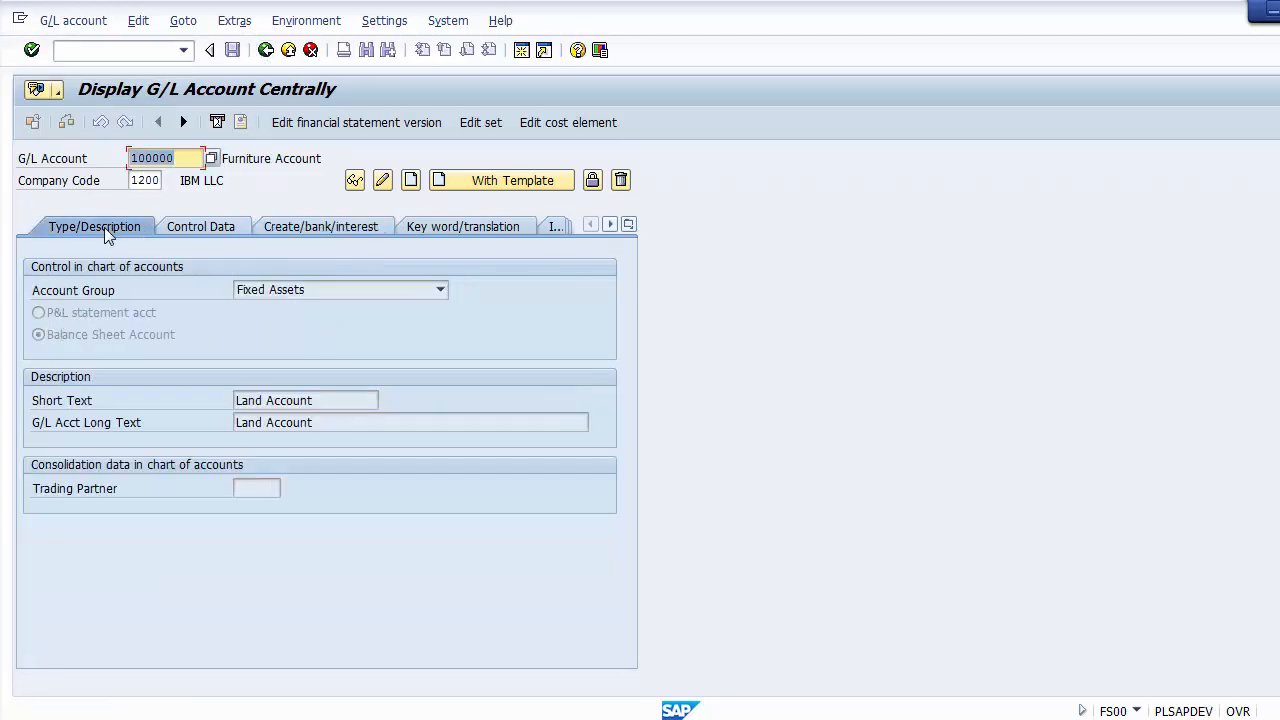
click(266, 184)
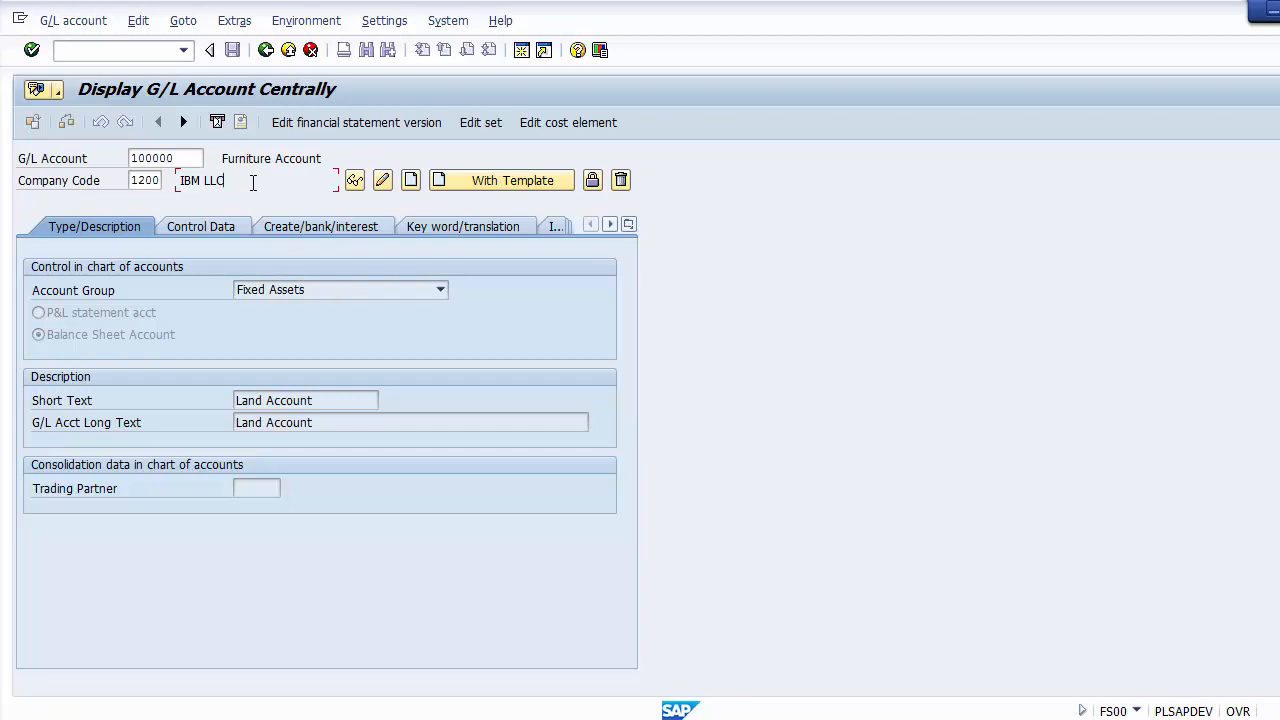
key(Return)
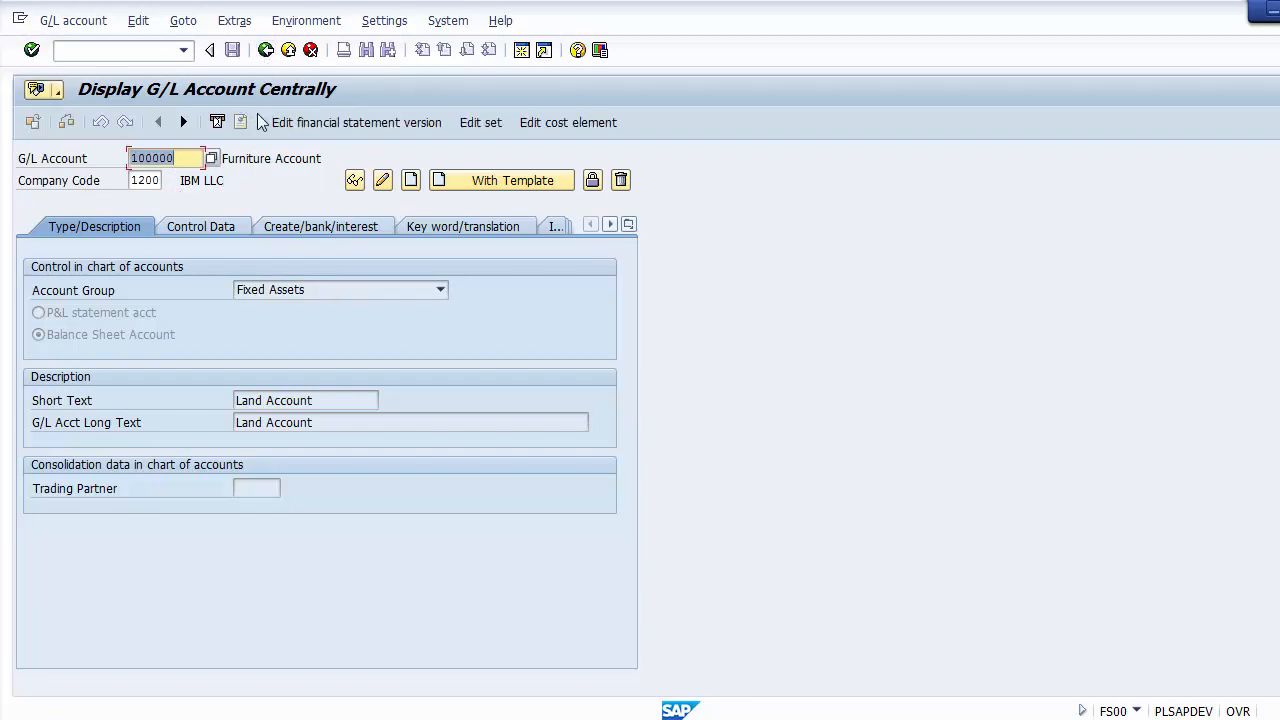
Step: Leave the account display and restart transaction FS00 from SAP Easy Access
click(266, 49)
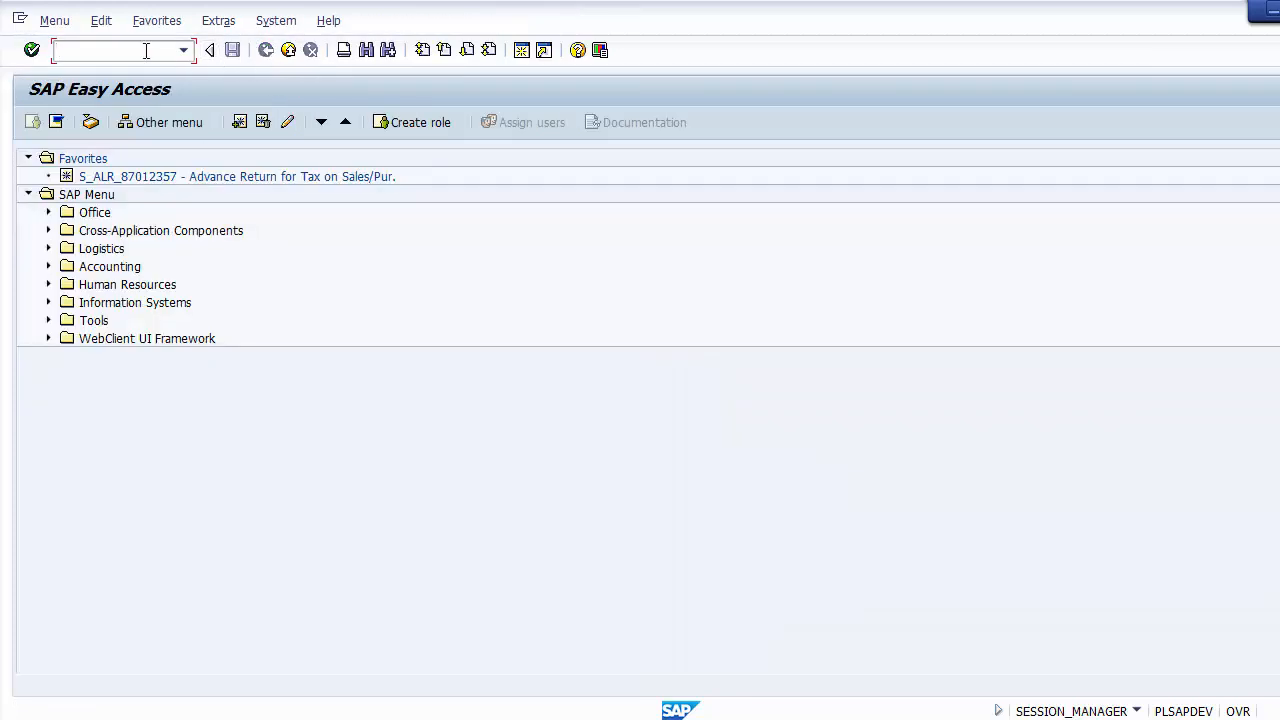
text(fs00)
key(Return)
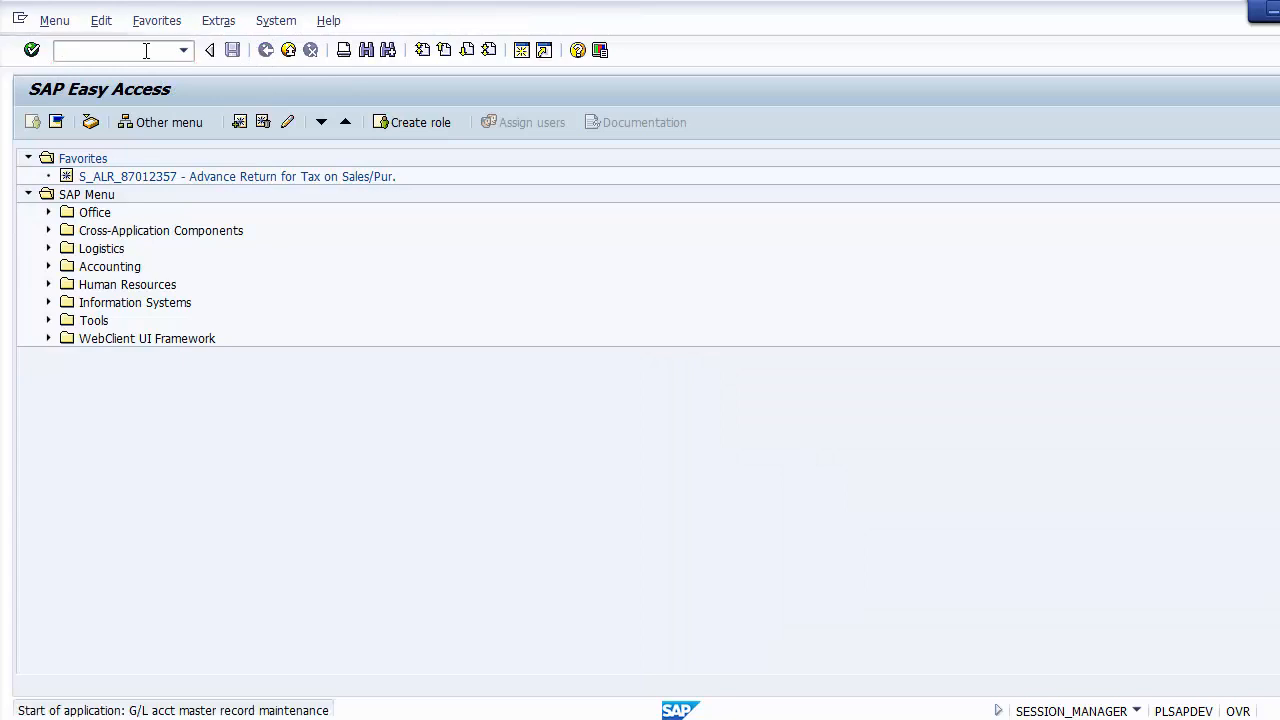
Step: Display G/L account 100000 in company code 1200 and review its description, control data and document creation settings
key(Return)
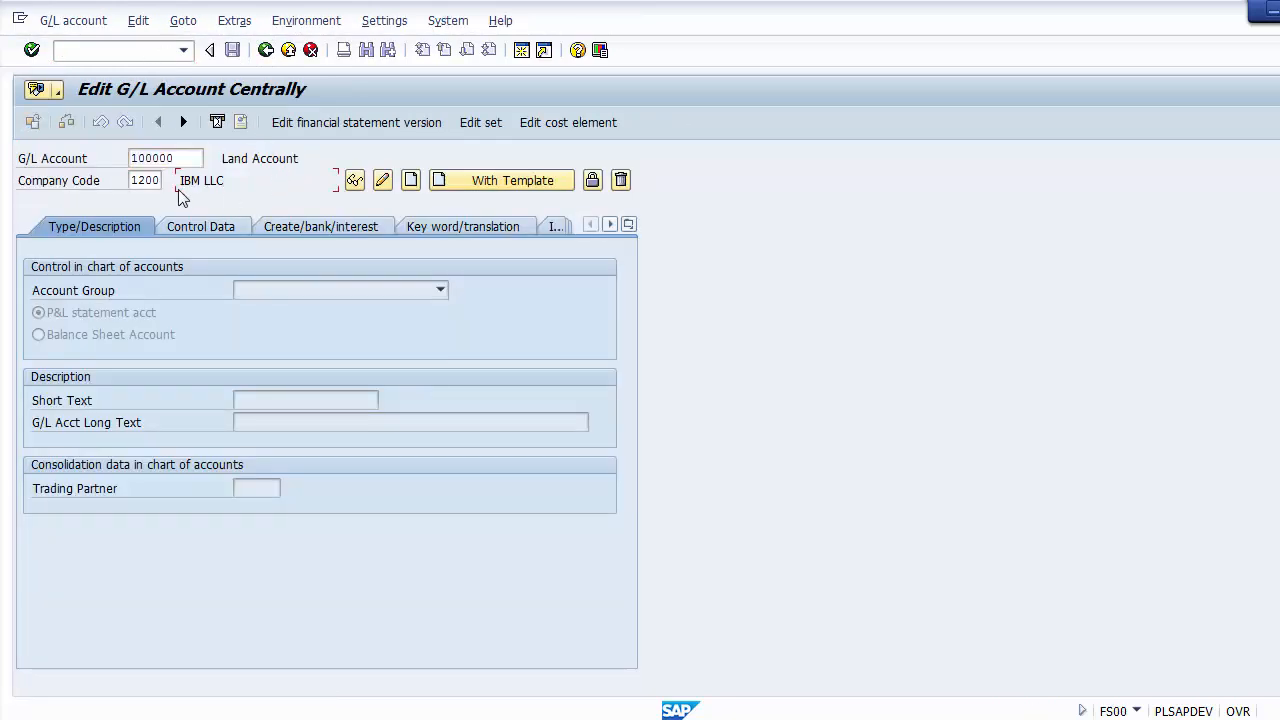
drag(181, 158, 125, 160)
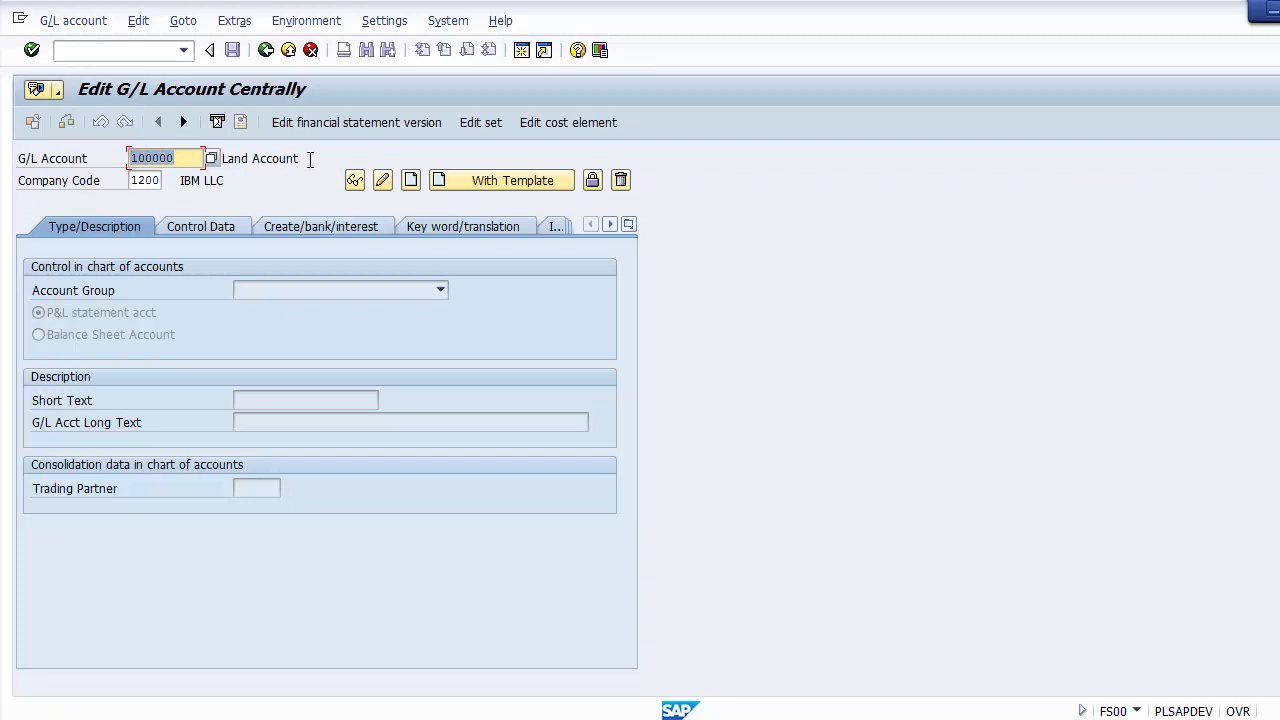
drag(310, 158, 220, 158)
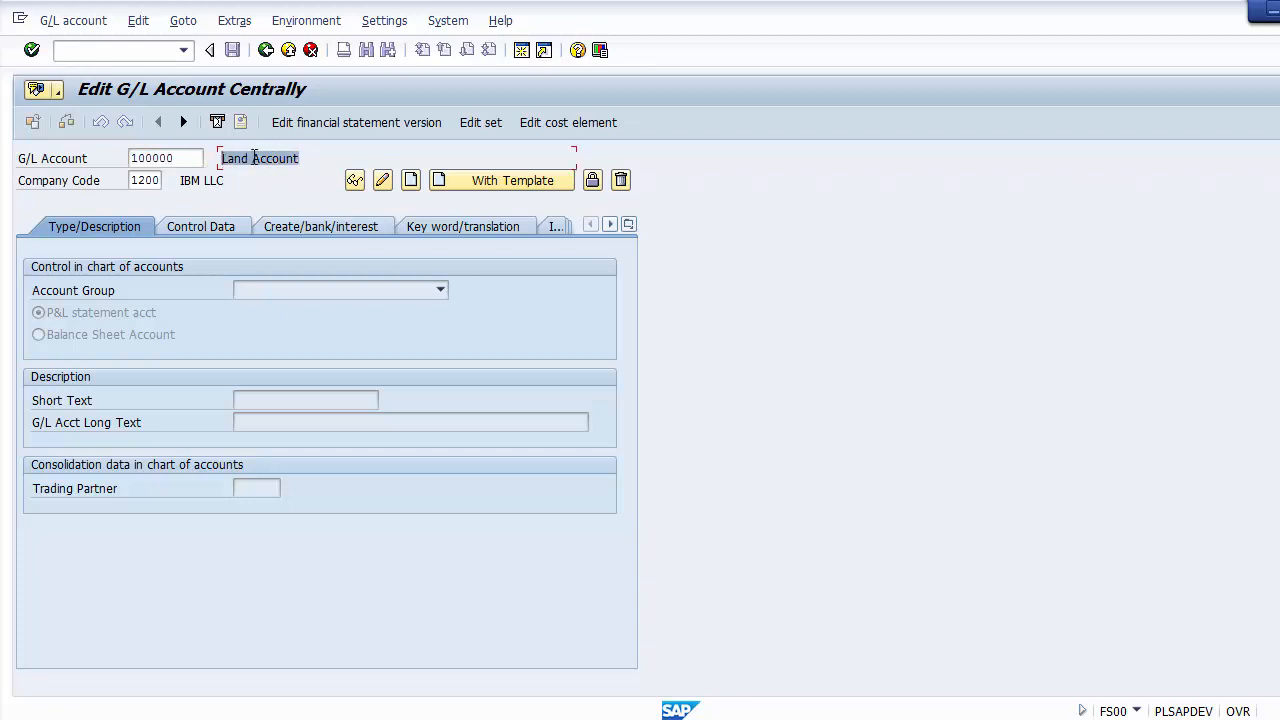
click(355, 181)
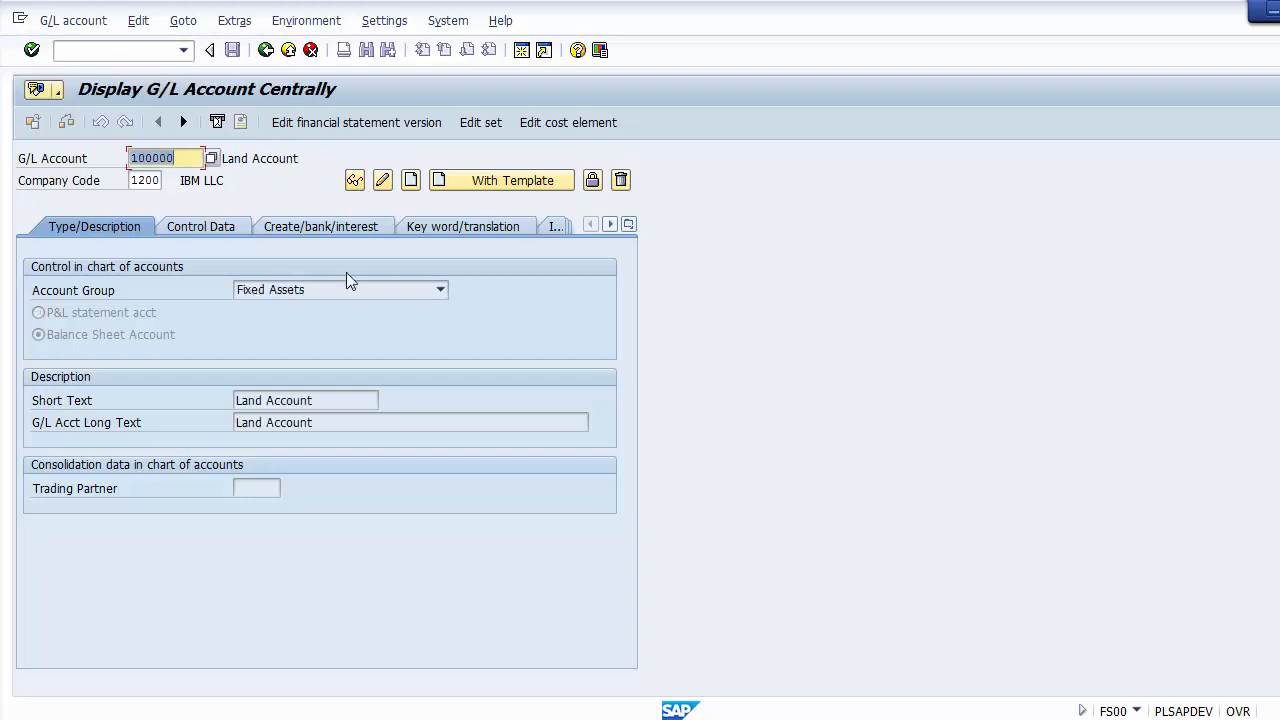
click(343, 398)
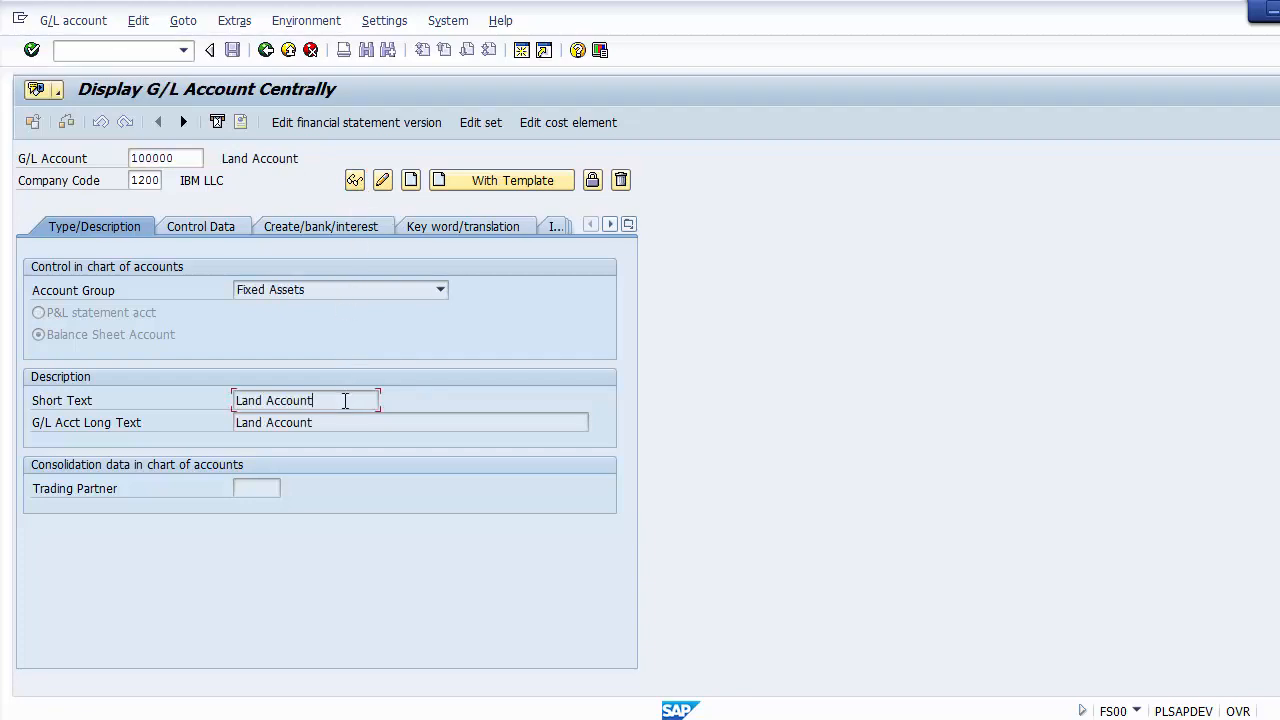
click(220, 228)
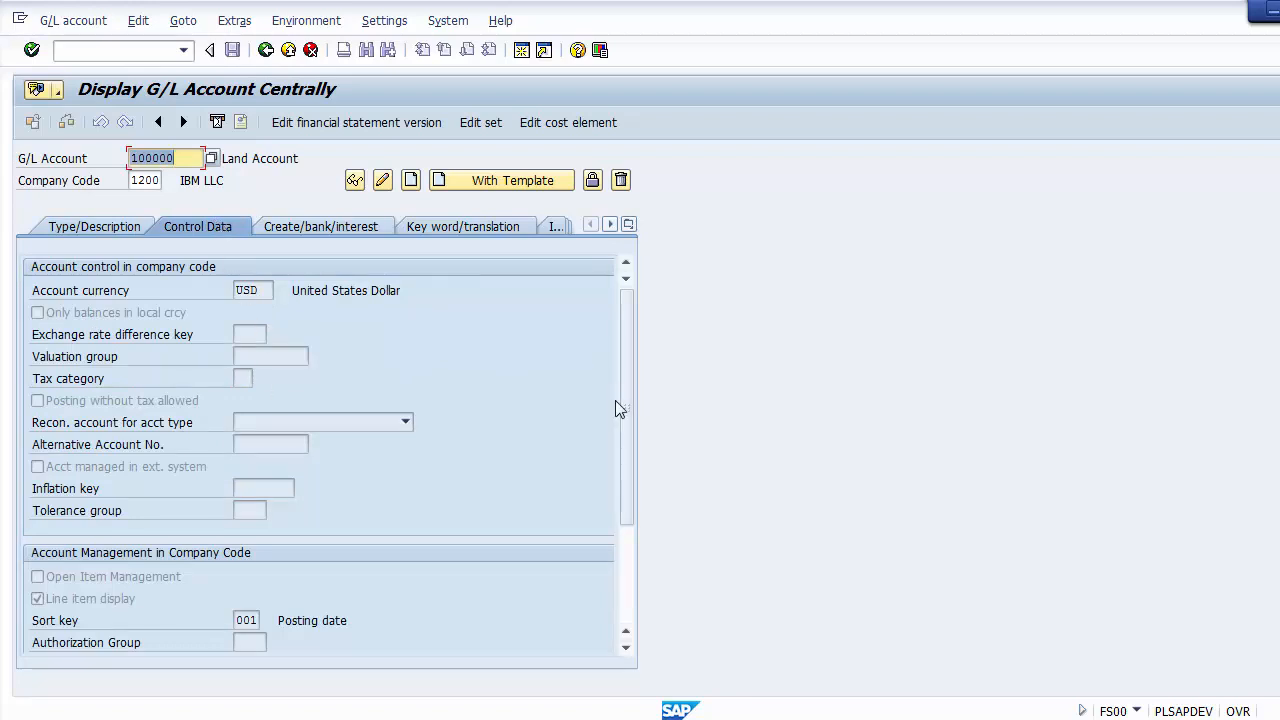
drag(621, 430, 631, 333)
click(314, 229)
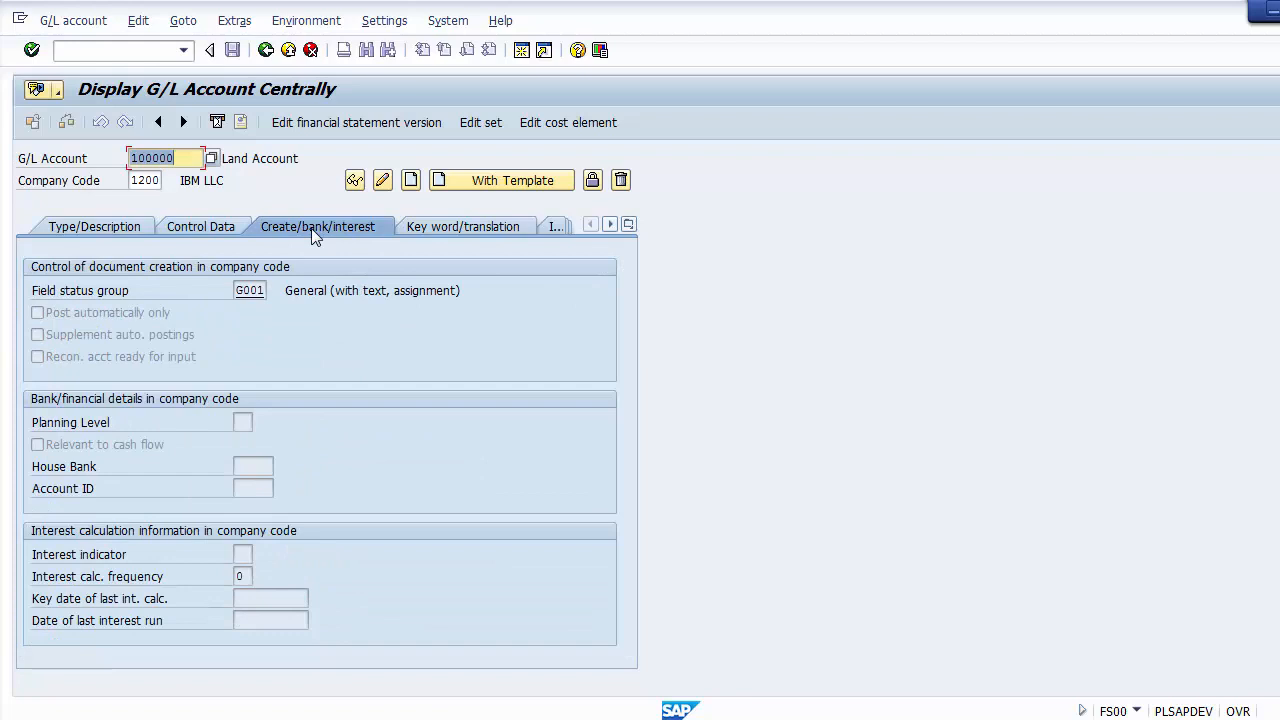
click(91, 226)
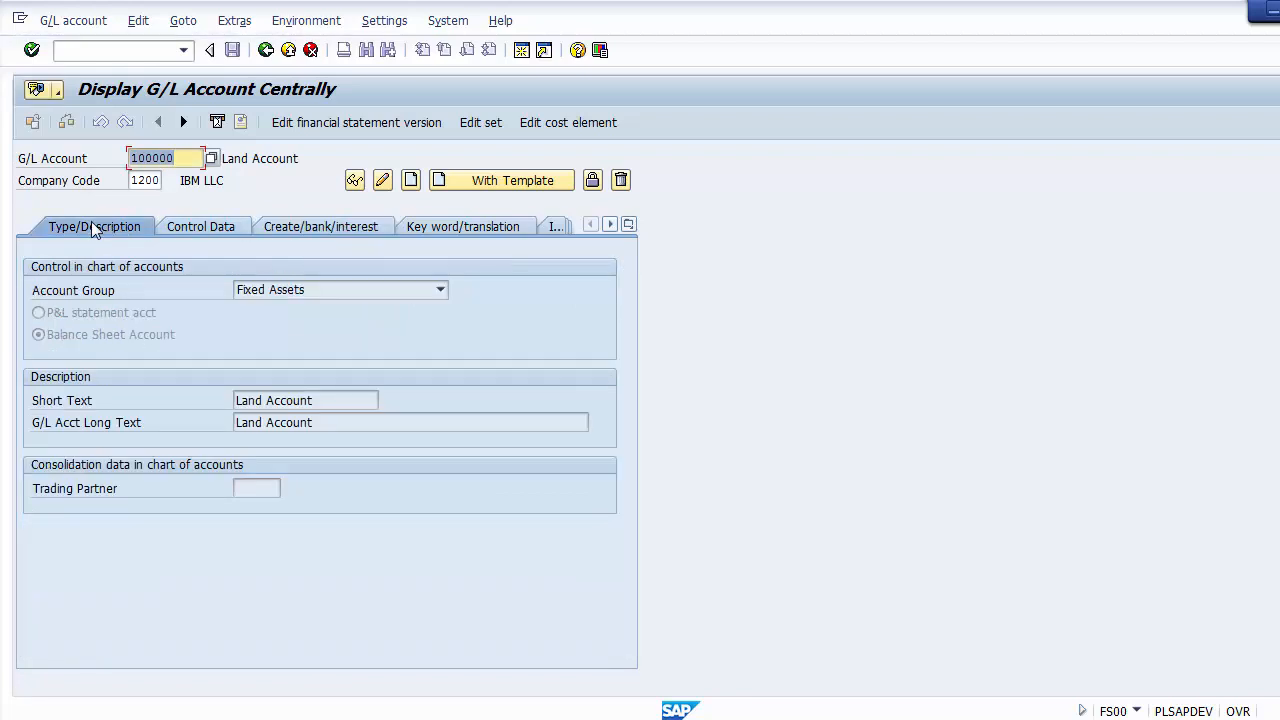
Step: Switch the land account to change mode and set its short text to "Land A/c"
click(382, 181)
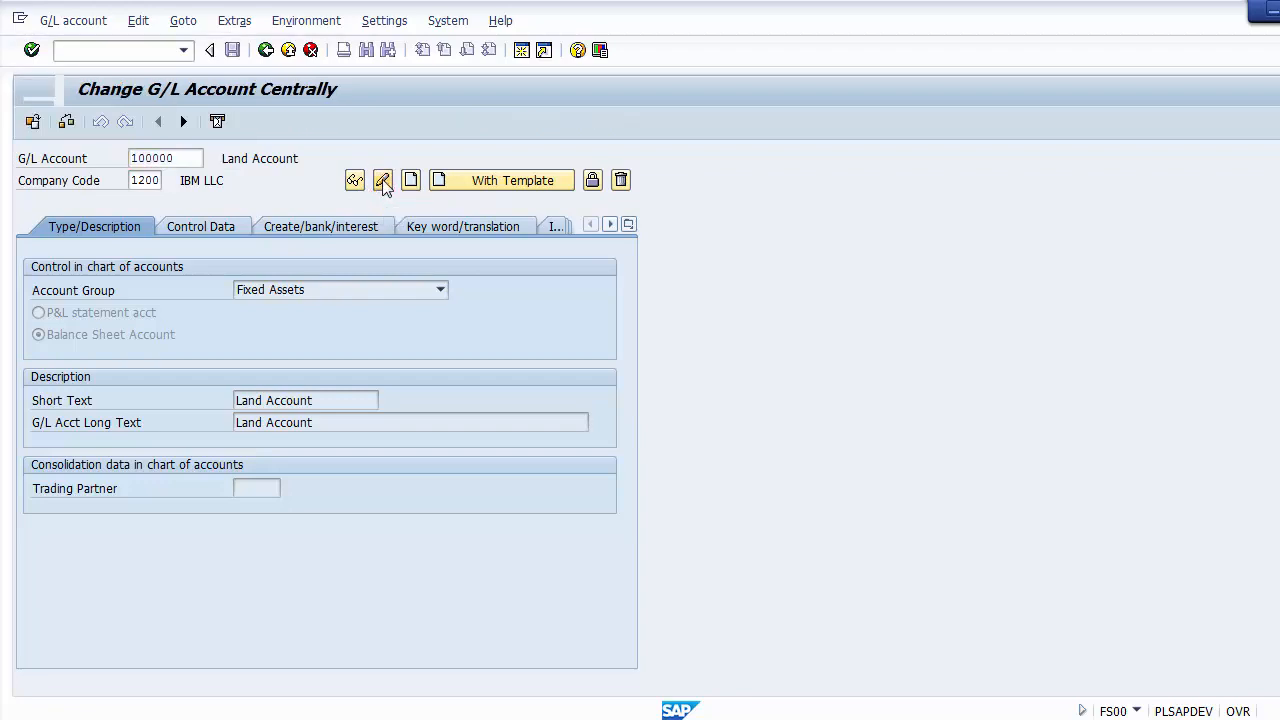
click(346, 401)
key(BackSpace)
key(BackSpace)
key(BackSpace)
key(BackSpace)
key(BackSpace)
key(BackSpace)
key(BackSpace)
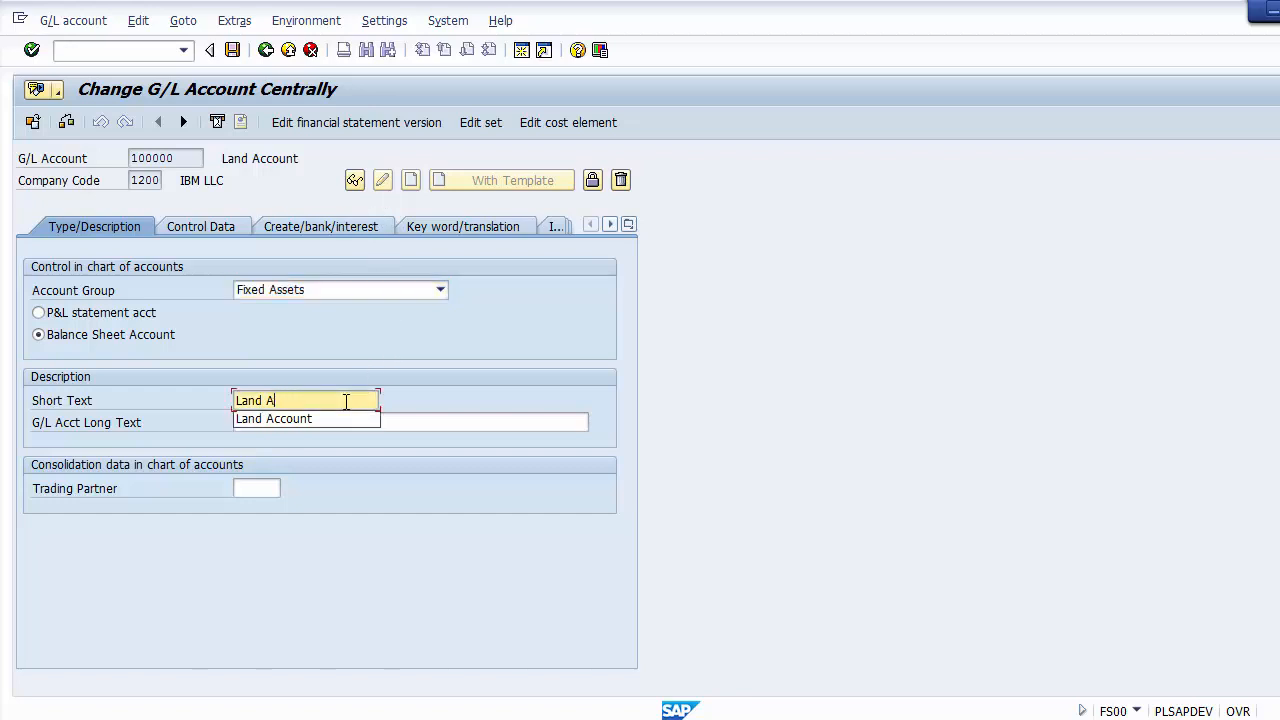
text(A/c)
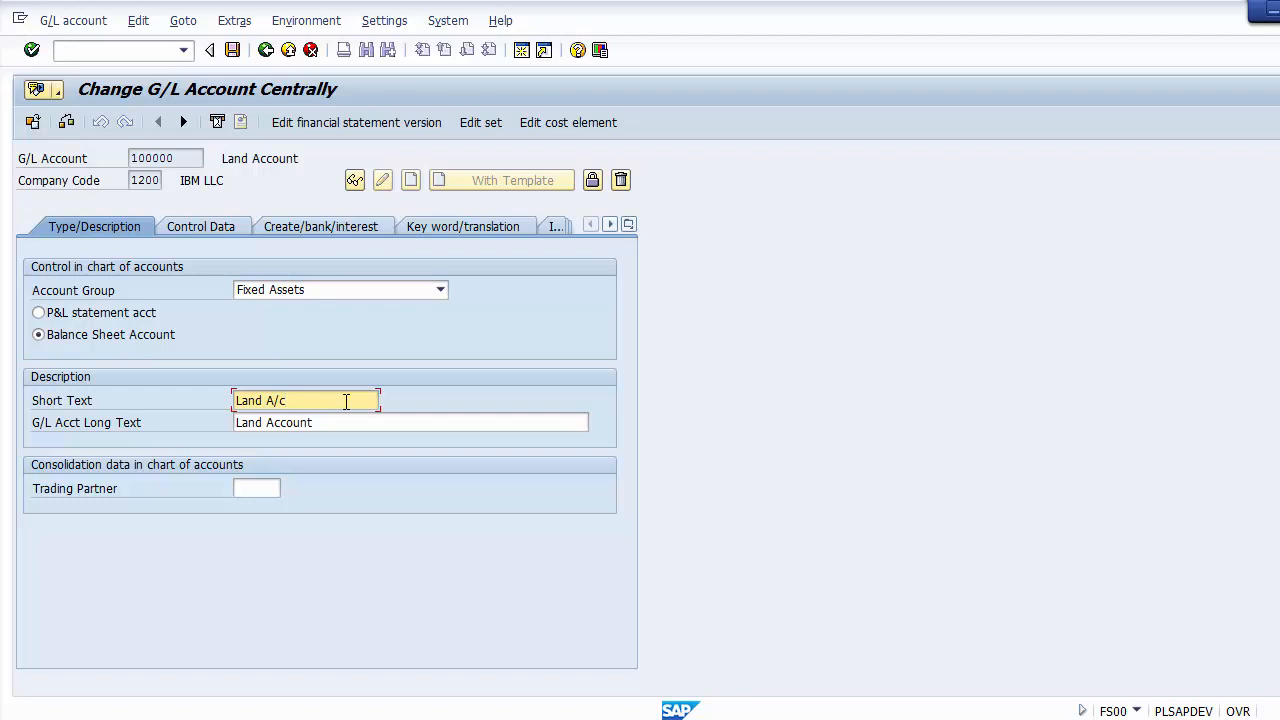
Step: Set the tax category to *, allow posting without tax and save the account, accepting the warning
click(202, 226)
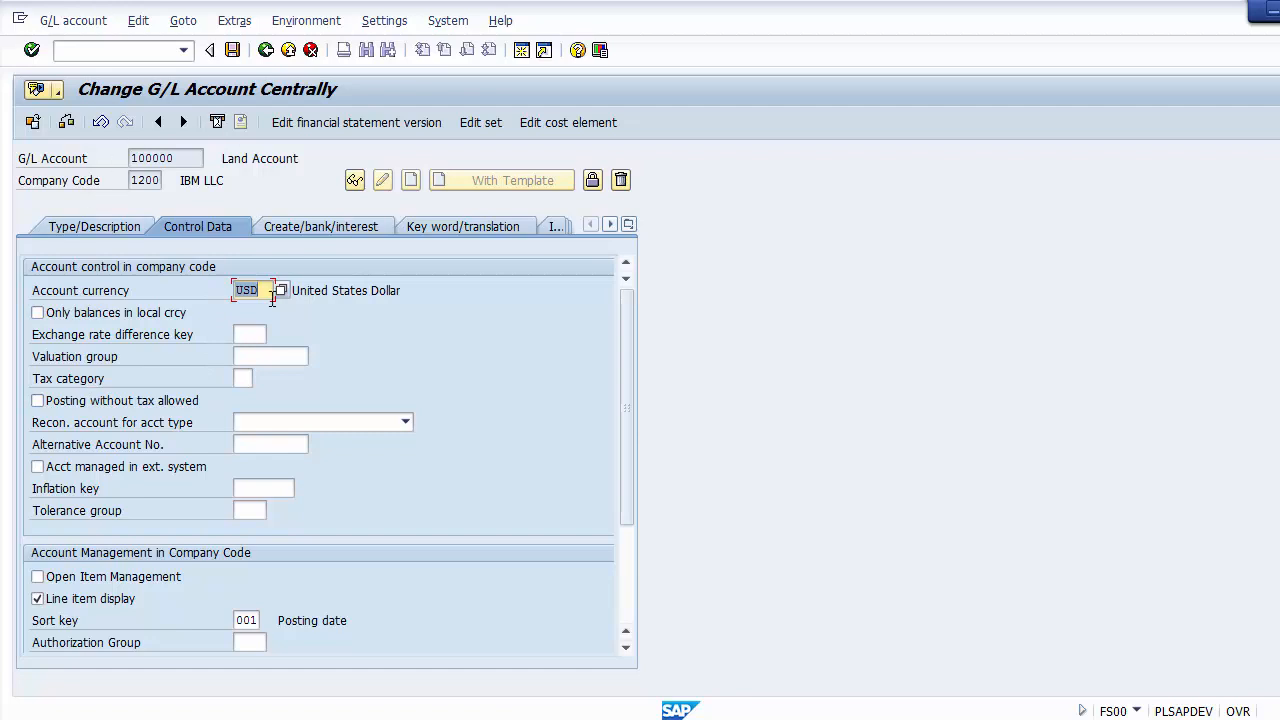
click(245, 377)
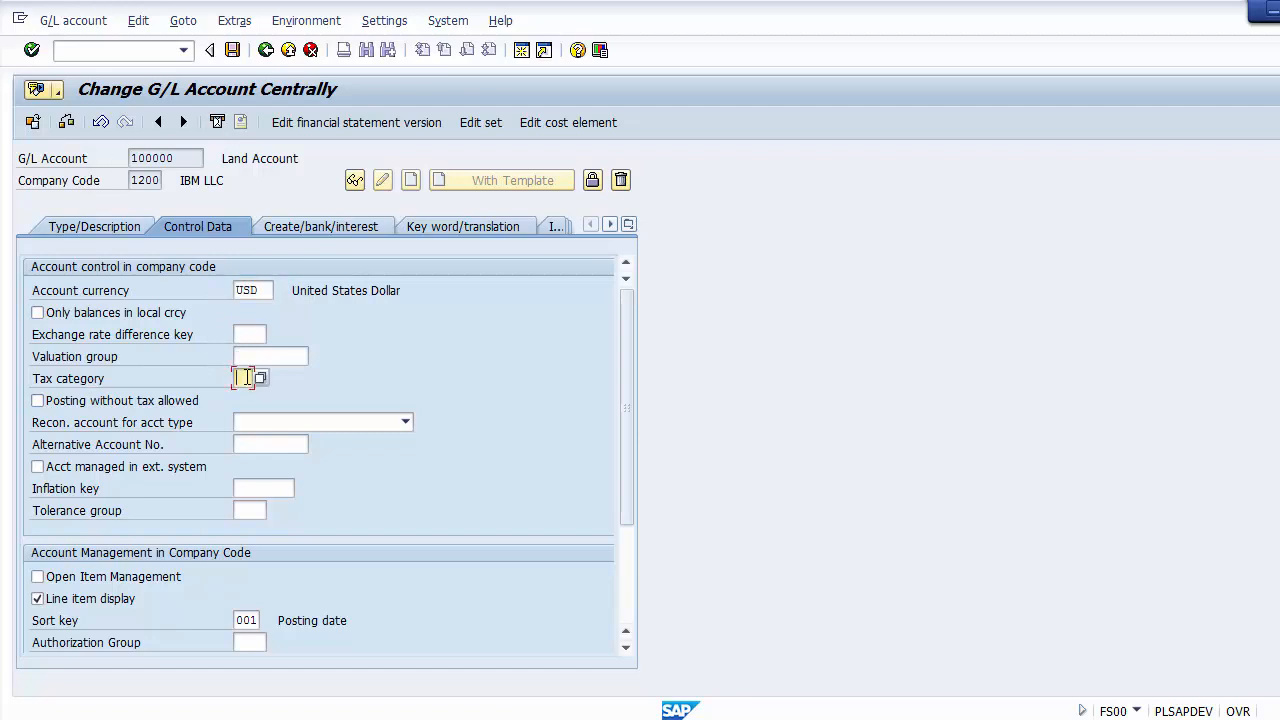
text(*)
click(67, 403)
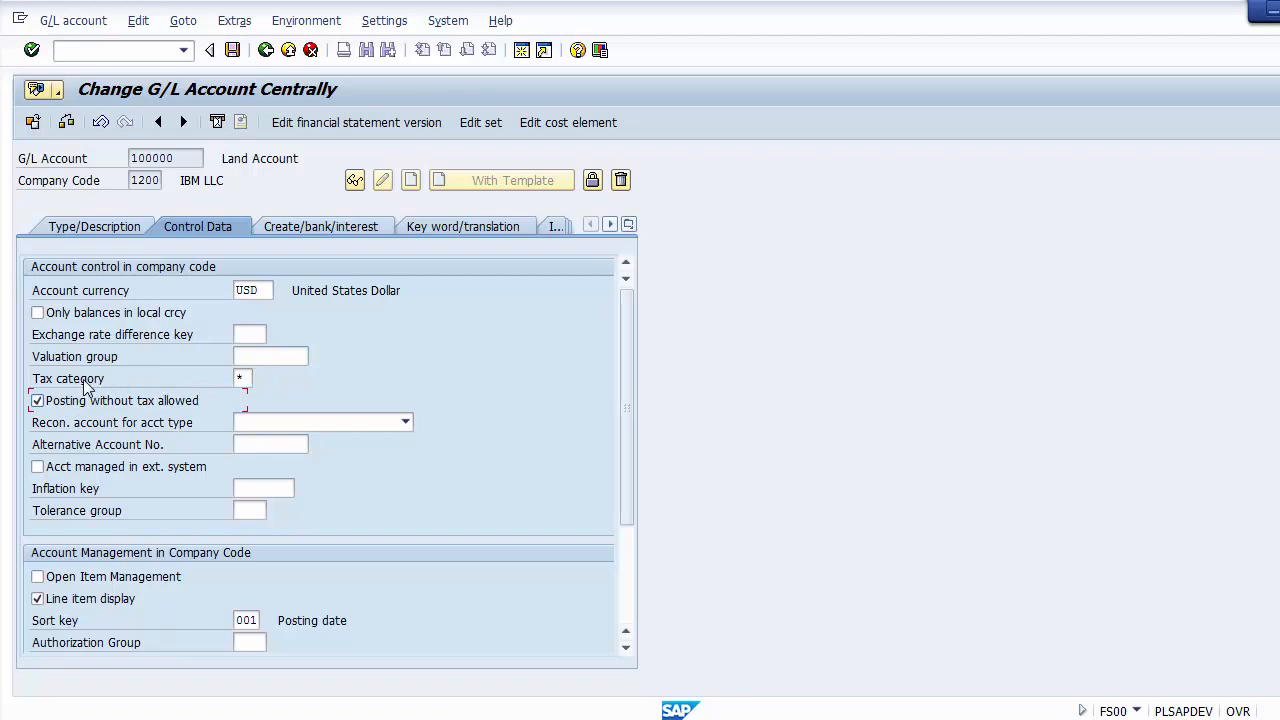
click(245, 378)
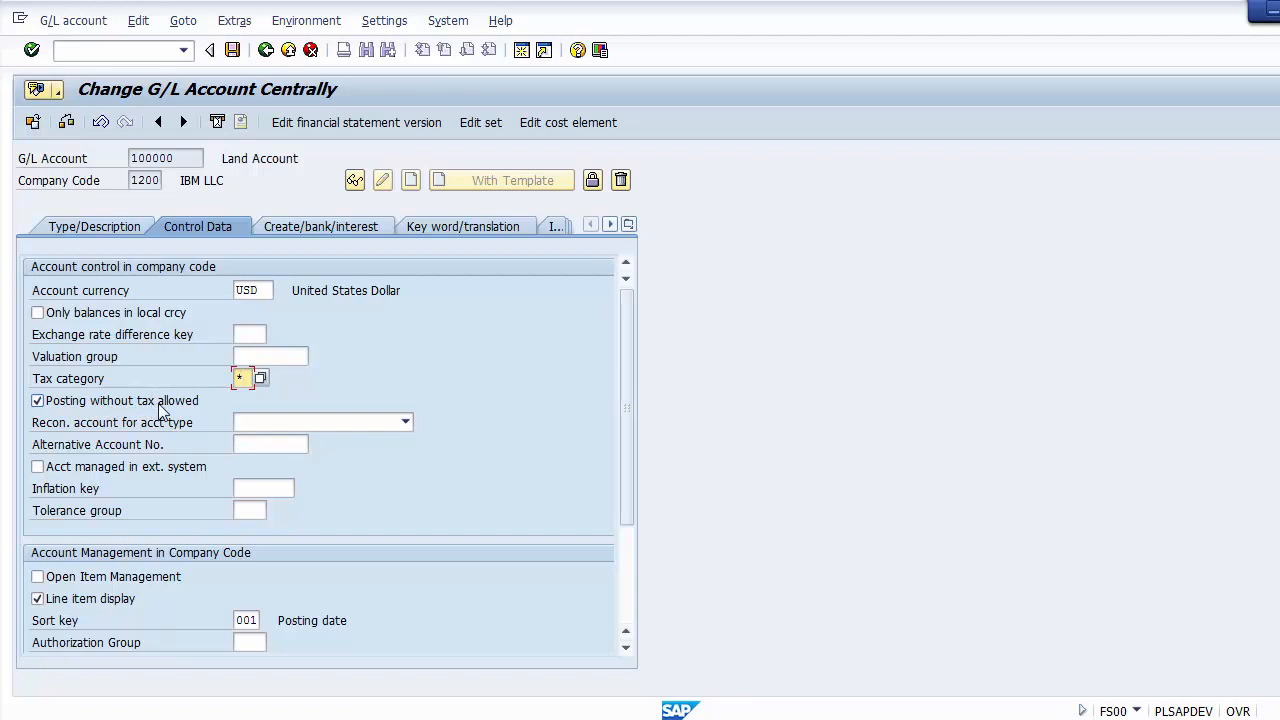
click(232, 50)
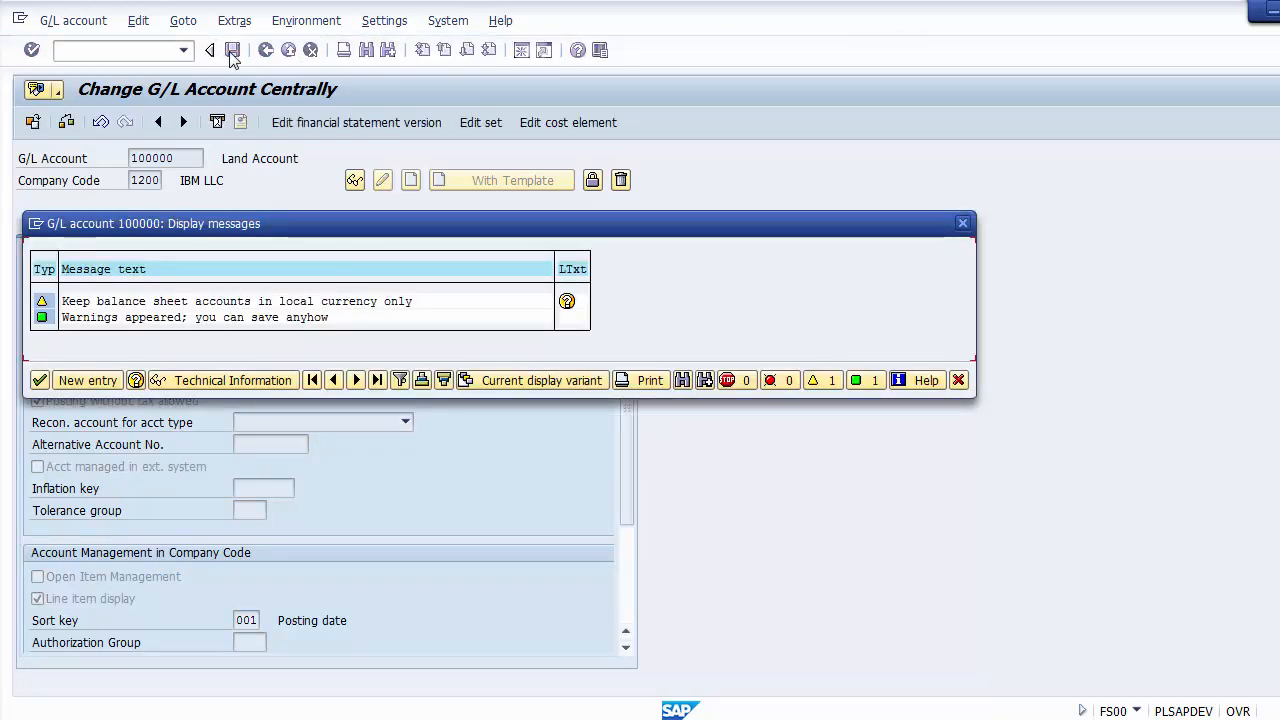
click(40, 382)
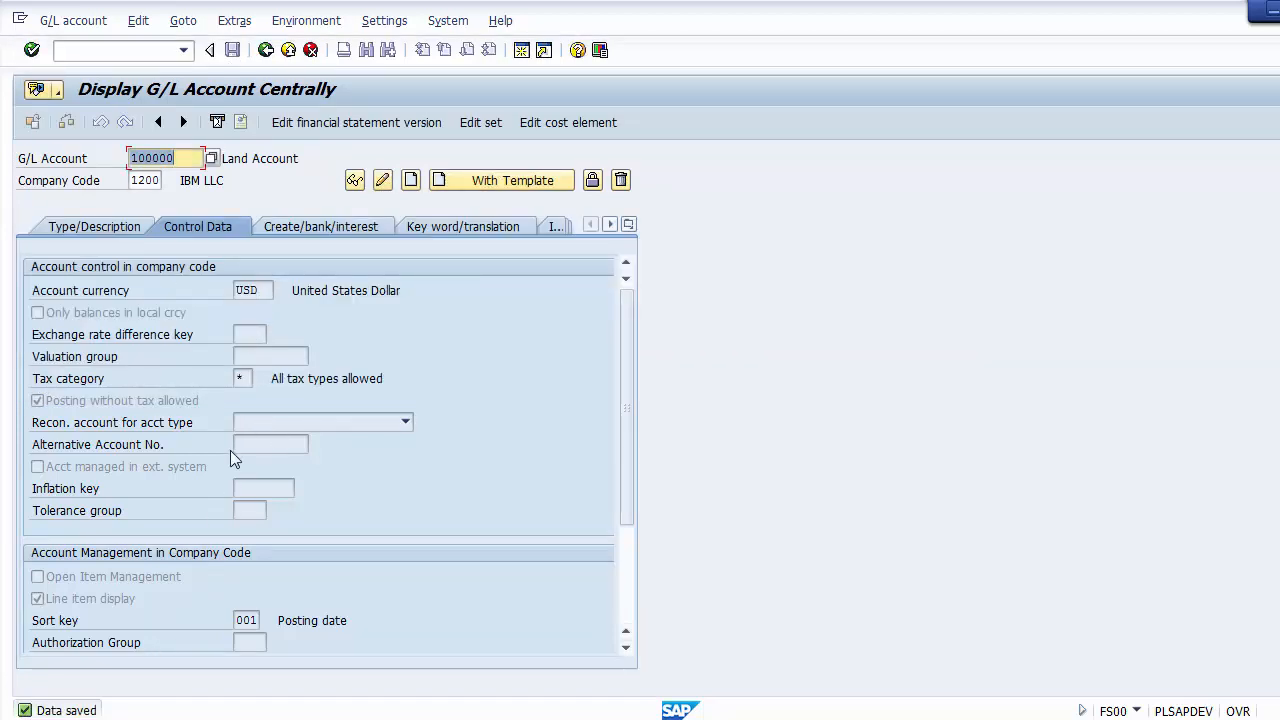
Step: Review the saved tax category, posting without tax setting and short text of the land account
click(249, 383)
click(75, 397)
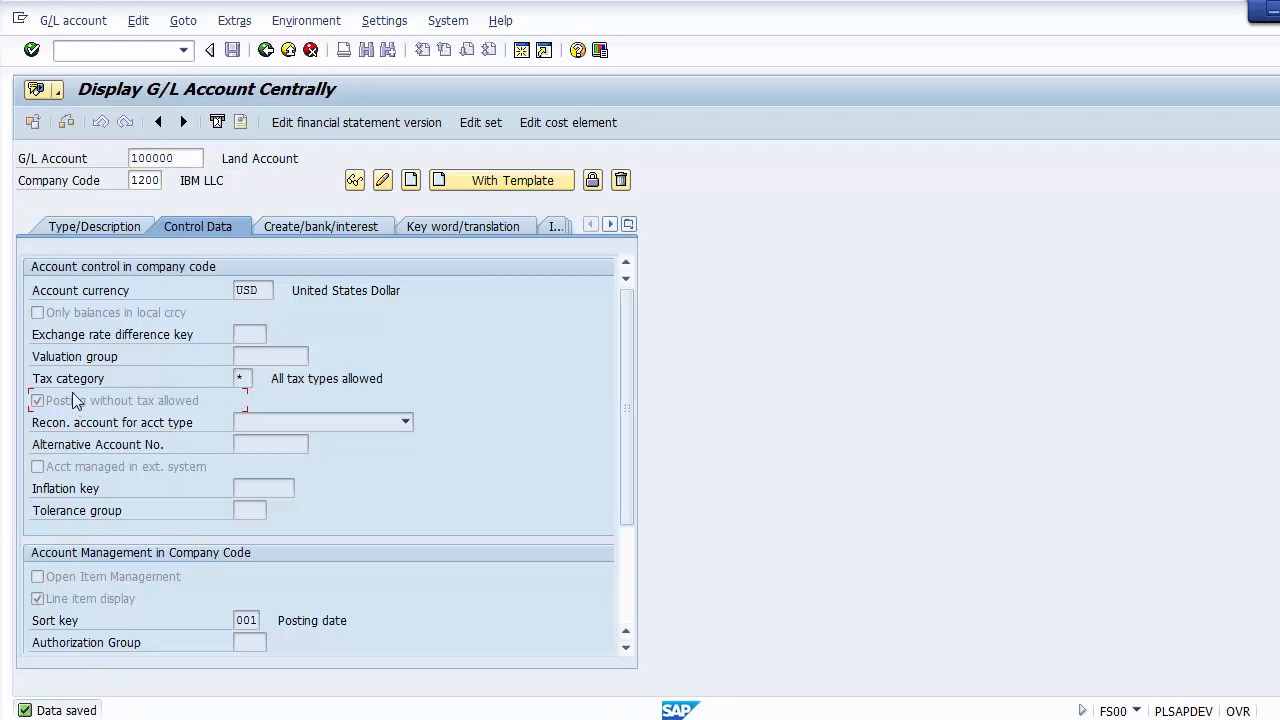
click(99, 228)
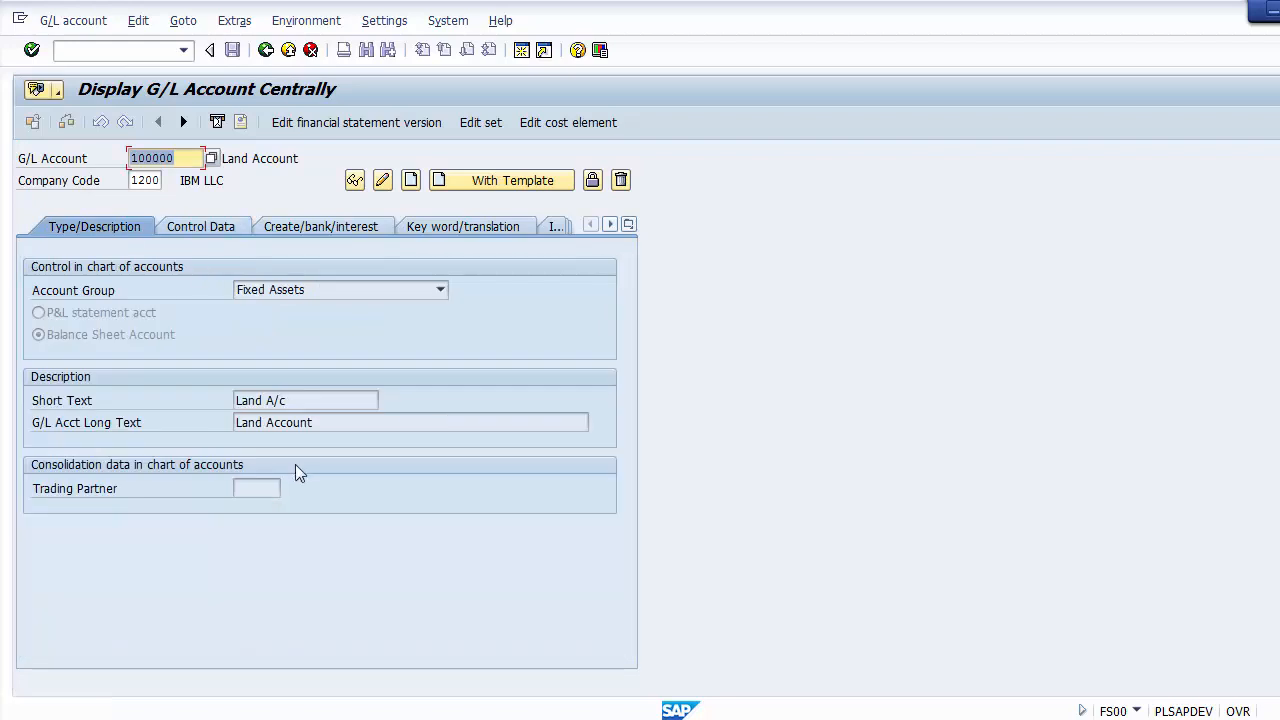
drag(303, 400, 252, 398)
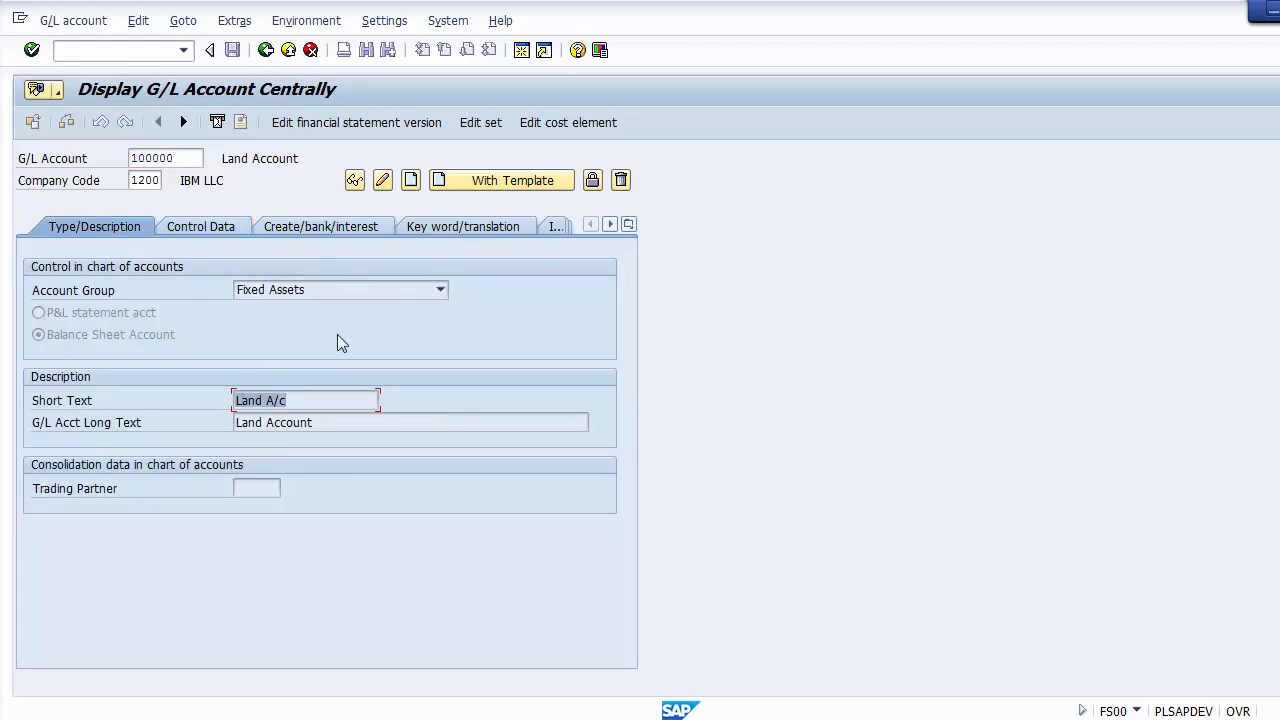
click(312, 404)
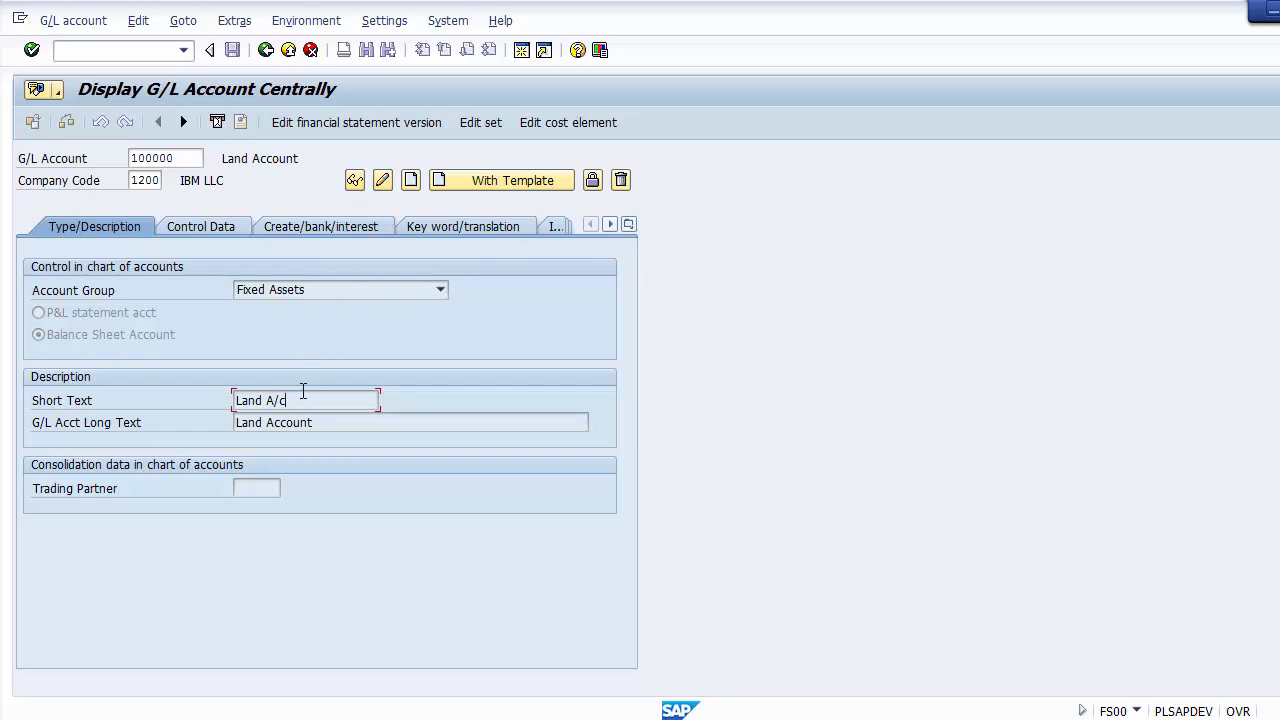
drag(298, 399, 236, 400)
Step: Check the from and to account numbers of the Cash & Bank group in the G/L account groups overview (OBD4)
click(266, 50)
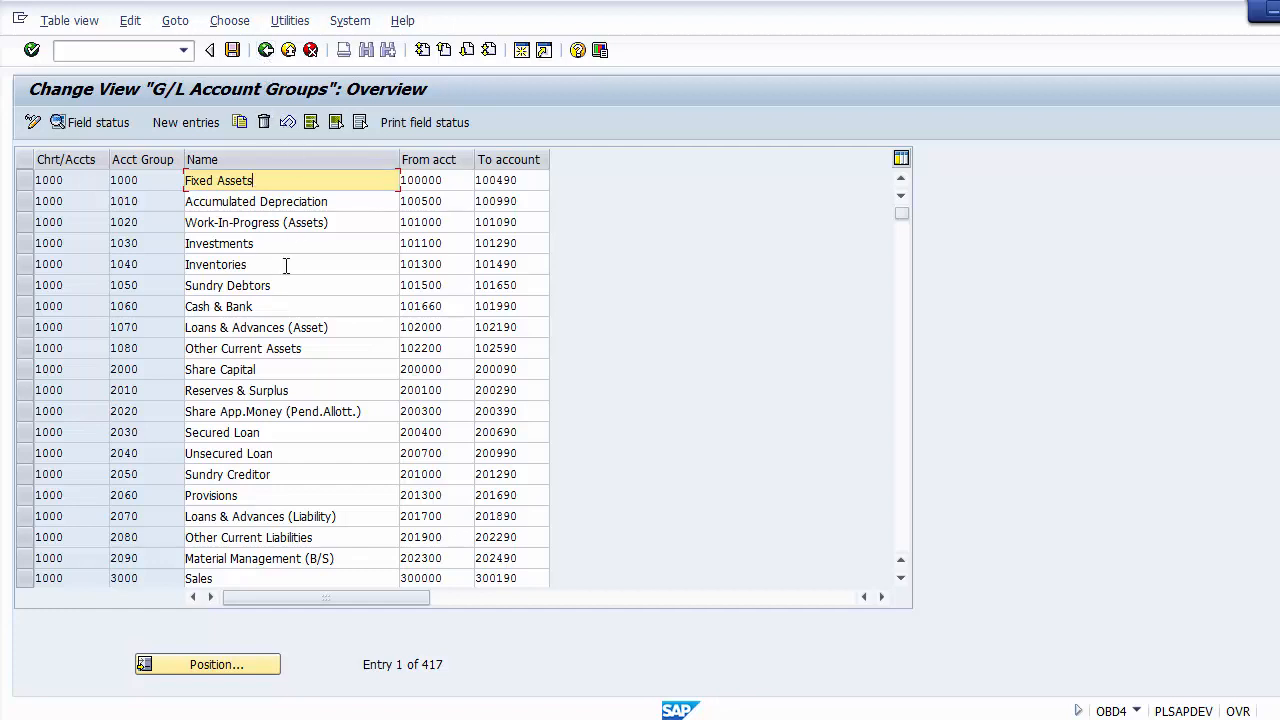
click(286, 306)
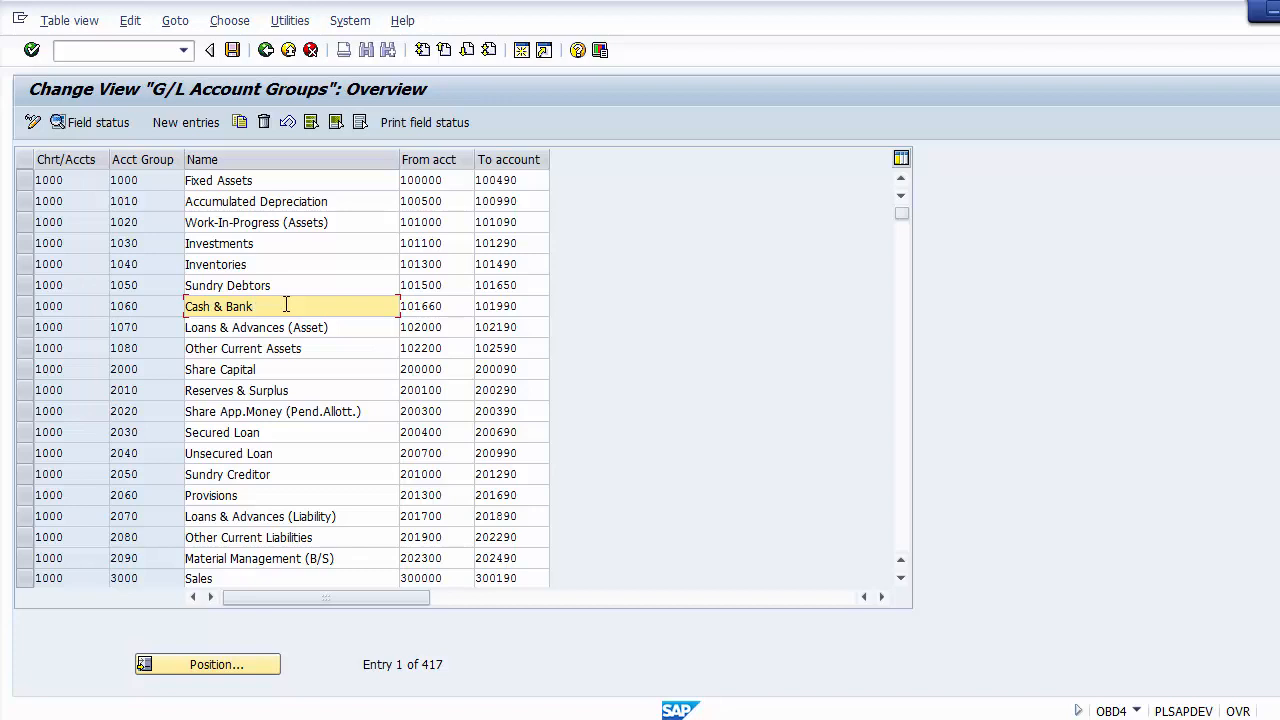
click(435, 309)
drag(435, 309, 399, 309)
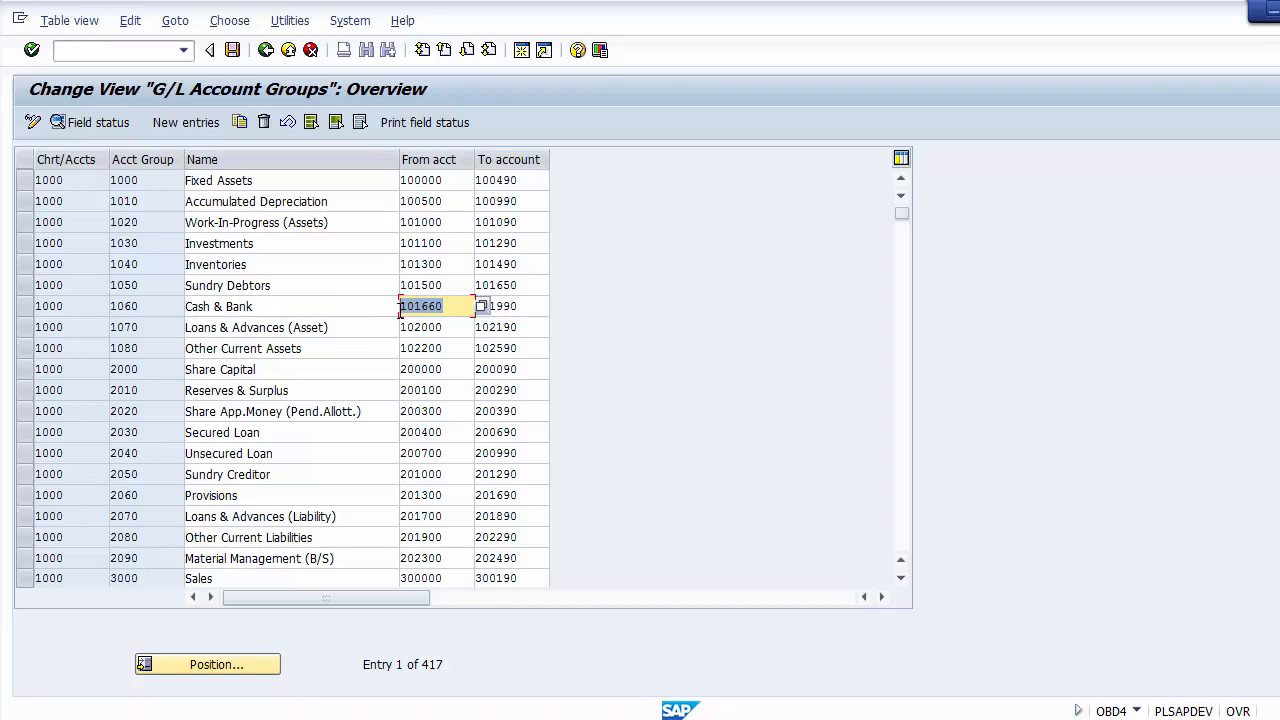
click(455, 310)
click(529, 308)
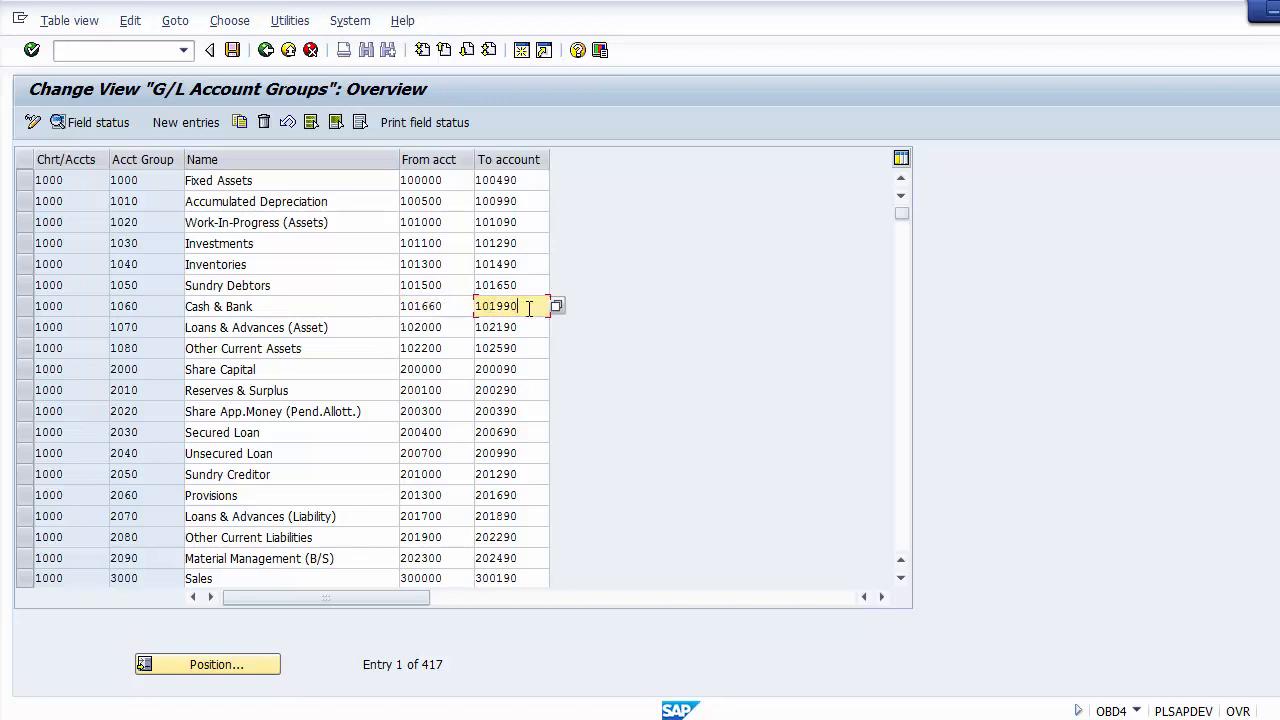
click(450, 308)
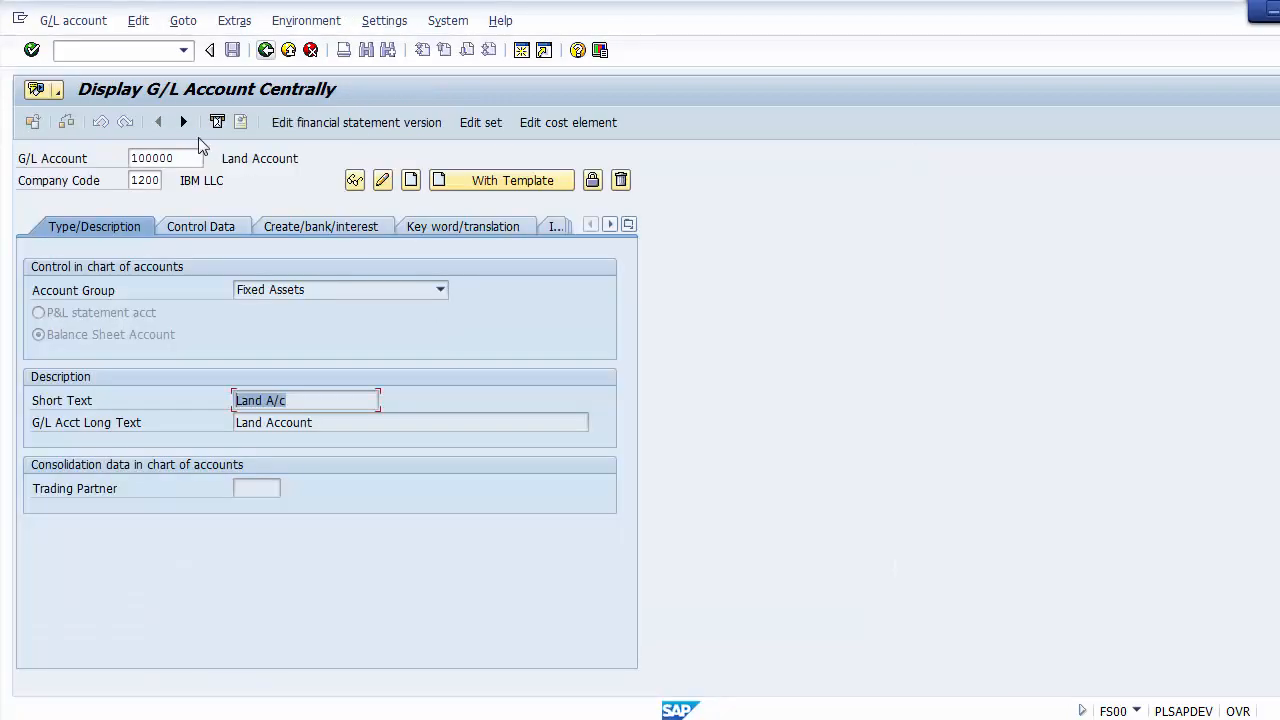
Step: Start creating G/L account 101660 in company code 1200
click(188, 157)
key(BackSpace)
key(BackSpace)
key(BackSpace)
key(BackSpace)
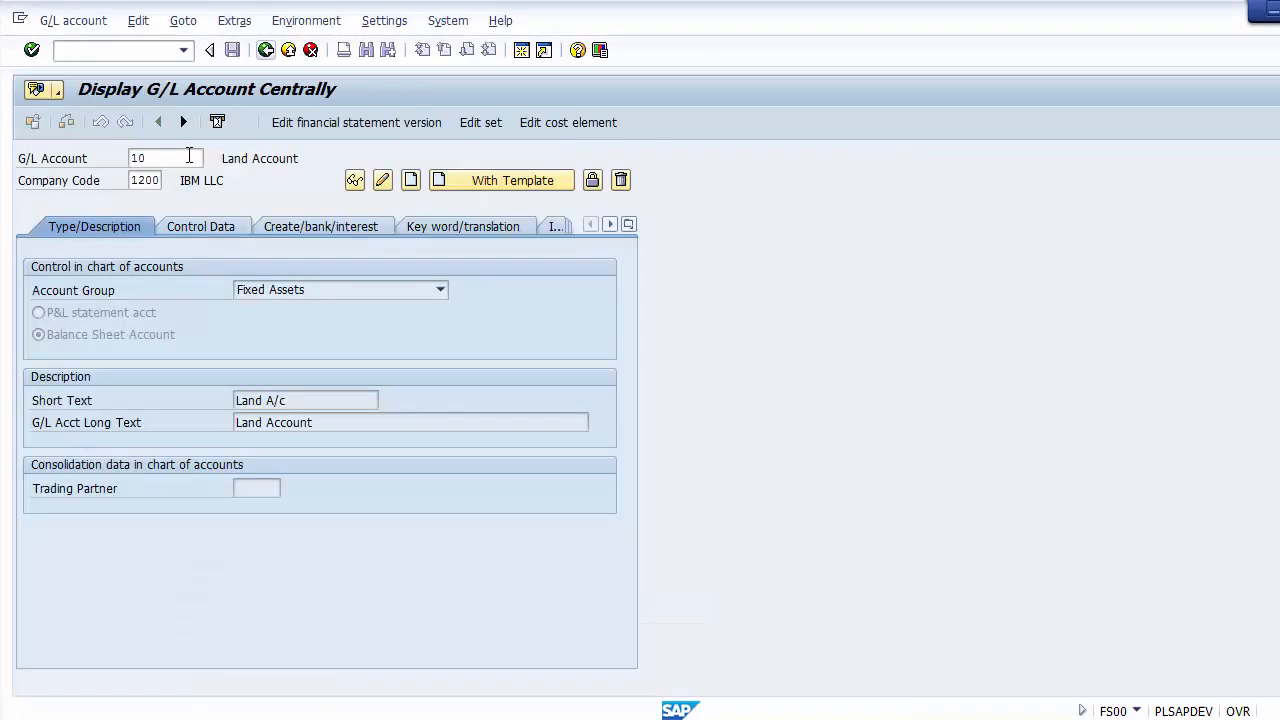
text(101)
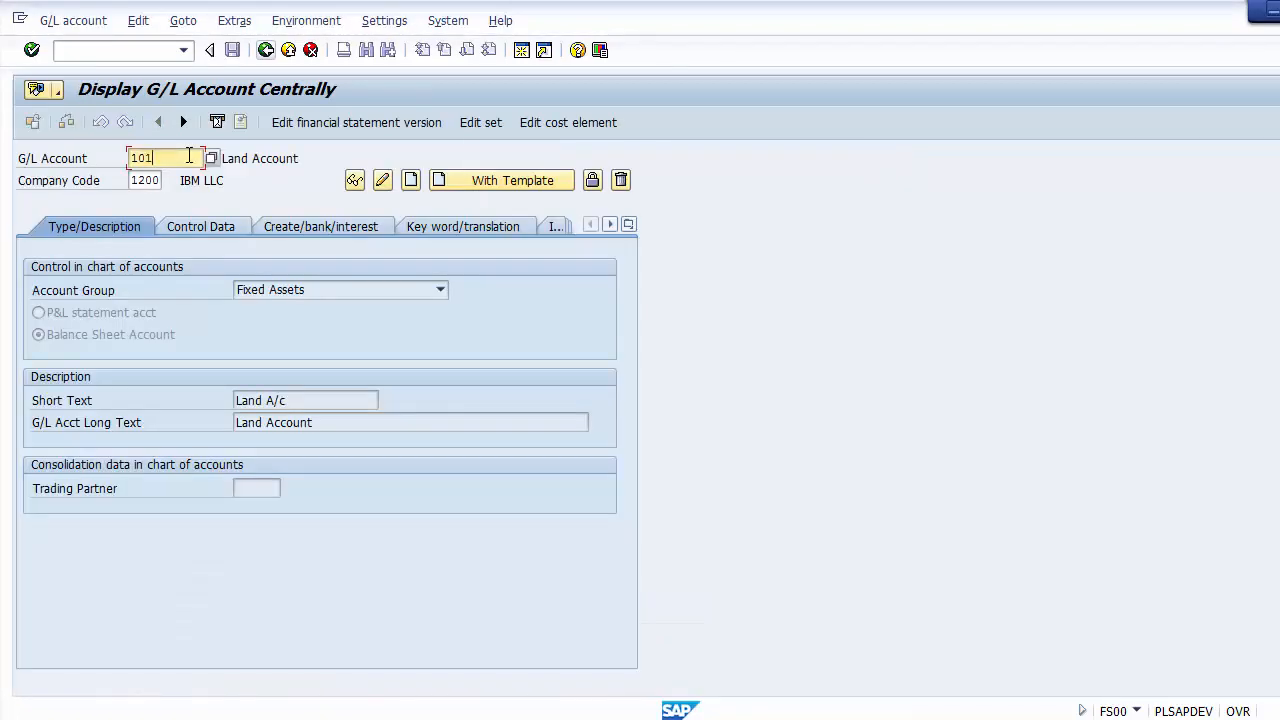
text(660)
click(146, 182)
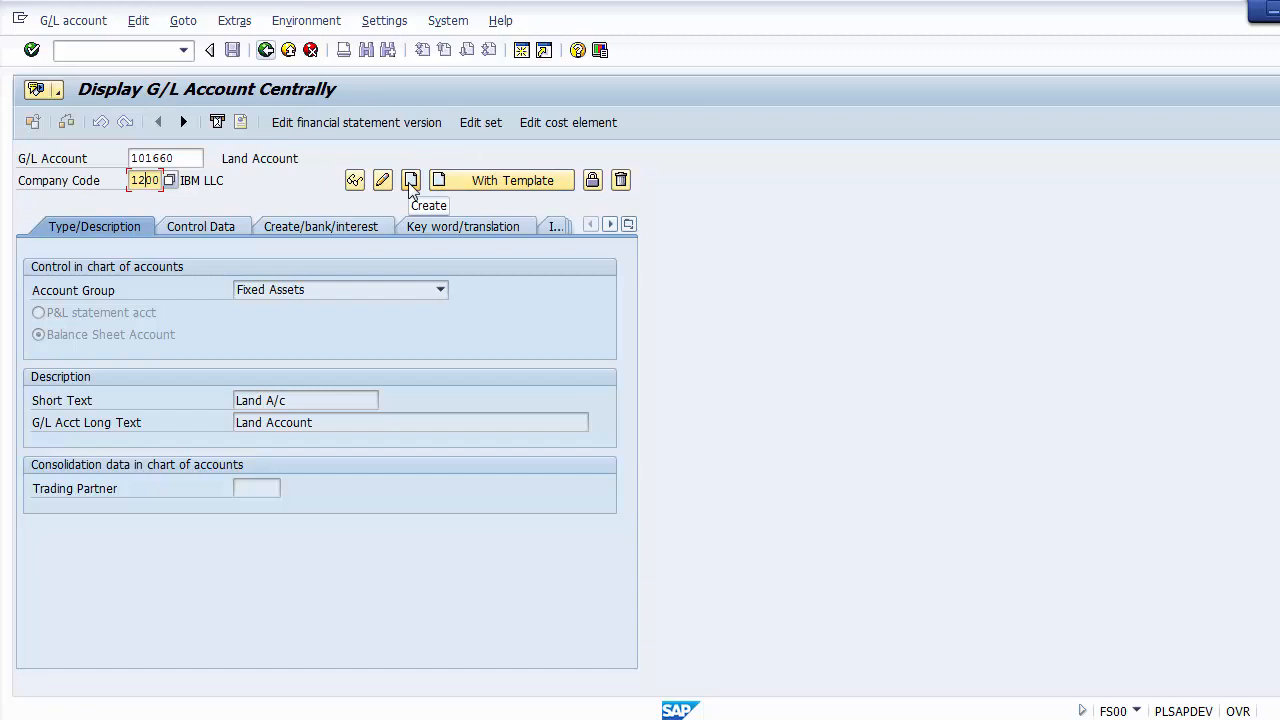
click(184, 158)
drag(184, 158, 121, 157)
drag(176, 158, 128, 158)
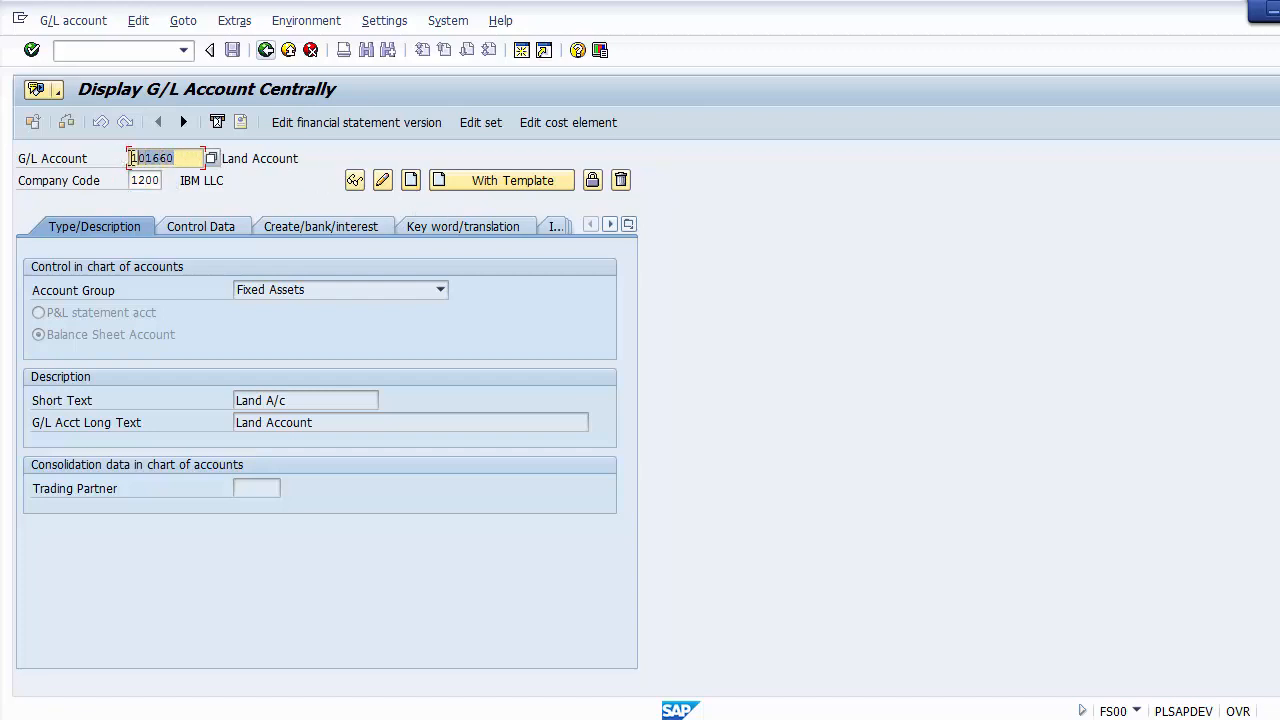
click(411, 181)
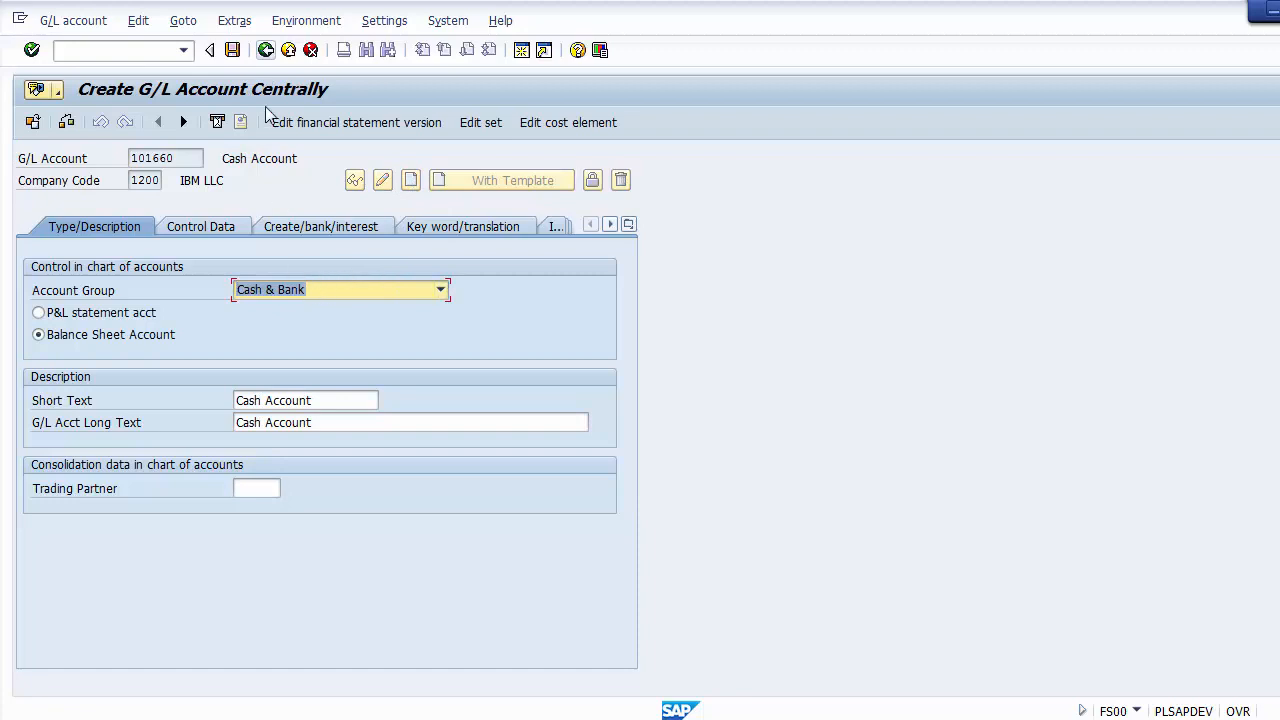
Step: Assign the new account to the Cash & Bank account group as a balance sheet account
click(310, 290)
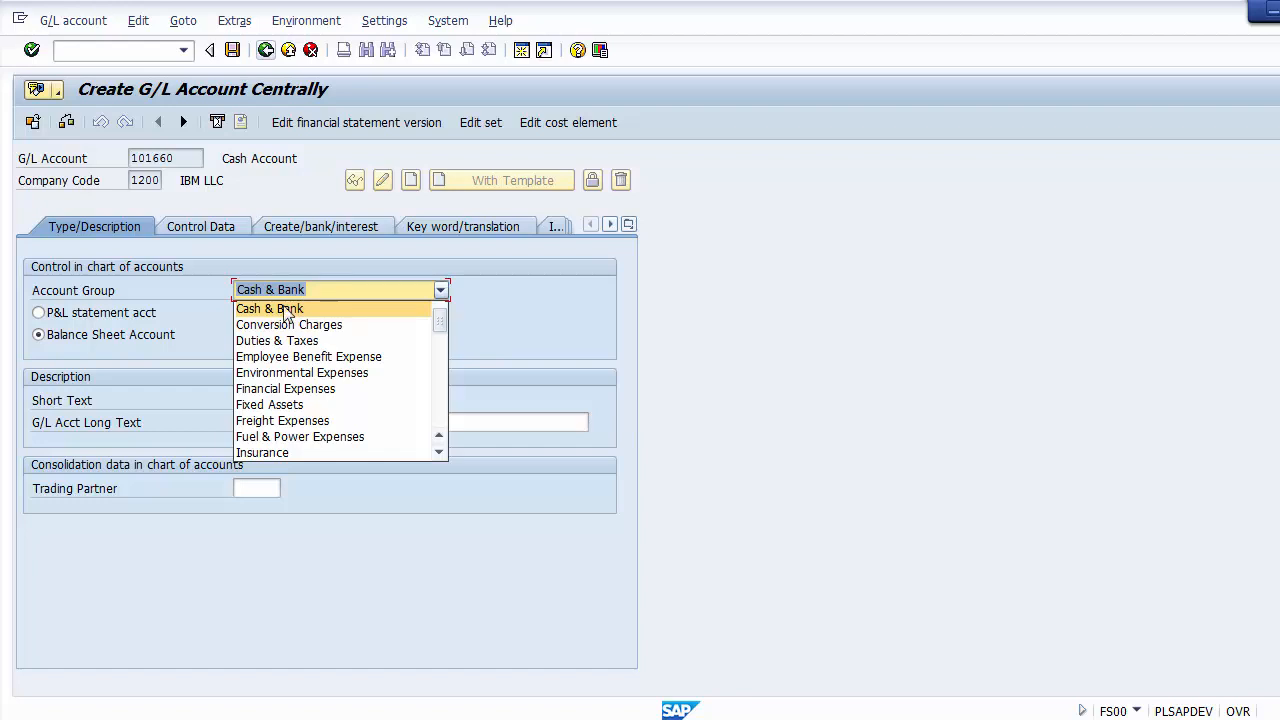
click(285, 309)
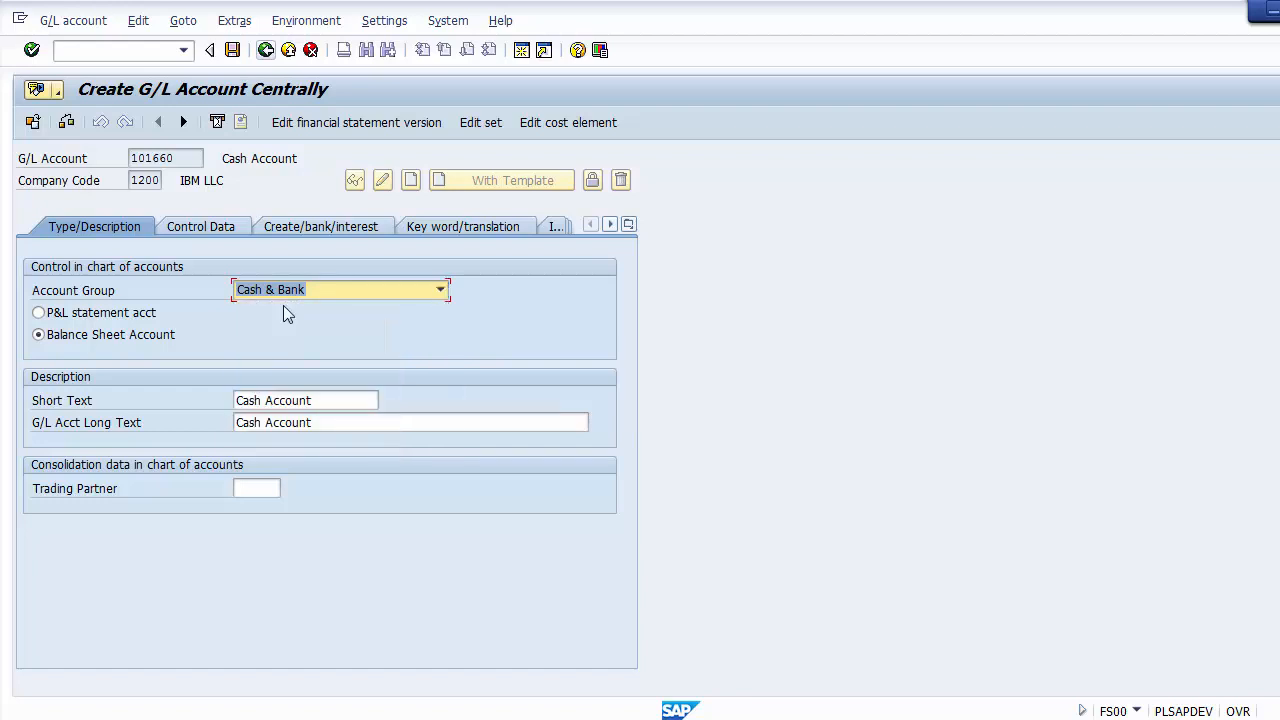
click(136, 337)
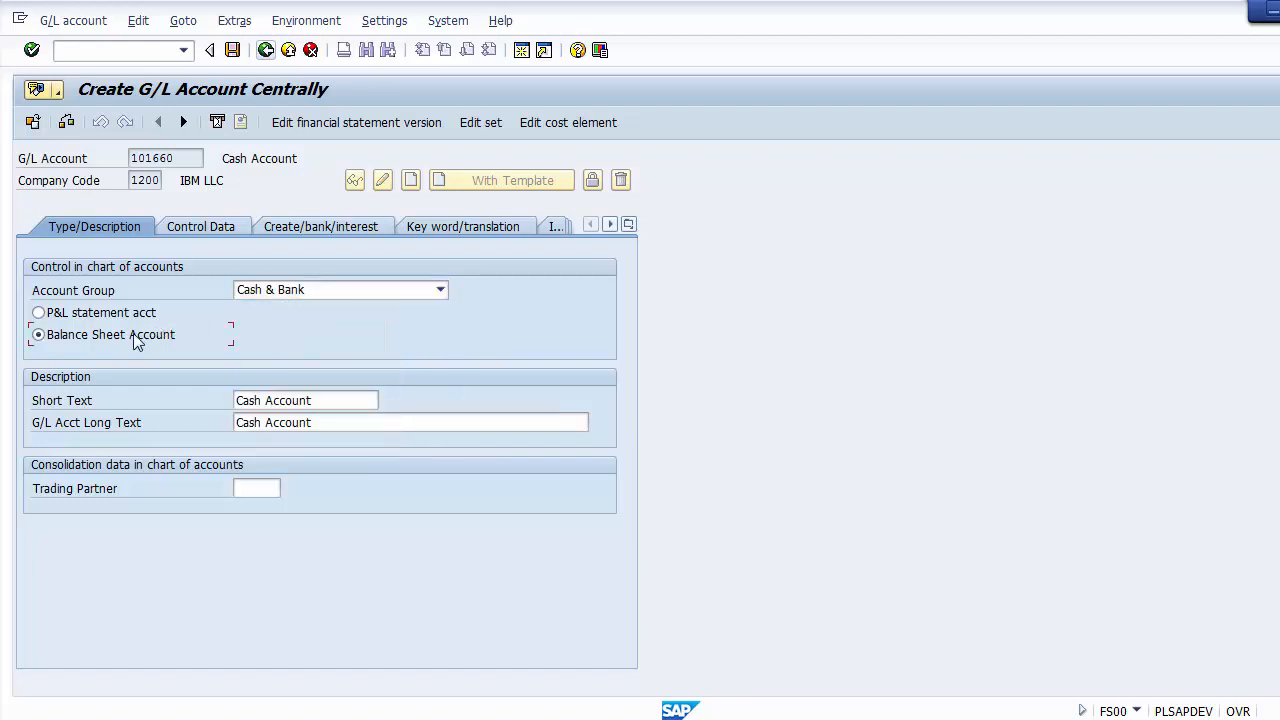
Step: Check the short text and long text of the new cash account
click(352, 404)
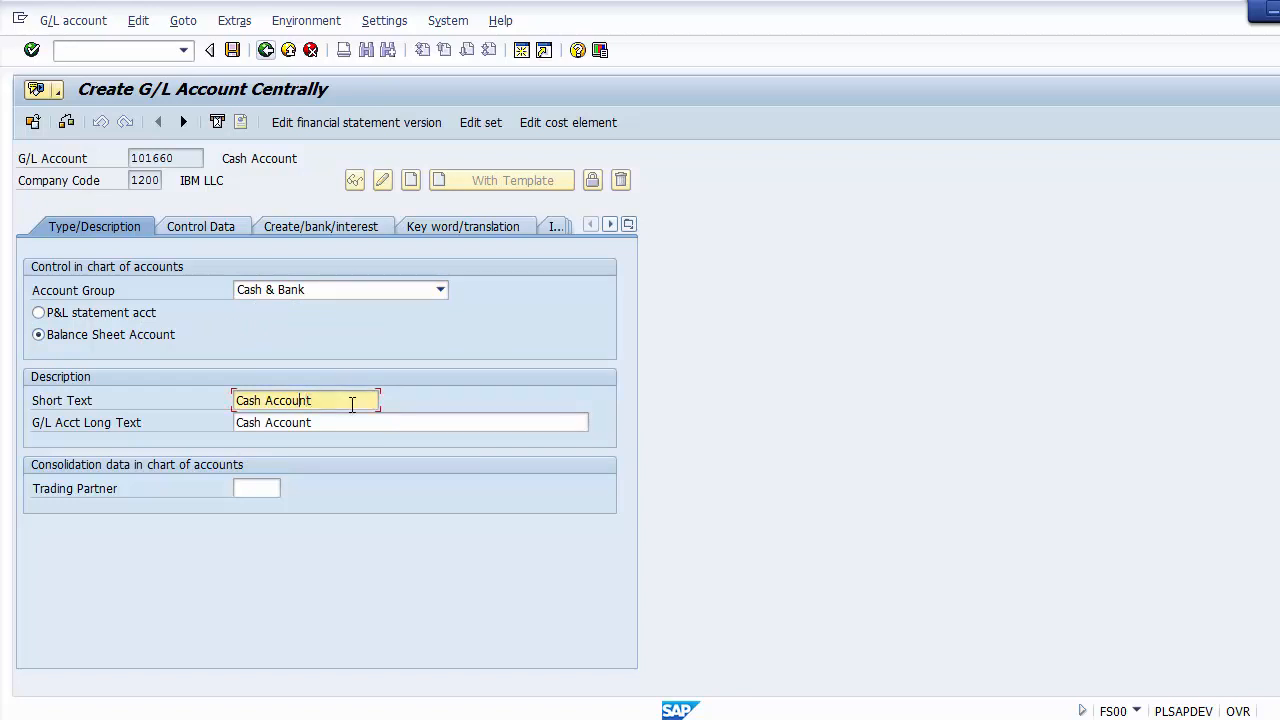
key(Left)
key(Left)
key(Left)
key(Left)
key(Left)
key(Left)
key(Left)
key(Left)
key(Left)
key(Left)
click(334, 420)
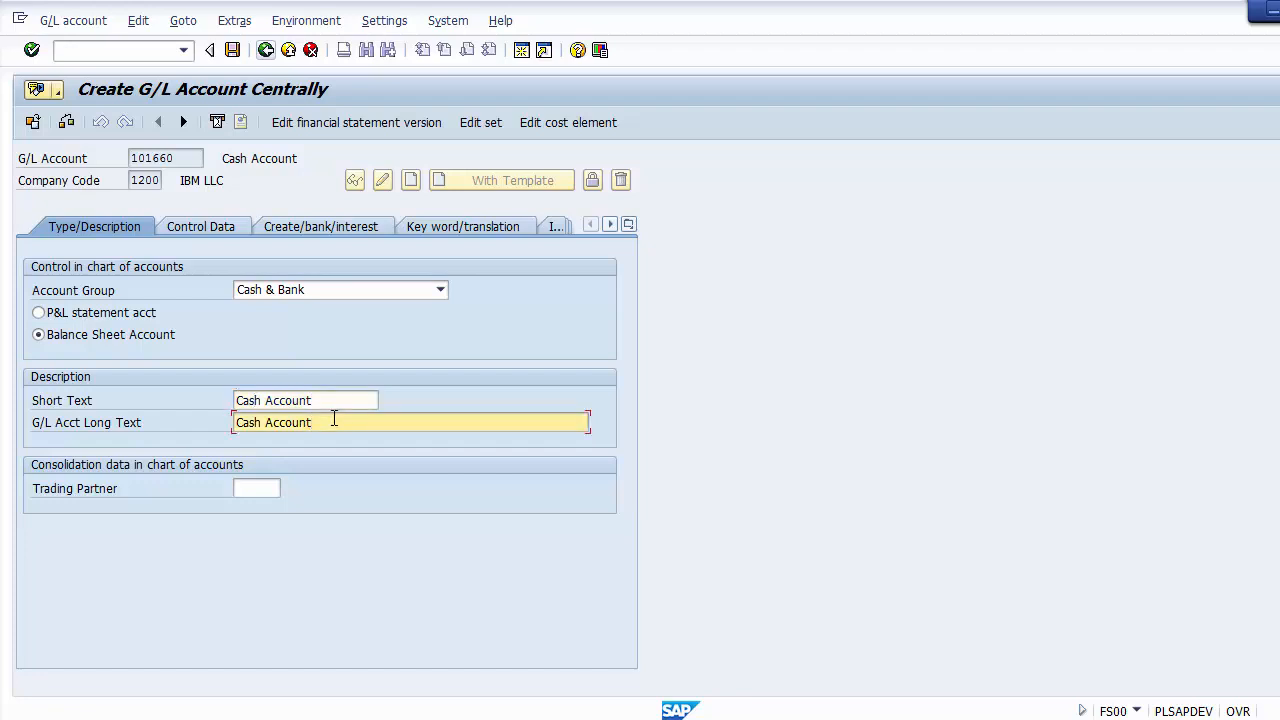
Step: Enable line item display for the cash account and set its sort key to 001
click(201, 225)
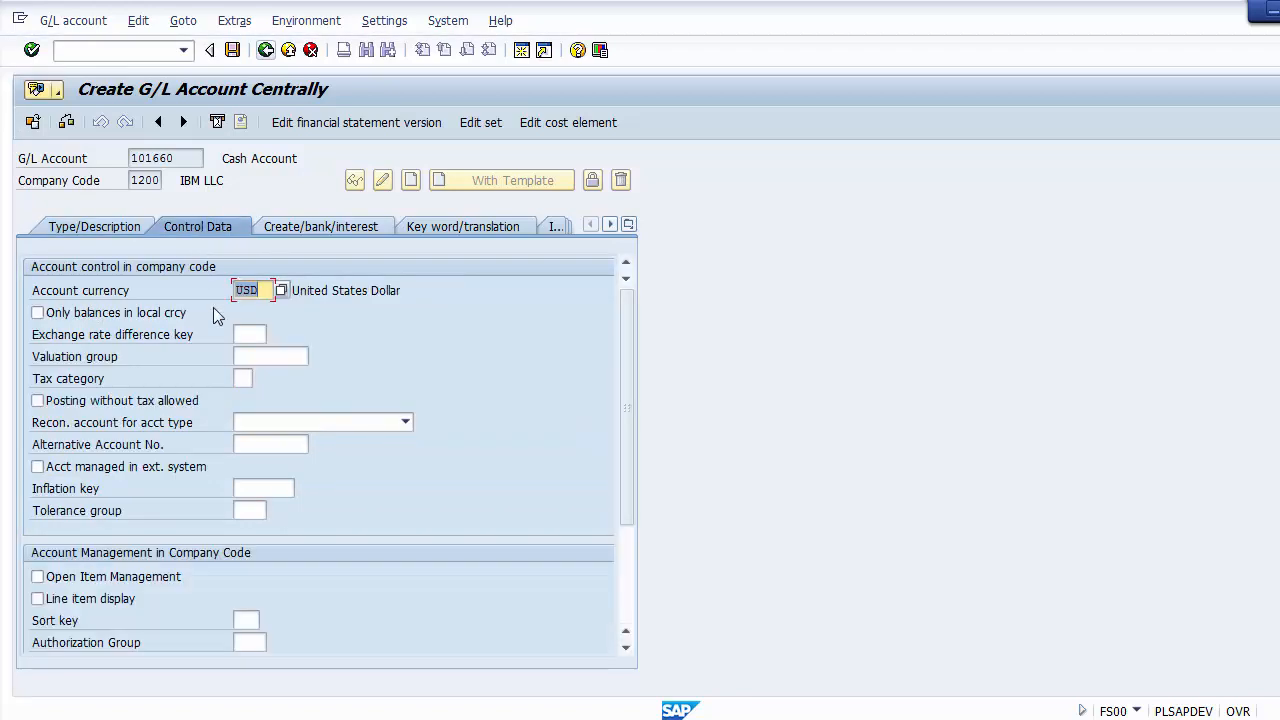
click(115, 598)
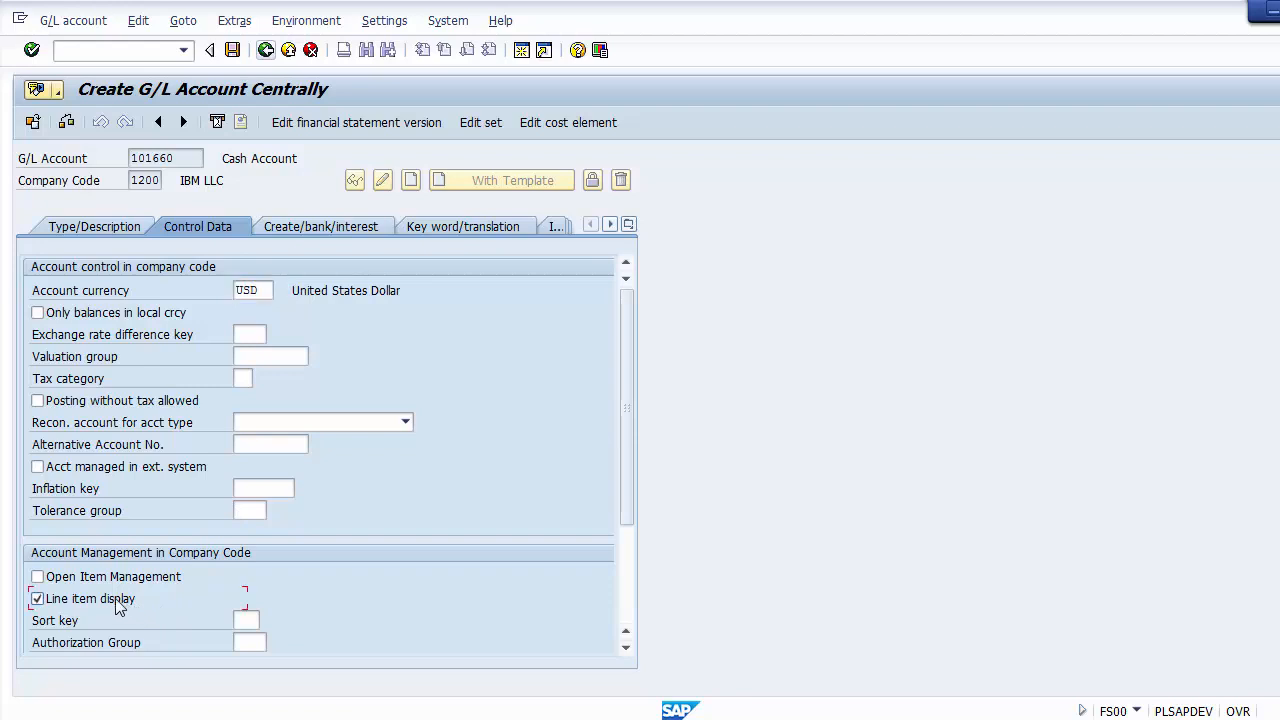
click(246, 618)
text(00)
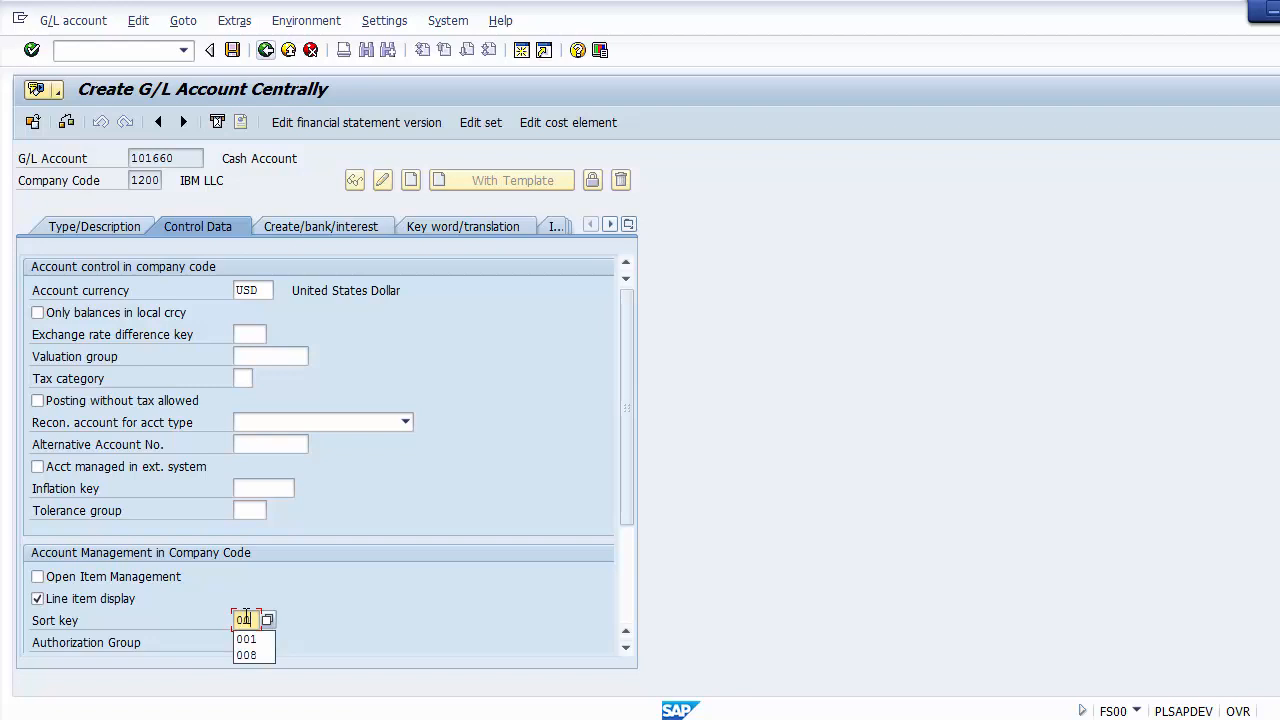
text(1)
click(418, 510)
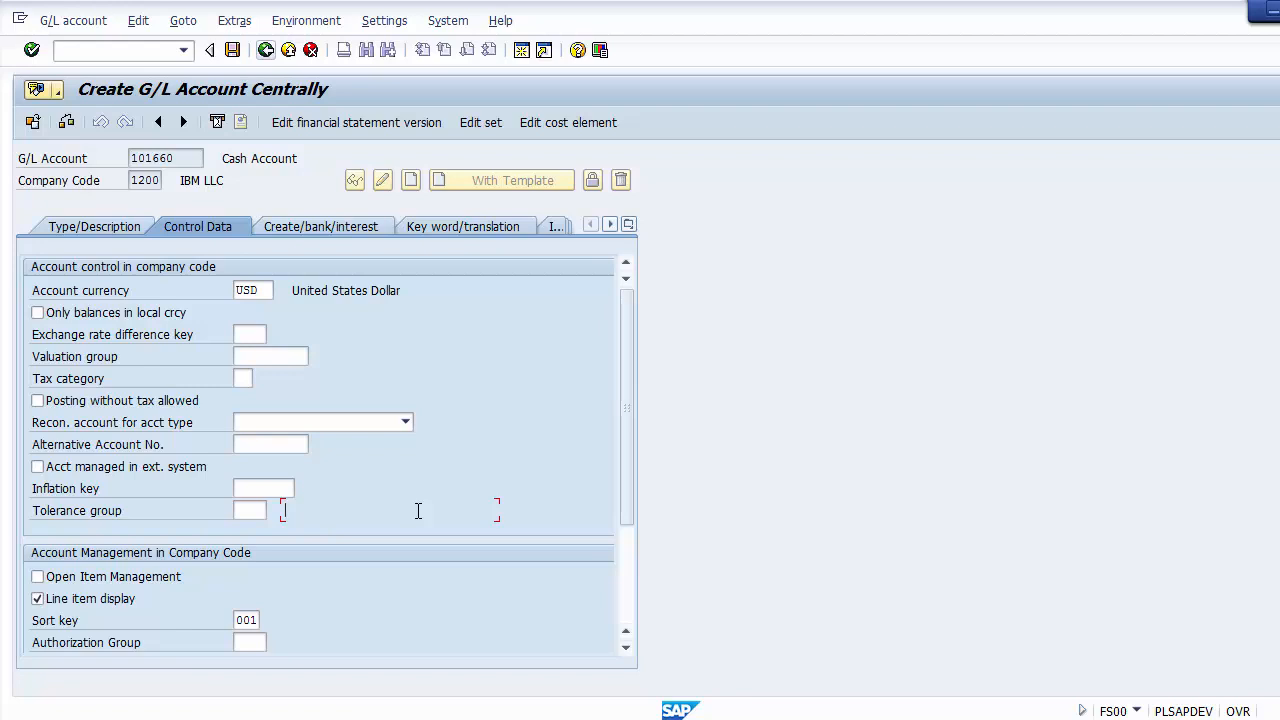
Step: Set the cash account's field status group to G001 and save the account
click(320, 228)
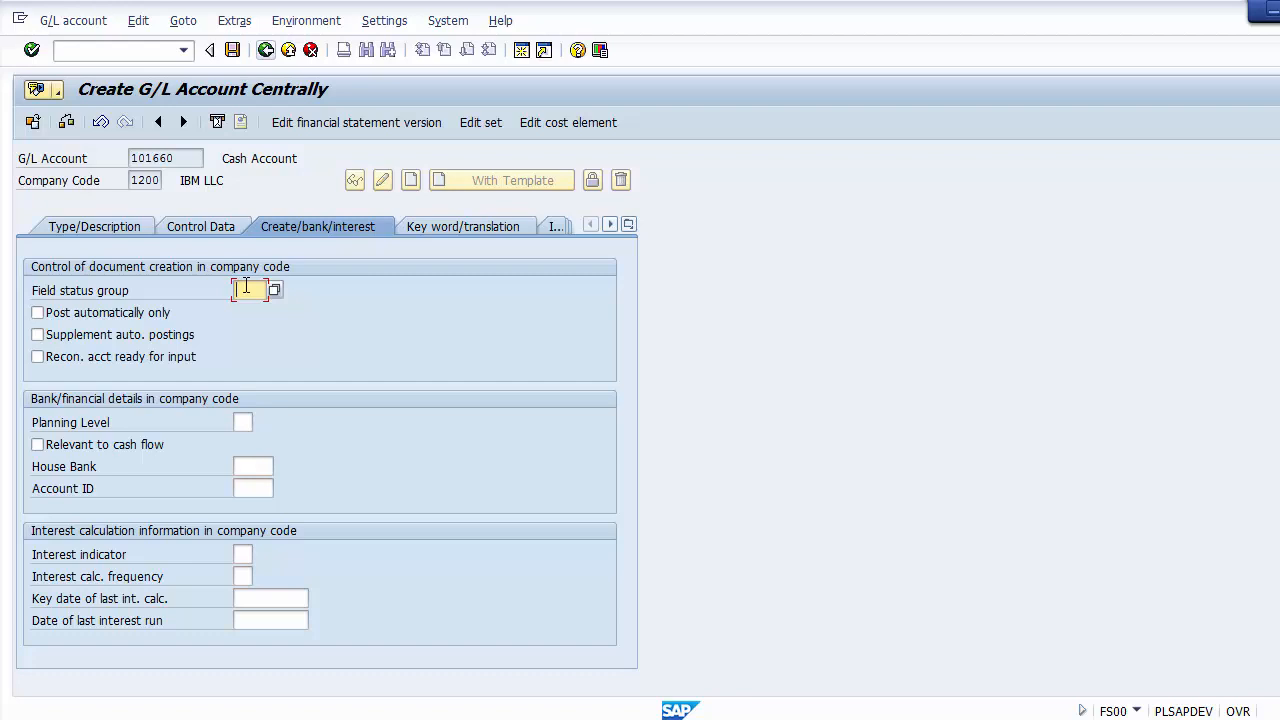
text(g001)
click(367, 357)
click(232, 50)
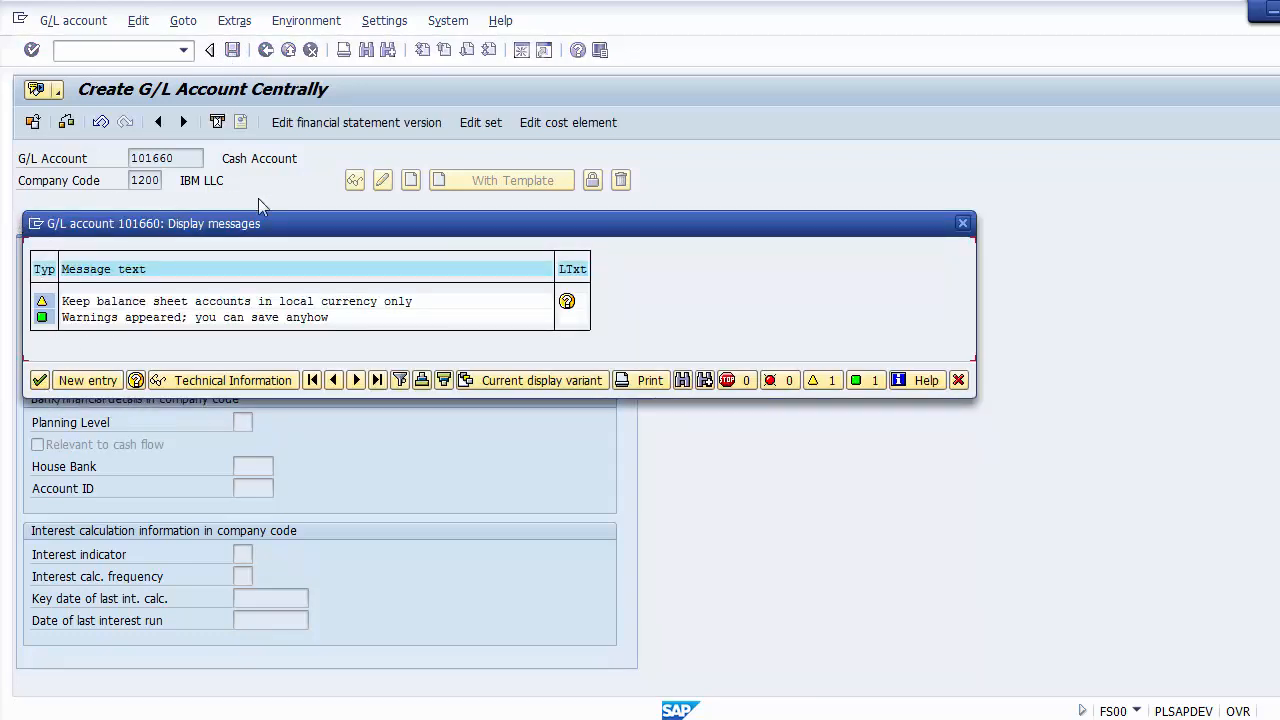
click(40, 381)
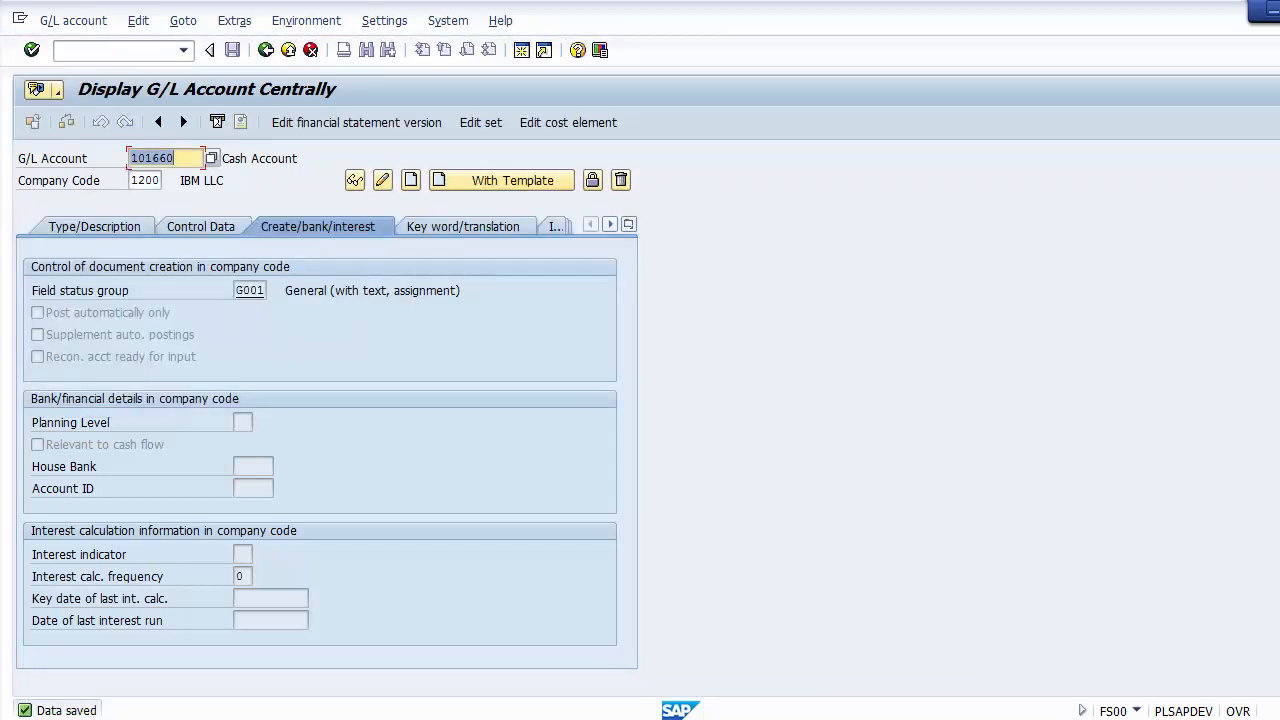
Step: List the existing G/L accounts of company code 1200 and review their names and numbers
click(96, 229)
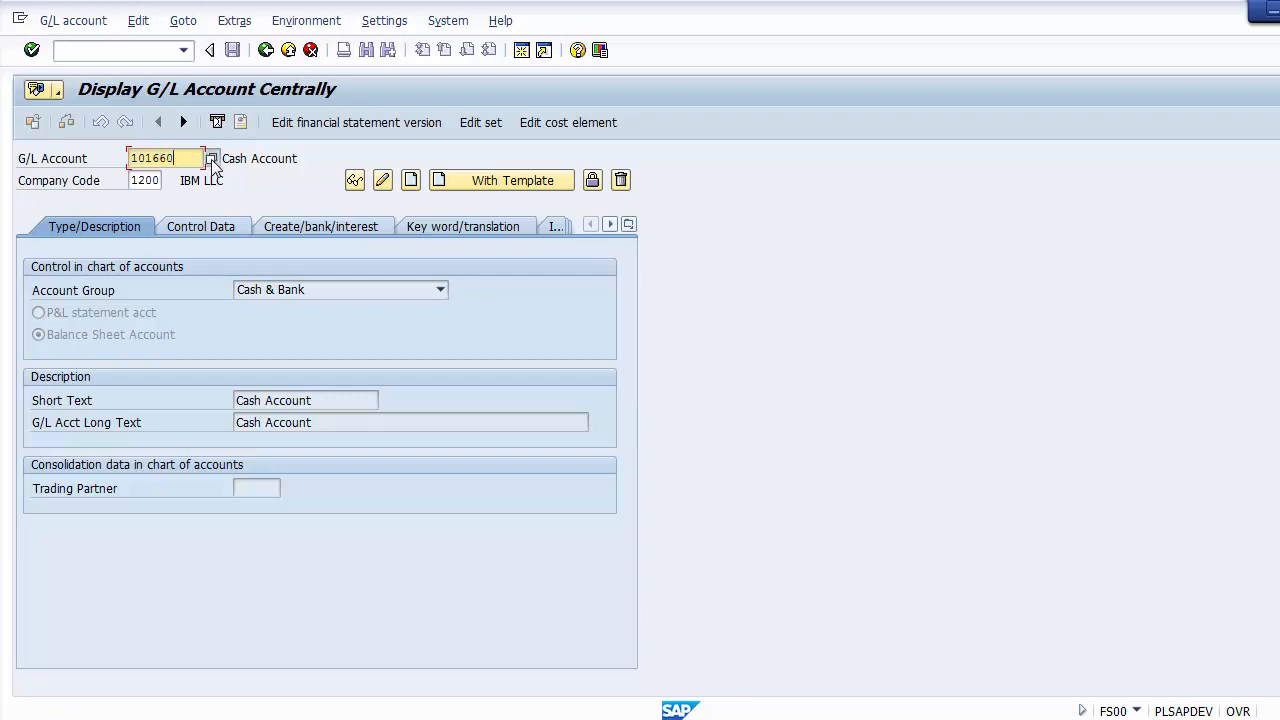
click(211, 159)
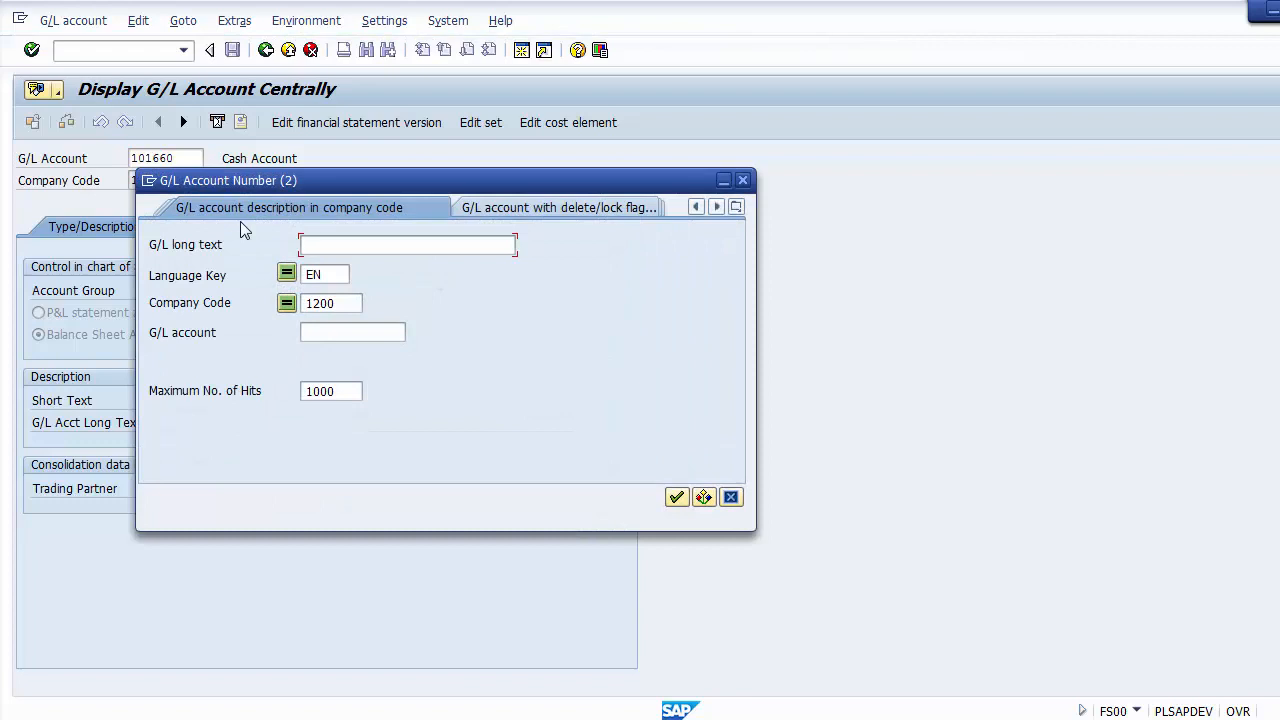
key(Return)
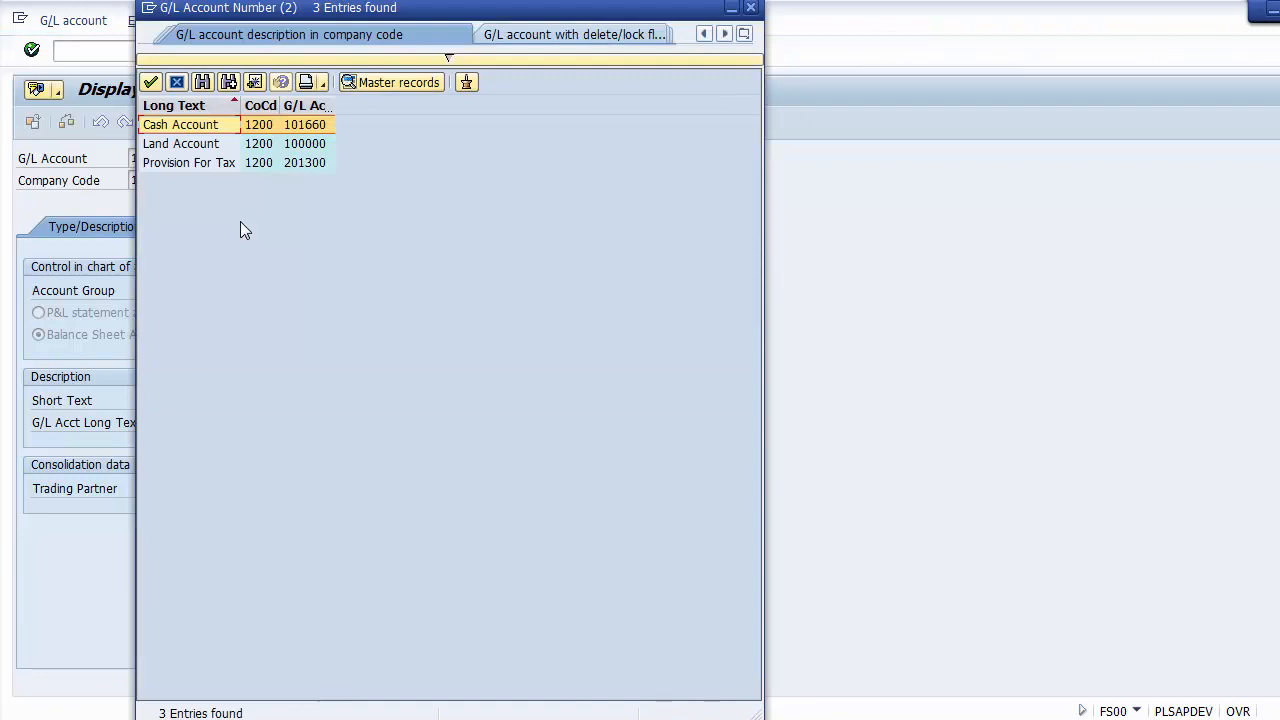
key(Down)
key(Up)
key(Down)
key(Down)
key(Up)
key(Up)
key(Down)
key(Down)
key(Up)
key(Up)
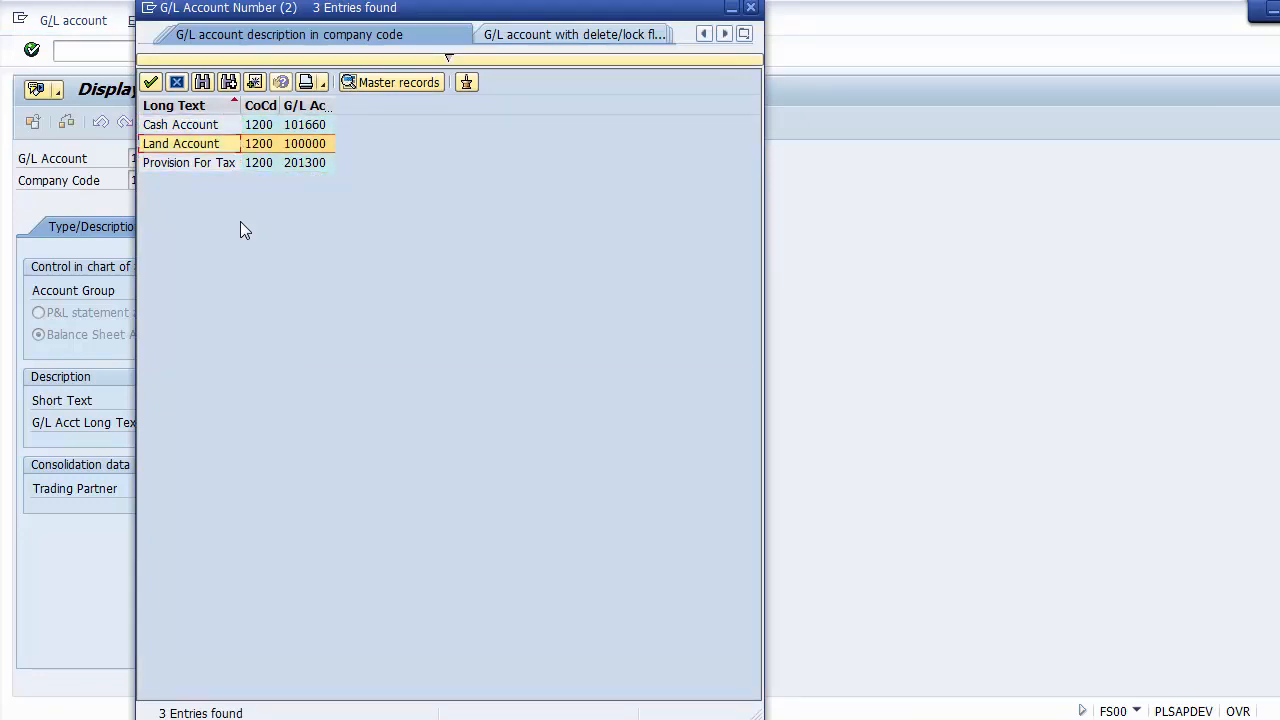
key(Down)
key(Up)
key(Down)
key(Down)
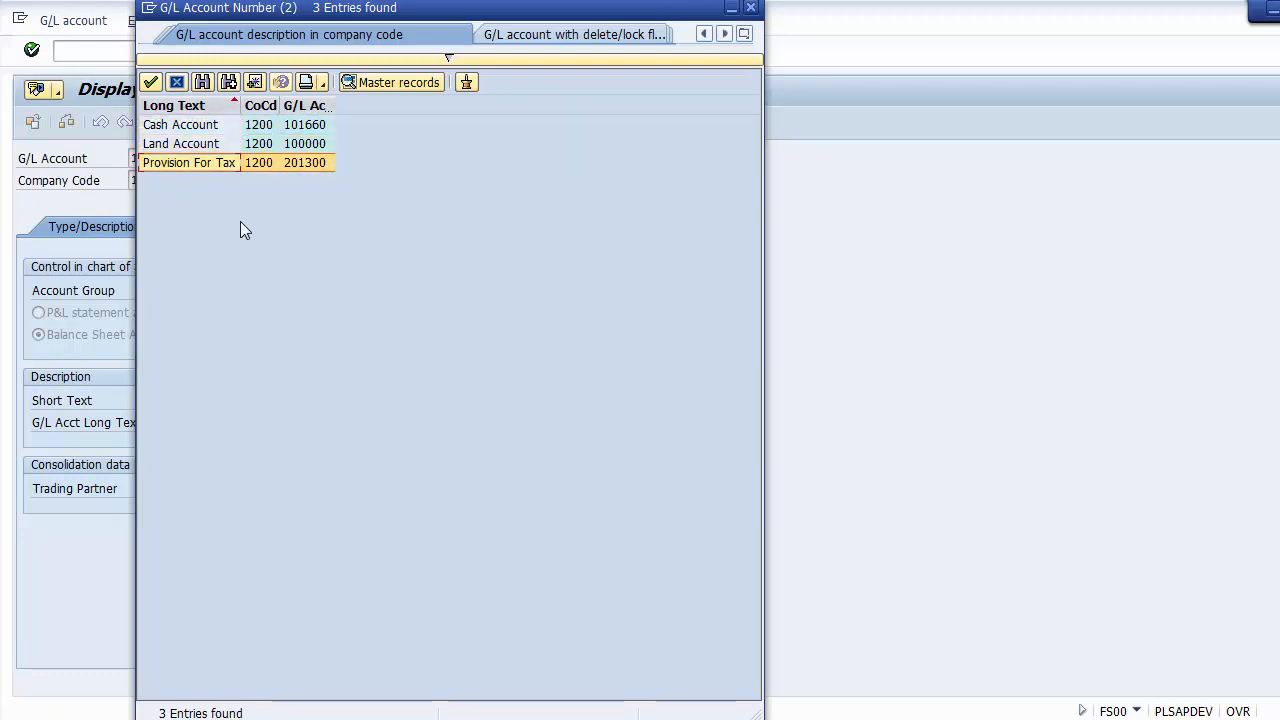
key(Up)
key(Up)
key(Down)
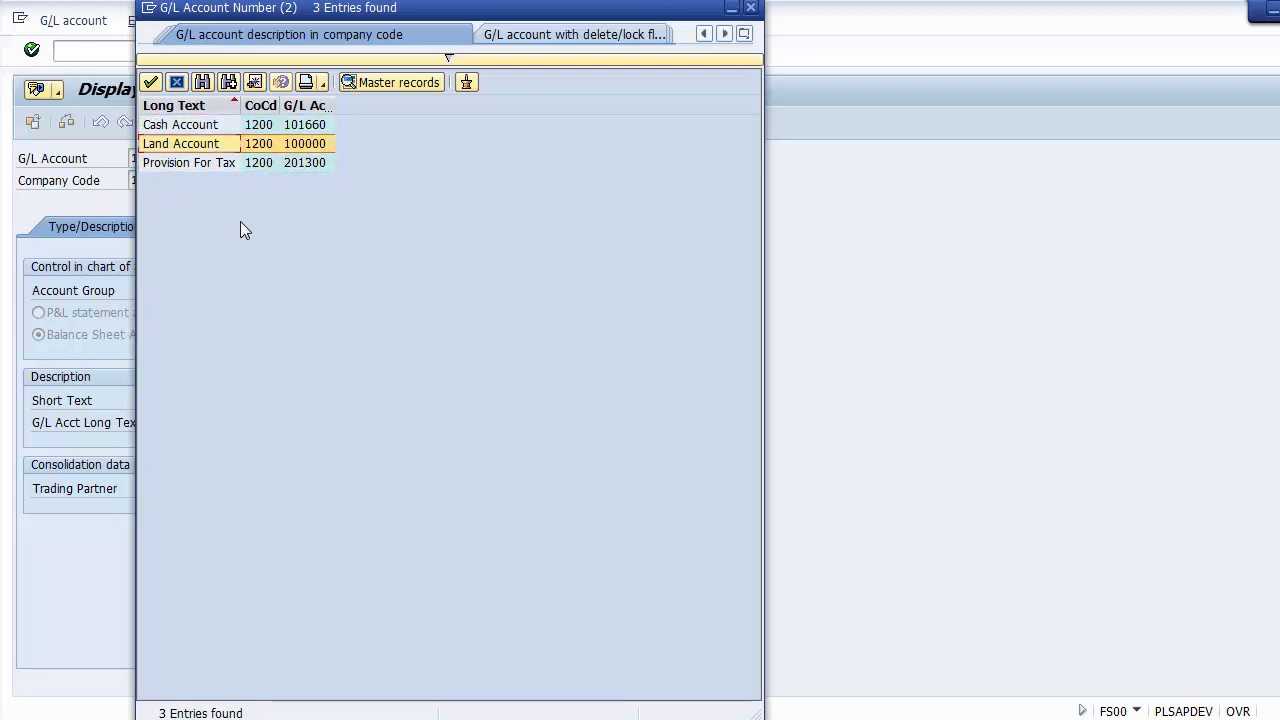
key(Up)
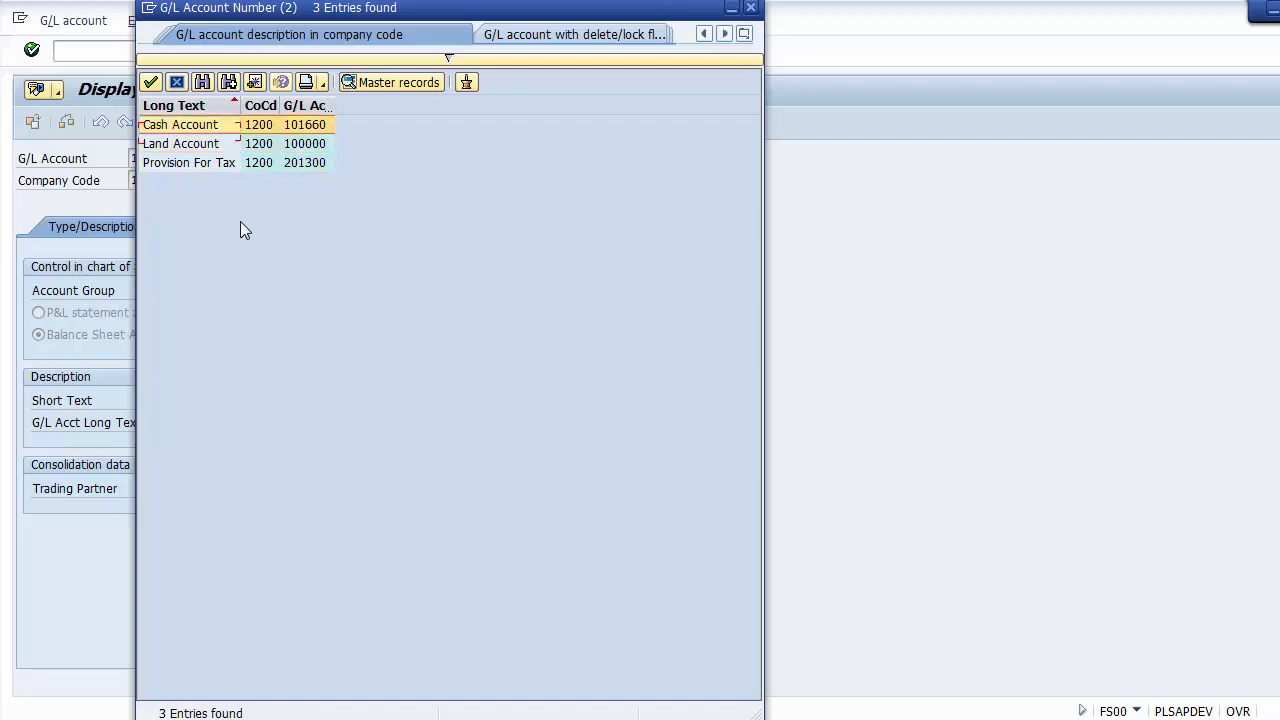
key(Down)
key(Down)
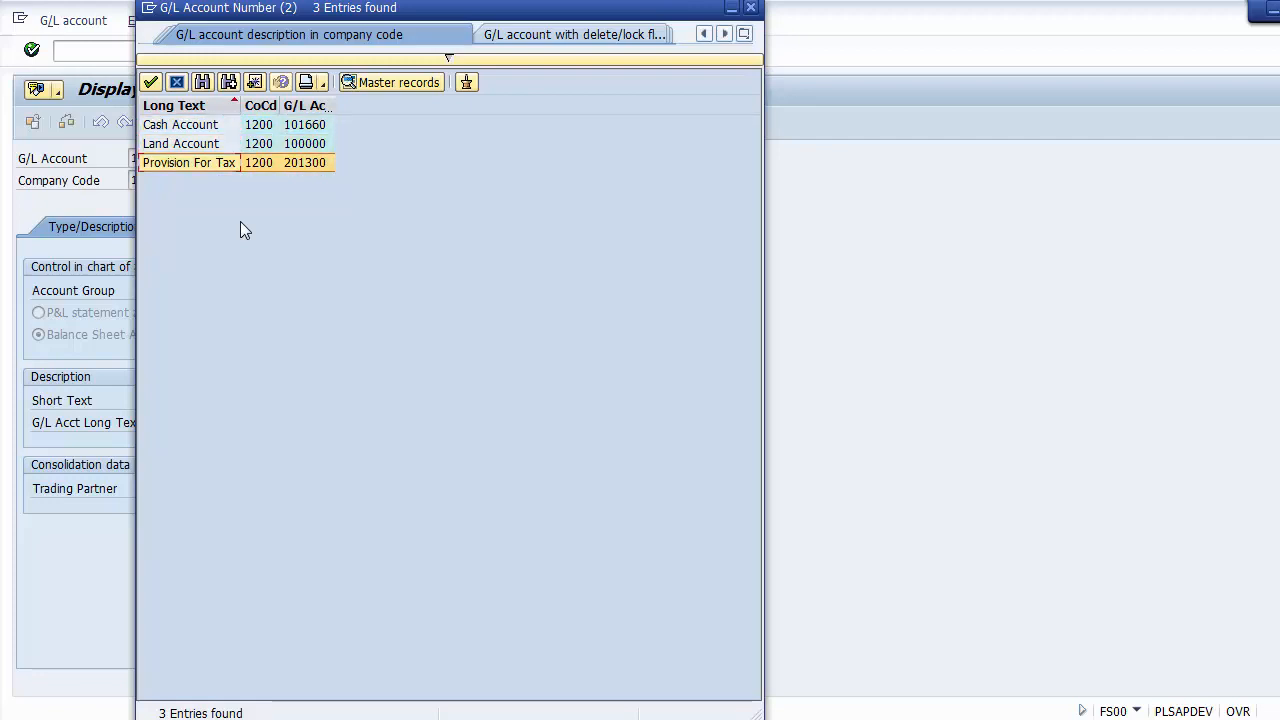
key(Up)
key(Up)
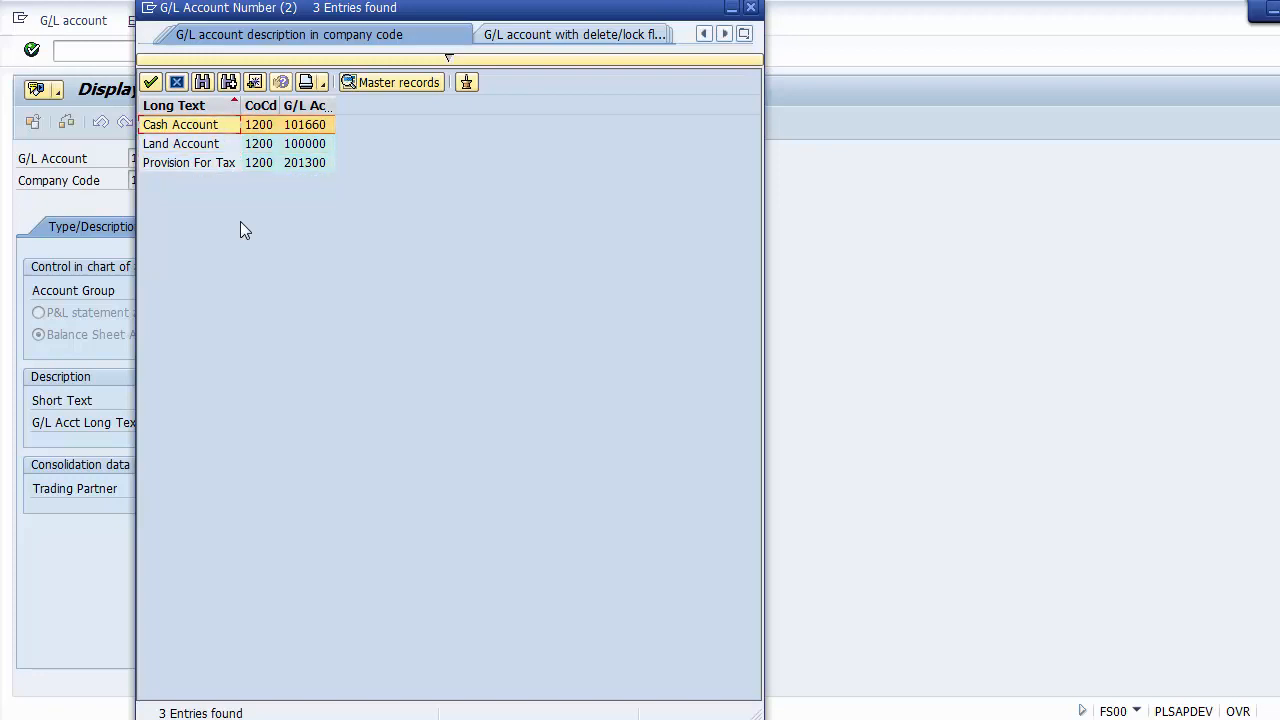
key(Down)
key(Down)
key(Up)
key(Up)
key(Down)
key(Down)
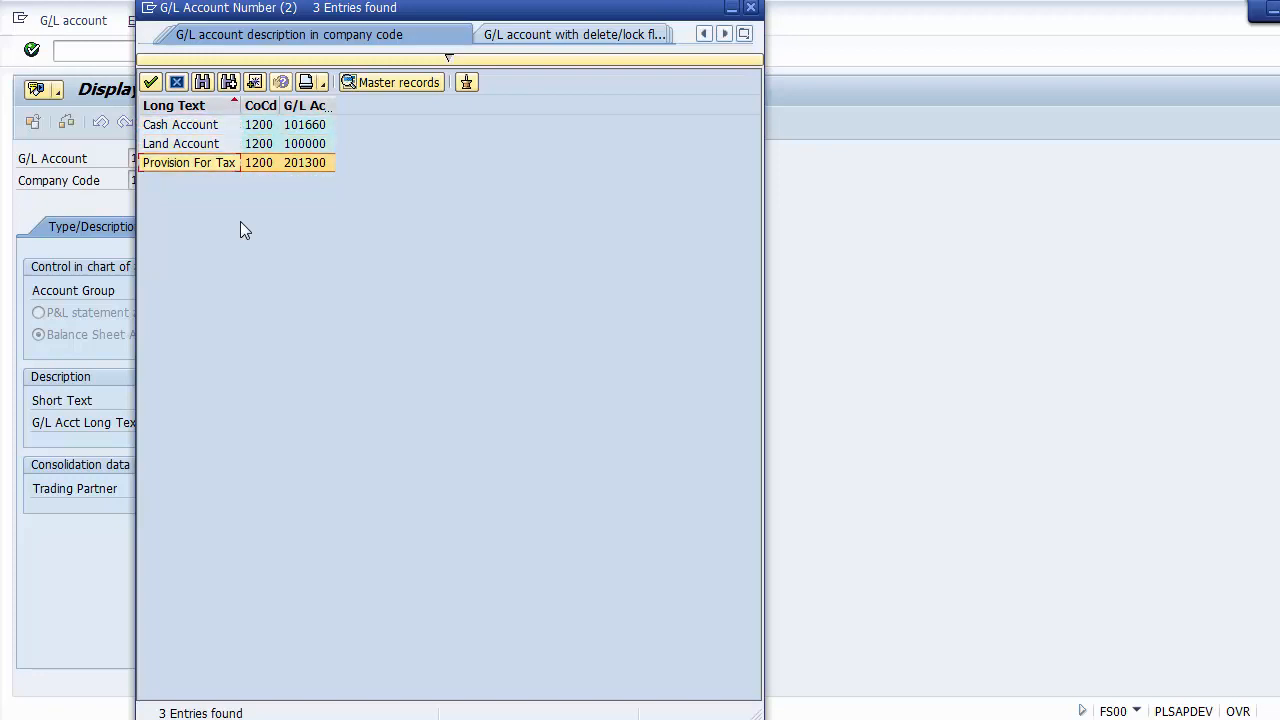
click(177, 84)
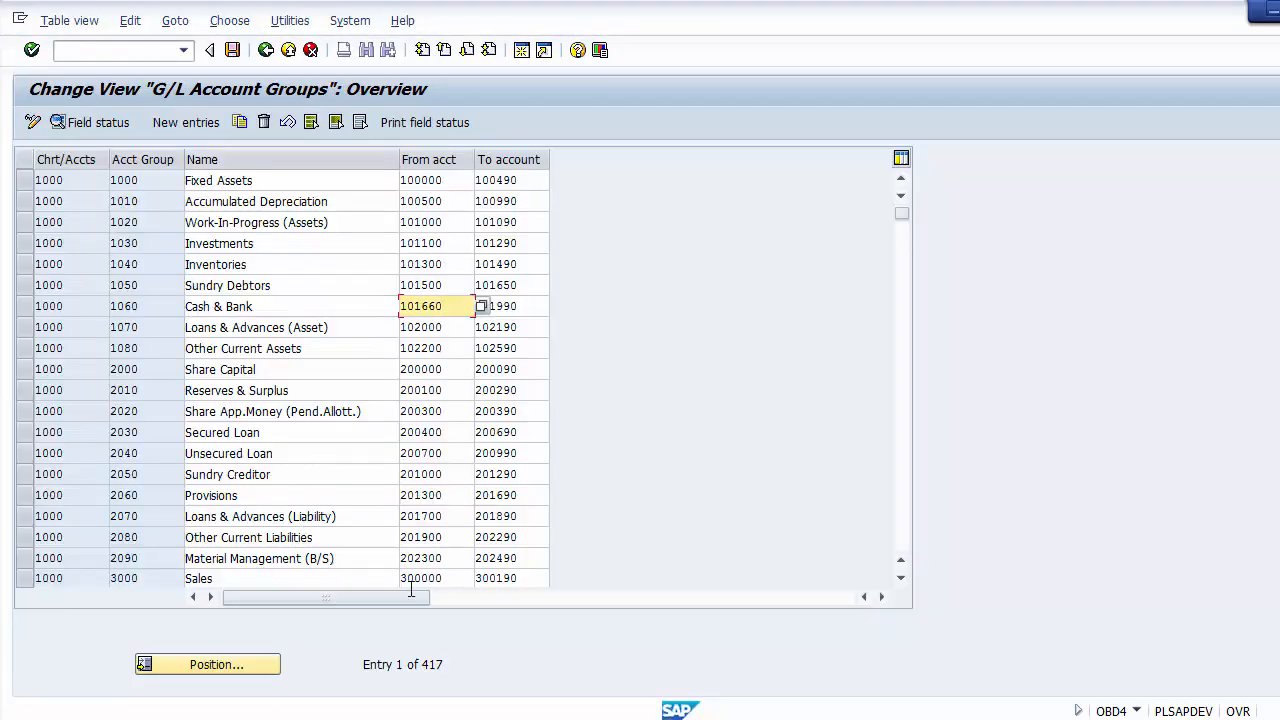
Step: Check the from and to account numbers of the Sales group in the G/L account groups overview (OBD4)
click(900, 578)
click(900, 578)
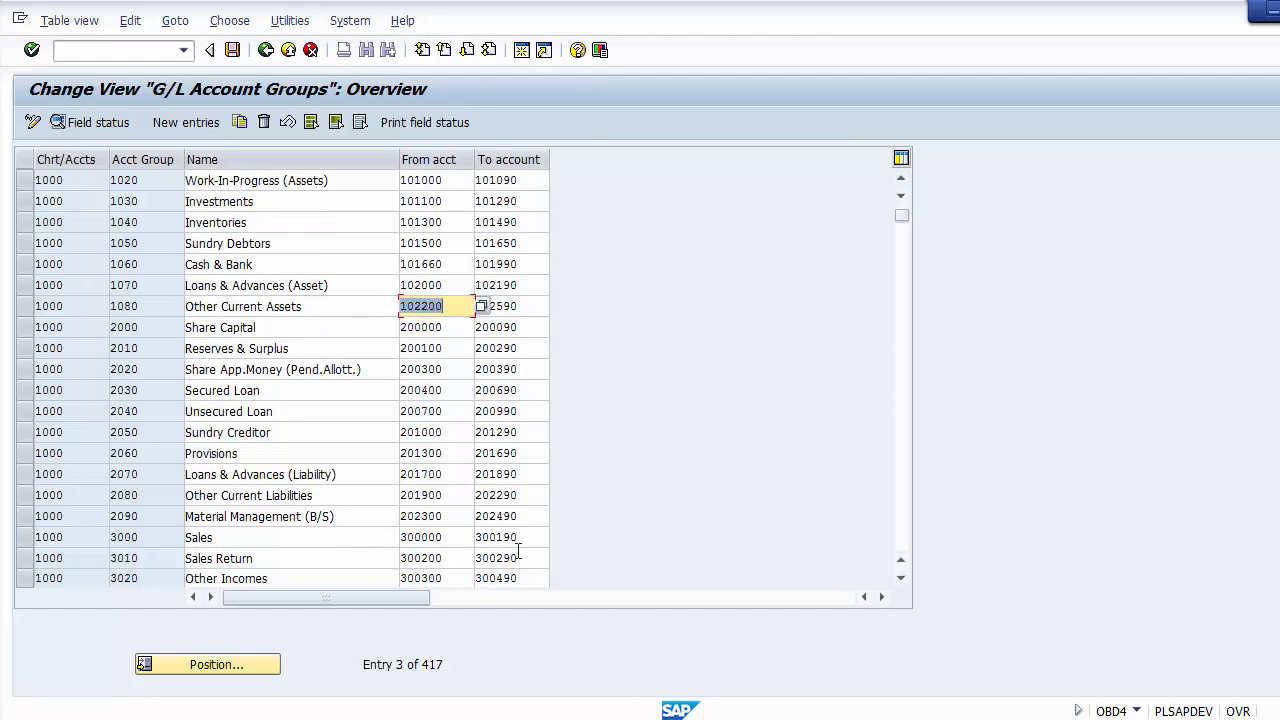
click(298, 537)
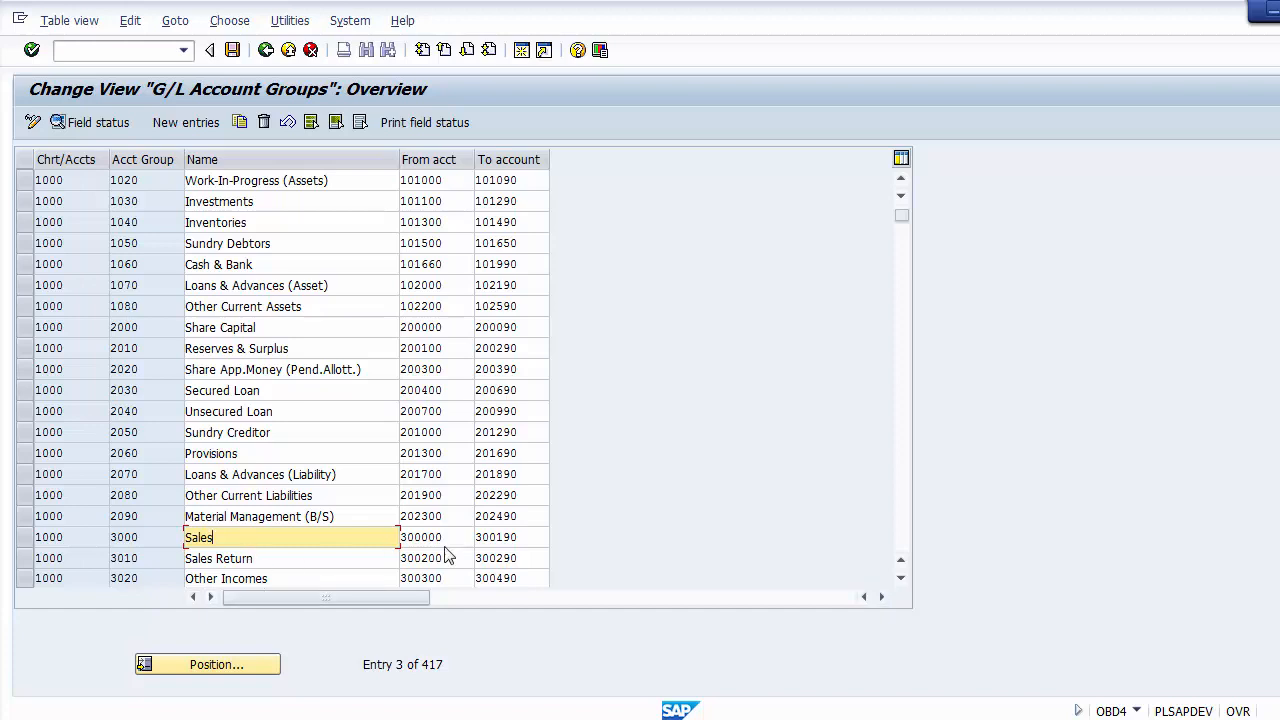
drag(237, 537, 180, 537)
click(466, 538)
click(390, 537)
click(460, 538)
click(506, 538)
click(466, 538)
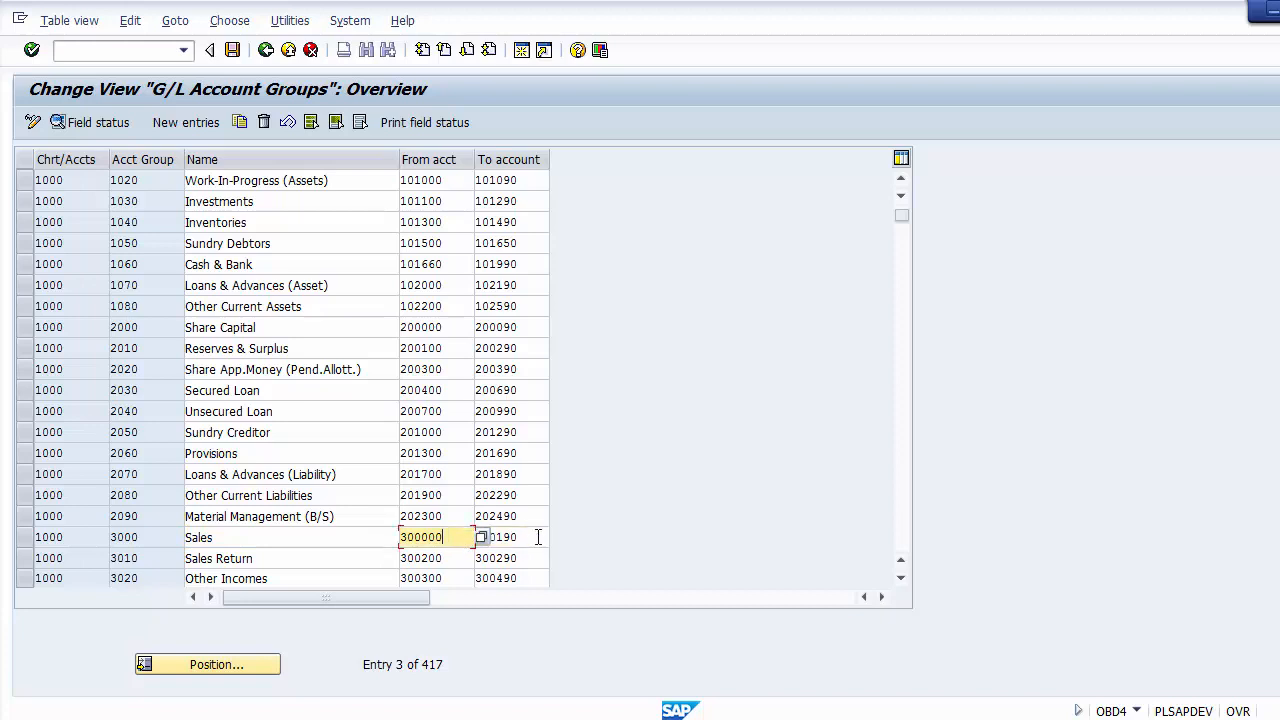
click(538, 538)
click(456, 538)
click(532, 537)
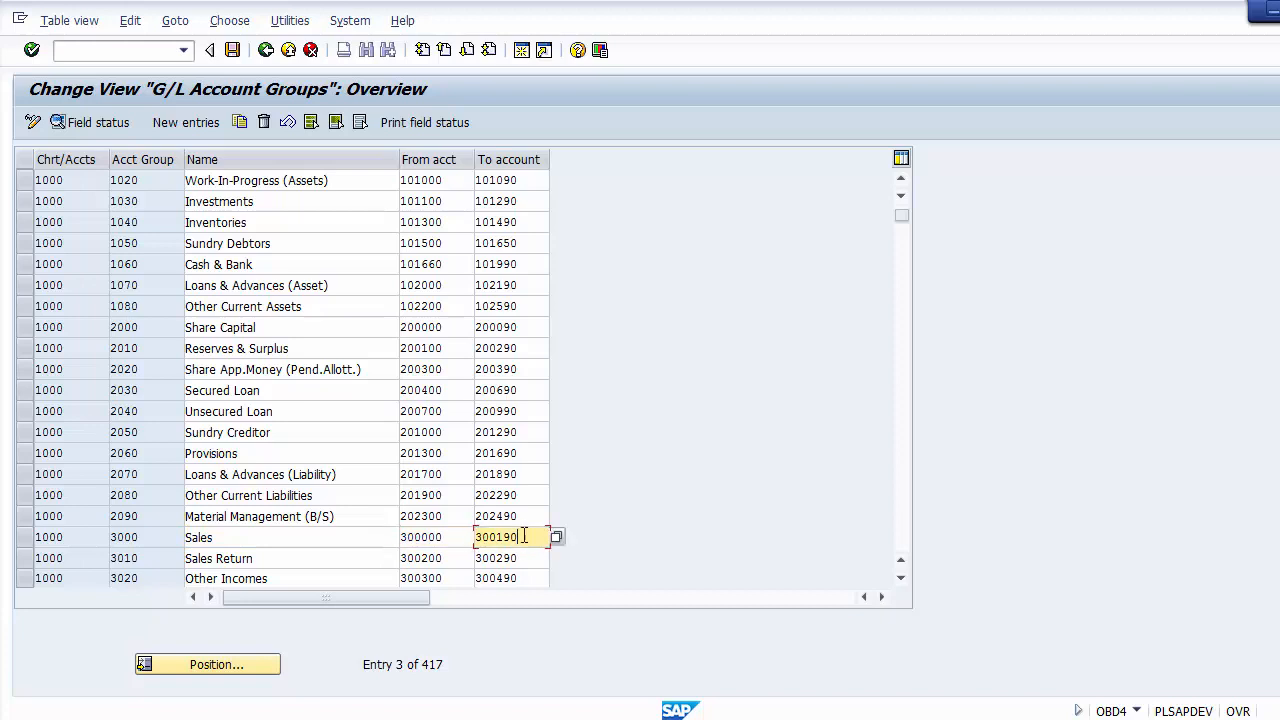
click(471, 537)
click(528, 537)
click(479, 537)
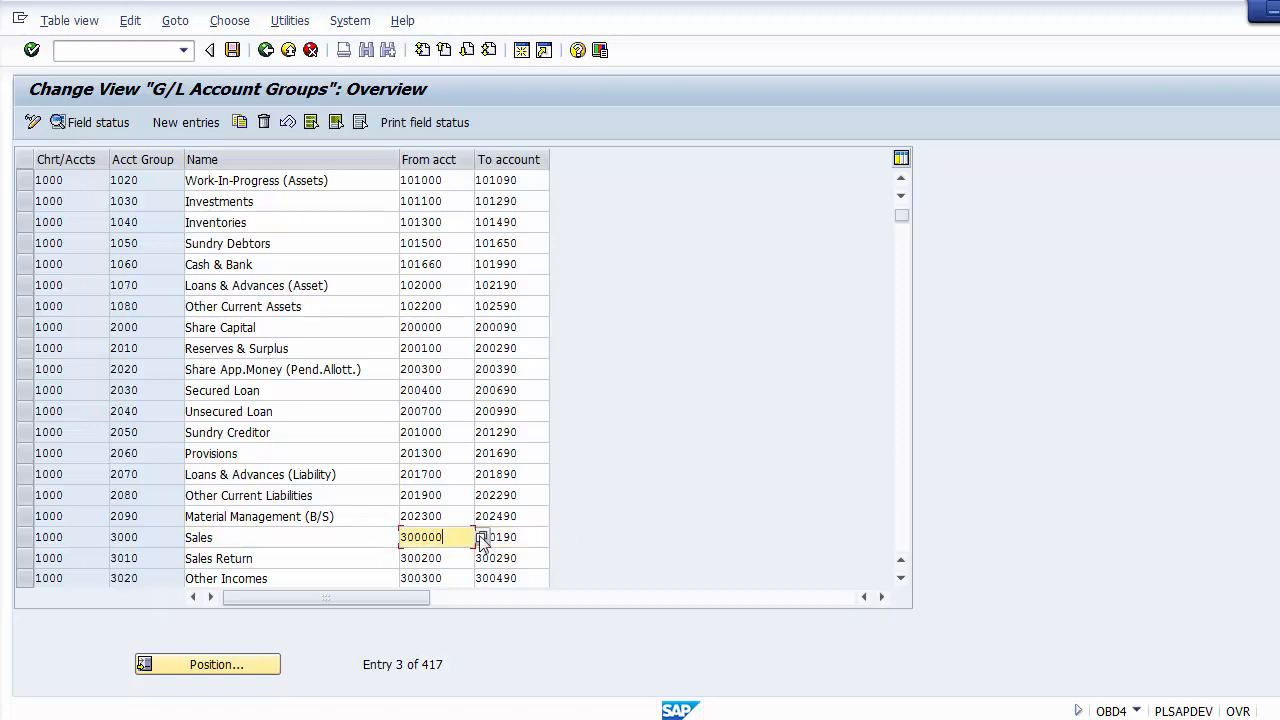
click(536, 539)
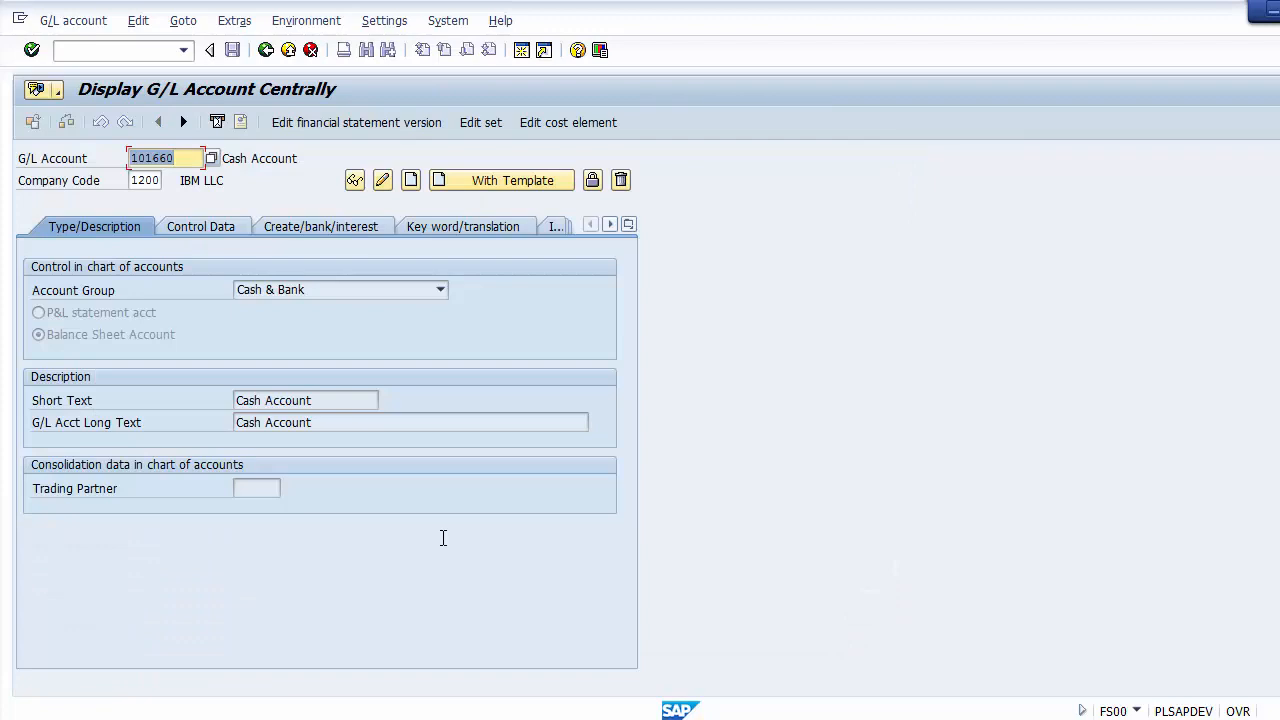
Step: Start creating G/L account 300000 in company code 1200 and assign it to the Sales account group
text(3)
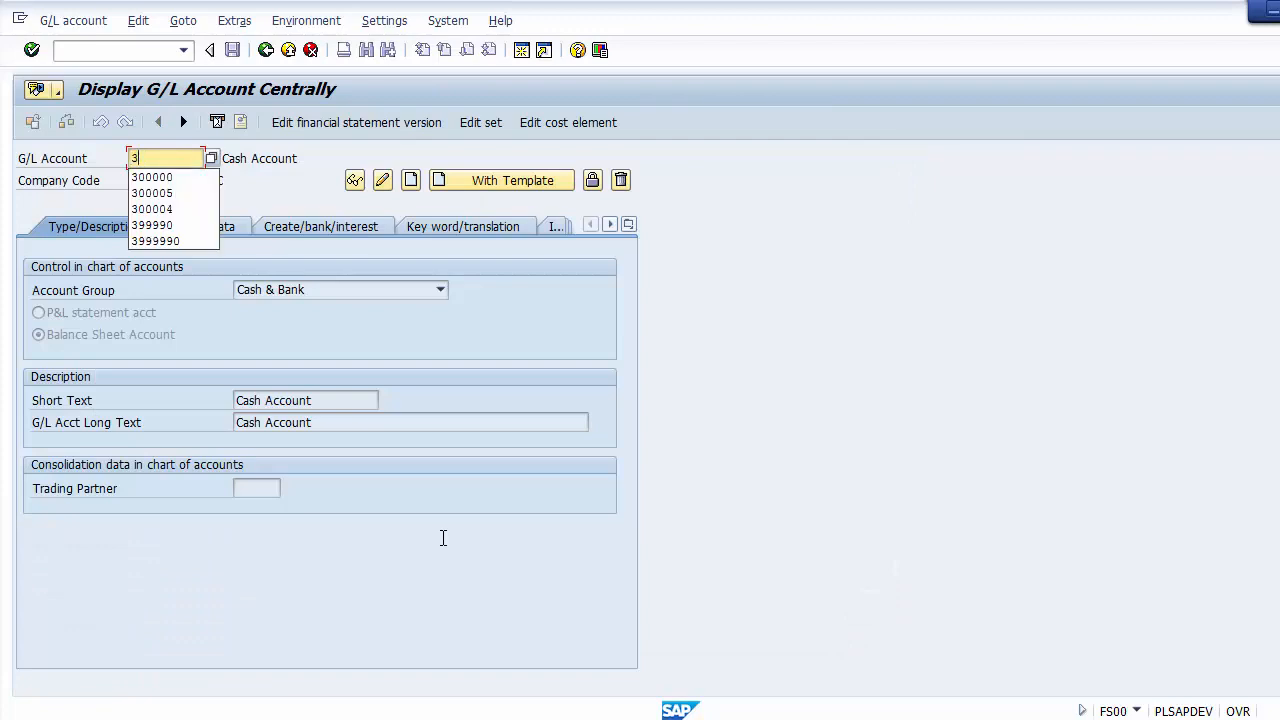
text(0000)
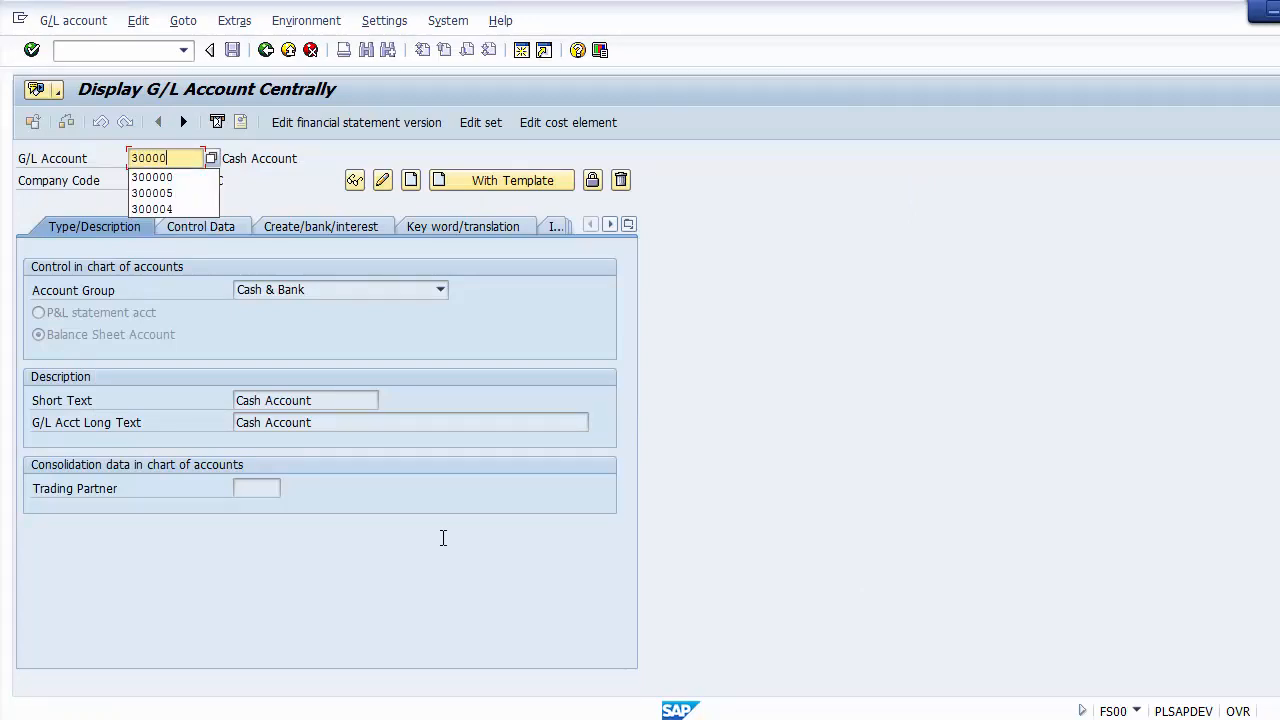
text(0)
key(Return)
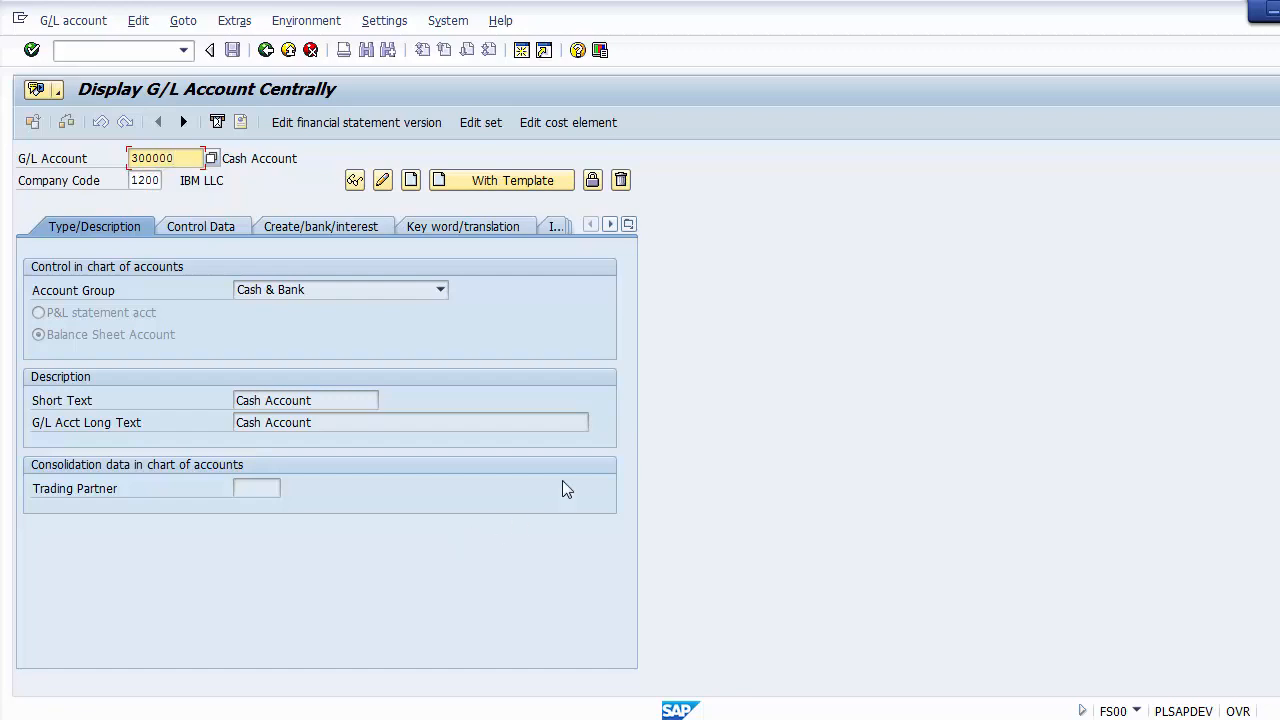
drag(182, 160, 128, 160)
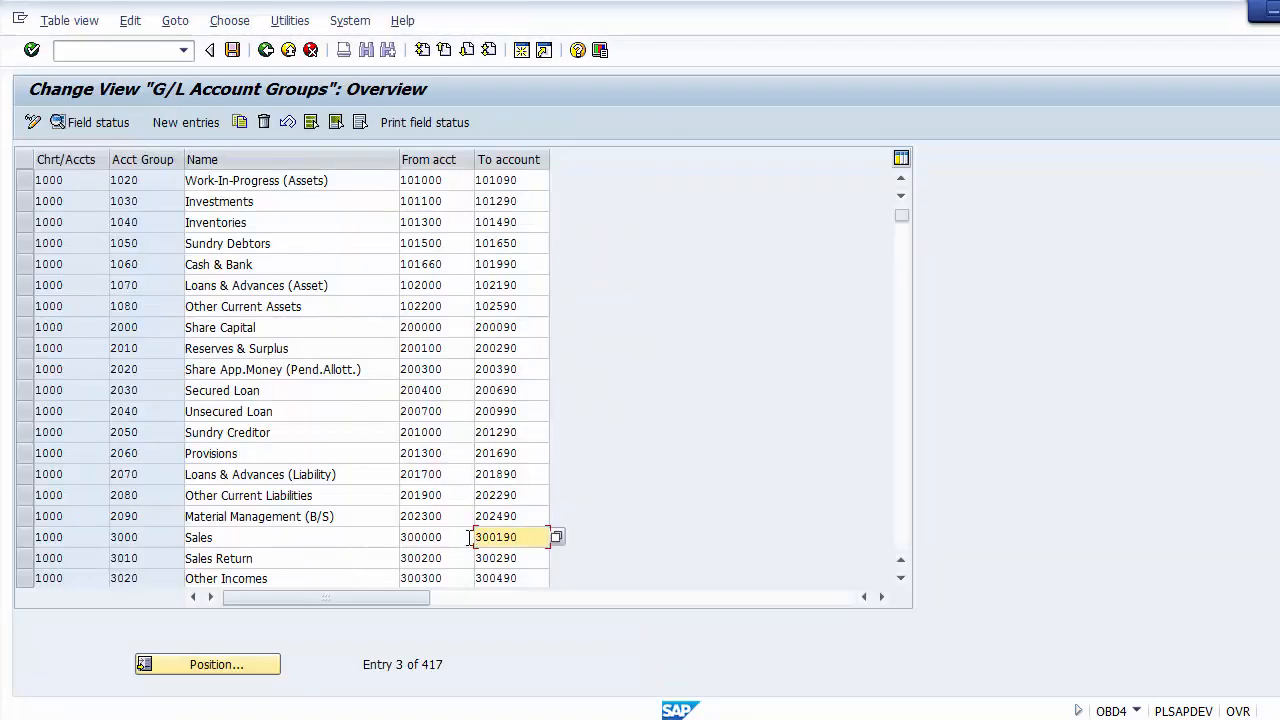
text(300000)
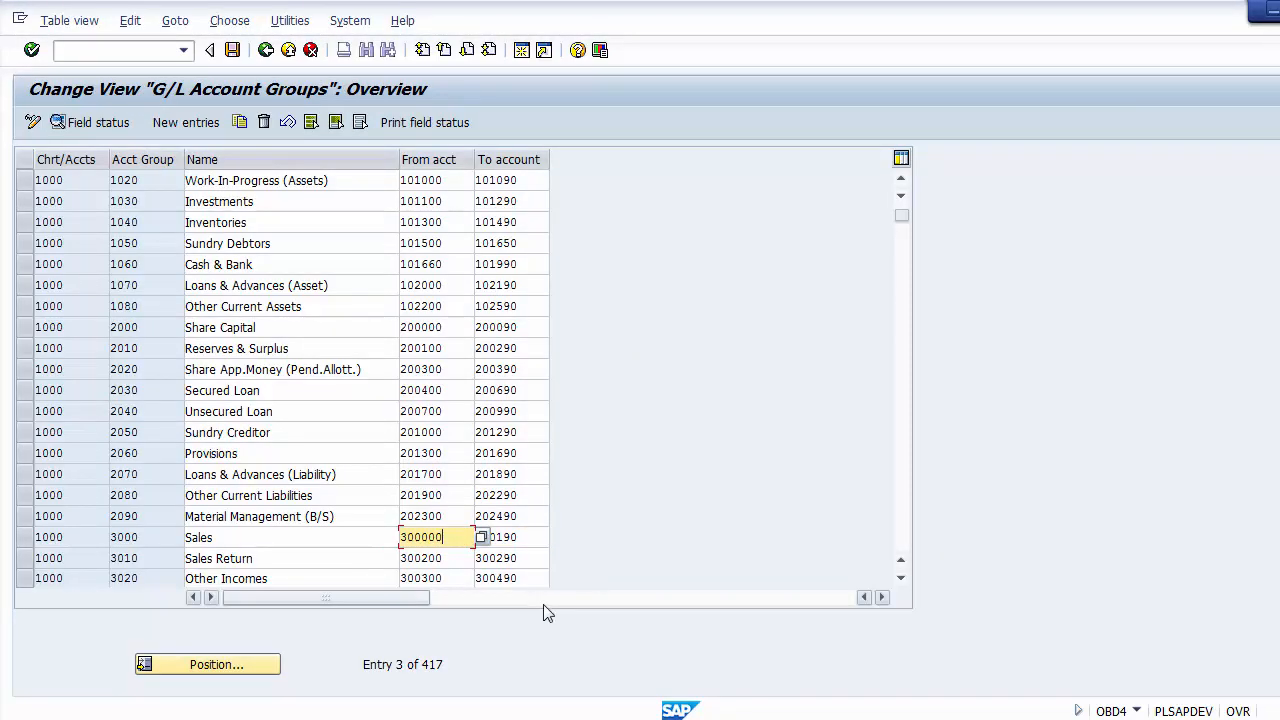
key(alt+Tab)
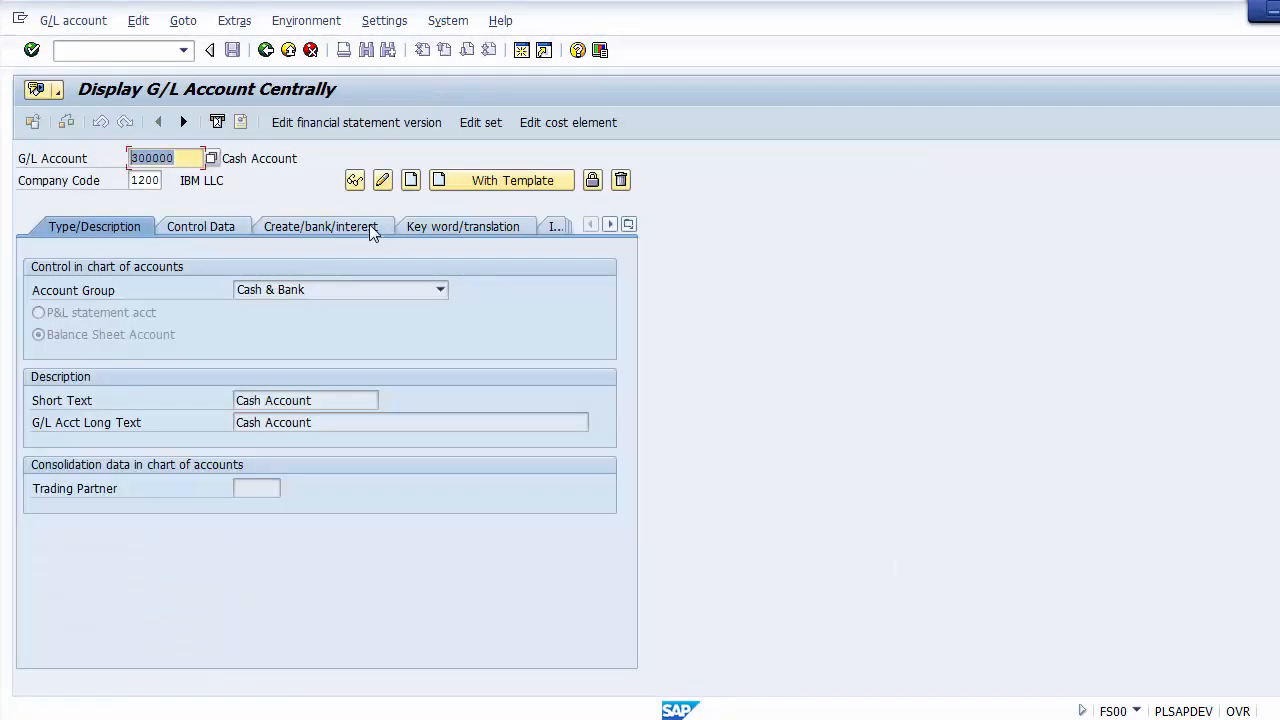
click(410, 182)
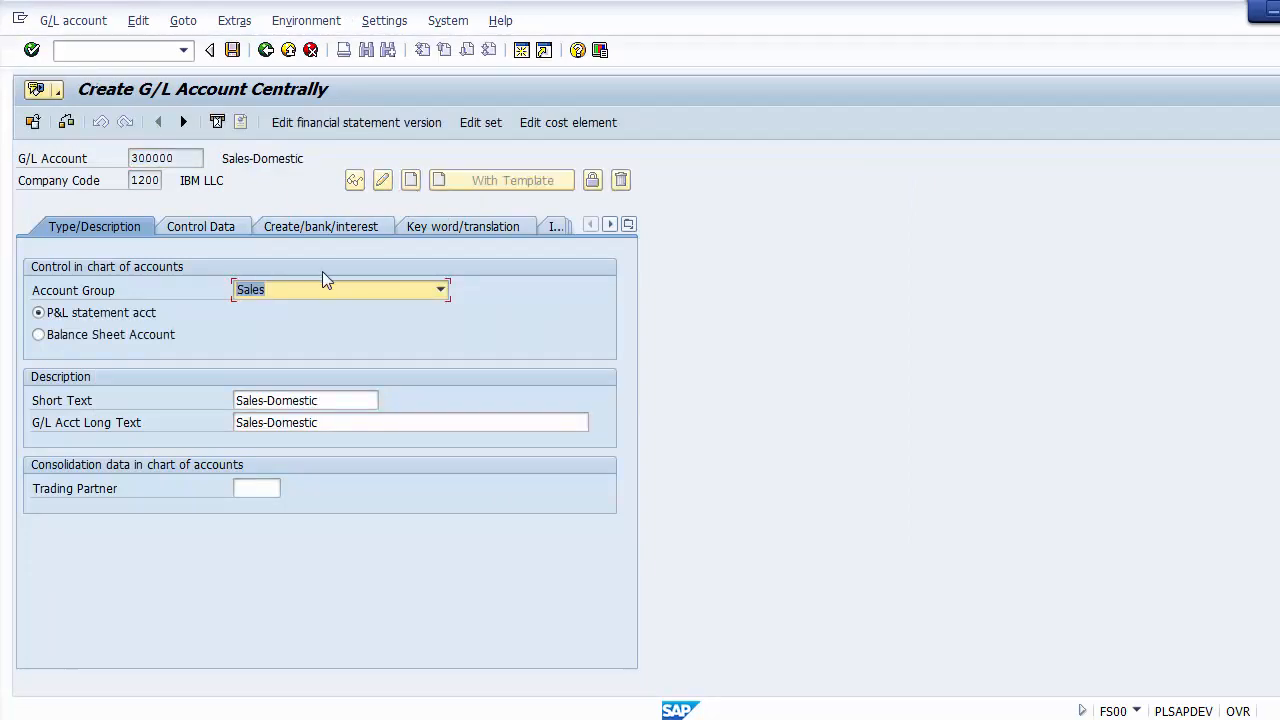
click(294, 291)
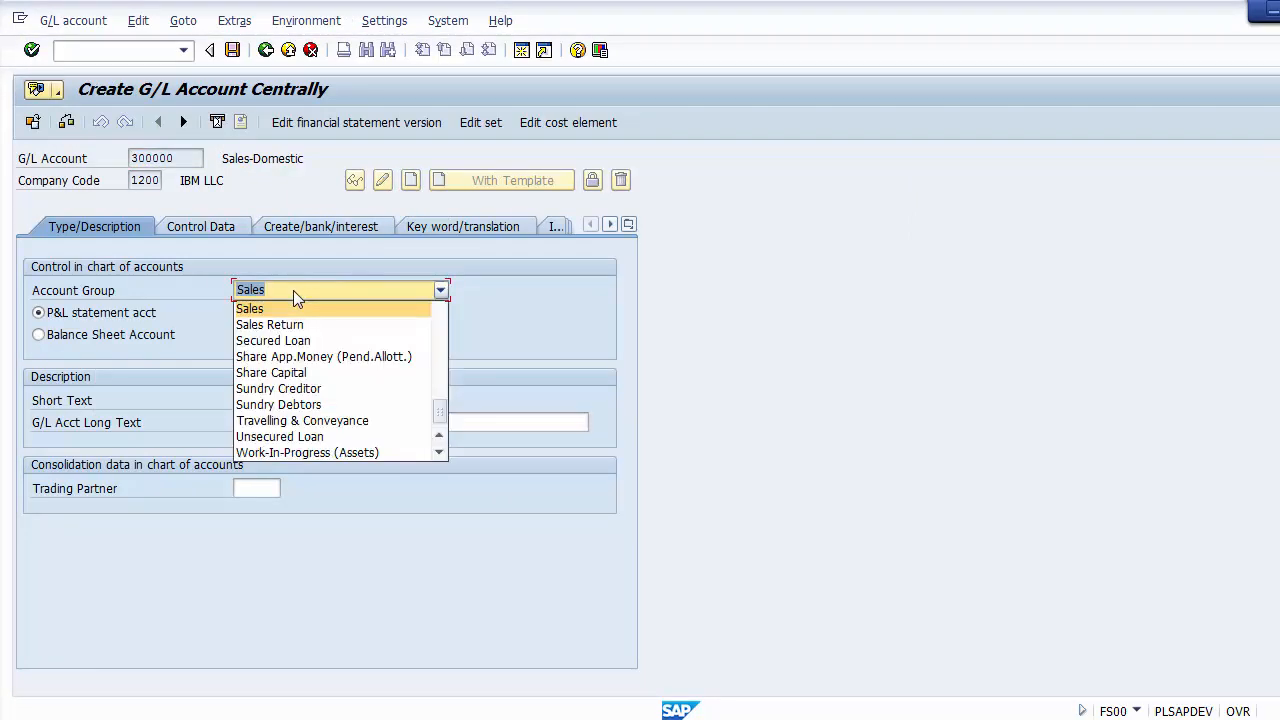
click(251, 310)
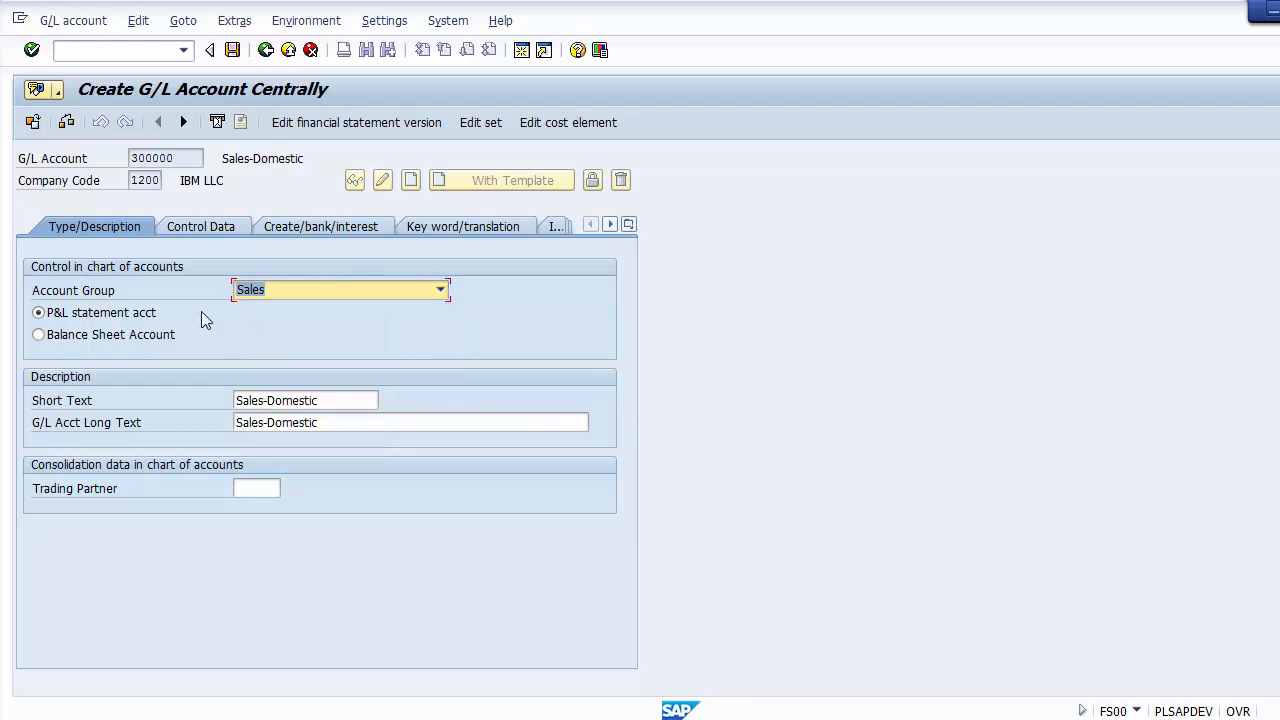
Step: Keep account 300000 as a P&L statement account and change its short text and long text to Sales Account
click(127, 316)
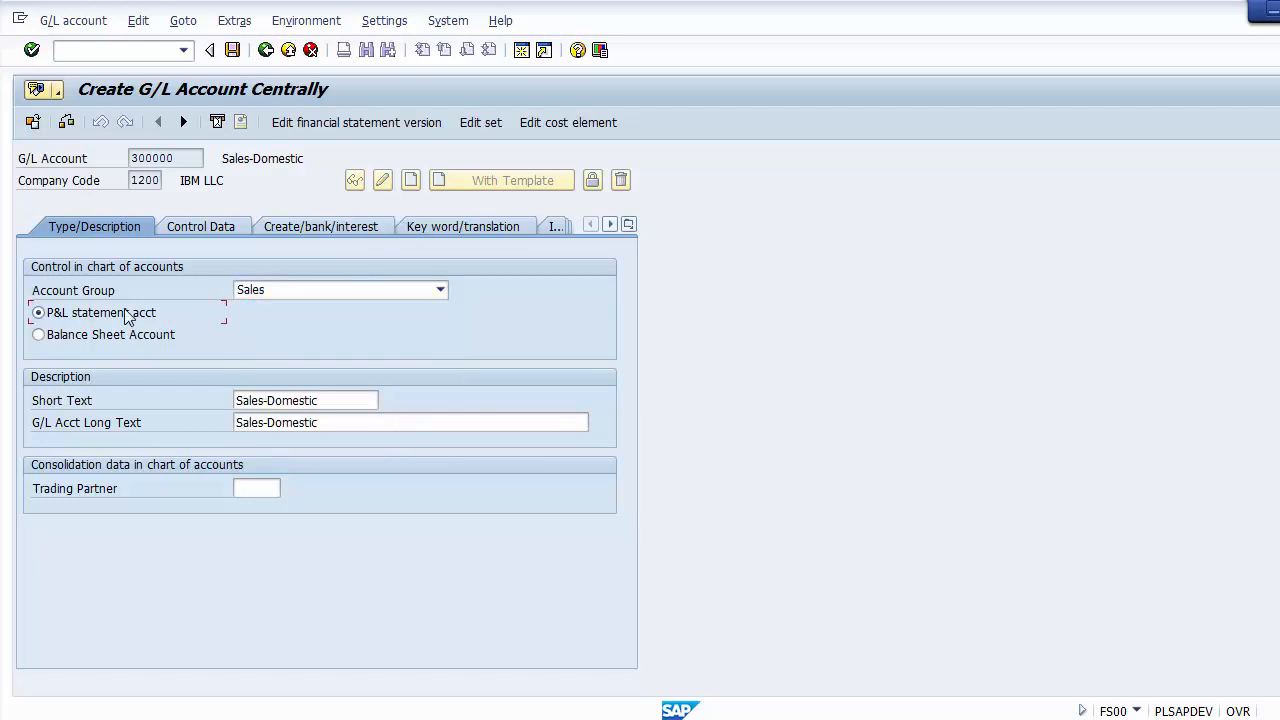
click(335, 402)
key(BackSpace)
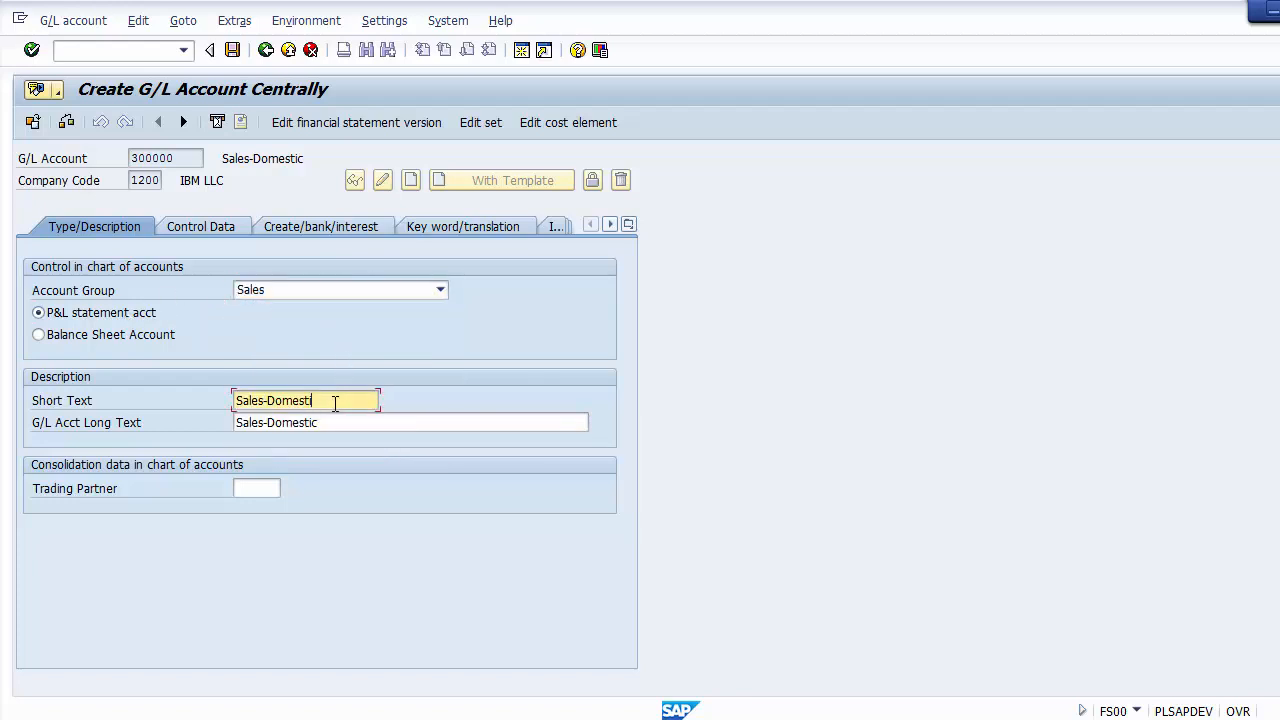
key(BackSpace)
key(BackSpace)
key(BackSpace)
key(BackSpace)
key(BackSpace)
key(BackSpace)
key(BackSpace)
key(BackSpace)
key(Tab)
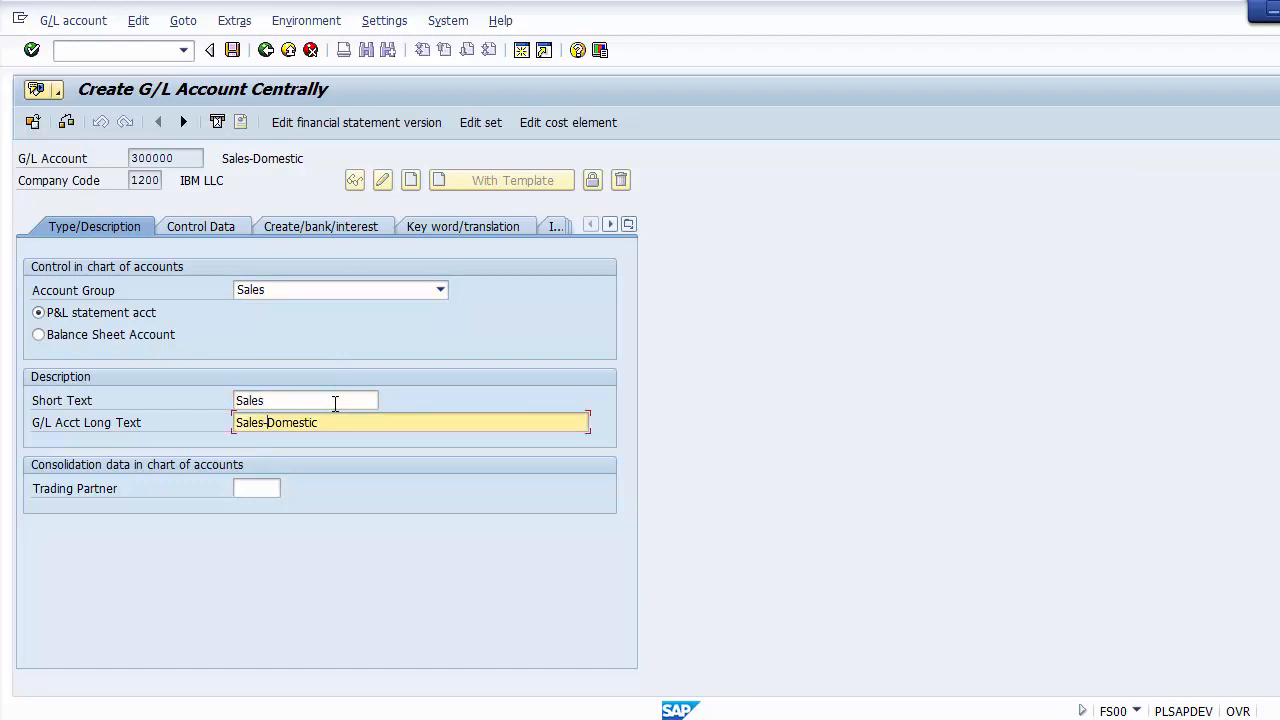
key(BackSpace)
key(BackSpace)
key(BackSpace)
key(BackSpace)
key(BackSpace)
key(BackSpace)
key(BackSpace)
key(BackSpace)
key(BackSpace)
click(322, 397)
text(A)
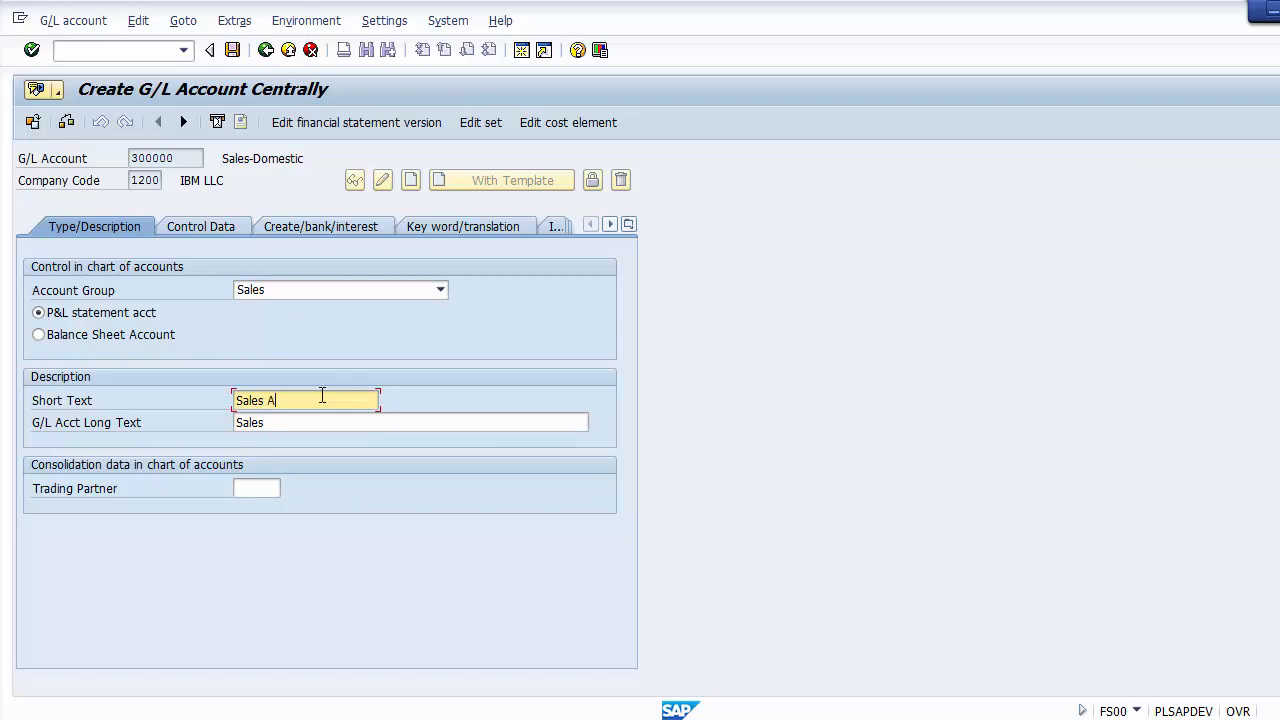
text(ccount)
key(Tab)
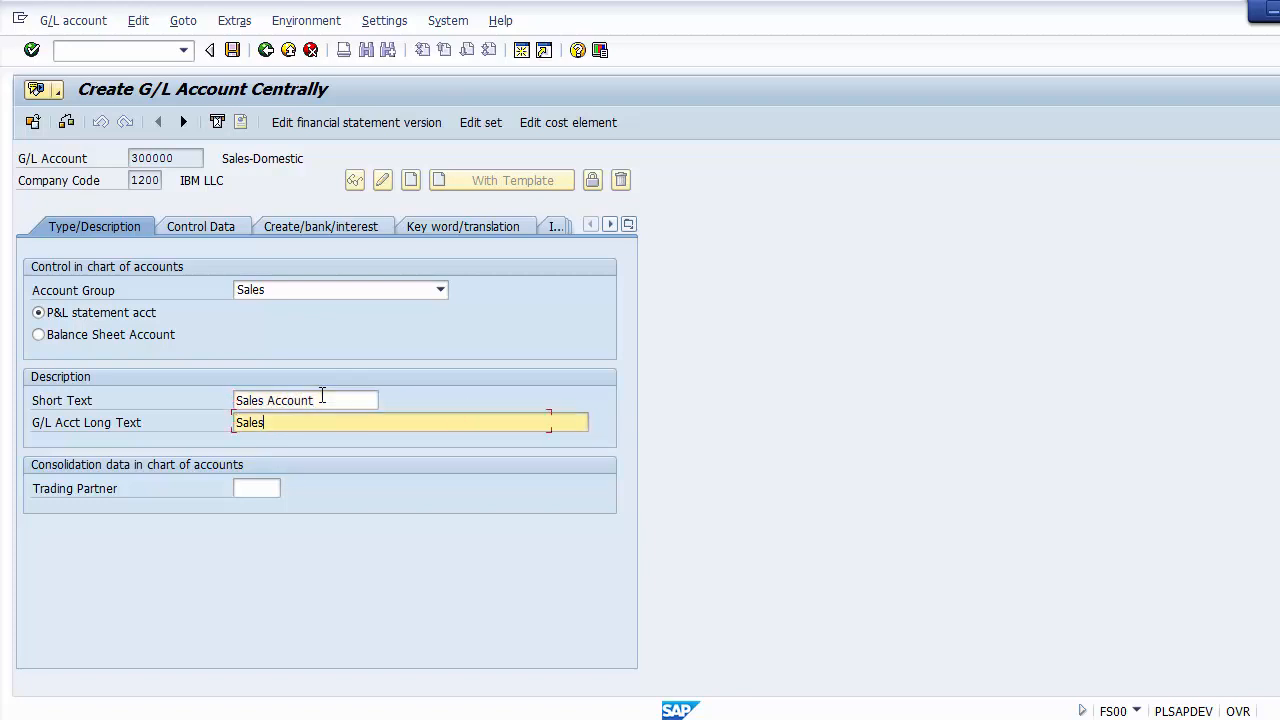
text(Account)
Step: In the account's control data, enable line item display and posting without tax allowed, and set the tax category to *
click(209, 226)
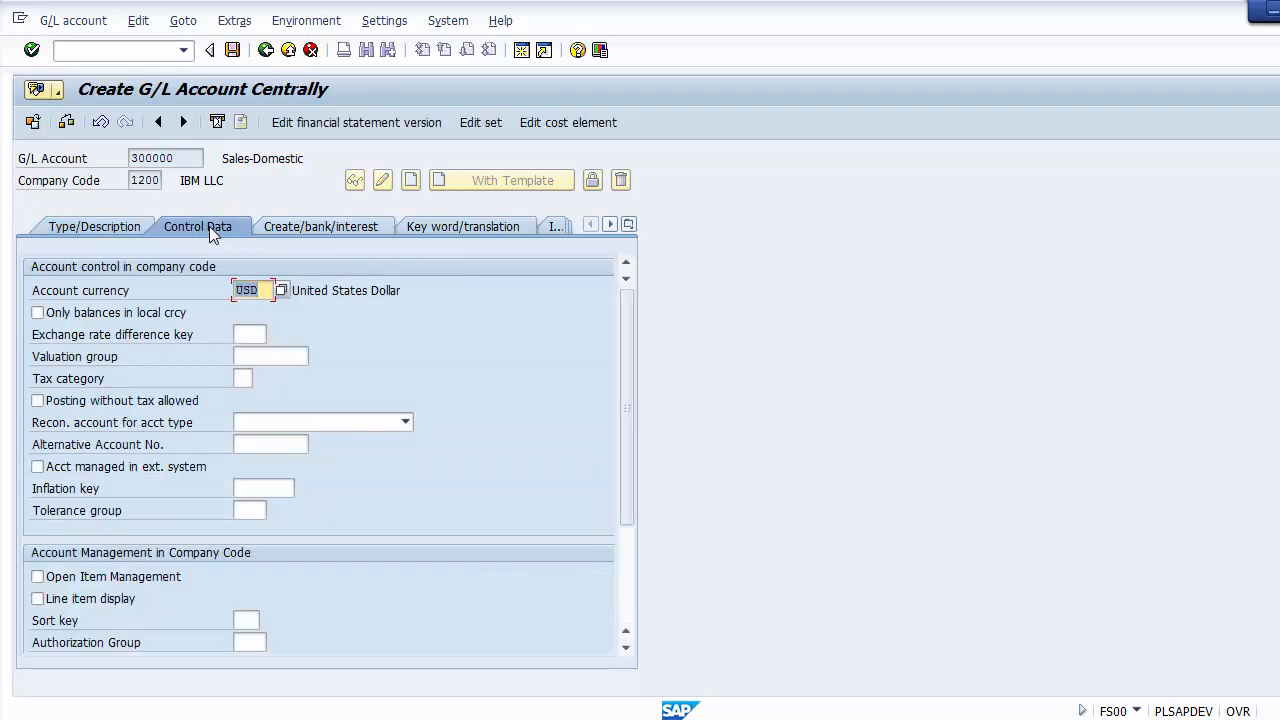
click(113, 598)
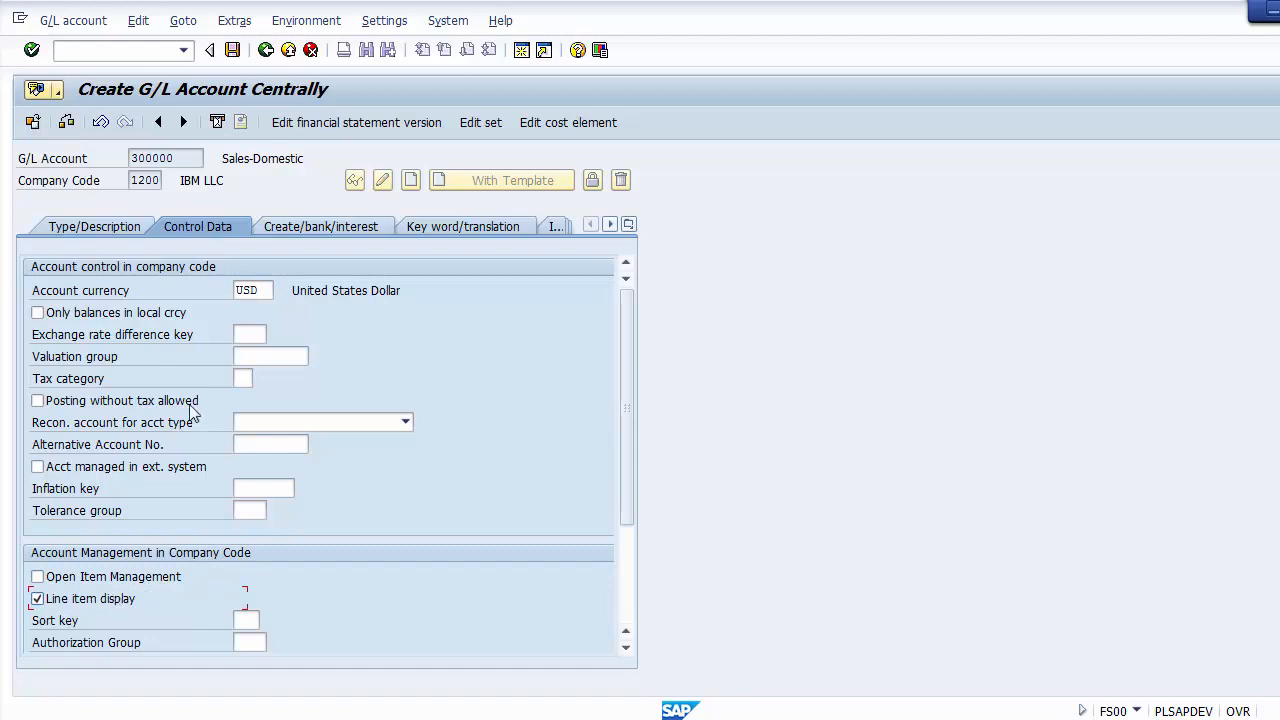
click(240, 380)
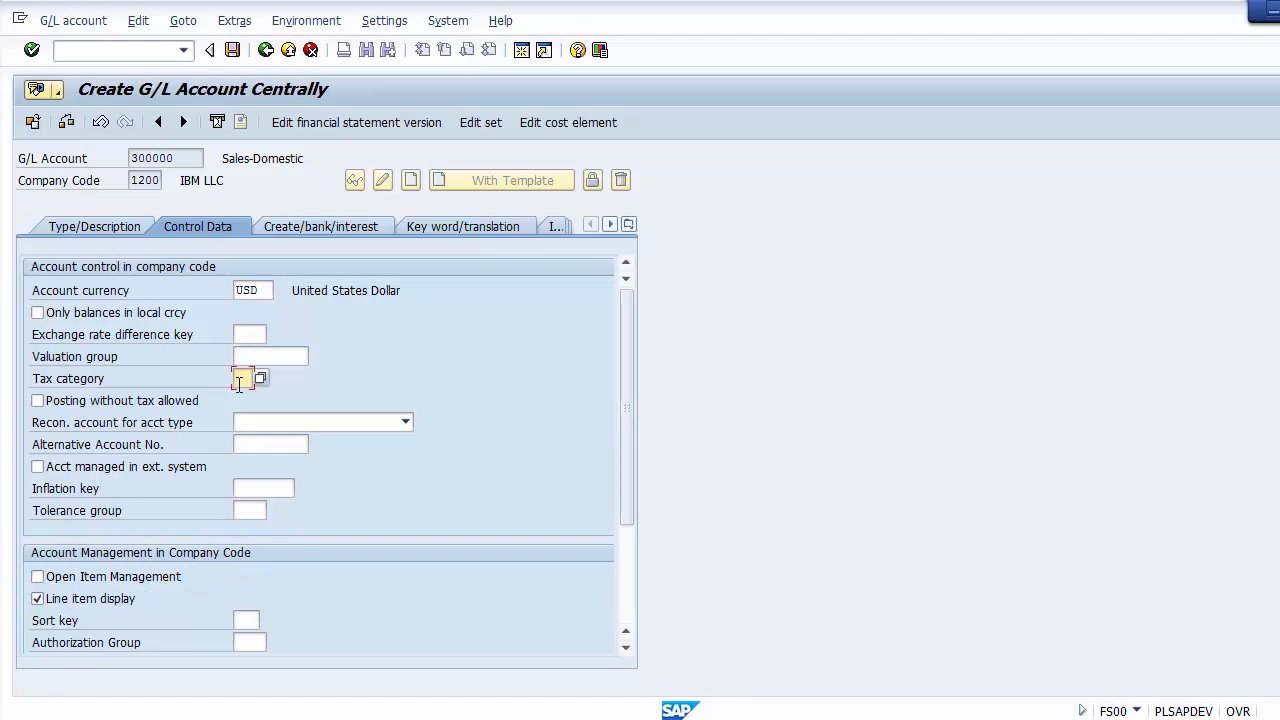
text(+)
key(Tab)
Step: Set the sales account's sort key to 001 and recheck the tax category and sort key entries
scroll(623, 478, down, 2)
click(248, 531)
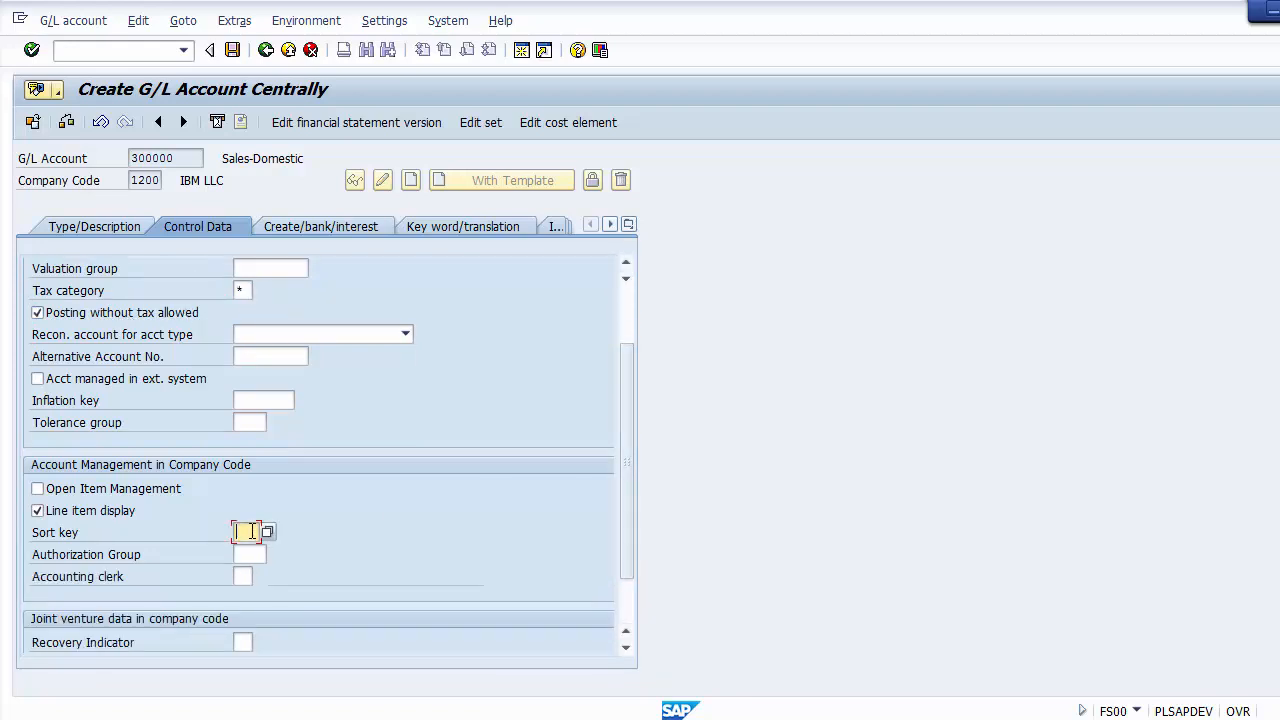
text(00)
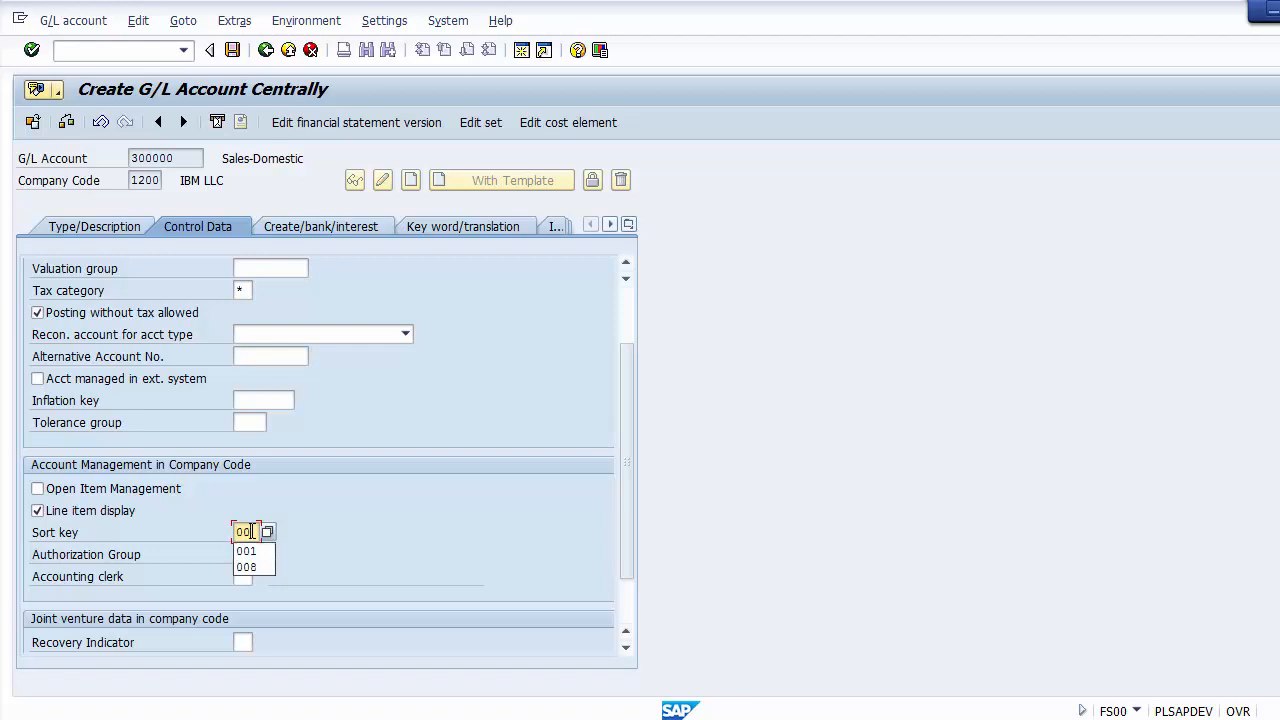
text(1)
click(403, 400)
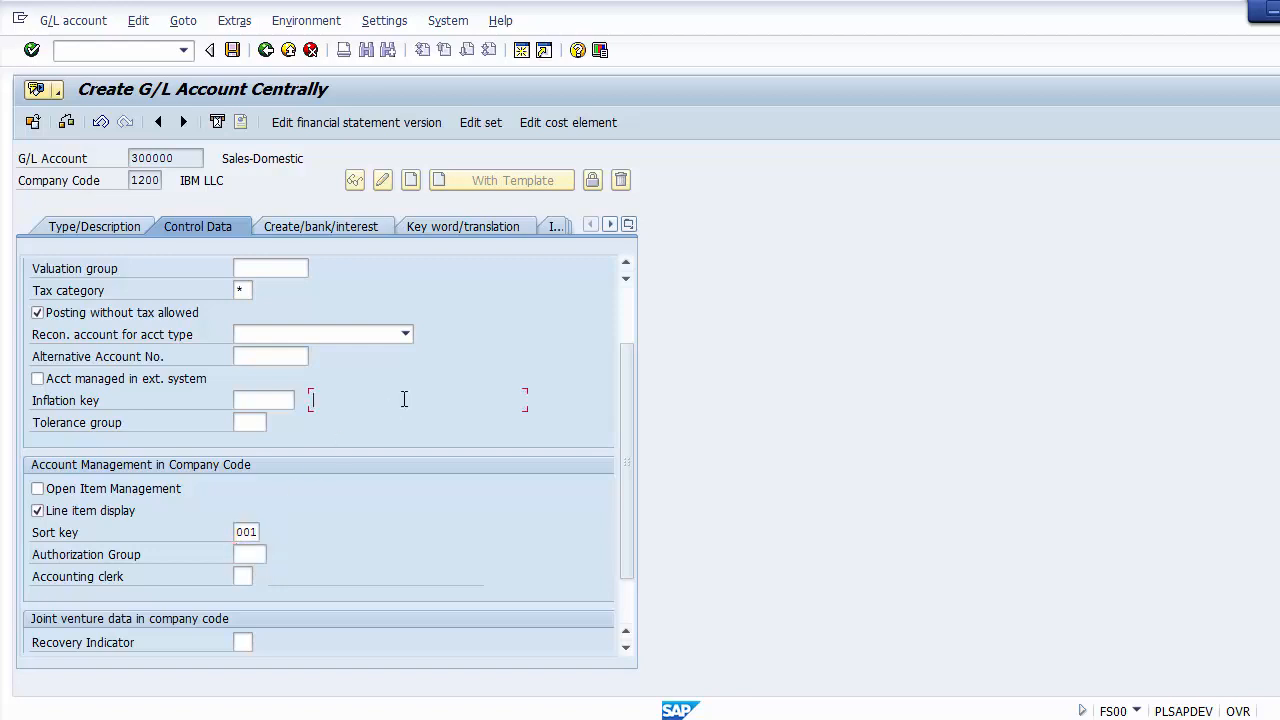
scroll(622, 482, up, 2)
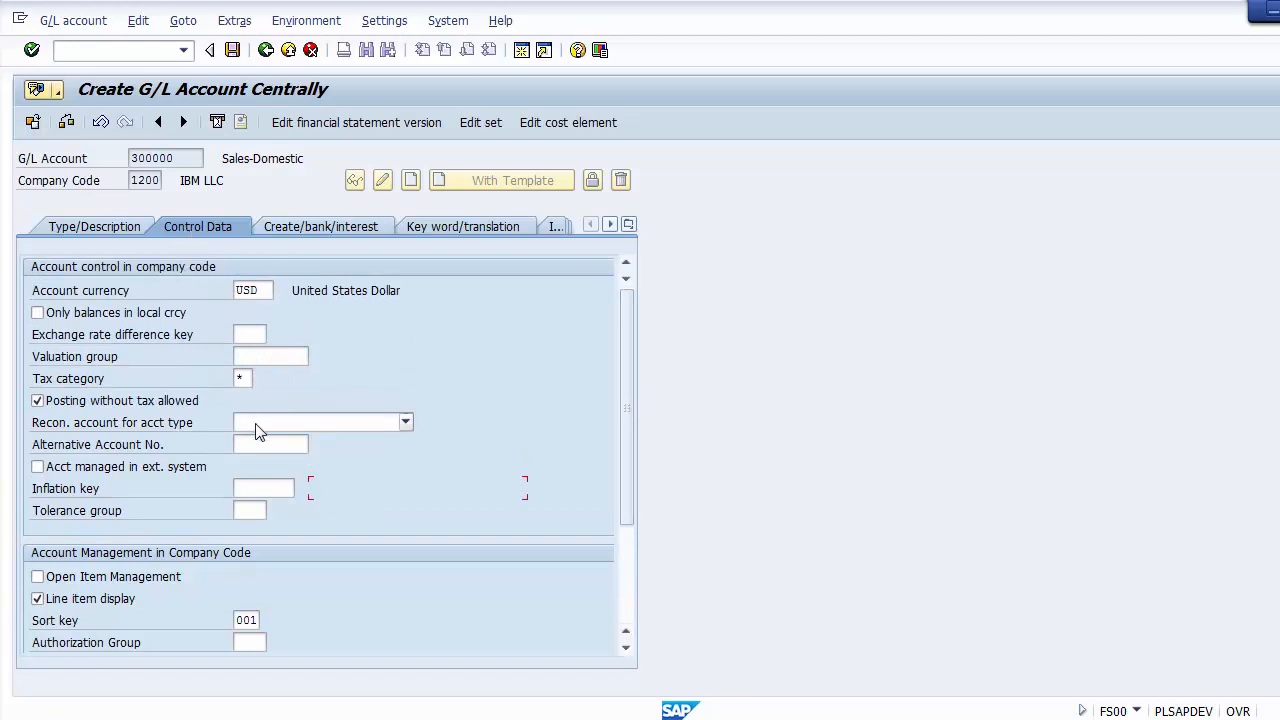
click(190, 380)
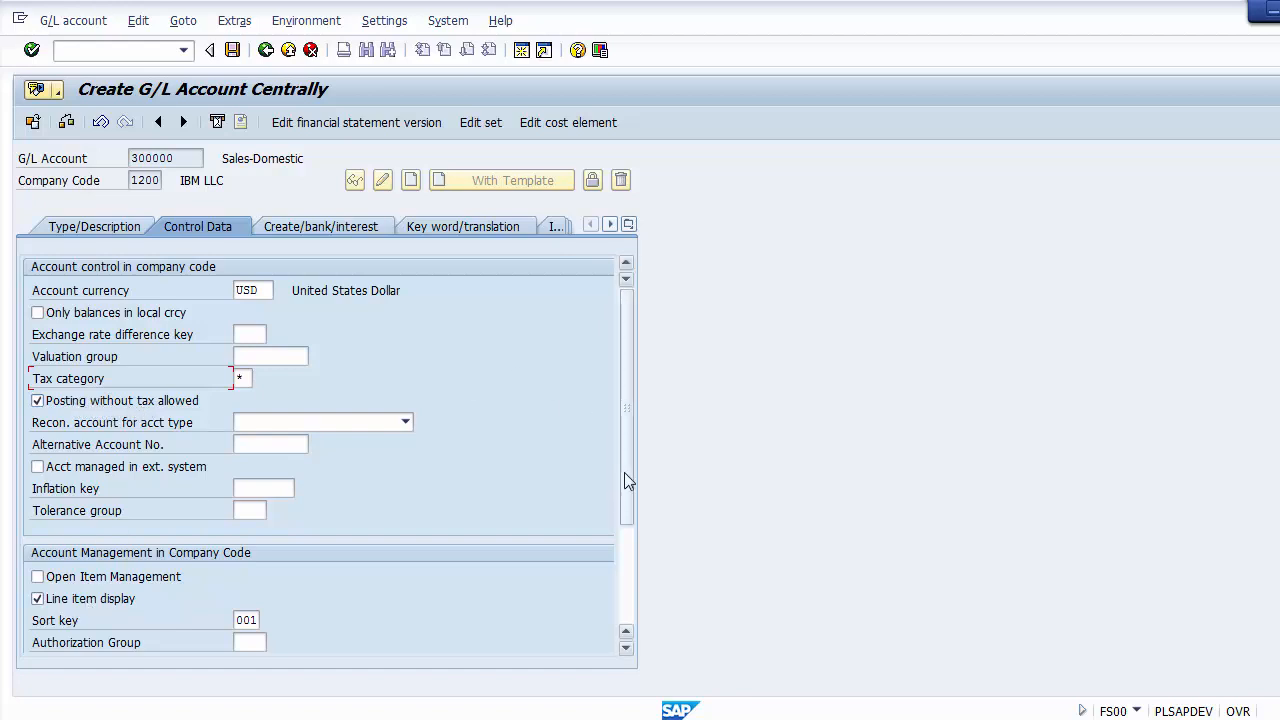
drag(624, 478, 624, 515)
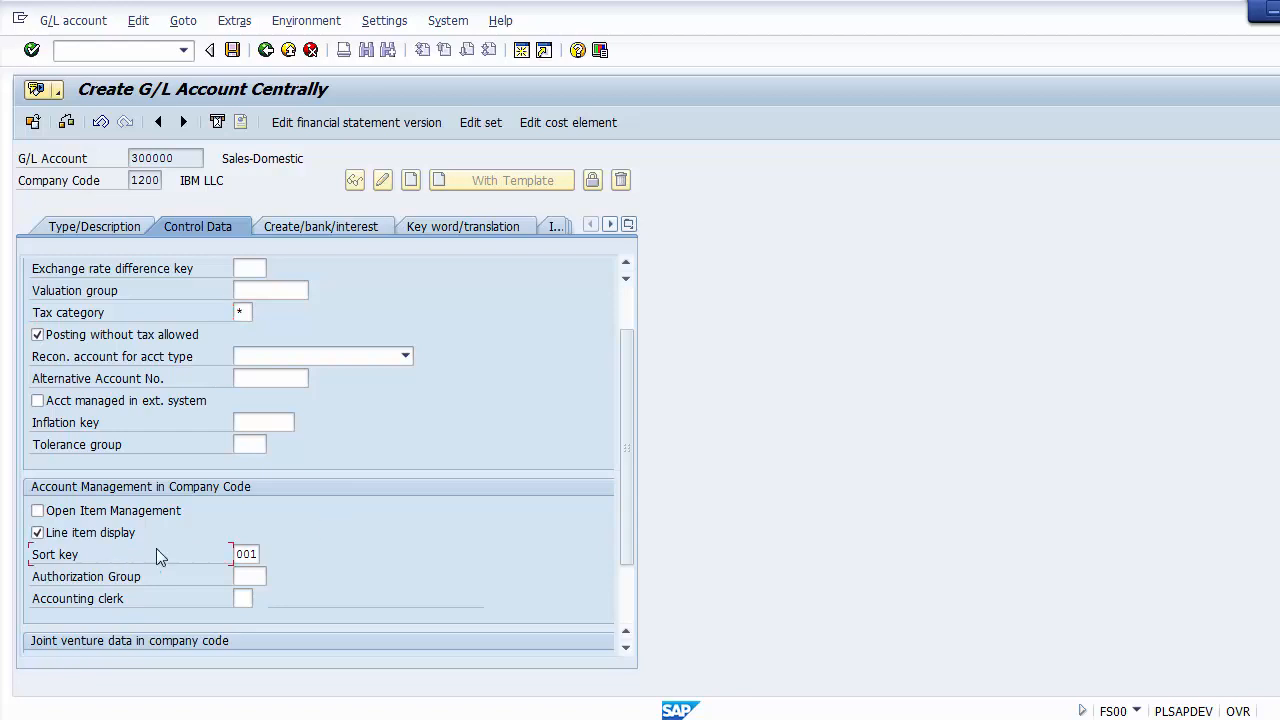
Step: Look through the available field status groups and assign G029 (Revenue accounts) to the sales account
click(312, 226)
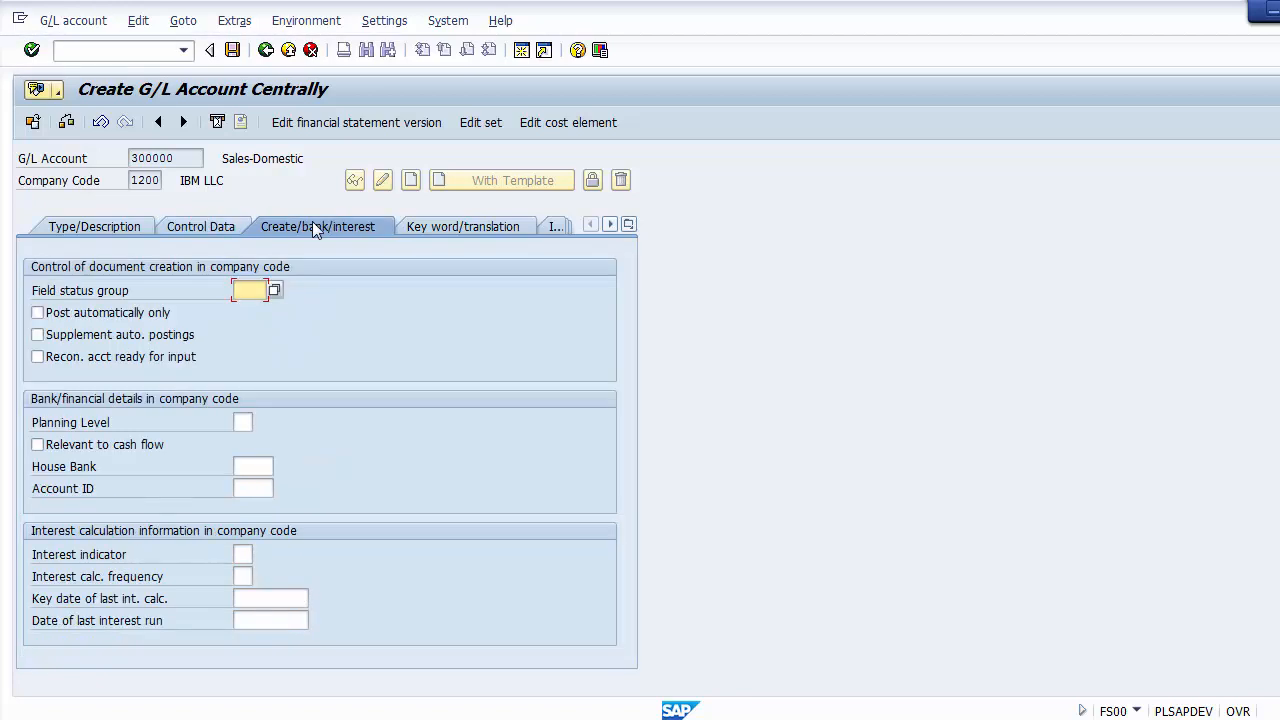
click(273, 292)
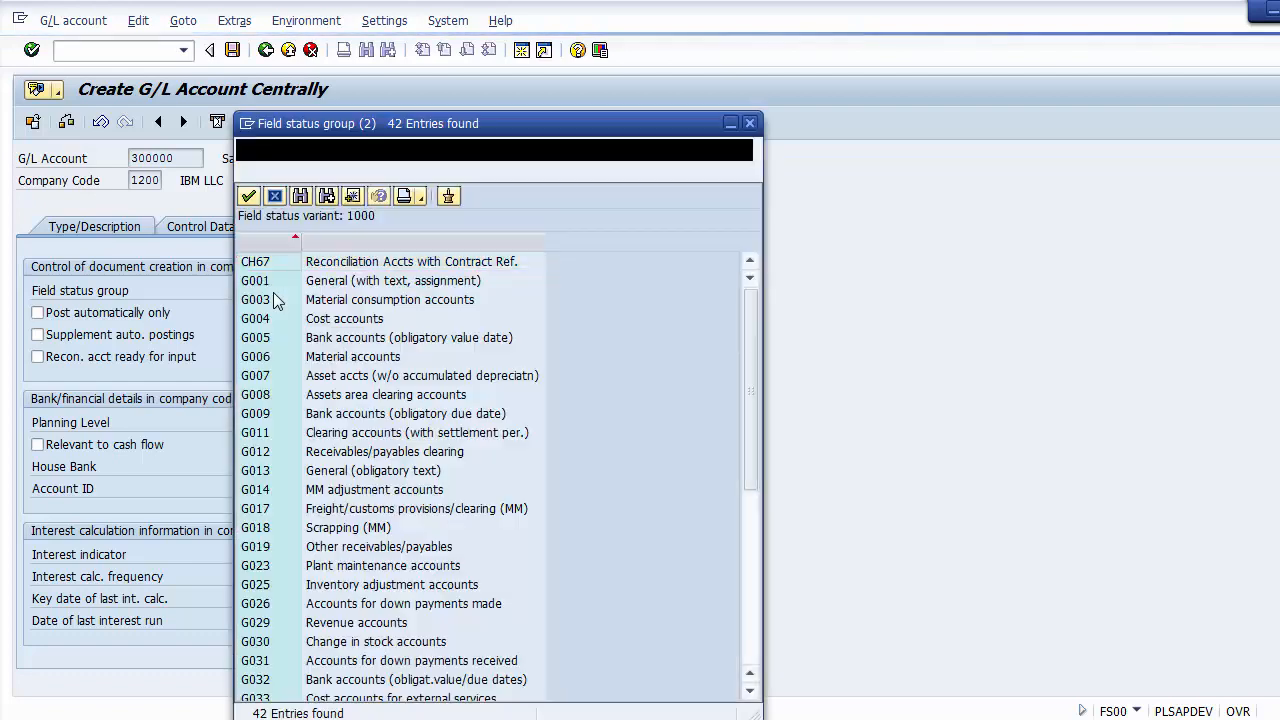
key(Down)
key(Down)
key(Down)
key(Down)
key(Down)
key(Down)
key(Down)
key(Down)
key(Down)
key(Down)
key(Down)
key(Down)
key(Down)
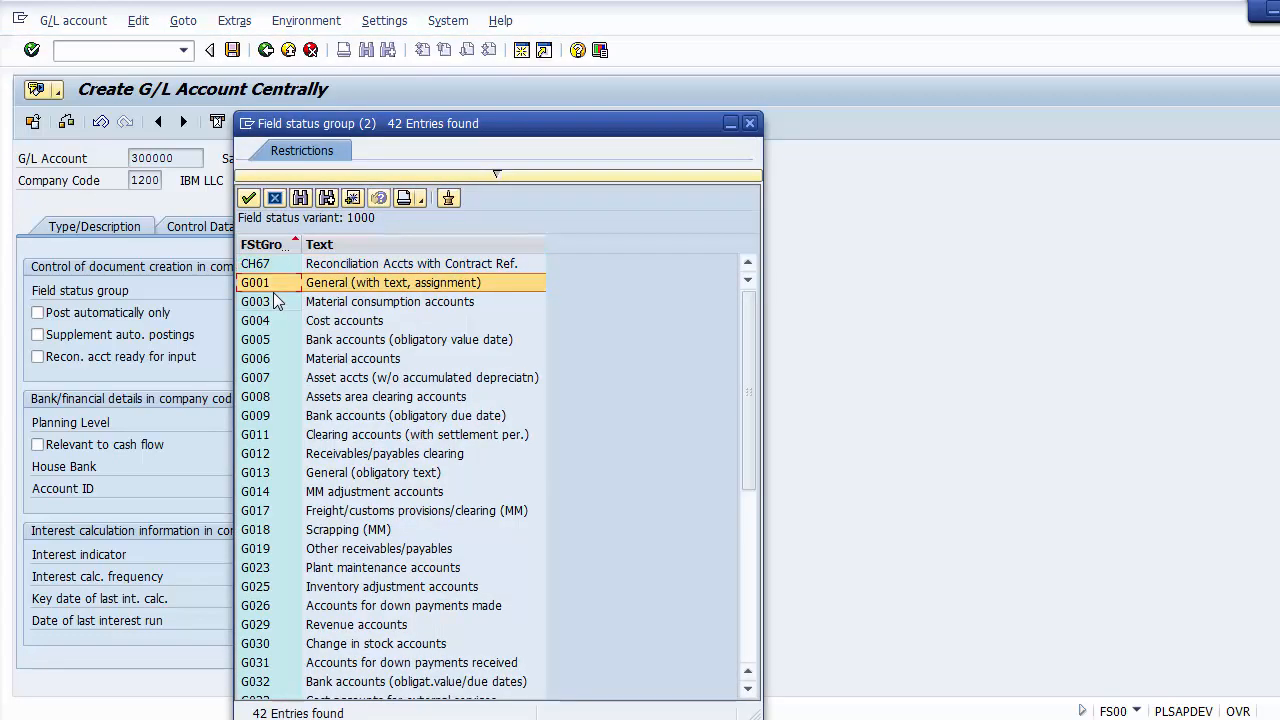
key(Down)
key(Down)
key(Down)
key(Down)
key(Down)
key(Down)
key(Down)
key(Down)
key(Down)
key(Down)
key(Down)
key(Down)
key(Down)
key(Down)
key(Down)
key(Down)
key(Down)
key(Down)
key(Down)
key(Down)
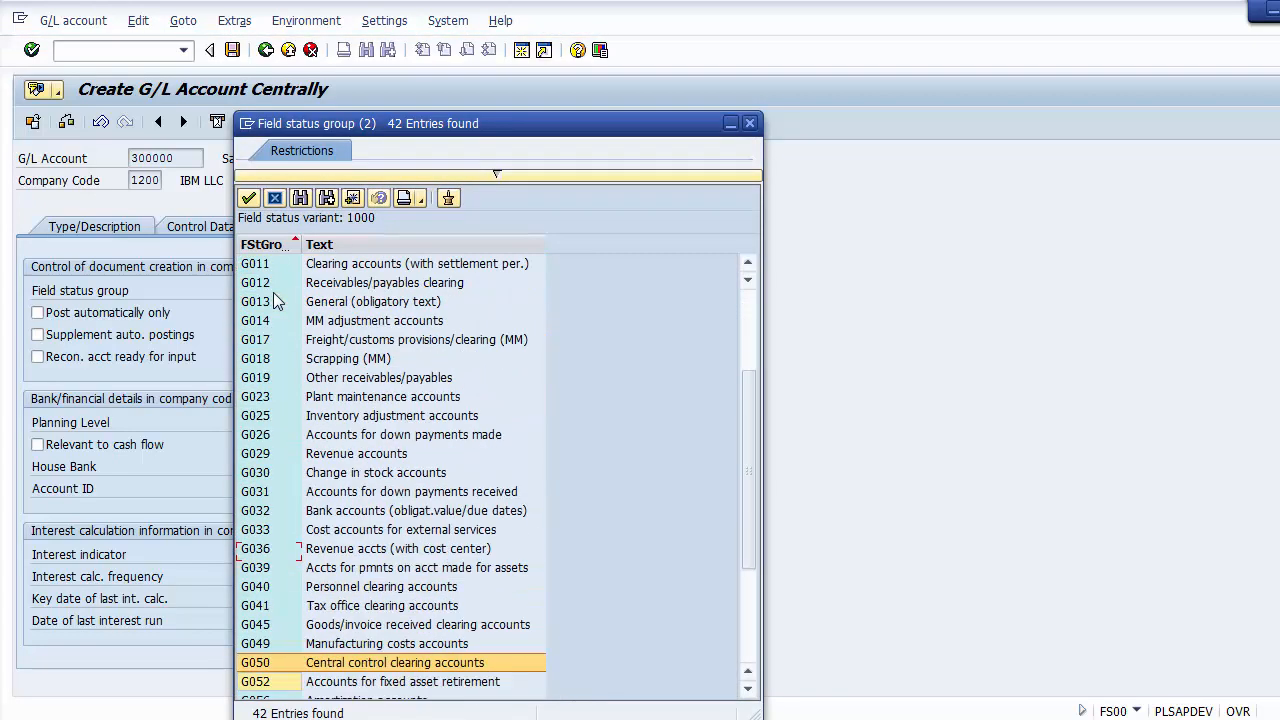
key(Up)
key(Up)
key(Up)
key(Up)
key(Up)
key(Up)
key(Up)
key(Up)
key(Up)
key(Up)
key(Up)
key(Up)
key(Up)
key(Up)
key(Up)
key(Up)
key(Up)
key(Up)
key(Up)
key(Up)
key(Up)
key(Up)
key(Up)
key(Up)
key(Up)
key(Up)
key(Up)
key(Up)
key(Up)
key(Up)
key(Up)
key(Up)
key(Up)
key(Up)
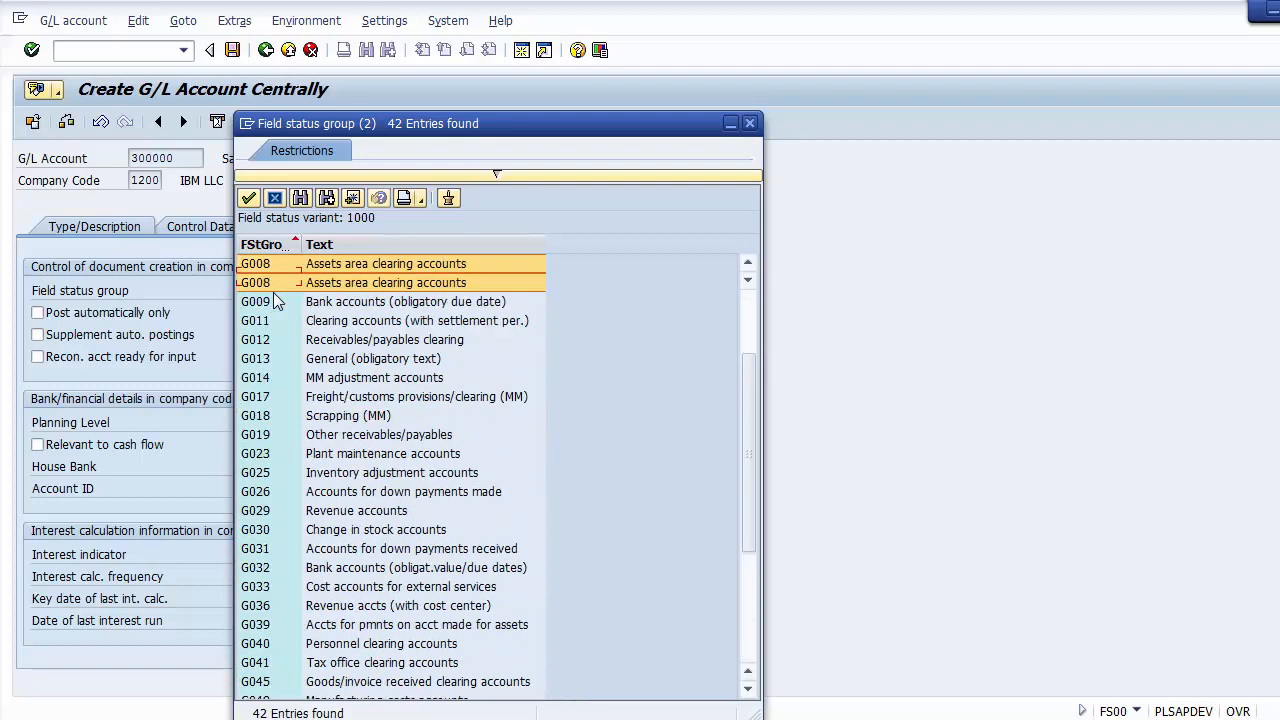
key(Down)
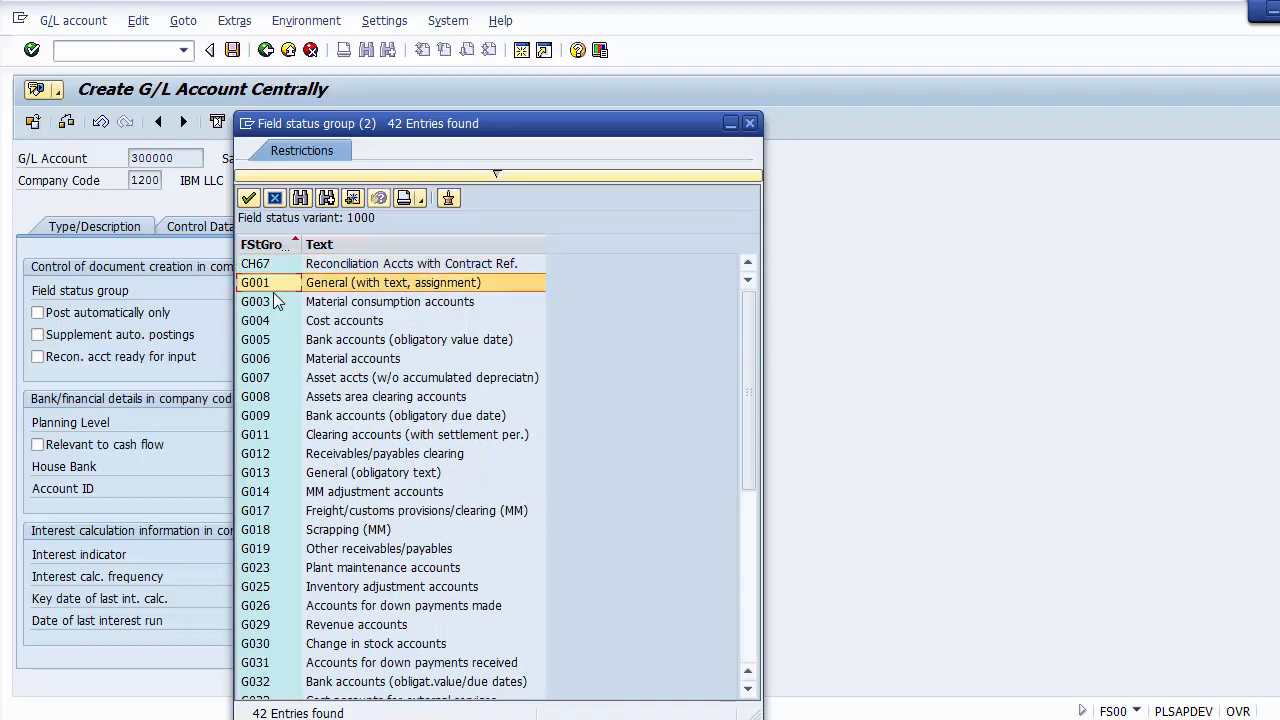
key(Down)
key(Down)
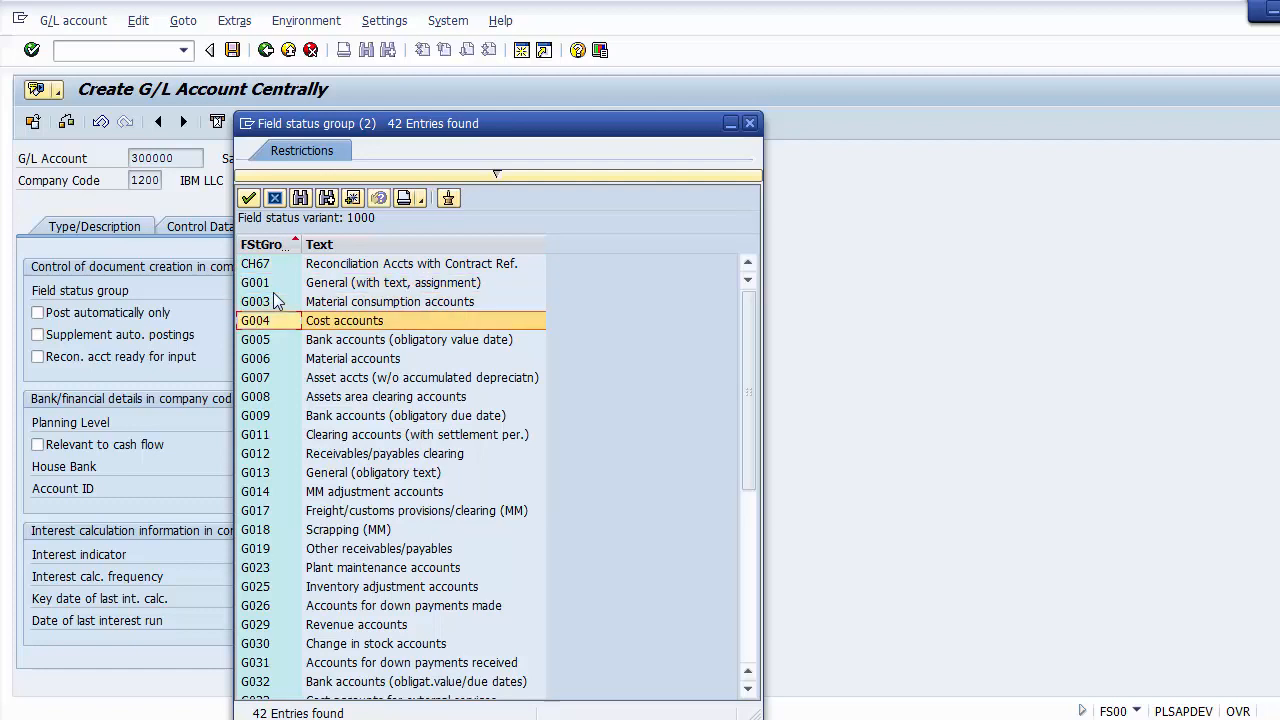
key(Down)
key(Down)
key(Down)
key(Down)
key(Down)
key(Down)
key(Down)
key(Down)
key(Down)
key(Down)
key(Down)
key(Down)
key(Down)
key(Down)
key(Down)
key(Down)
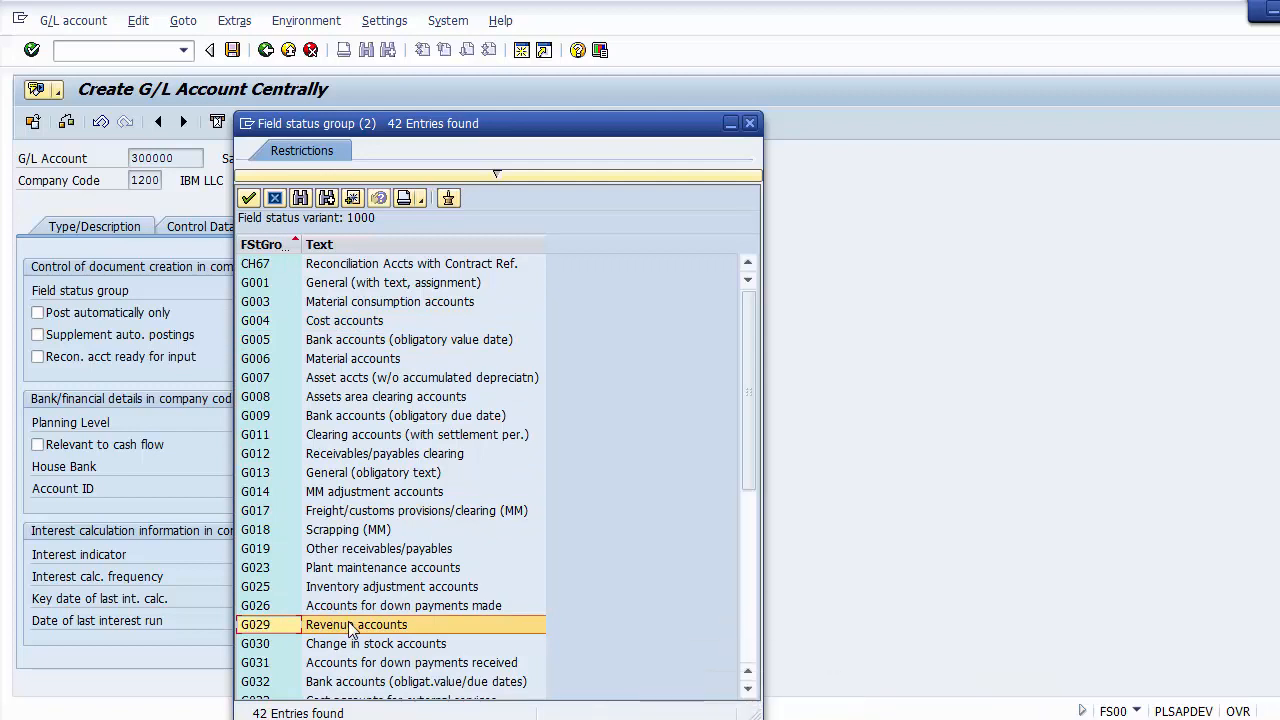
double_click(269, 624)
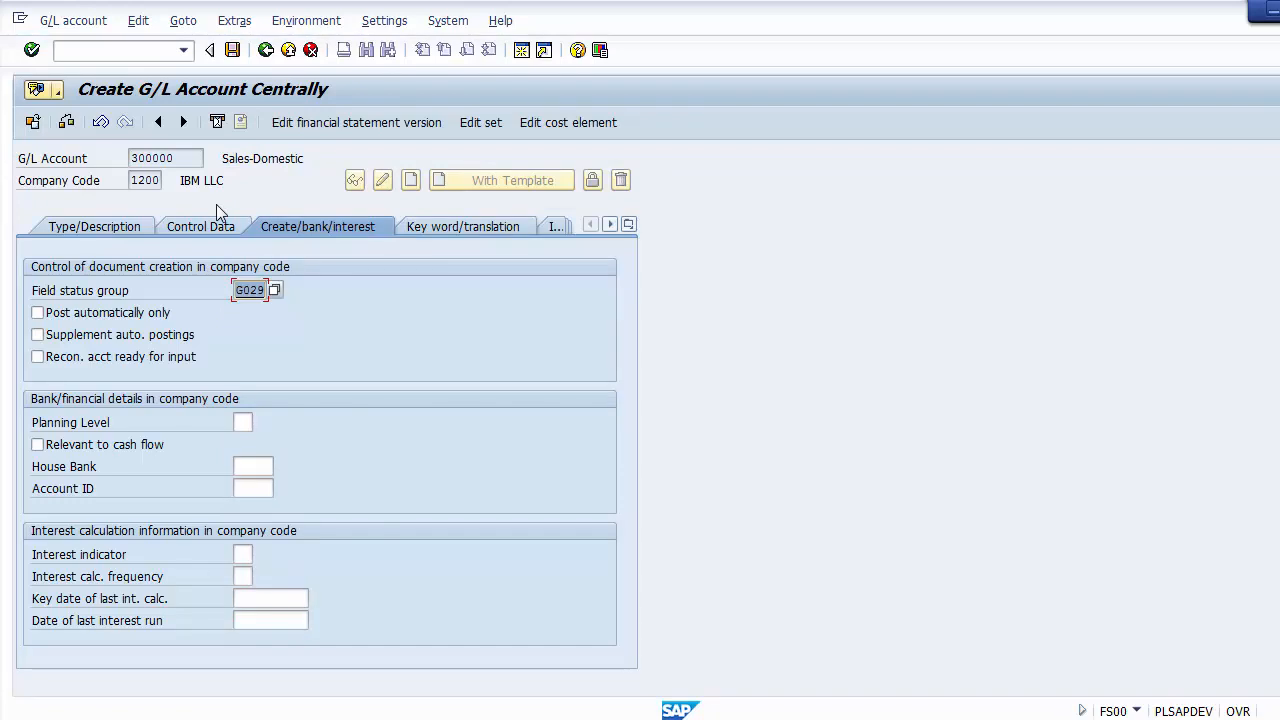
Step: Check the account number's leading digit and save the new sales account 300000
click(138, 159)
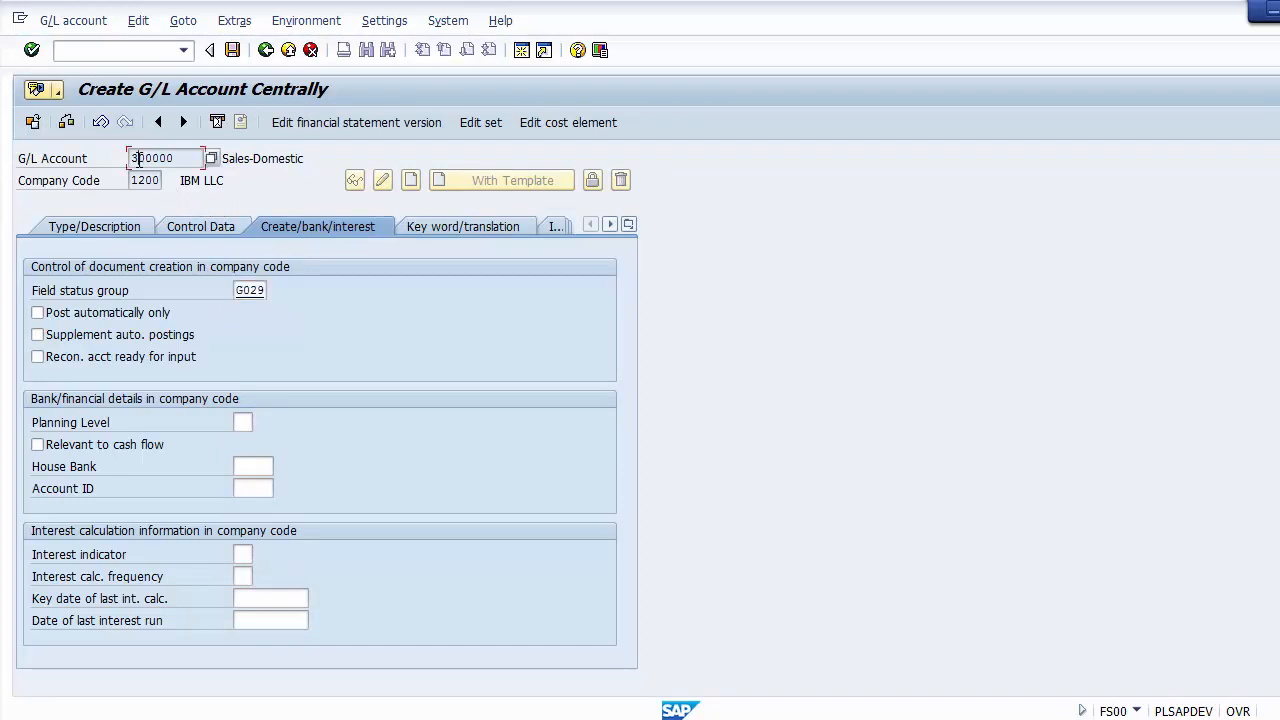
drag(138, 159, 131, 159)
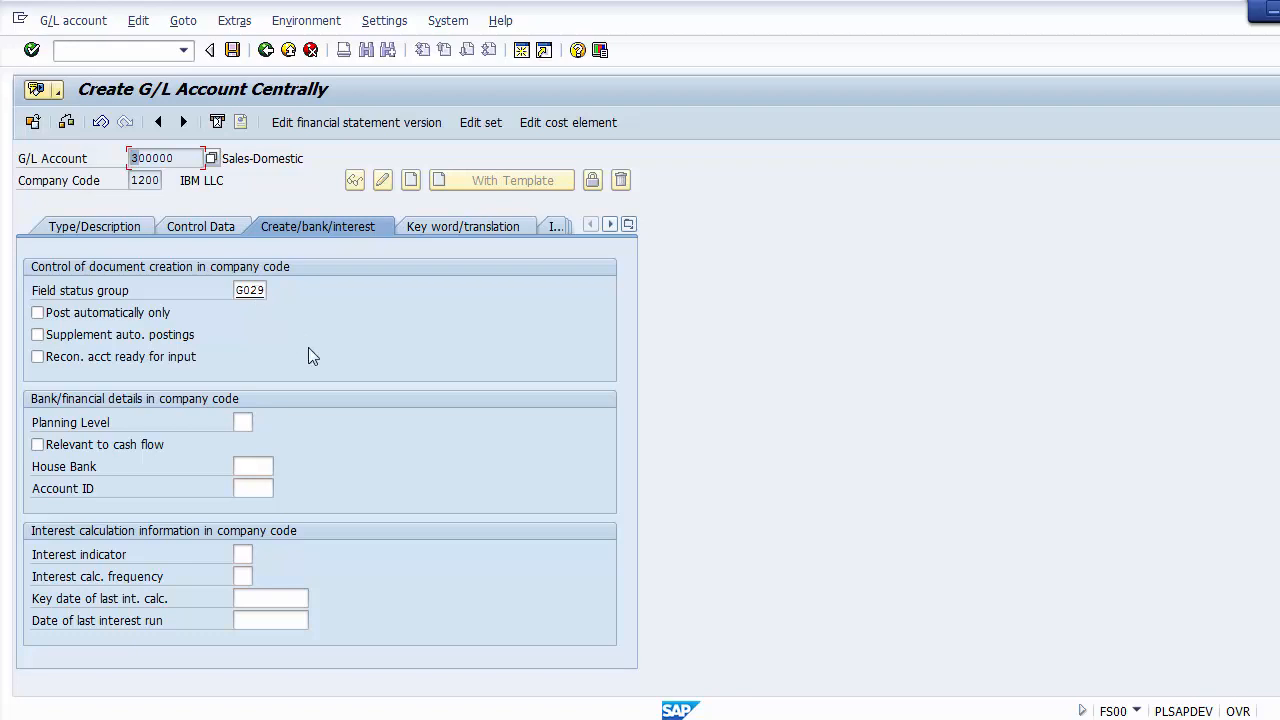
click(232, 50)
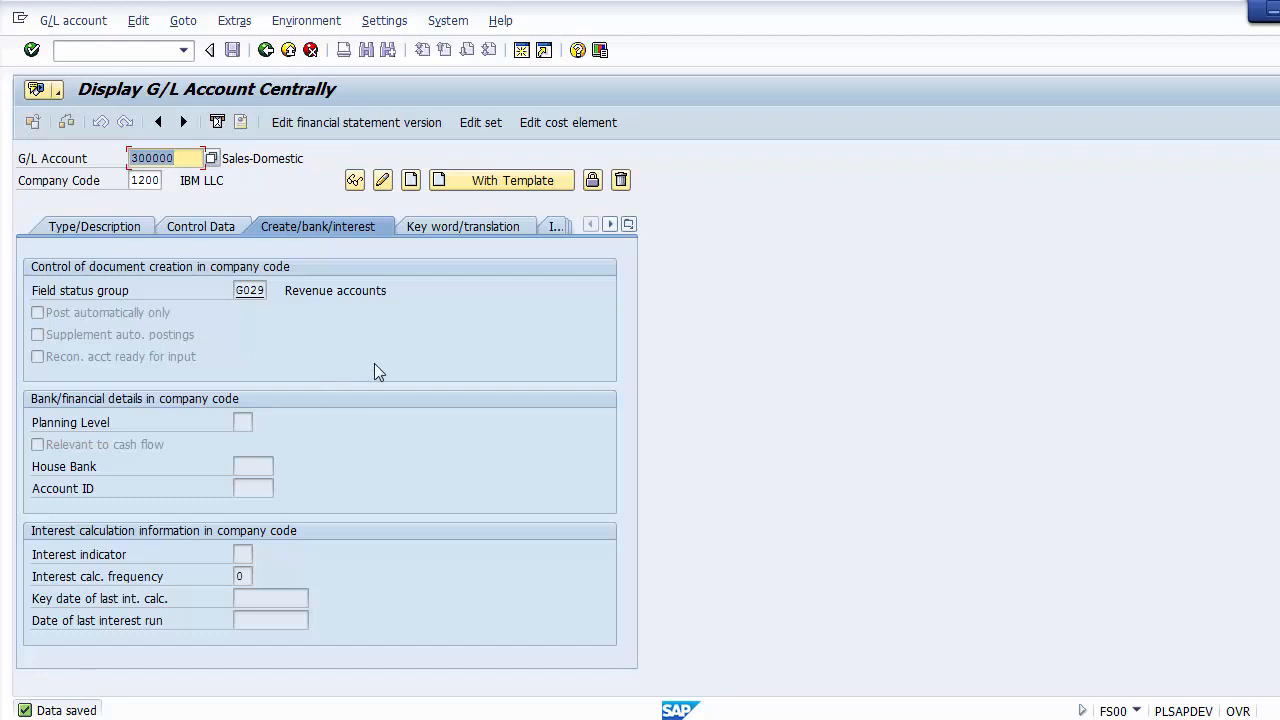
Step: Review the saved account's description, then list all G/L accounts of company code 1200 and check each entry
click(86, 230)
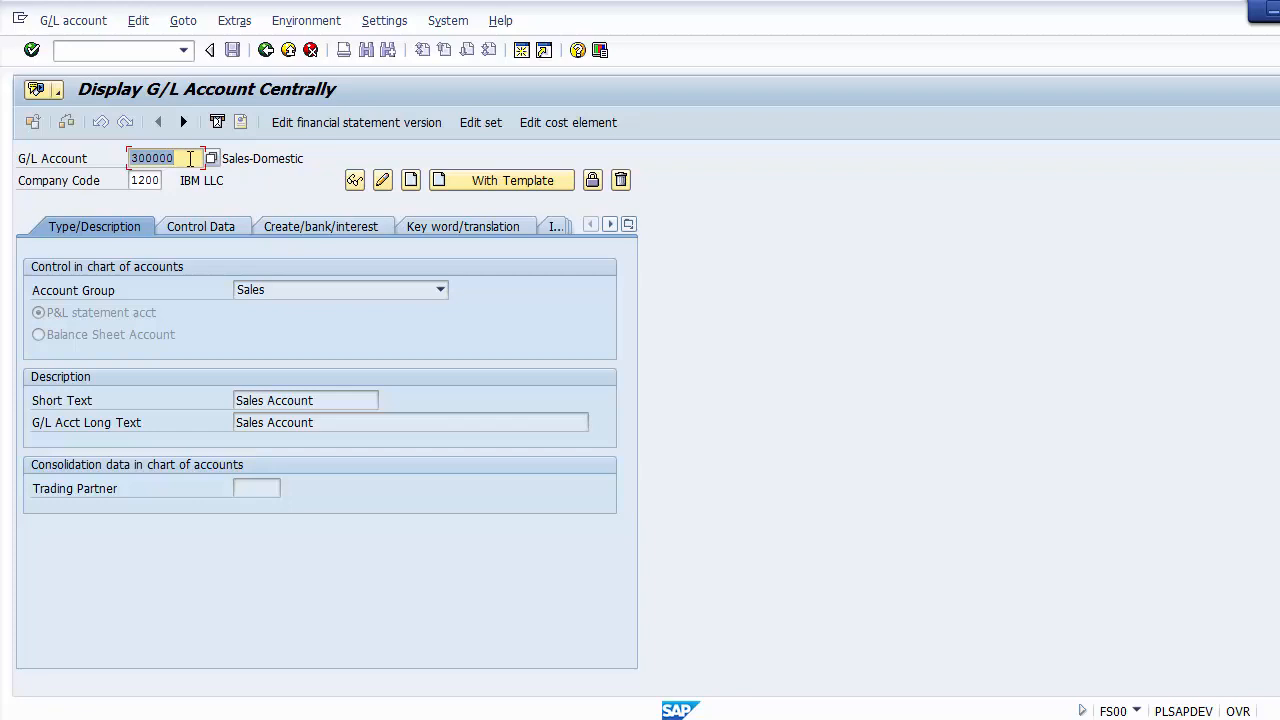
key(F4)
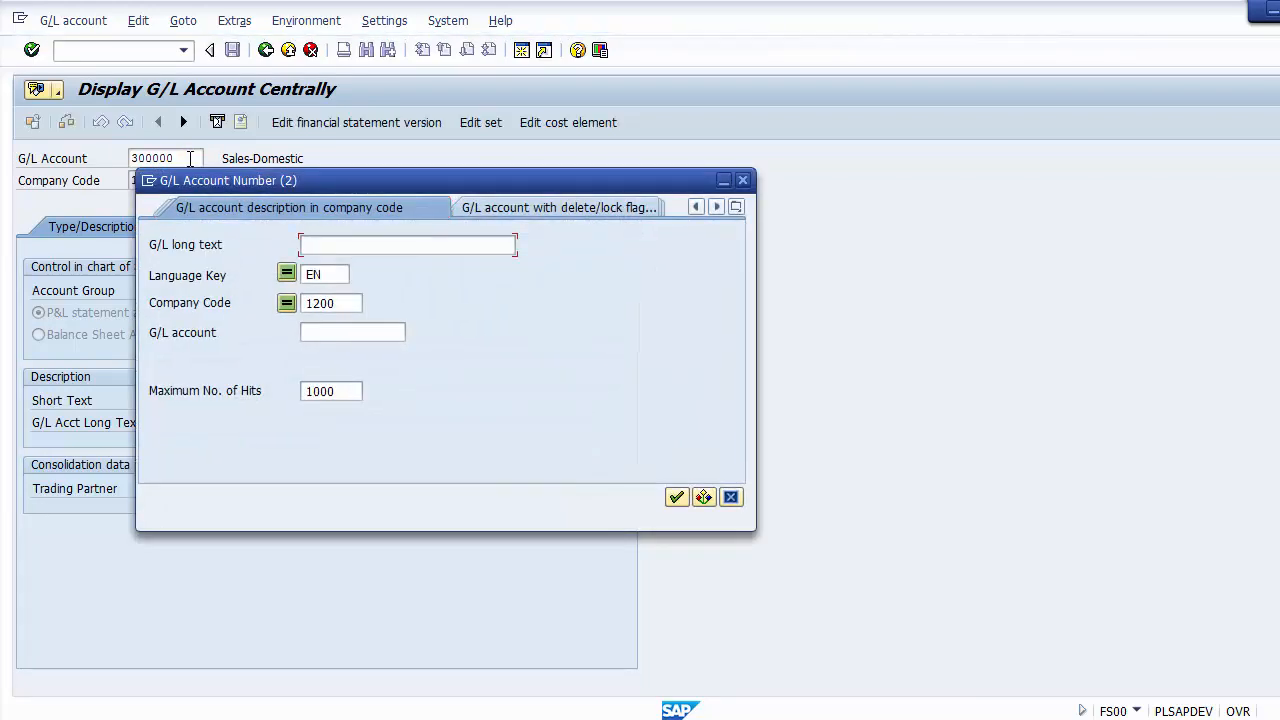
click(676, 498)
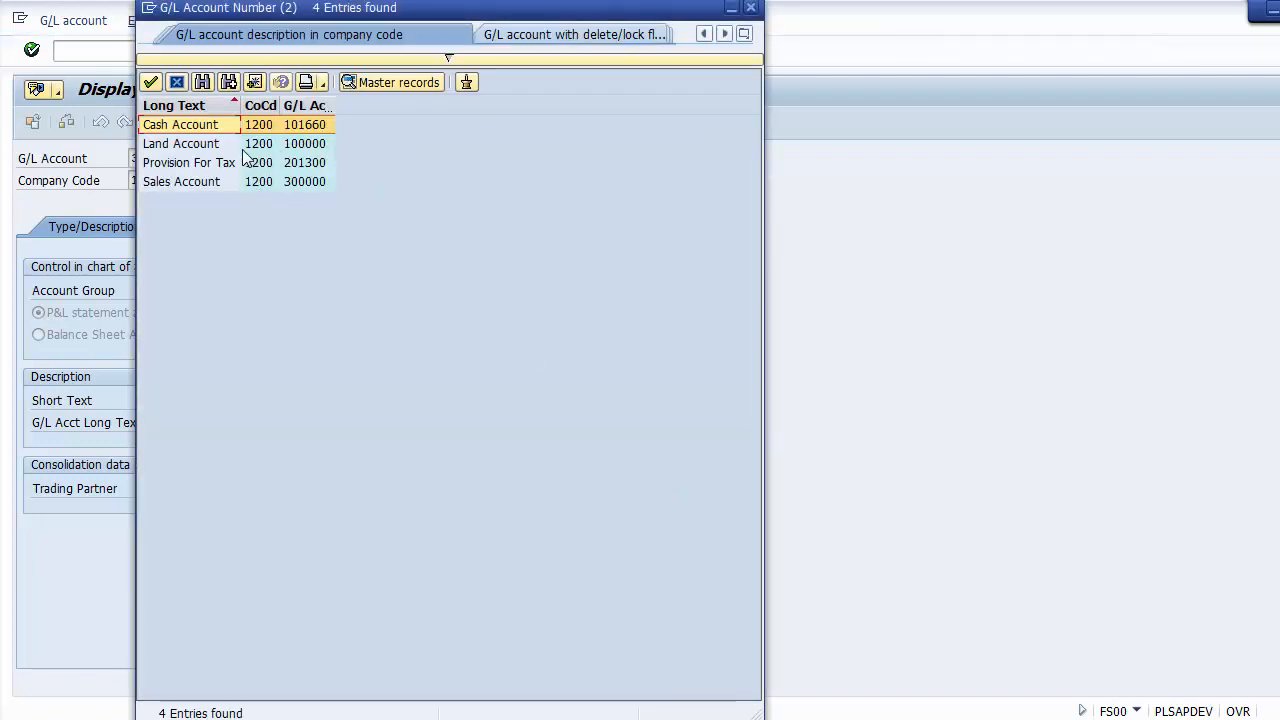
click(233, 148)
click(211, 130)
click(209, 166)
click(206, 186)
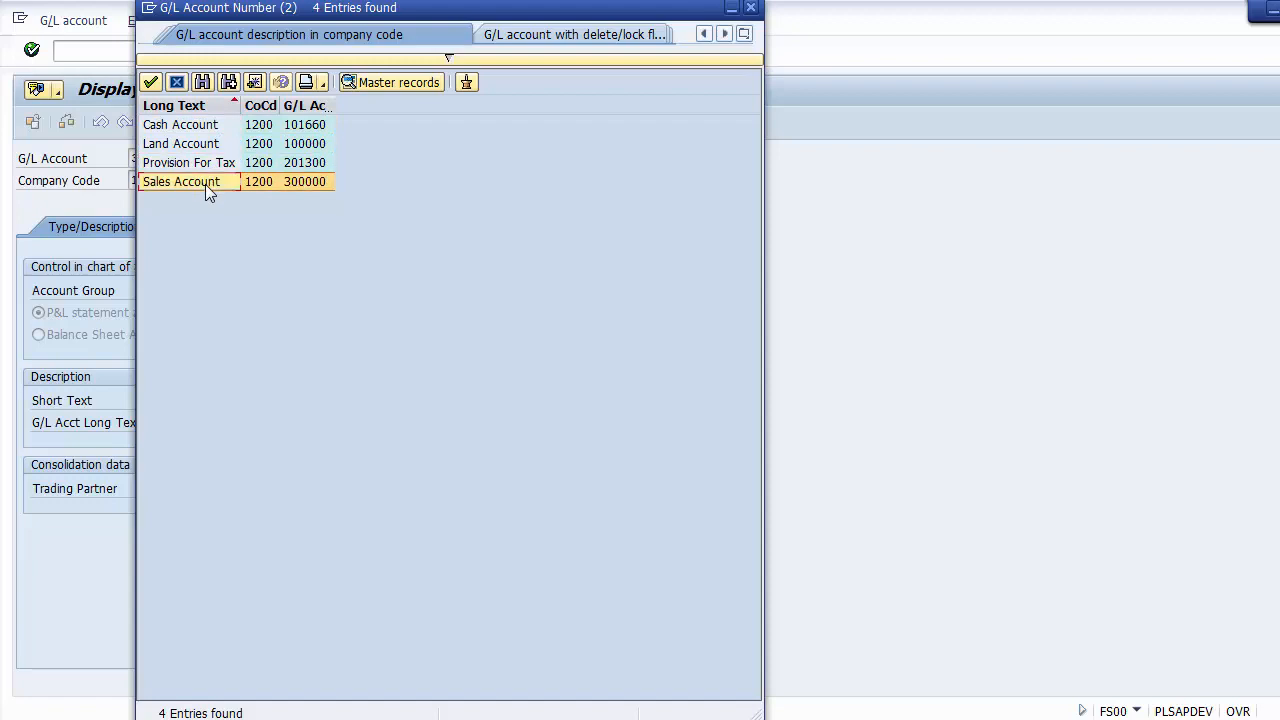
click(178, 85)
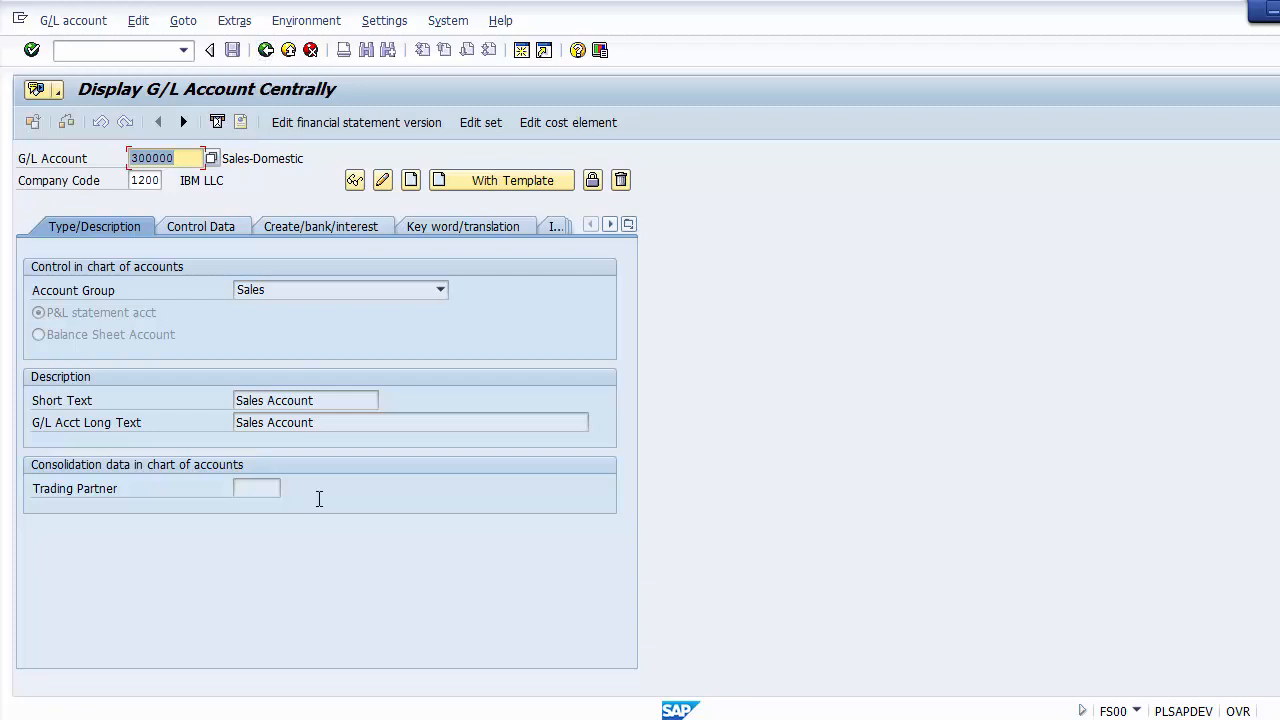
Step: Switch to the PowerPoint presentation and insert "/Change/ Display" after "Create" in the menu path for GL master records
click(458, 718)
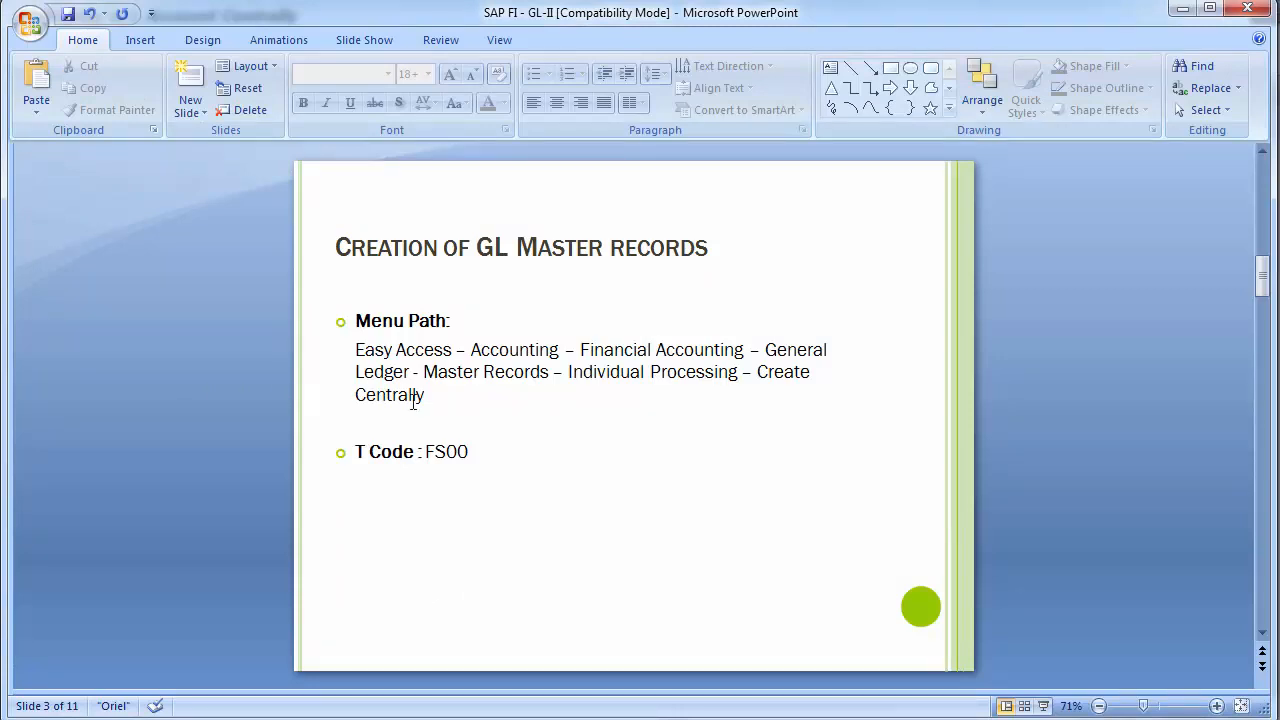
click(809, 372)
text(/Change)
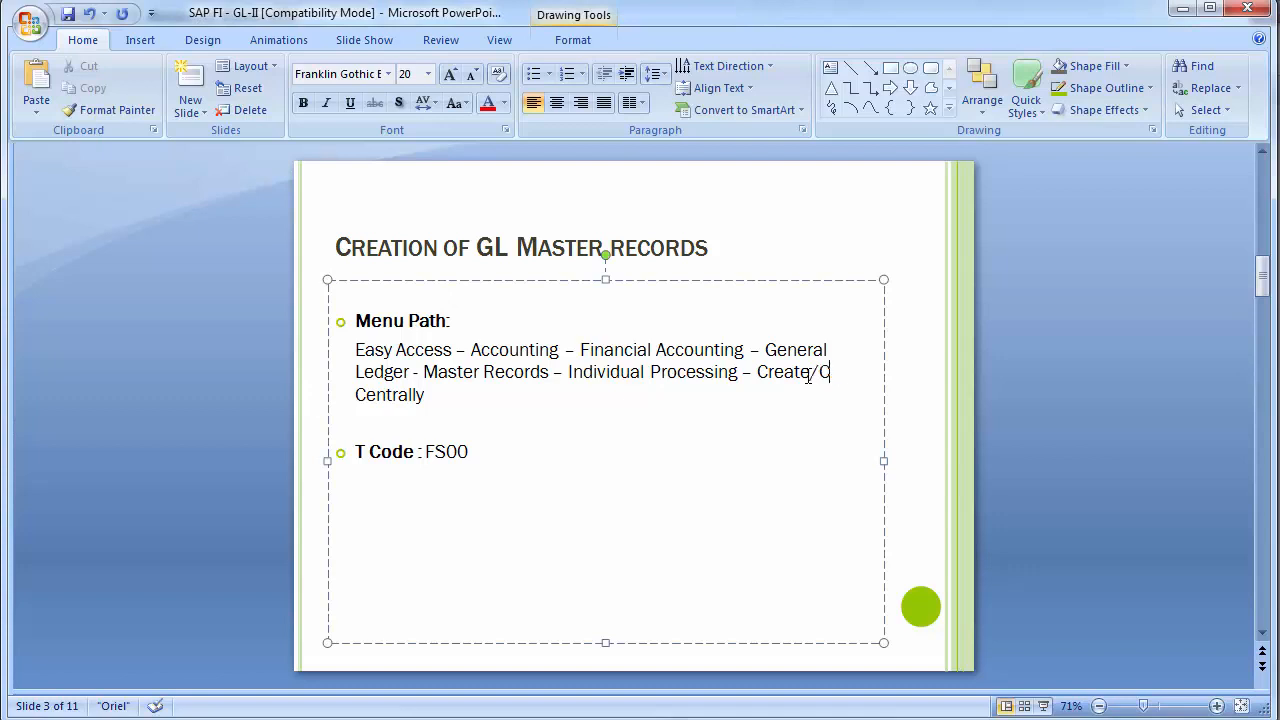
text(/ Displa)
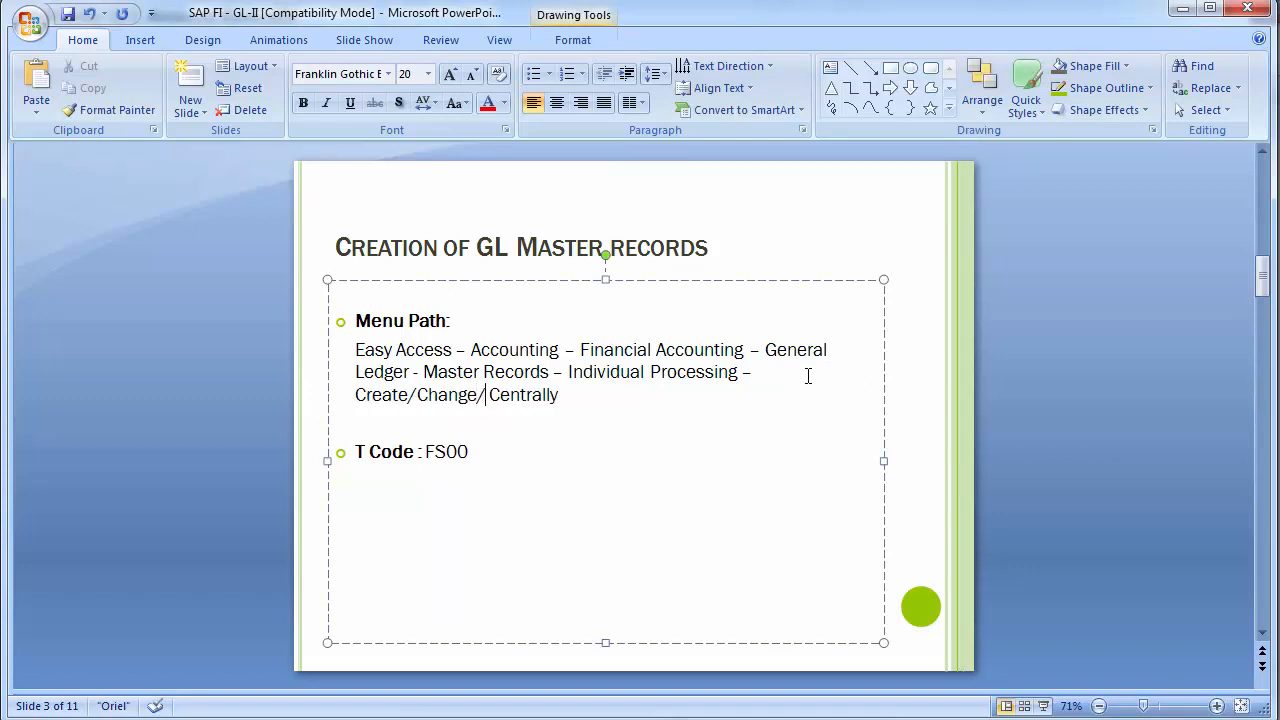
text(y)
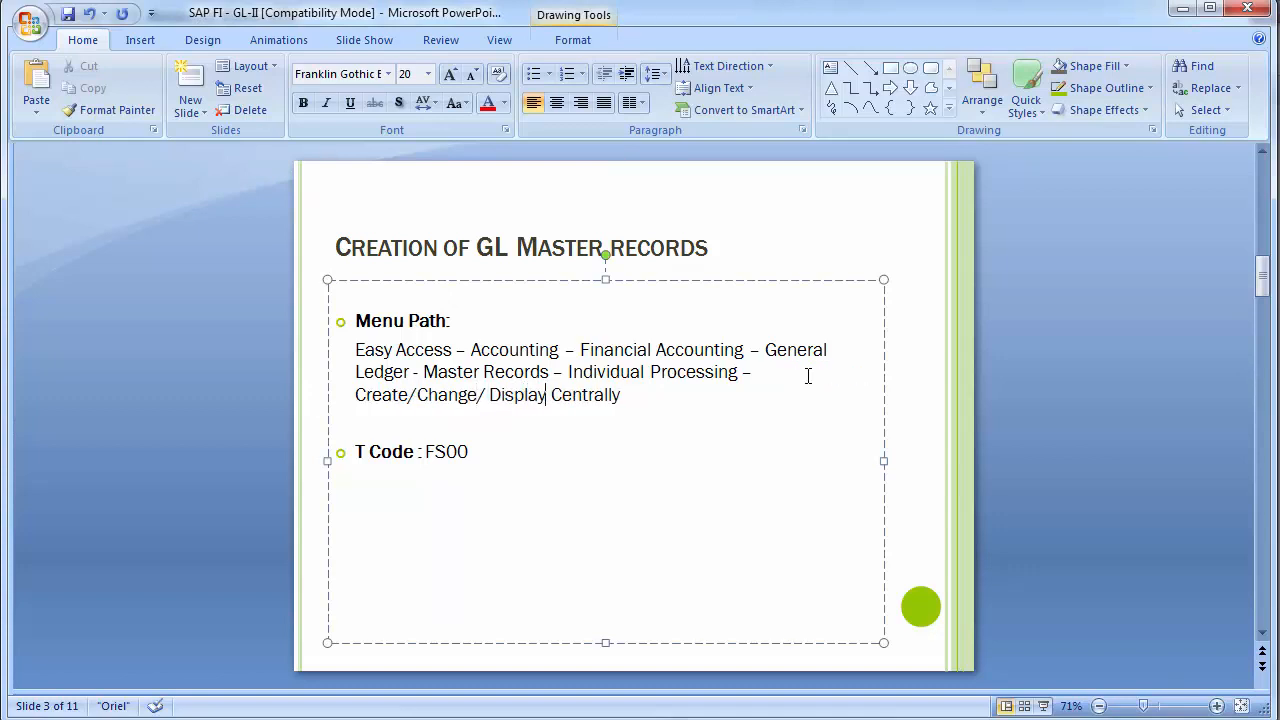
Step: Switch to SAP, put sales account 300000 into change mode and look through its control data, create/bank/interest and type/description settings
key(alt+Tab)
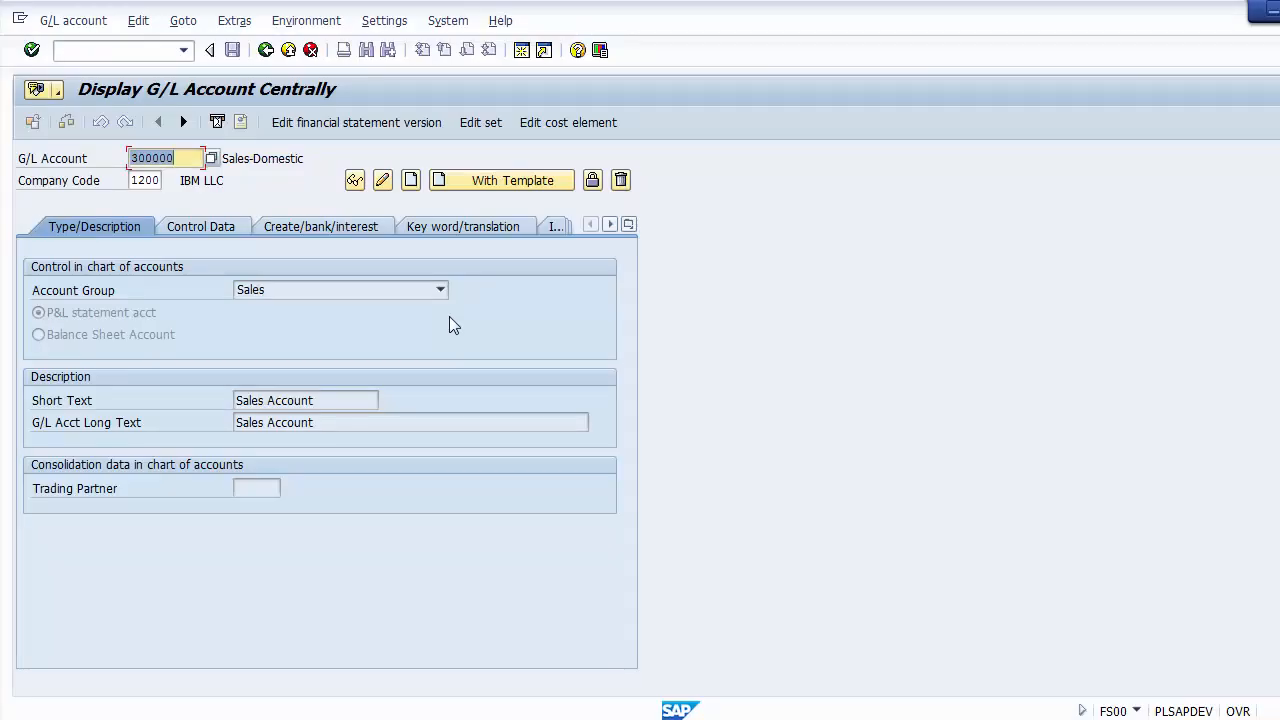
click(381, 186)
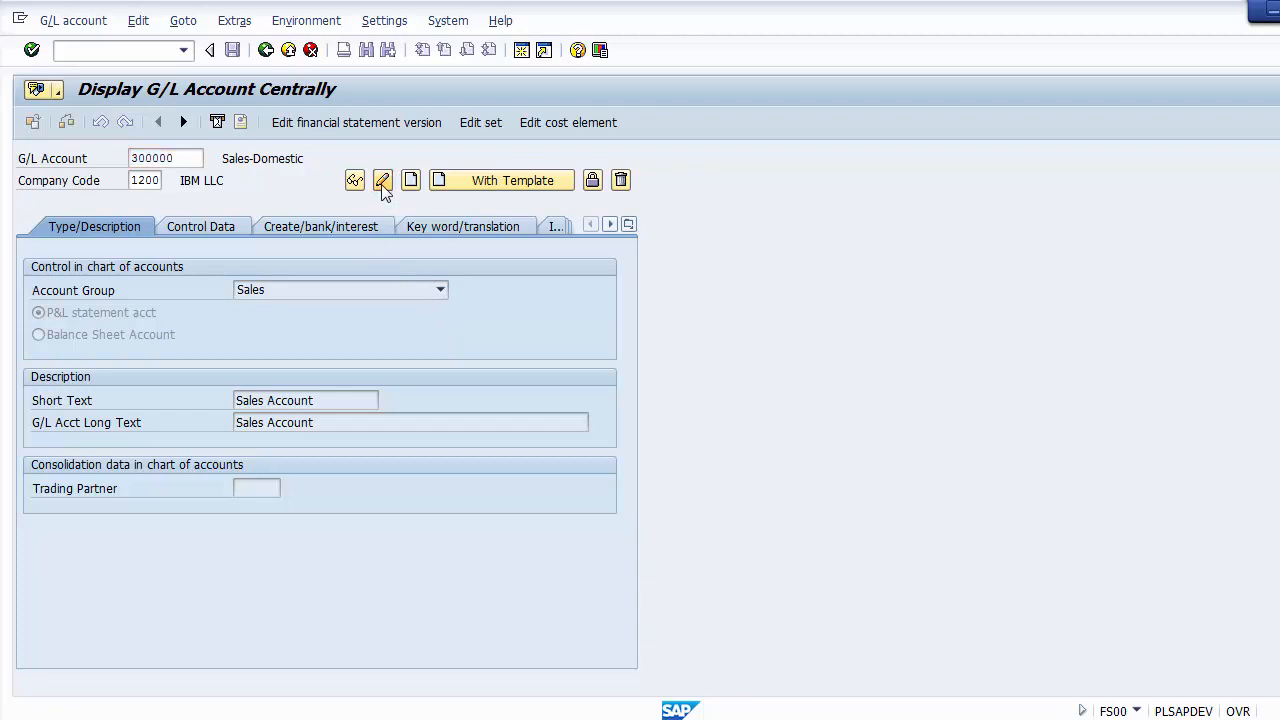
click(190, 226)
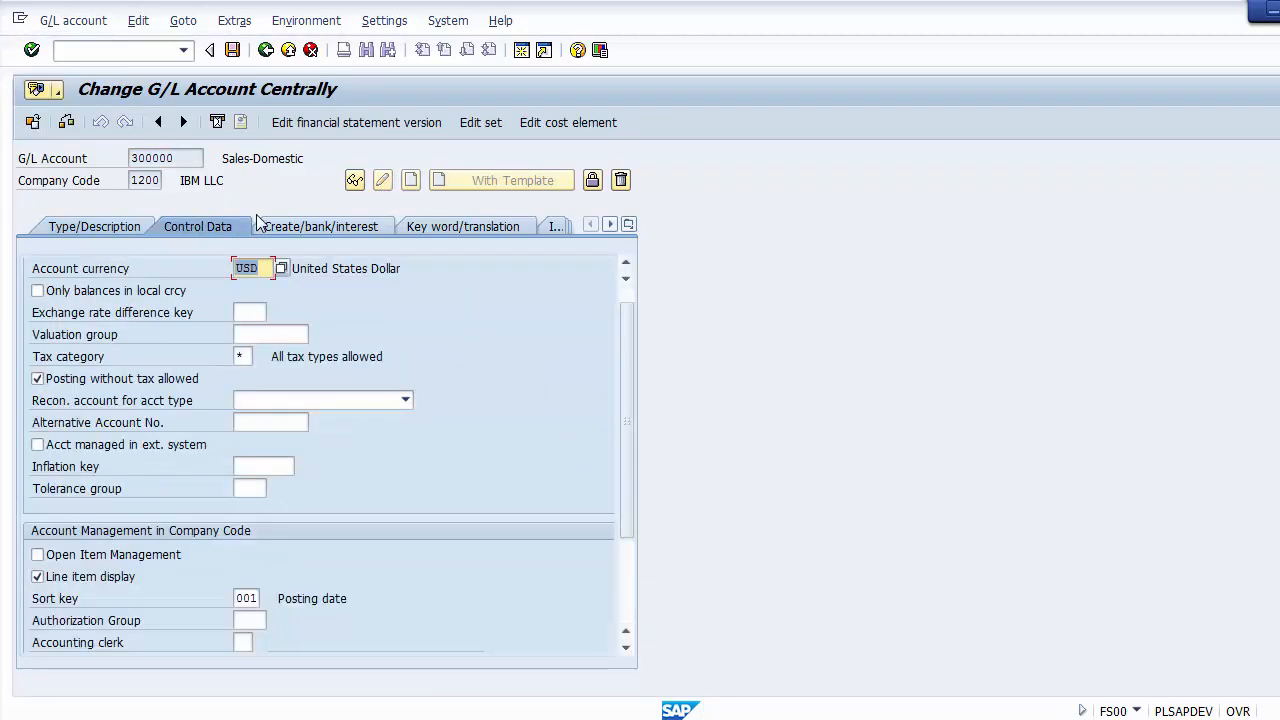
click(284, 226)
click(111, 227)
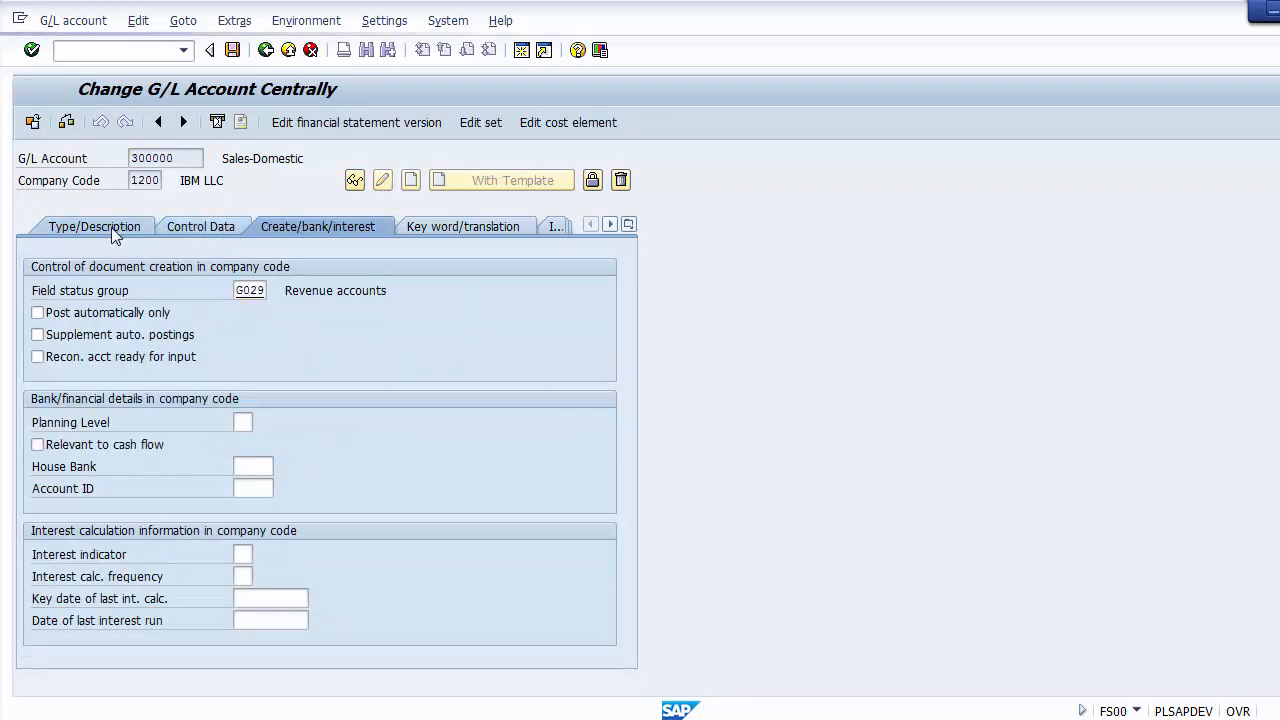
Step: Return sales account 300000 to display mode and review its control data, create/bank/interest and type/description details
click(355, 181)
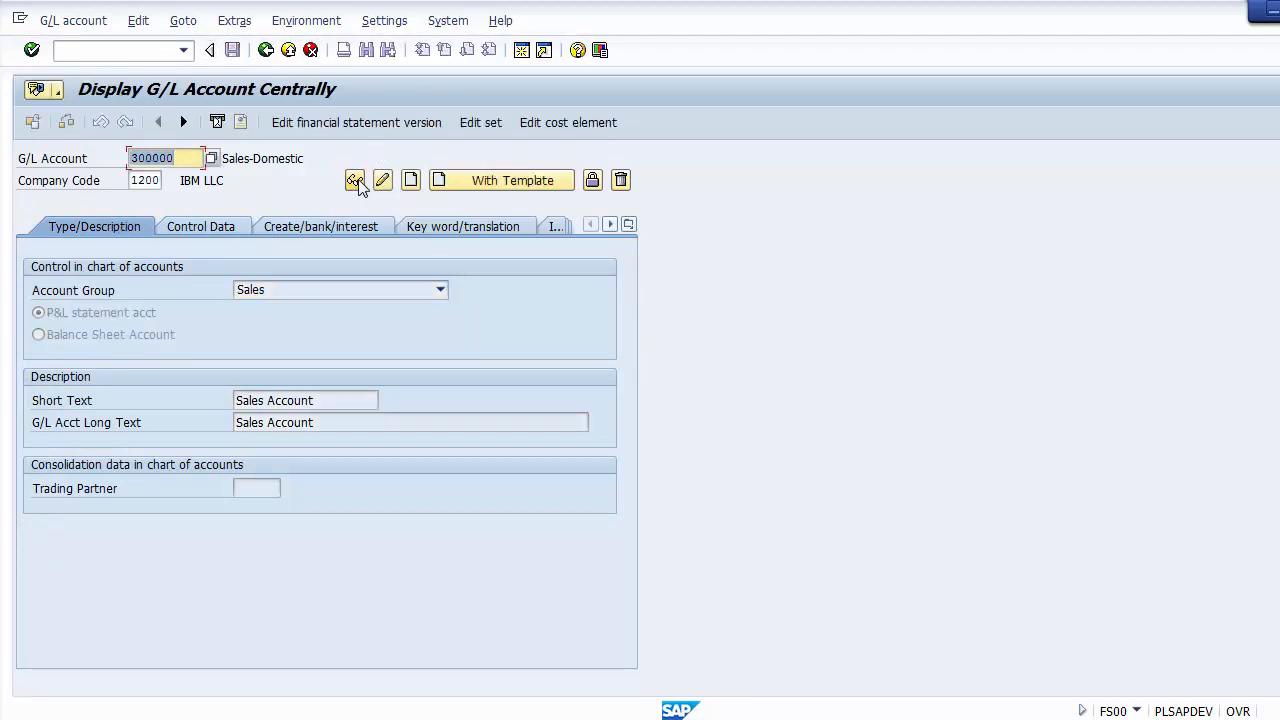
click(205, 226)
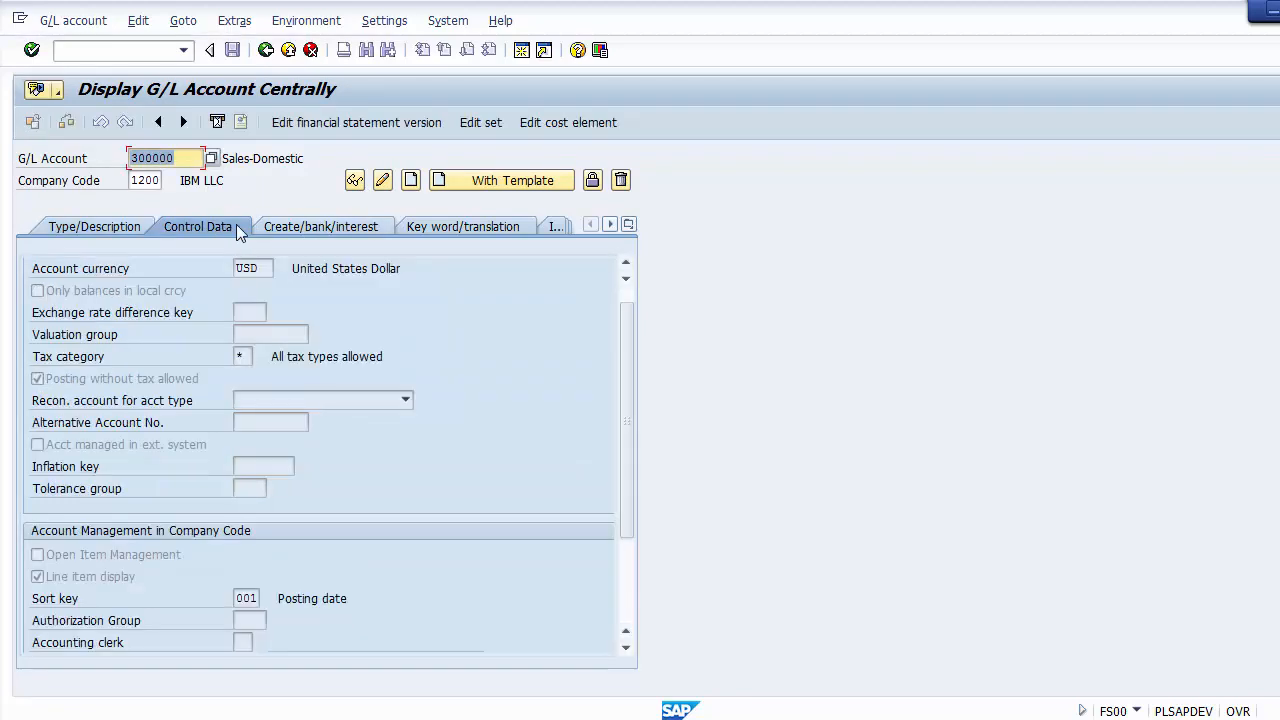
click(288, 226)
click(122, 227)
click(184, 227)
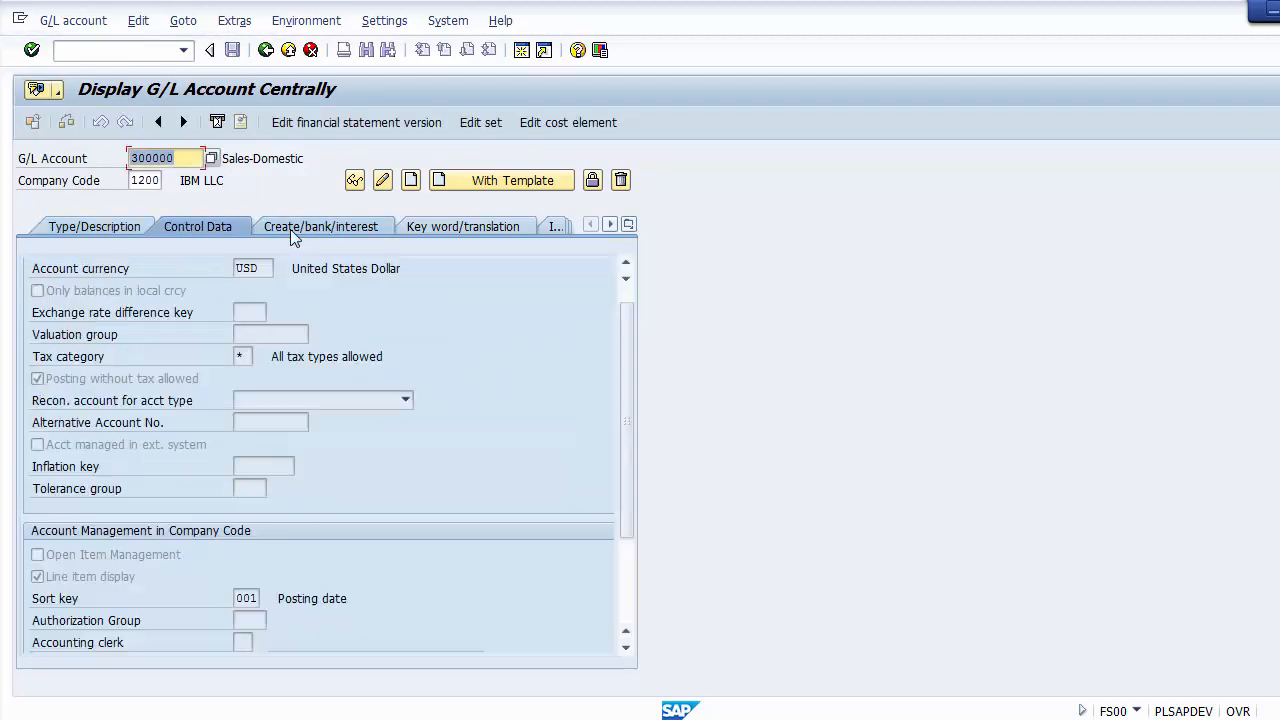
click(290, 228)
click(114, 232)
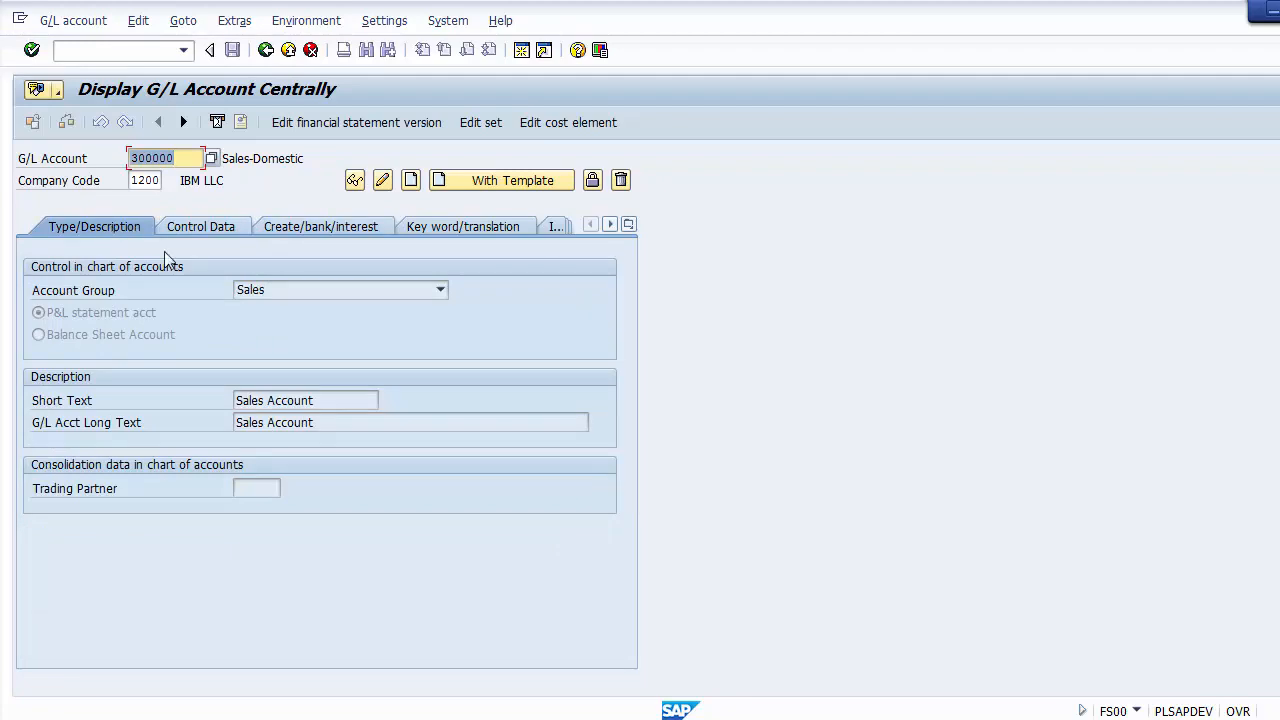
Step: Switch to the PowerPoint presentation and advance to the slide on posting a GL document with FB50
key(alt+Tab)
click(137, 321)
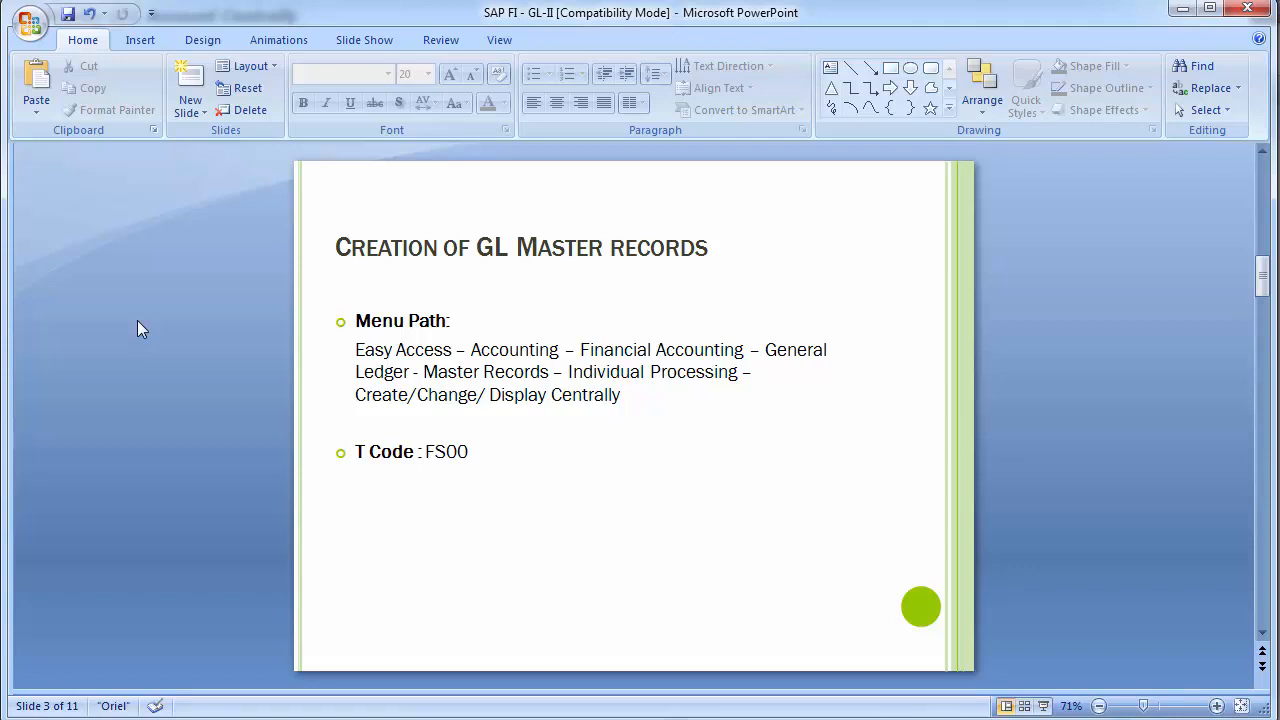
key(Page_Down)
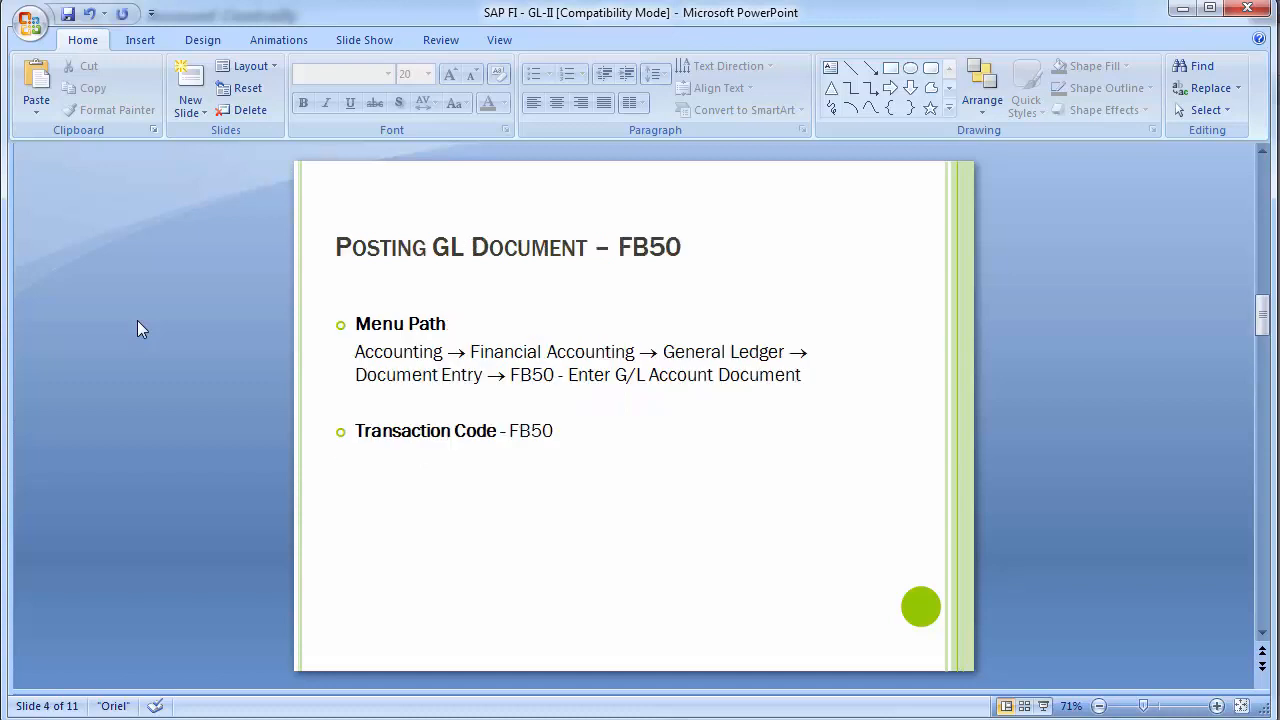
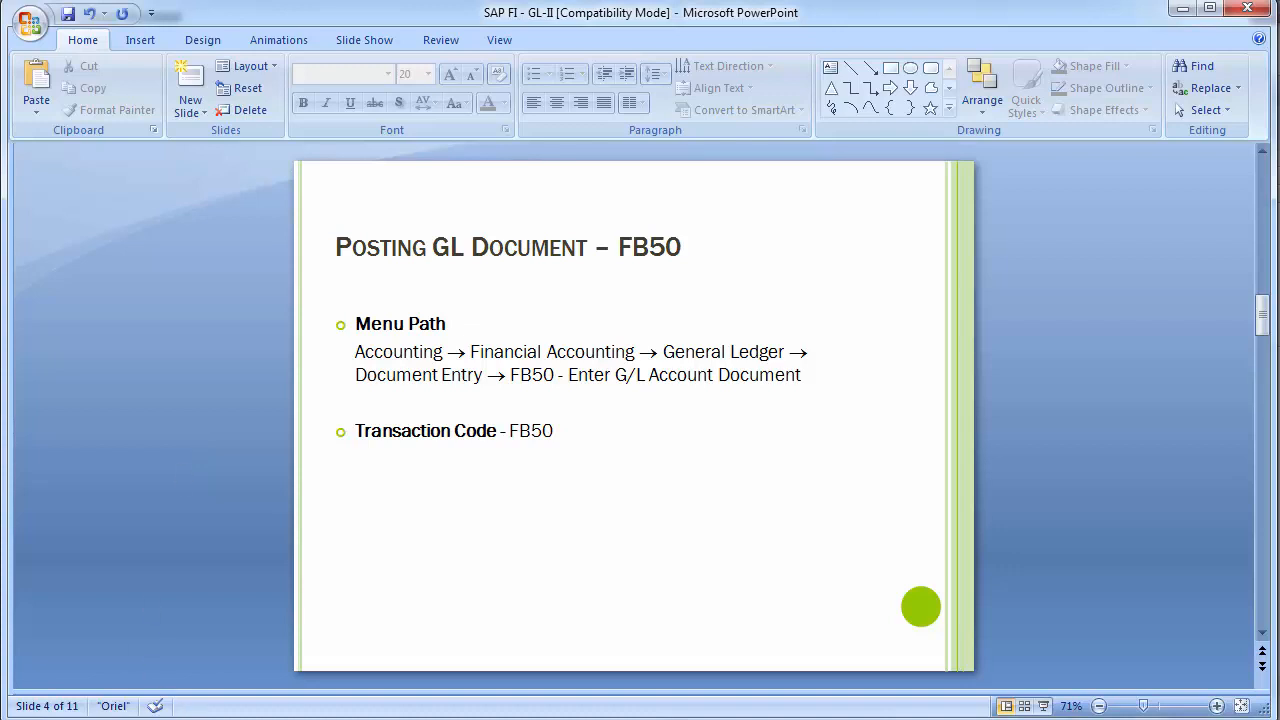
Step: Switch to SAP and start transaction FB50 for entering a G/L account document
click(620, 660)
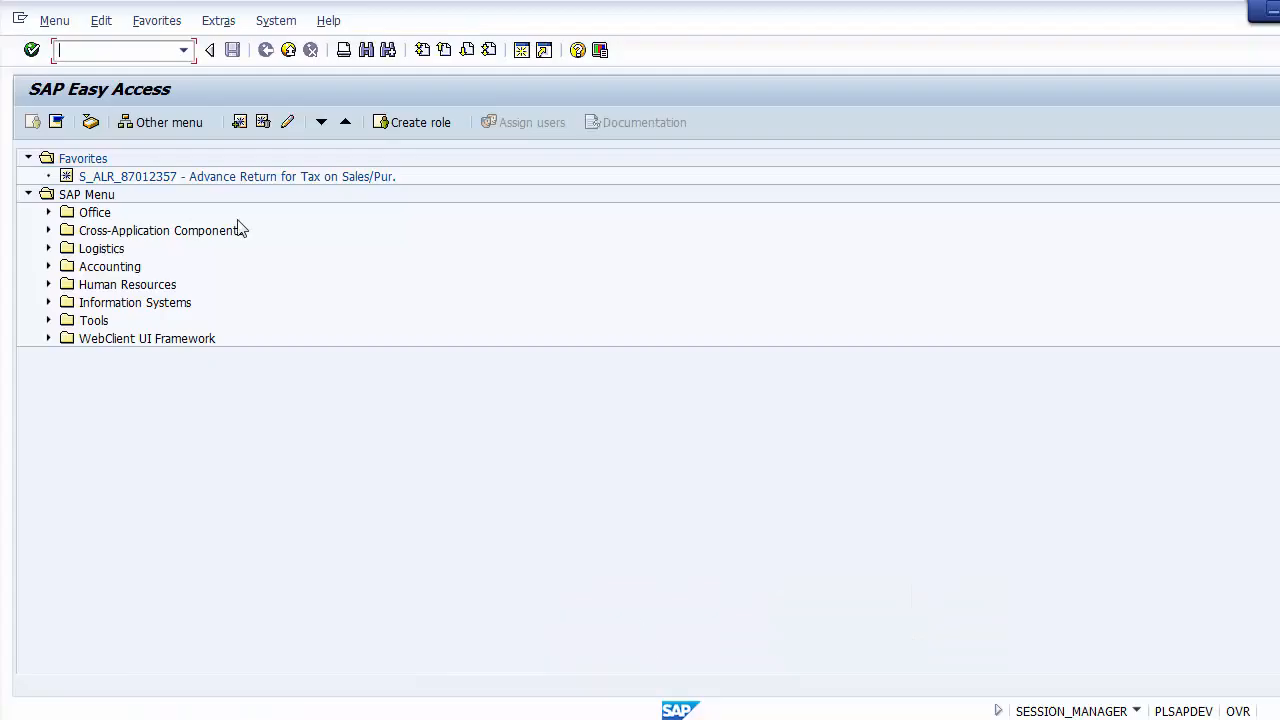
text(fb50)
key(Return)
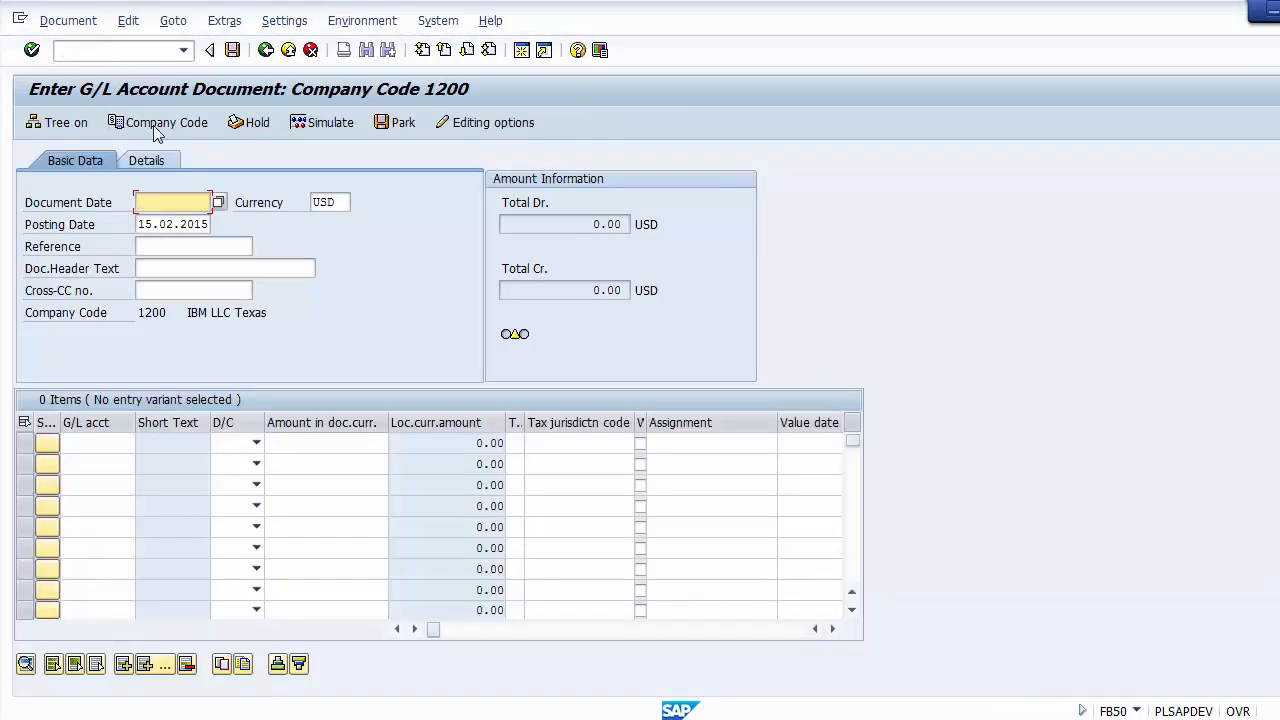
Step: Set the document date of the G/L document to 15.02.2015
click(407, 308)
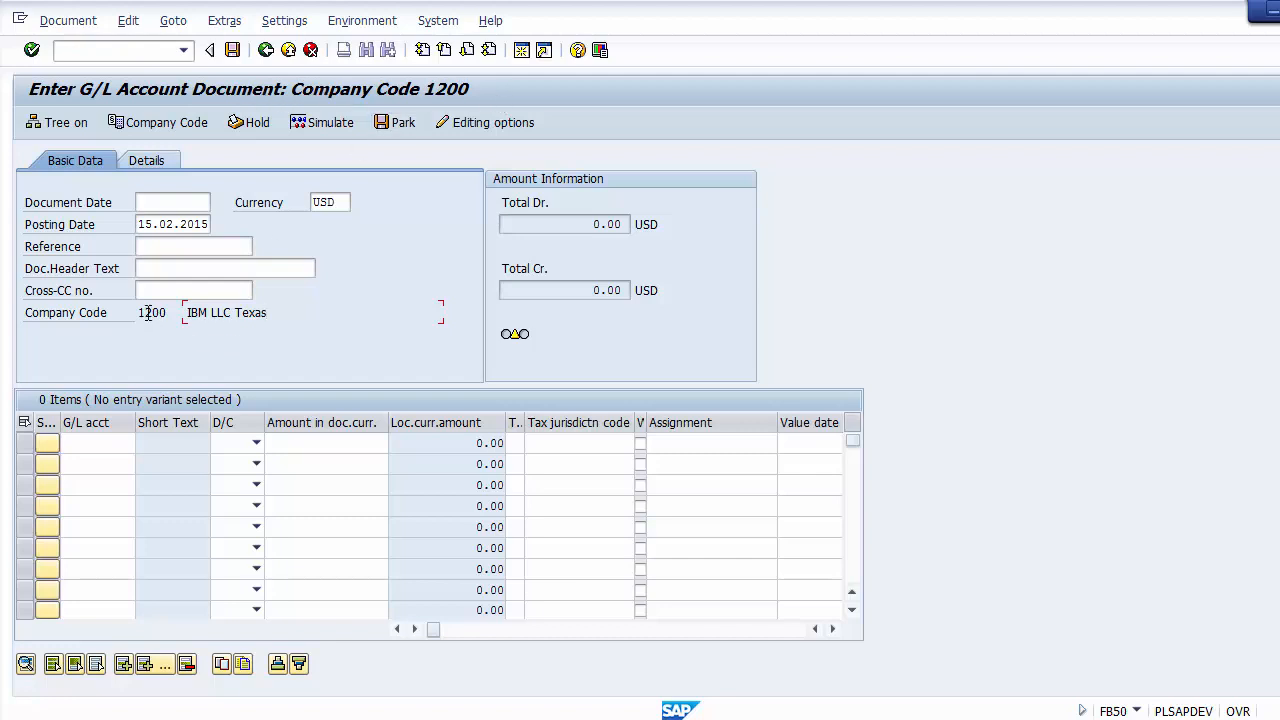
click(146, 204)
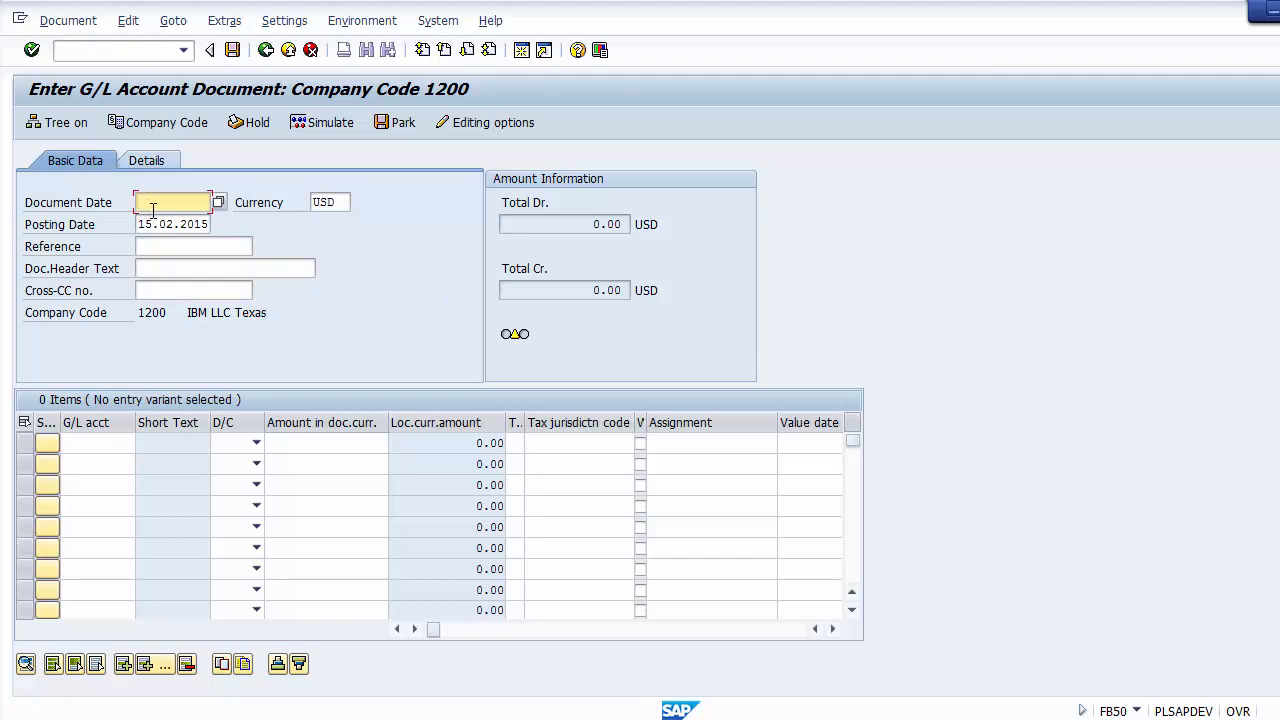
click(312, 203)
click(148, 222)
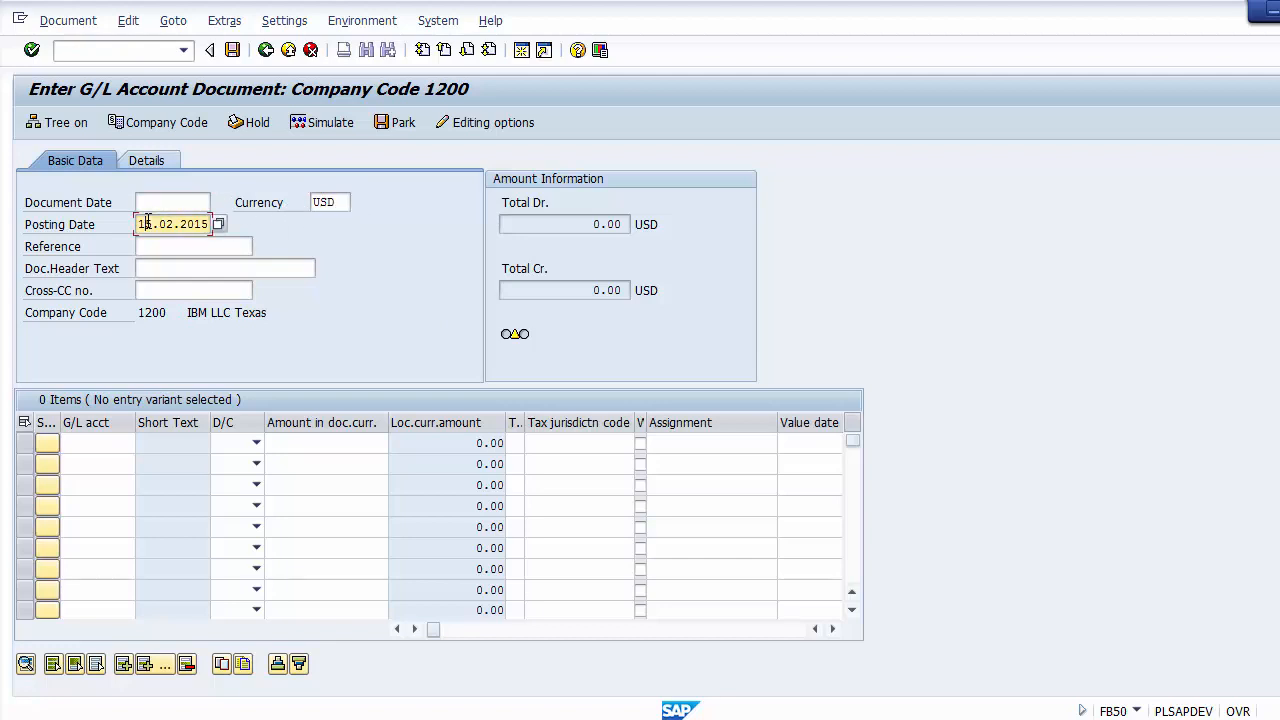
click(146, 202)
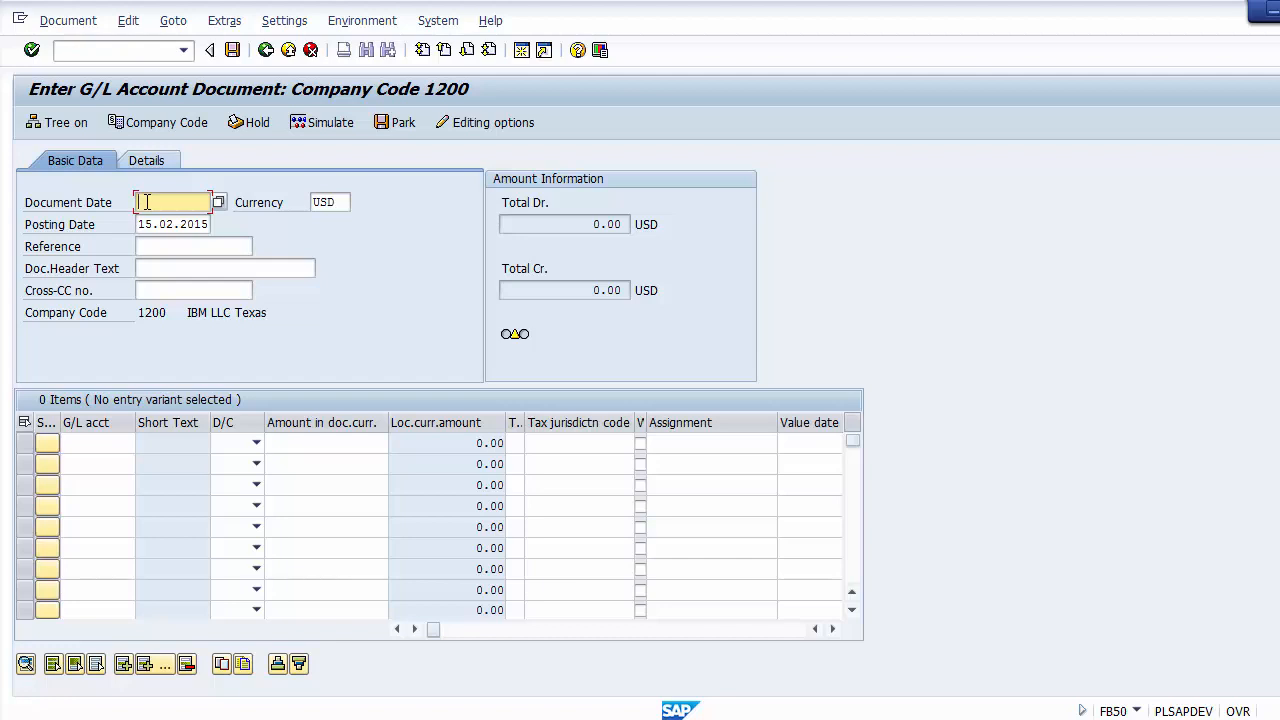
key(Down)
key(Down)
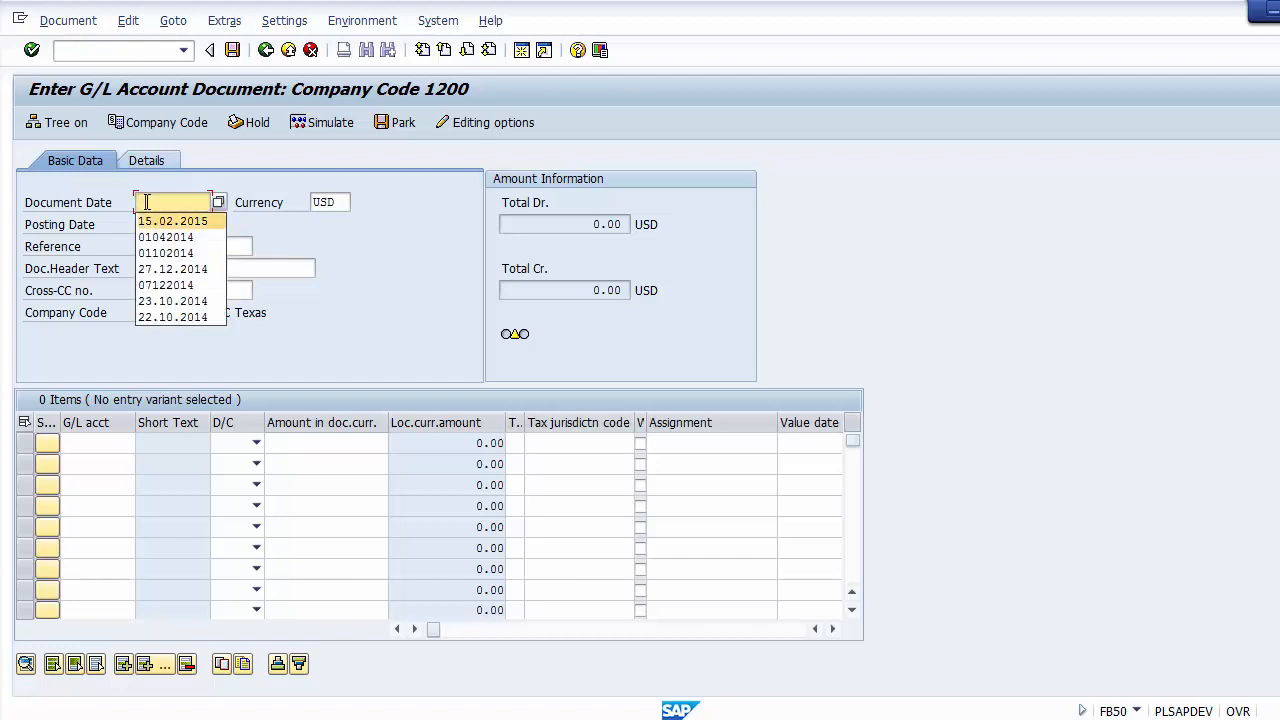
key(Return)
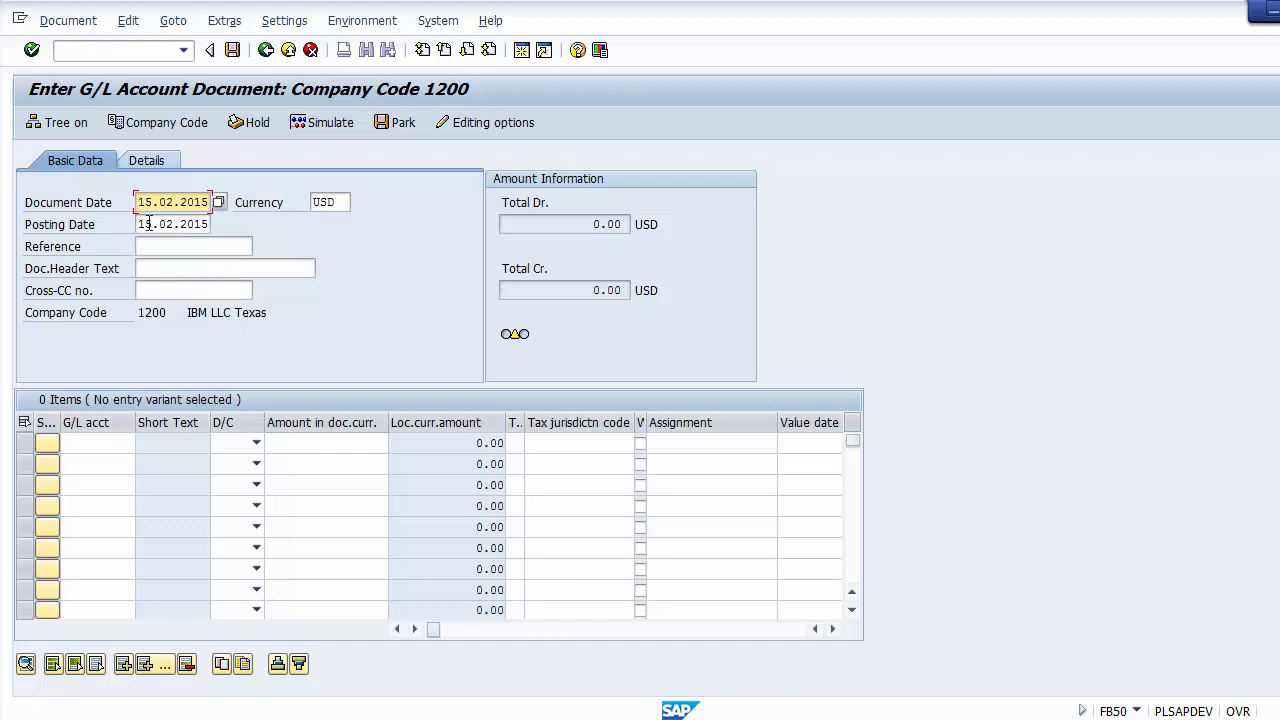
click(147, 224)
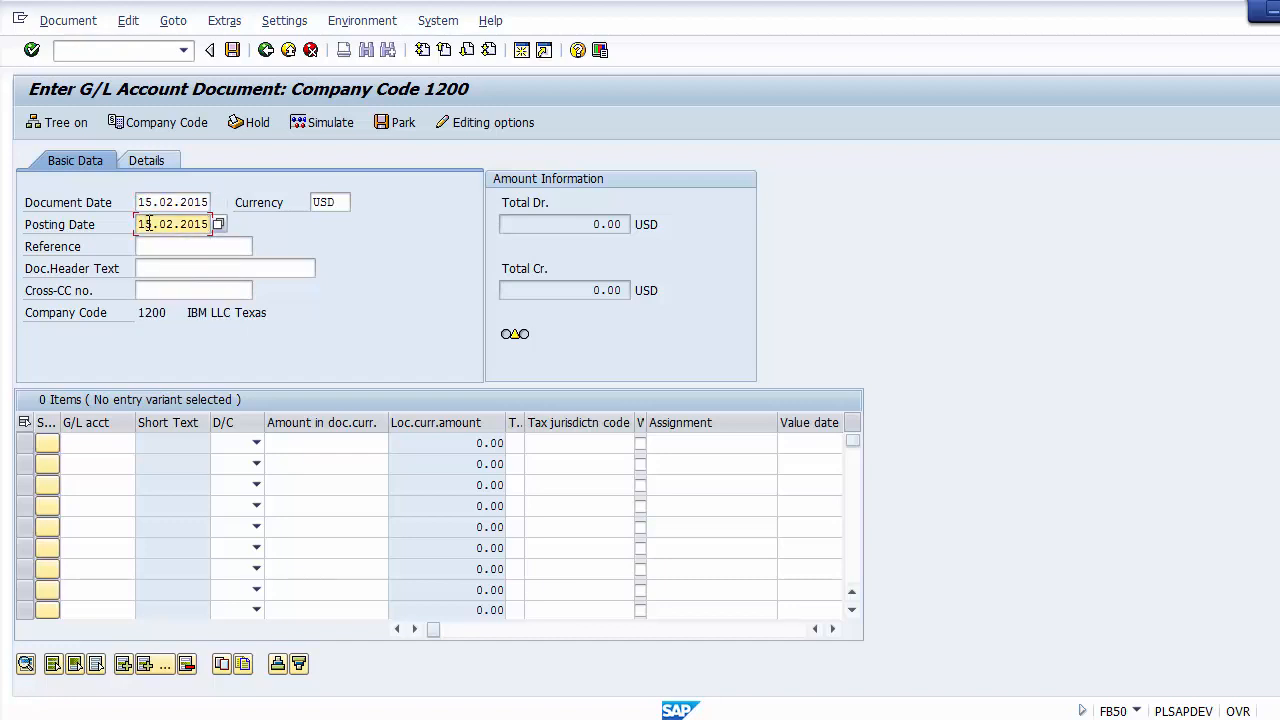
click(336, 201)
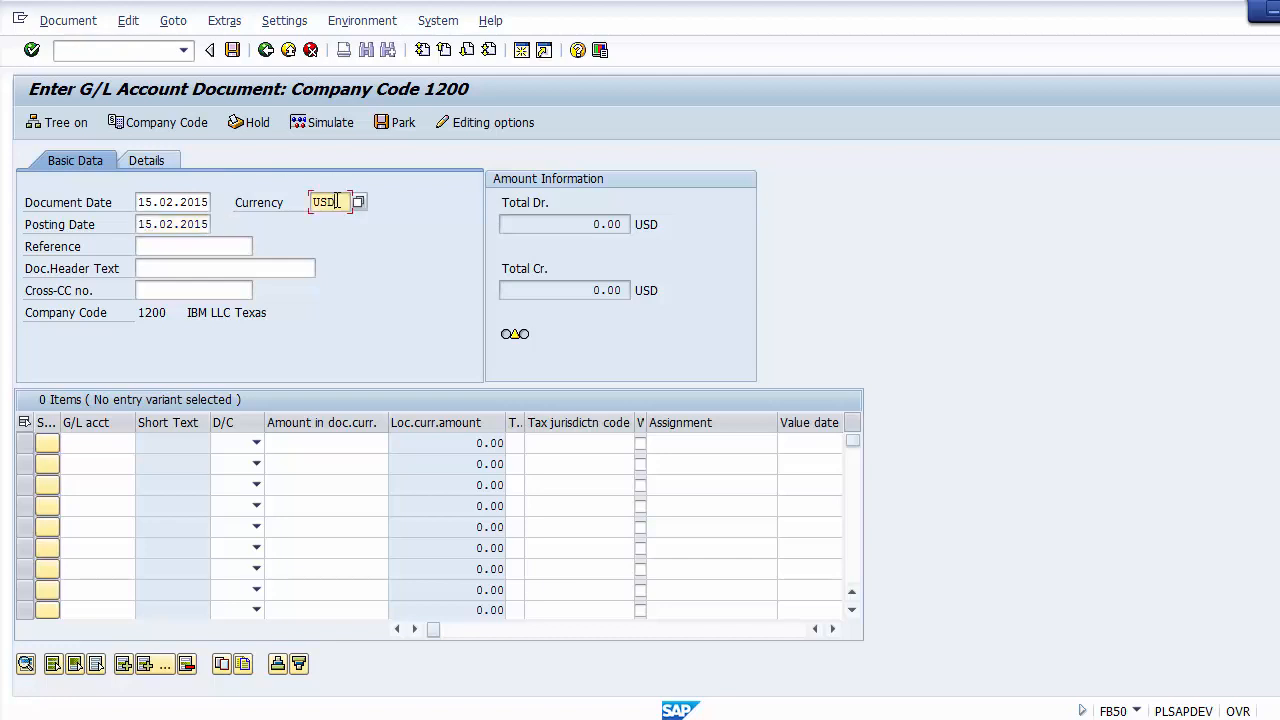
Step: Enter 123 as the document reference, leaving the header text and cross-company-code number blank
click(214, 246)
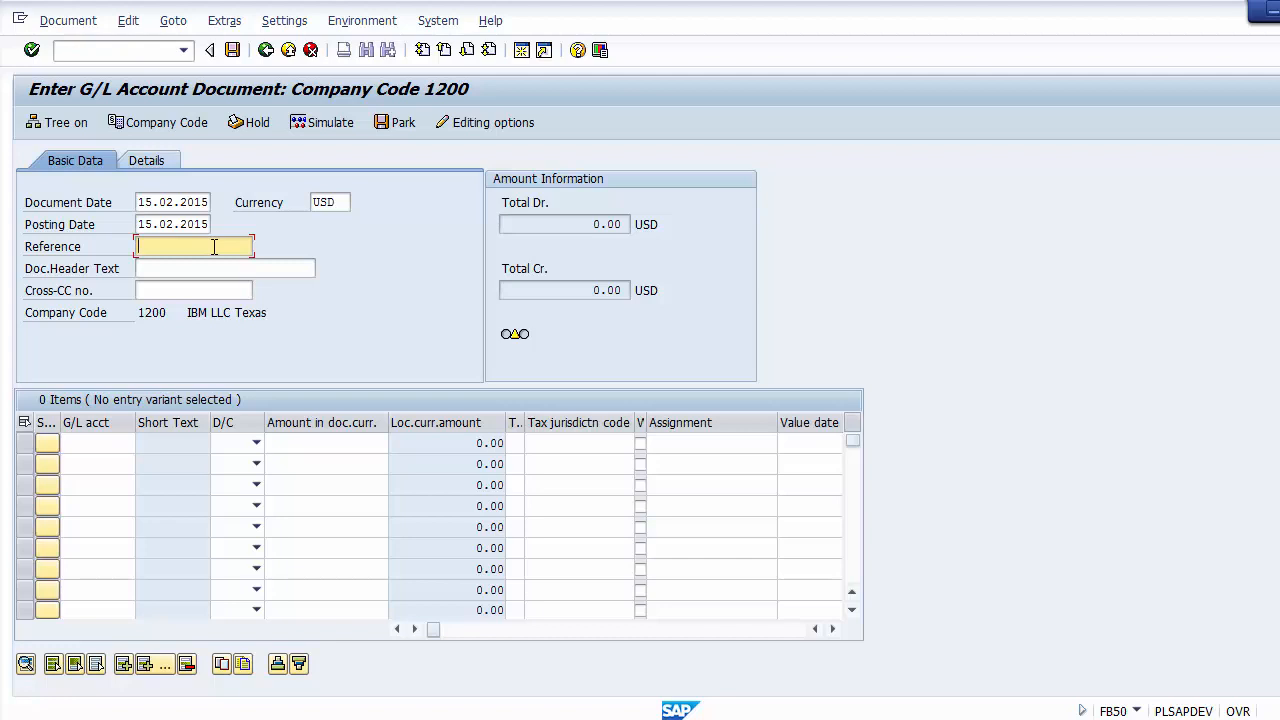
text(123)
key(Tab)
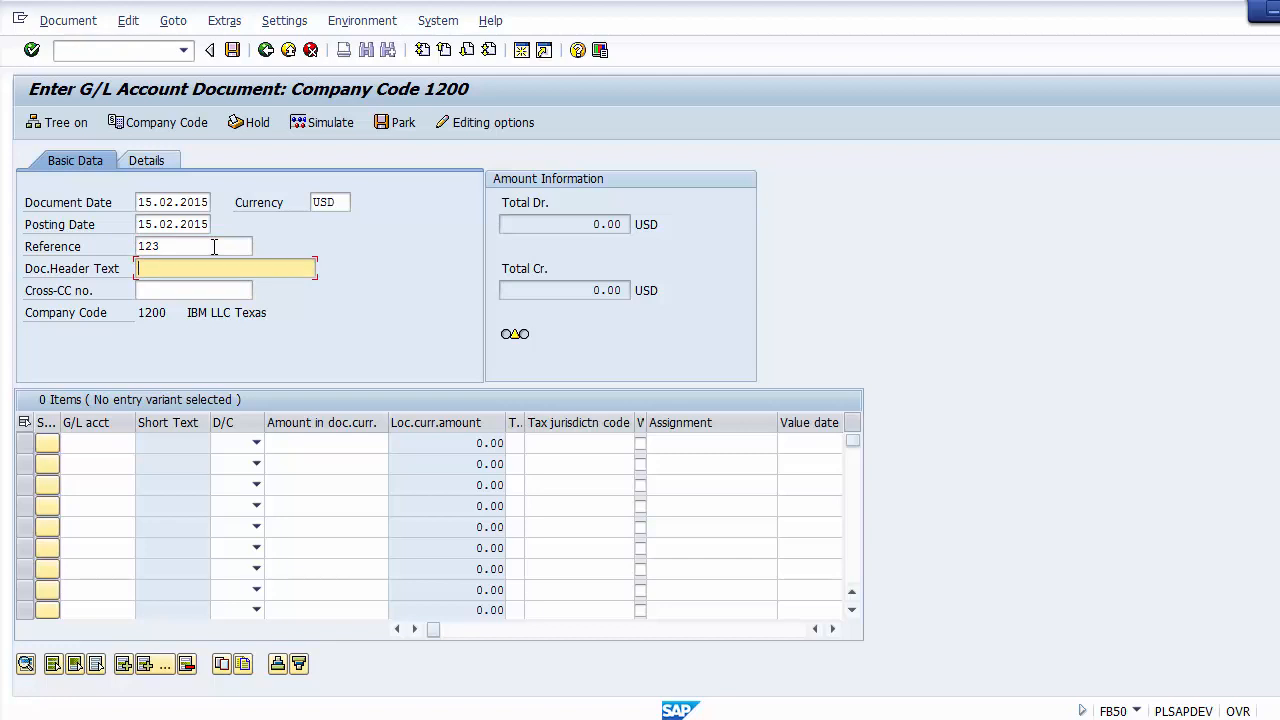
key(Tab)
key(Tab)
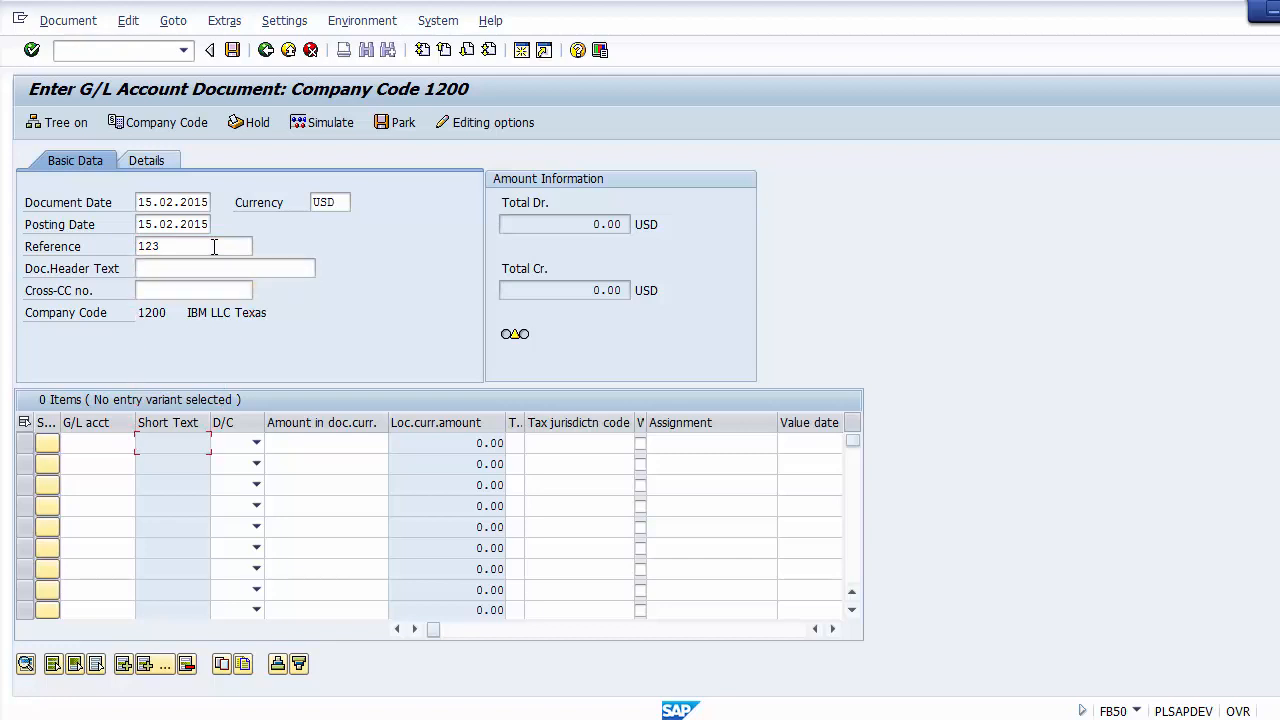
click(226, 268)
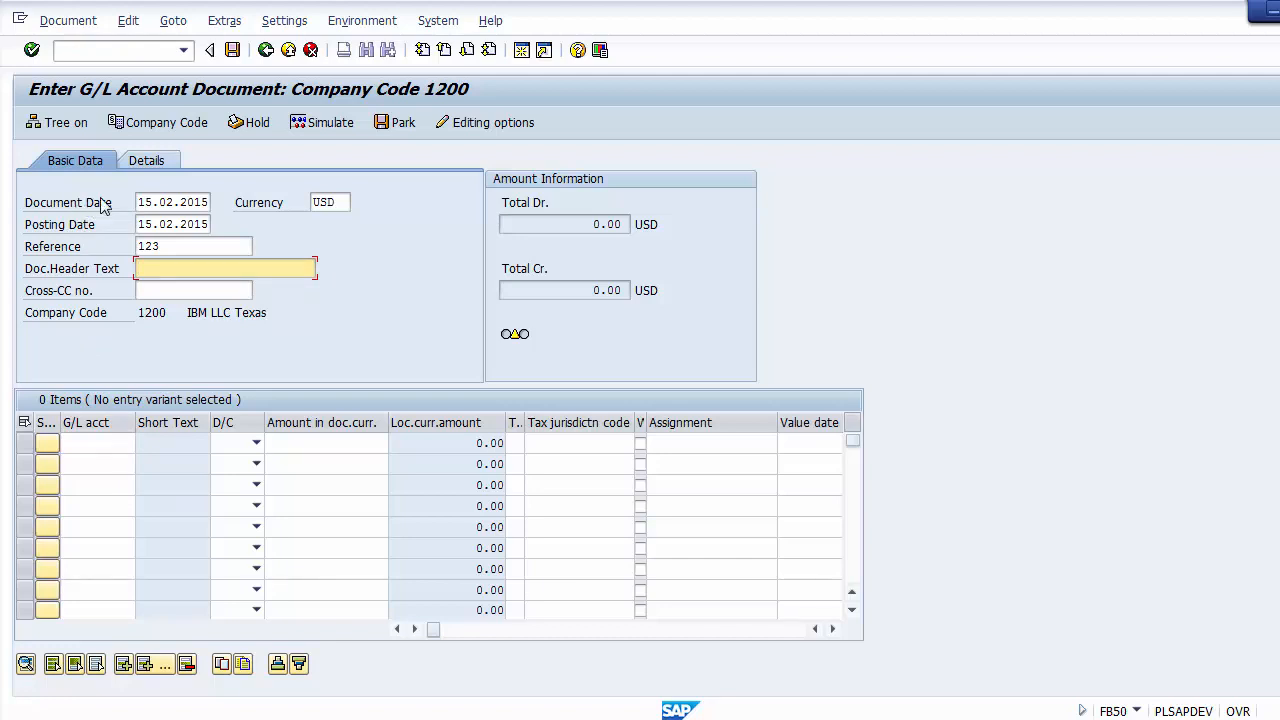
click(330, 202)
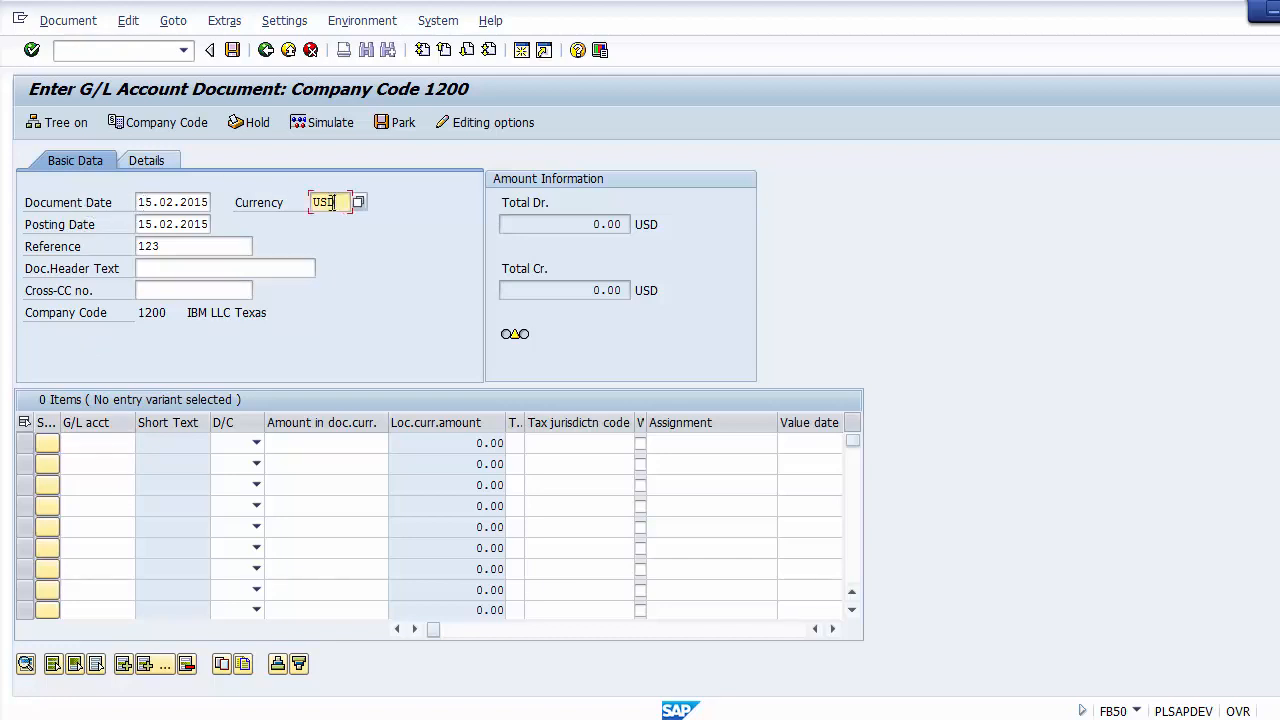
click(156, 224)
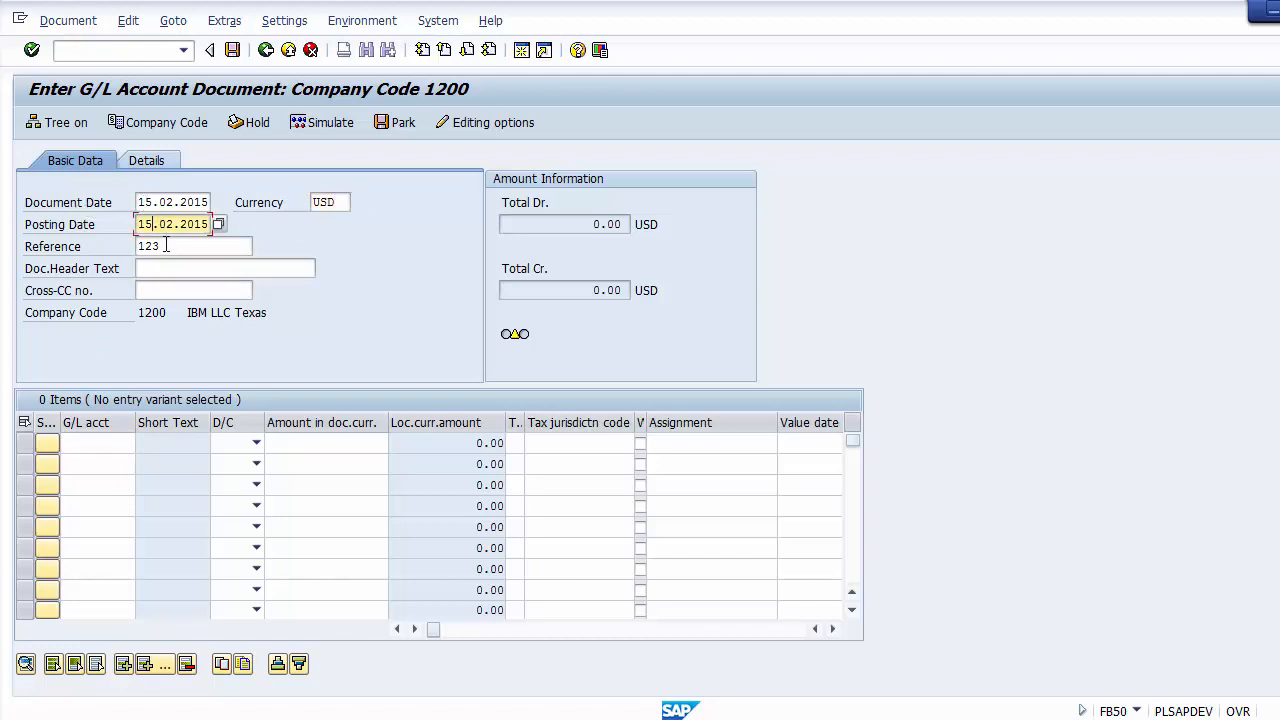
click(166, 246)
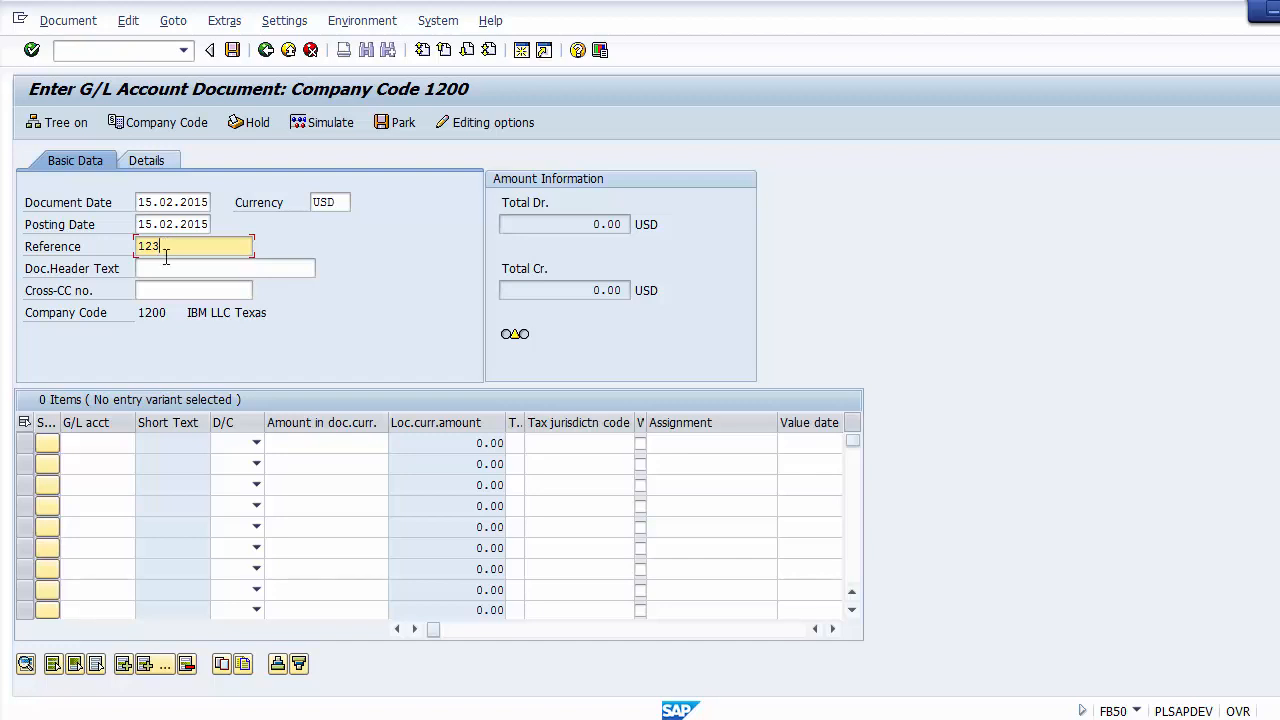
click(102, 440)
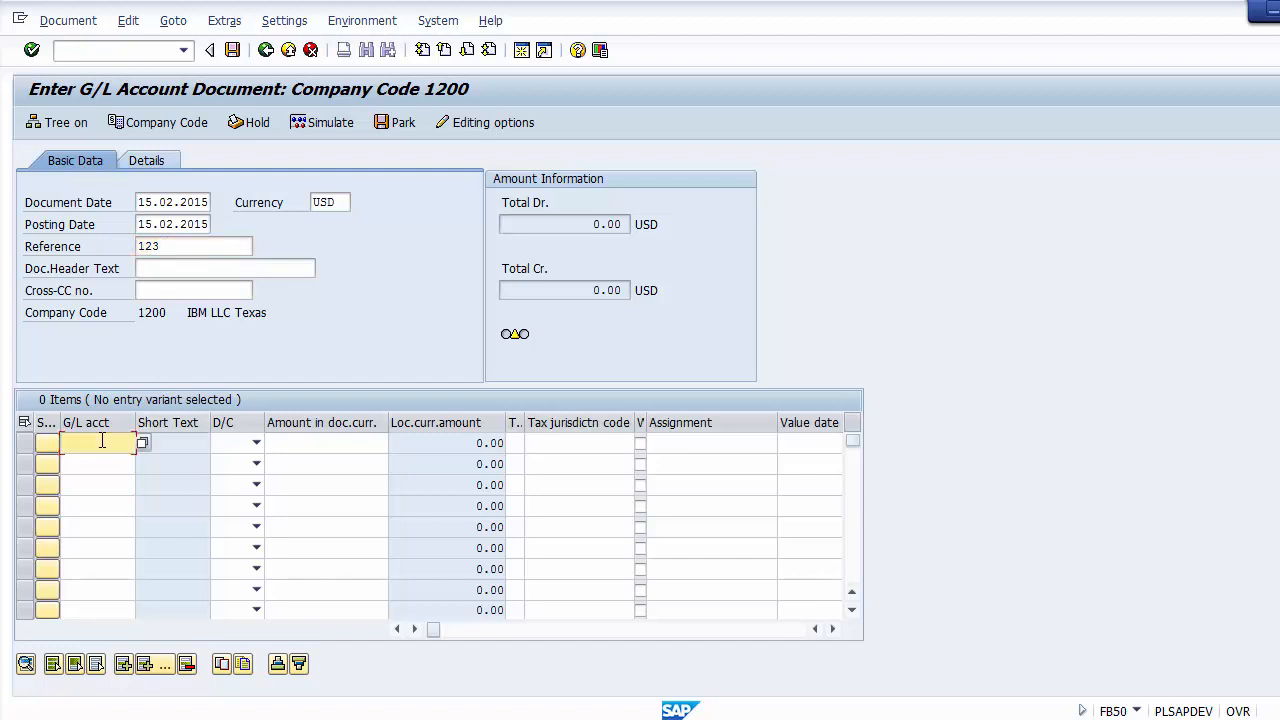
key(ctrl+v)
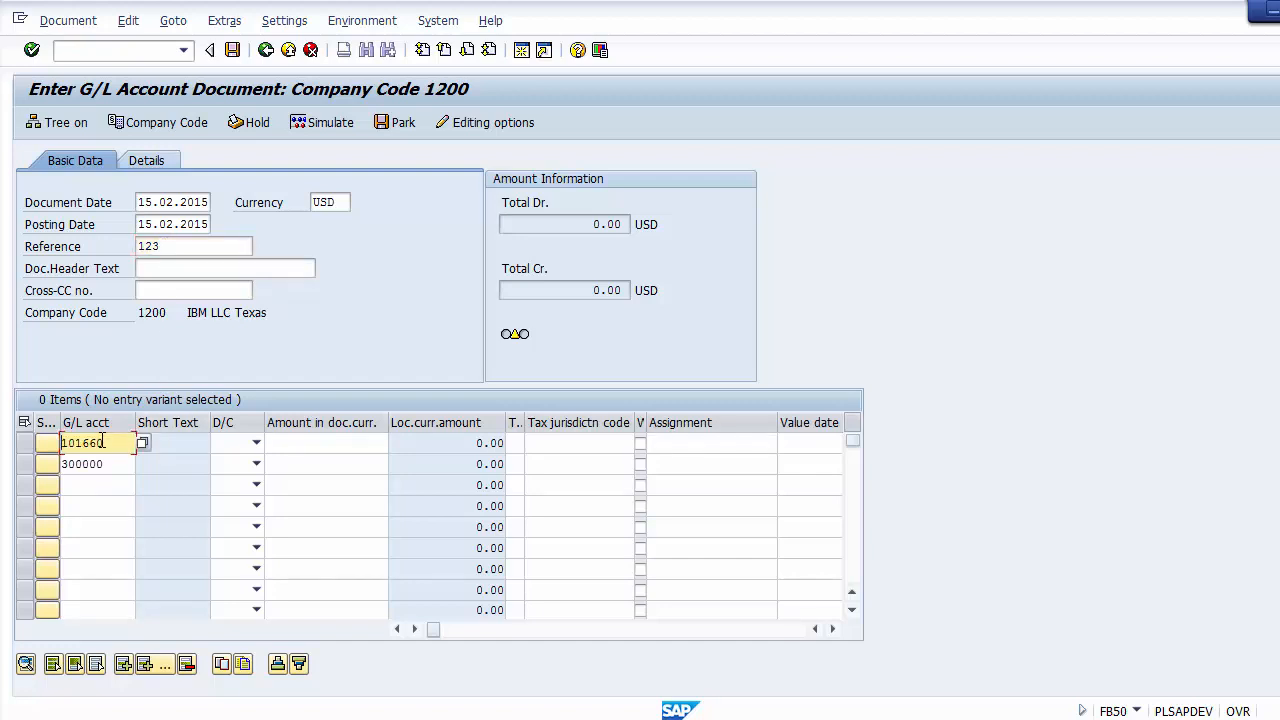
key(BackSpace)
key(BackSpace)
key(BackSpace)
key(BackSpace)
key(BackSpace)
key(BackSpace)
key(Down)
key(BackSpace)
key(BackSpace)
key(BackSpace)
key(BackSpace)
key(BackSpace)
key(BackSpace)
Step: Look up Cash Account 101660 for the first line item and enter it as a debit of 10000
click(141, 443)
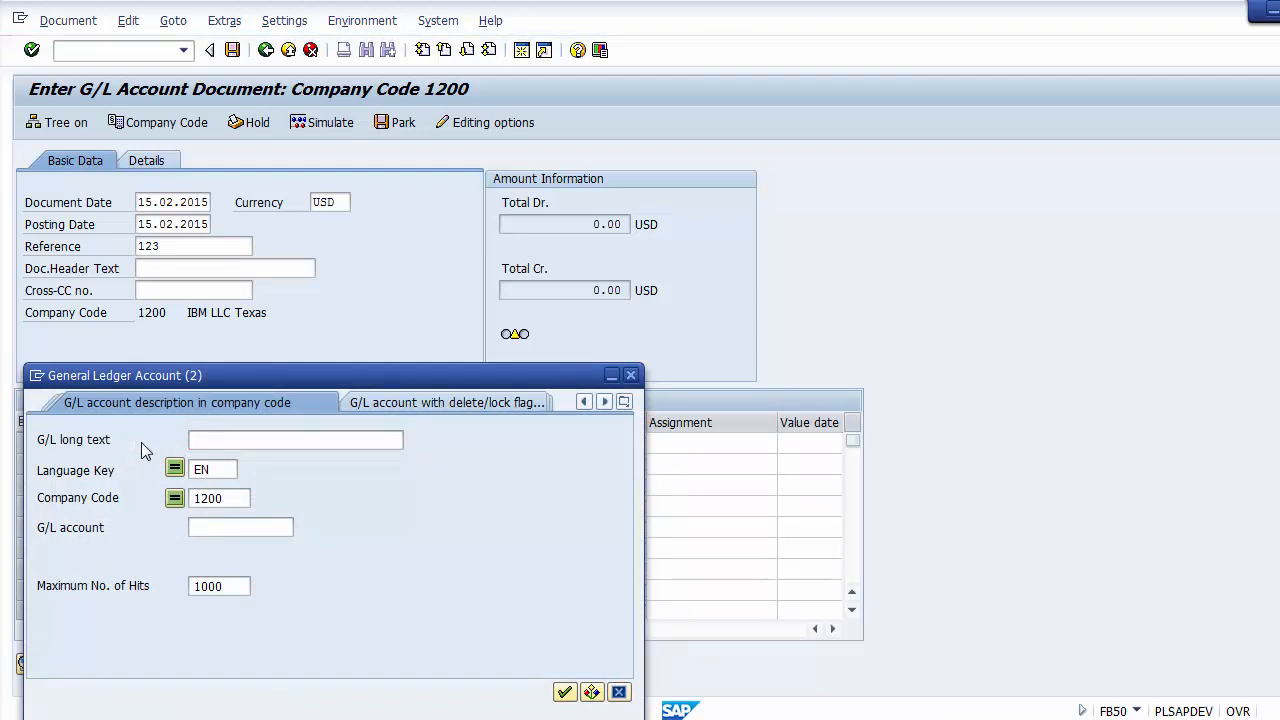
key(Return)
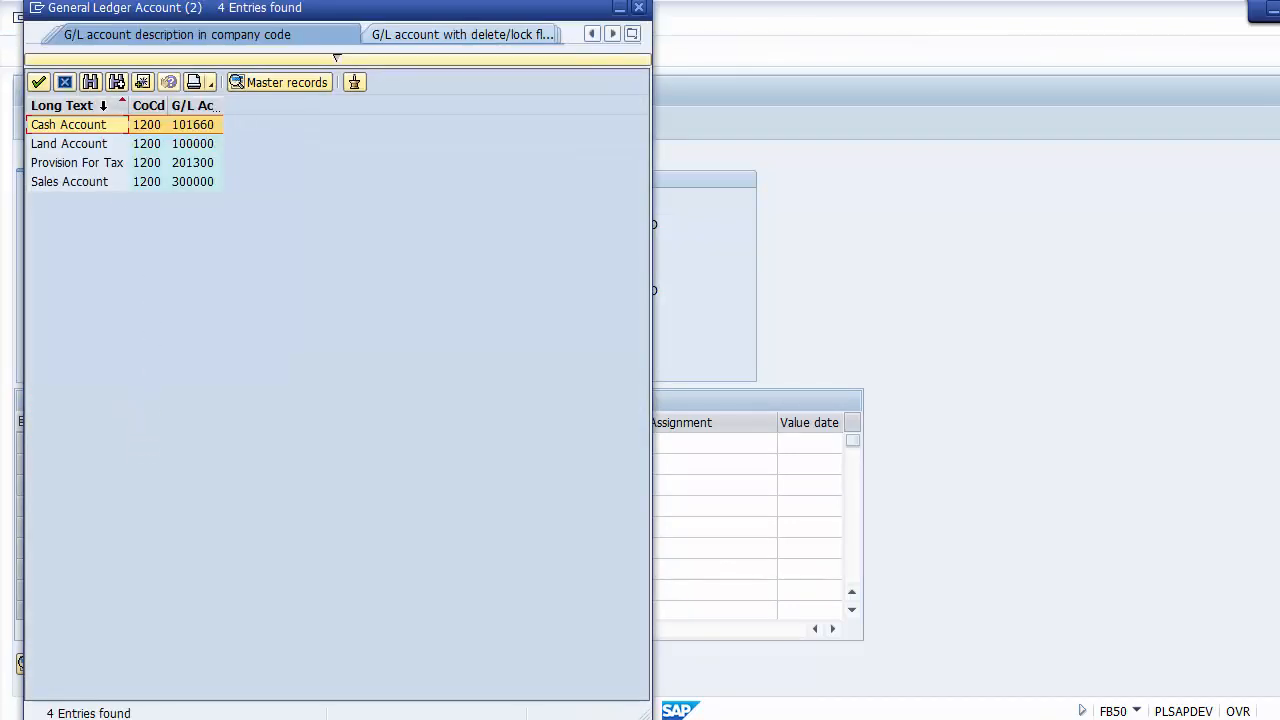
double_click(80, 125)
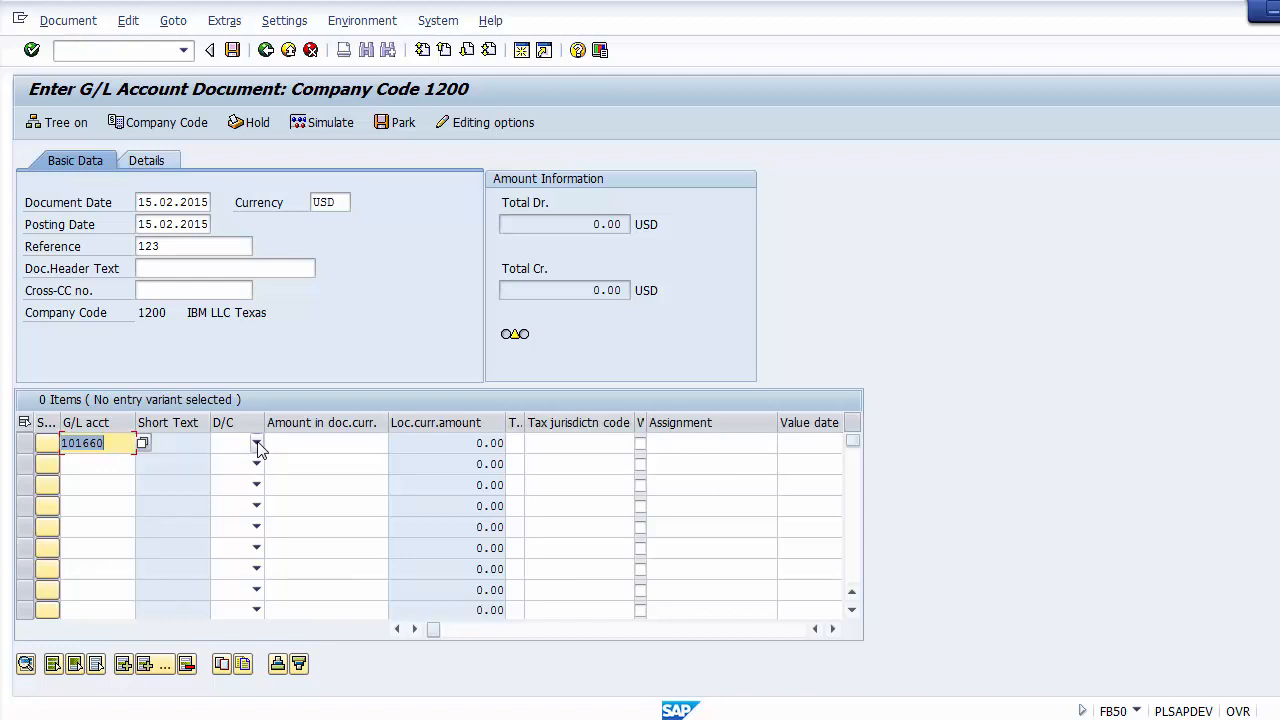
click(120, 444)
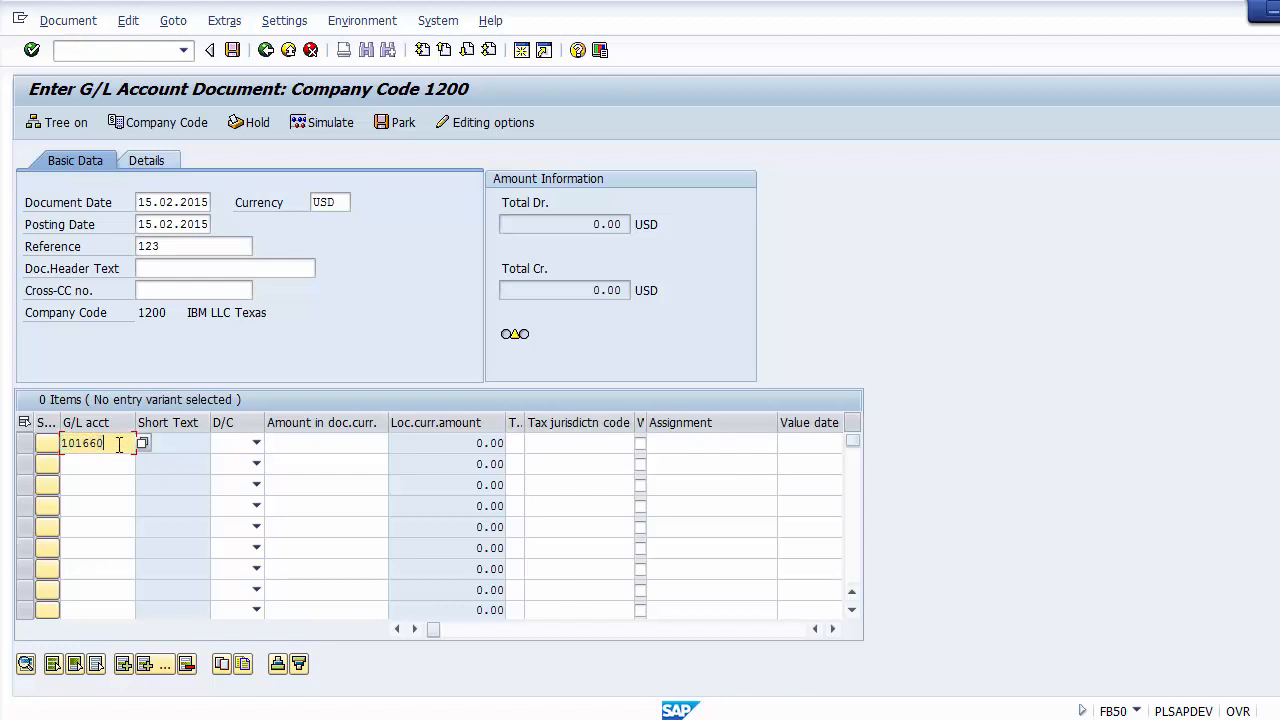
click(257, 444)
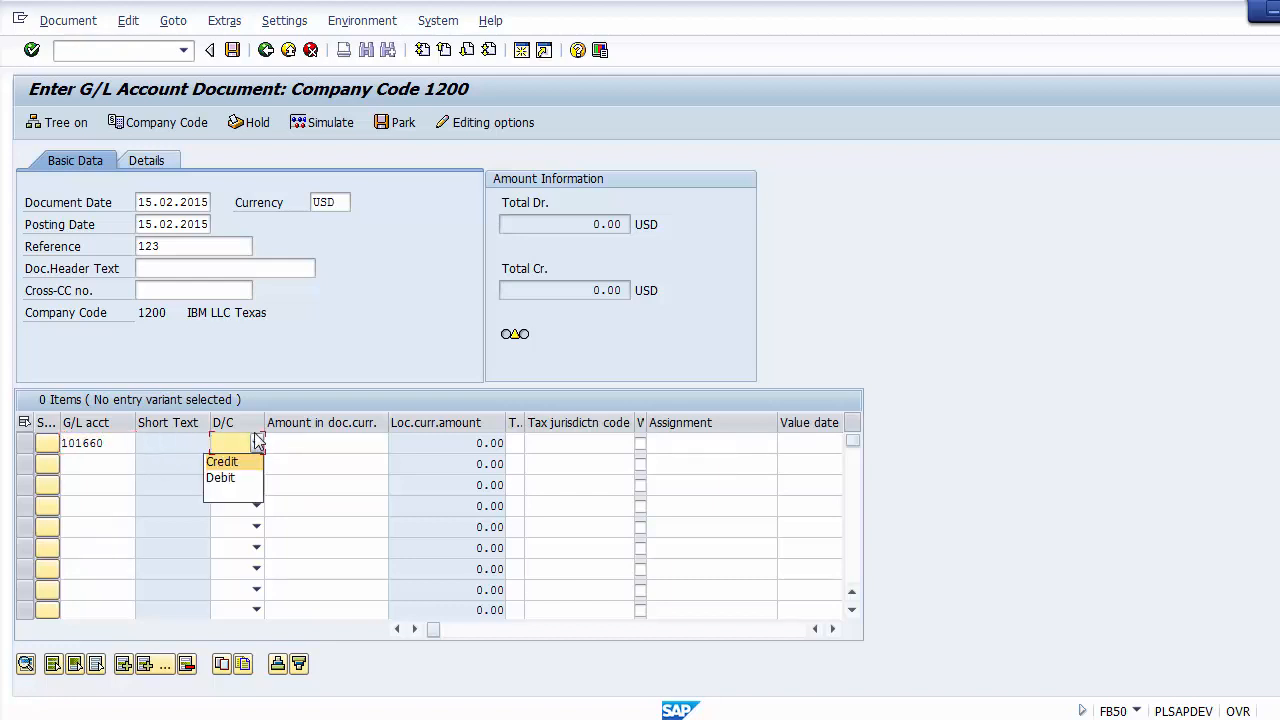
click(239, 478)
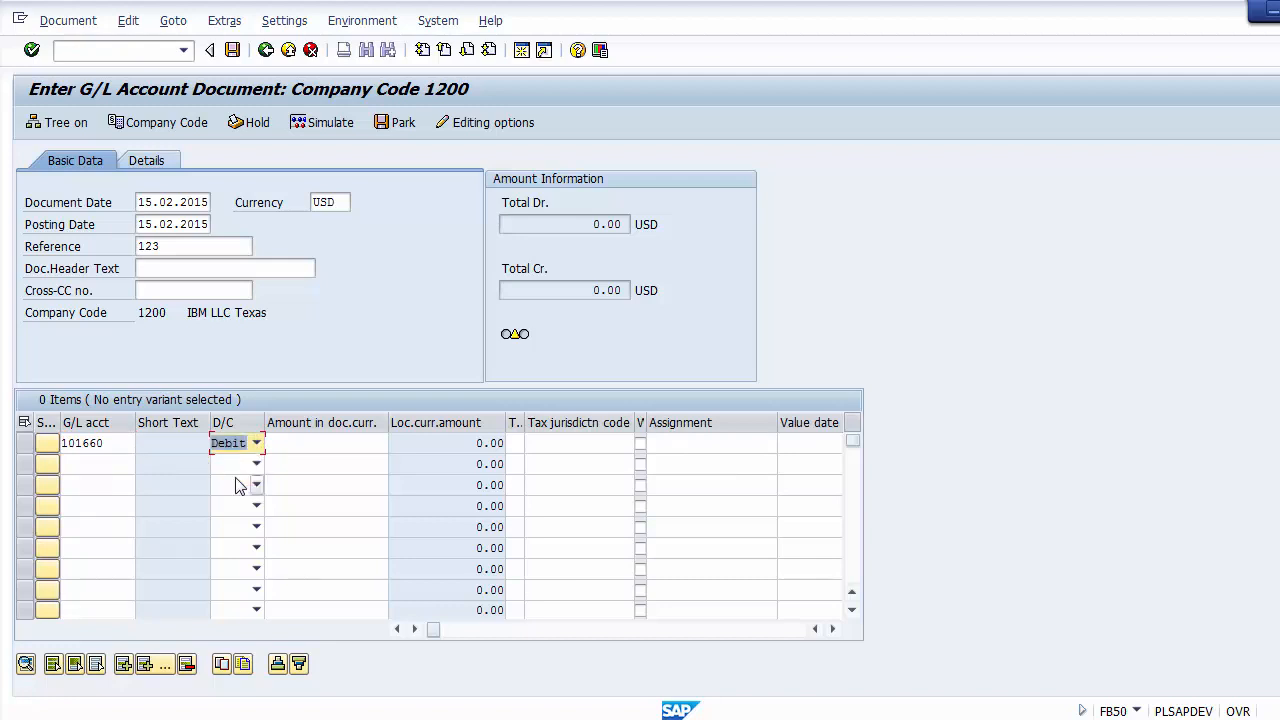
click(307, 446)
text(10000)
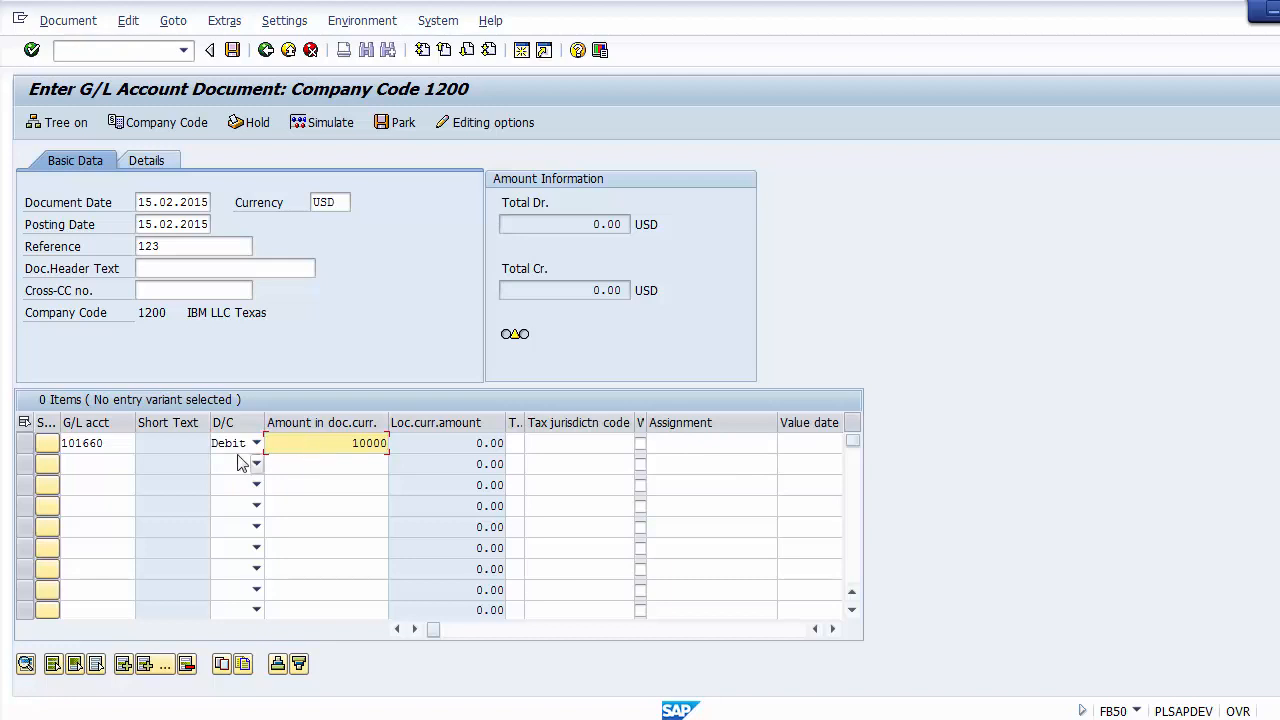
Step: Look up Sales Account 300000 for the second line item and enter it as a credit of 10000
click(115, 462)
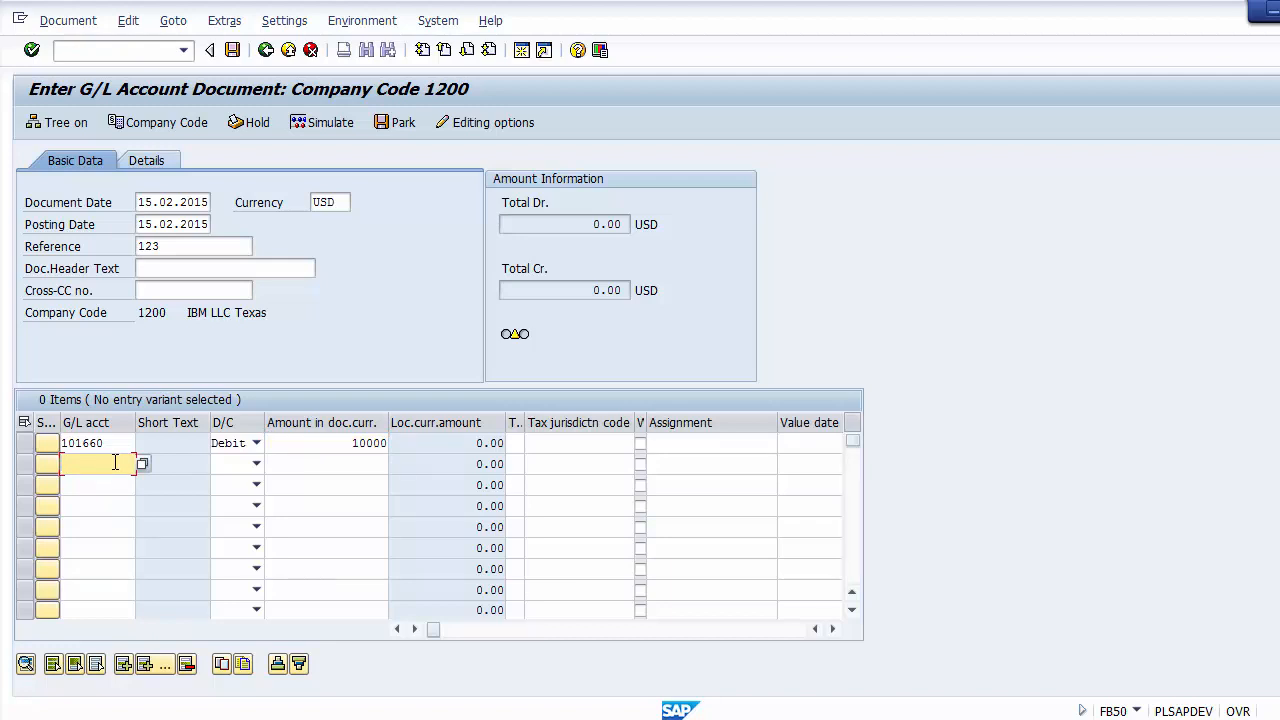
key(F4)
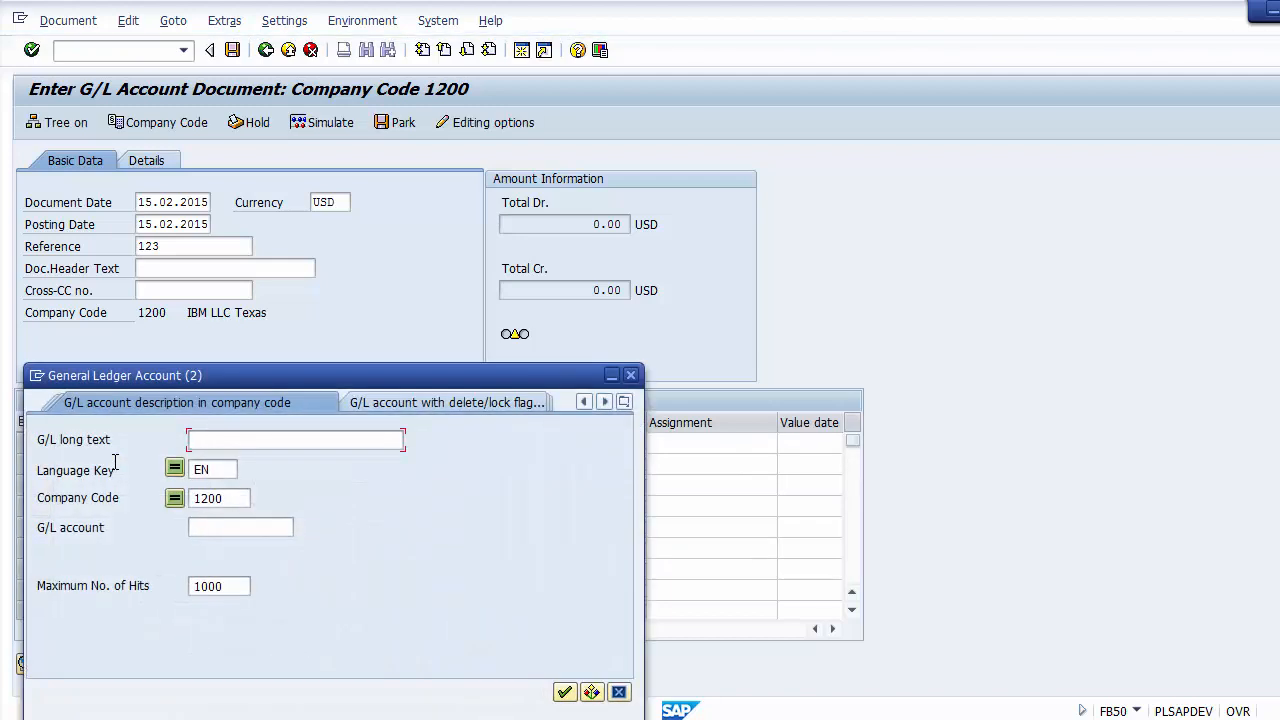
key(Return)
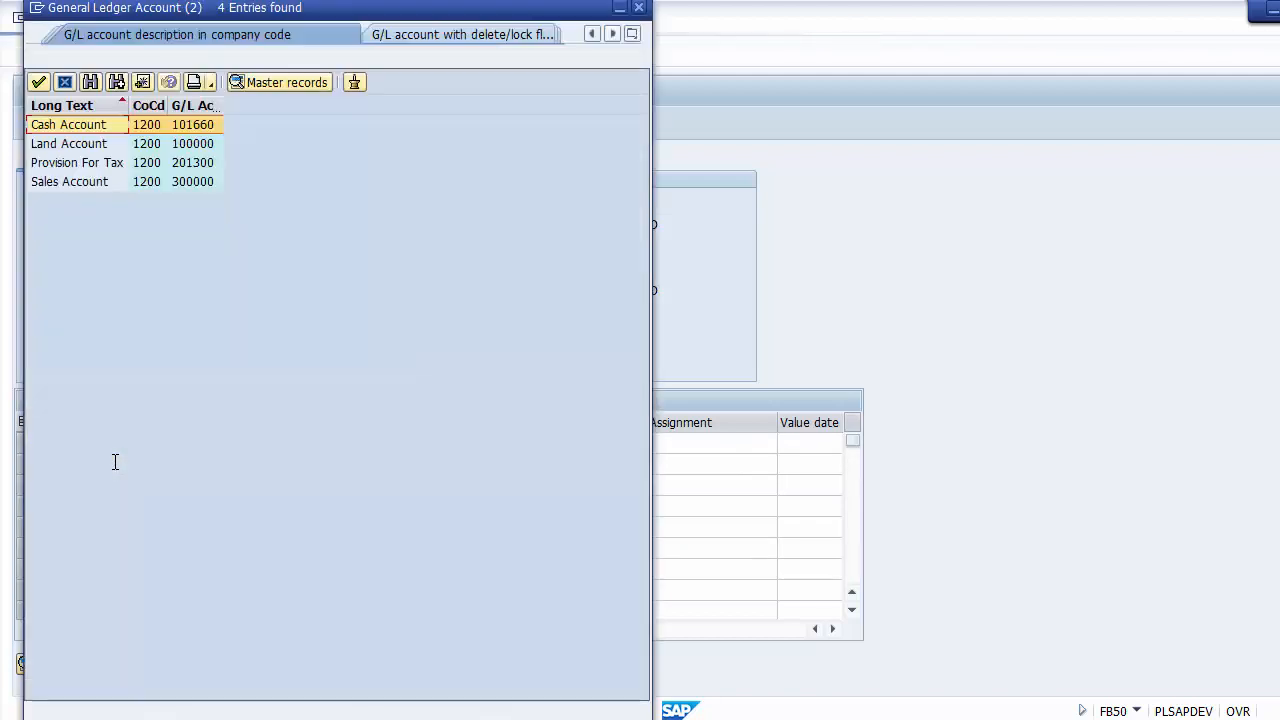
click(70, 182)
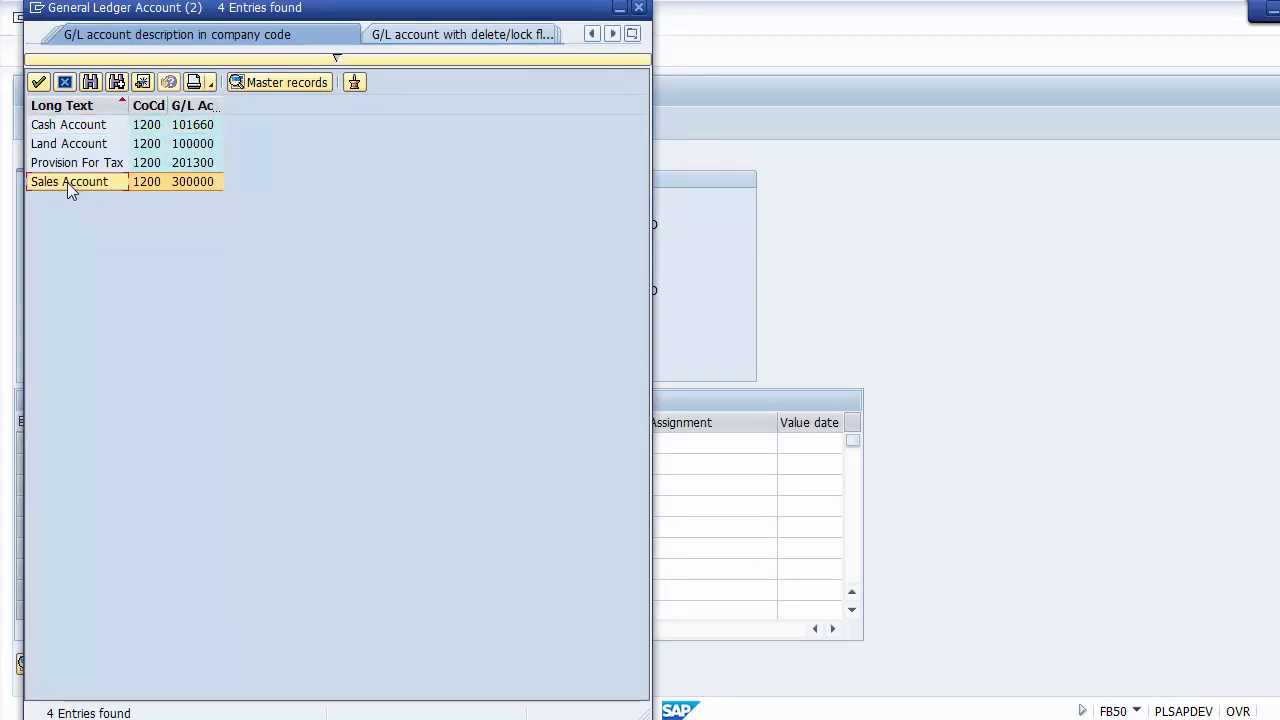
double_click(58, 182)
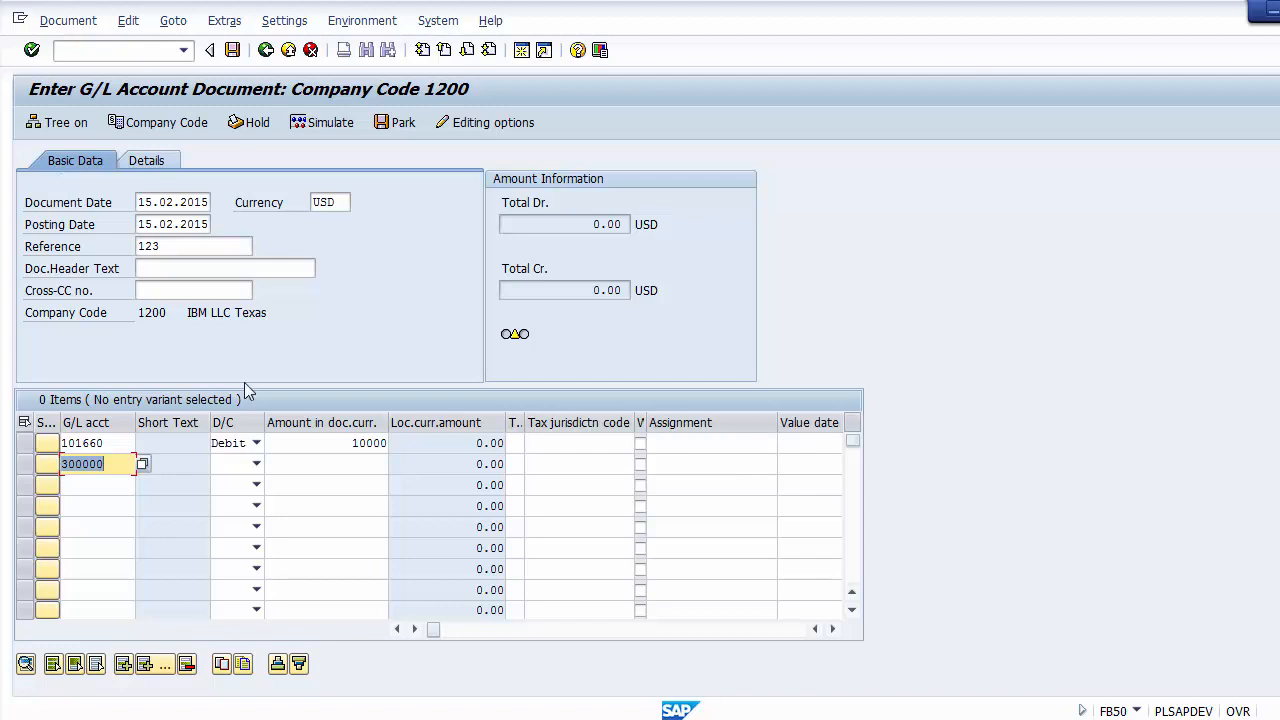
click(256, 464)
click(224, 483)
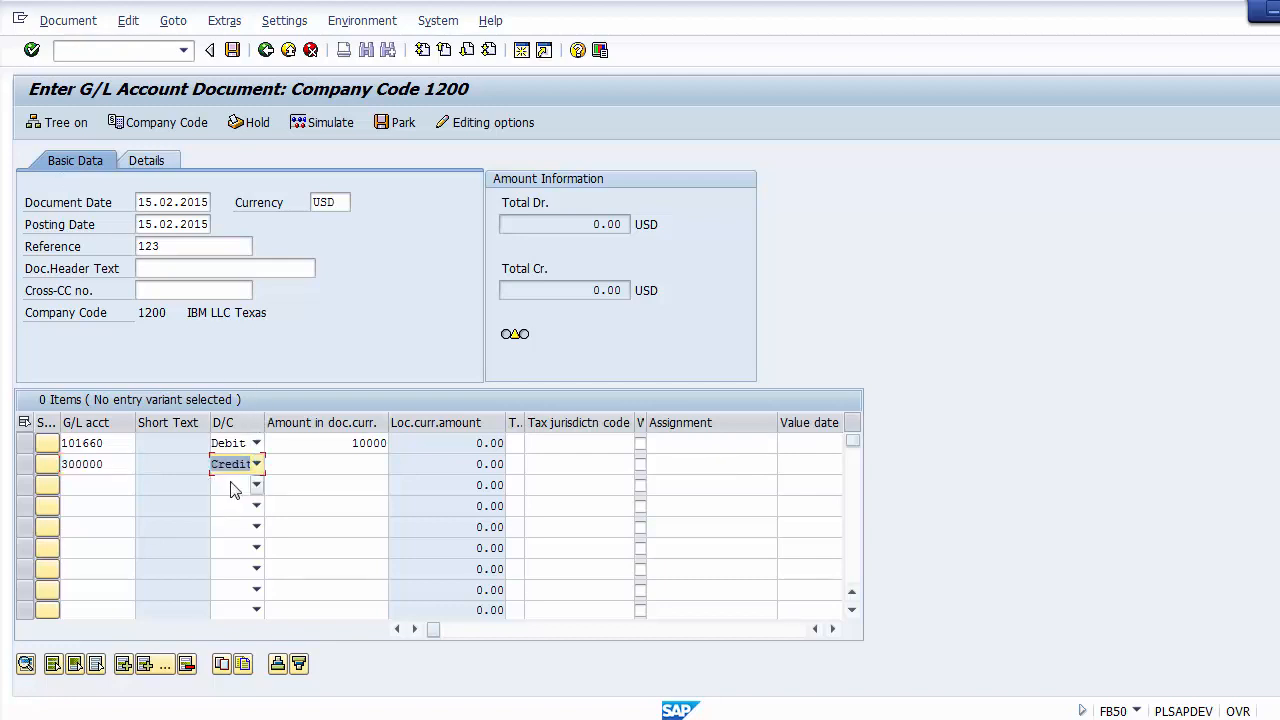
click(316, 468)
text(10000)
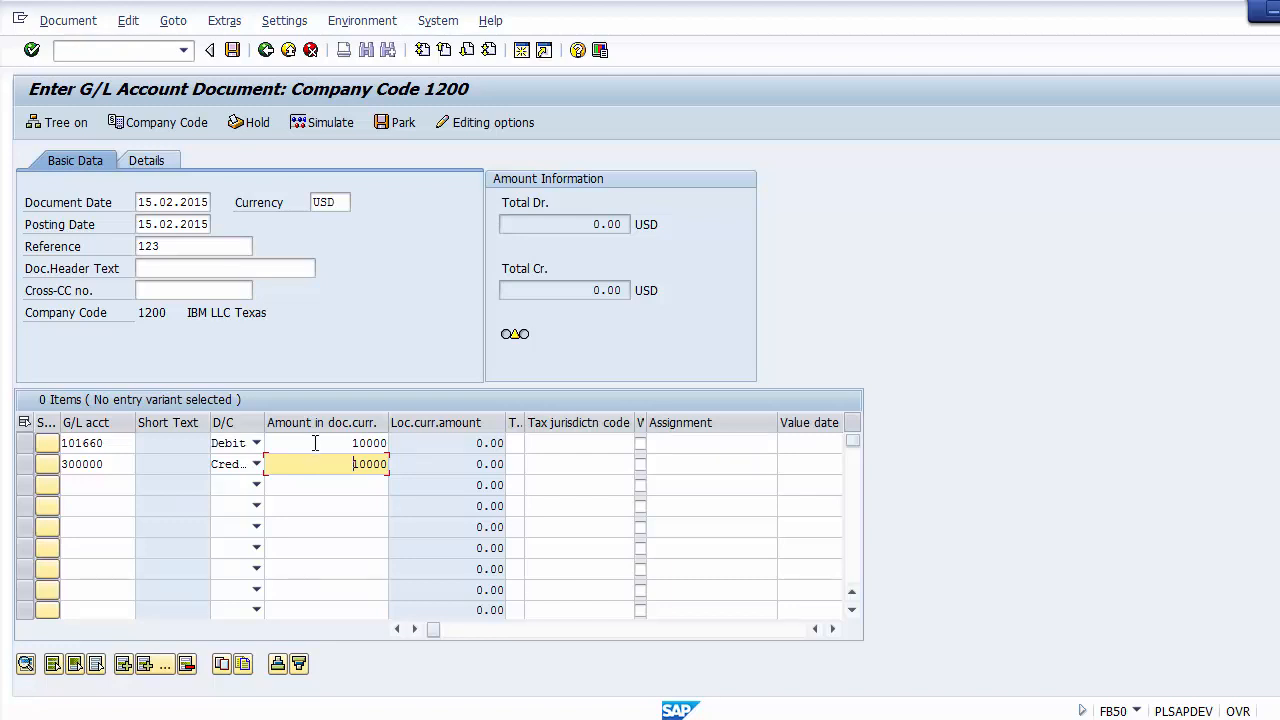
click(366, 310)
click(165, 200)
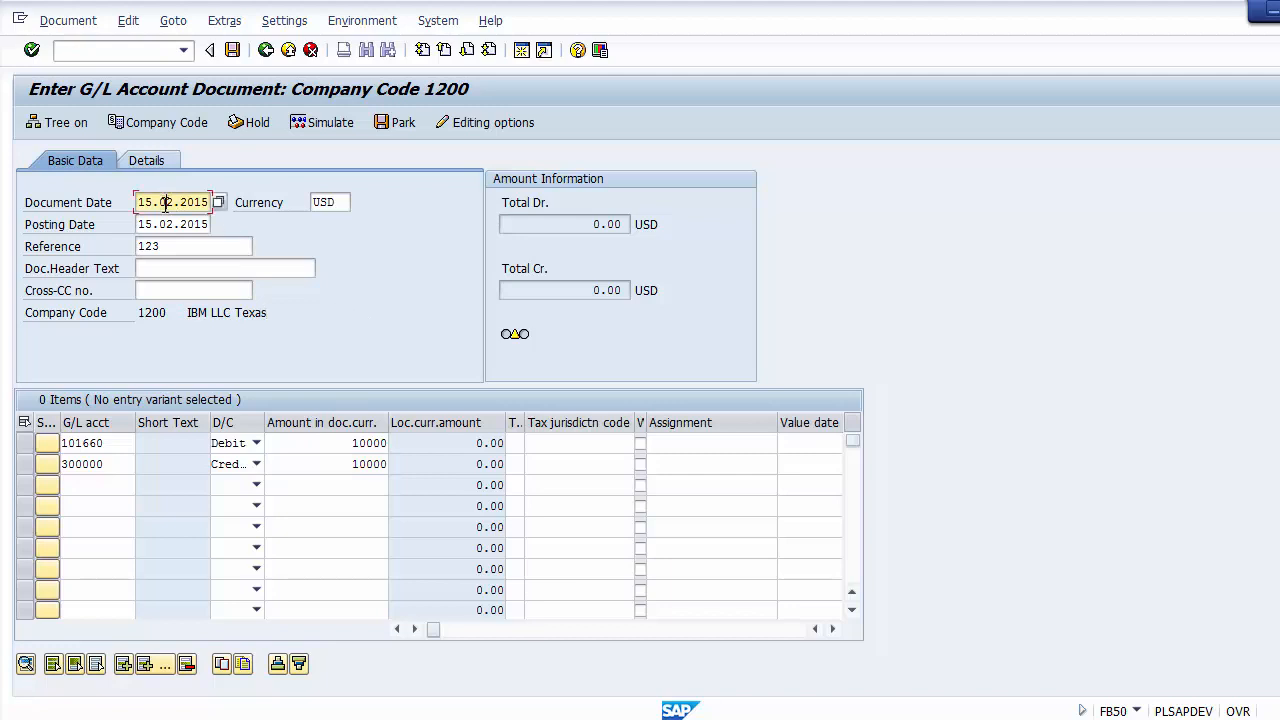
click(172, 224)
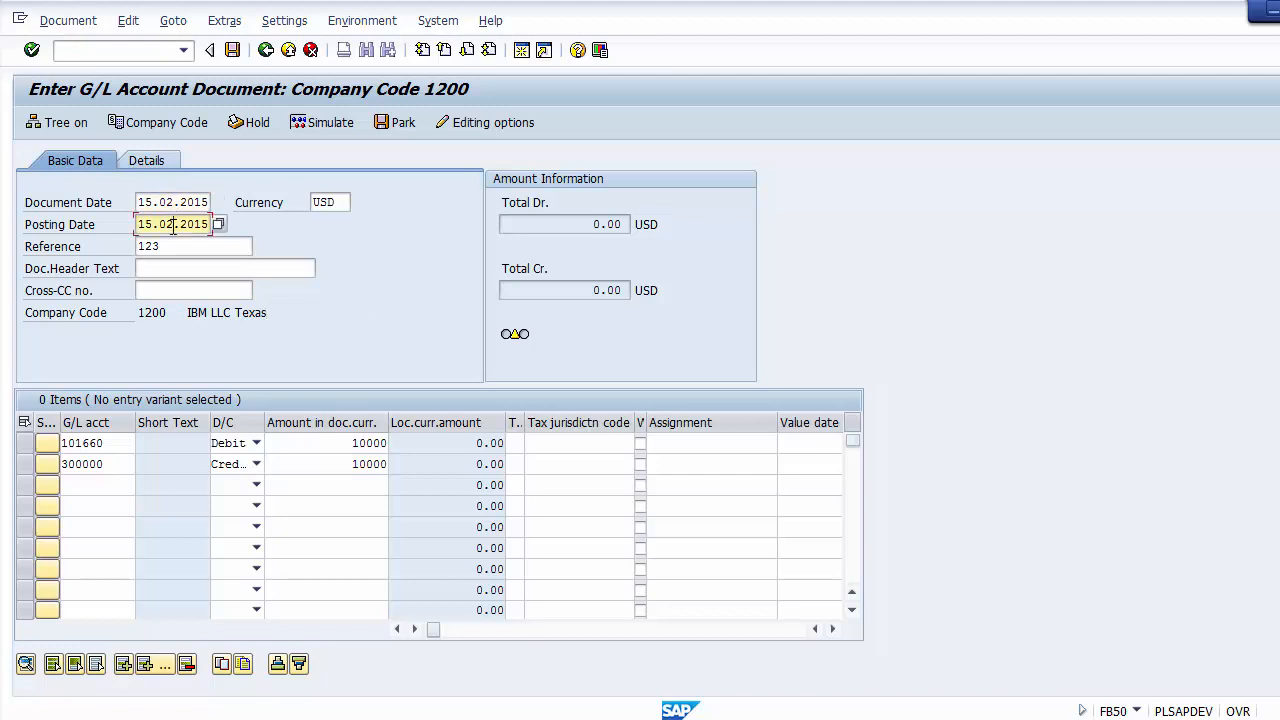
Step: Check the header fields and both line items of the G/L document, and simulate it, accepting the tax code warning
click(330, 205)
click(199, 245)
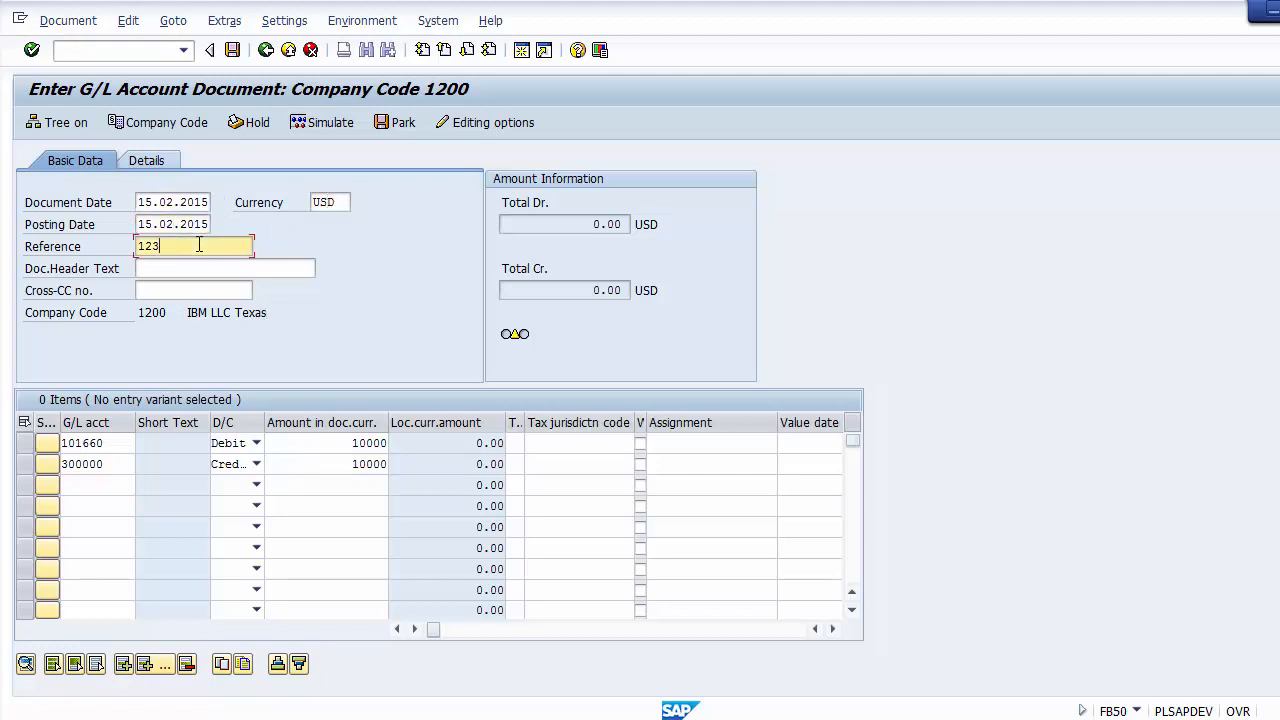
click(116, 446)
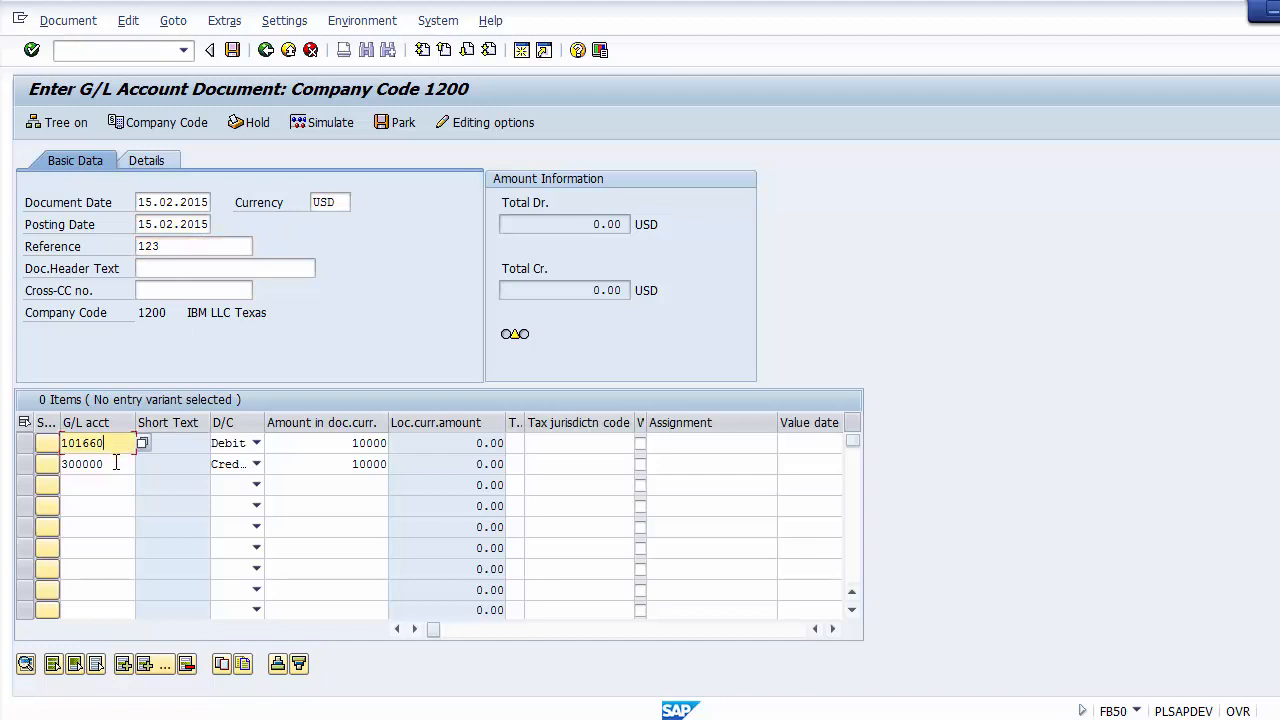
click(116, 463)
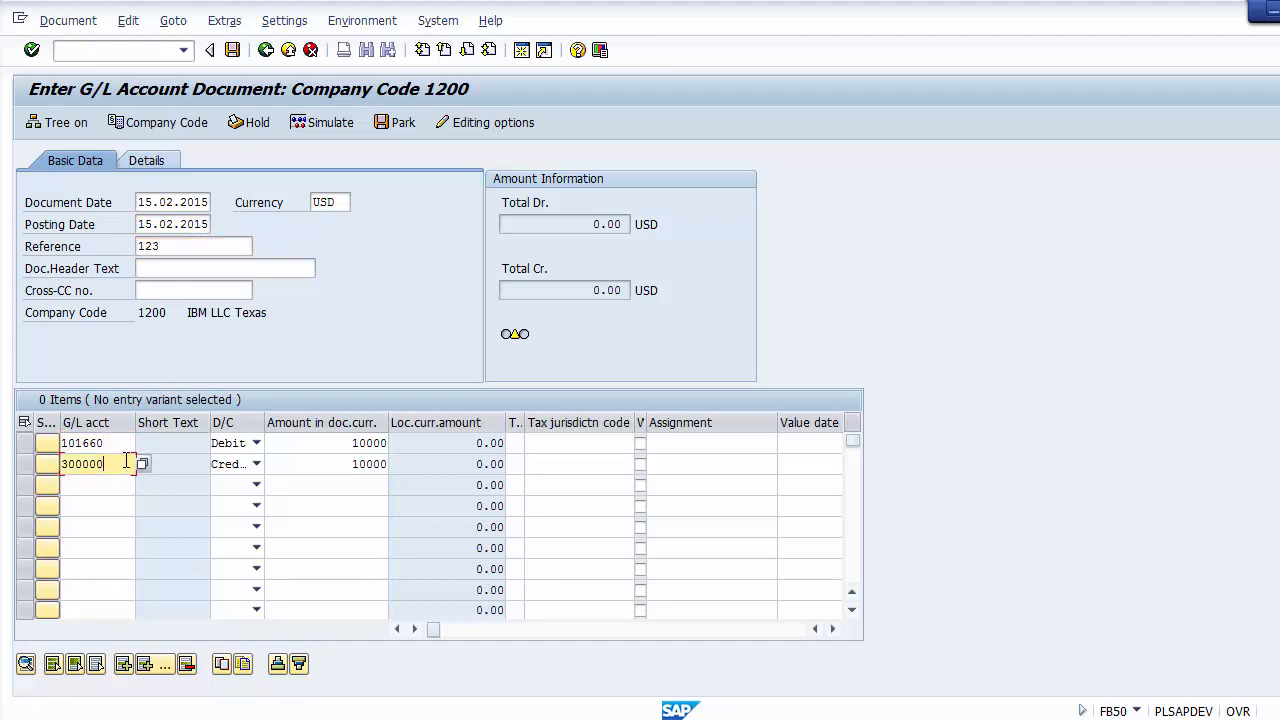
click(290, 442)
click(295, 470)
click(386, 305)
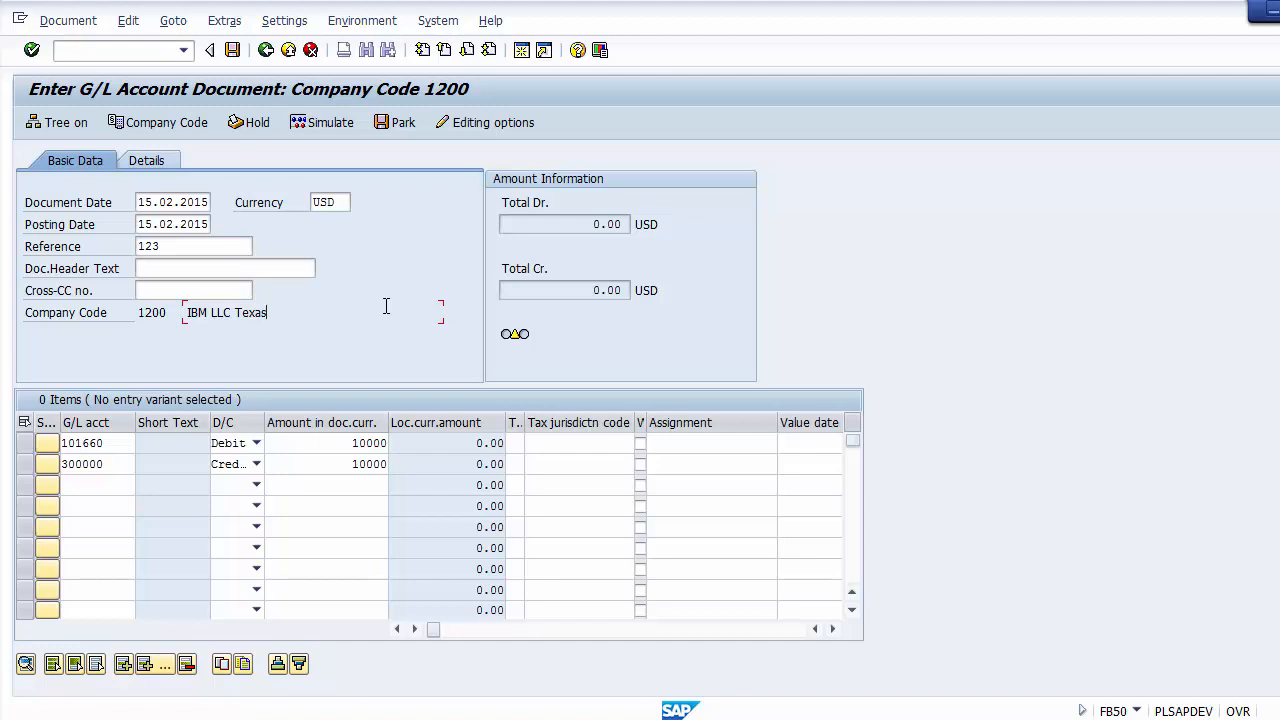
click(322, 122)
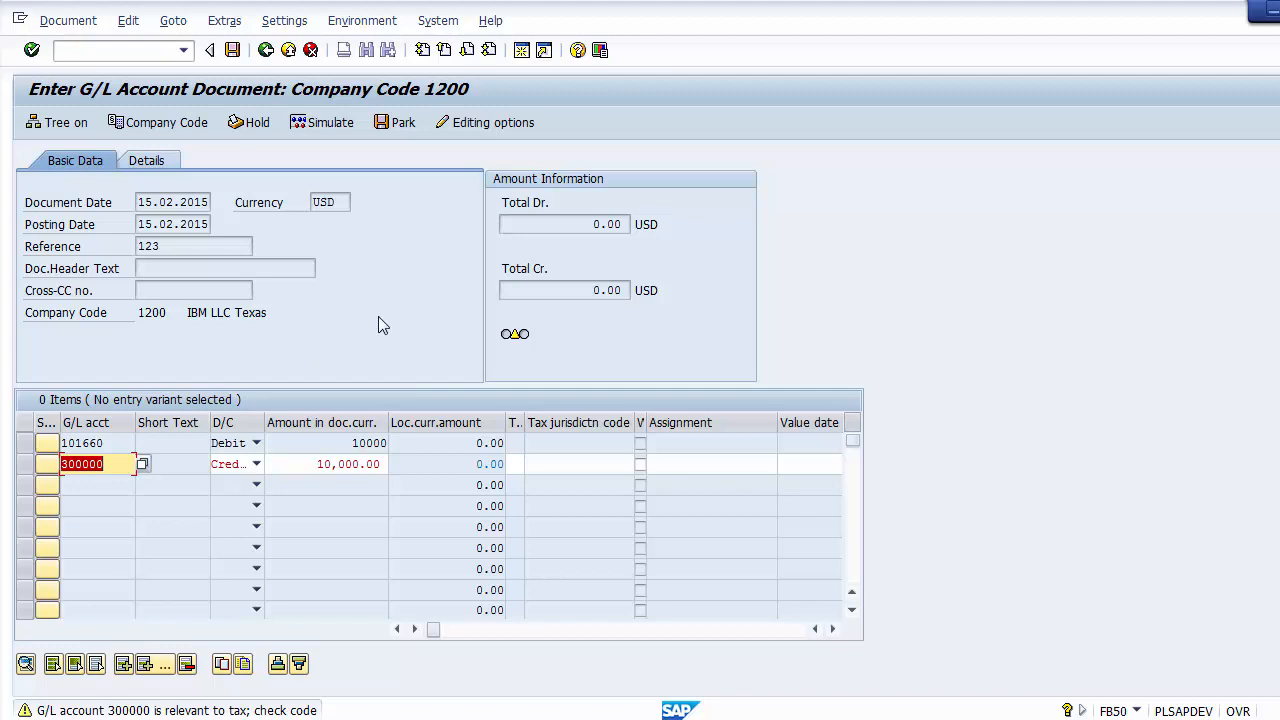
key(Return)
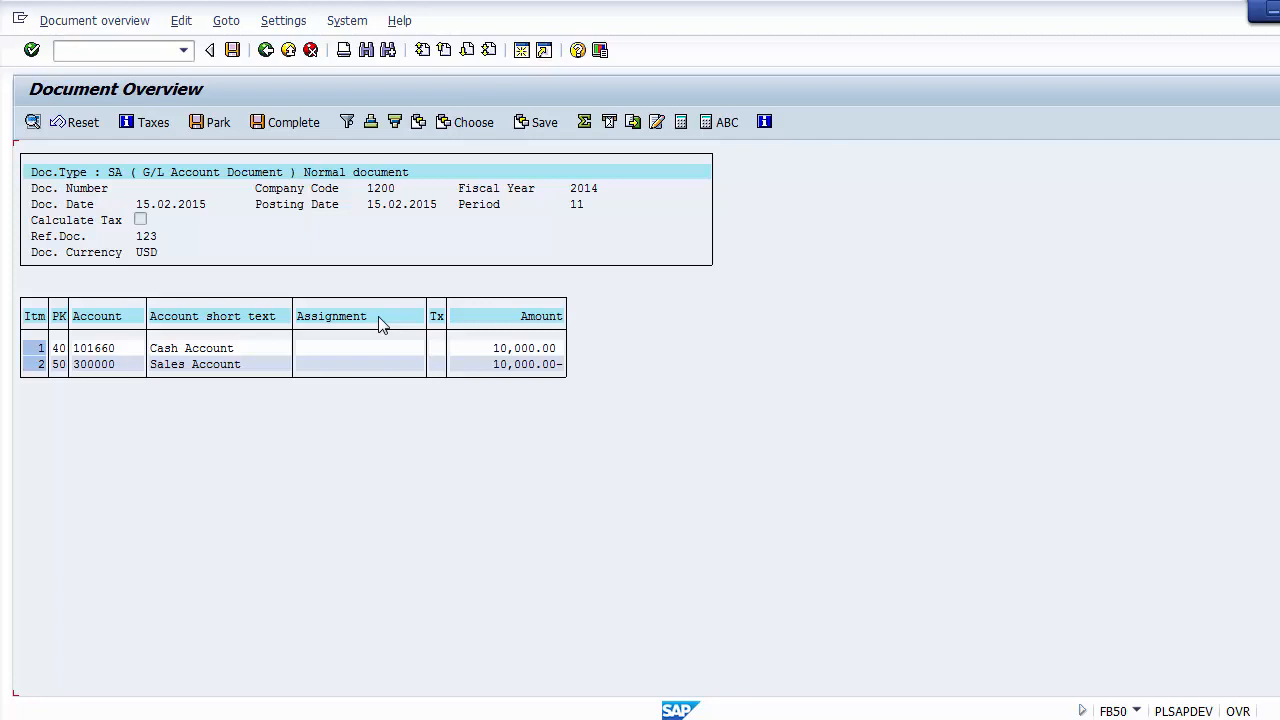
Step: Examine the simulated document's type, company code, dates, fiscal year, period, reference, currency, accounts and posting keys
click(77, 174)
click(113, 174)
click(84, 205)
click(272, 189)
click(373, 188)
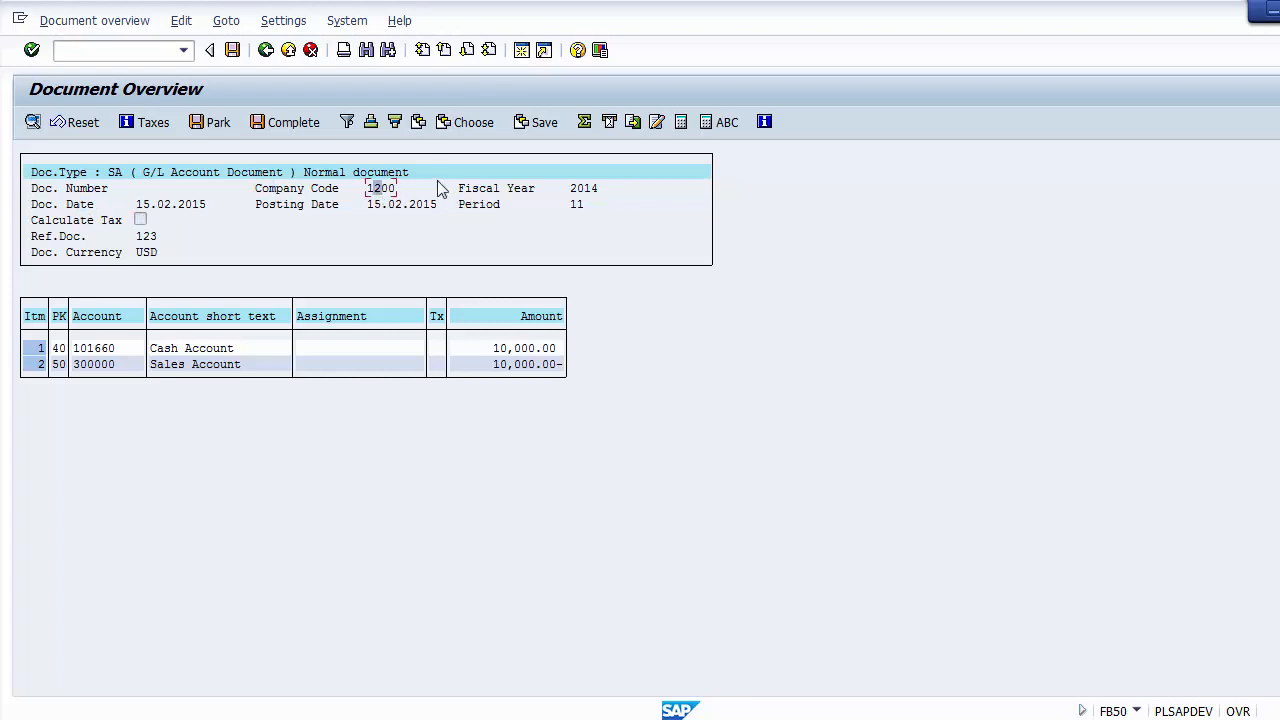
click(585, 188)
click(386, 205)
click(497, 208)
click(577, 207)
click(146, 238)
click(147, 253)
click(119, 349)
click(245, 349)
click(250, 366)
click(59, 349)
click(58, 364)
Step: Post the simulated G/L document, and advance the presentation in PowerPoint to the Display Documents - FB03 slide
click(232, 51)
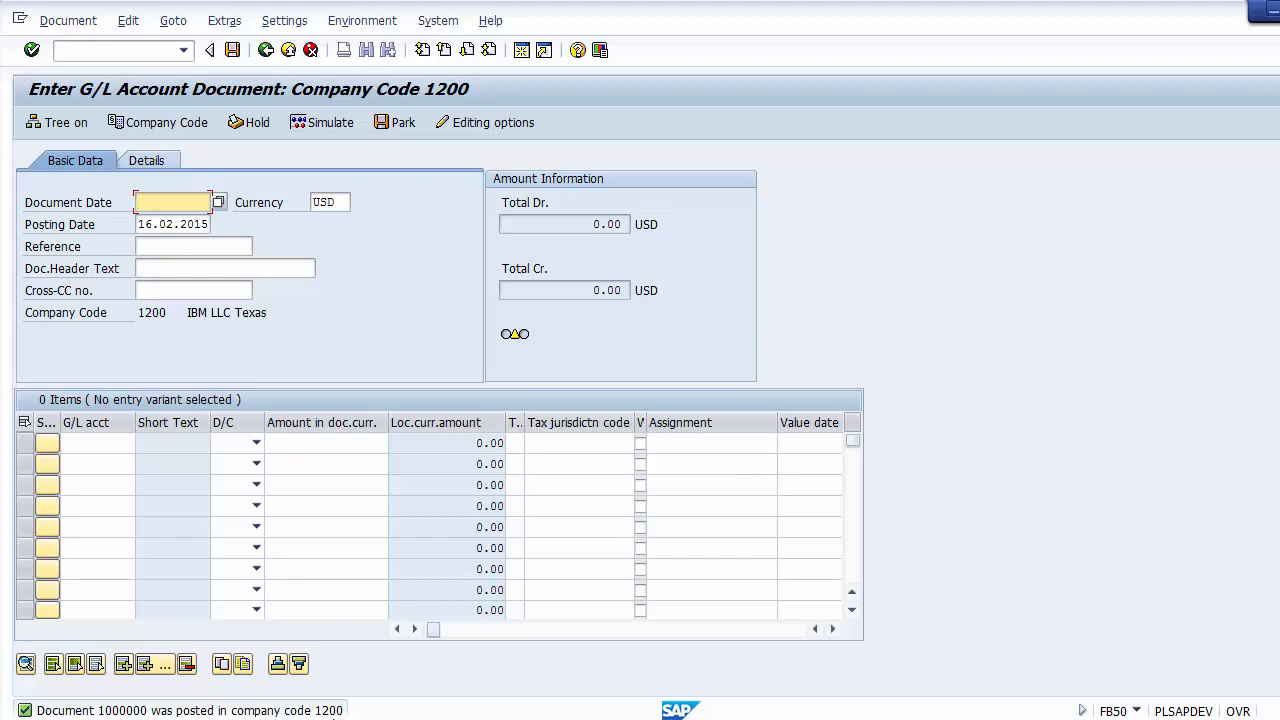
click(486, 718)
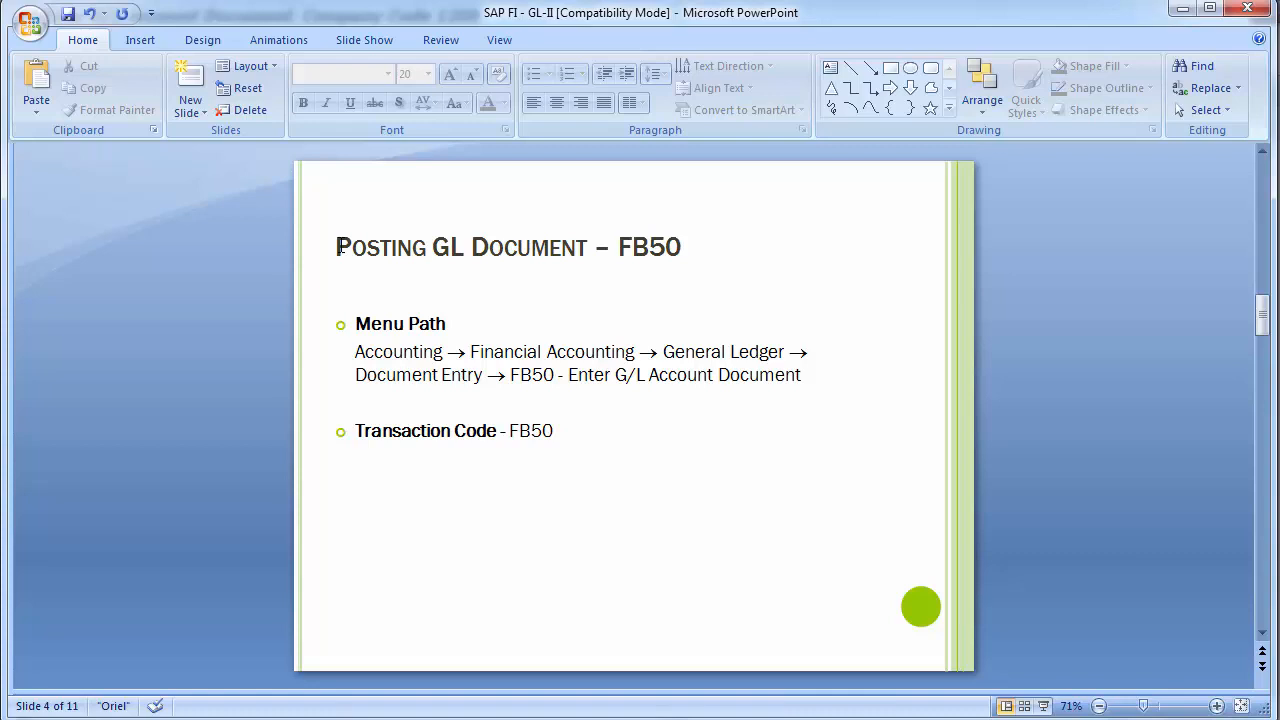
scroll(341, 248, down, 1)
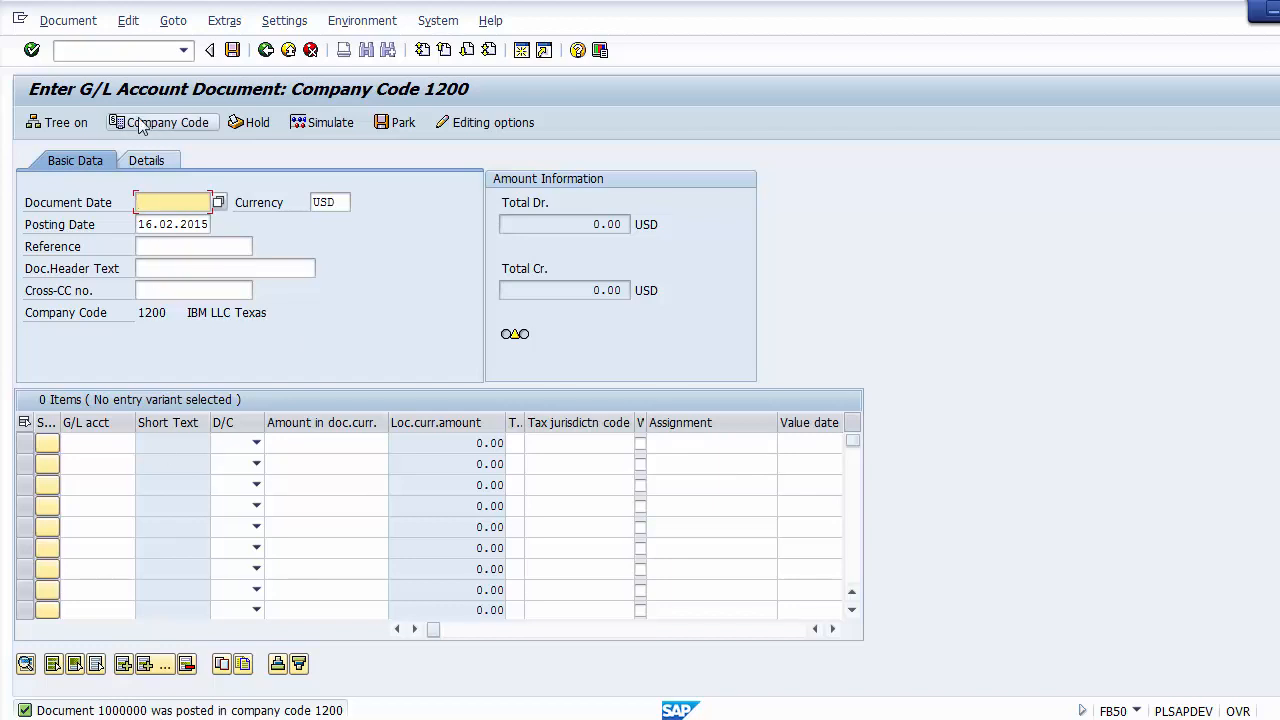
Step: Display the document just posted from FB50, examine its header data and the cash and sales line items, and return to the entry screen
click(68, 22)
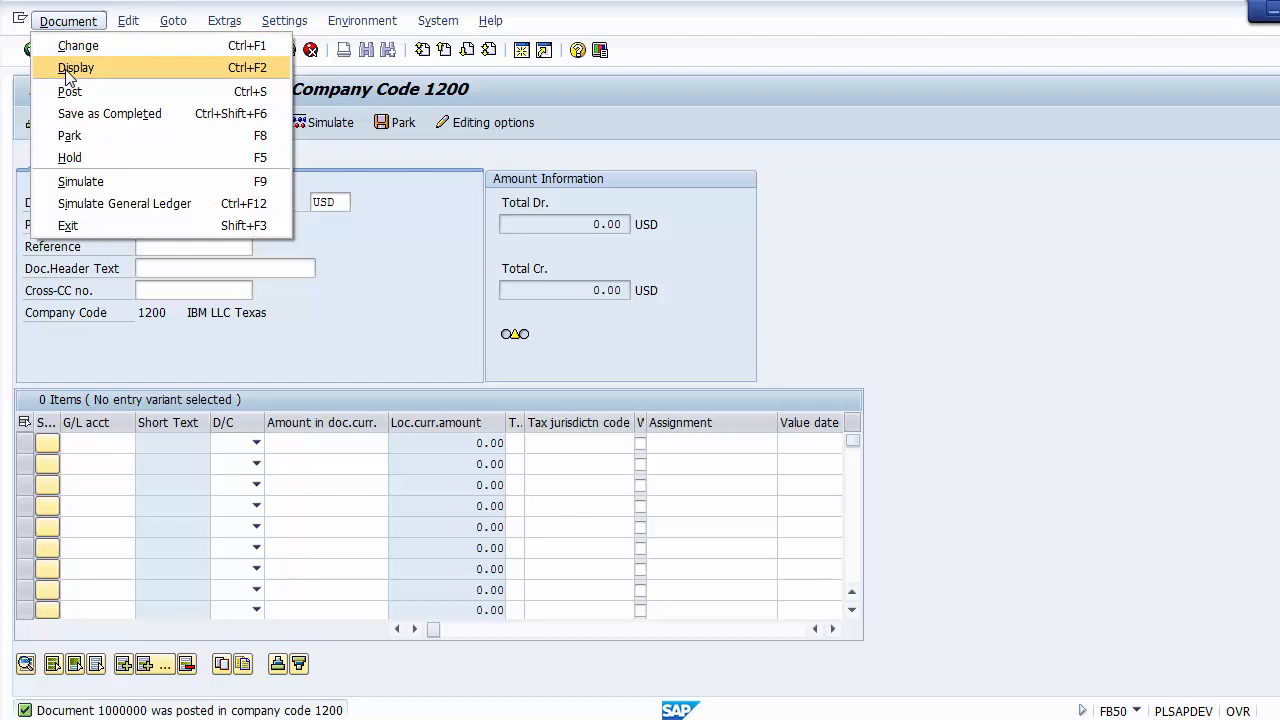
click(65, 69)
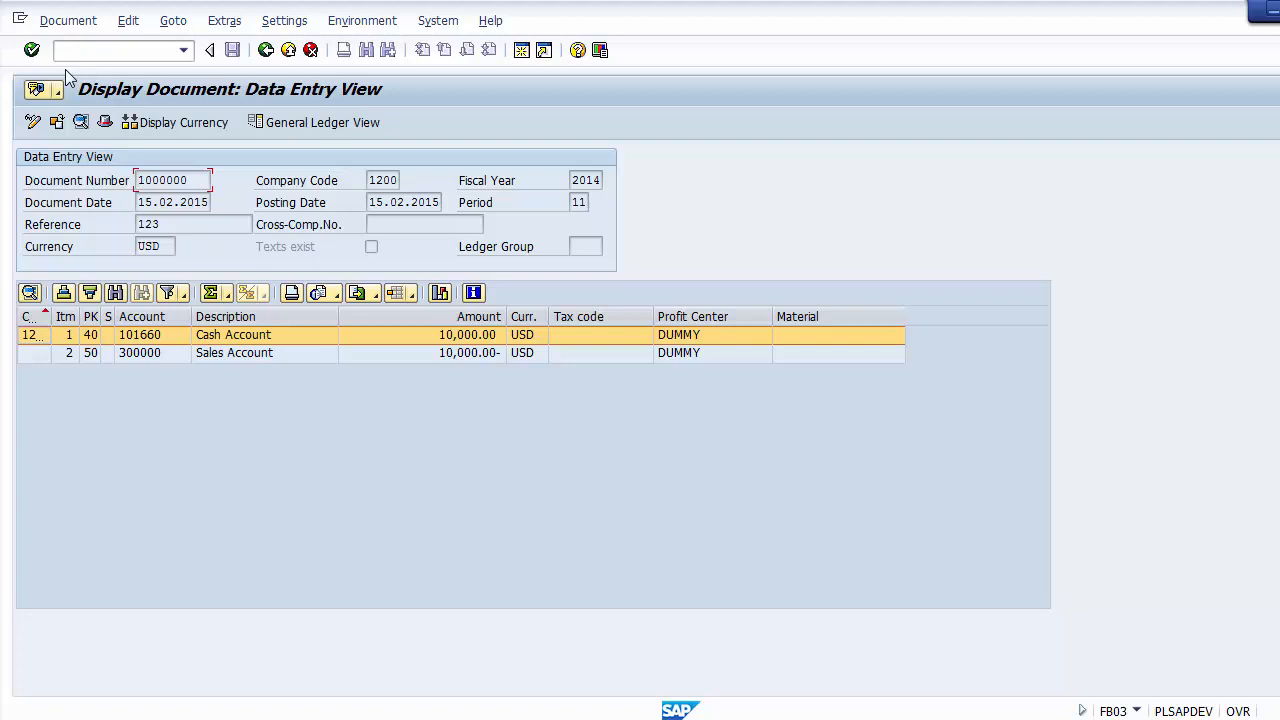
drag(200, 181, 131, 180)
click(371, 180)
click(191, 200)
click(385, 202)
click(226, 225)
click(230, 337)
click(231, 352)
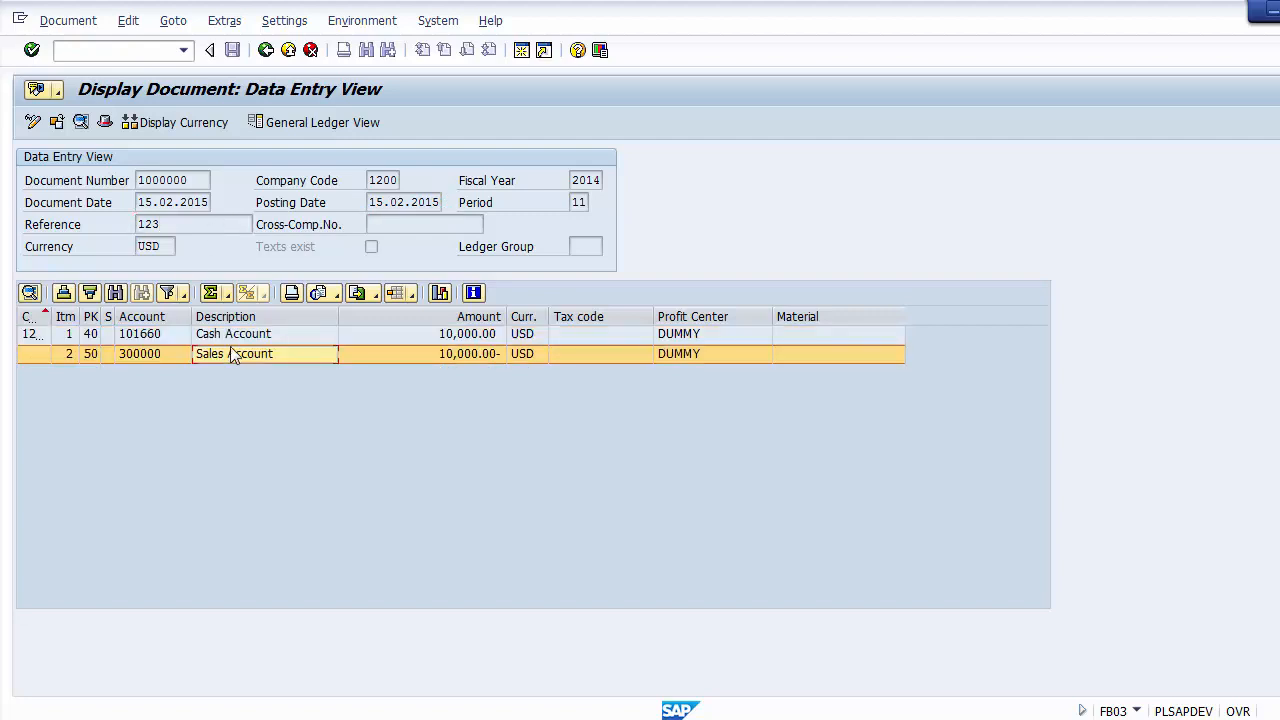
click(228, 340)
click(222, 352)
click(226, 338)
click(220, 351)
click(435, 338)
click(436, 352)
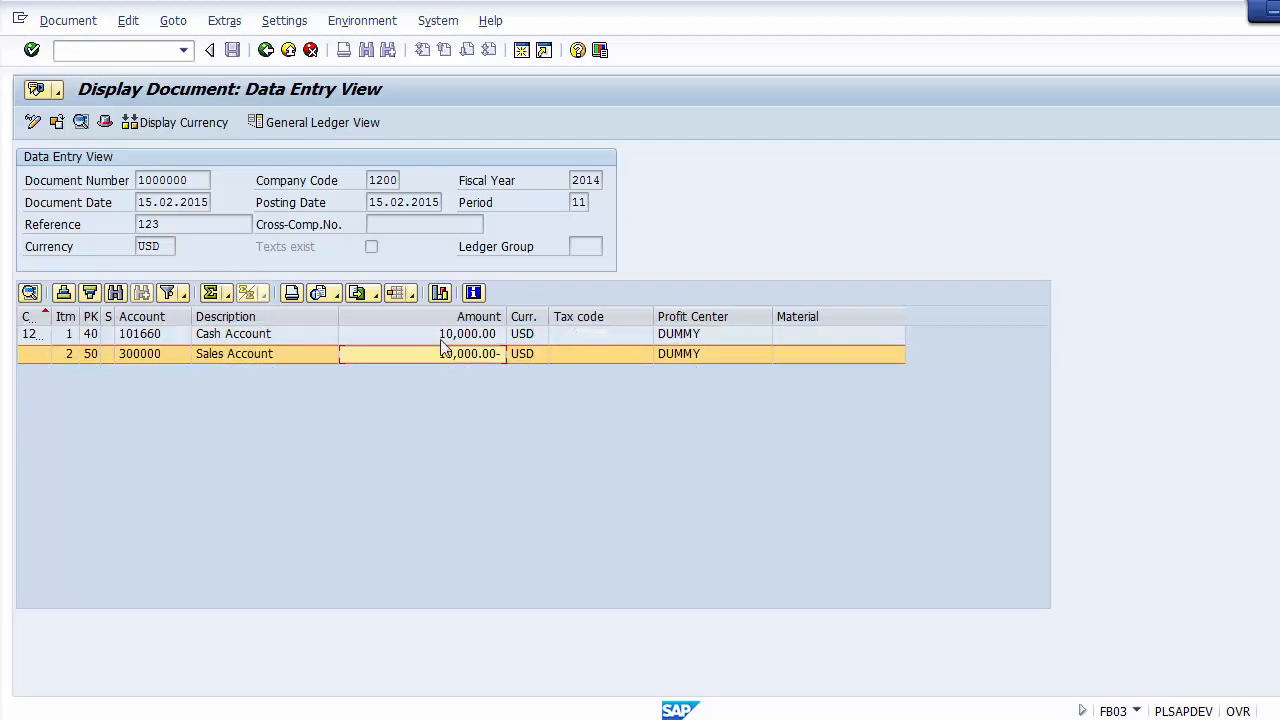
click(266, 51)
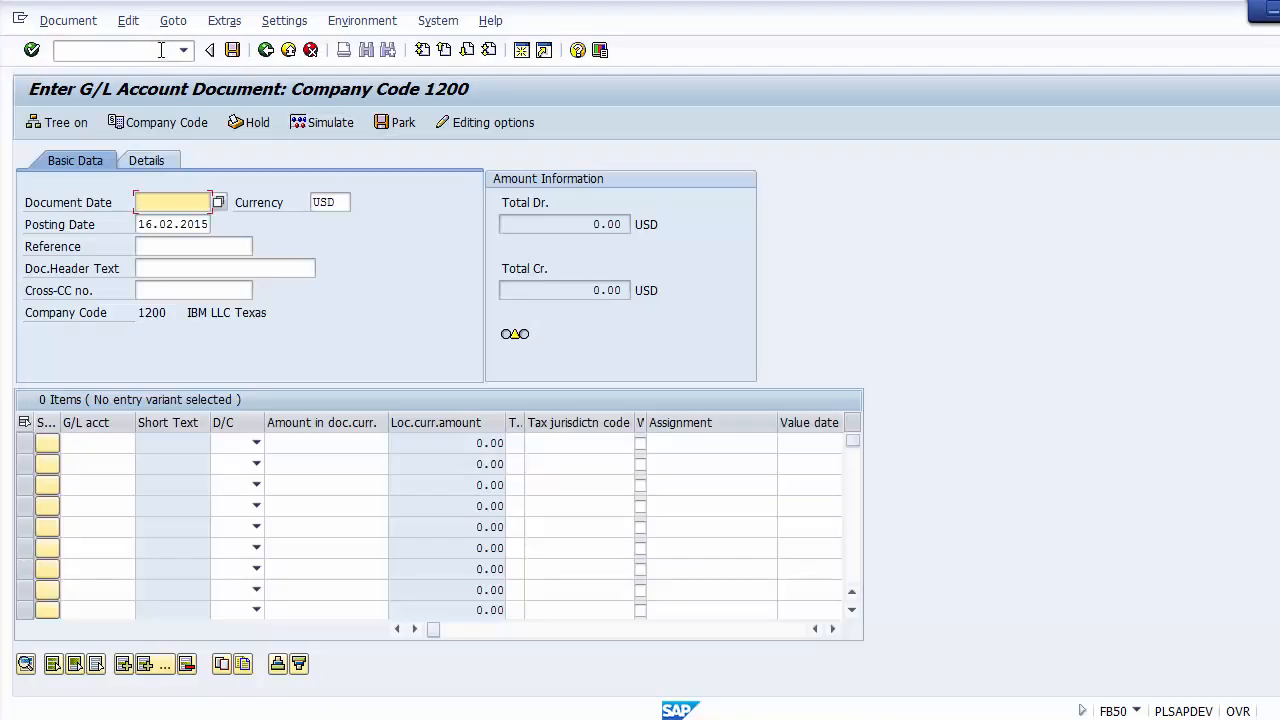
Step: Run transaction FB03 and display the posted document of company code 1200 for fiscal year 2014
click(161, 50)
text(/n)
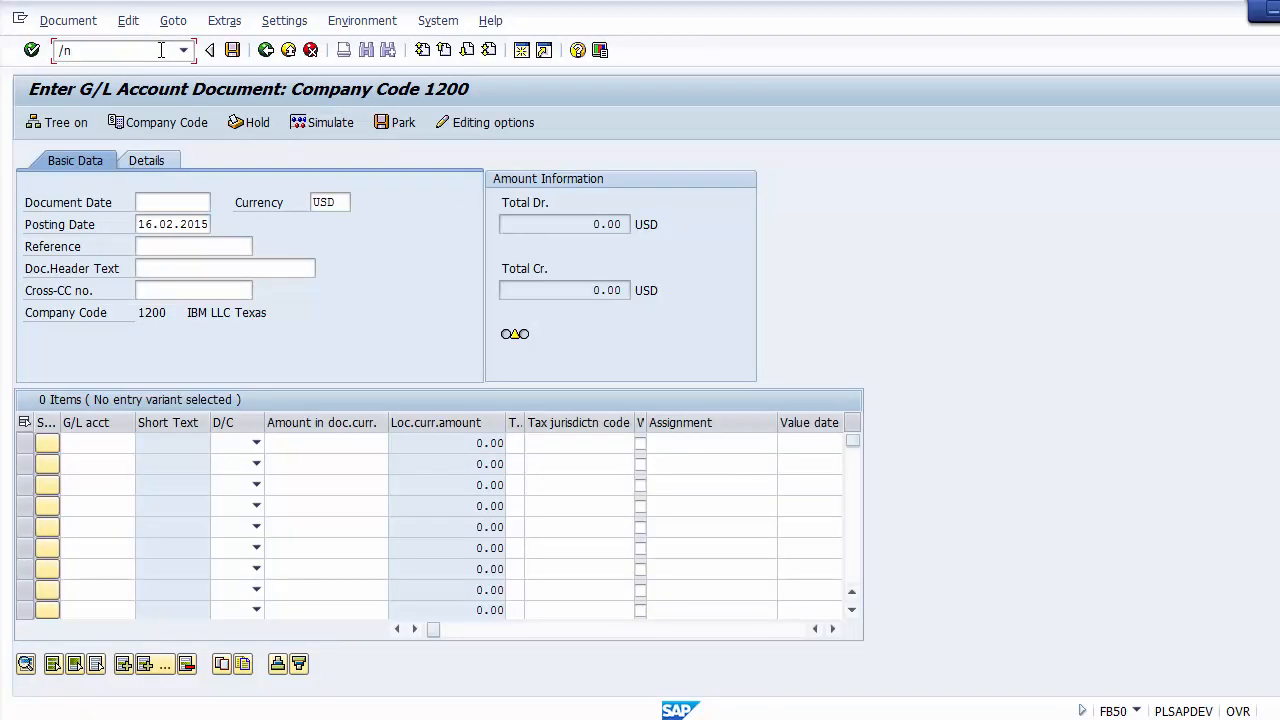
text(FB03)
key(Return)
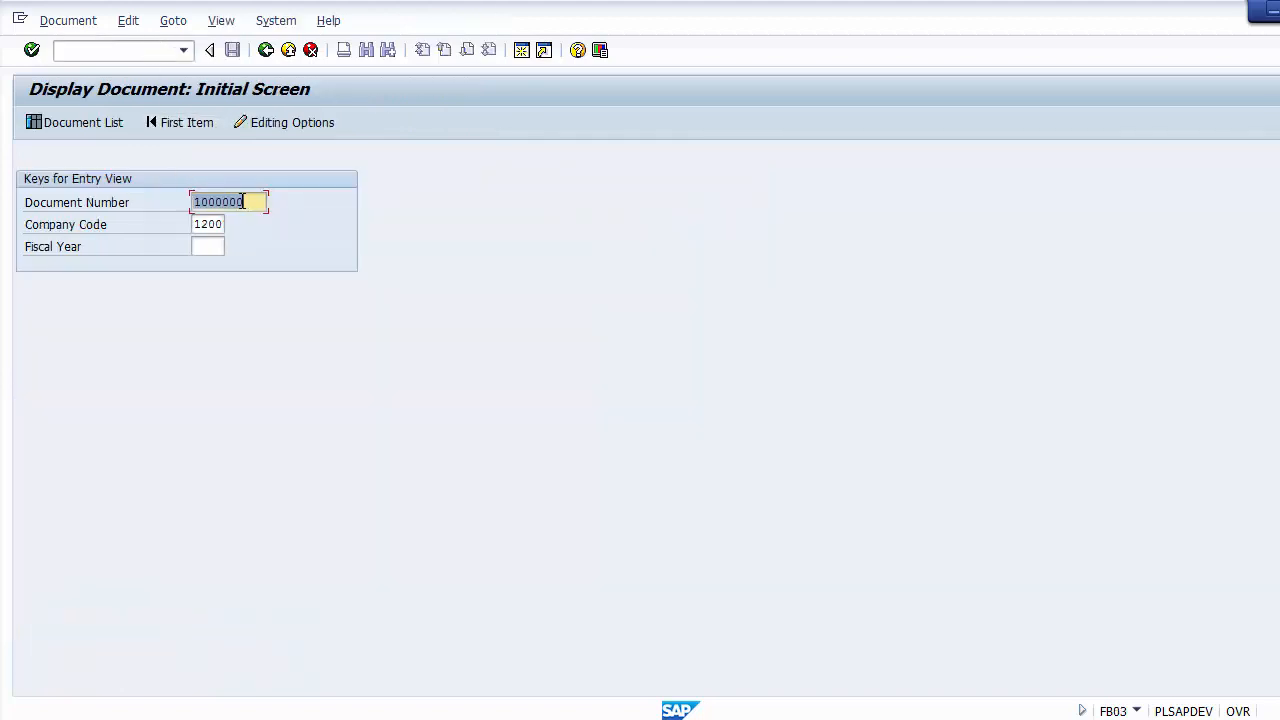
click(256, 200)
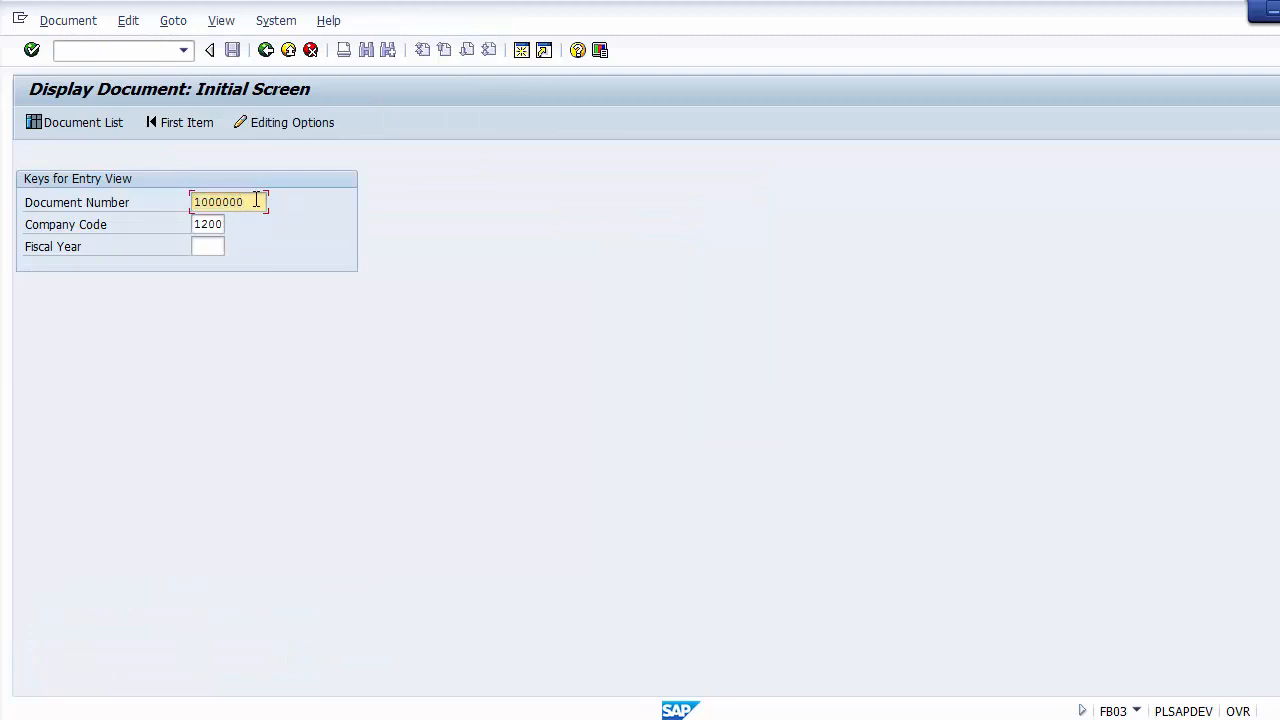
drag(256, 200, 177, 203)
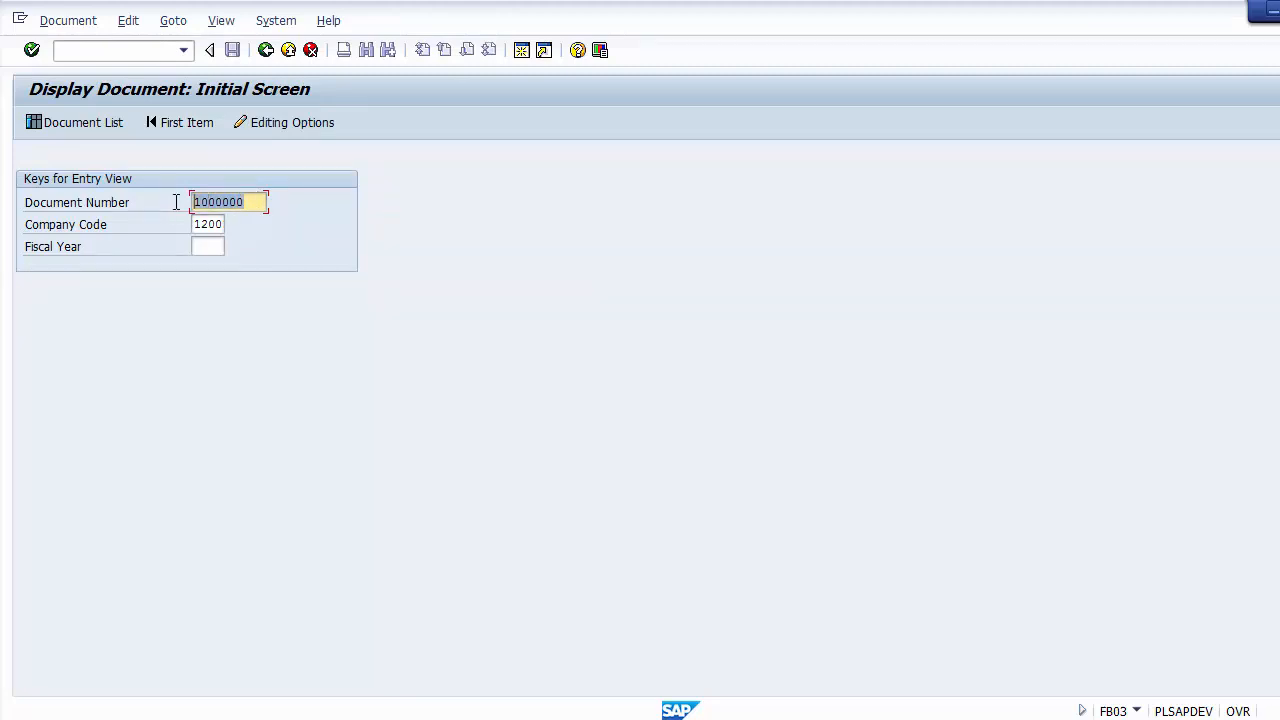
drag(195, 225, 229, 226)
click(211, 246)
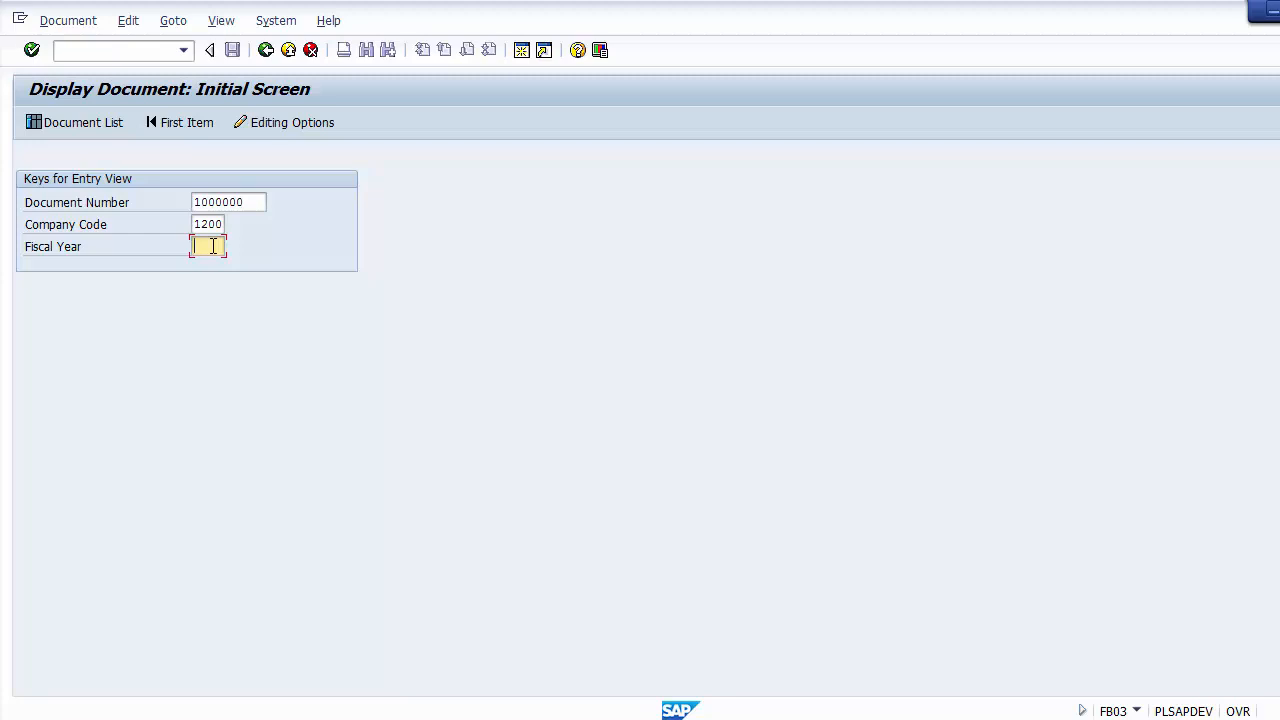
text(2014)
key(Return)
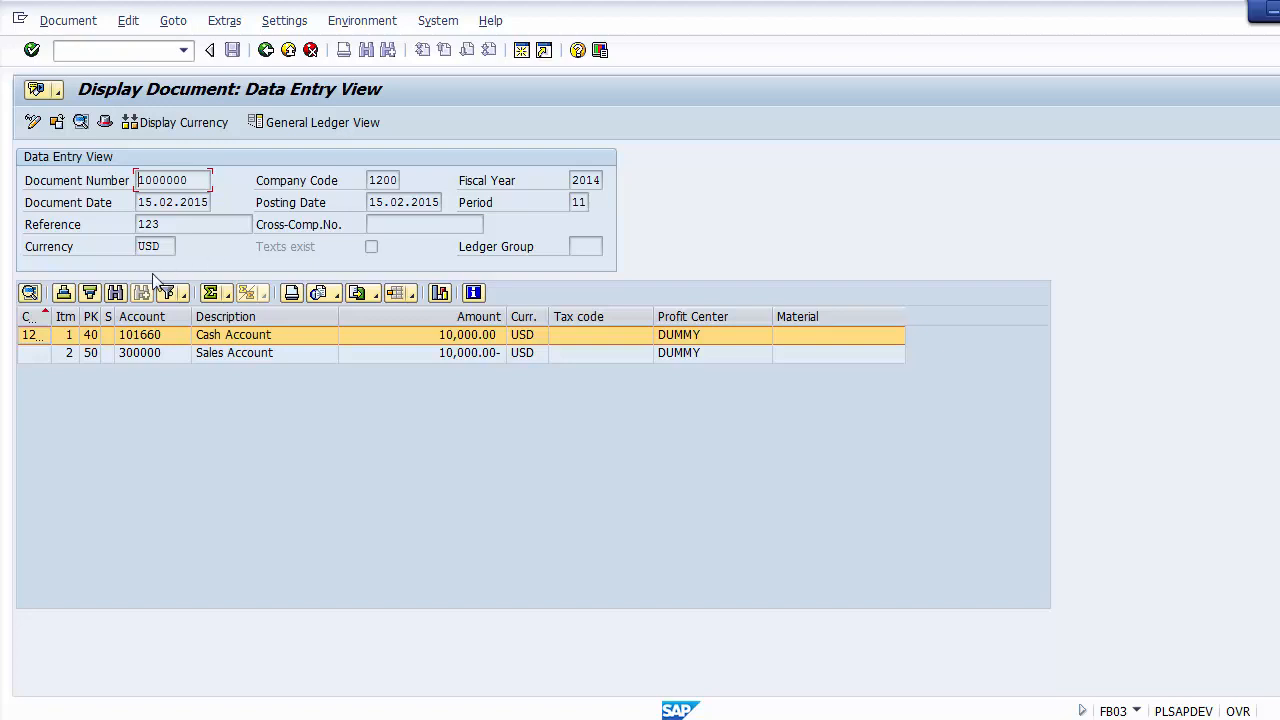
Step: Examine who entered the document, its entry date and time, and transaction code in the document header, and exit the document display
click(105, 123)
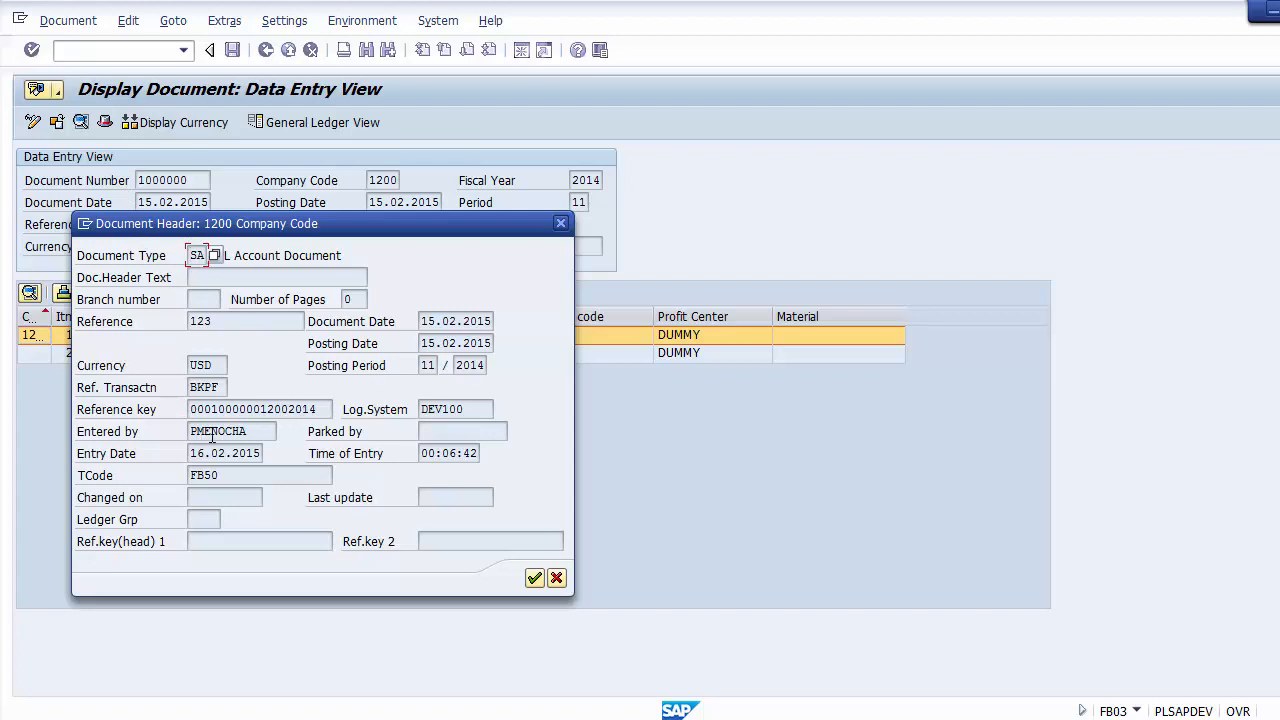
mouse_move(250, 431)
mouse_down()
mouse_move(186, 432)
mouse_move(260, 437)
mouse_move(172, 429)
mouse_move(262, 453)
mouse_up()
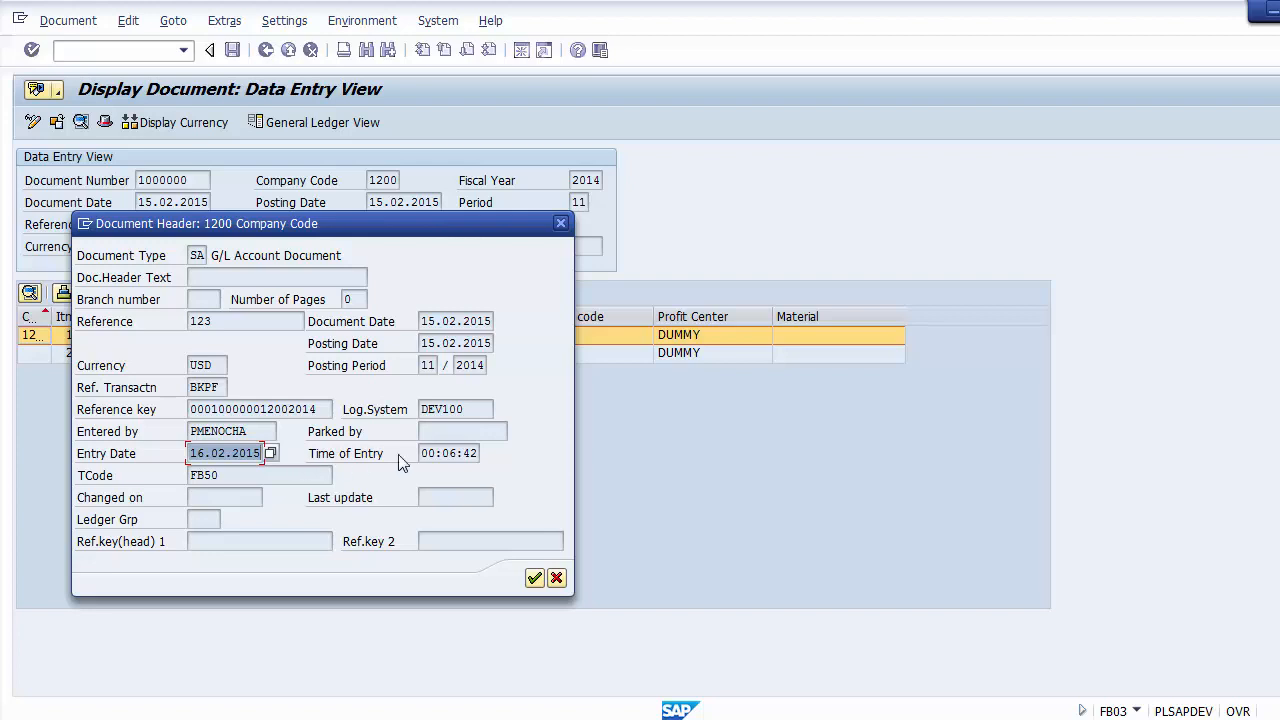
drag(420, 453, 484, 458)
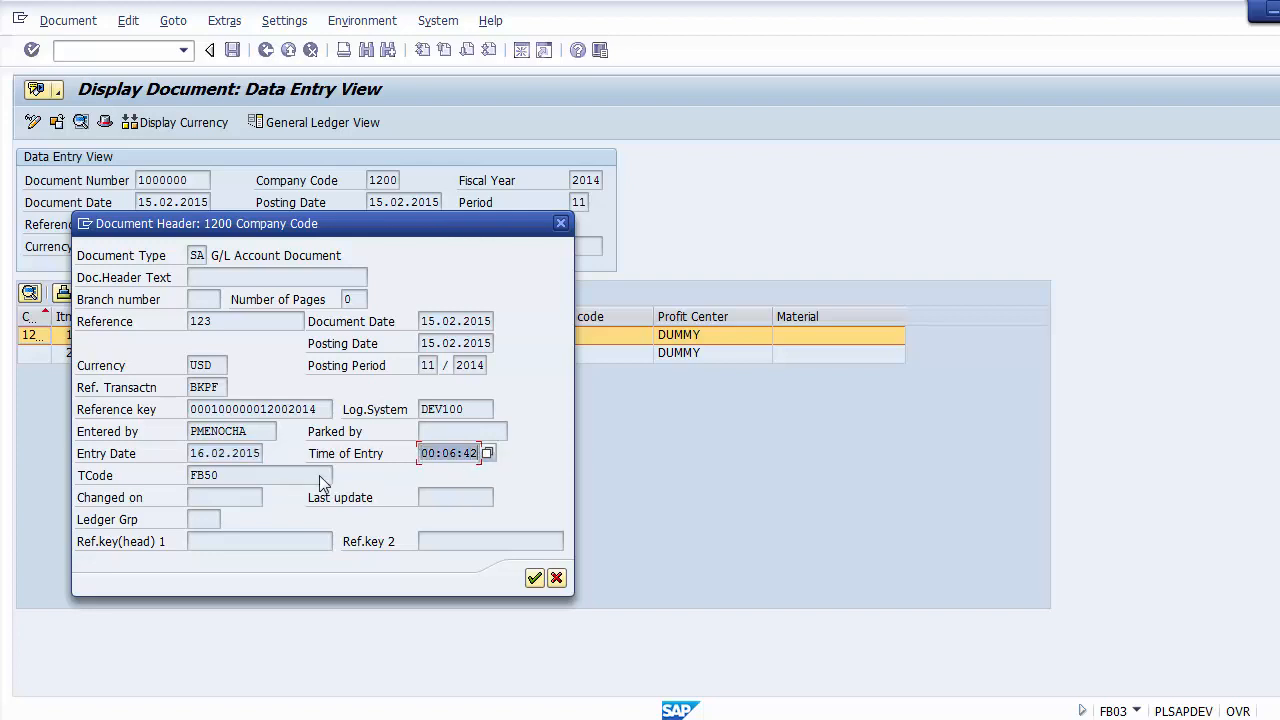
drag(268, 475, 189, 474)
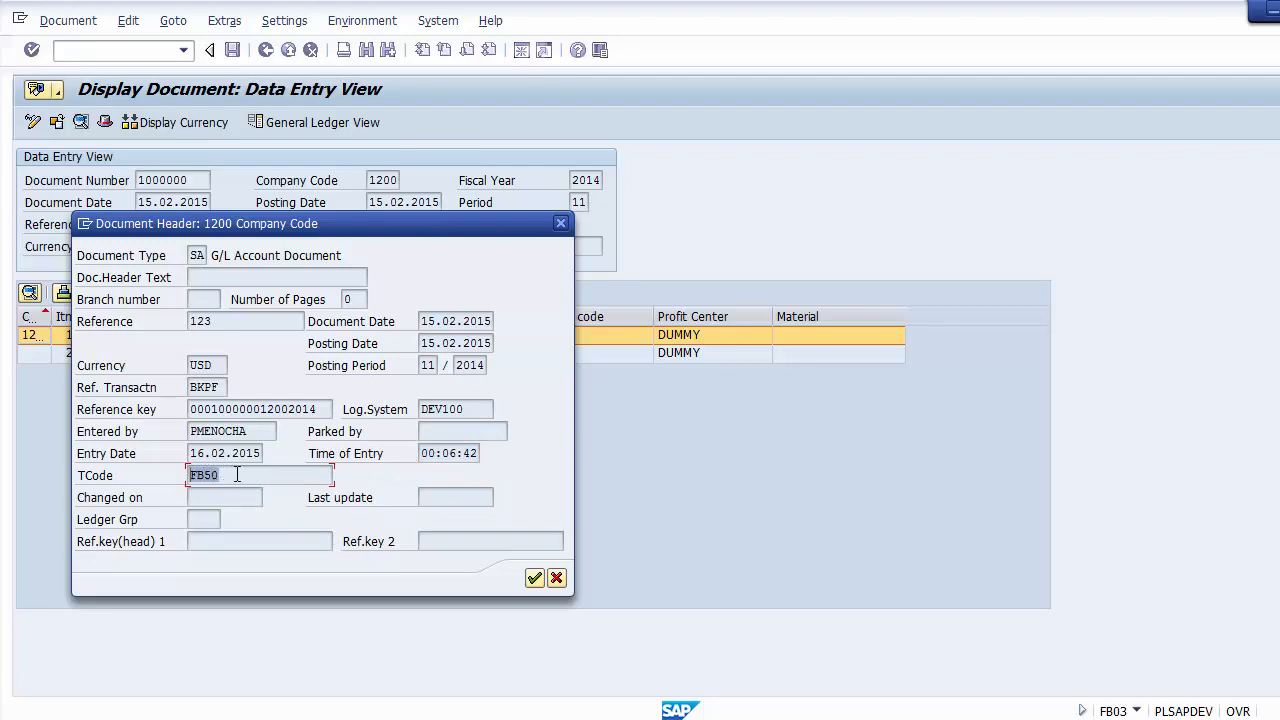
click(237, 475)
drag(252, 431, 192, 430)
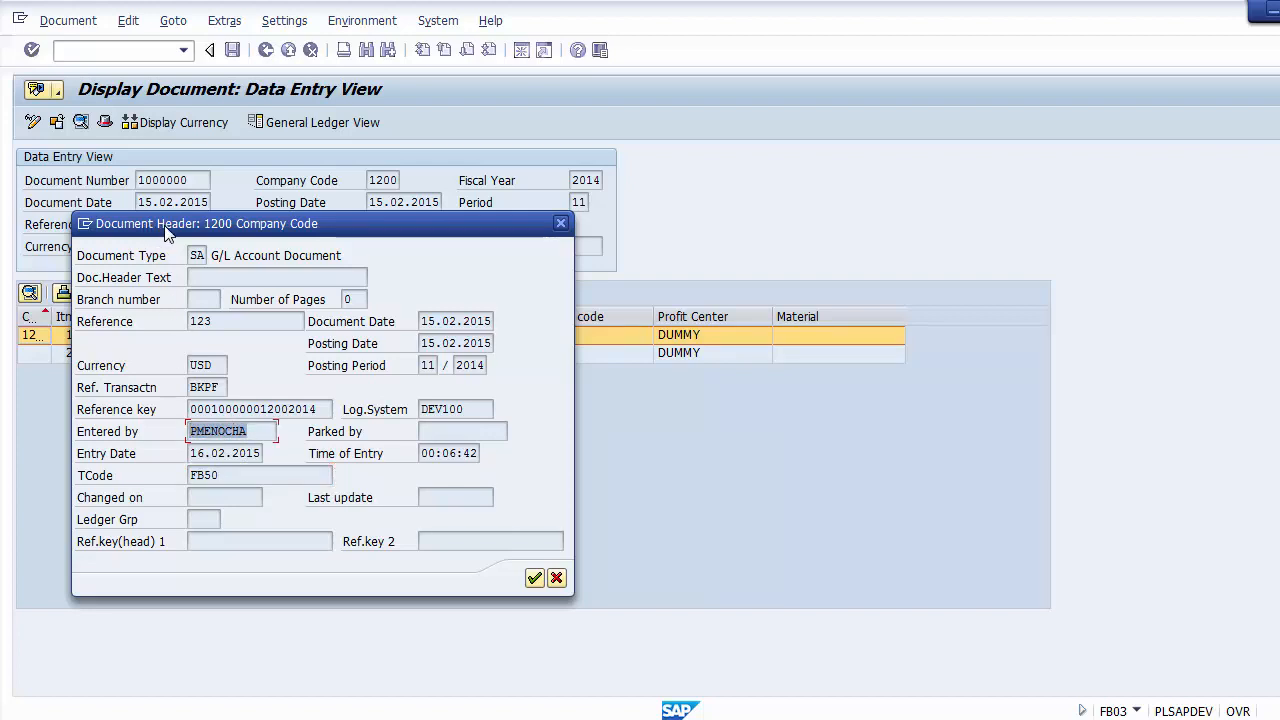
click(534, 580)
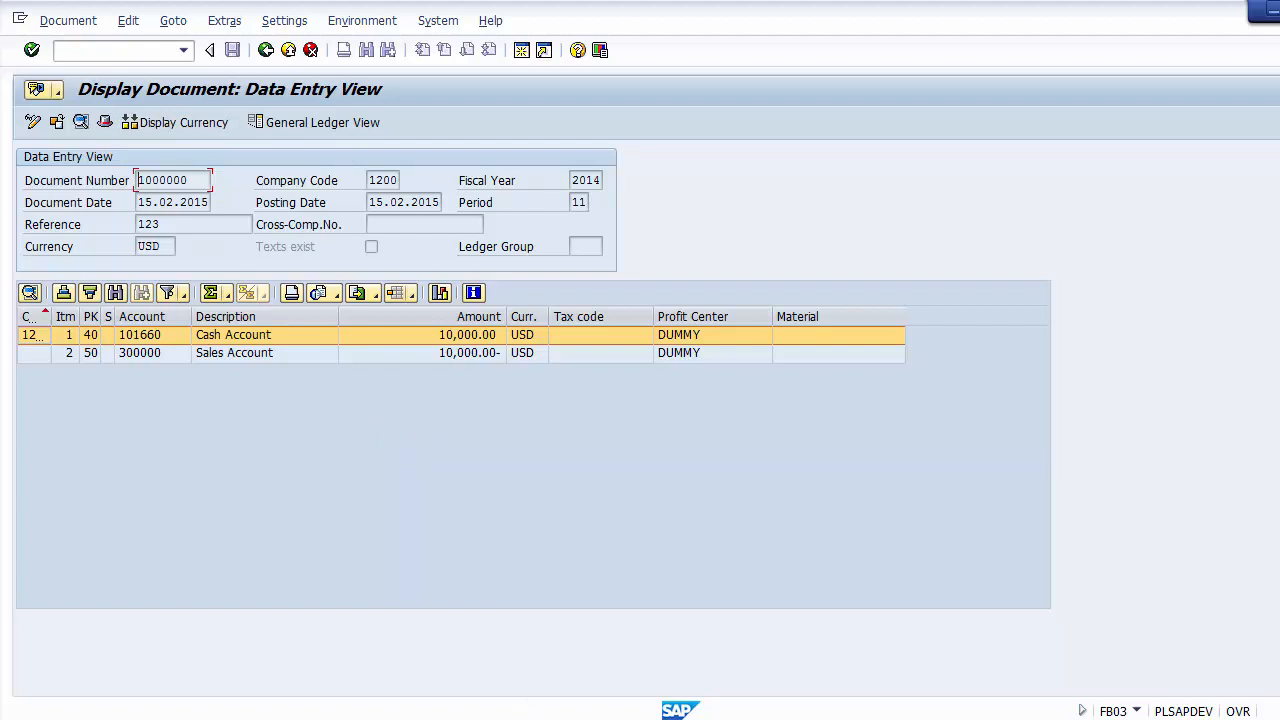
click(288, 50)
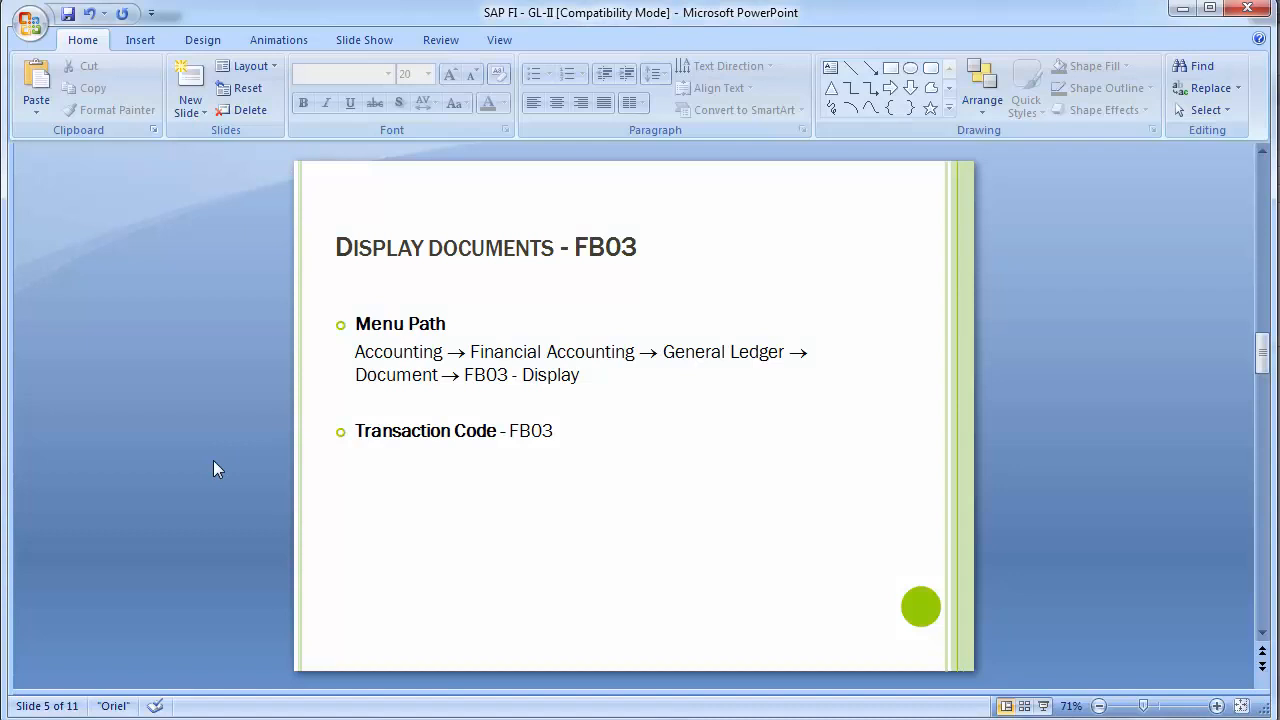
Step: Advance the PowerPoint presentation to the Change Document - FB02 slide, and start transaction FB02 in SAP
scroll(213, 461, down, 1)
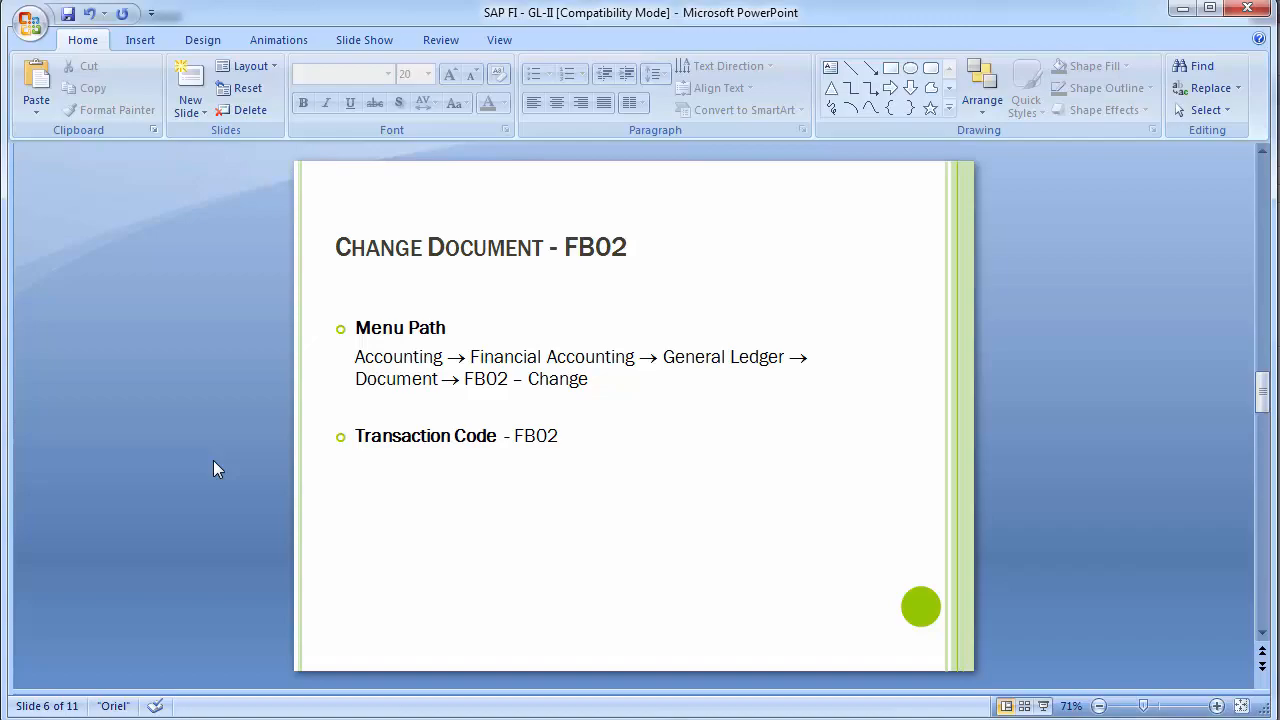
key(alt+Tab)
click(117, 52)
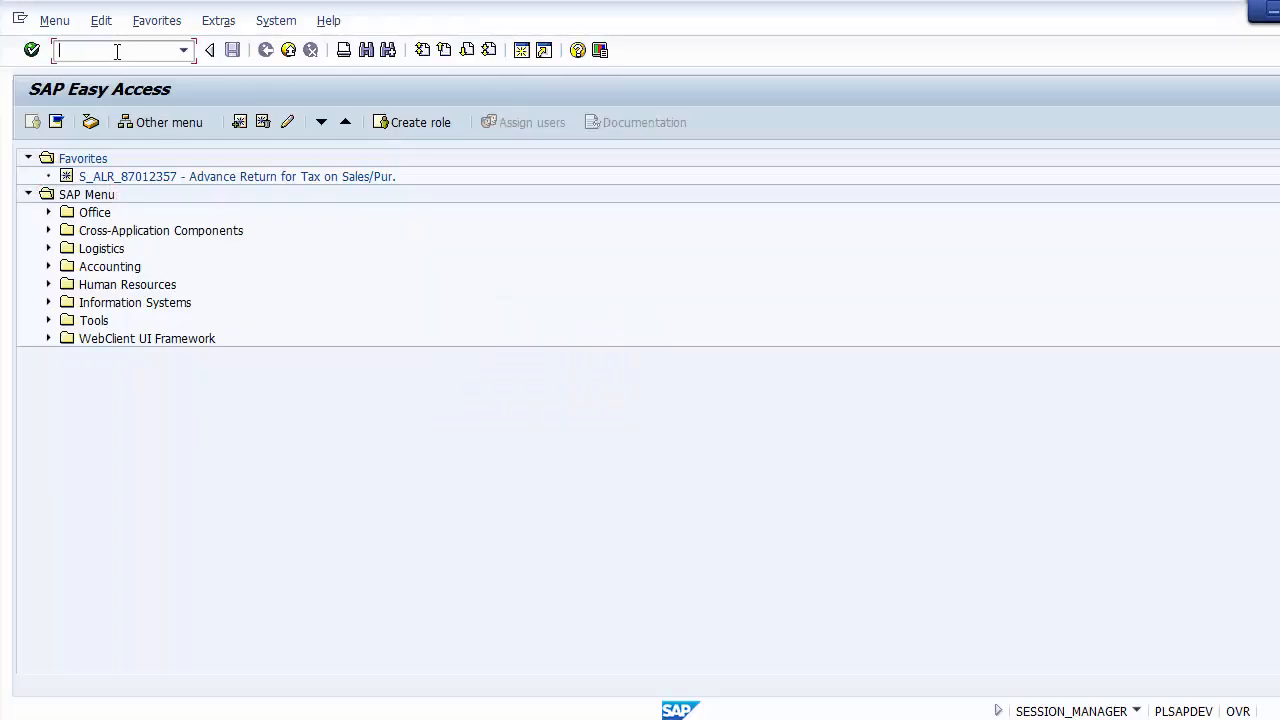
text(fb02)
key(Return)
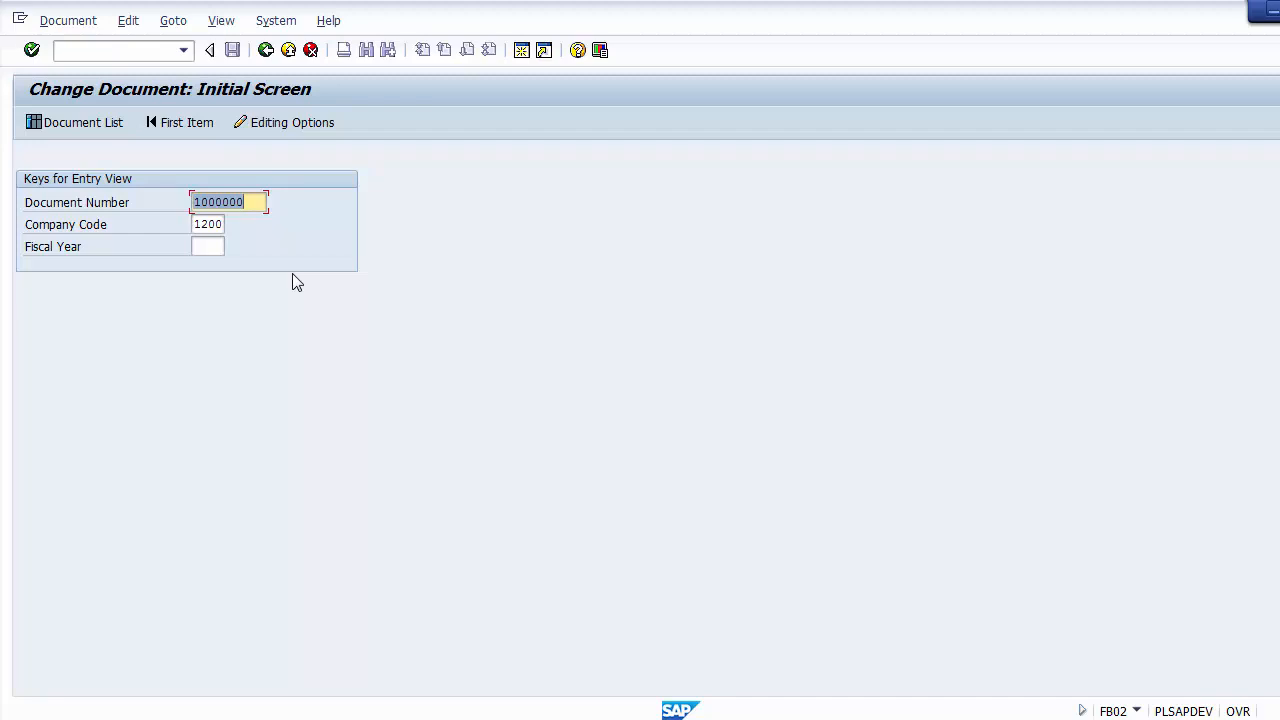
Step: Open the posted document of company code 1200 for fiscal year 2014 in change mode
click(252, 203)
click(222, 226)
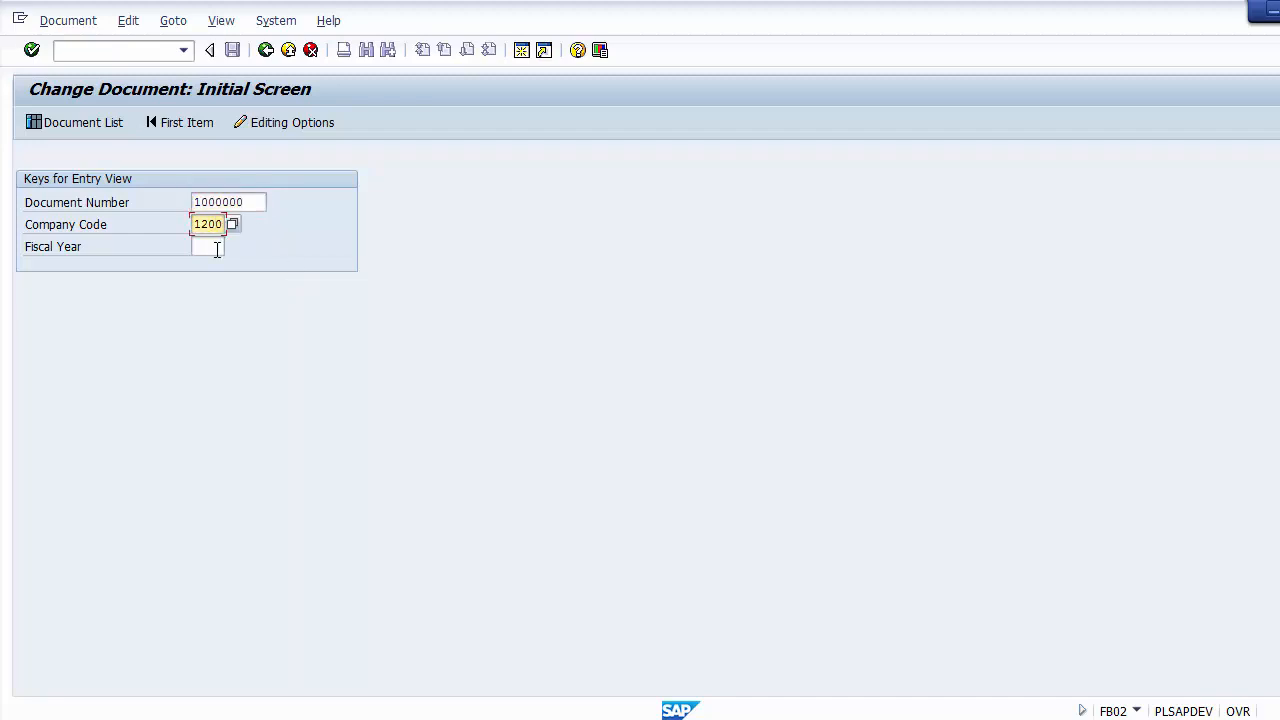
click(215, 252)
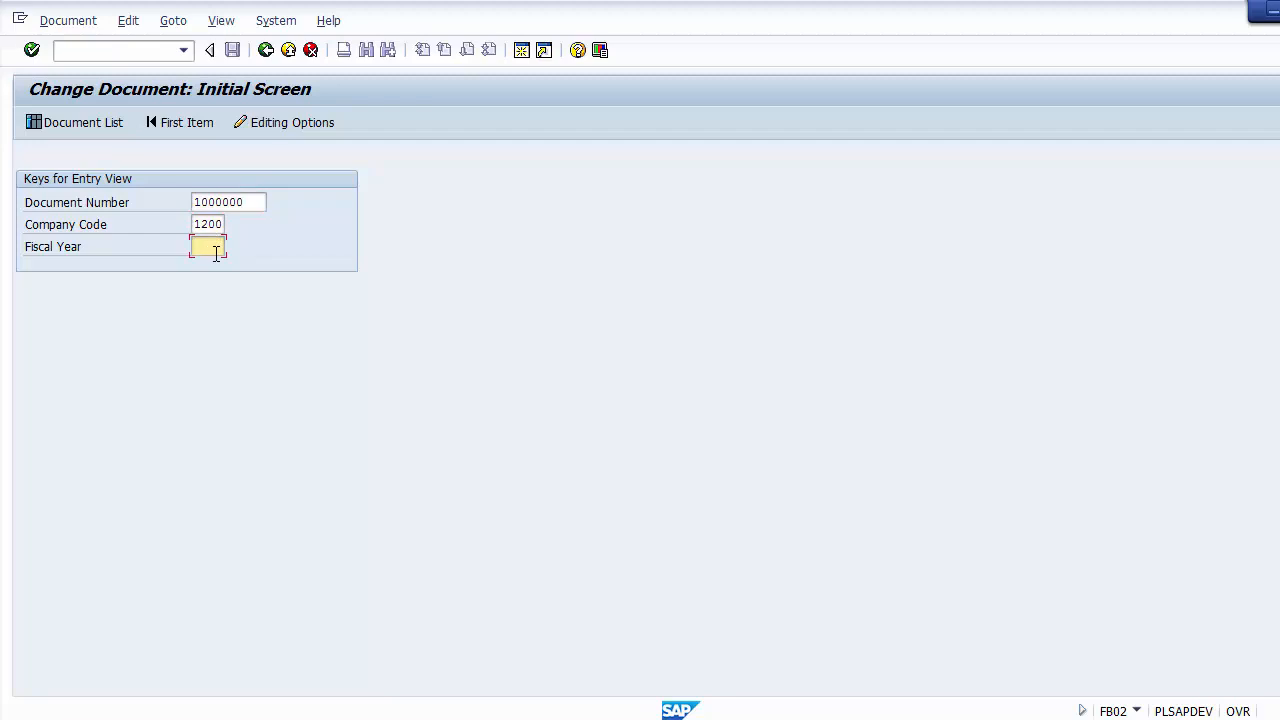
text(2014)
key(Return)
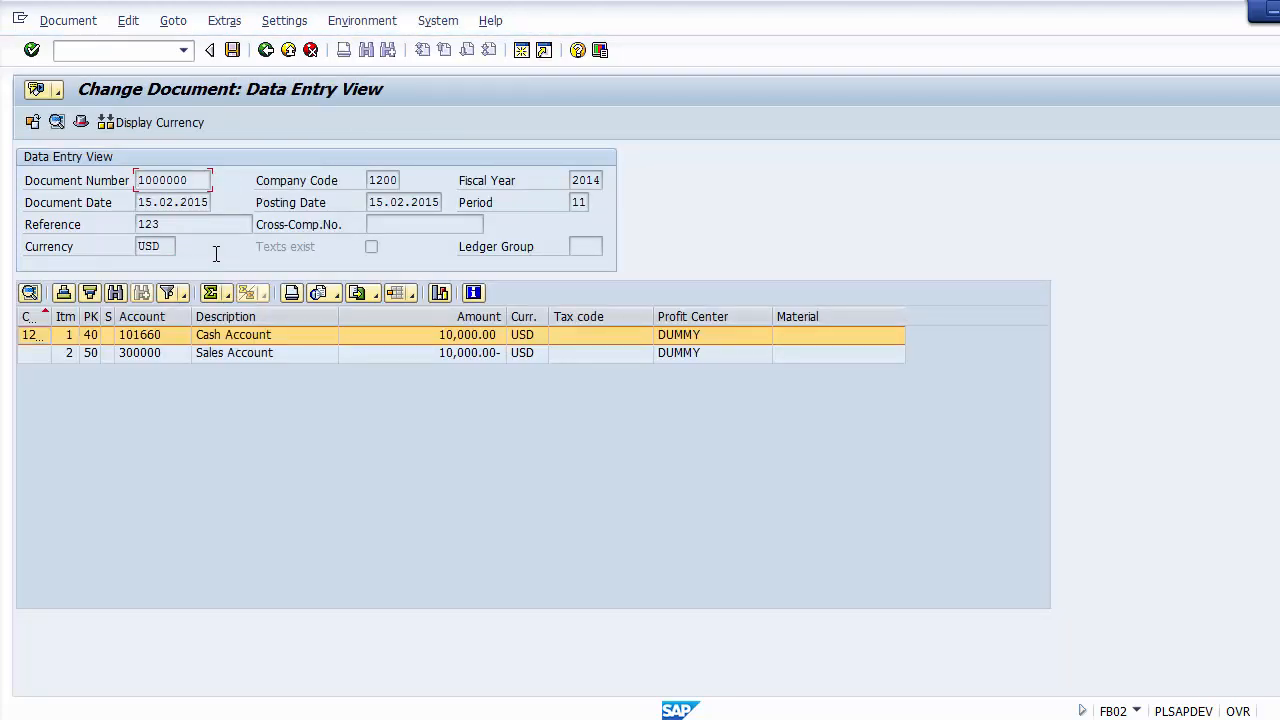
Step: Open the document header and set the document header text to Cash Sales
click(81, 122)
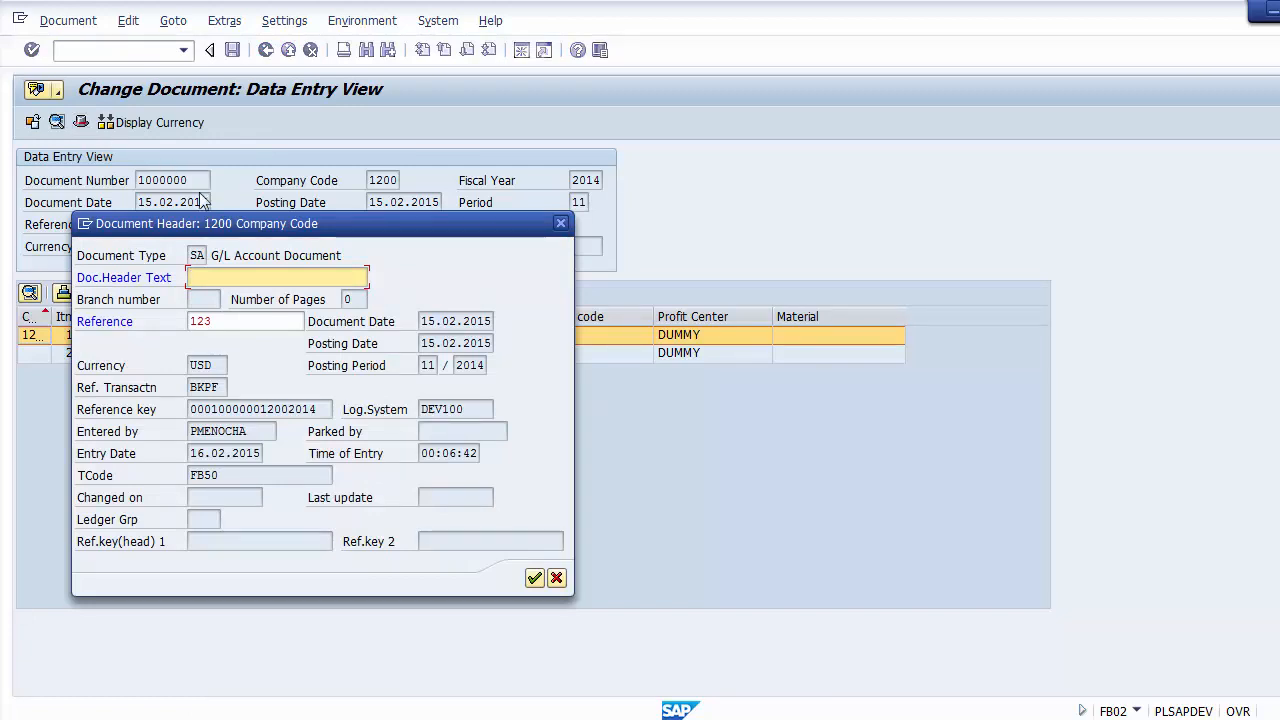
click(231, 329)
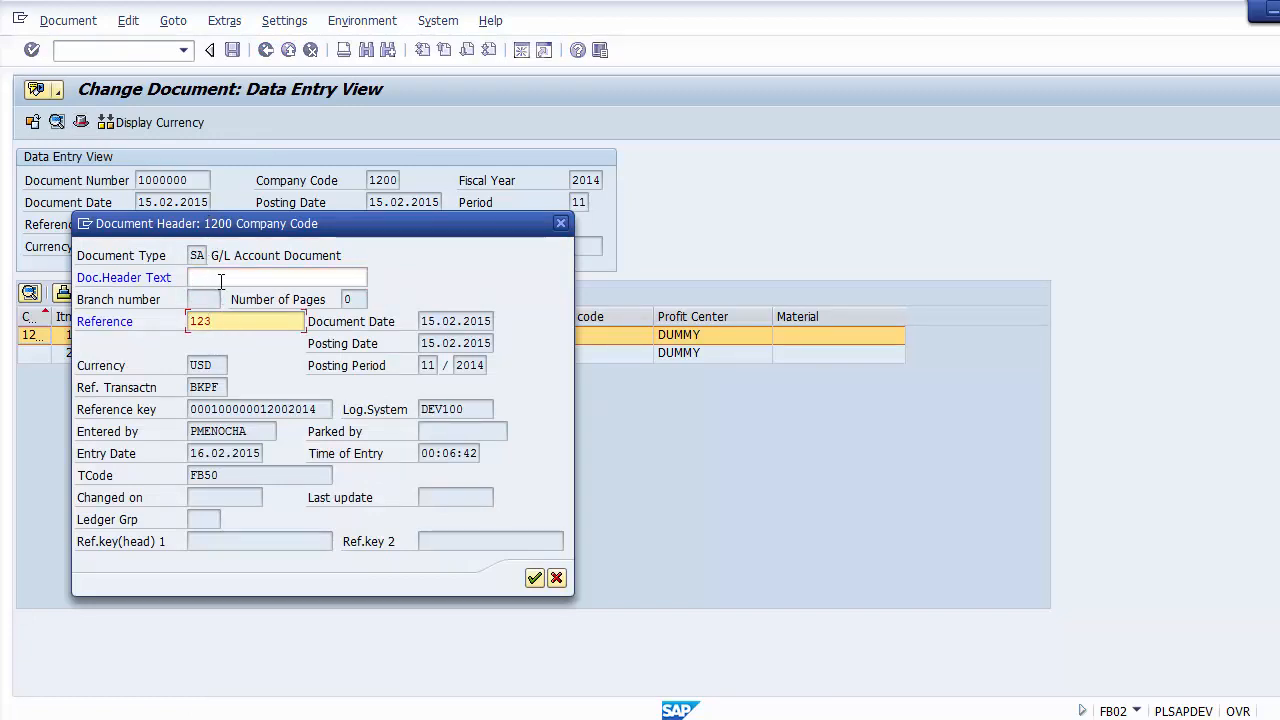
click(222, 278)
click(229, 322)
click(218, 275)
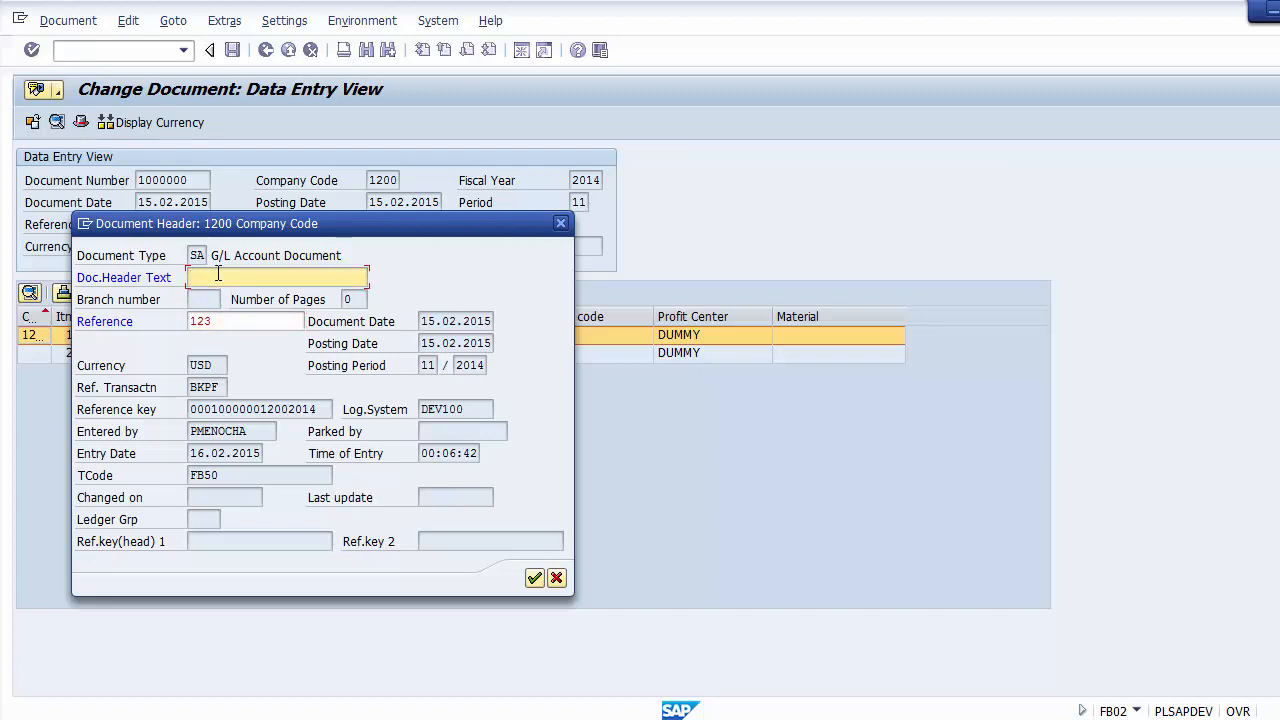
text(Sales)
key(BackSpace)
key(BackSpace)
key(BackSpace)
key(BackSpace)
key(BackSpace)
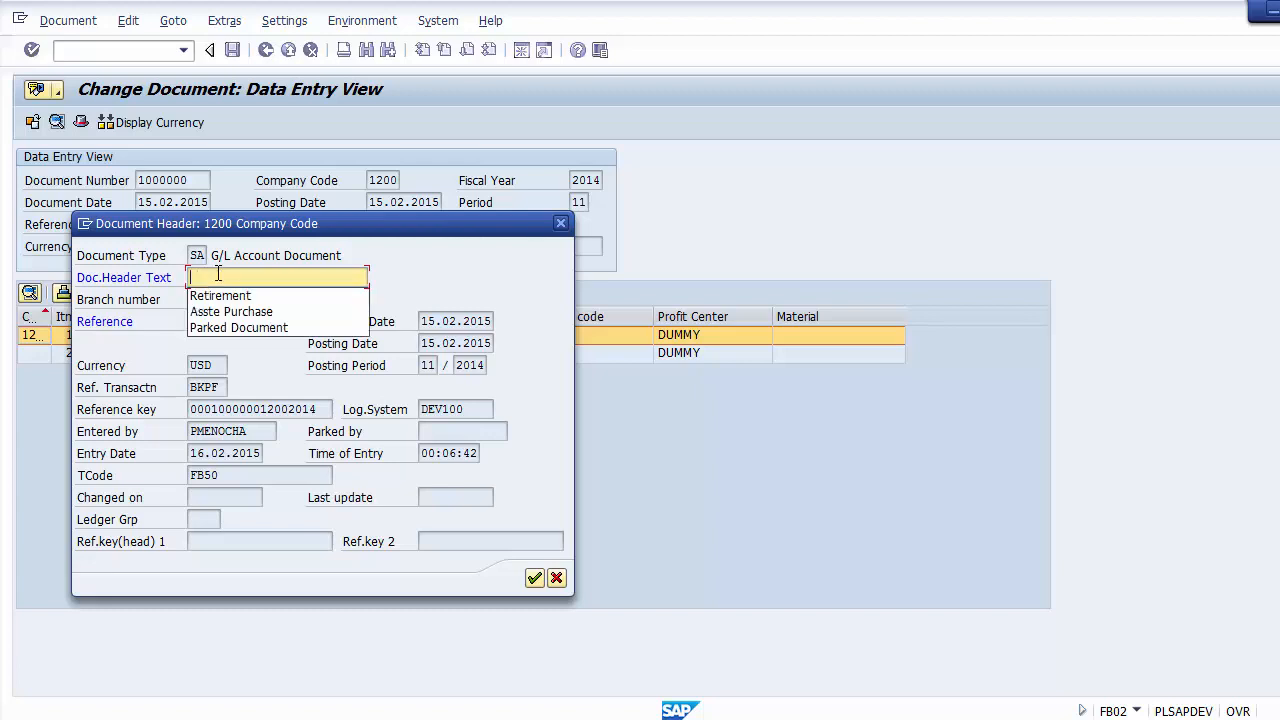
text(Cash Sale)
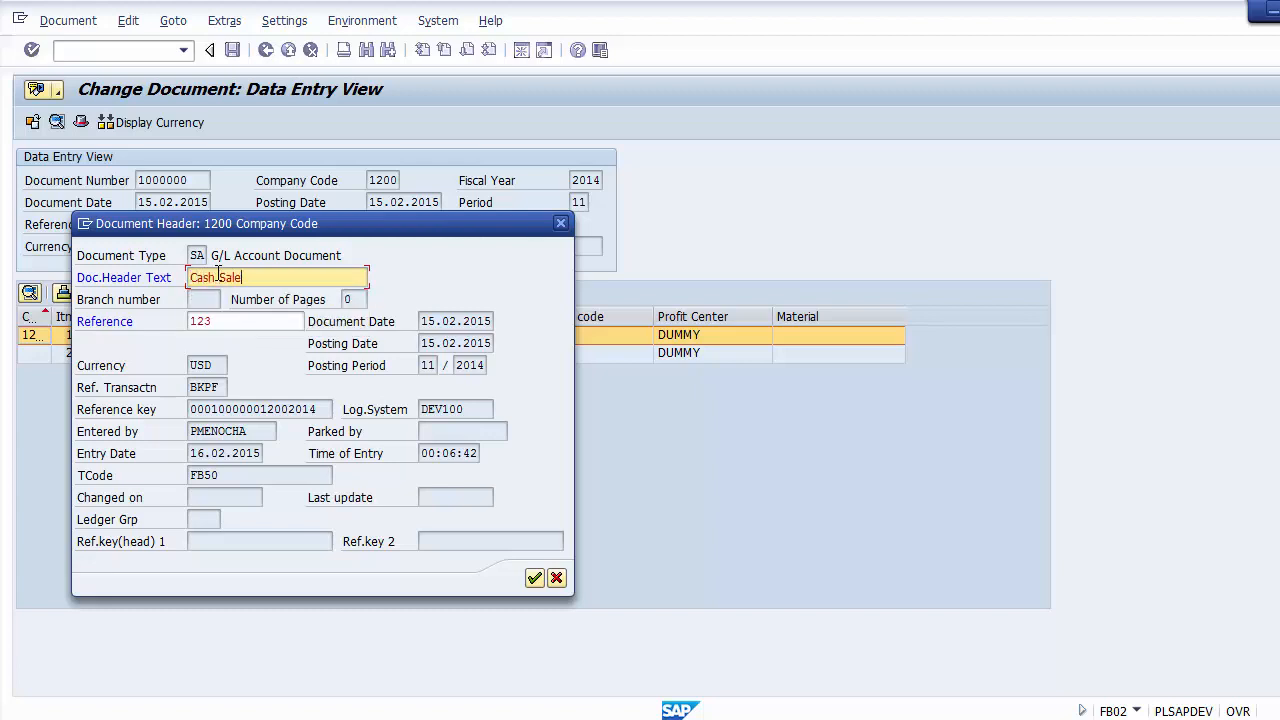
text(s)
Step: Set the header reference to 1234, confirm the document header, and save the changed document
click(238, 321)
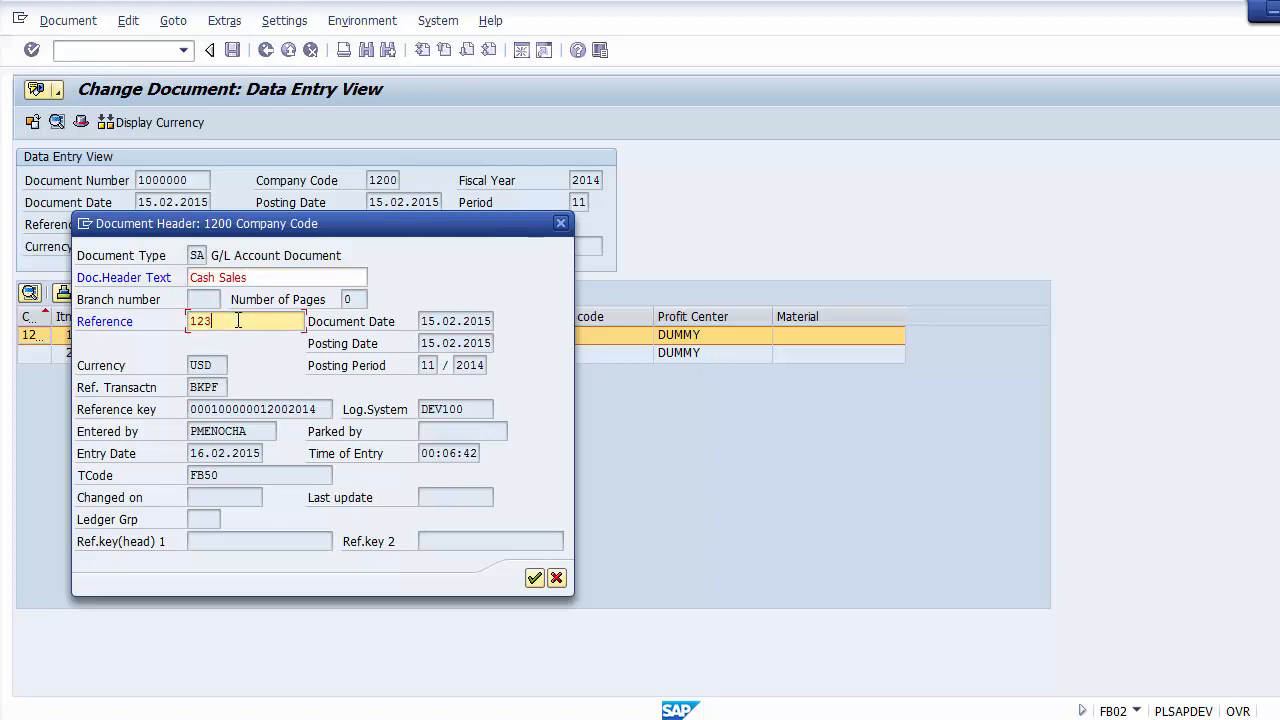
text(4)
click(531, 584)
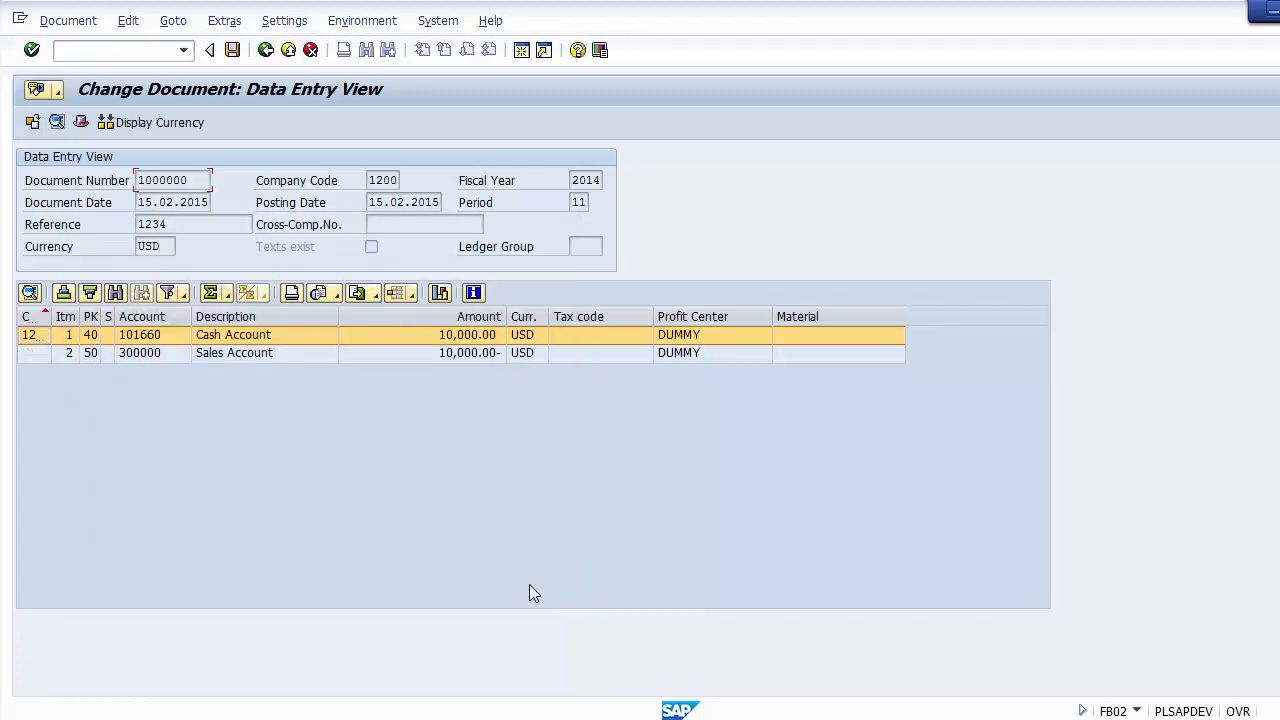
click(232, 50)
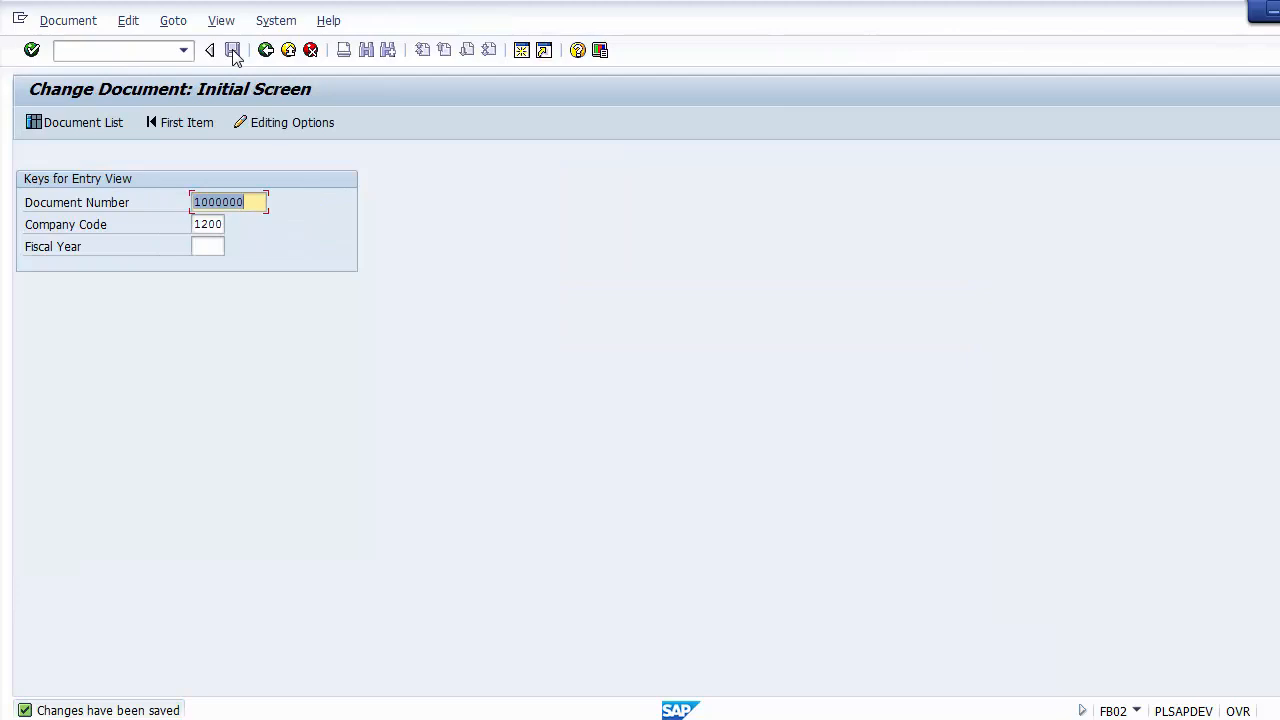
Step: Reopen the saved document in change mode and check its header text, reference and change date, leaving the header without edits
key(Return)
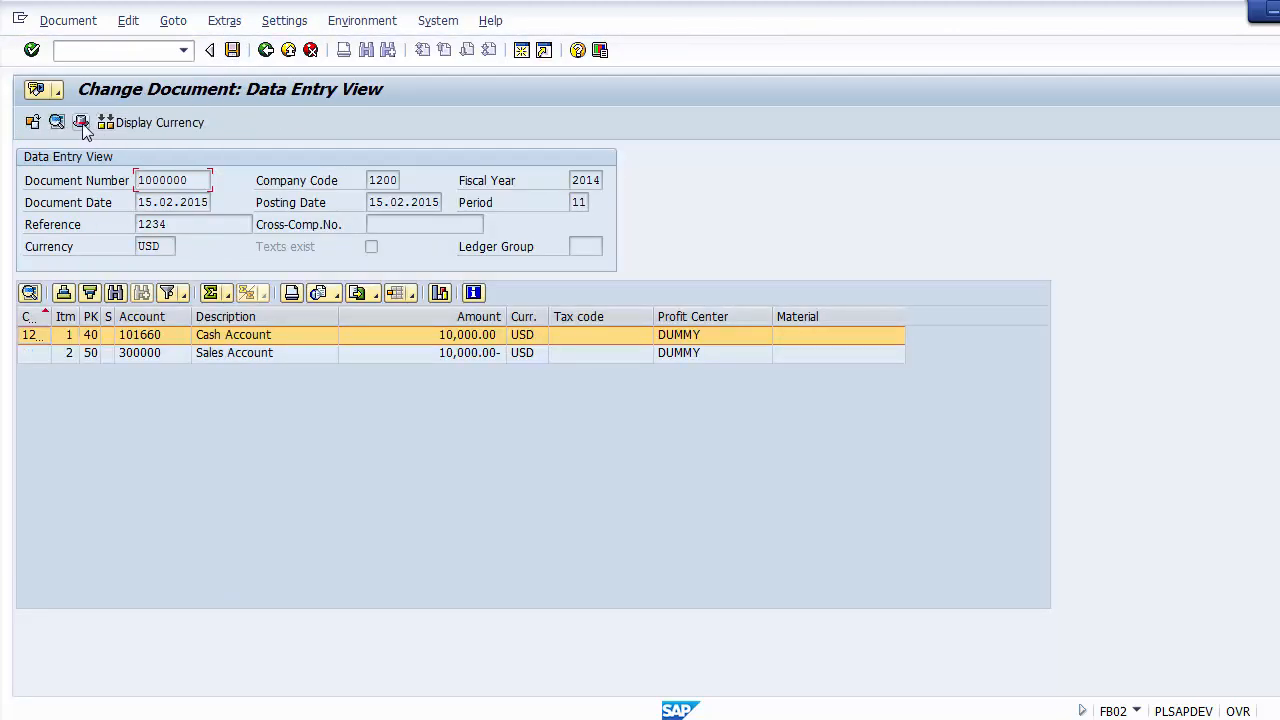
click(80, 122)
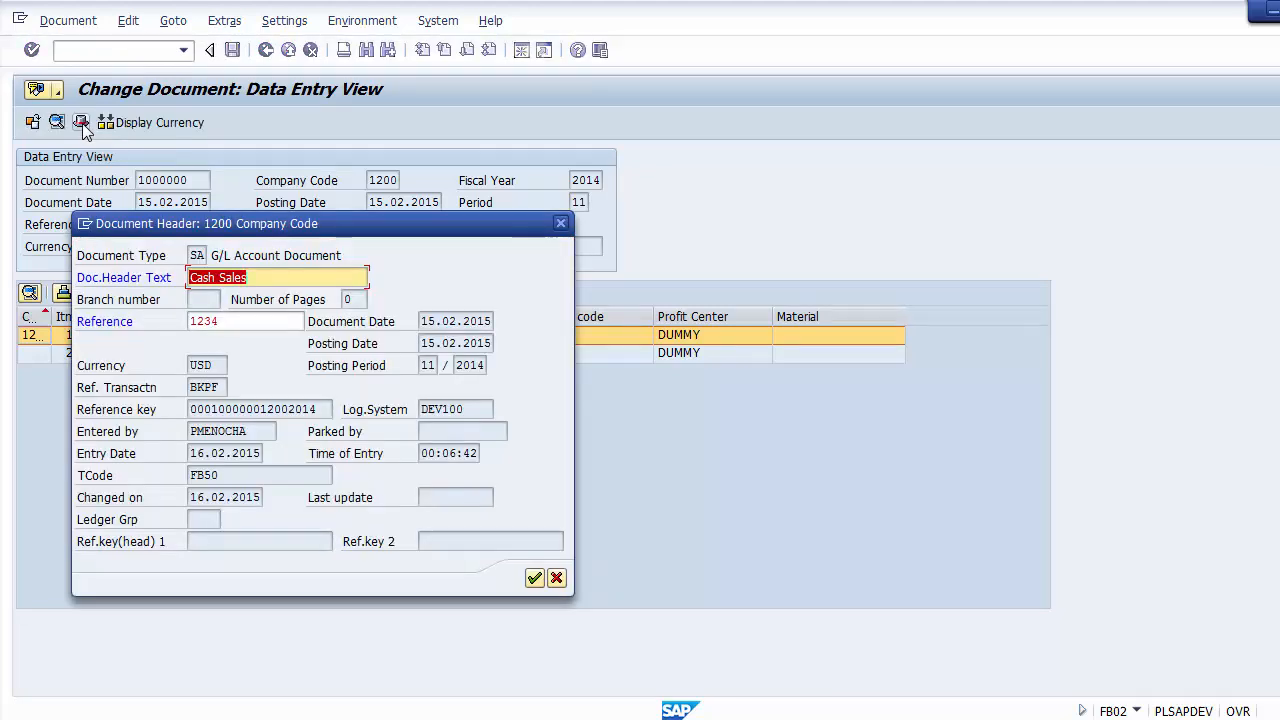
click(556, 579)
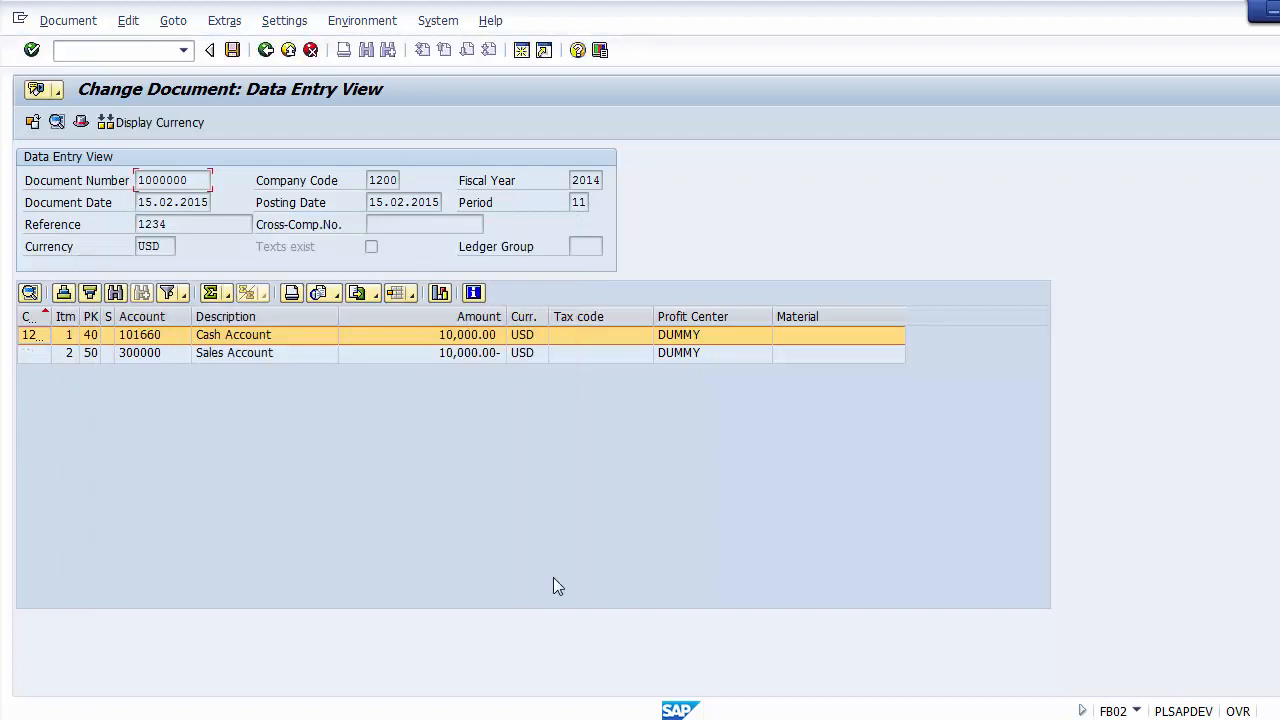
Step: Examine the Cash Account and Sales Account line items and the item number column of the document
click(245, 355)
click(239, 335)
click(239, 353)
click(237, 335)
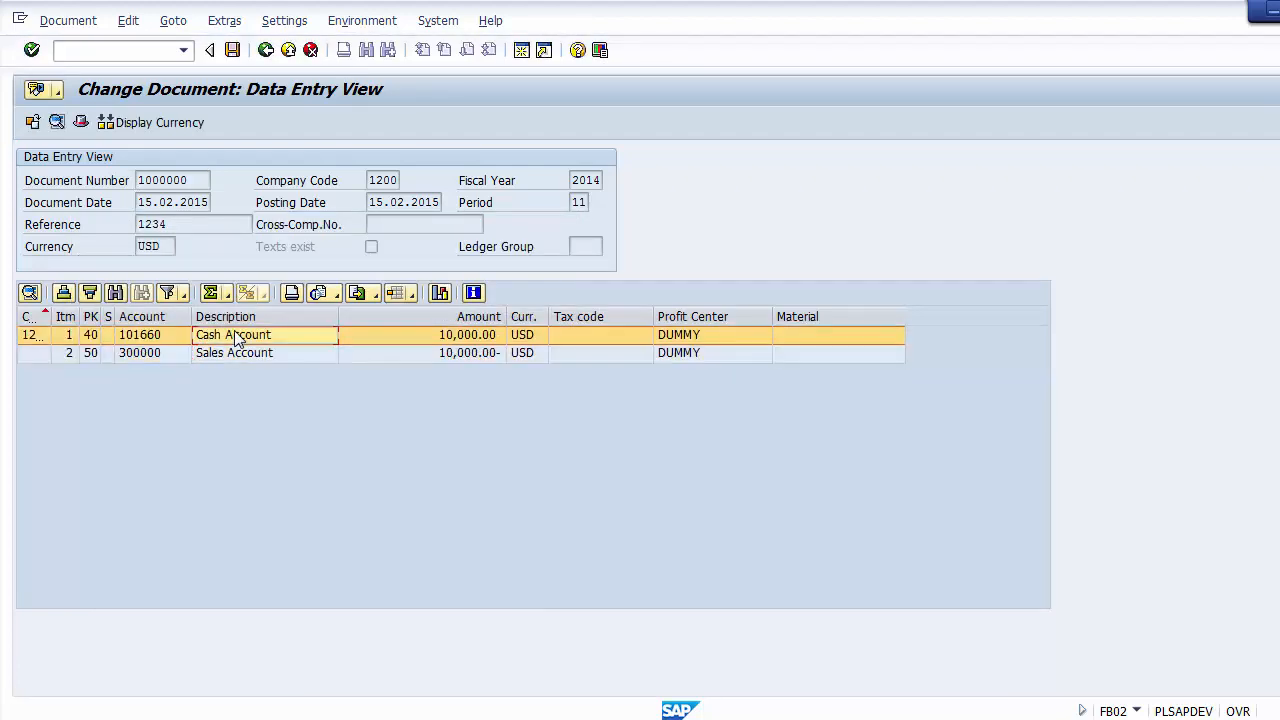
click(237, 351)
click(230, 336)
click(232, 351)
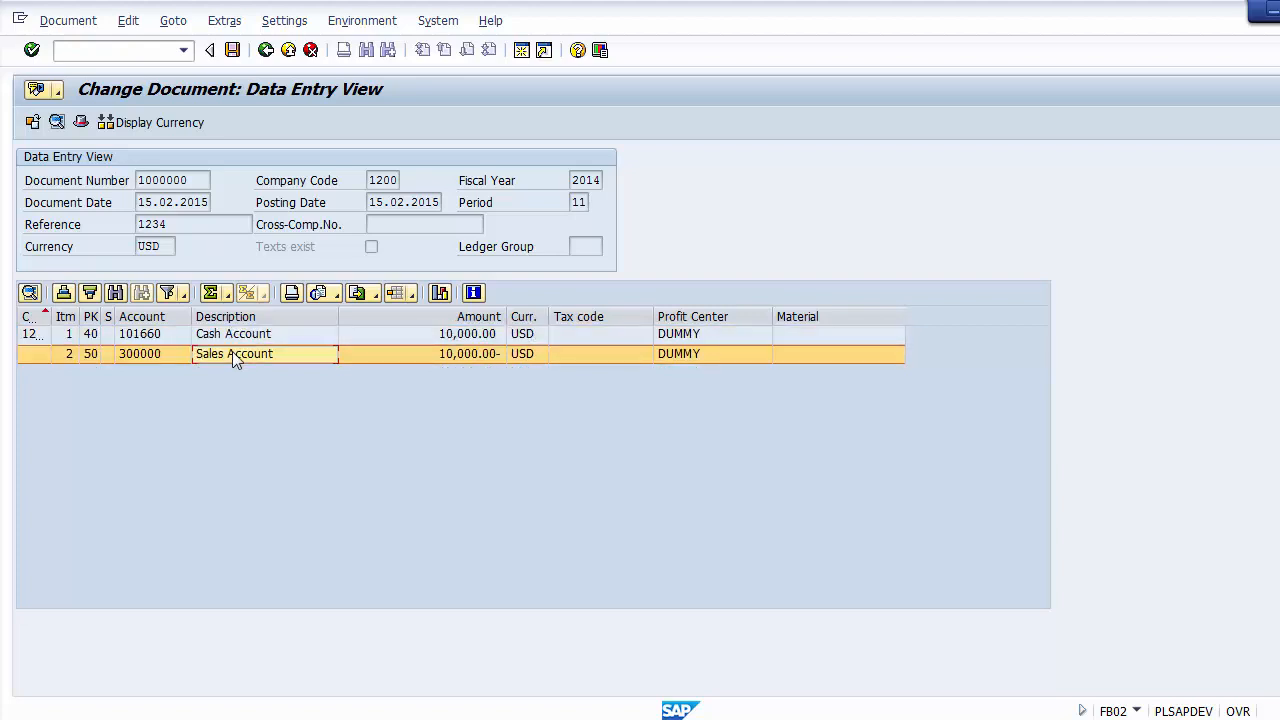
click(230, 337)
click(229, 354)
click(224, 335)
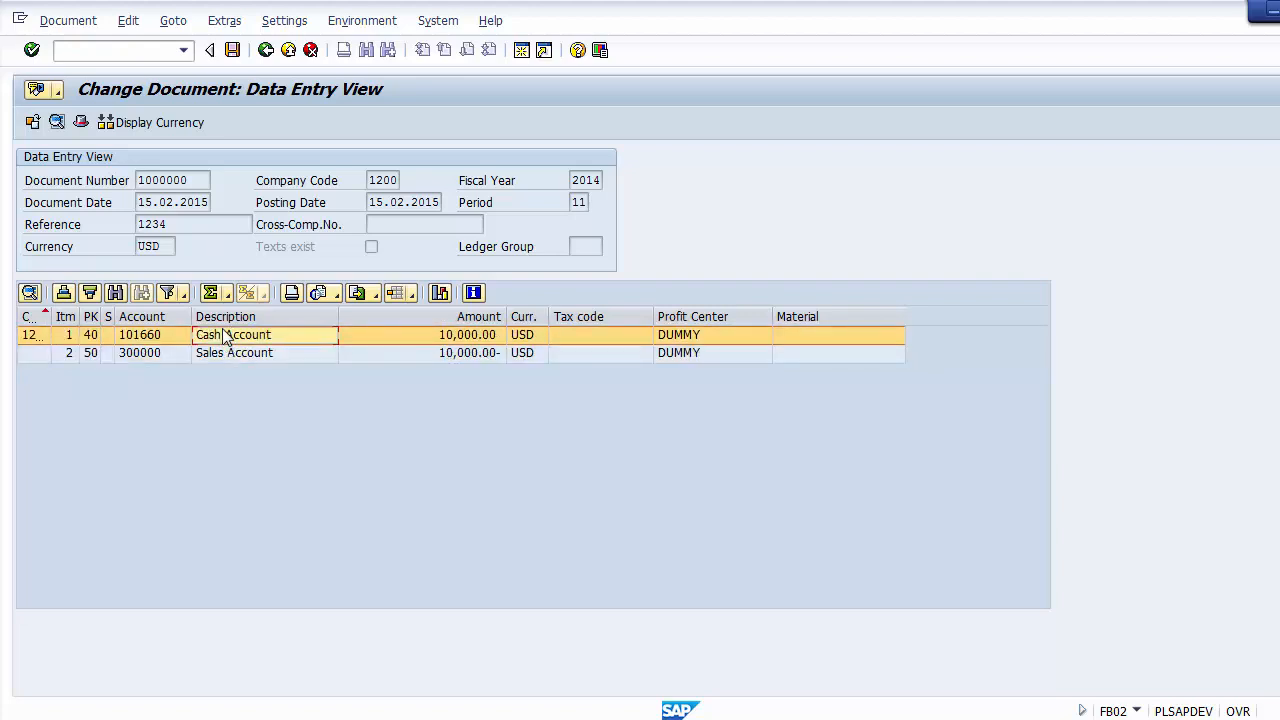
click(65, 318)
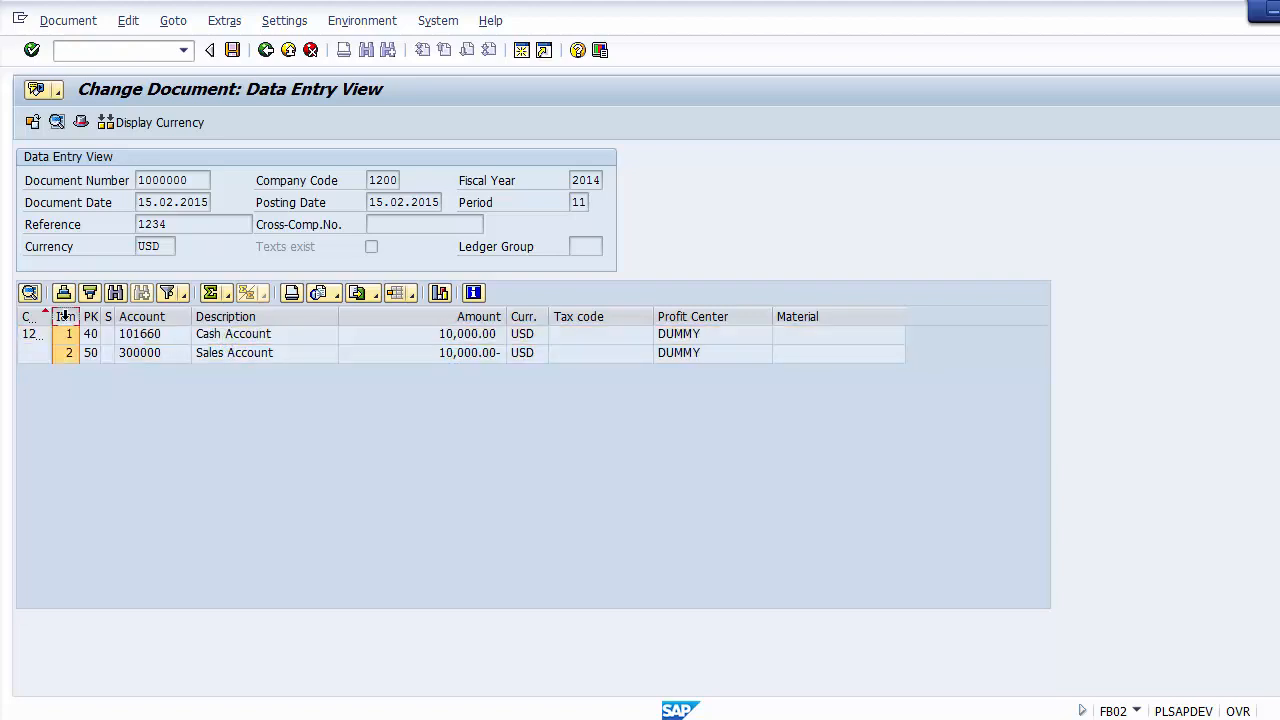
click(68, 335)
click(69, 354)
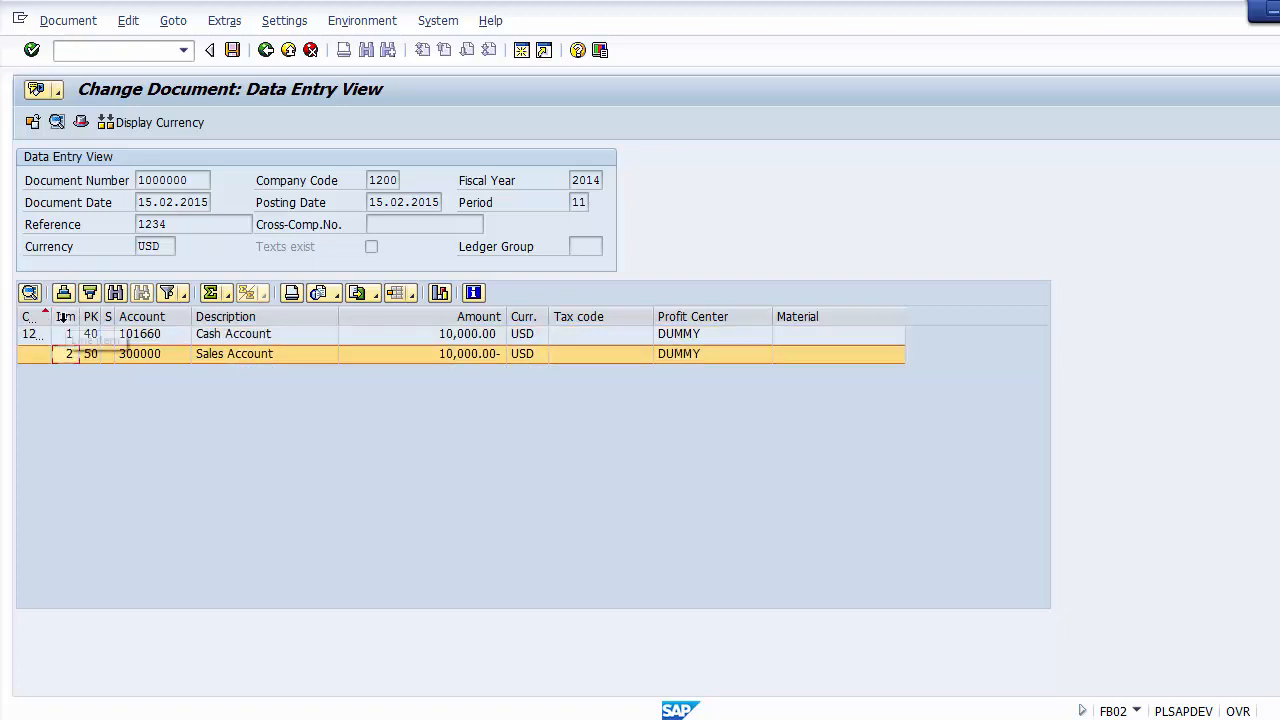
click(60, 317)
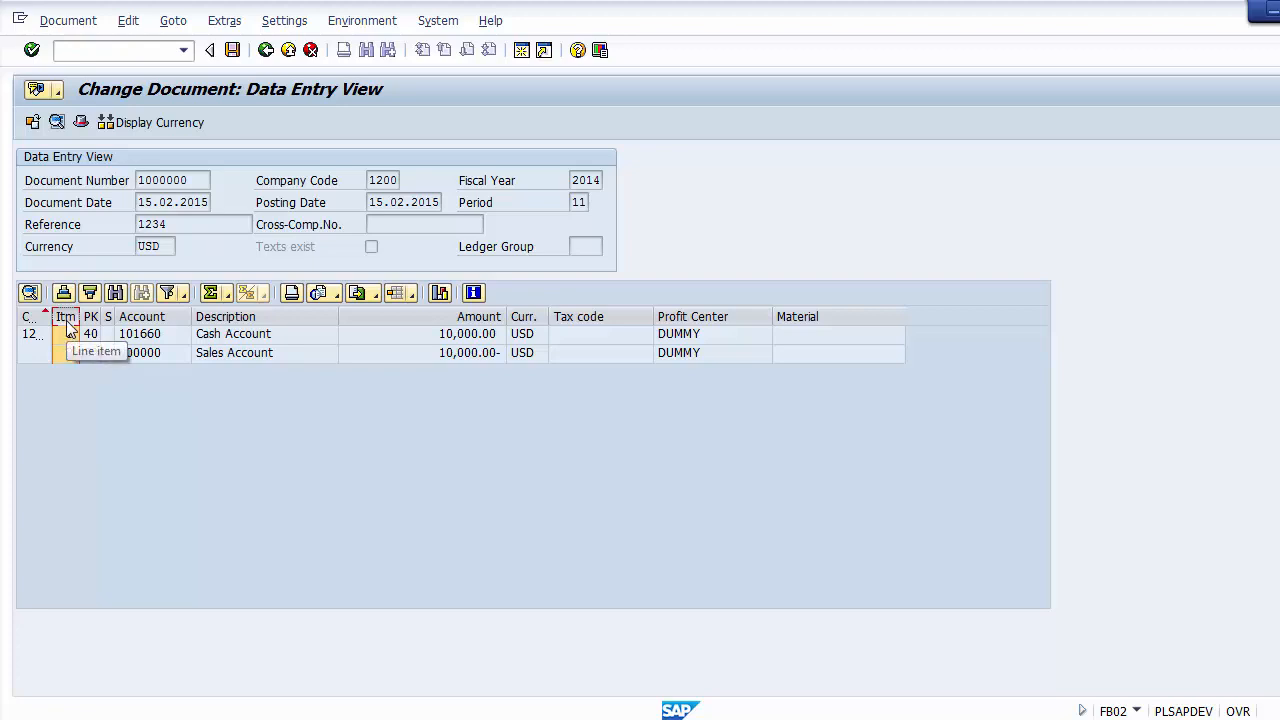
Step: Open the Cash Account line item, set its text to Cash Sales, and return to the data entry view
double_click(229, 336)
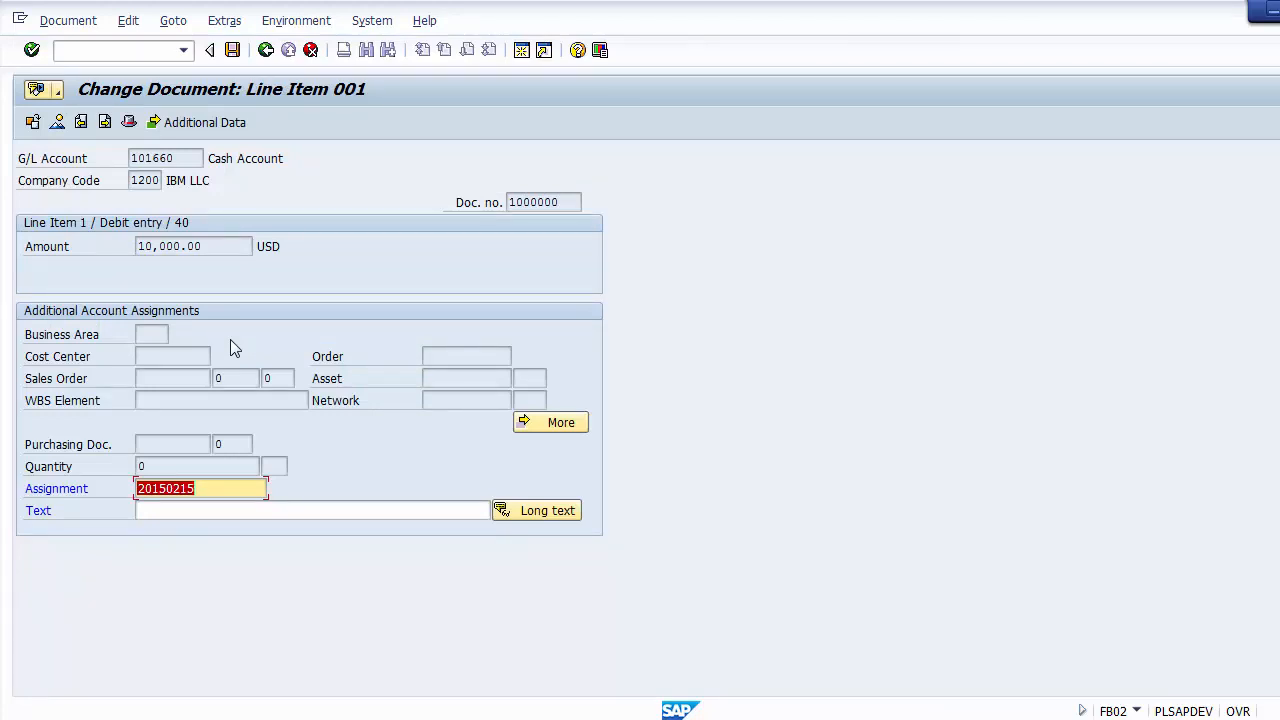
click(228, 492)
click(228, 508)
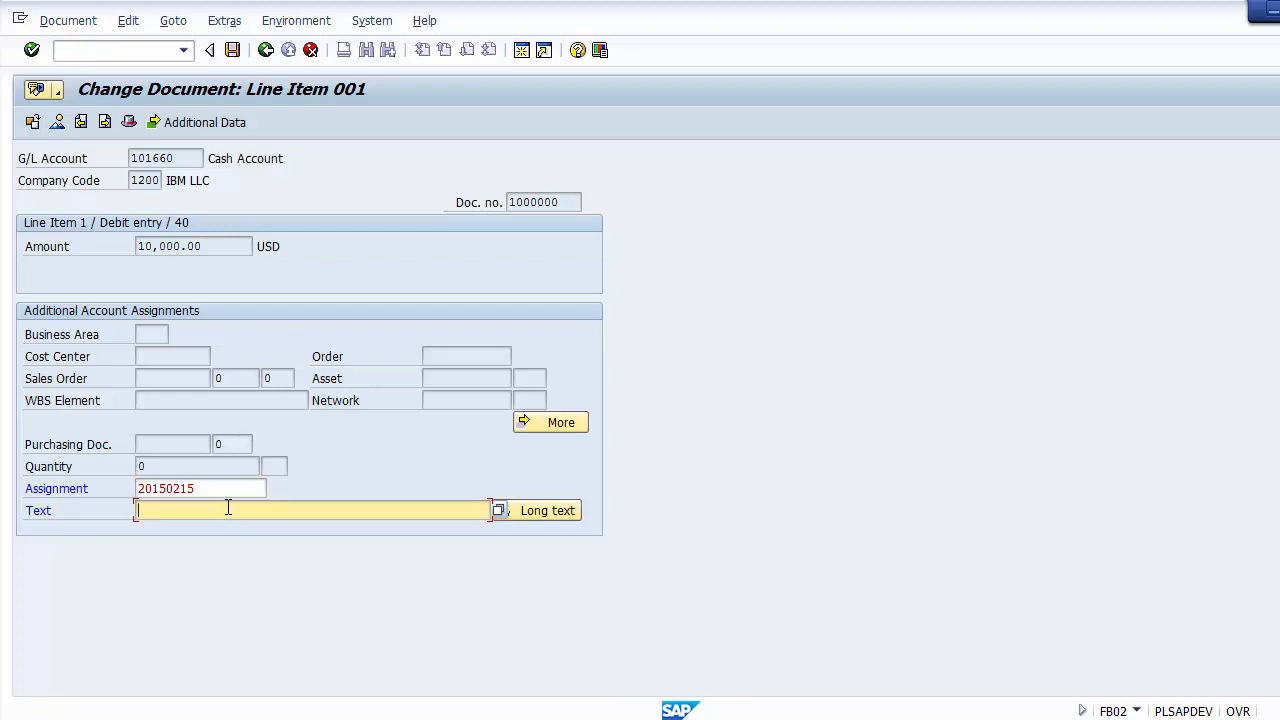
text(Cash Sales)
click(265, 51)
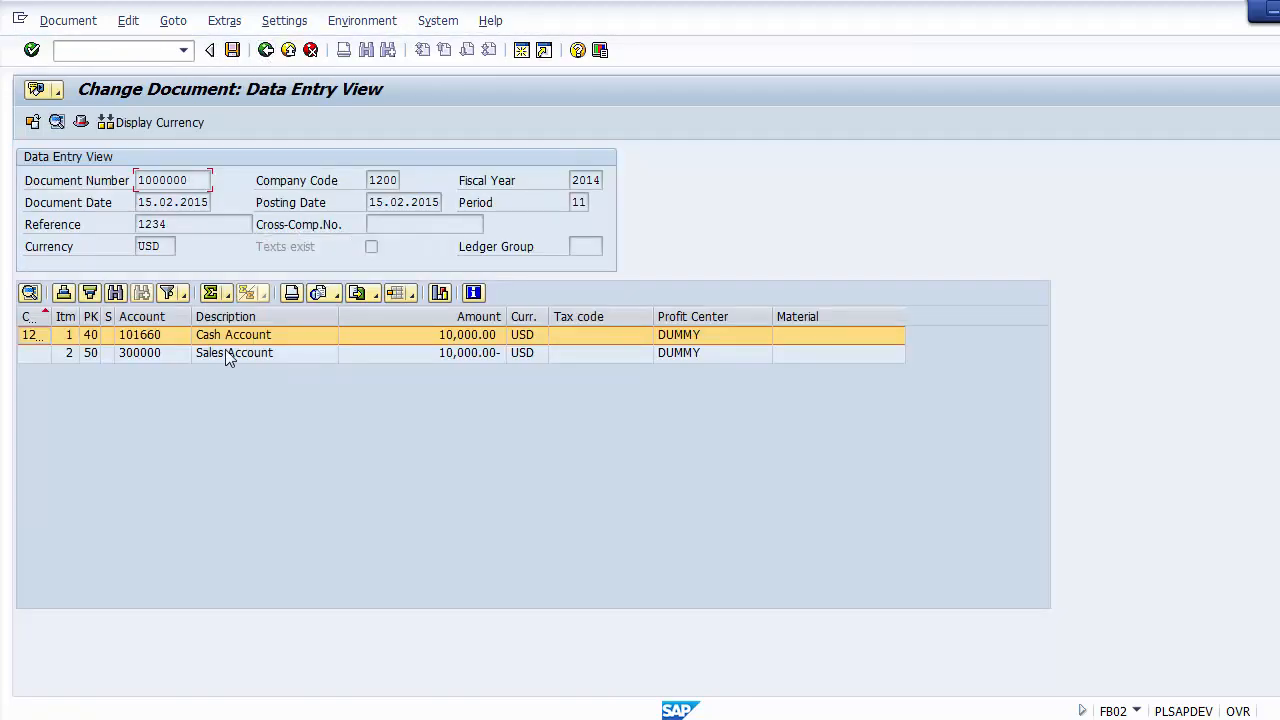
Step: Set the Sales Account line item's text to the previously used entry Cash Sales, return to the data entry view, and save the document
click(229, 357)
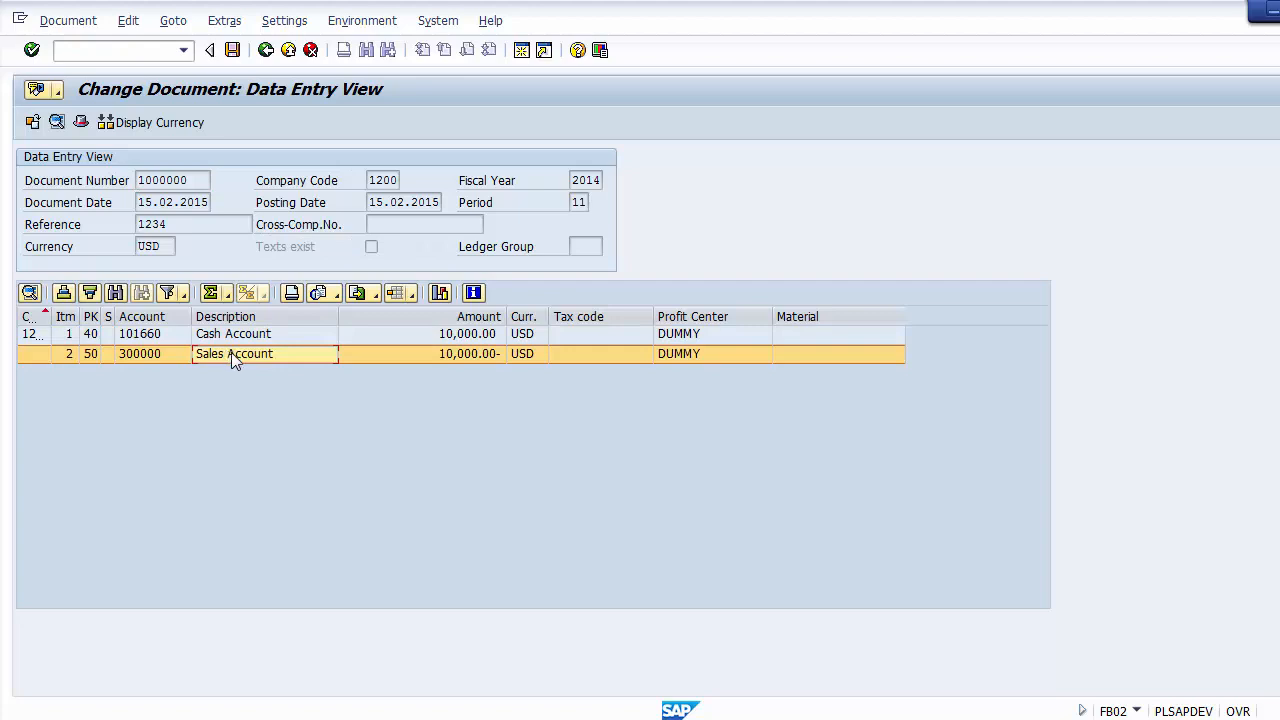
double_click(231, 352)
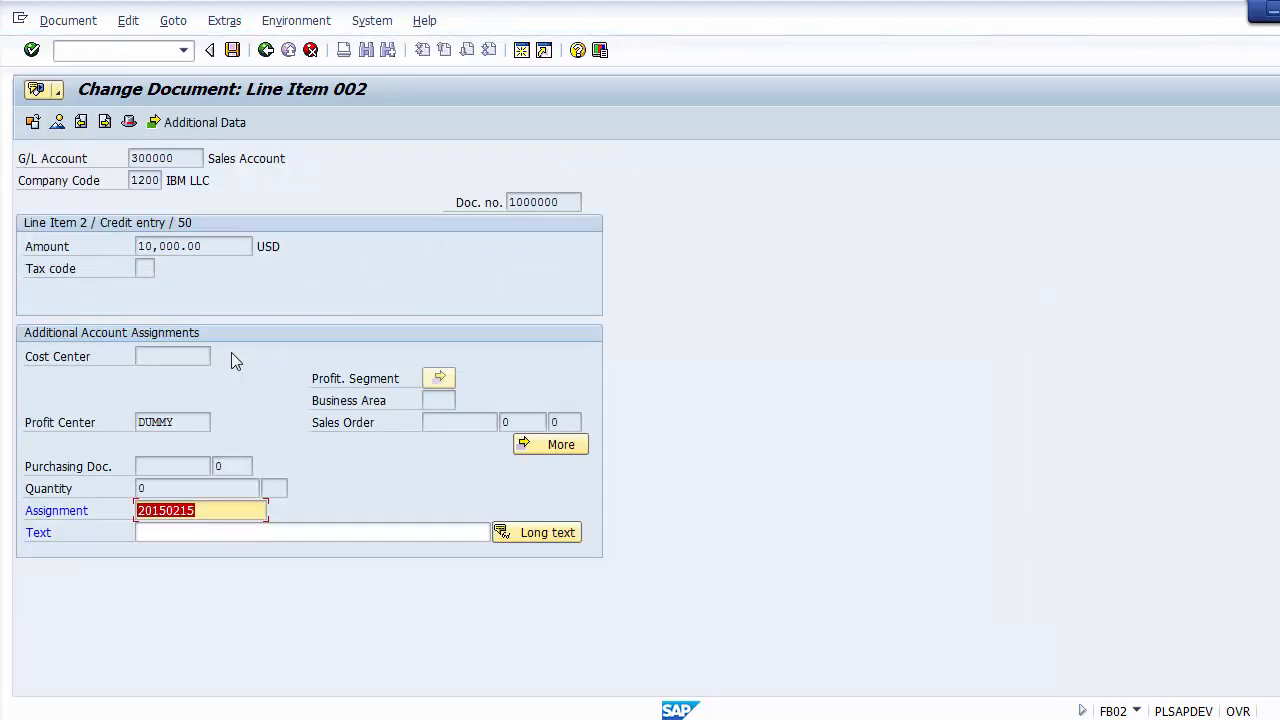
click(174, 532)
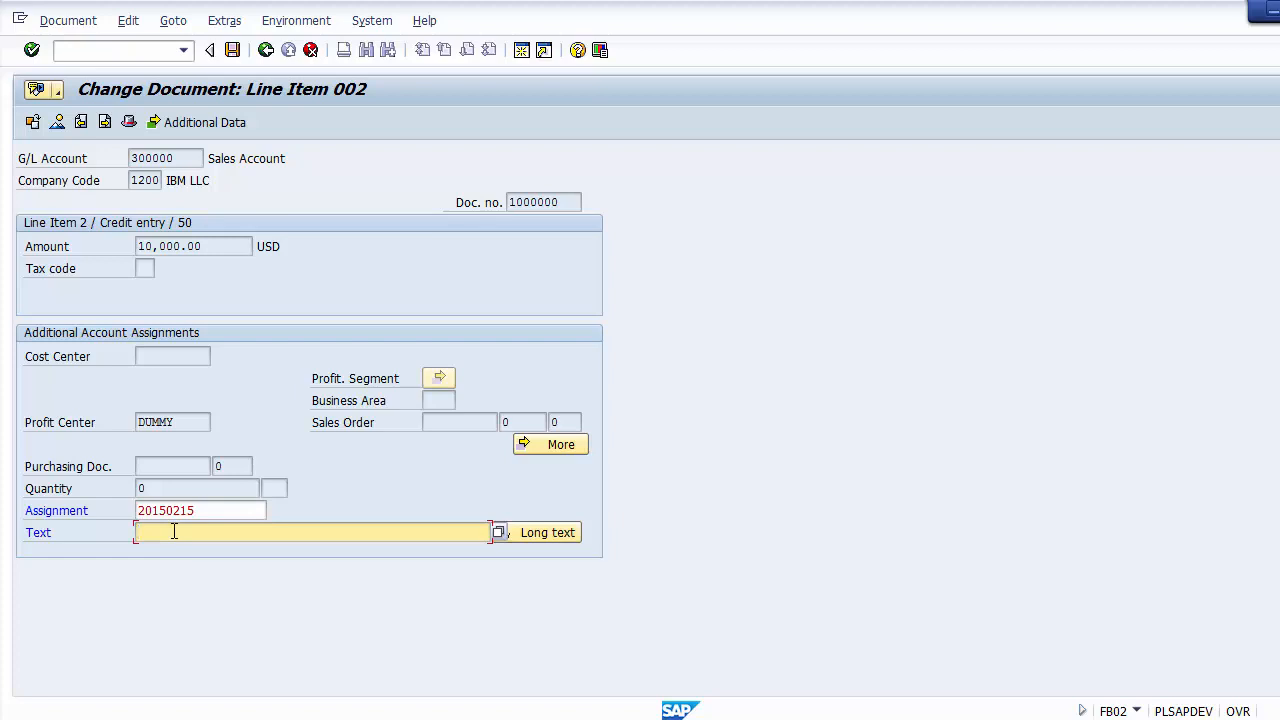
key(Down)
key(Down)
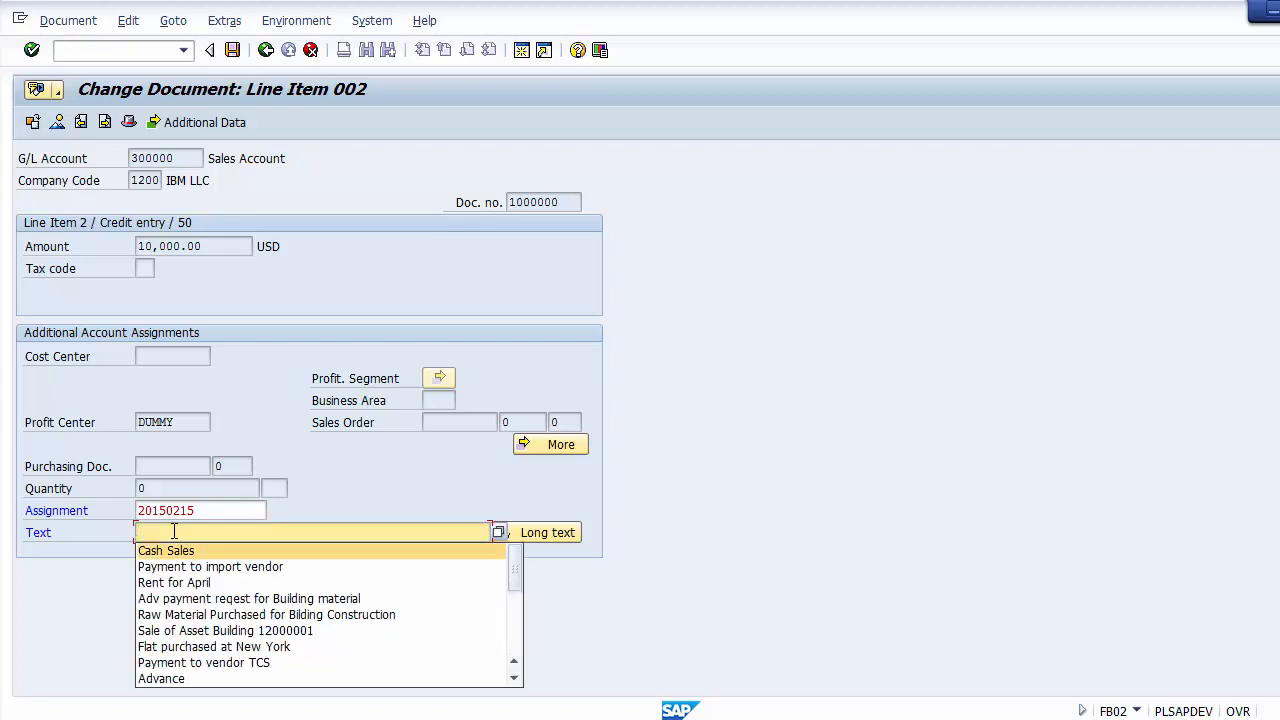
key(Return)
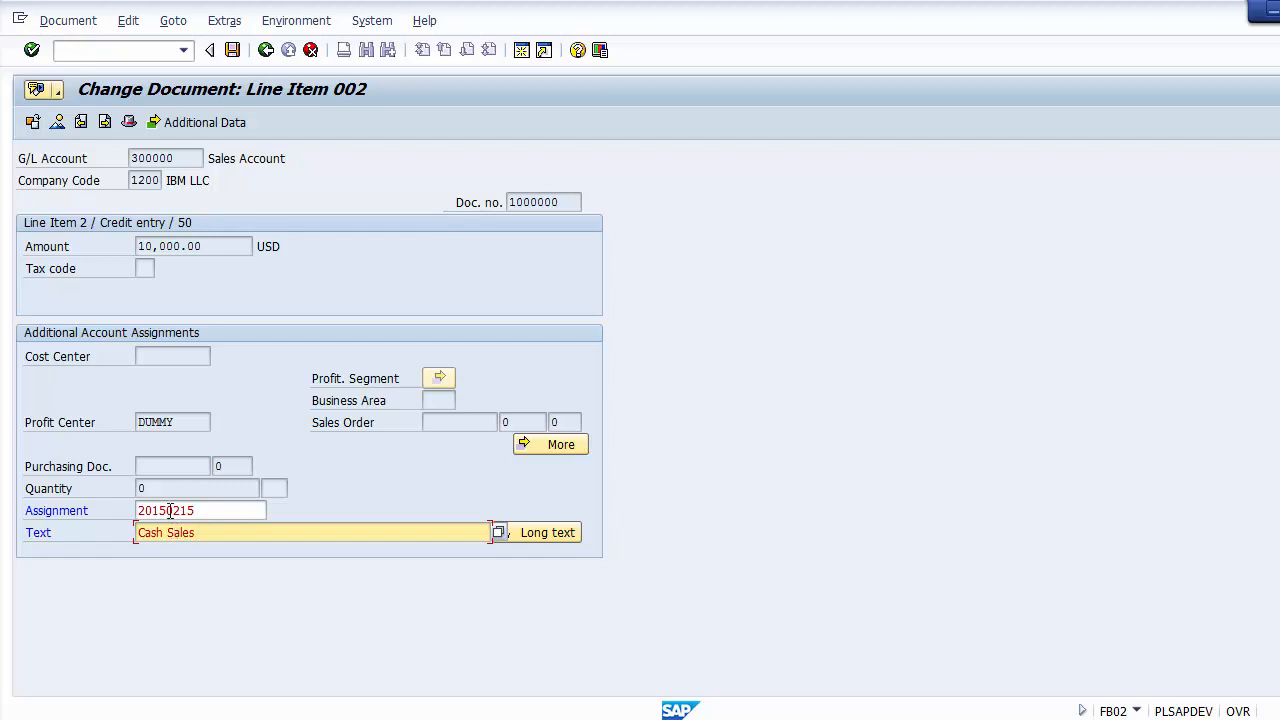
click(263, 51)
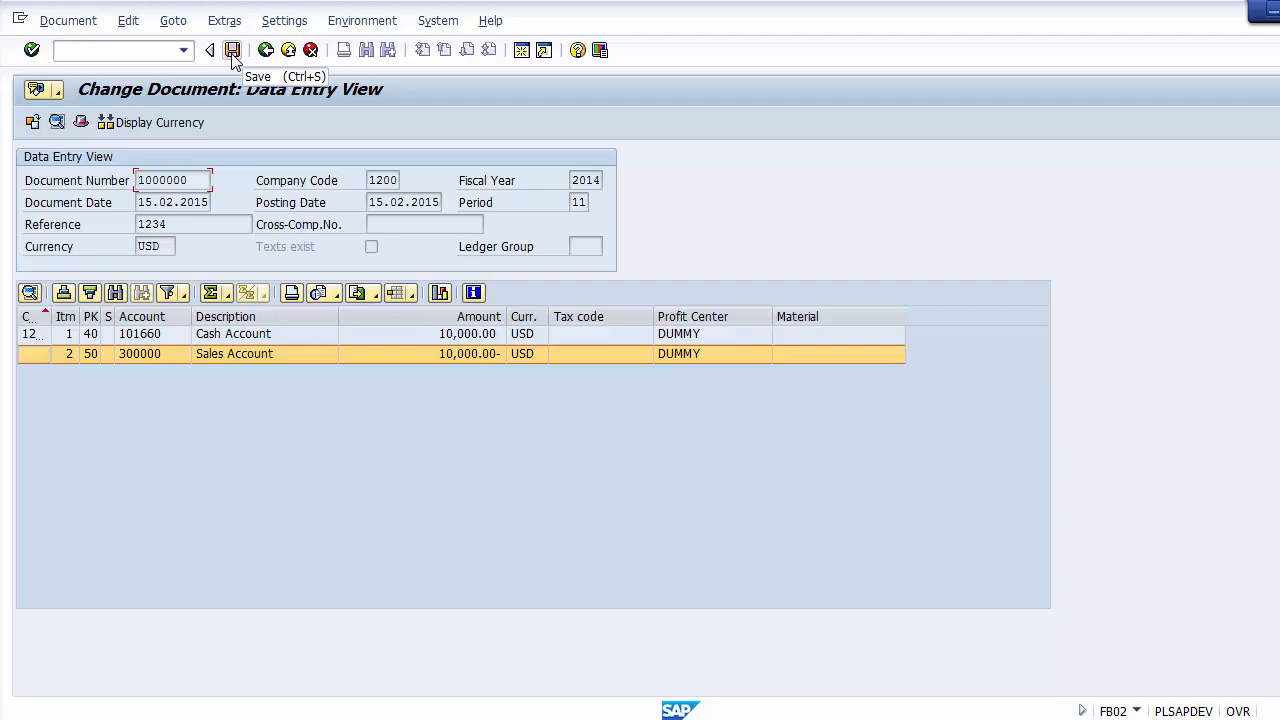
click(232, 51)
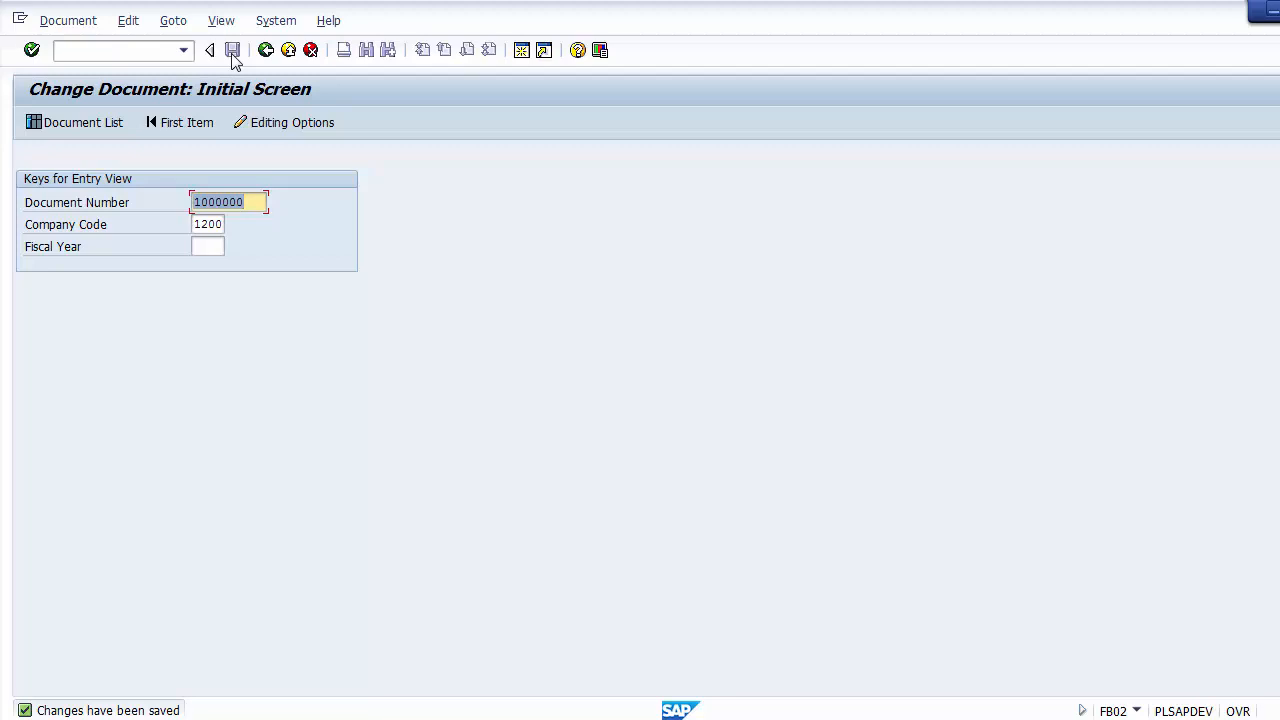
Step: Reopen the saved document in change mode and look over its cash and sales line items
key(Return)
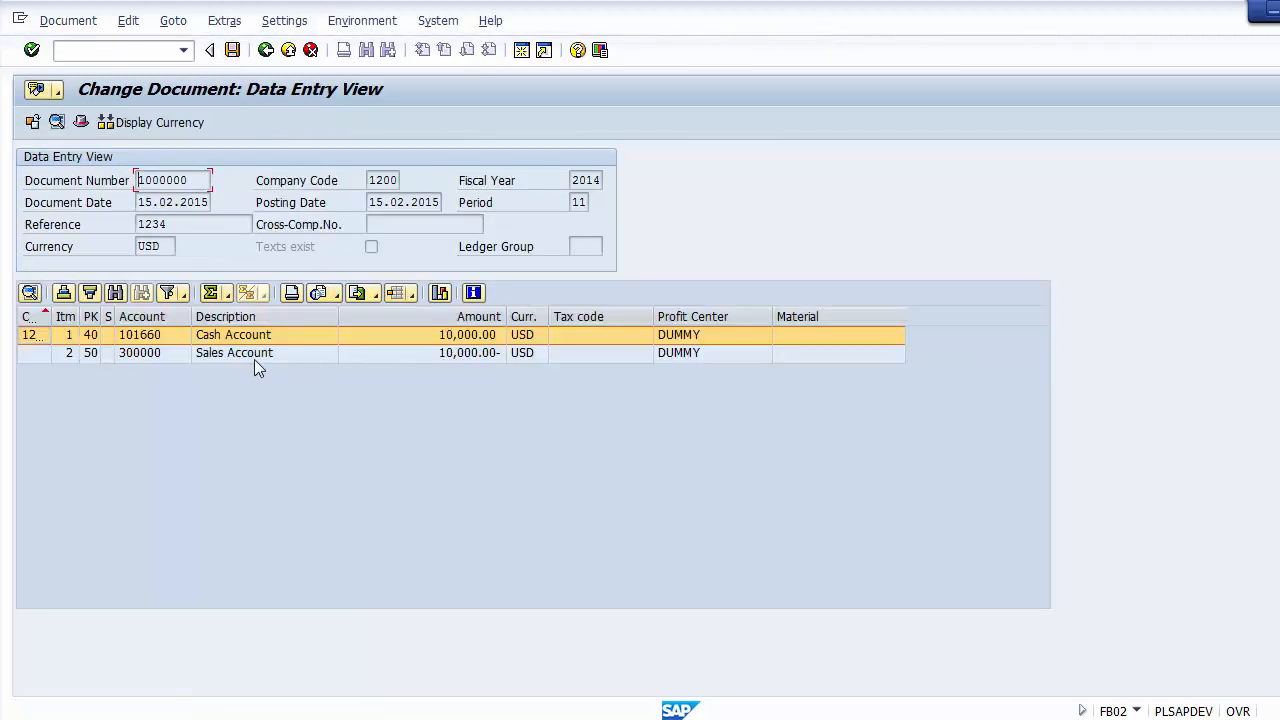
click(250, 358)
click(252, 338)
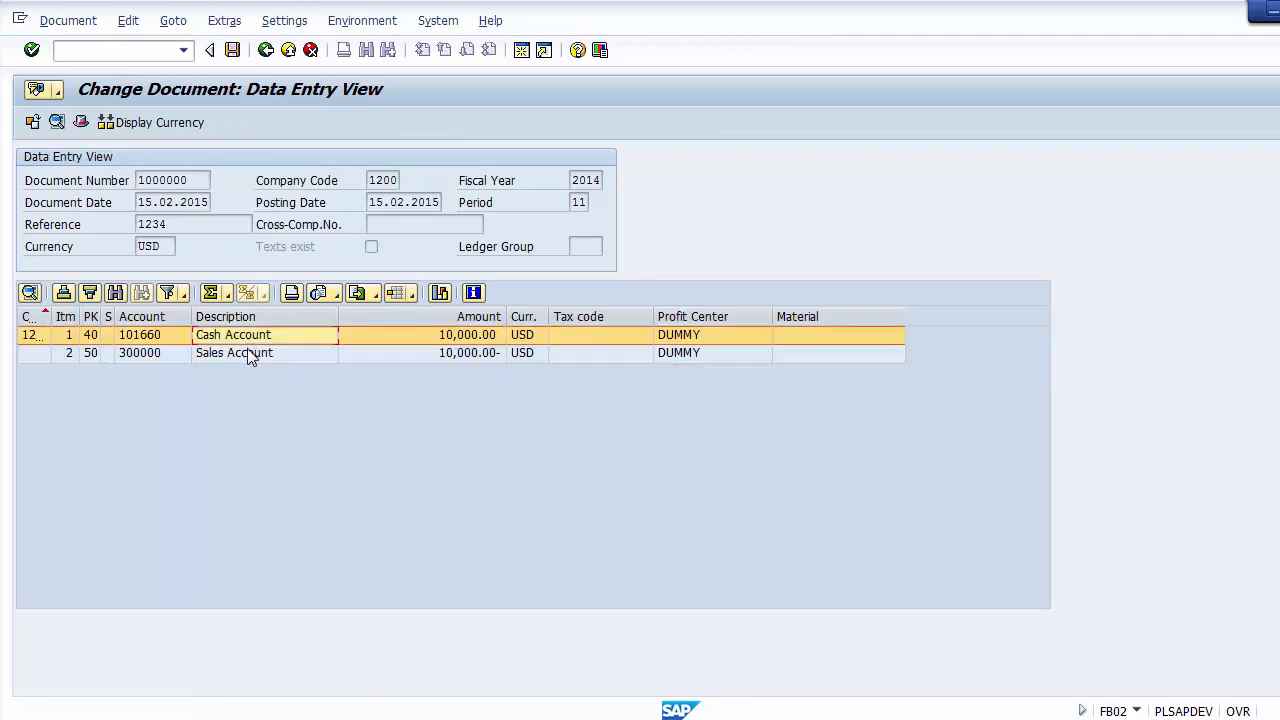
click(342, 431)
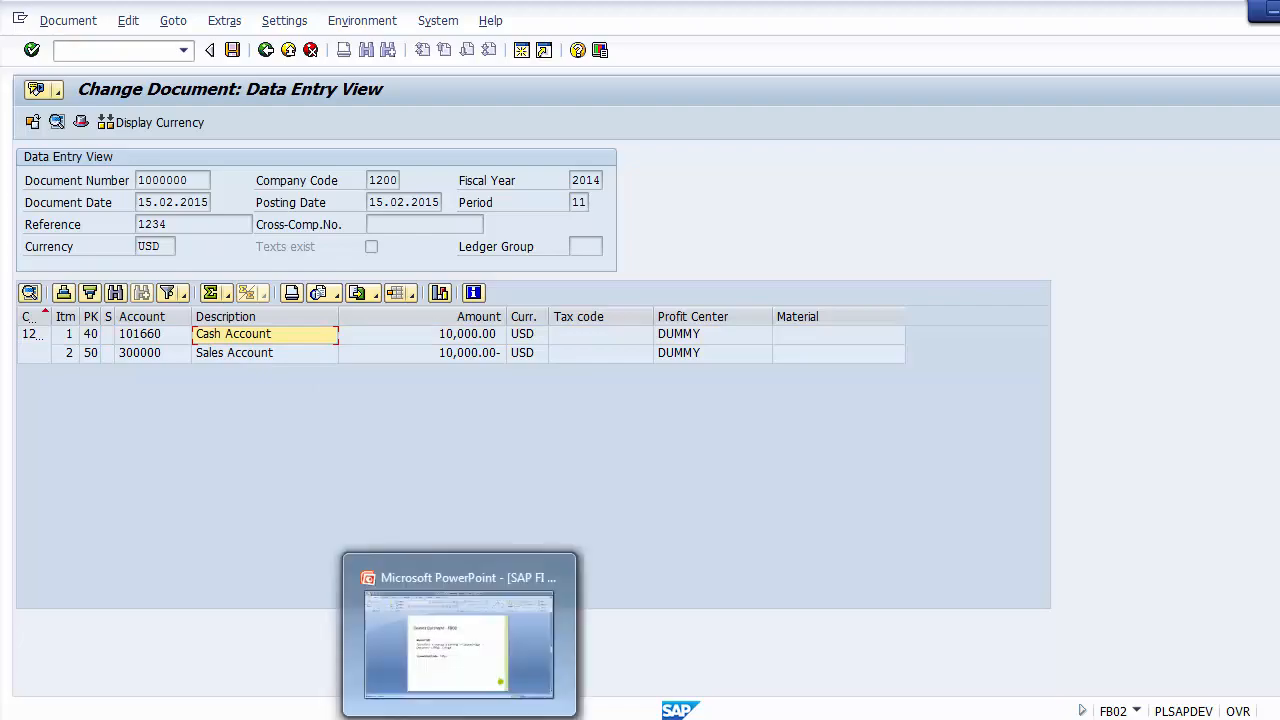
Step: Switch to the PowerPoint presentation and advance it to the GL Balance Display – FS10N slide
click(459, 718)
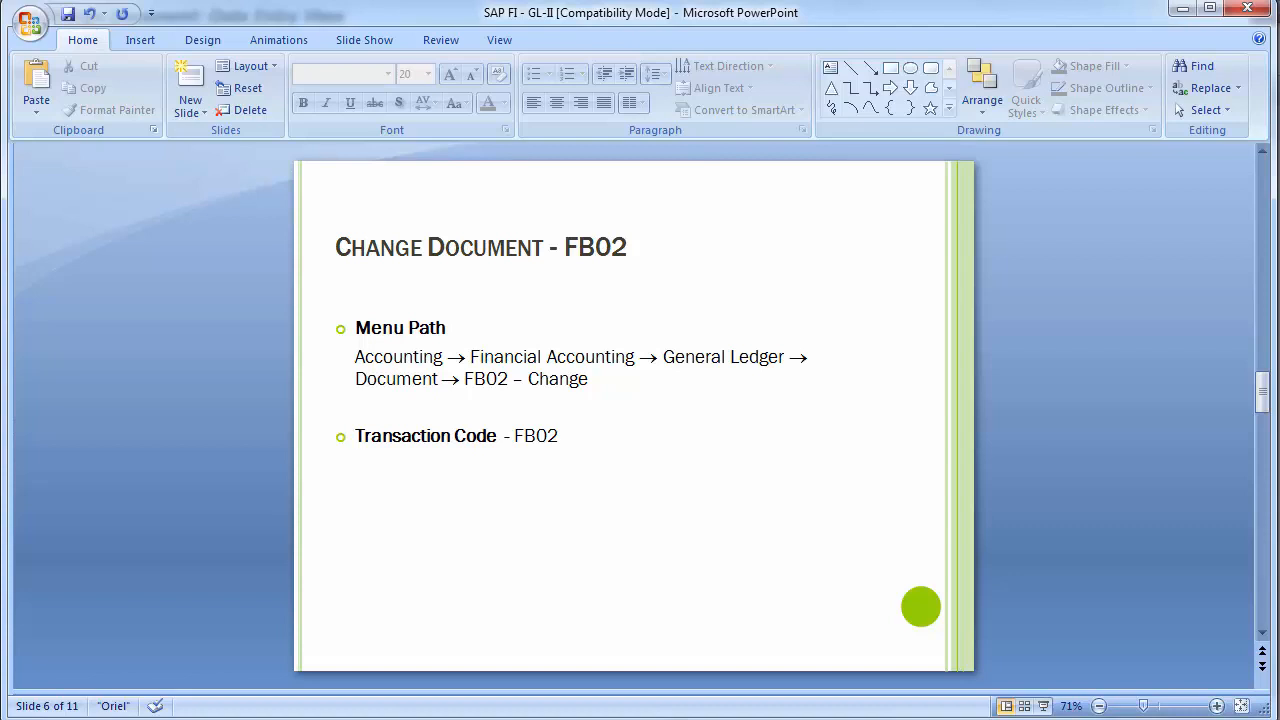
key(alt+Tab)
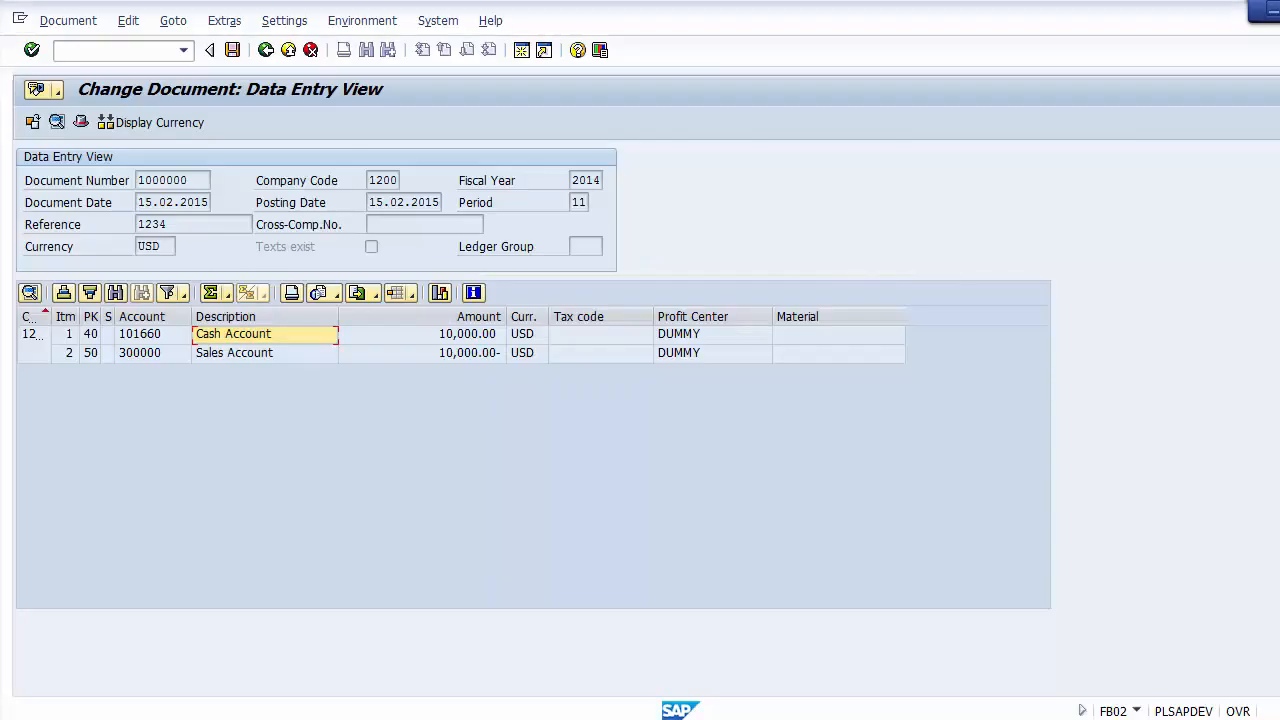
key(alt+Tab)
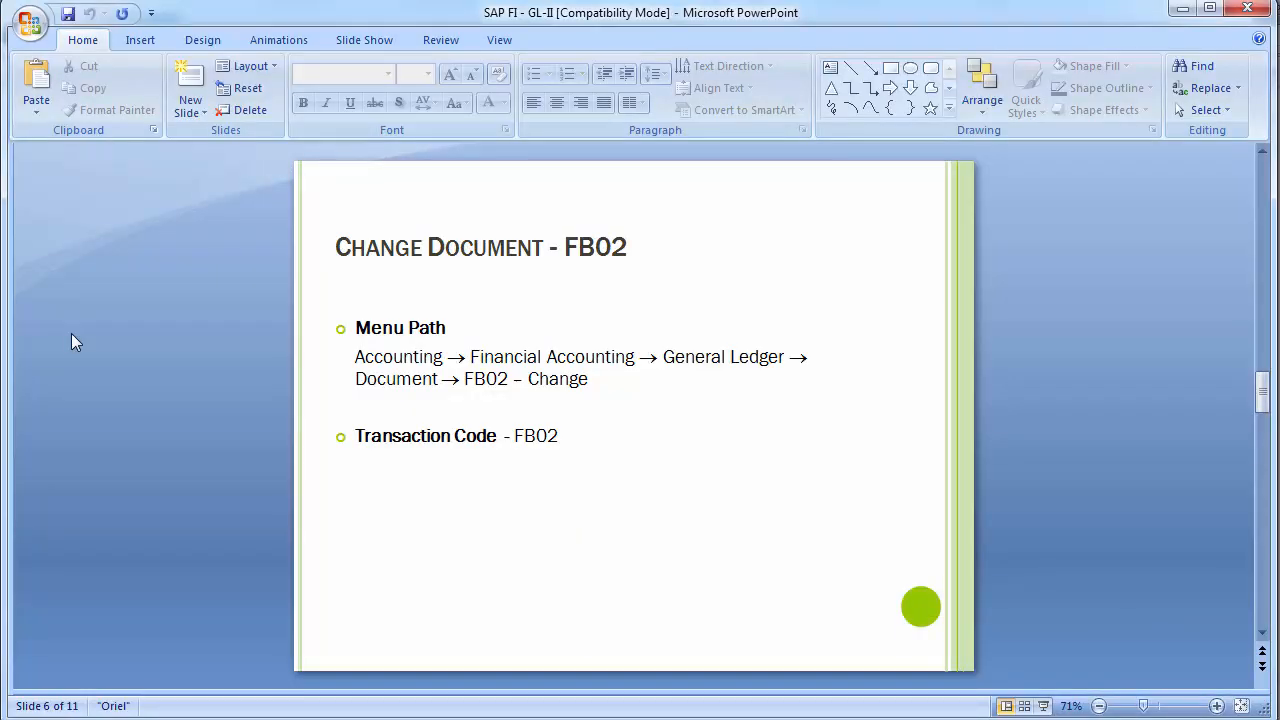
scroll(71, 342, down, 1)
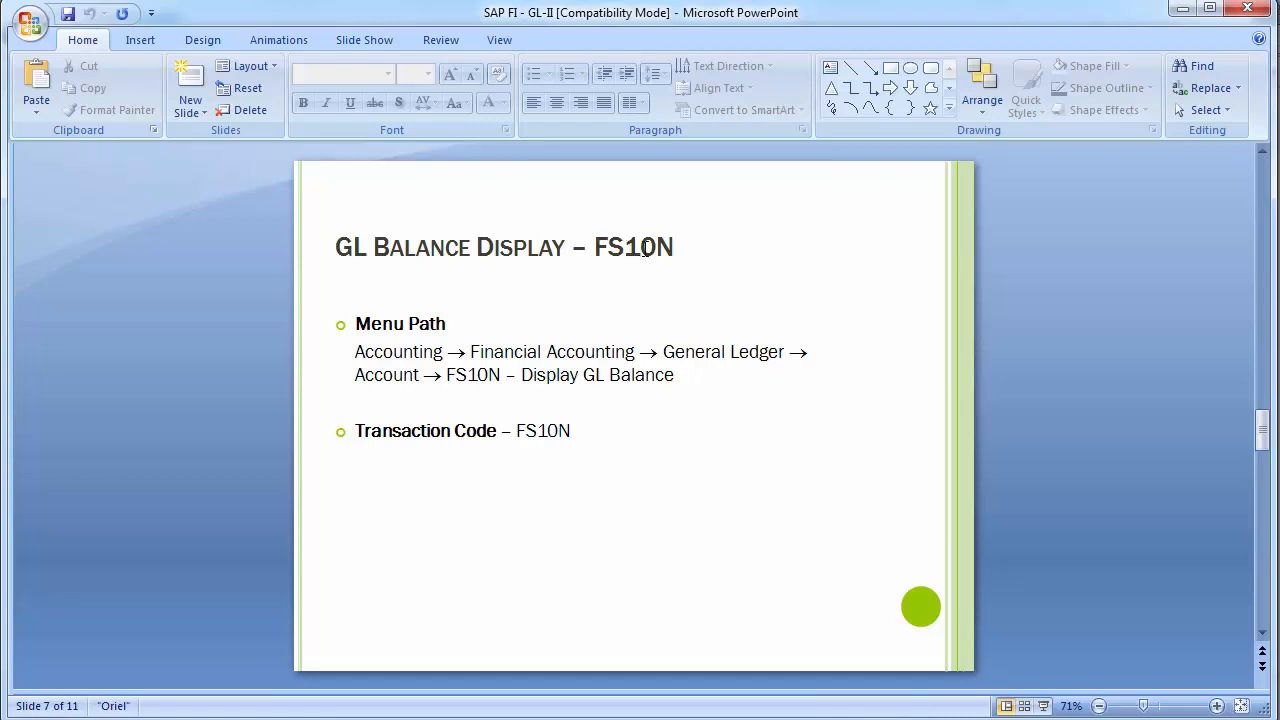
Step: Switch to the SAP Easy Access window and start transaction FS10N
mouse_move(571, 689)
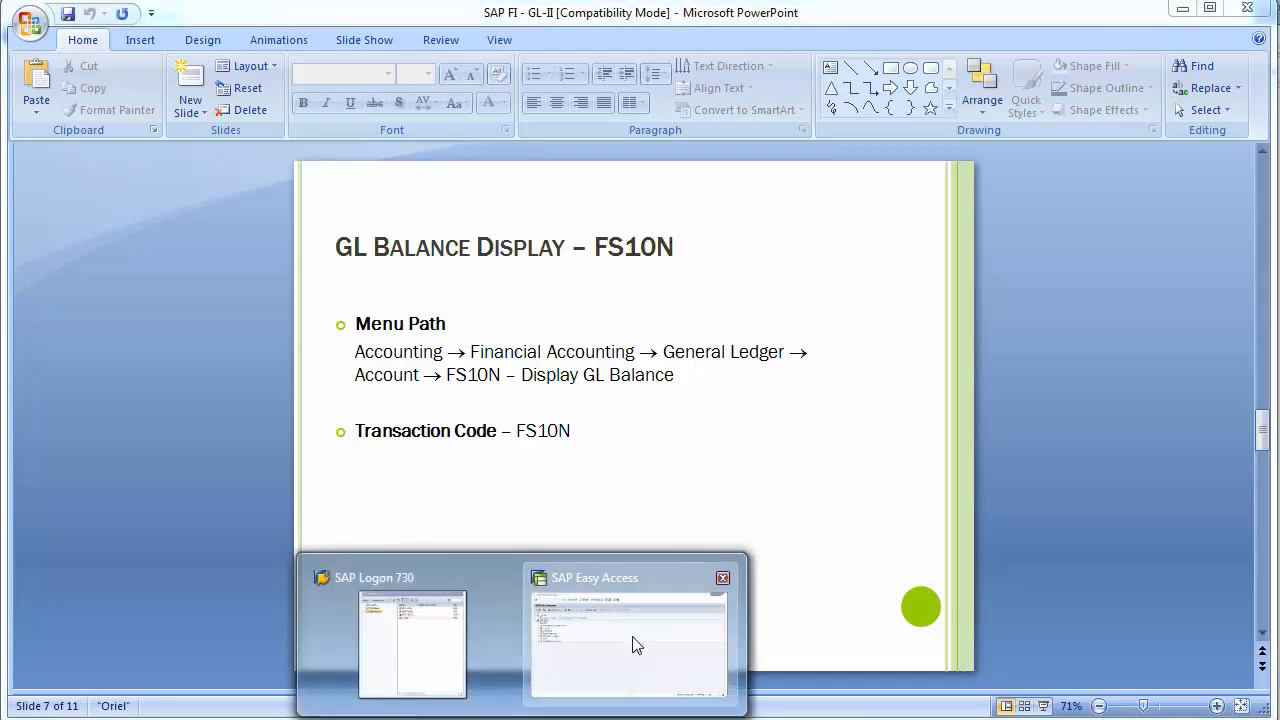
click(600, 625)
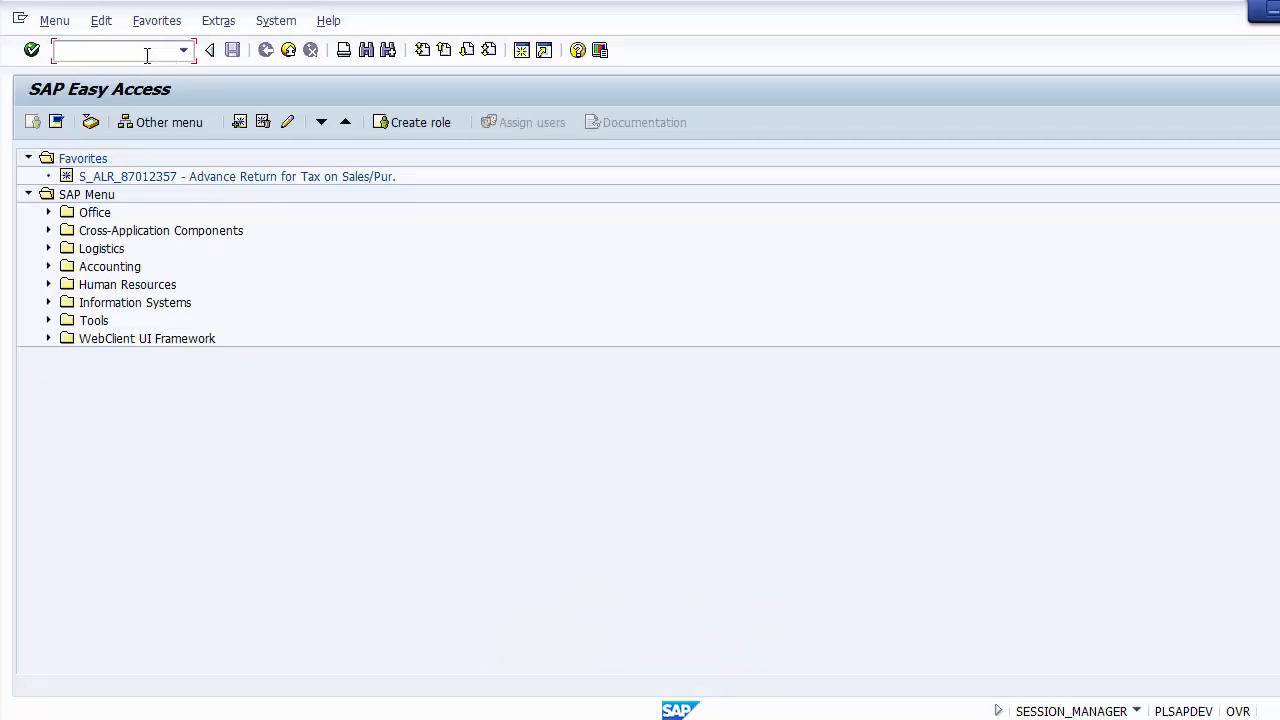
text(FS10n)
key(BackSpace)
text(N)
key(Return)
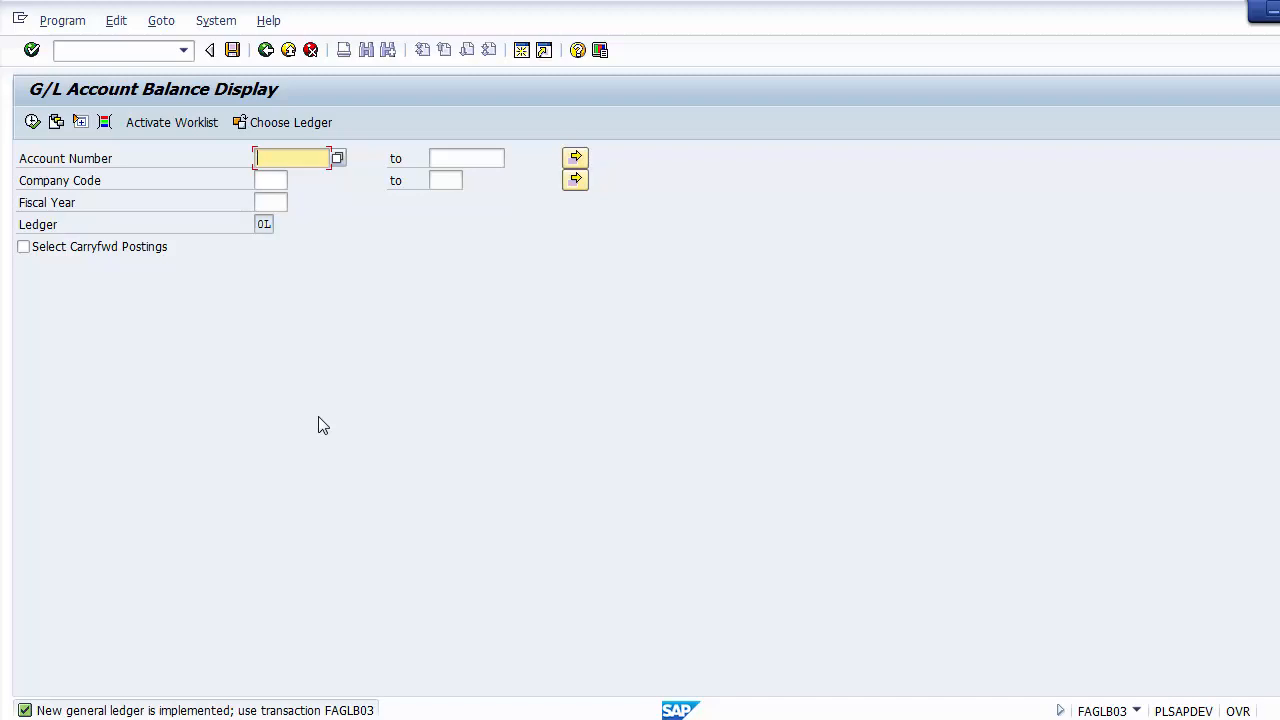
Step: Set the balance display's company code to 1200 and the fiscal year to 2014
click(276, 178)
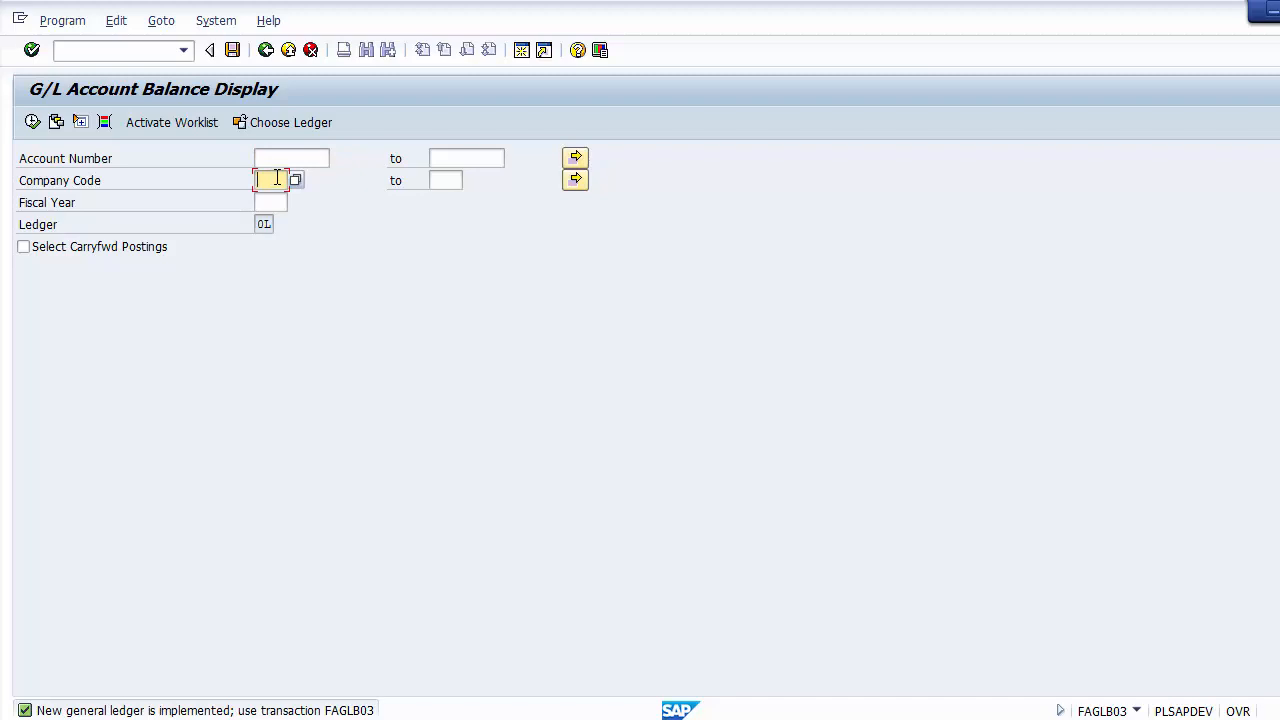
text(1200)
key(Tab)
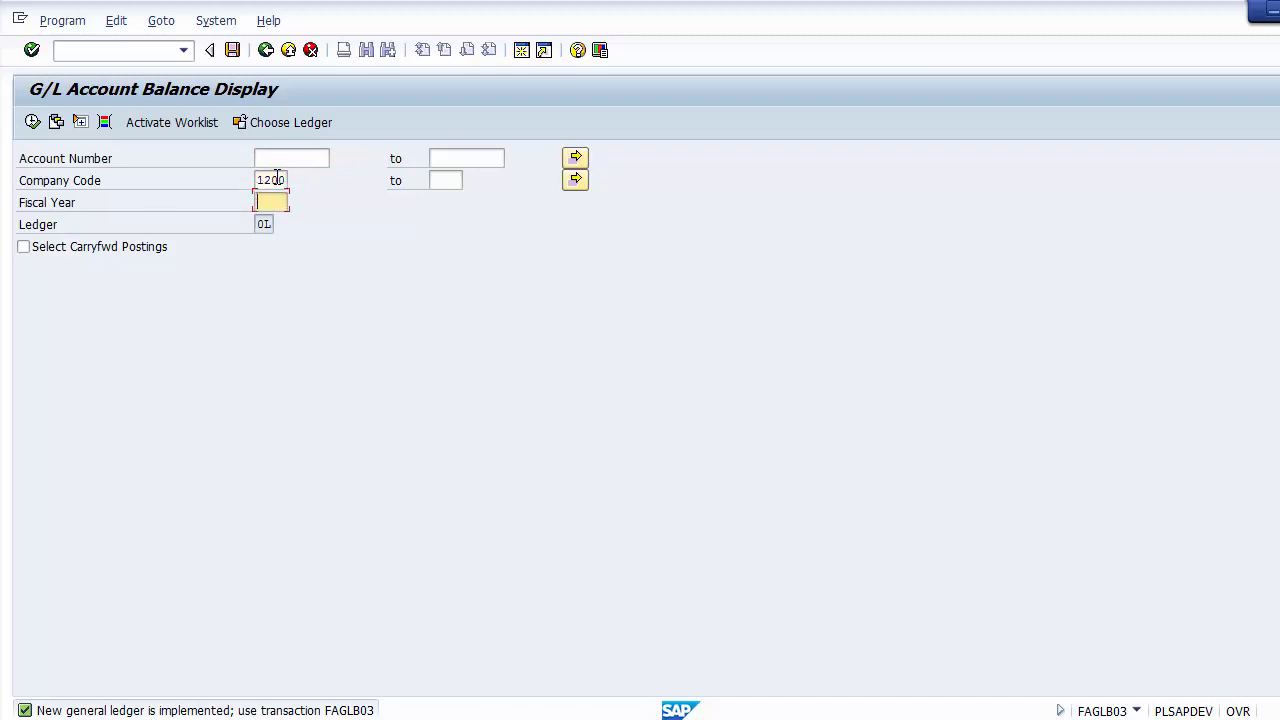
text(2014)
Step: Search for the account number within company code 1200 and choose the Sales Account
click(270, 161)
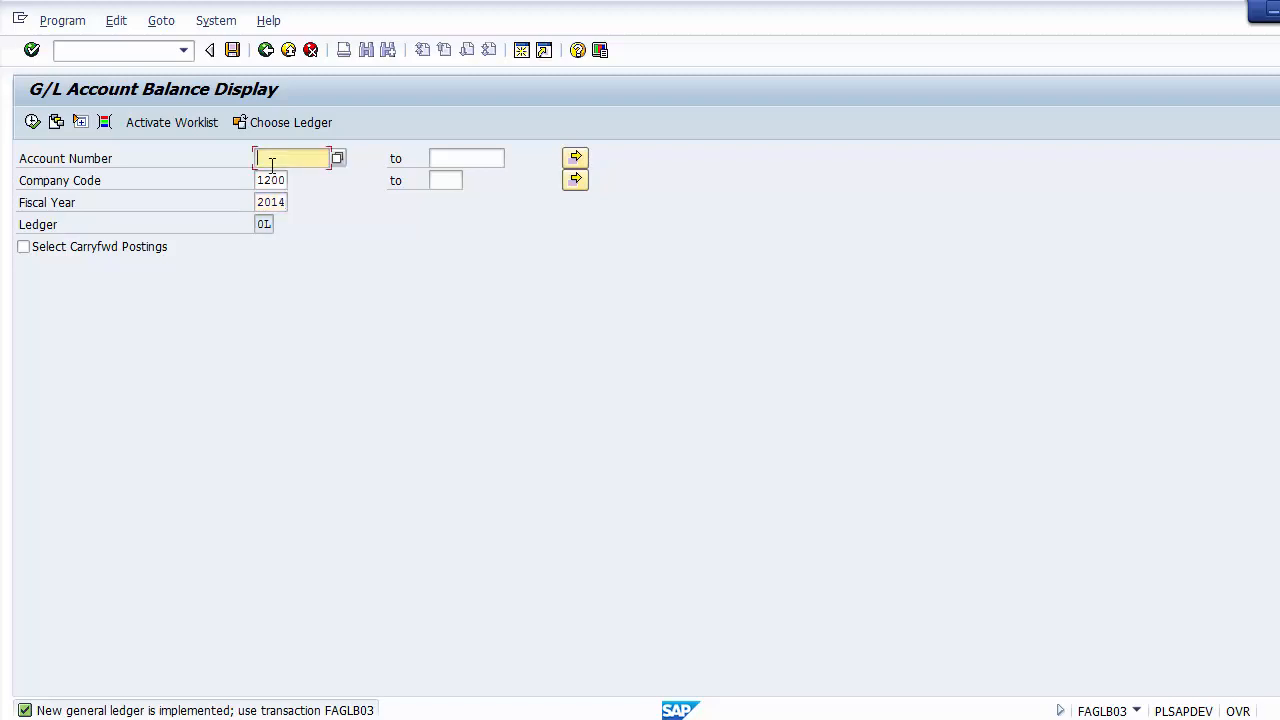
click(338, 158)
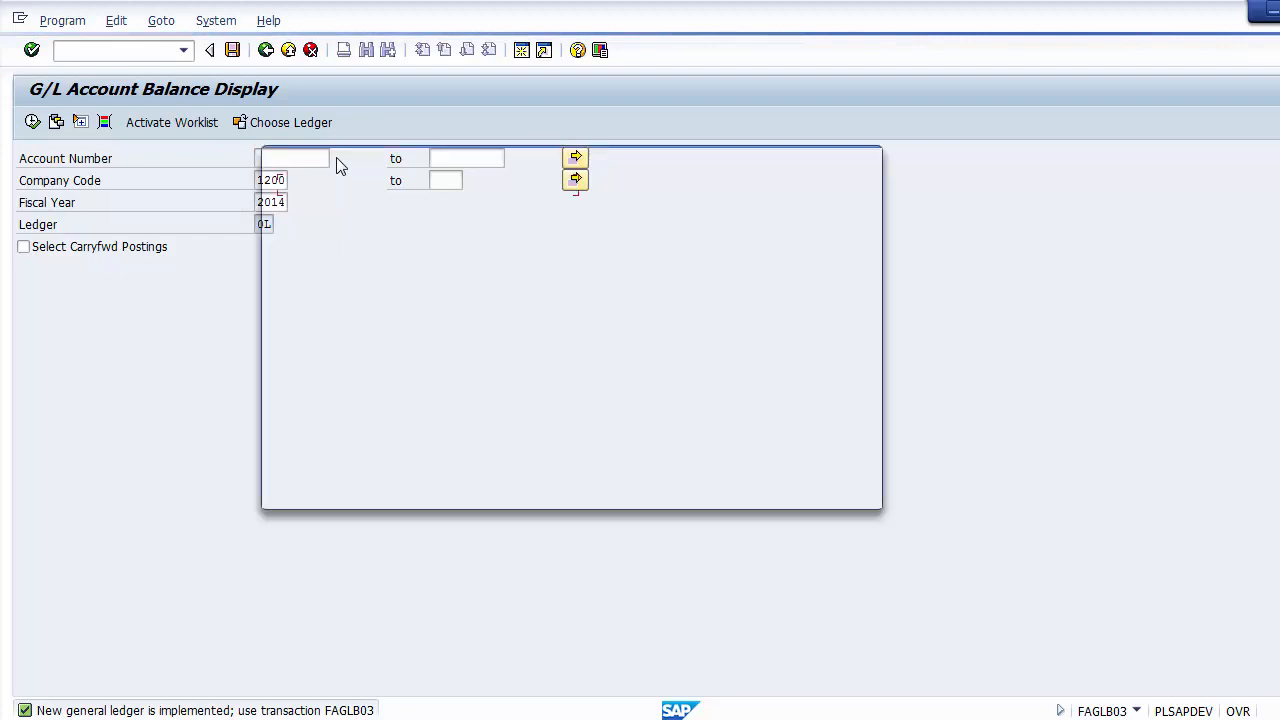
click(445, 282)
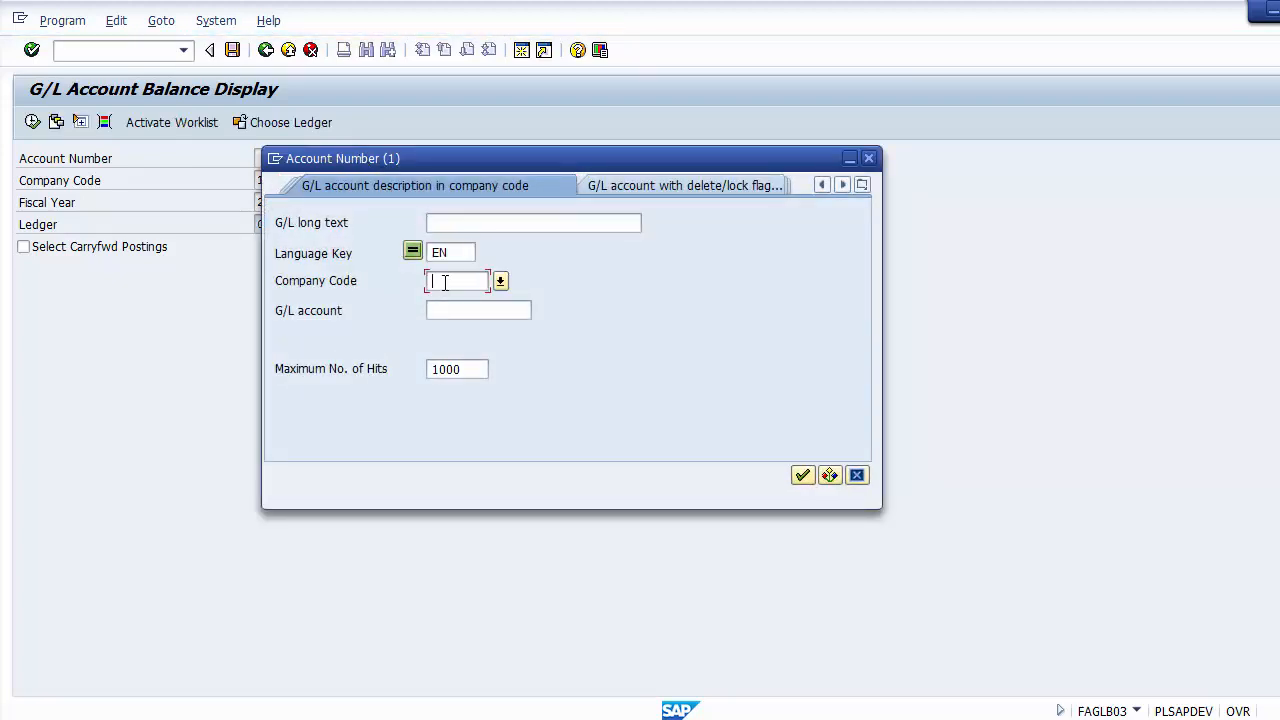
text(1200)
click(802, 476)
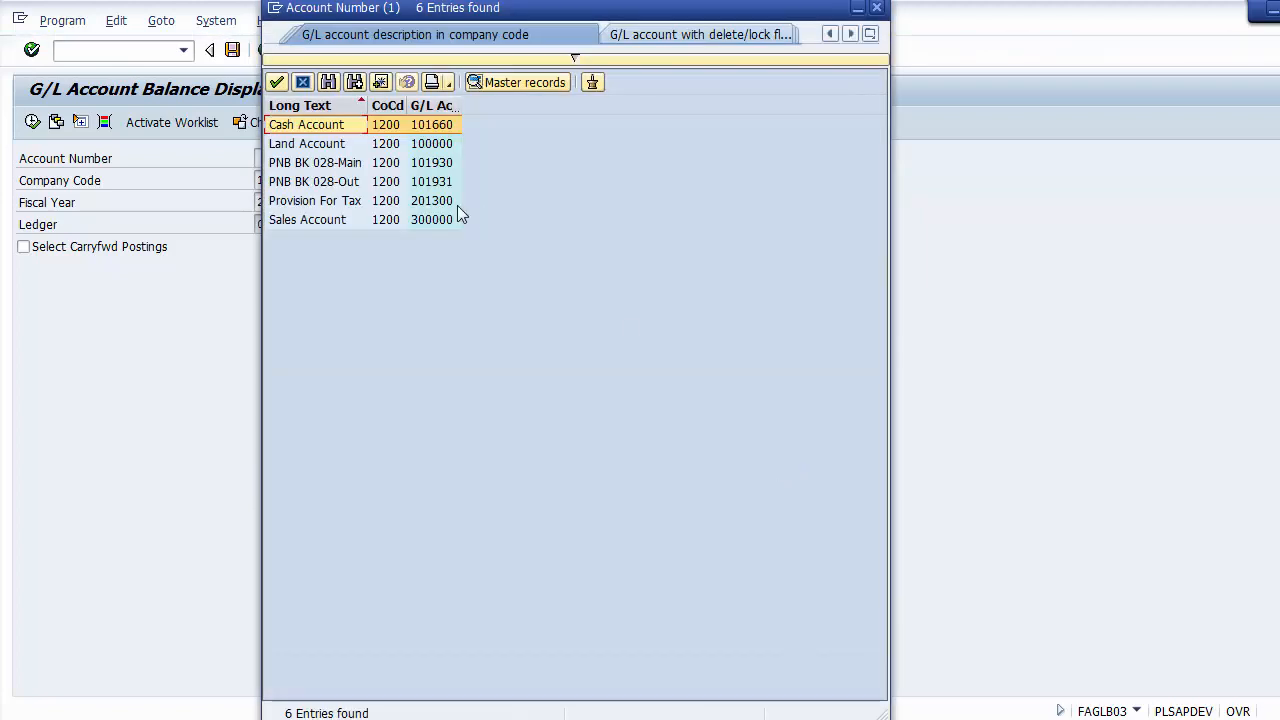
click(350, 147)
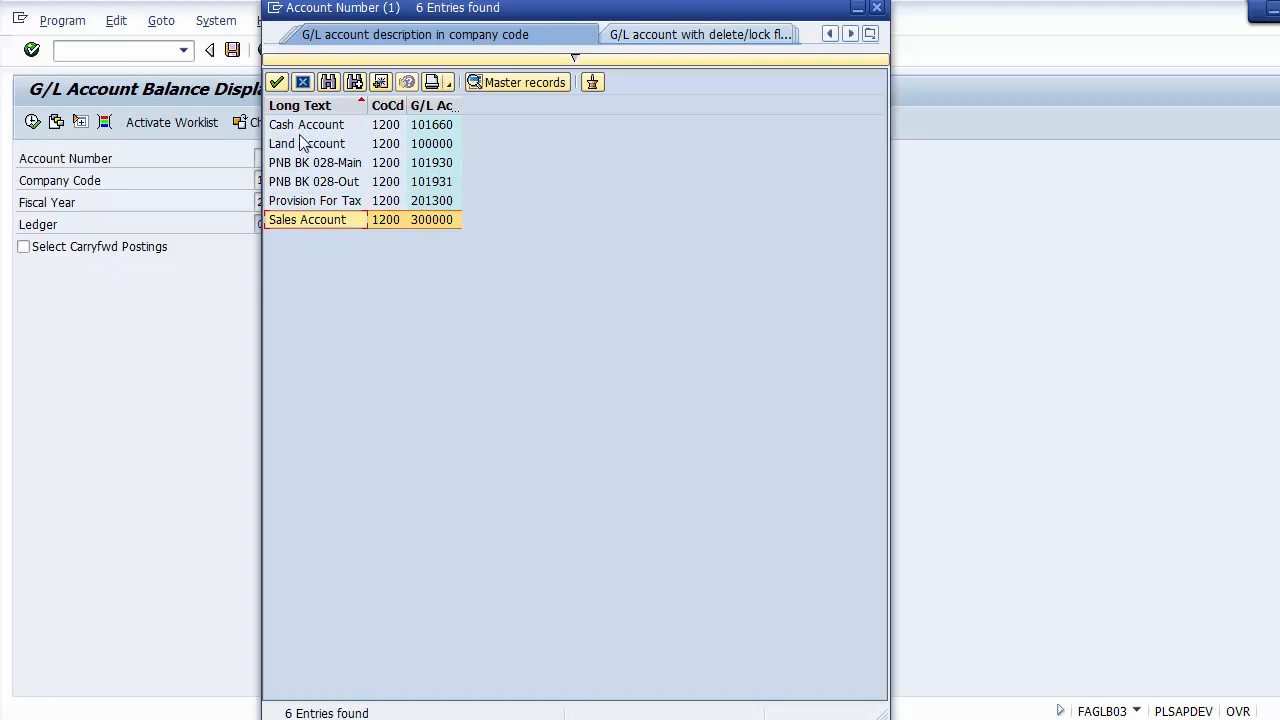
double_click(289, 221)
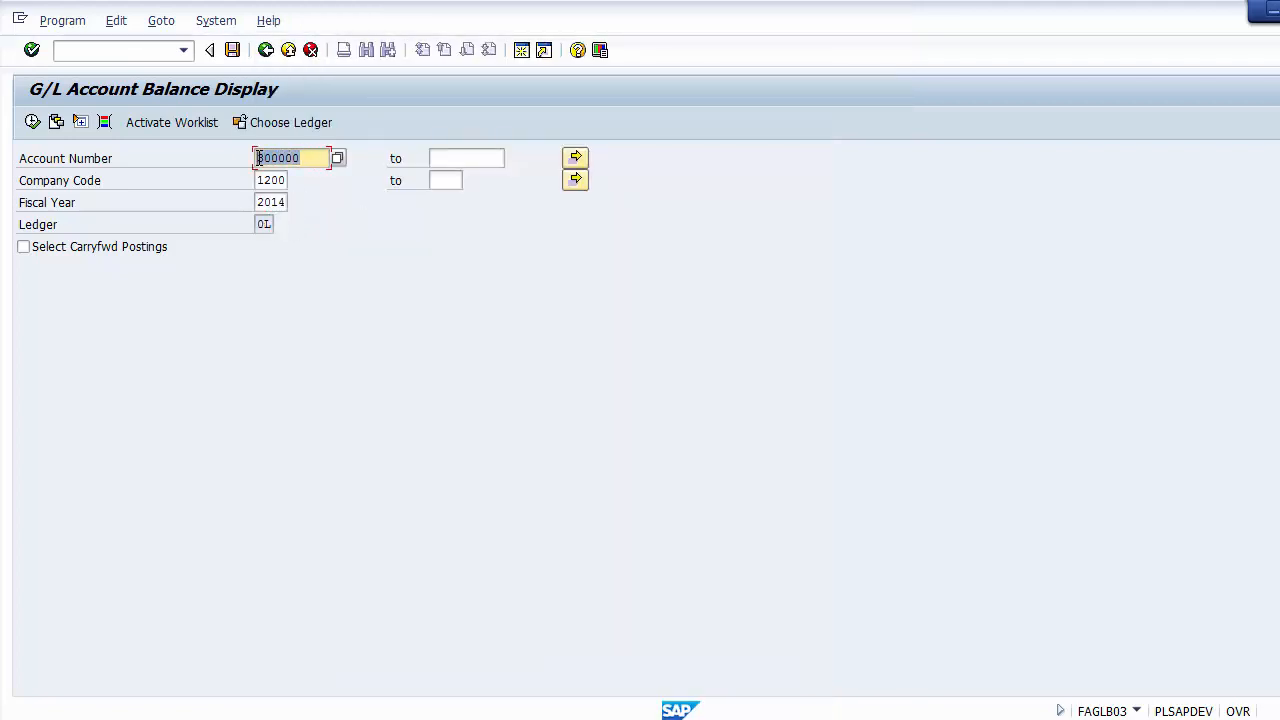
Step: Execute the G/L balance display for the Sales Account with the entered company code and fiscal year
click(259, 181)
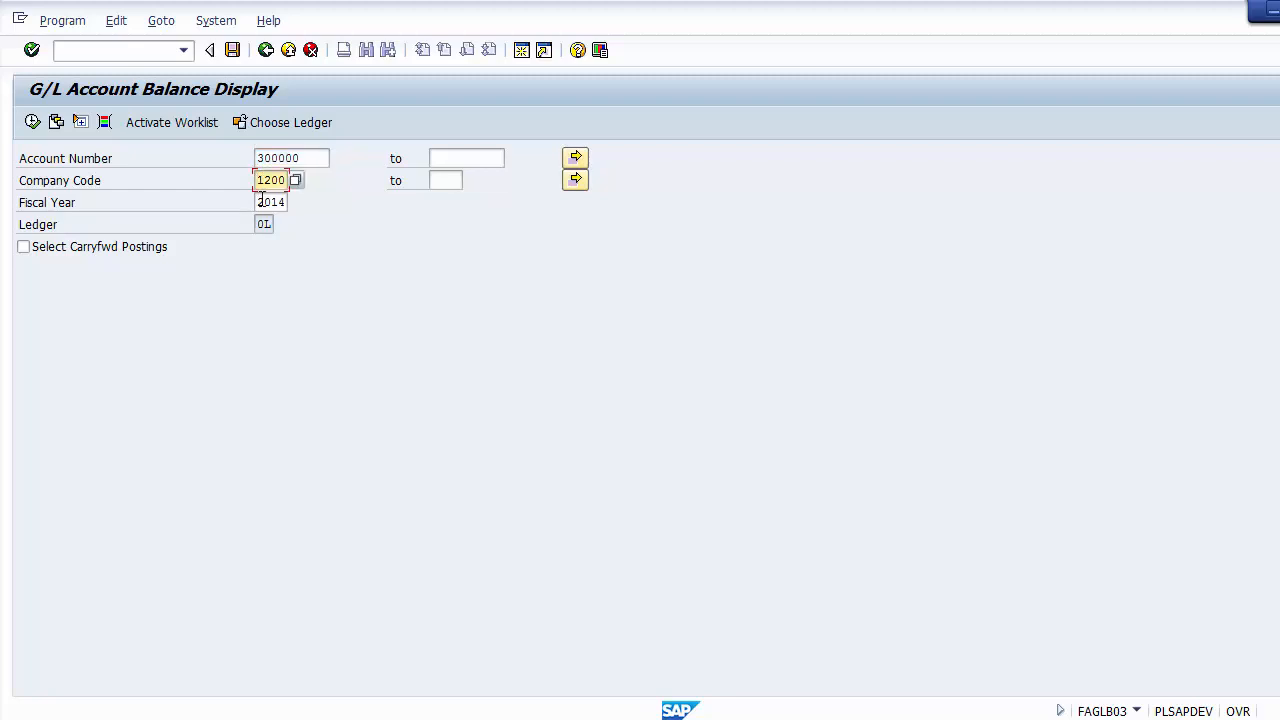
click(259, 203)
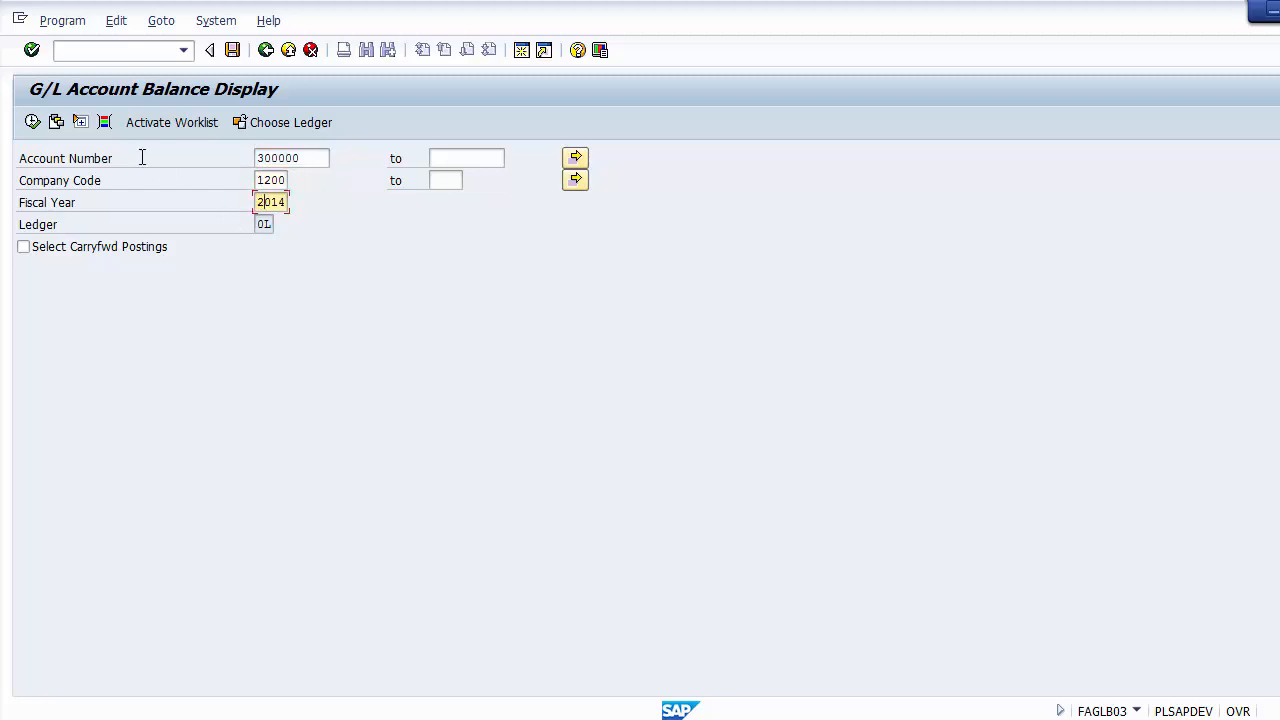
click(31, 122)
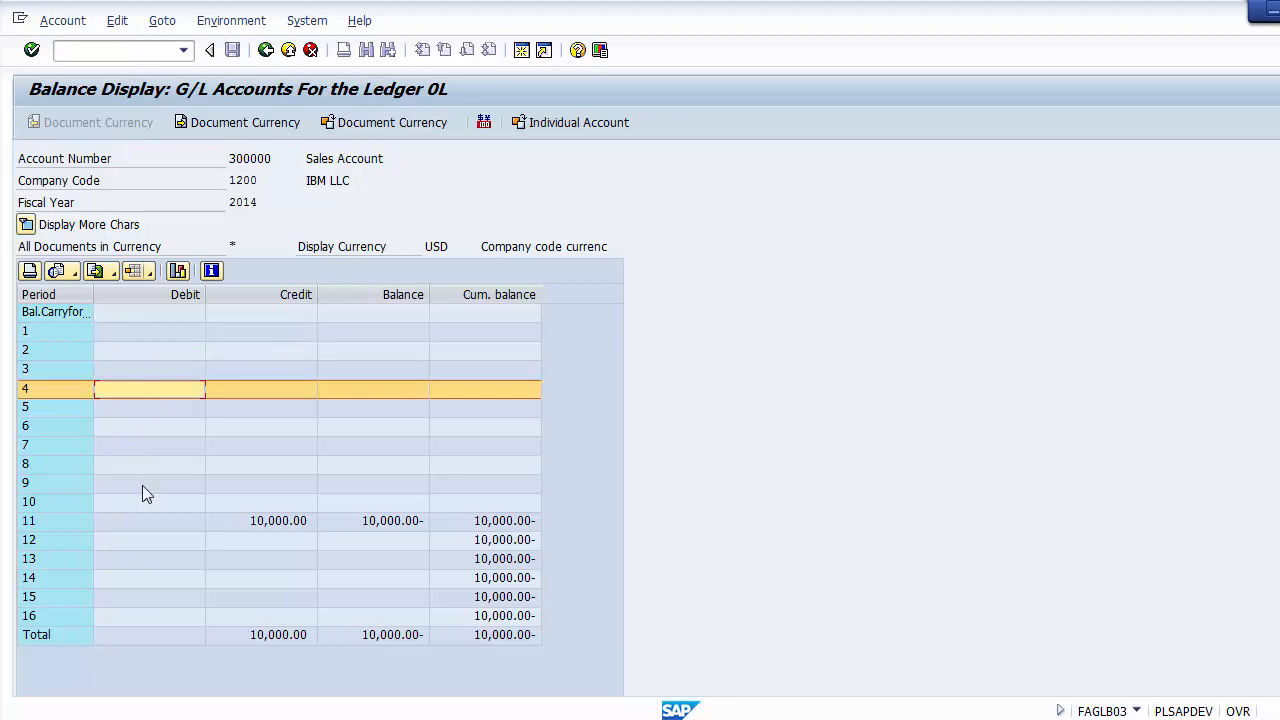
Step: Examine the Sales Account's rows for periods 11 to 16, including period 11's debit, credit, balance and cumulative balance
click(102, 617)
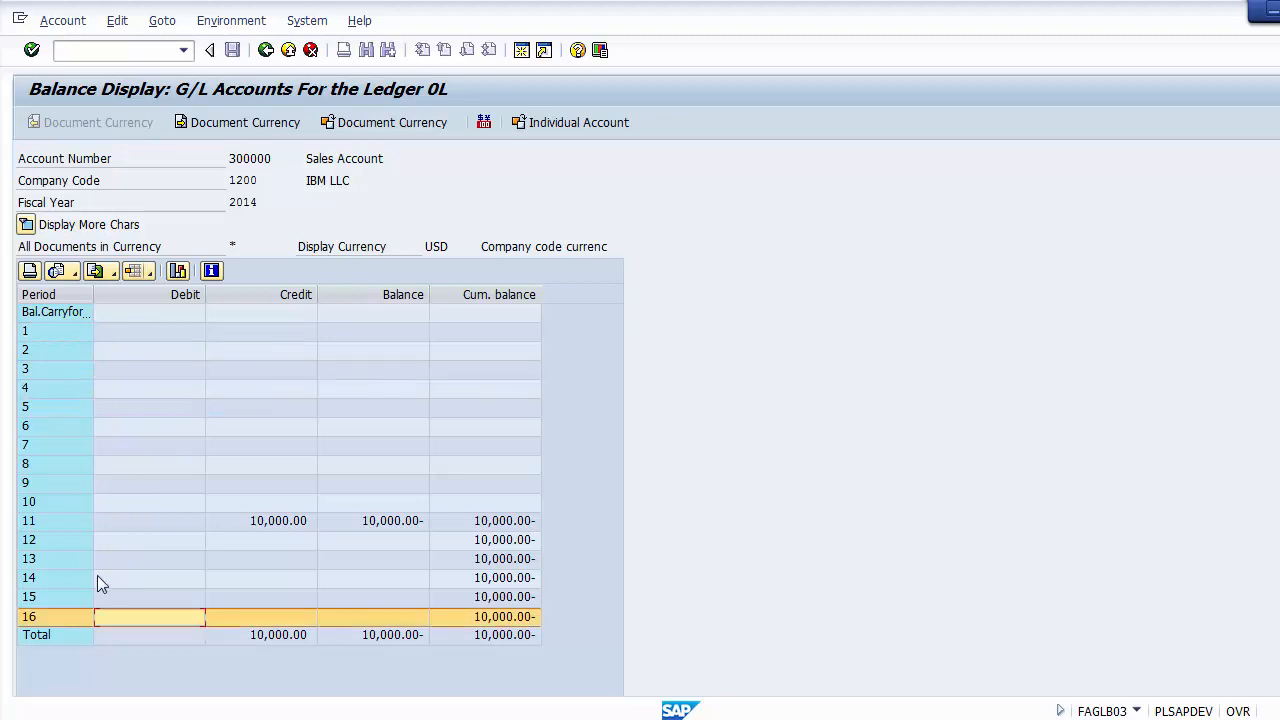
click(111, 548)
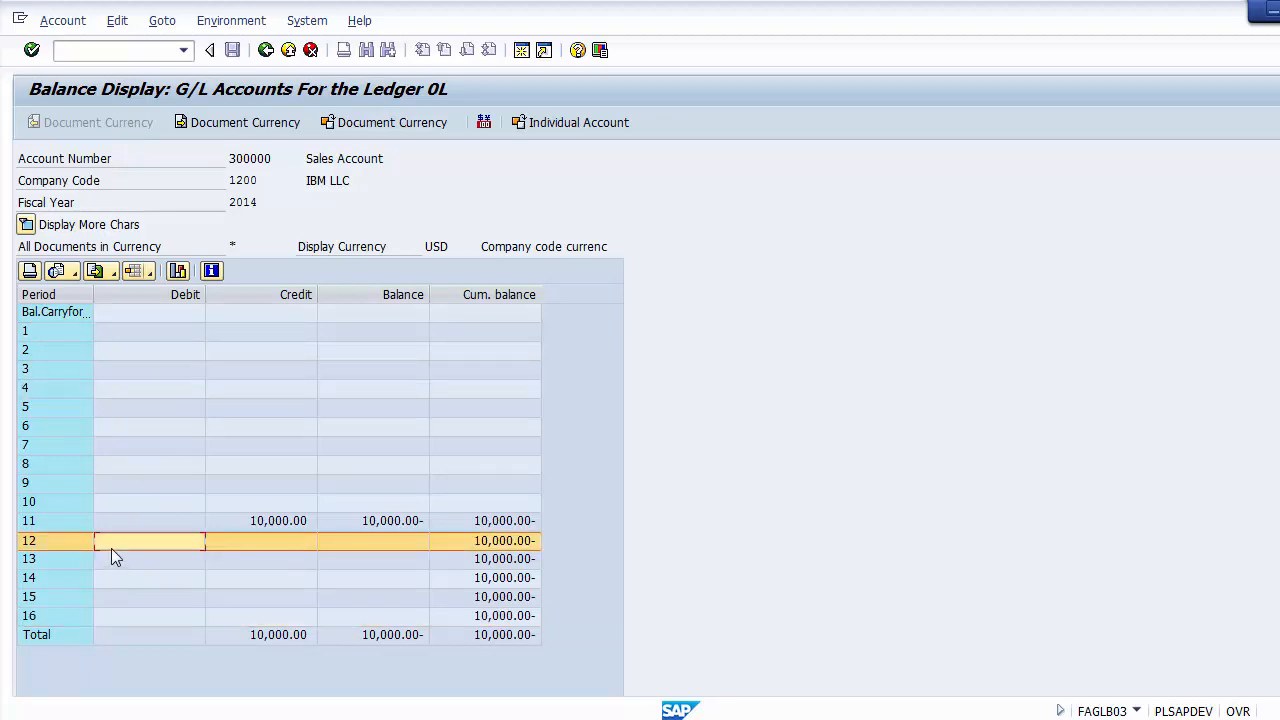
click(111, 564)
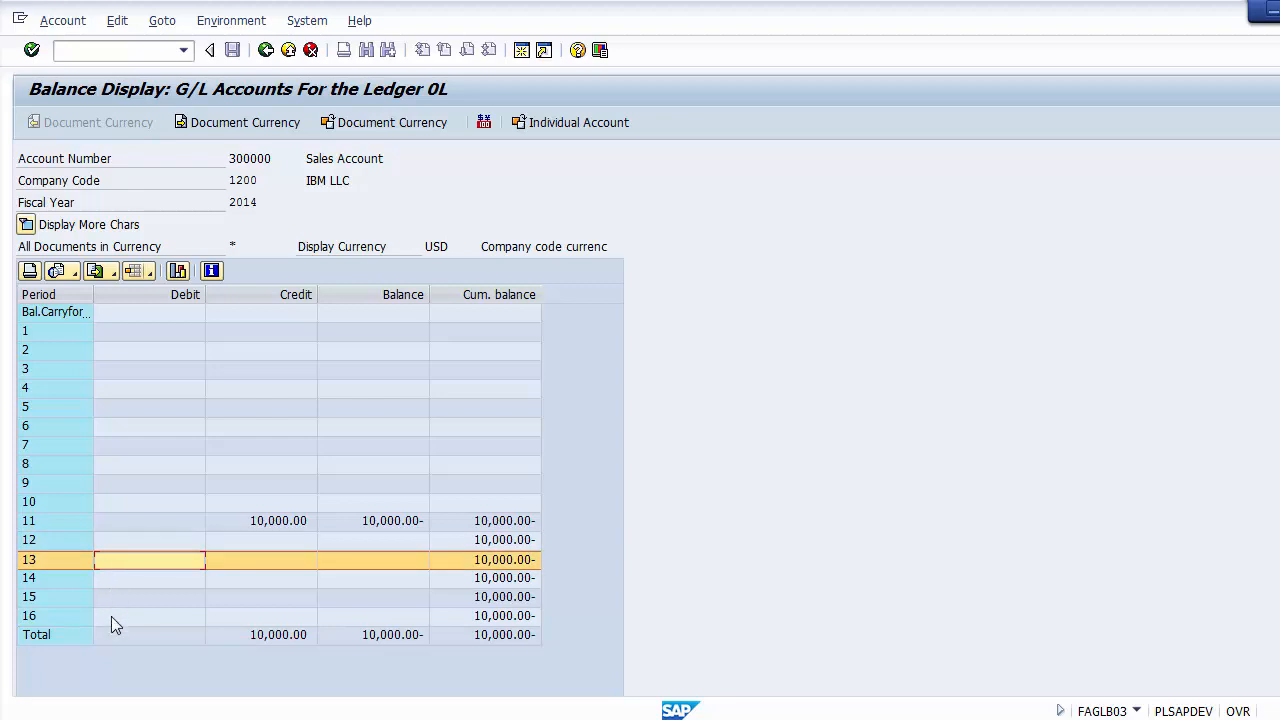
click(111, 616)
click(109, 541)
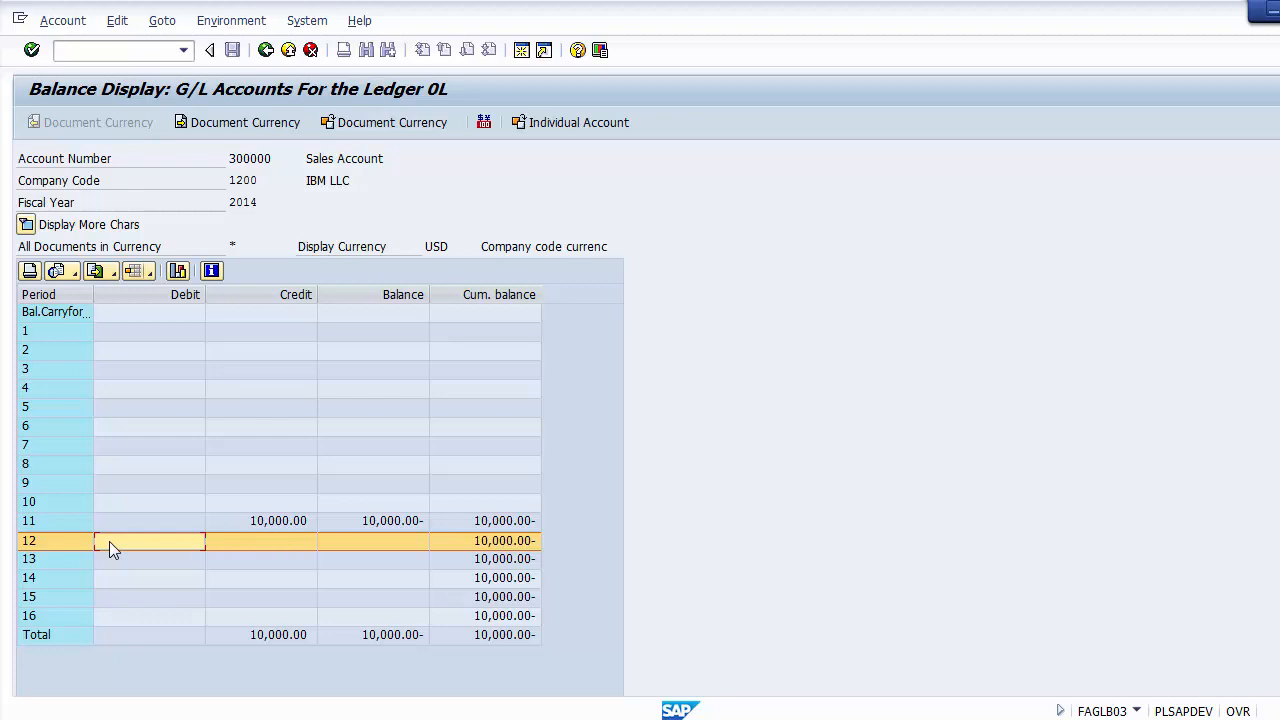
click(108, 522)
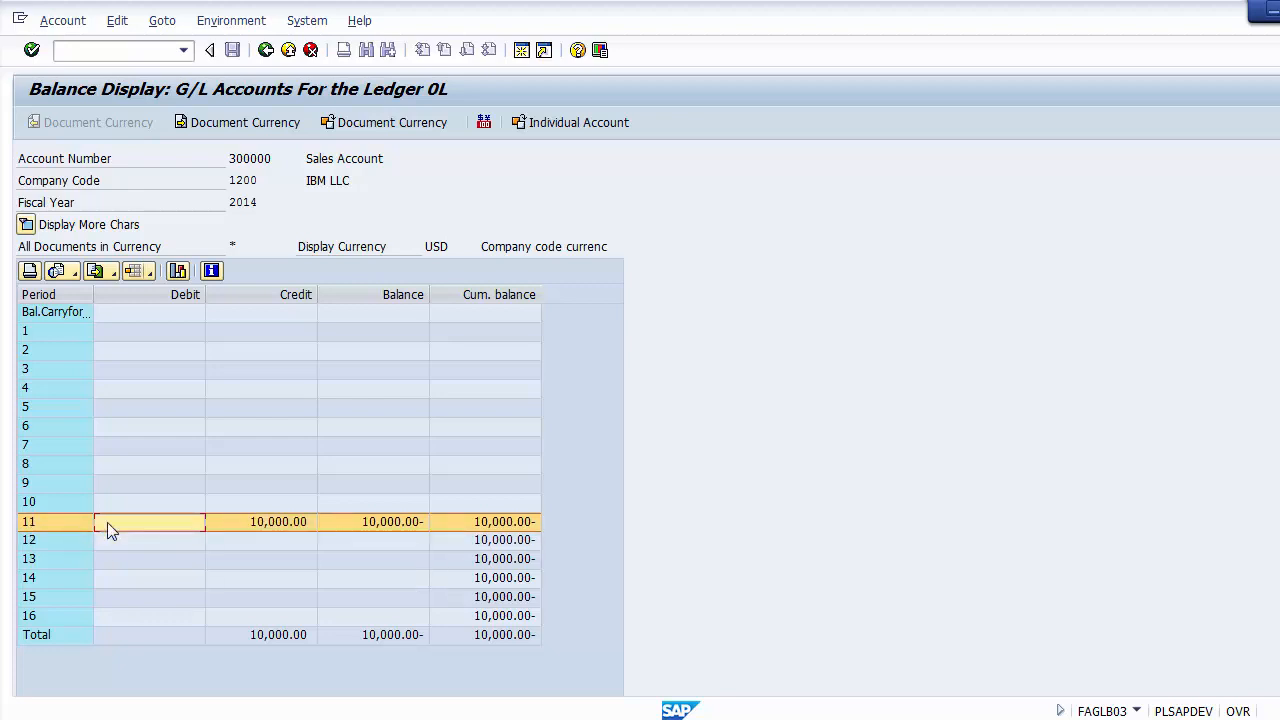
click(267, 523)
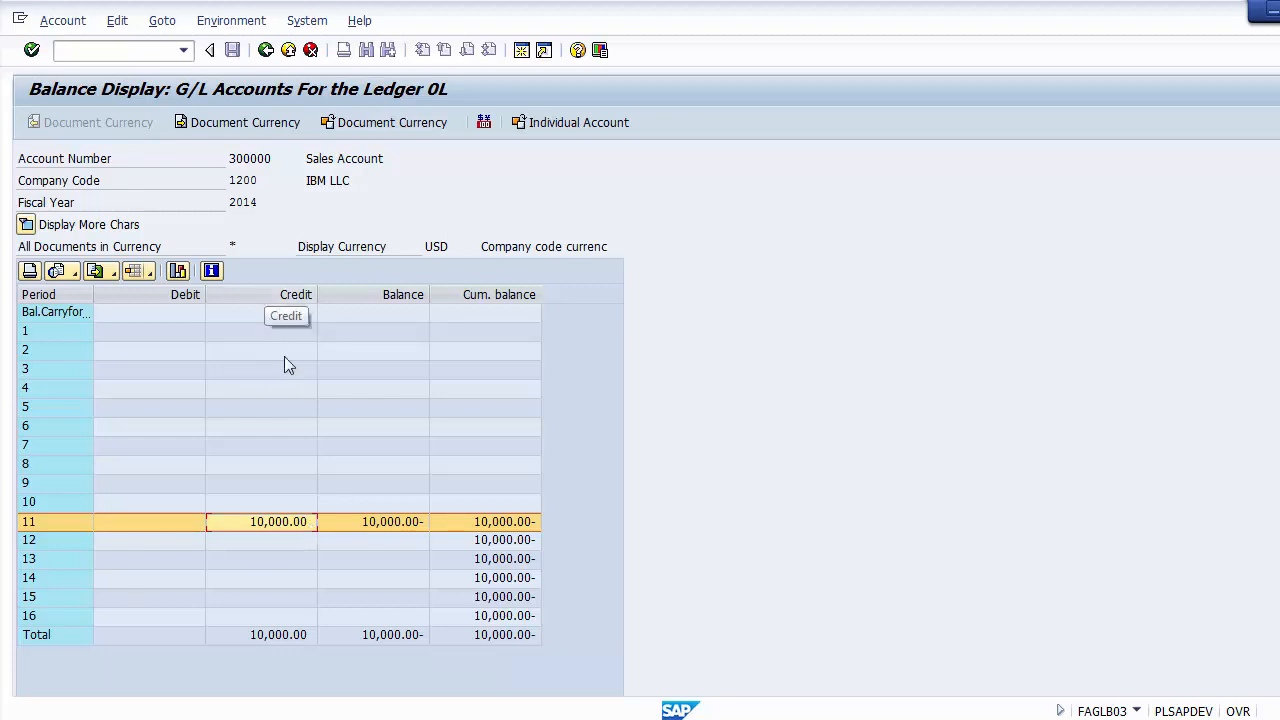
click(377, 530)
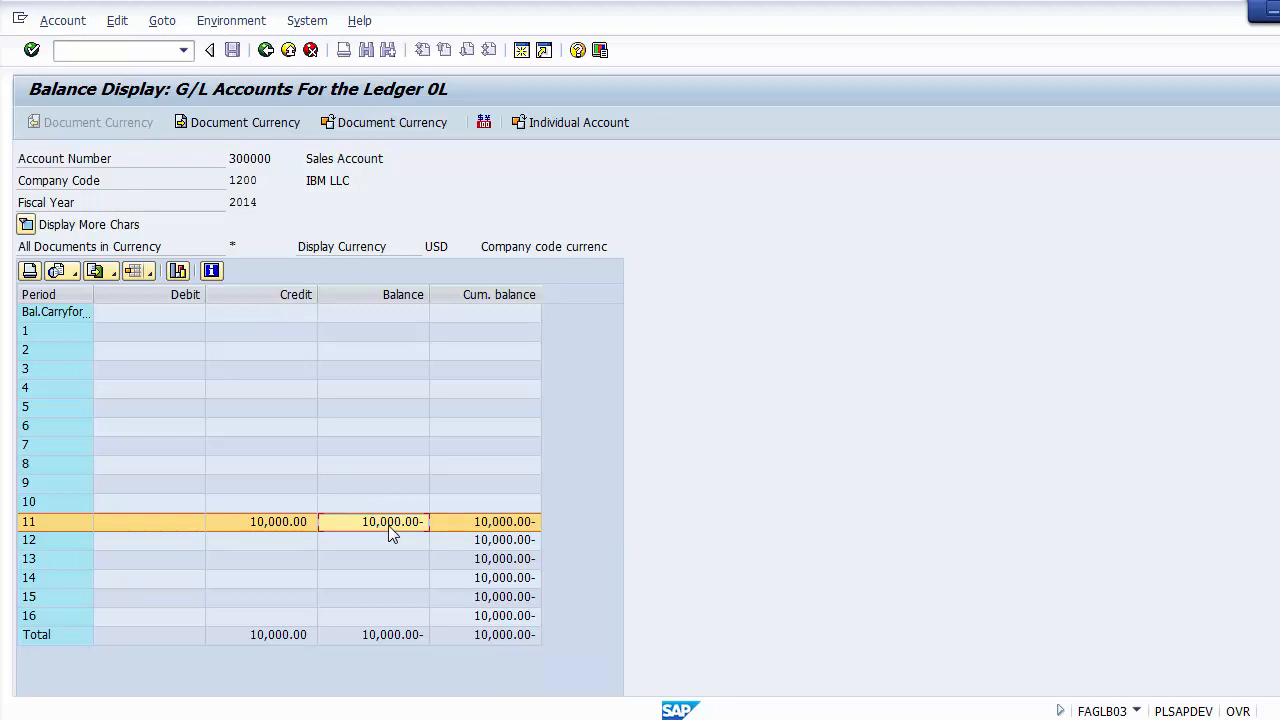
click(477, 526)
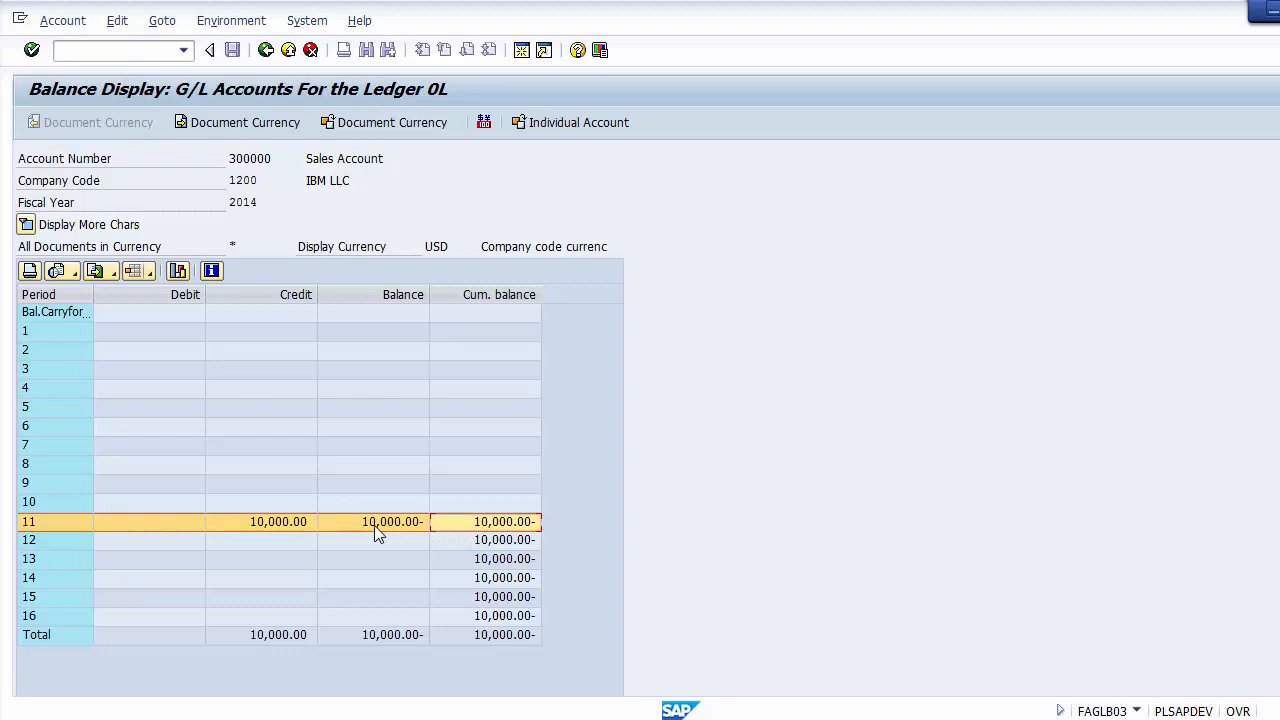
click(287, 528)
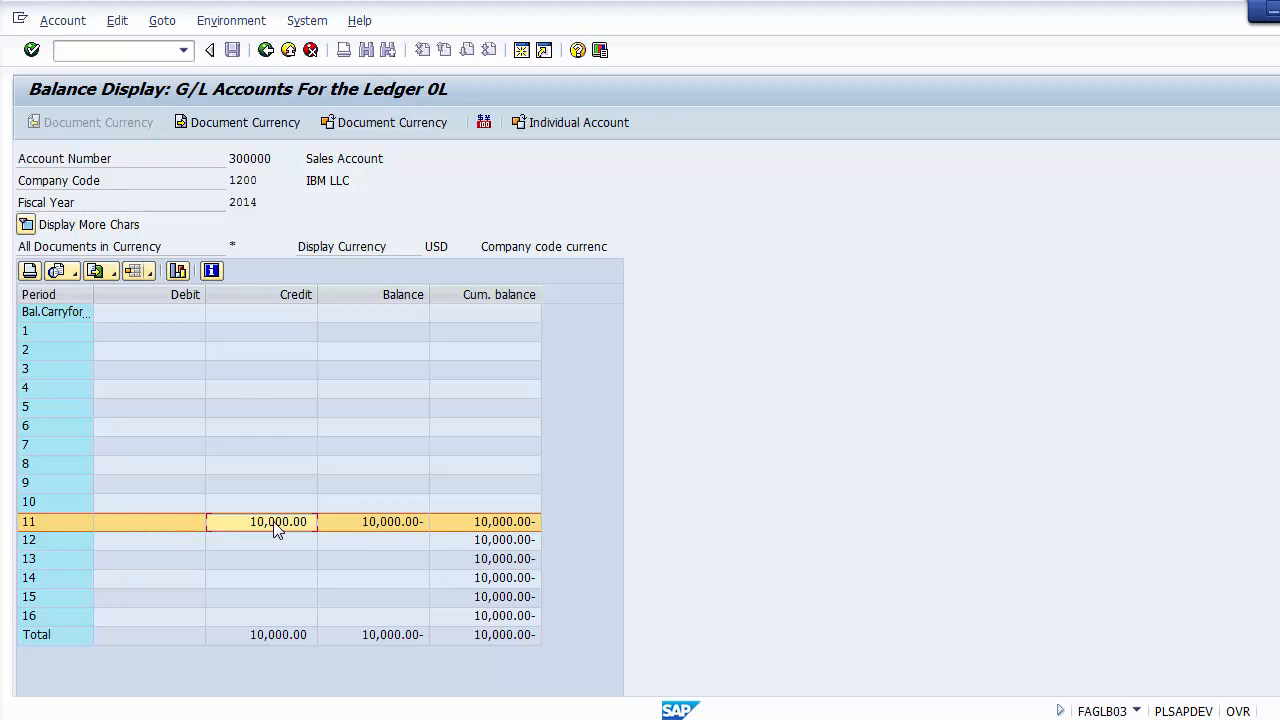
Step: Drill down into the period 11 credit amount and examine the line item's assignment, document number, type, date and local currency amount
double_click(278, 528)
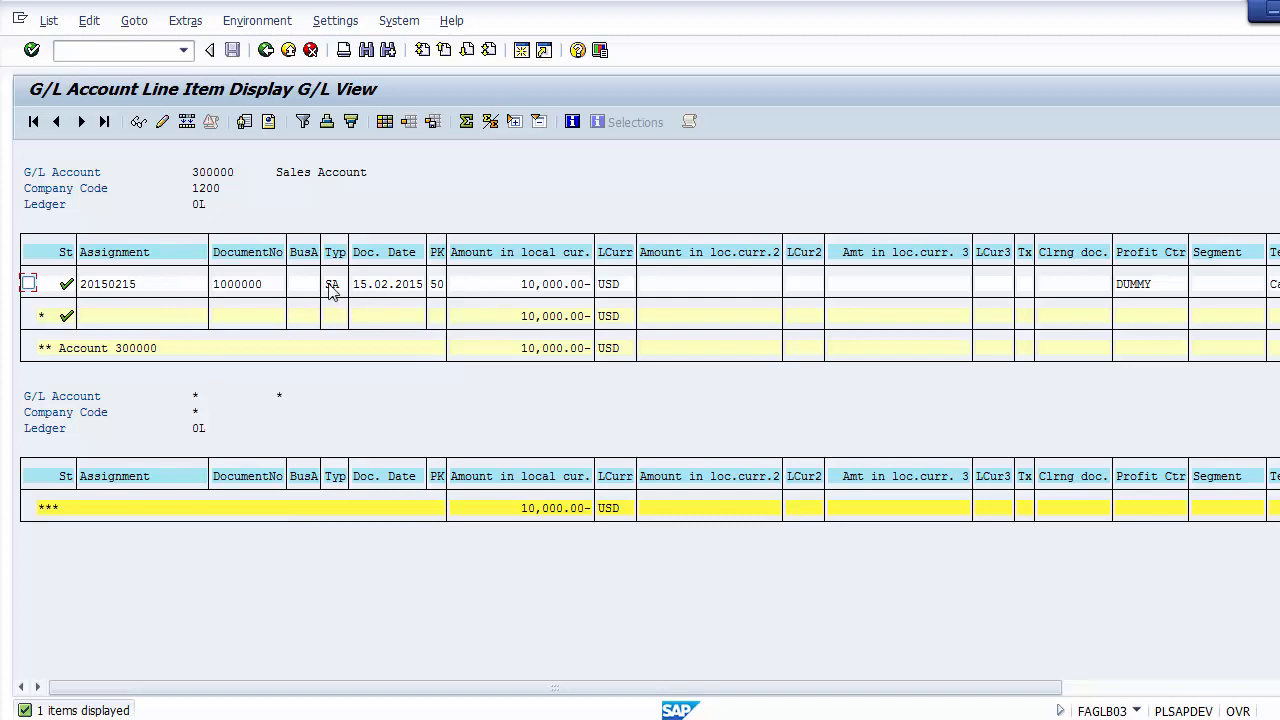
click(123, 286)
click(537, 290)
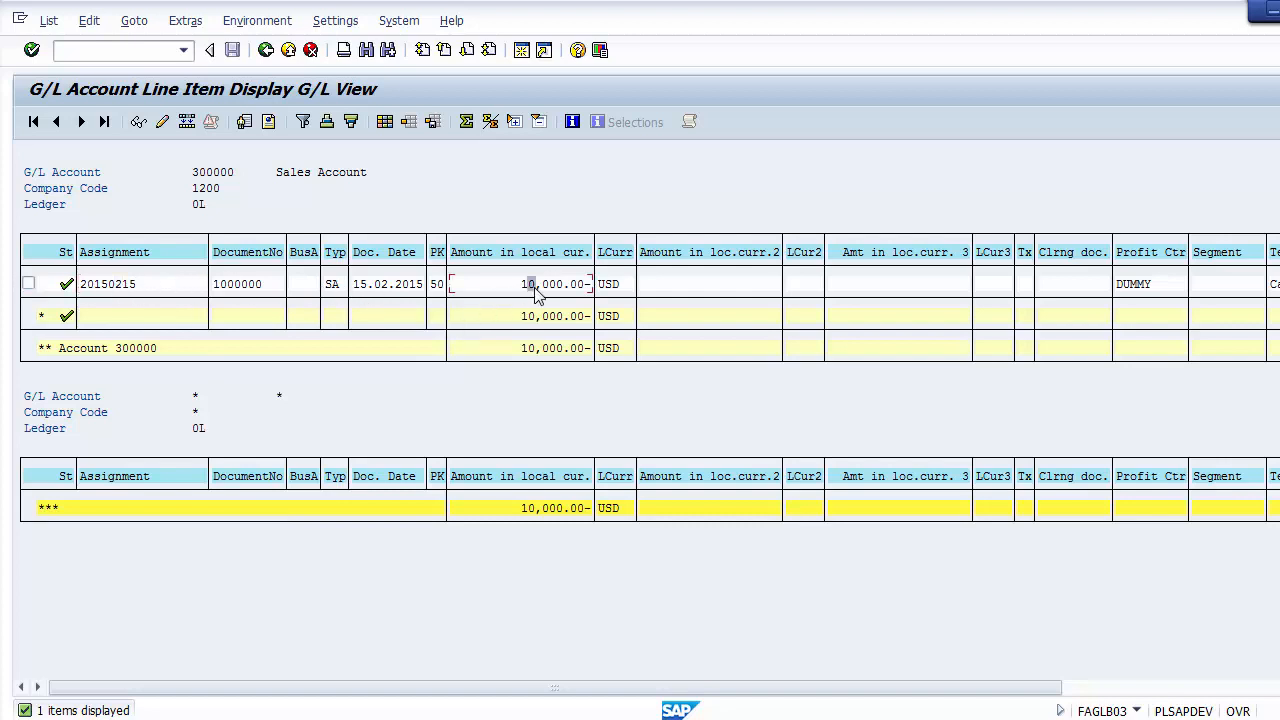
click(218, 290)
click(237, 290)
click(246, 290)
click(330, 292)
click(356, 290)
click(368, 290)
click(386, 290)
click(398, 289)
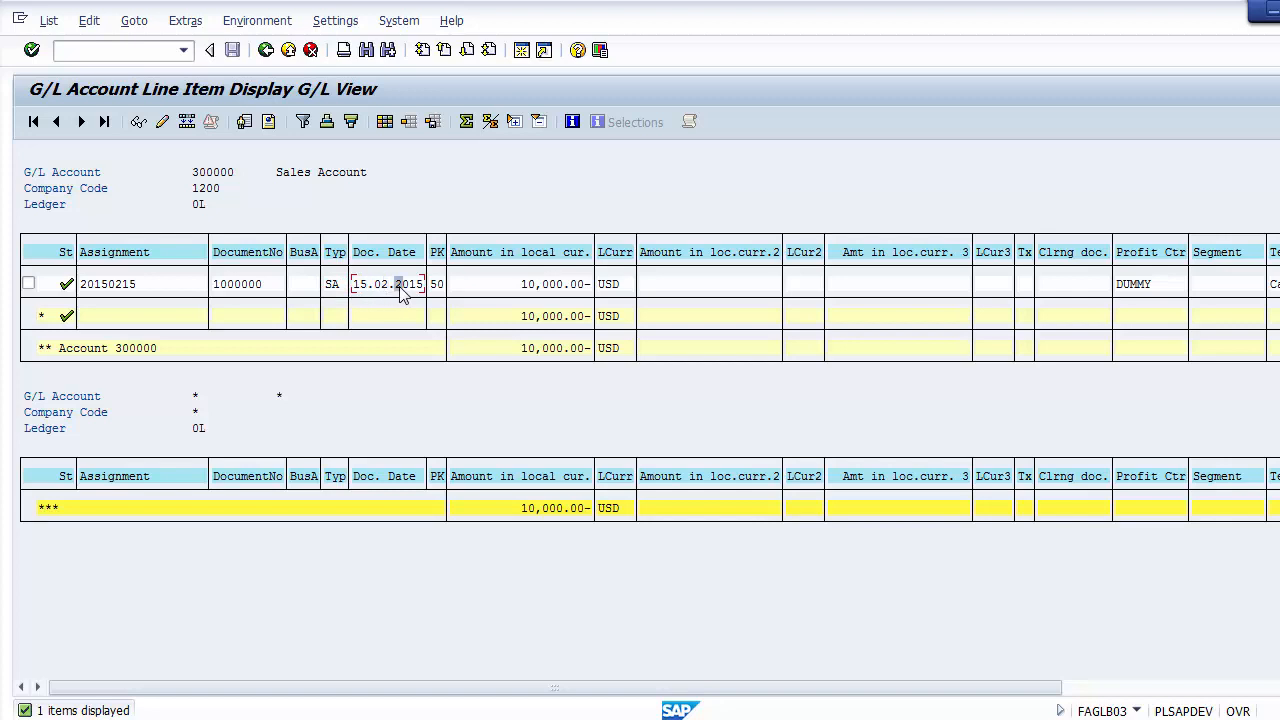
click(527, 290)
click(539, 290)
click(548, 290)
click(555, 286)
click(563, 286)
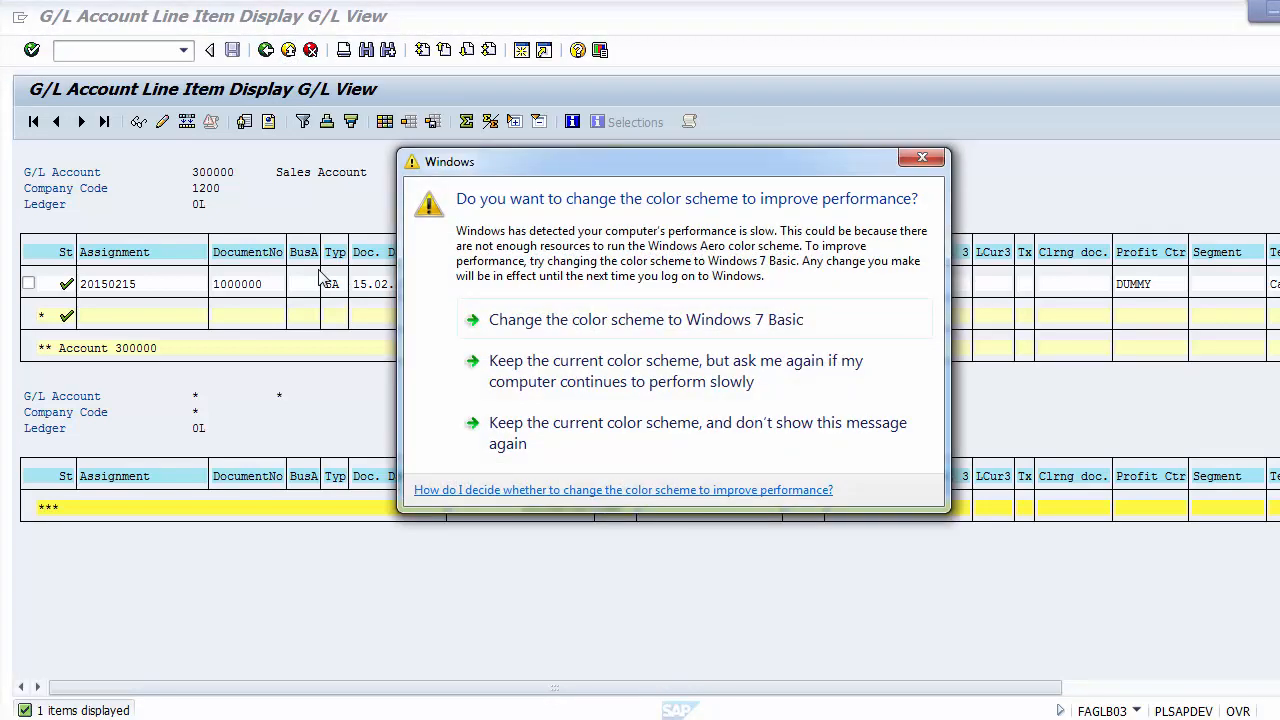
Step: Keep the current Windows color scheme without further messages, and return to the G/L Account Balance Display selection screen
click(593, 429)
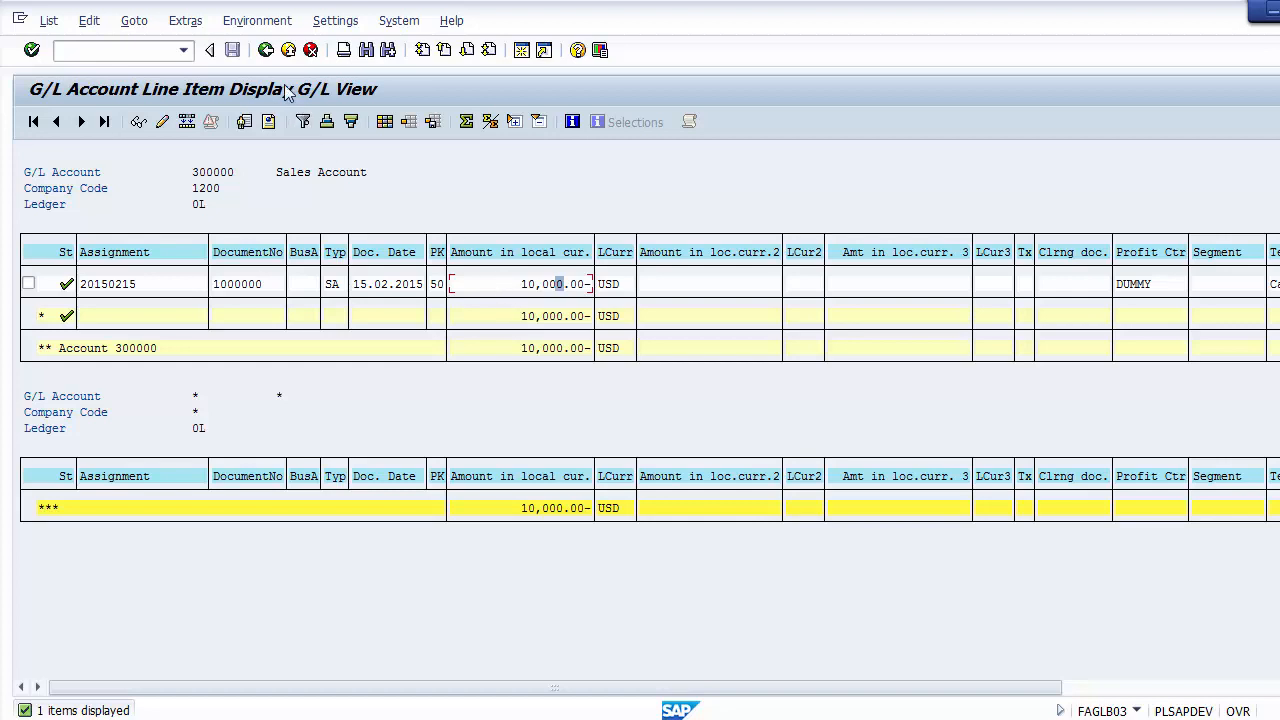
click(267, 55)
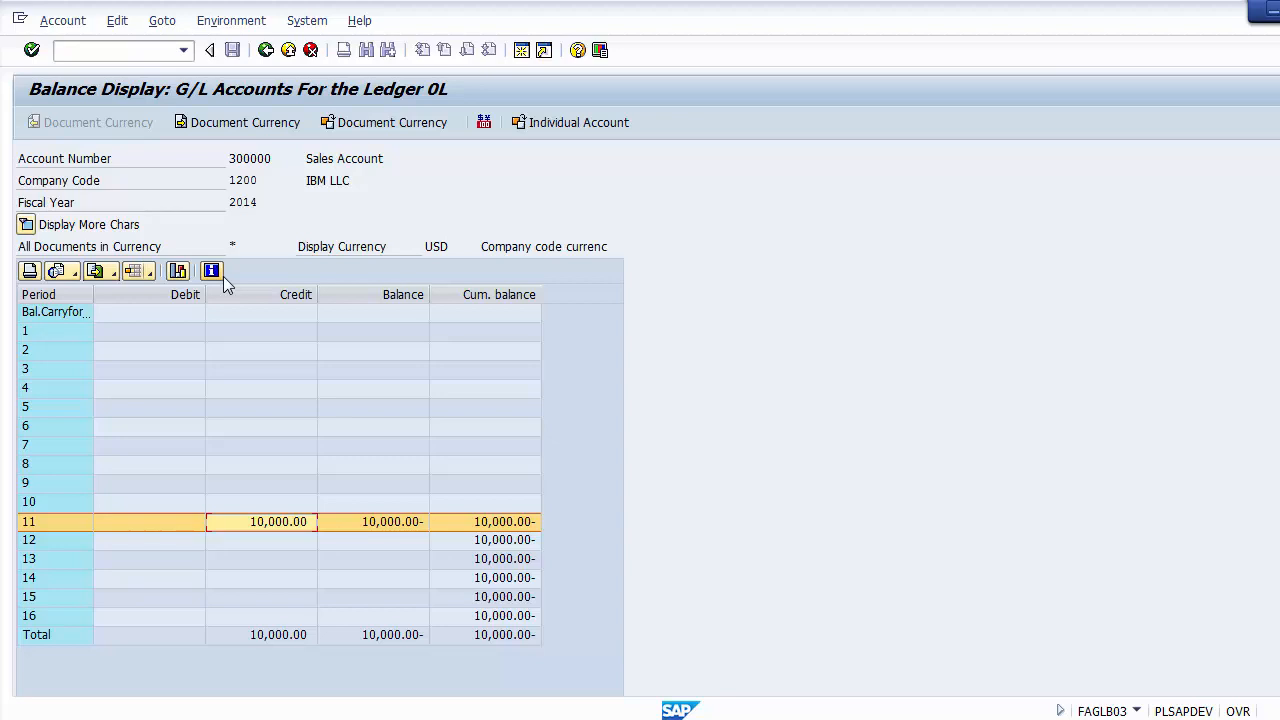
click(263, 54)
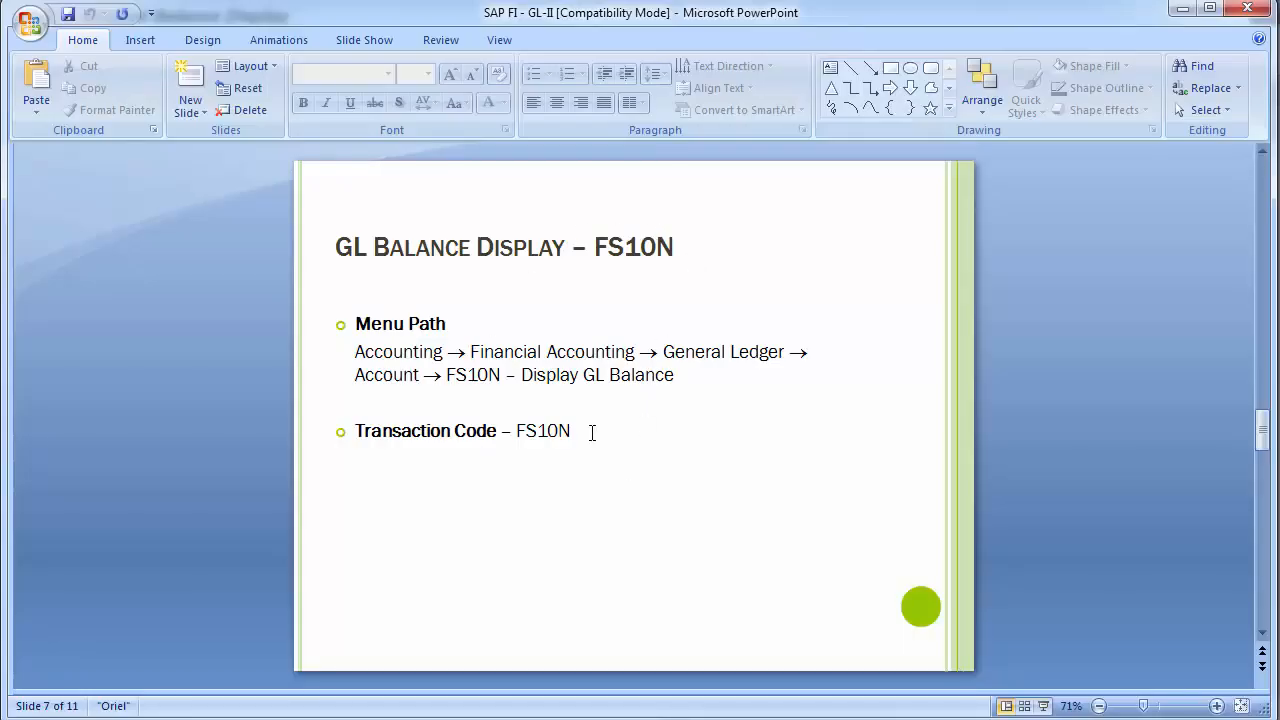
Step: In the PowerPoint presentation, append "/ FAGLB03" after FS10N on the Transaction Code line and highlight the added code
click(580, 430)
text(/ )
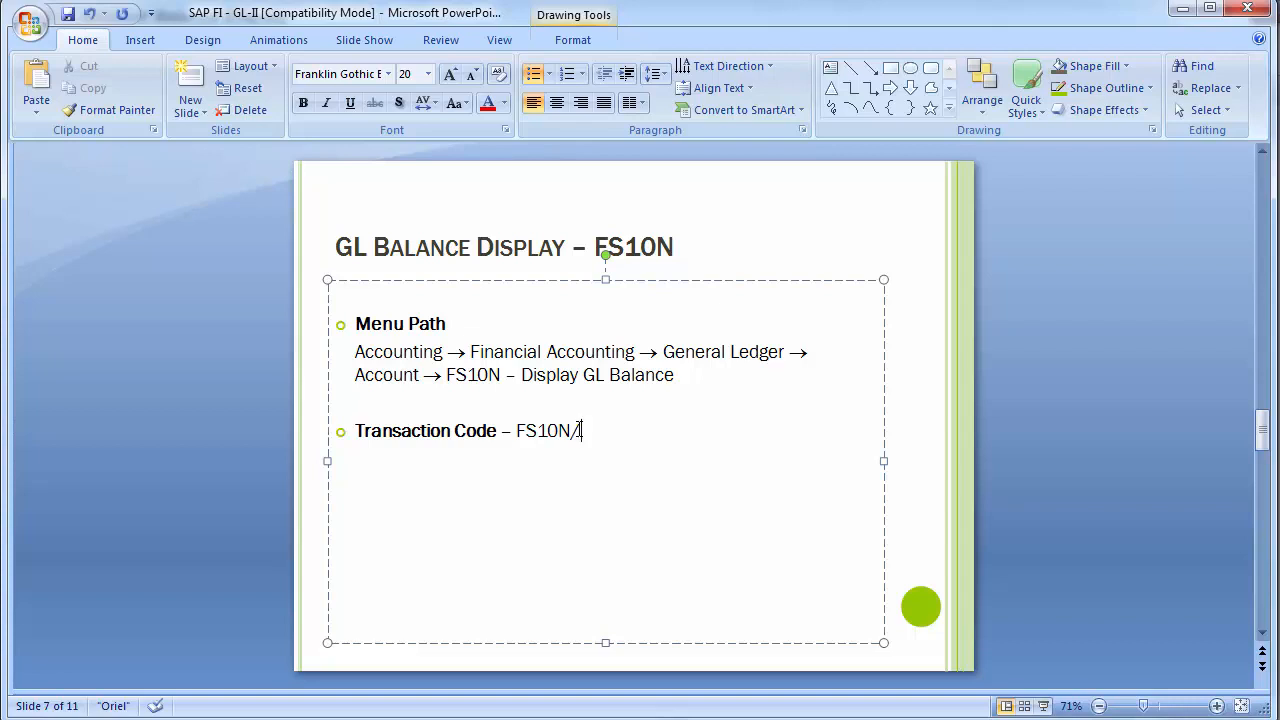
text(FAGLB03)
drag(657, 430, 583, 431)
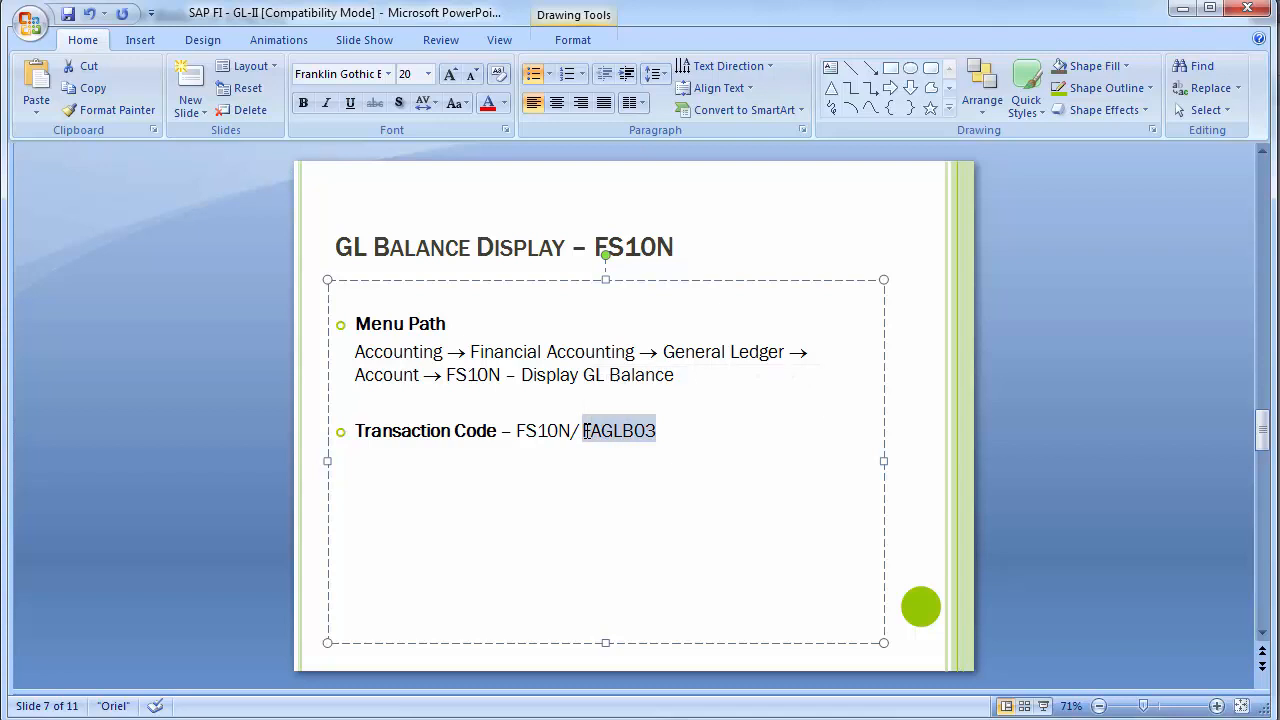
Step: Switch back to SAP, exit to the SAP Easy Access screen, and start transaction FS10N again
click(220, 445)
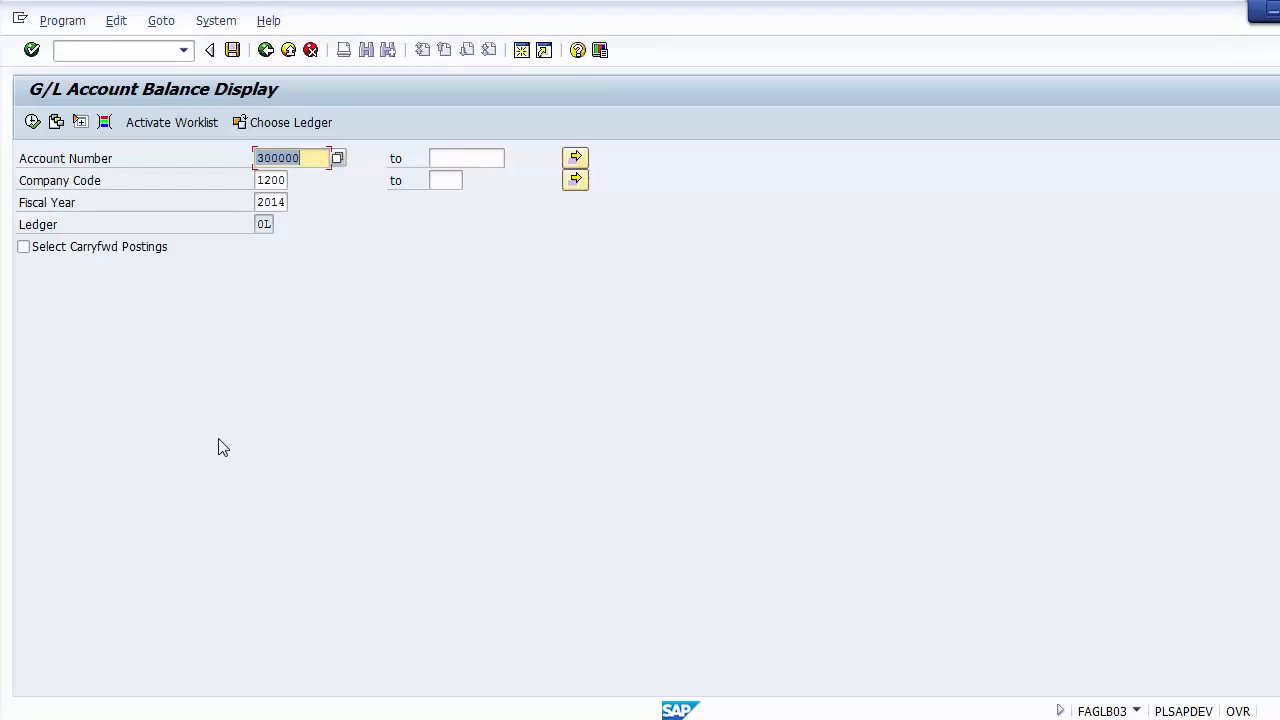
click(125, 51)
text(/n)
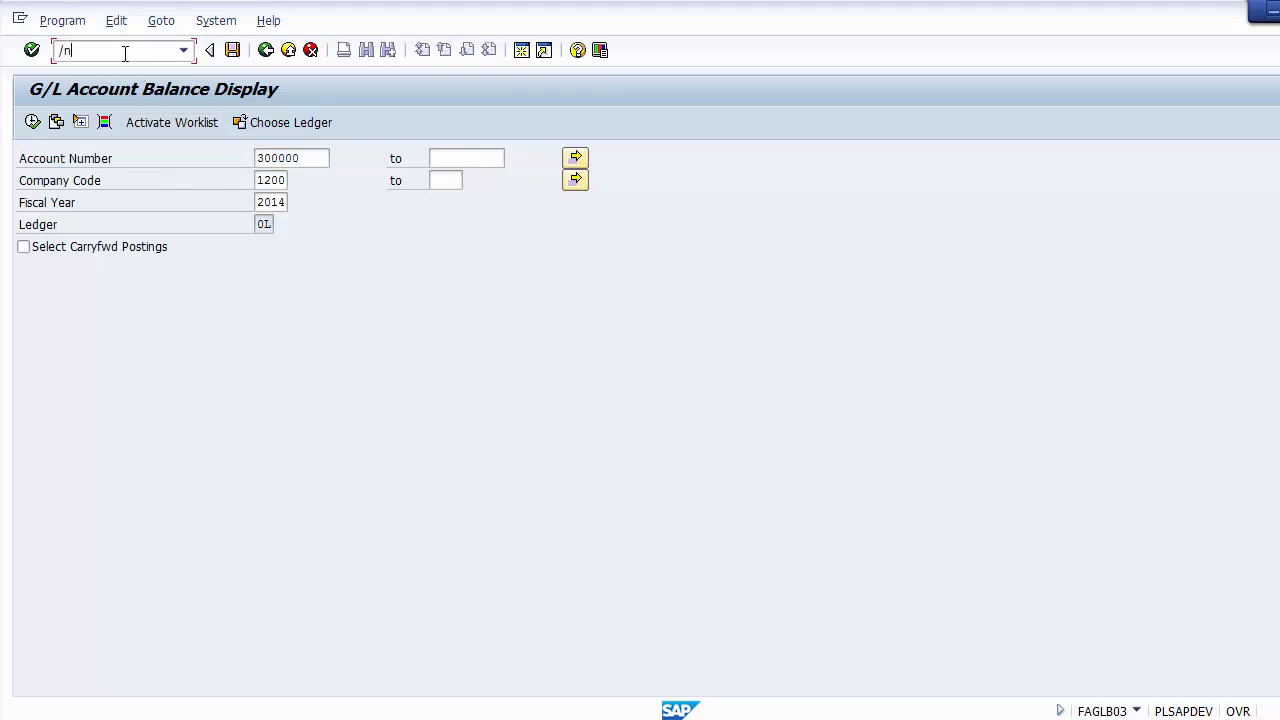
key(Return)
text(FS)
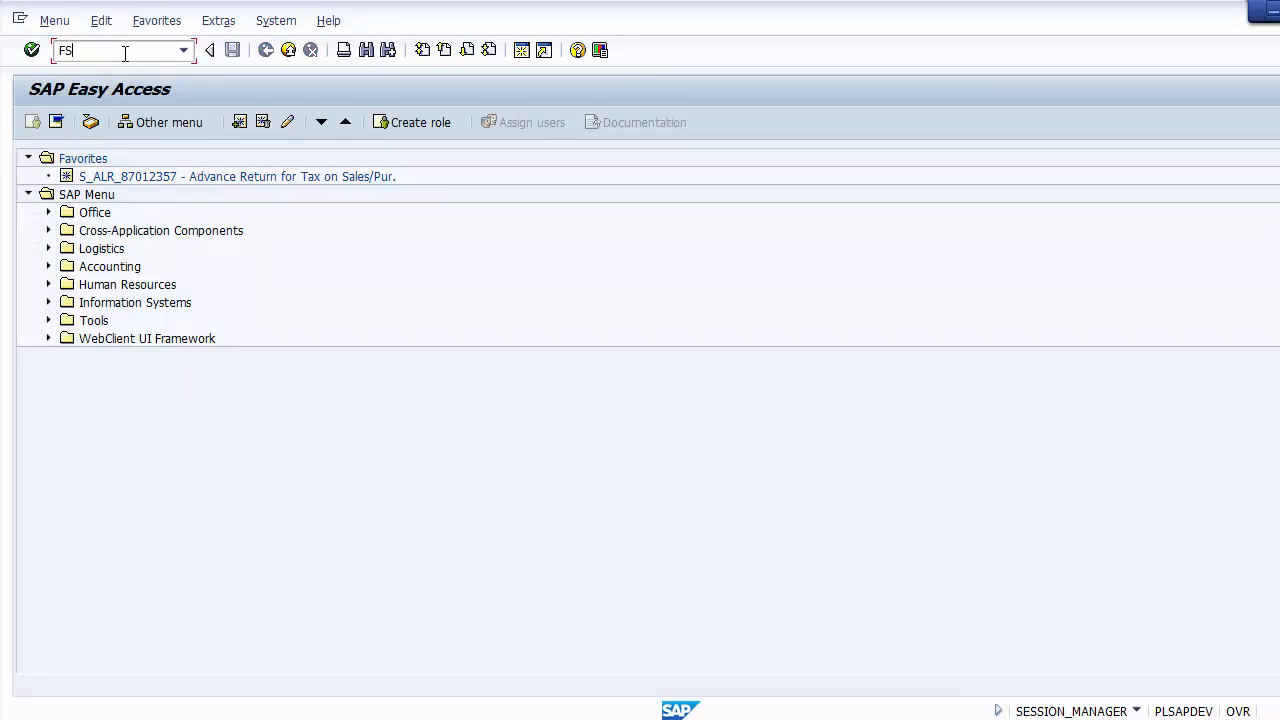
text(10N)
key(Return)
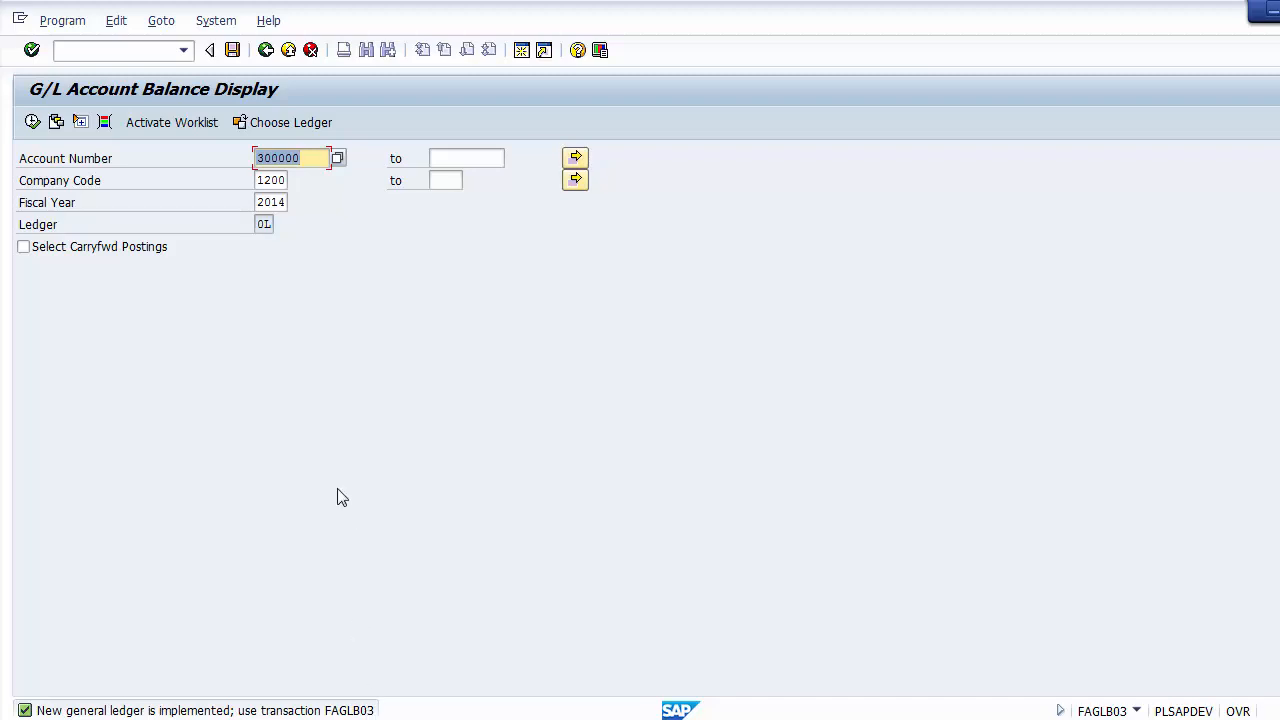
Step: Exit to the SAP Easy Access screen, highlight FAGLB03 on the PowerPoint slide's Transaction Code line, and return to SAP
click(125, 52)
text(/n)
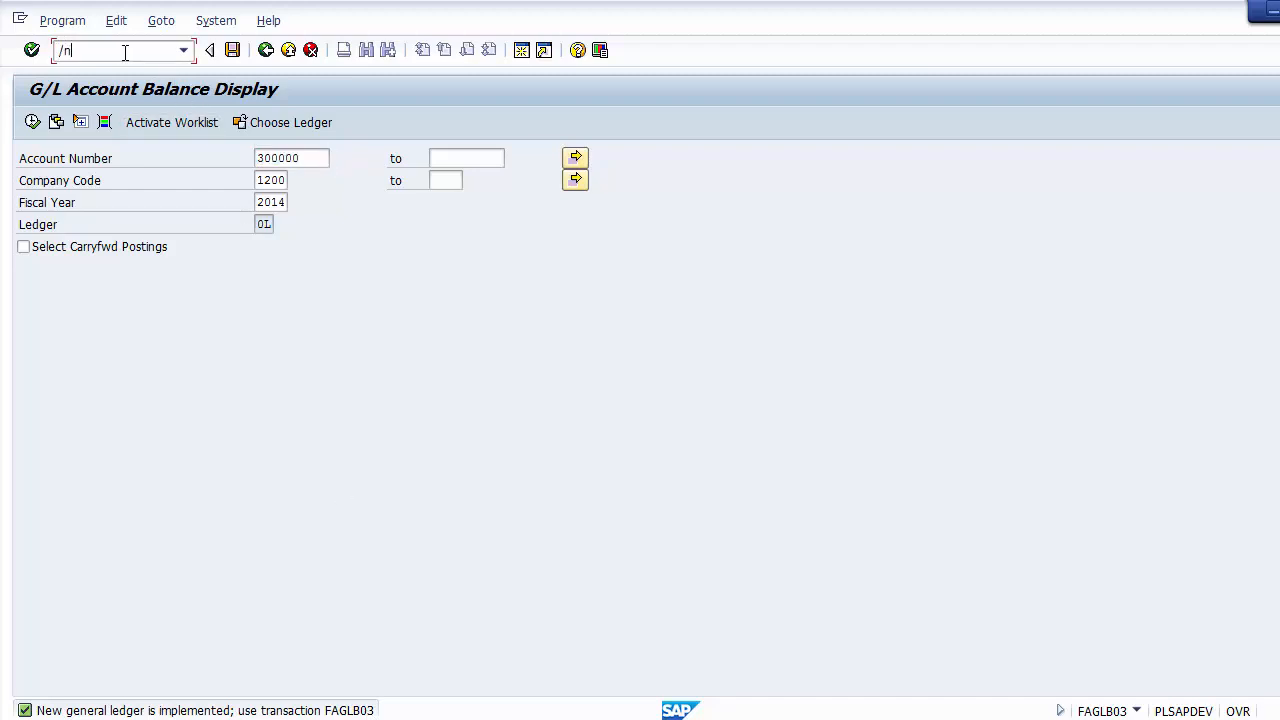
key(Return)
key(alt+Tab)
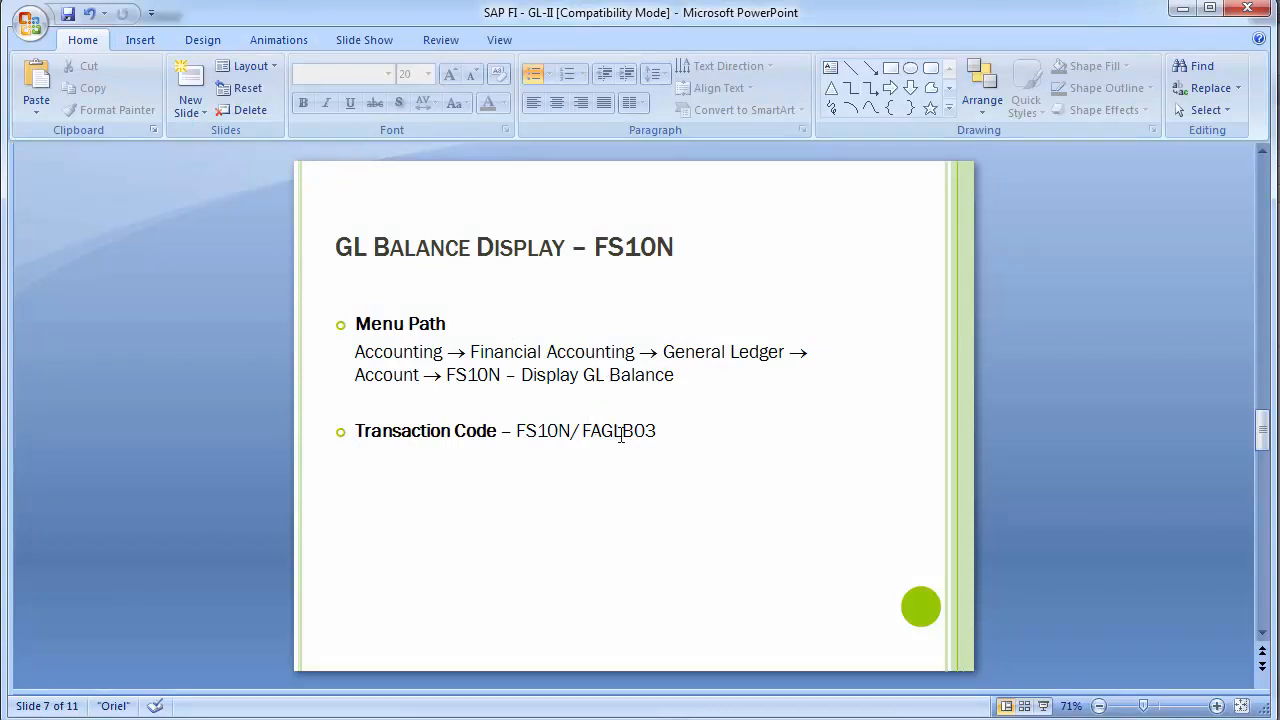
drag(657, 434, 585, 440)
key(alt+Tab)
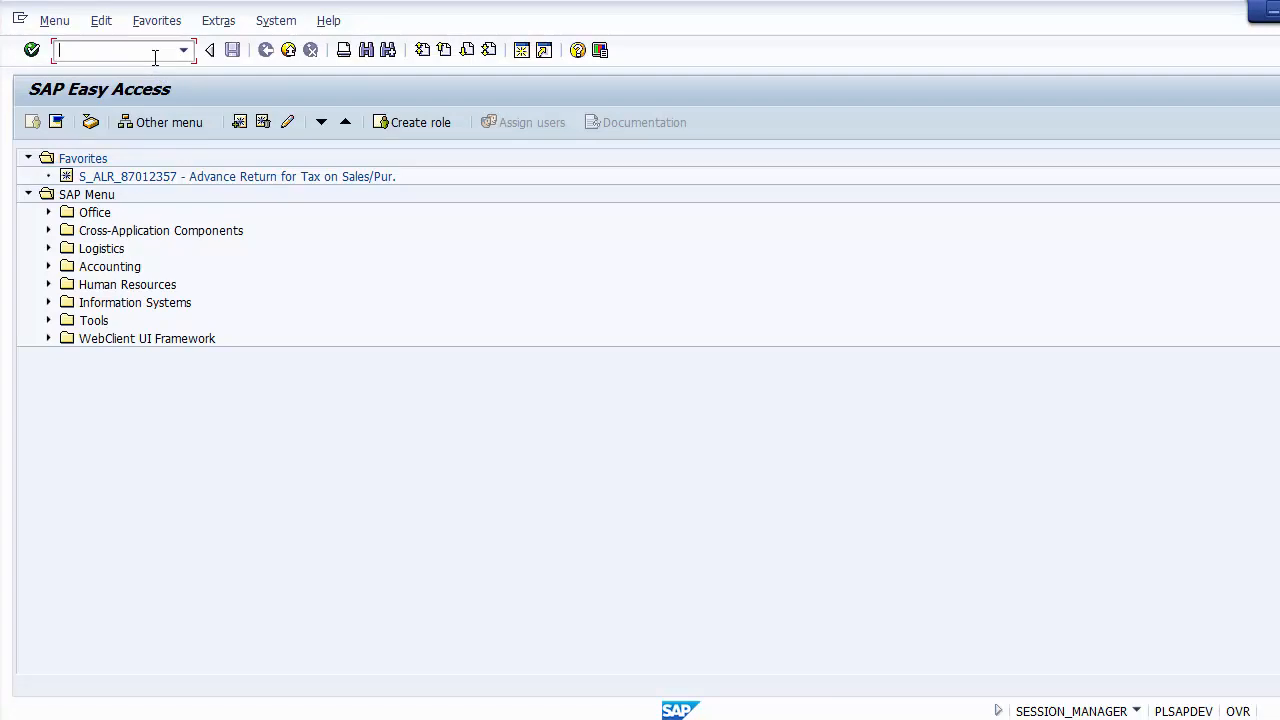
Step: Start transaction FAGLB03 and look through the session's system information, including program and transaction
text(FAGLB03)
key(Return)
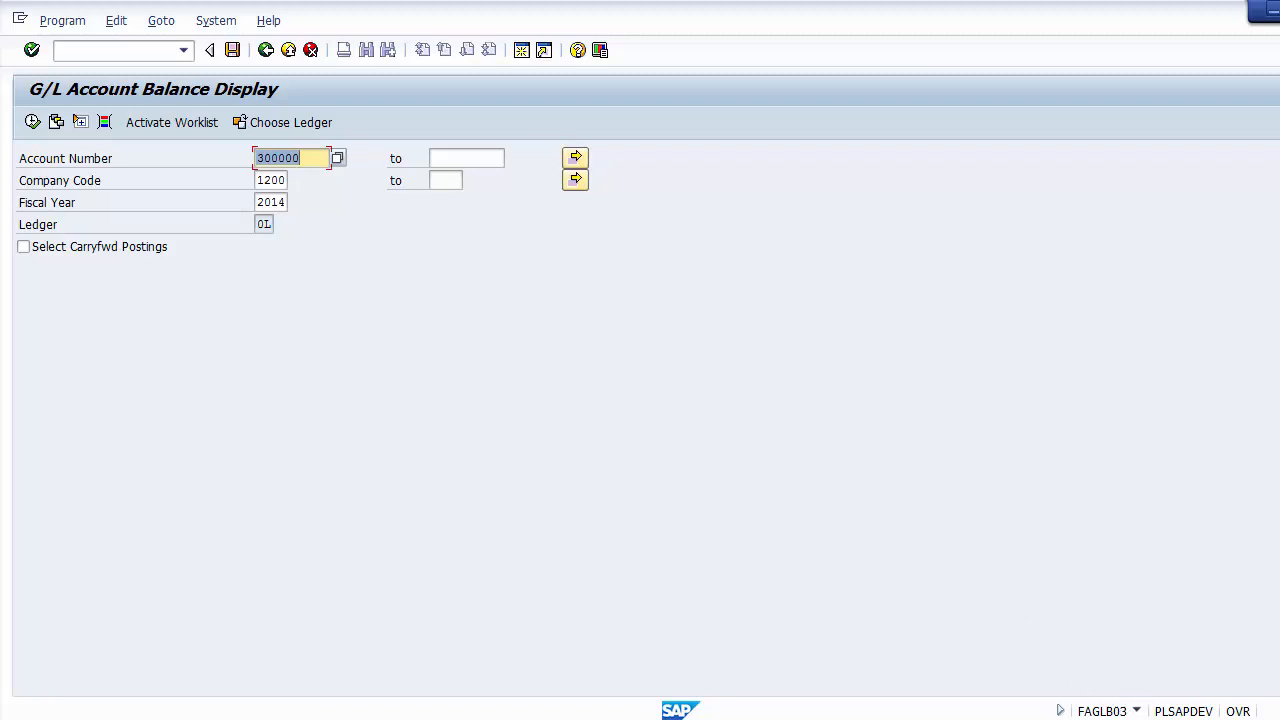
click(1138, 711)
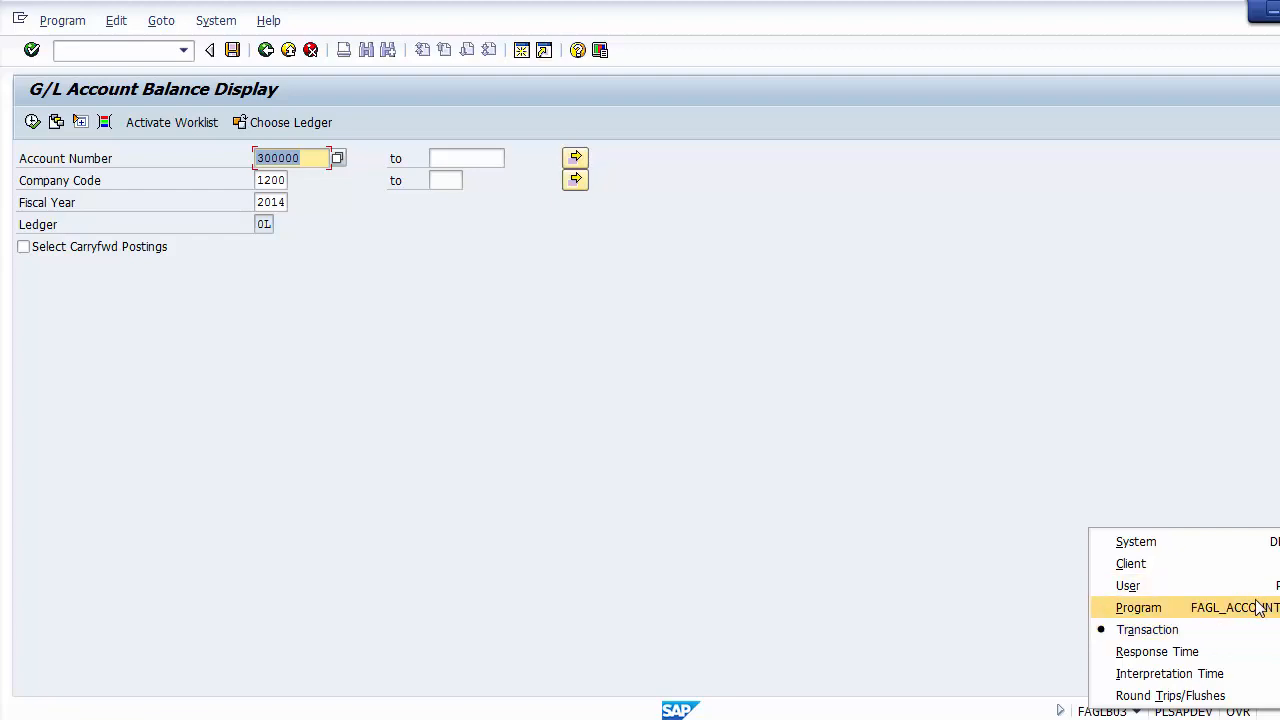
click(750, 446)
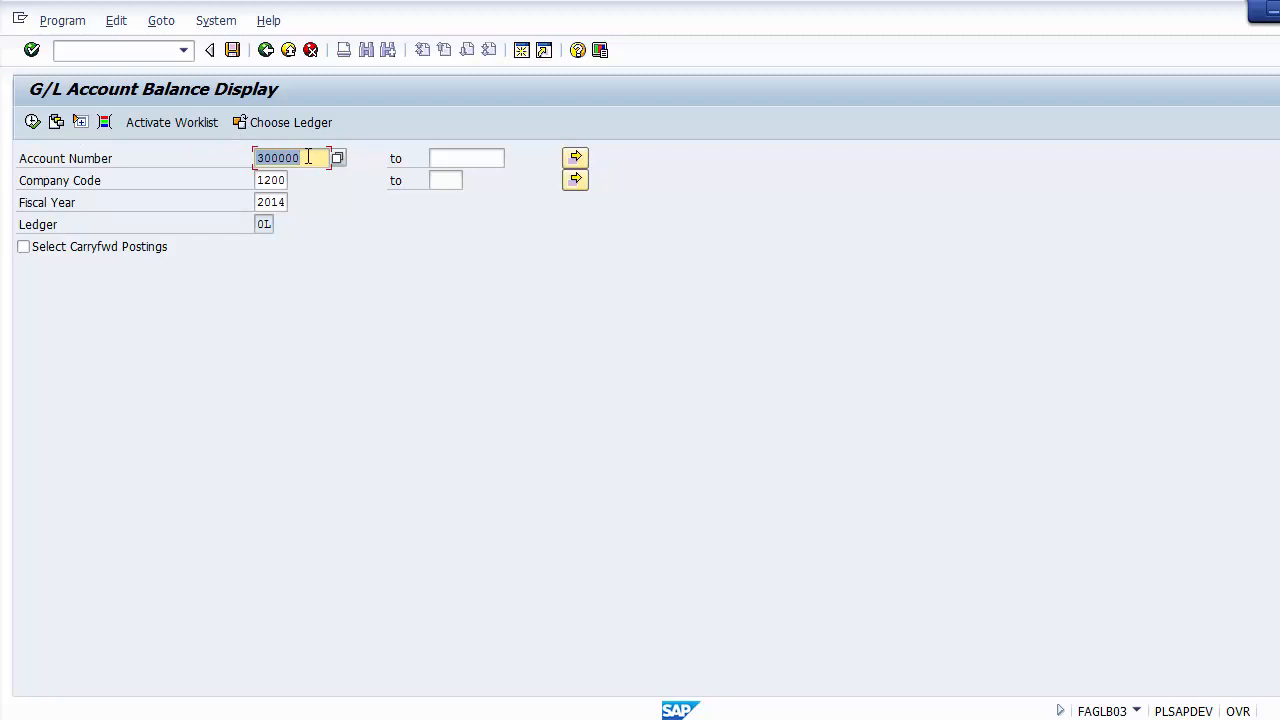
Step: Run the balance display for the Sales Account, company code 1200, fiscal year 2014, and examine the period 11 credit and balance
drag(308, 157, 287, 204)
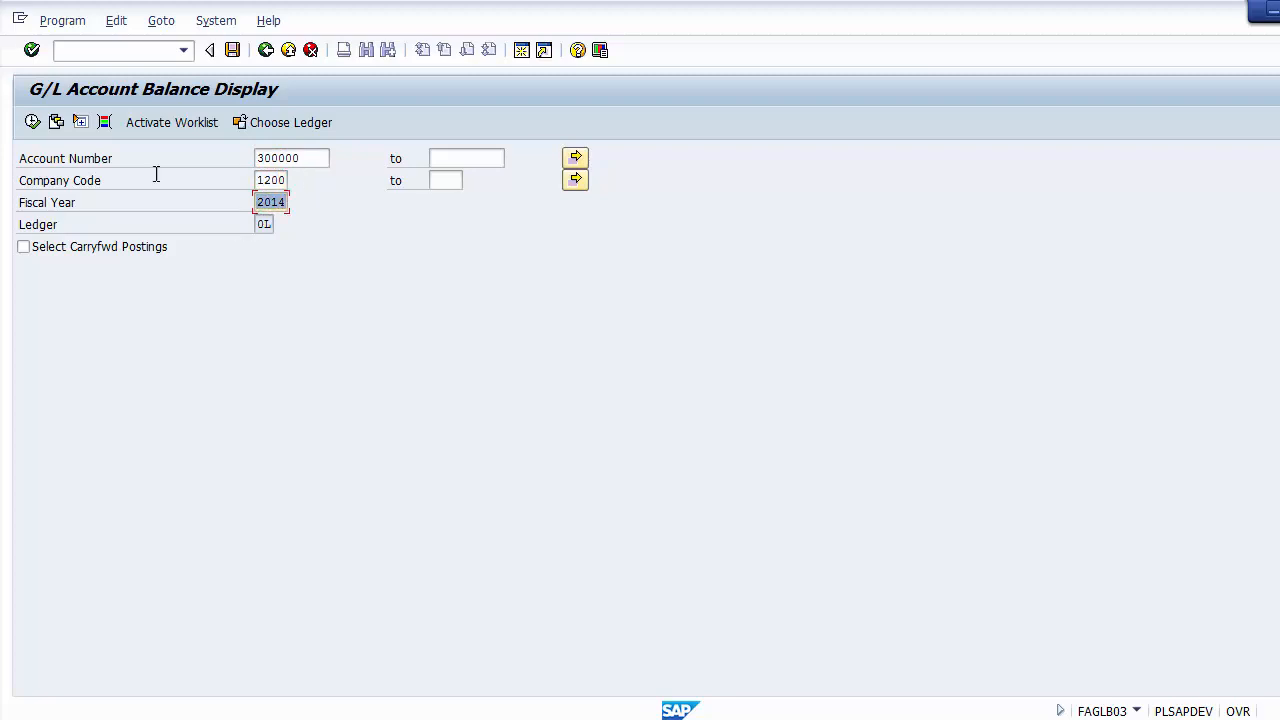
click(32, 122)
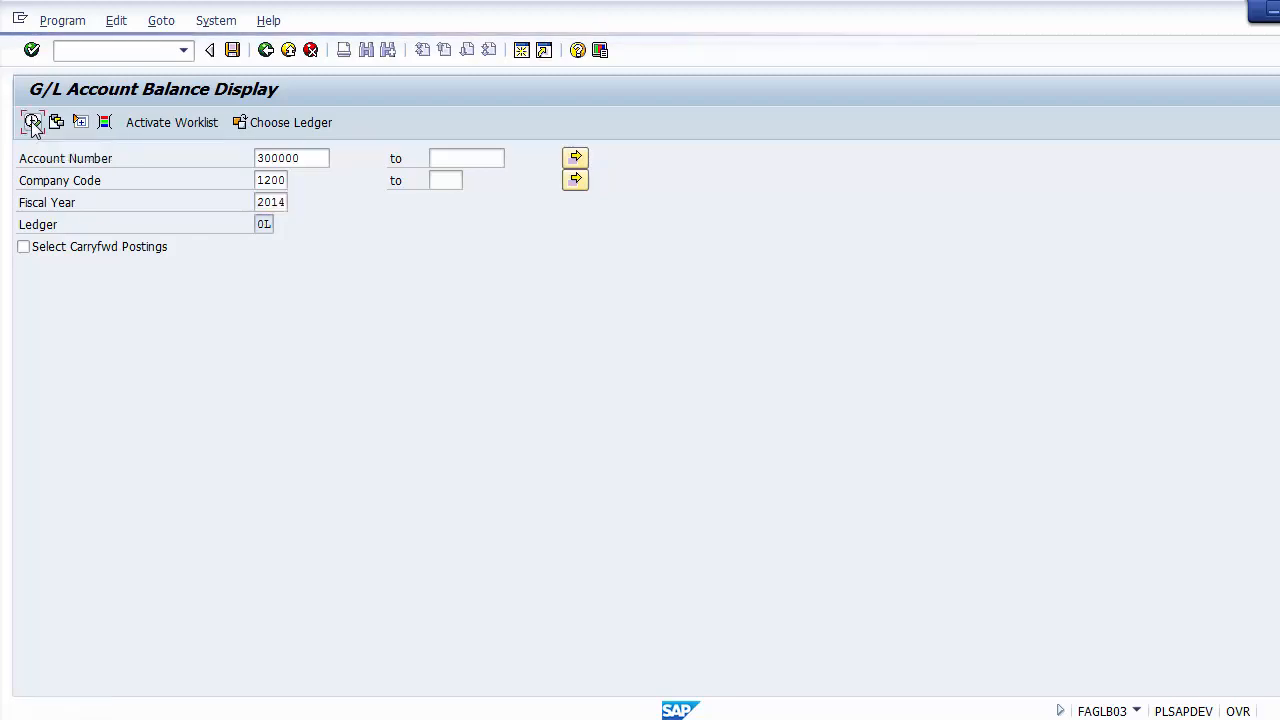
click(279, 520)
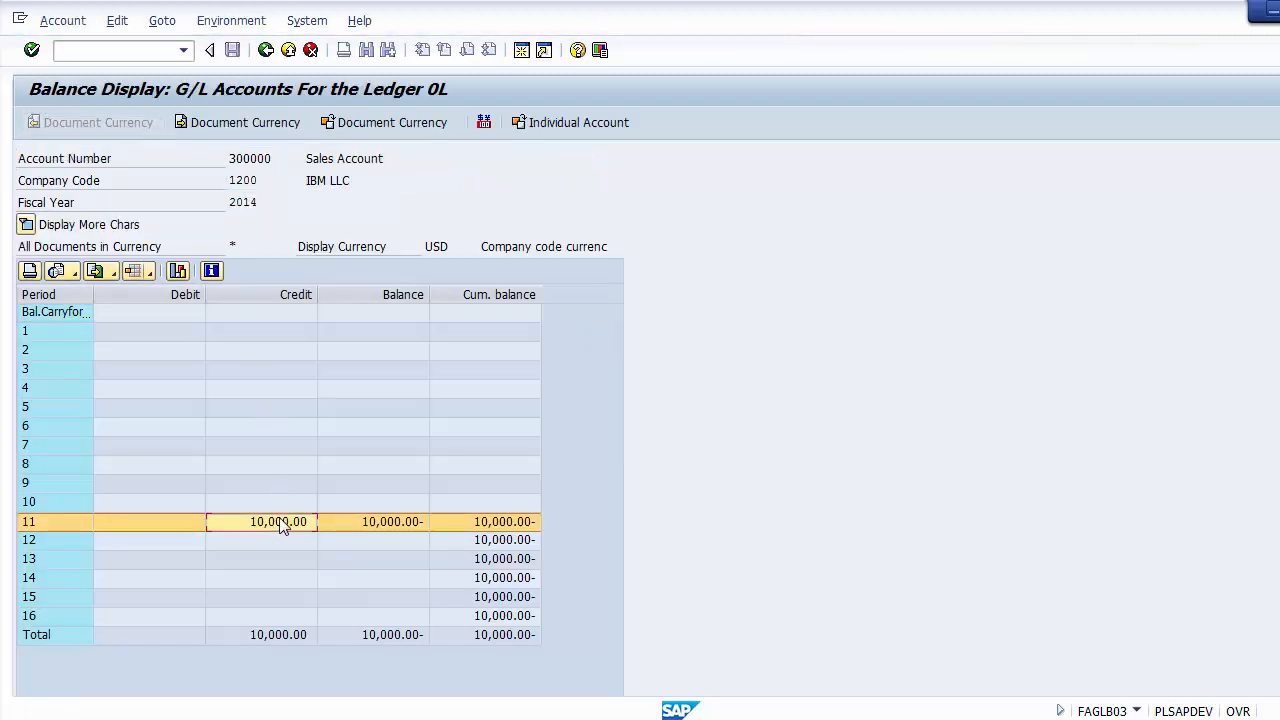
click(366, 520)
click(418, 536)
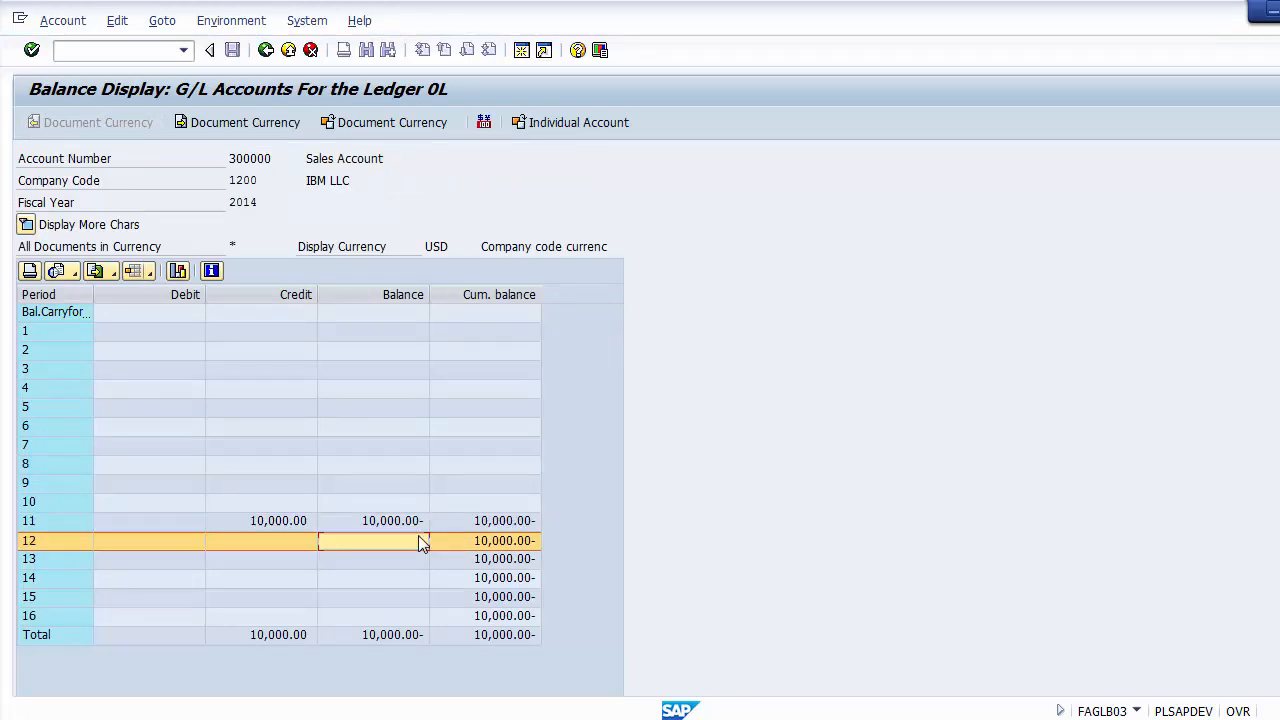
click(406, 524)
click(404, 524)
click(287, 522)
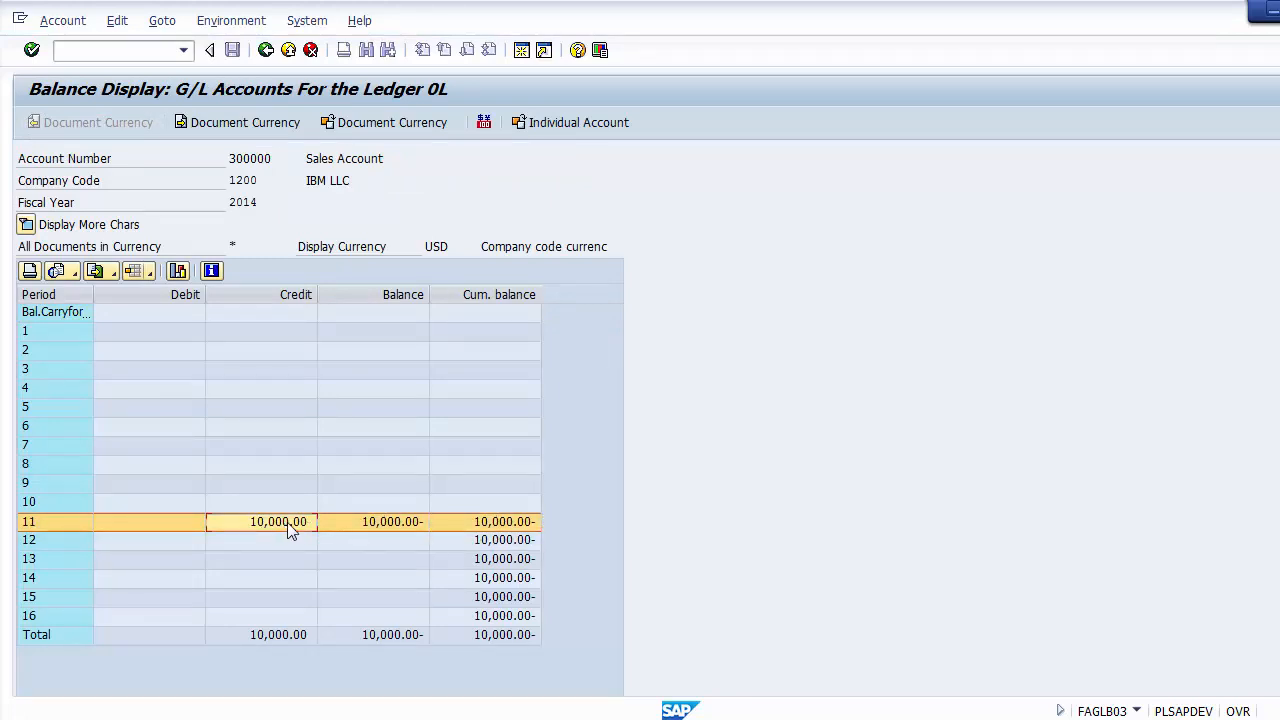
click(359, 518)
click(287, 521)
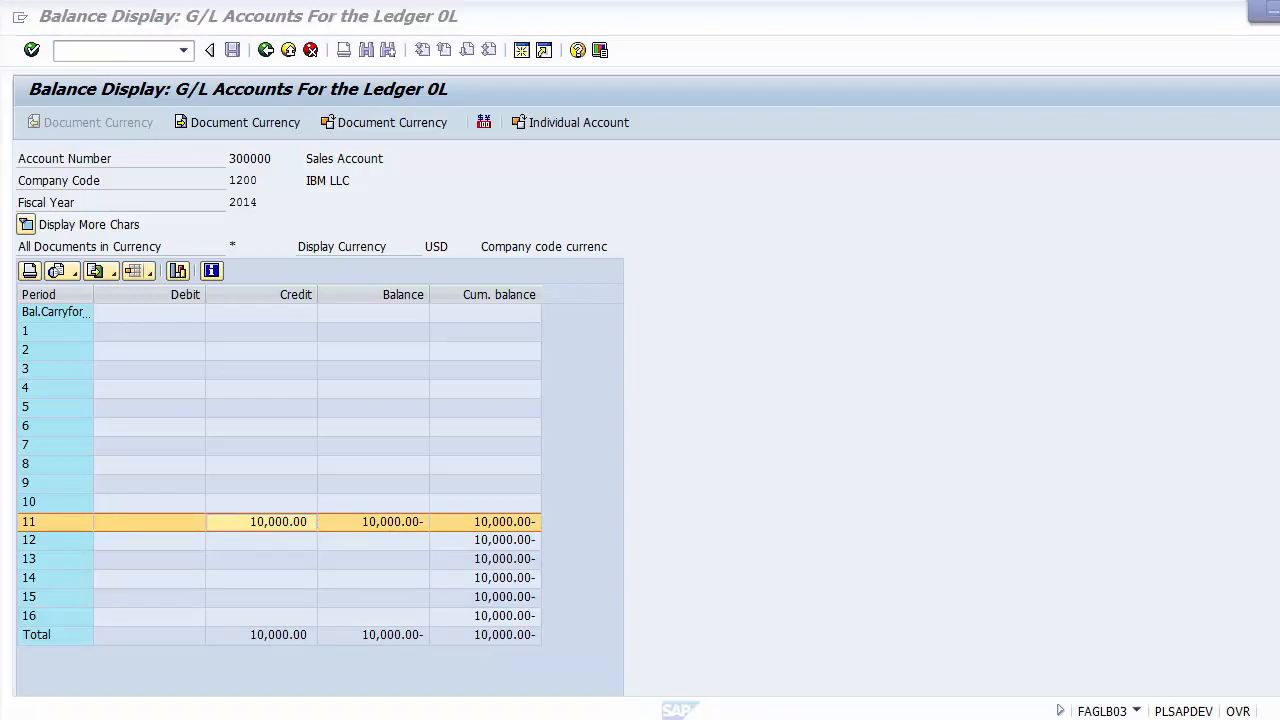
Step: In the PowerPoint presentation, go to the GL Line Items Display slide and append "/ FAGLL03" after FBL3N on the Transaction Code line
key(alt+Tab)
click(228, 364)
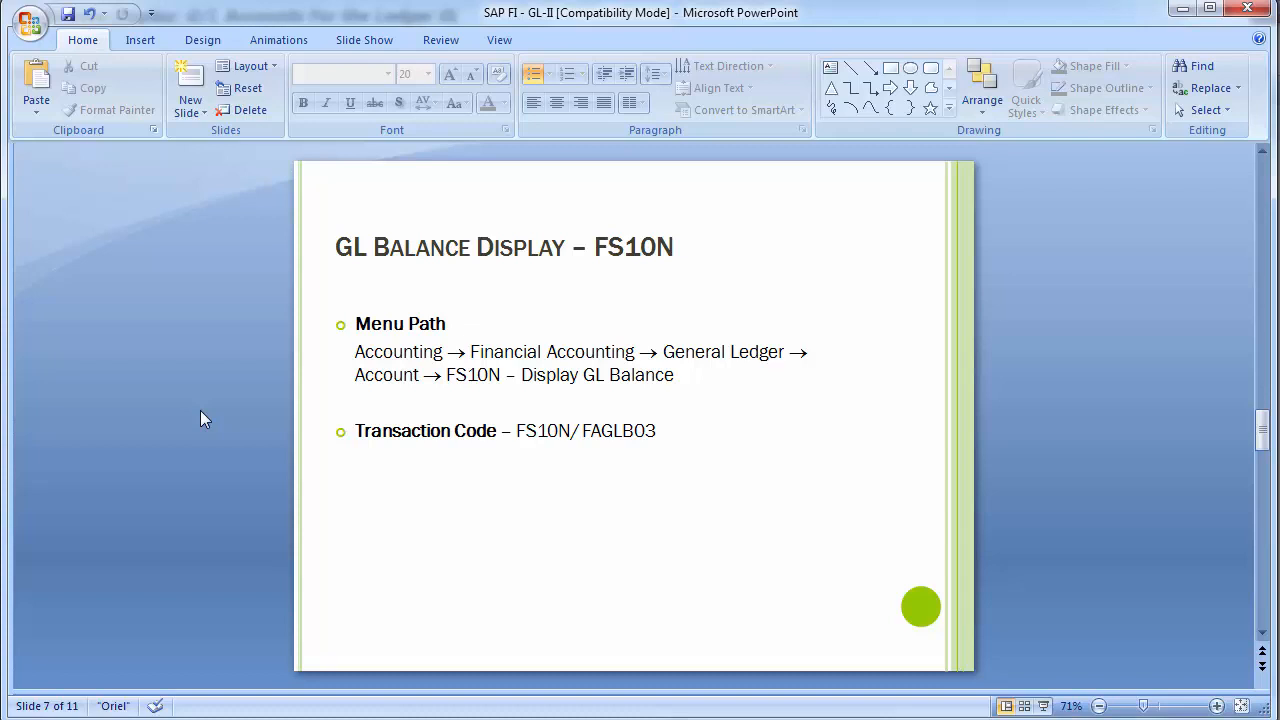
scroll(200, 410, down, 1)
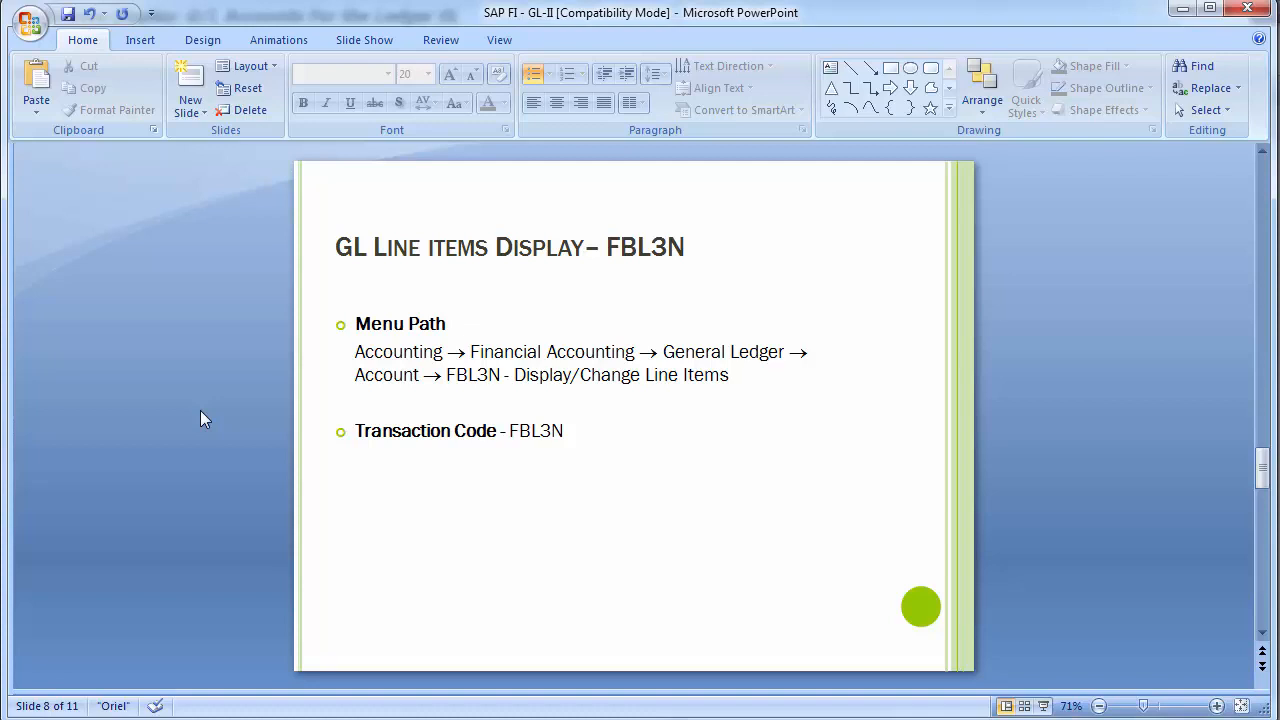
click(565, 431)
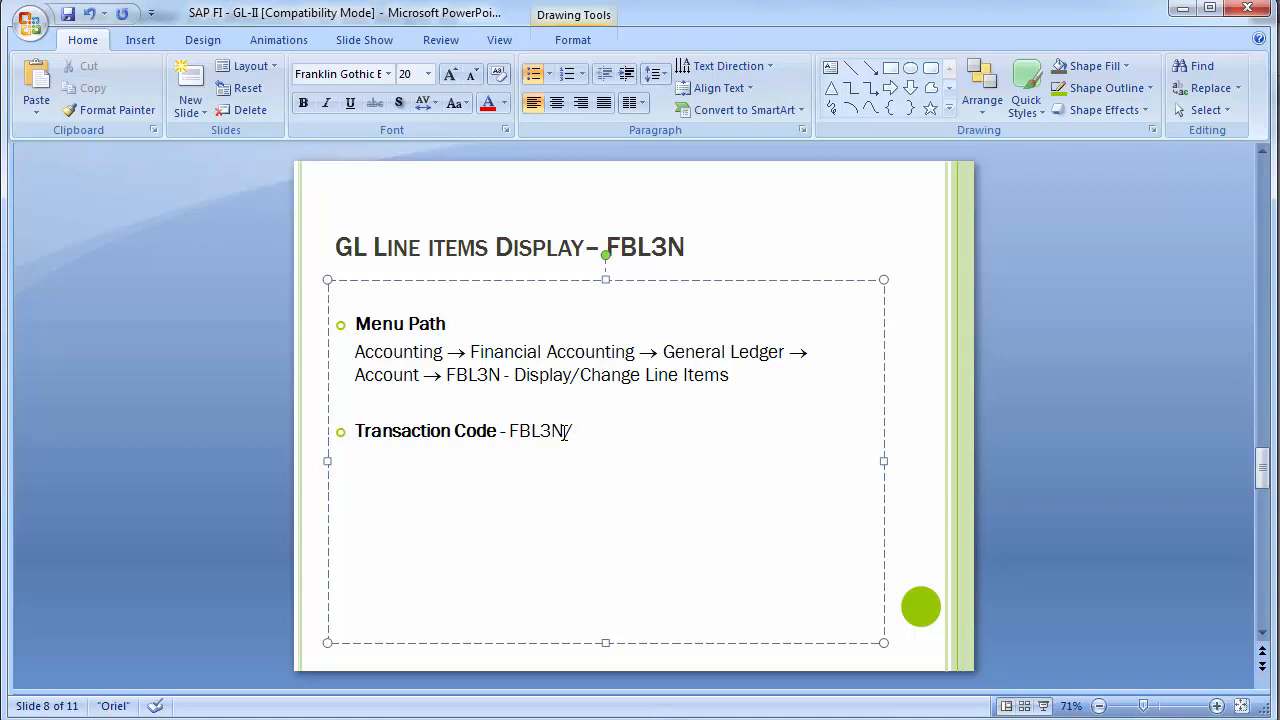
text(FAGLL03)
click(265, 433)
Step: Highlight FBL3N in the title of the GL Line Items Display slide and clear the selection
scroll(265, 433, up, 1)
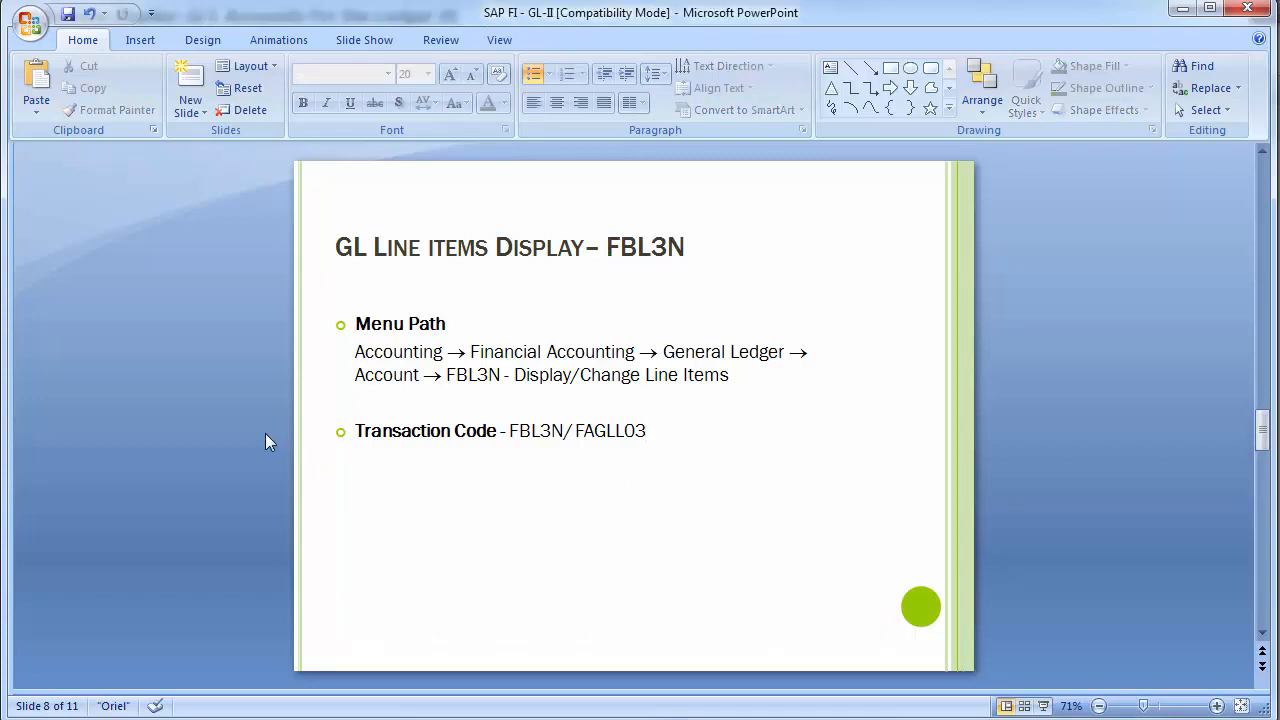
scroll(265, 433, down, 1)
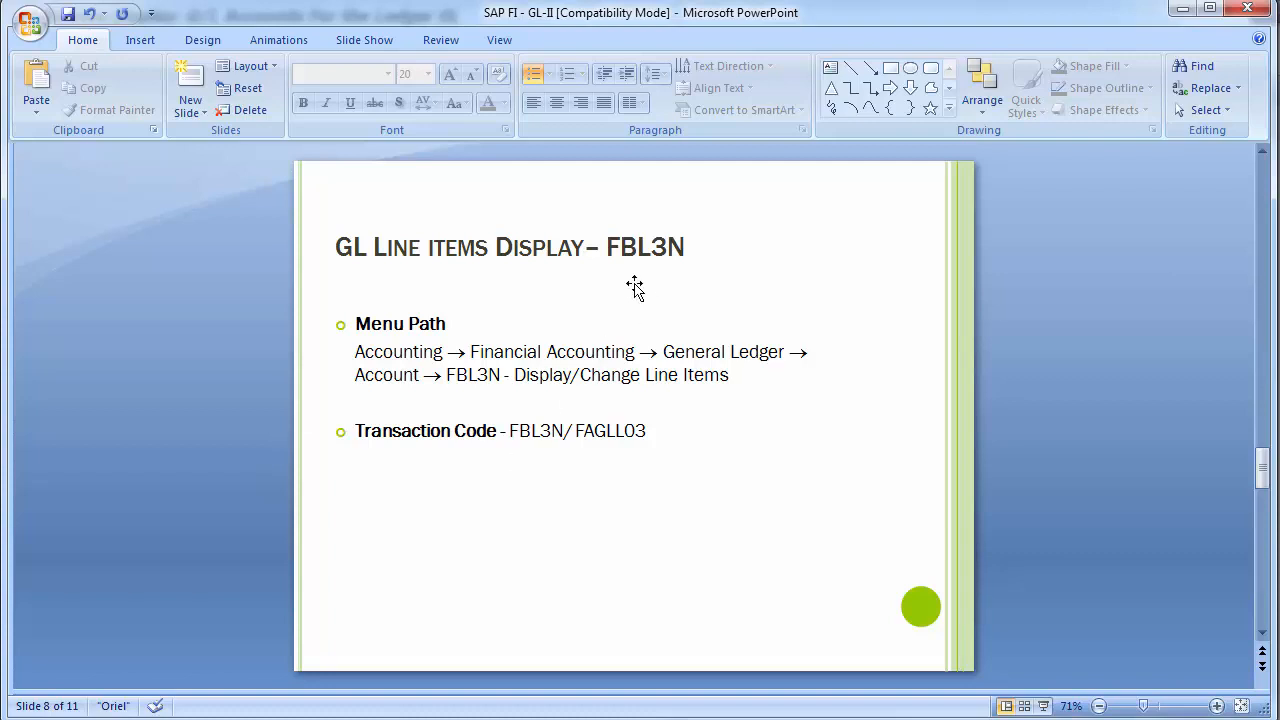
drag(606, 247, 688, 247)
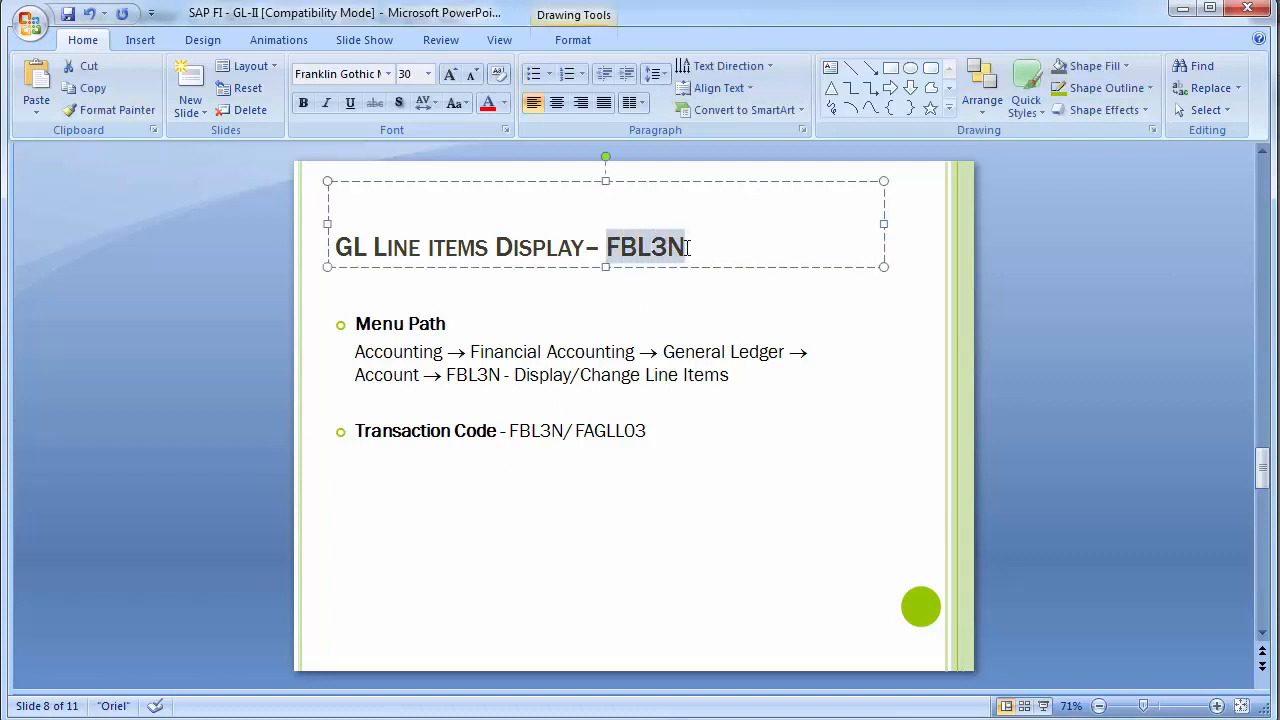
click(218, 336)
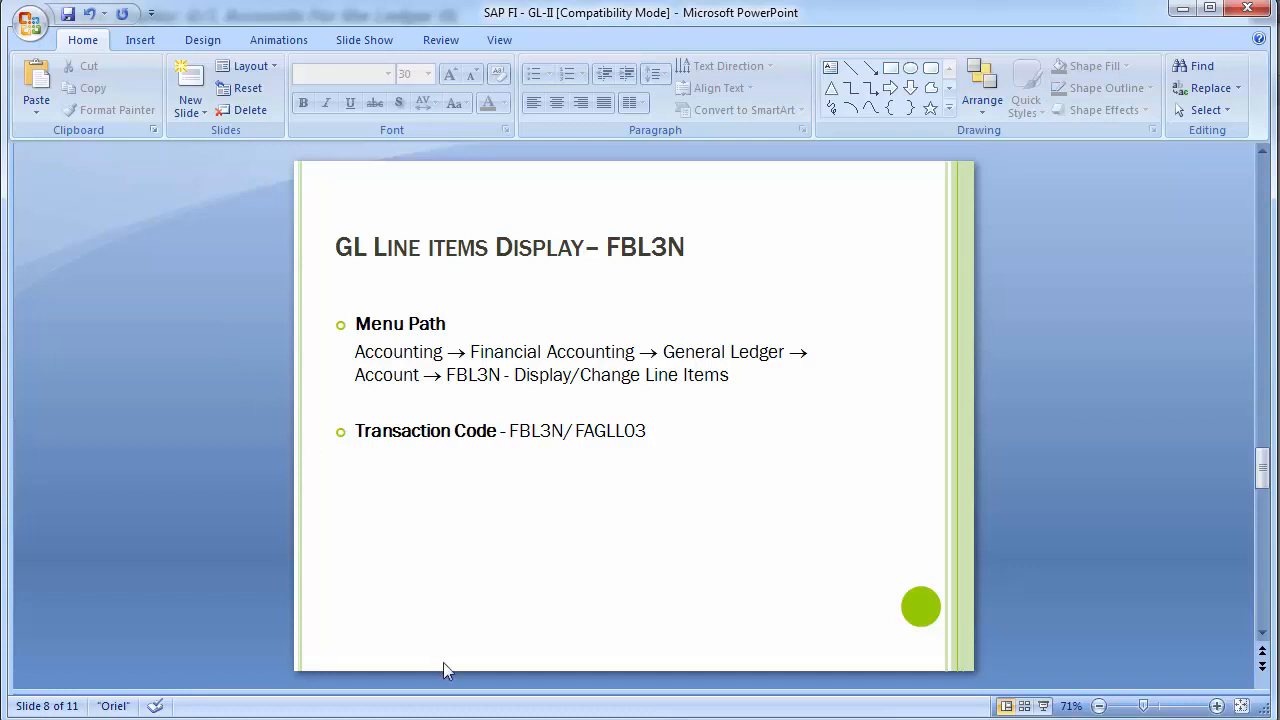
Step: Switch back to SAP, exit to the SAP Easy Access screen, and start transaction FBL3N
click(549, 680)
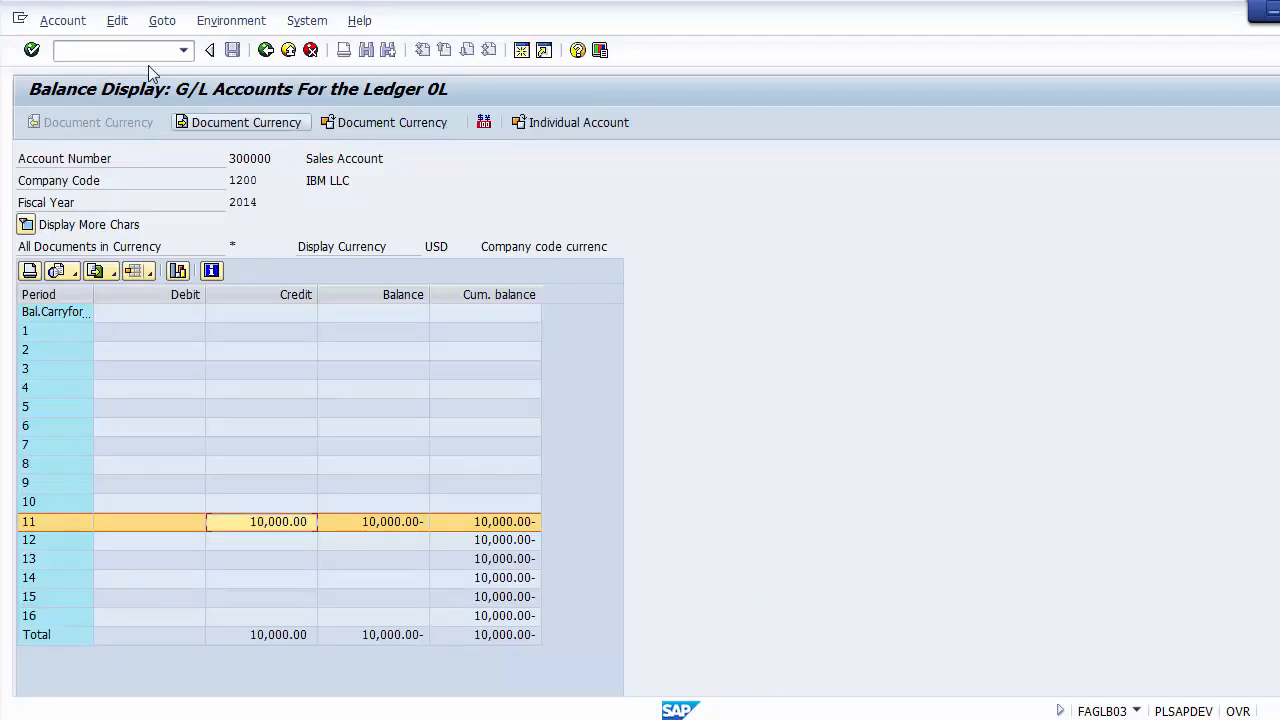
text(/n)
key(Return)
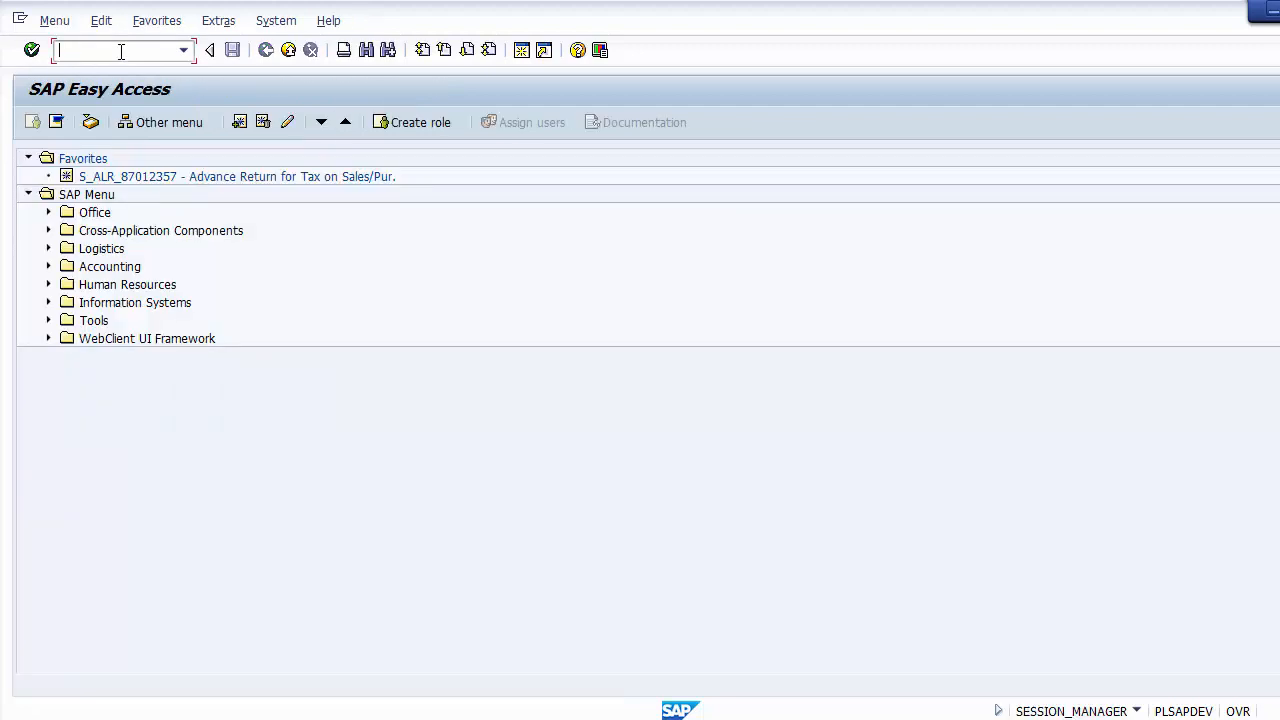
text(FBL)
text(3N)
key(Return)
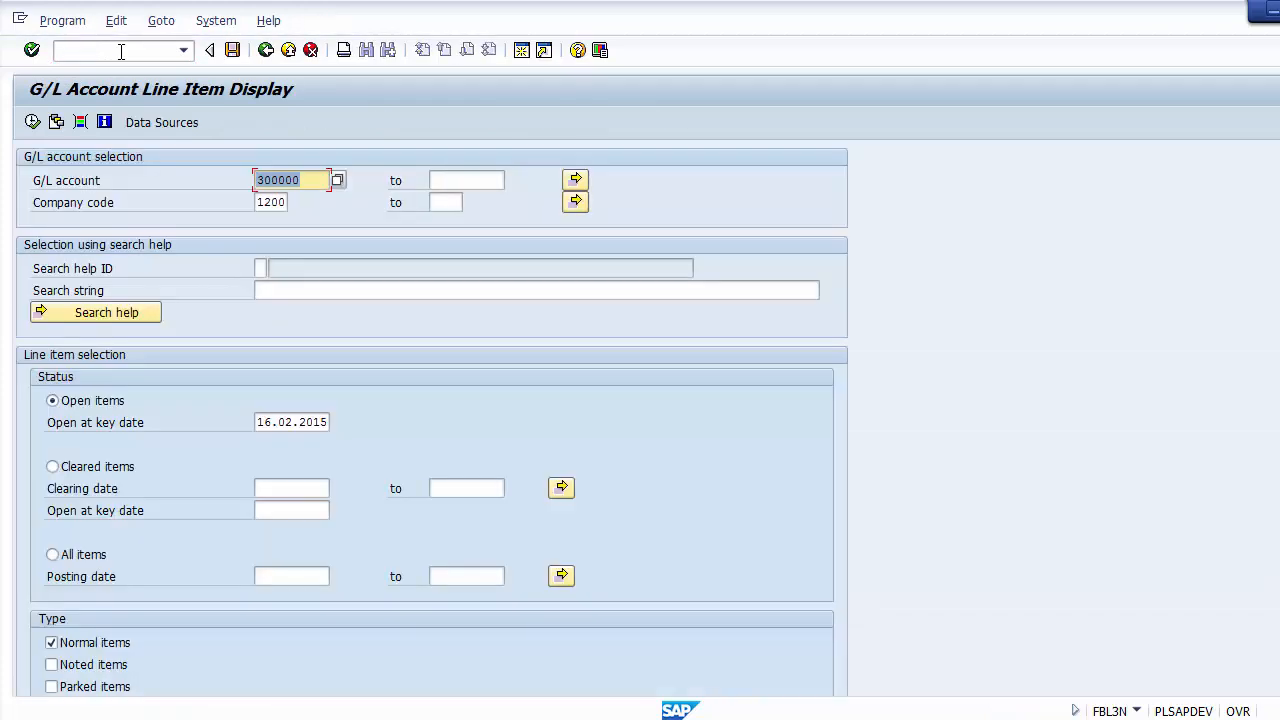
Step: Review the G/L account and company code entries in the line item display's account selection
click(273, 201)
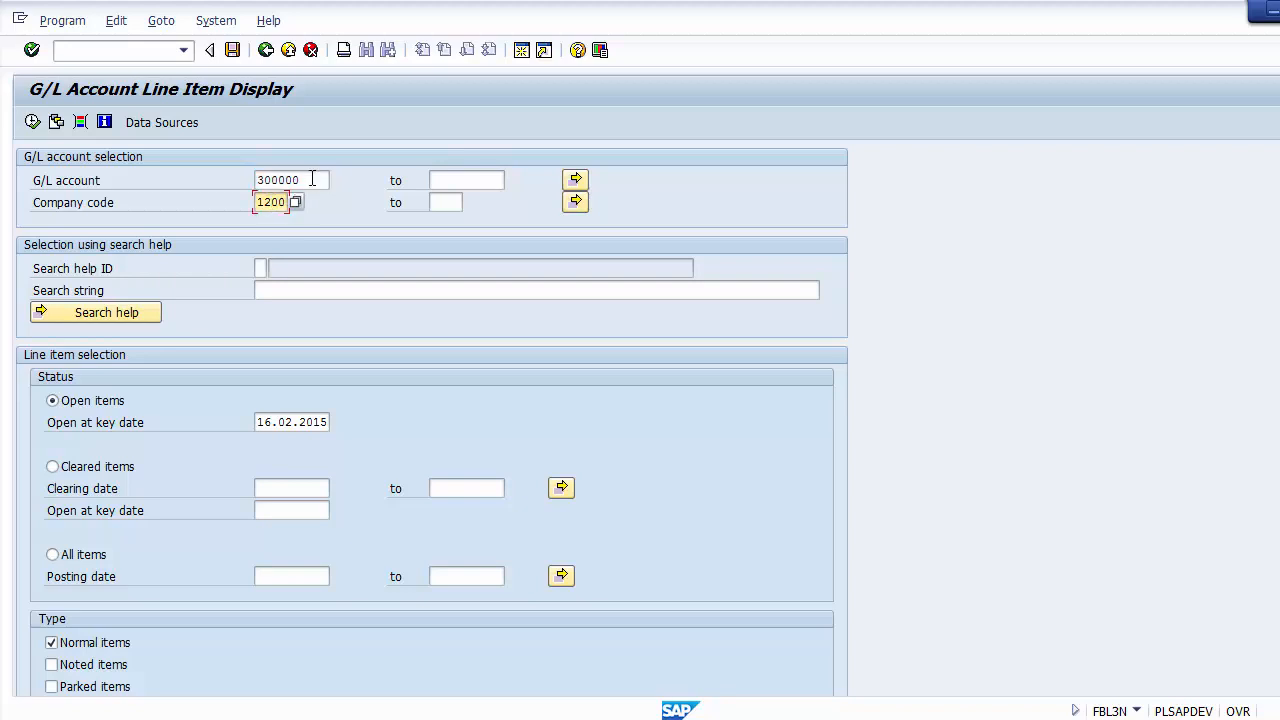
click(312, 179)
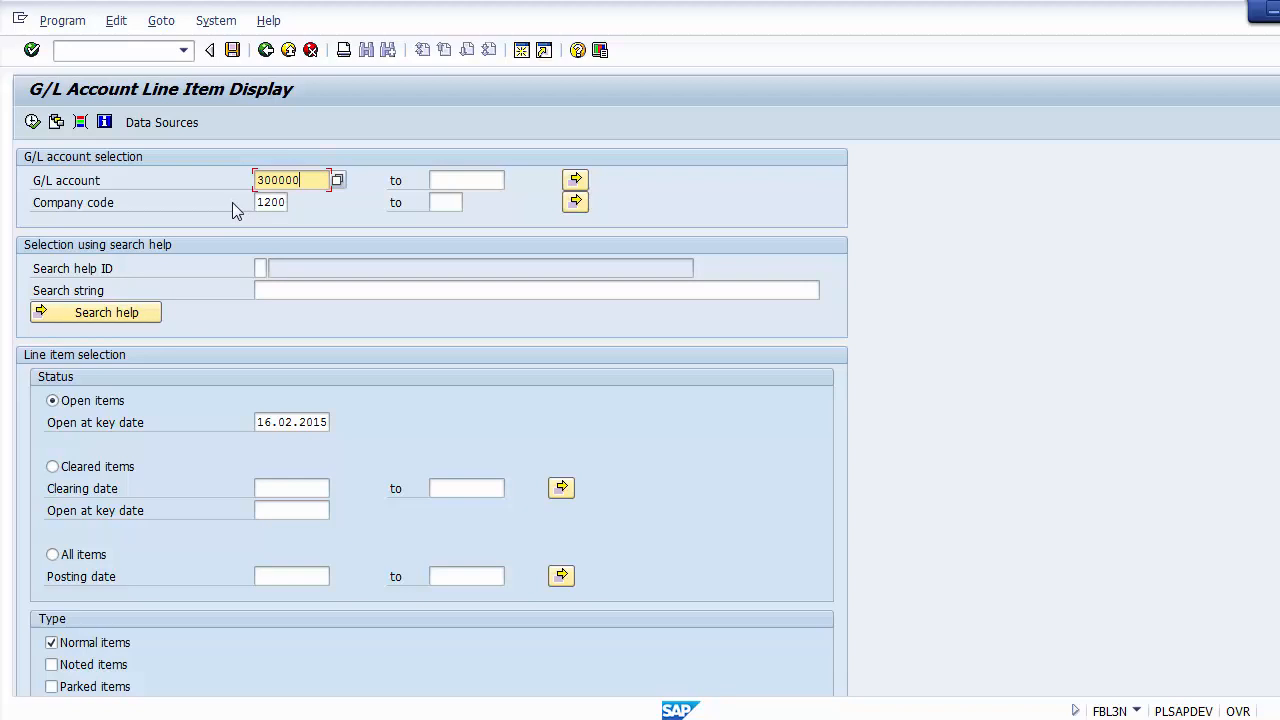
drag(314, 180, 252, 186)
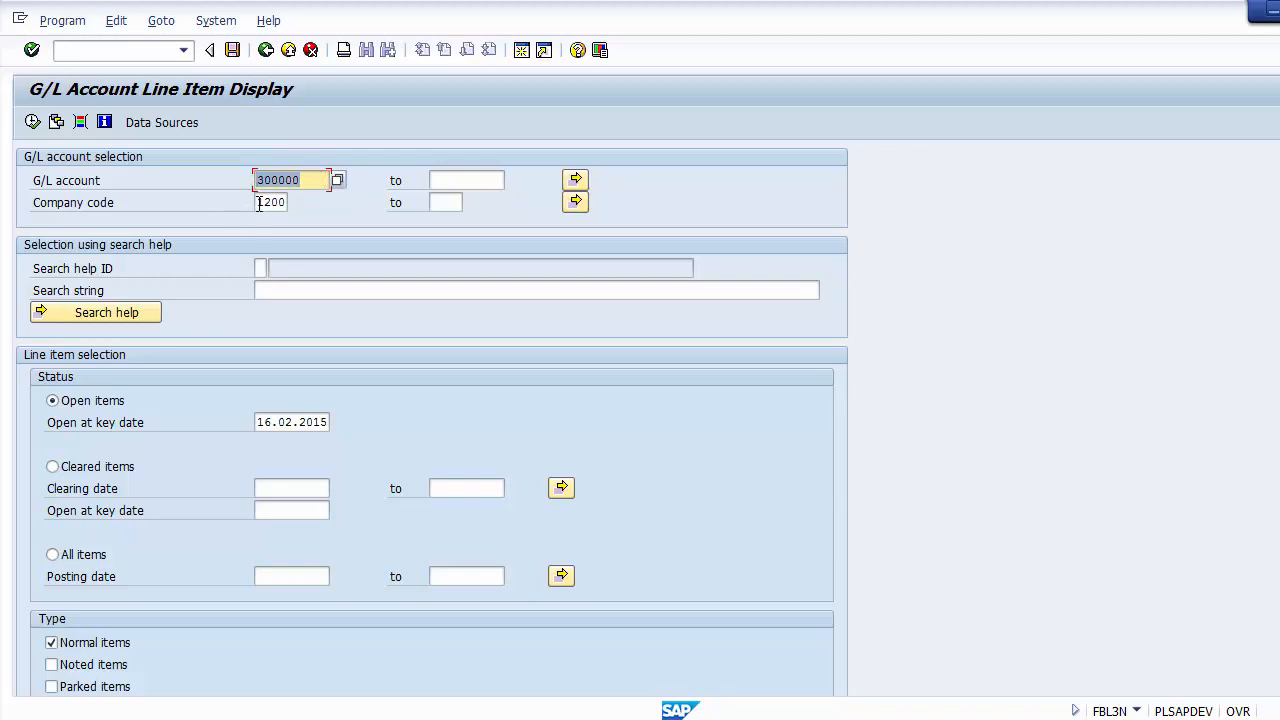
drag(259, 203, 286, 202)
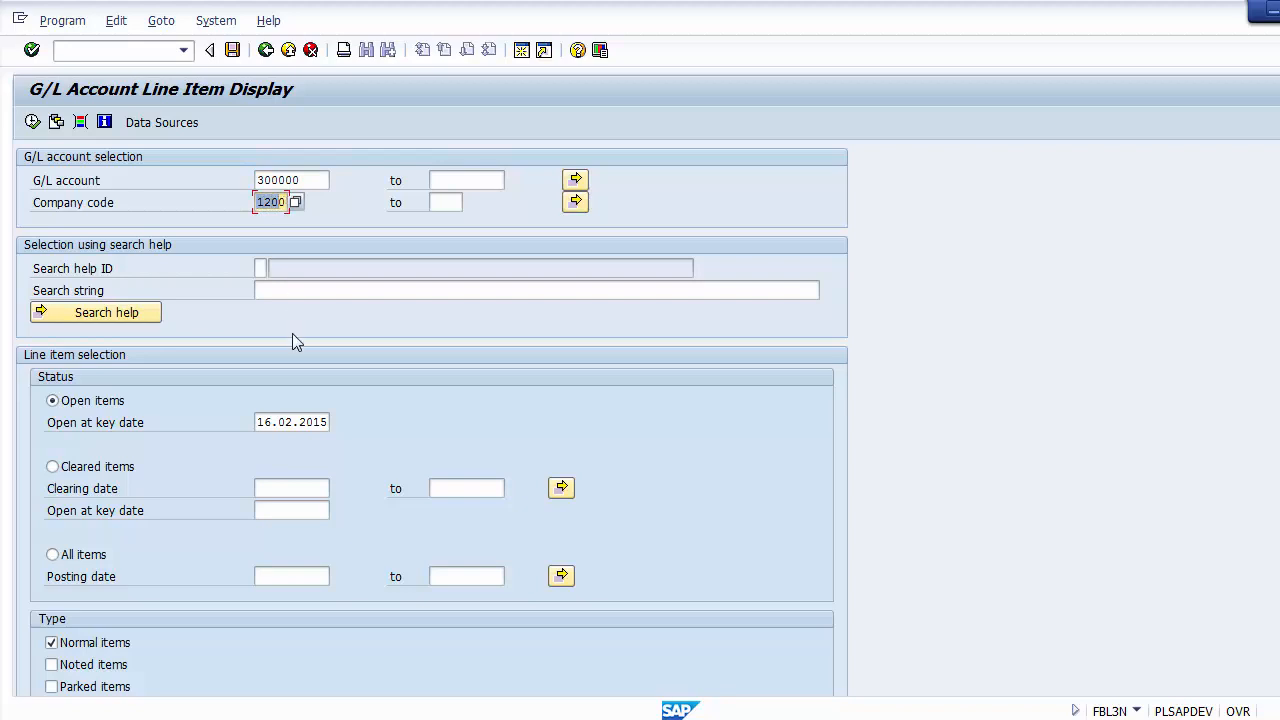
Step: Switch the line item status through Cleared items and All items back to Open items, and highlight its key date
click(112, 401)
click(98, 468)
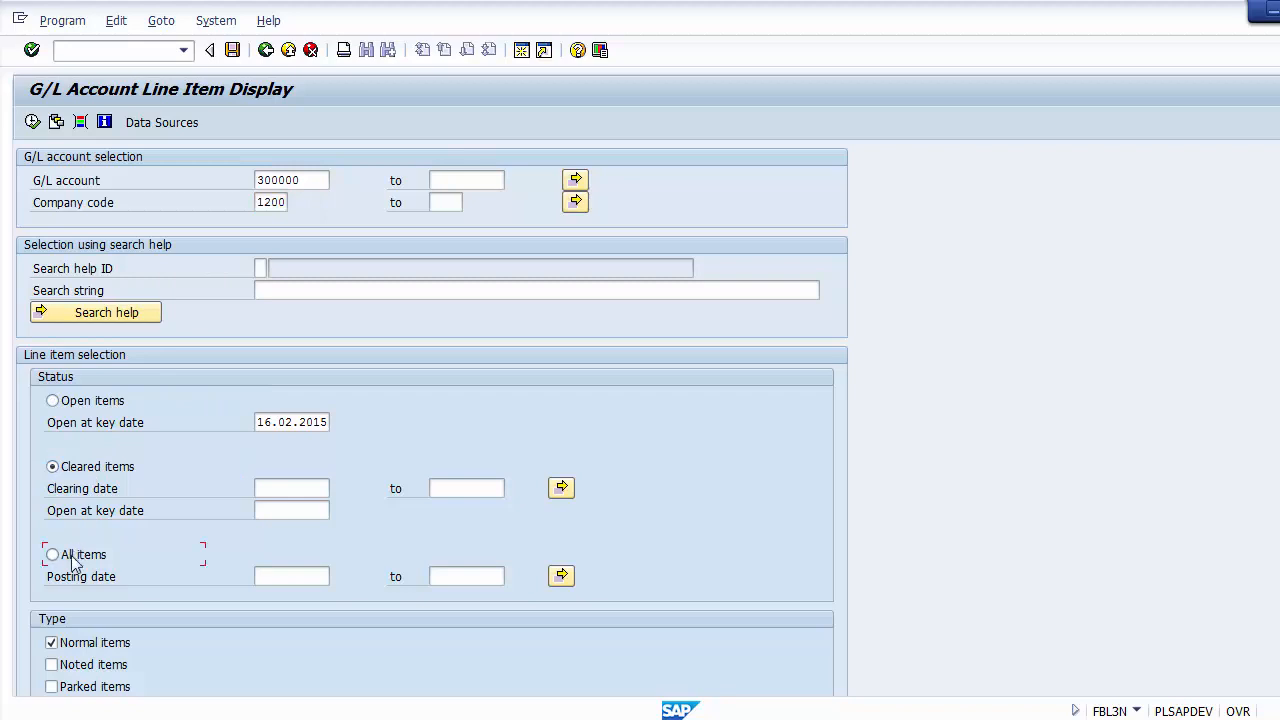
click(76, 560)
click(87, 405)
drag(257, 421, 331, 421)
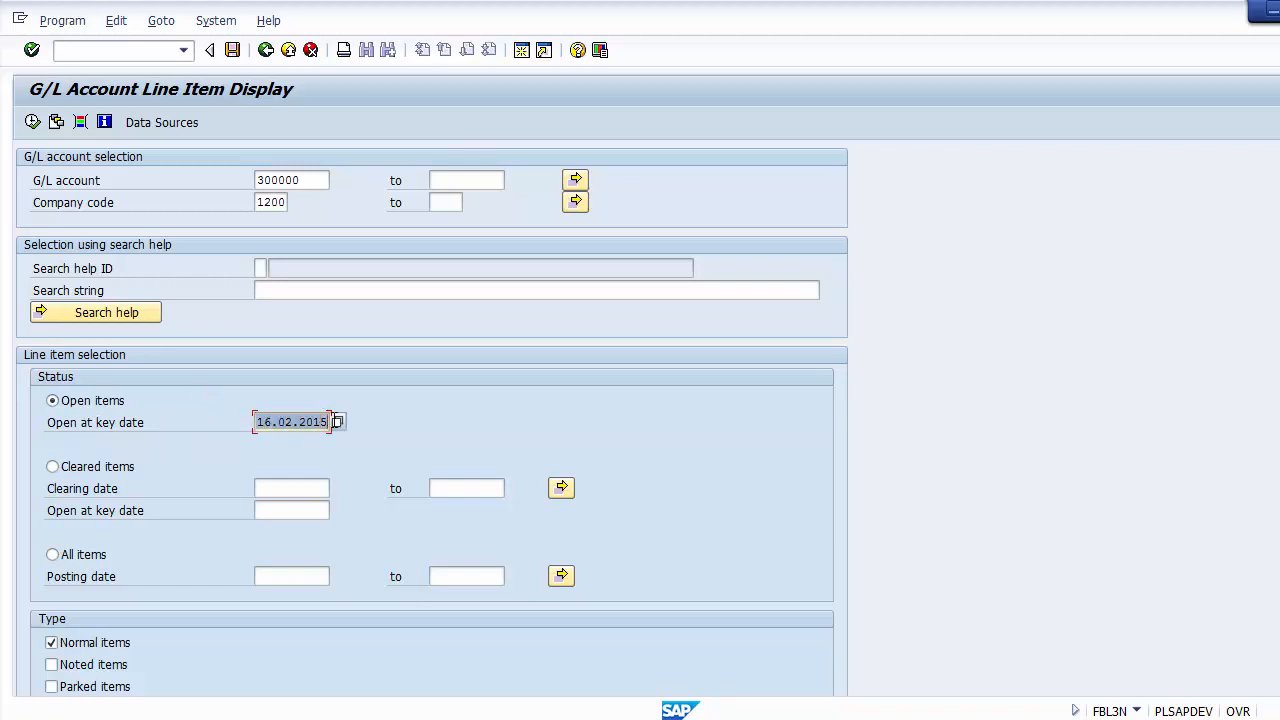
Step: Select the All items status, examine its from and to posting date fields, and set the status back to Open items
click(222, 424)
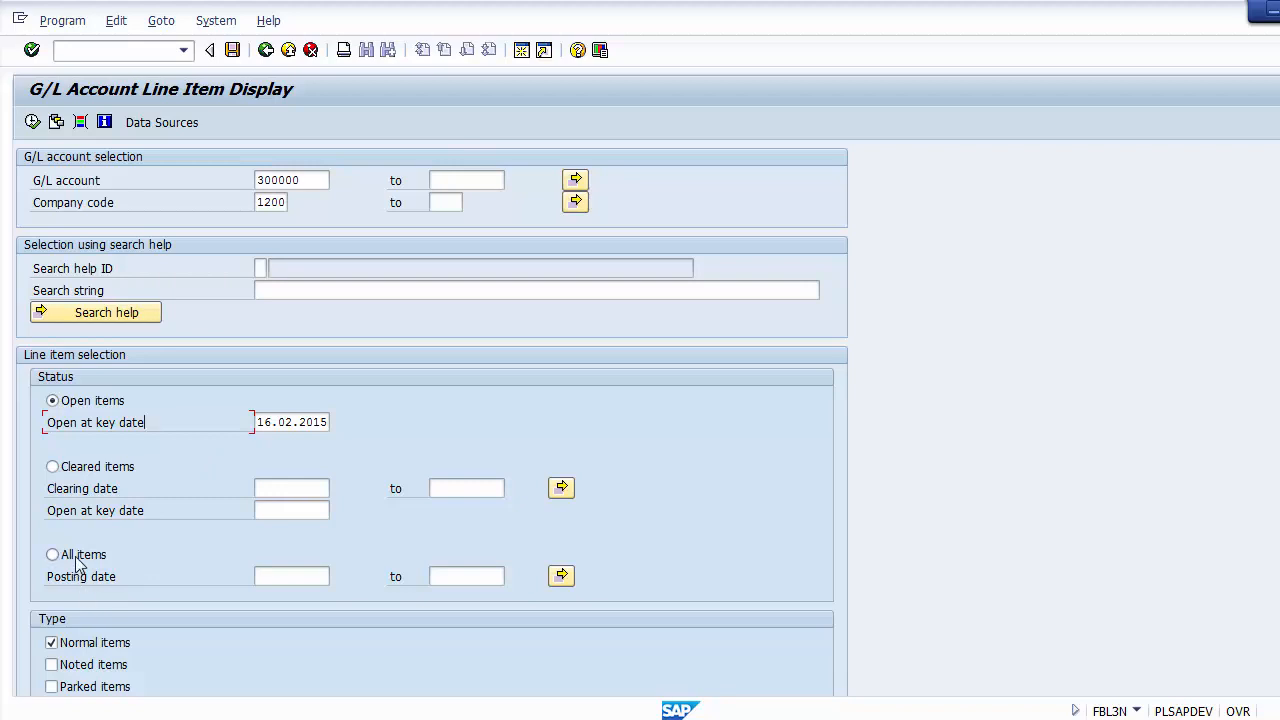
click(273, 577)
key(Tab)
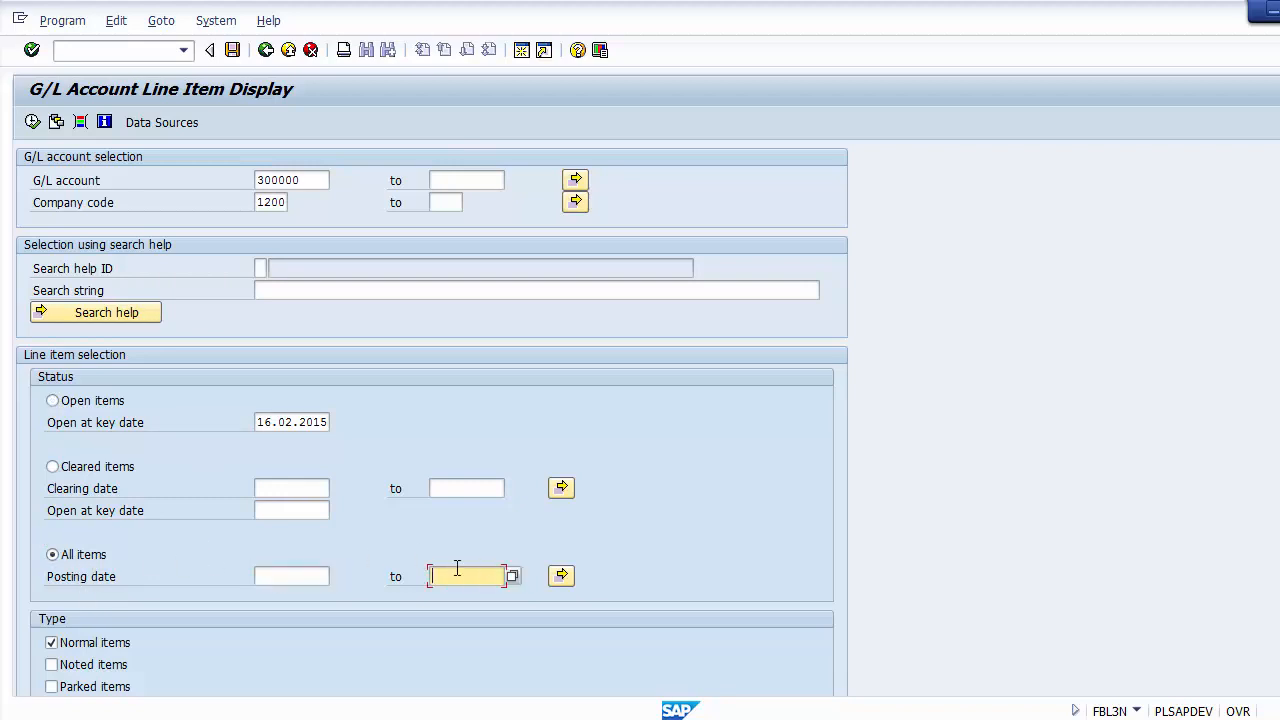
click(275, 580)
click(455, 576)
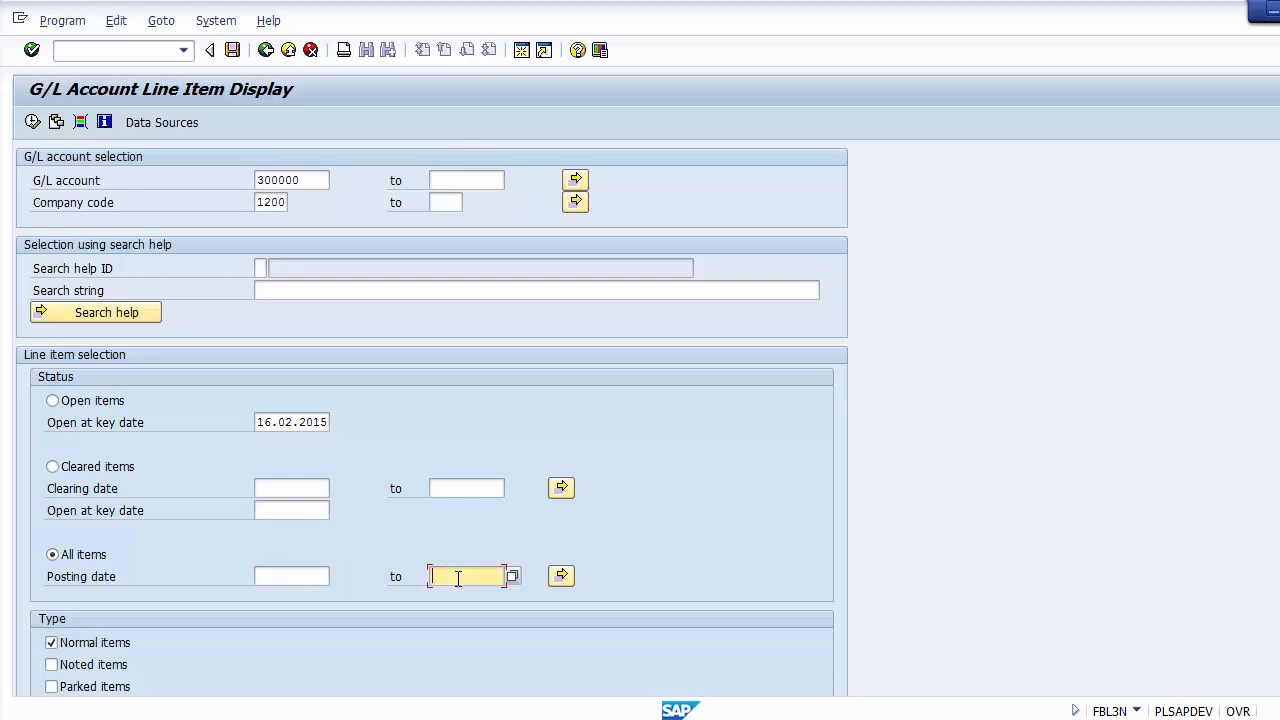
click(272, 577)
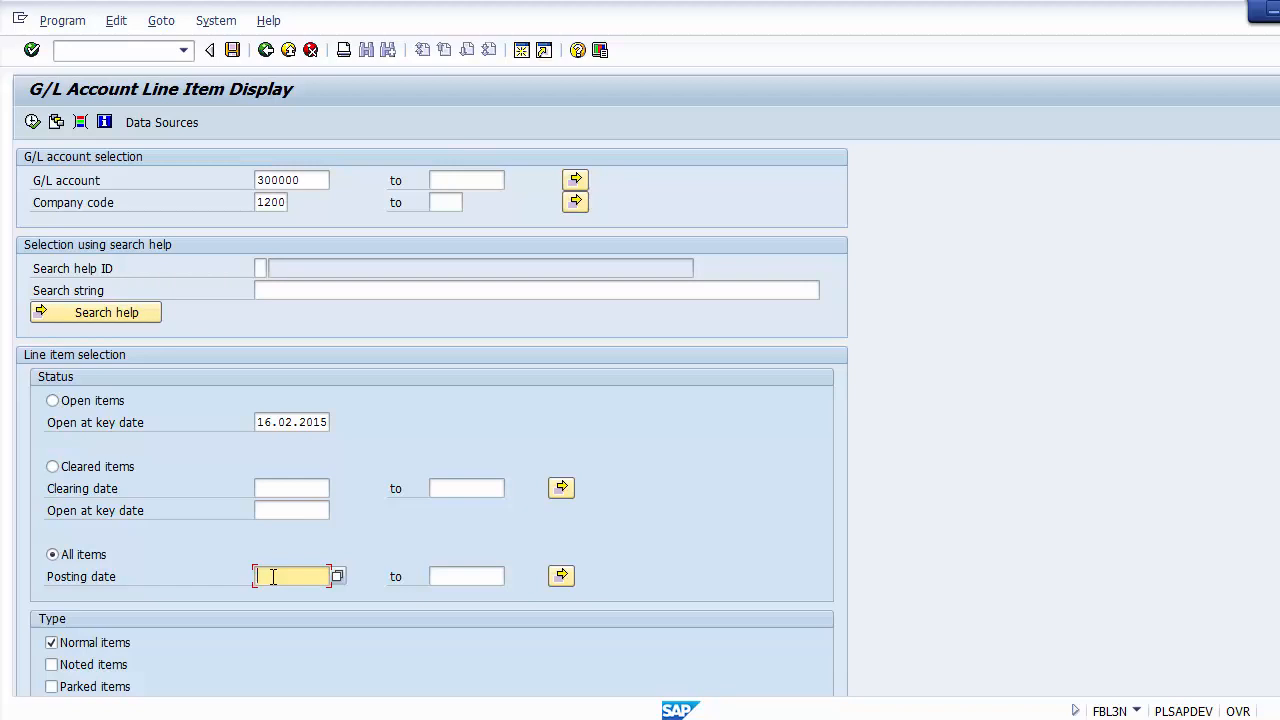
click(447, 576)
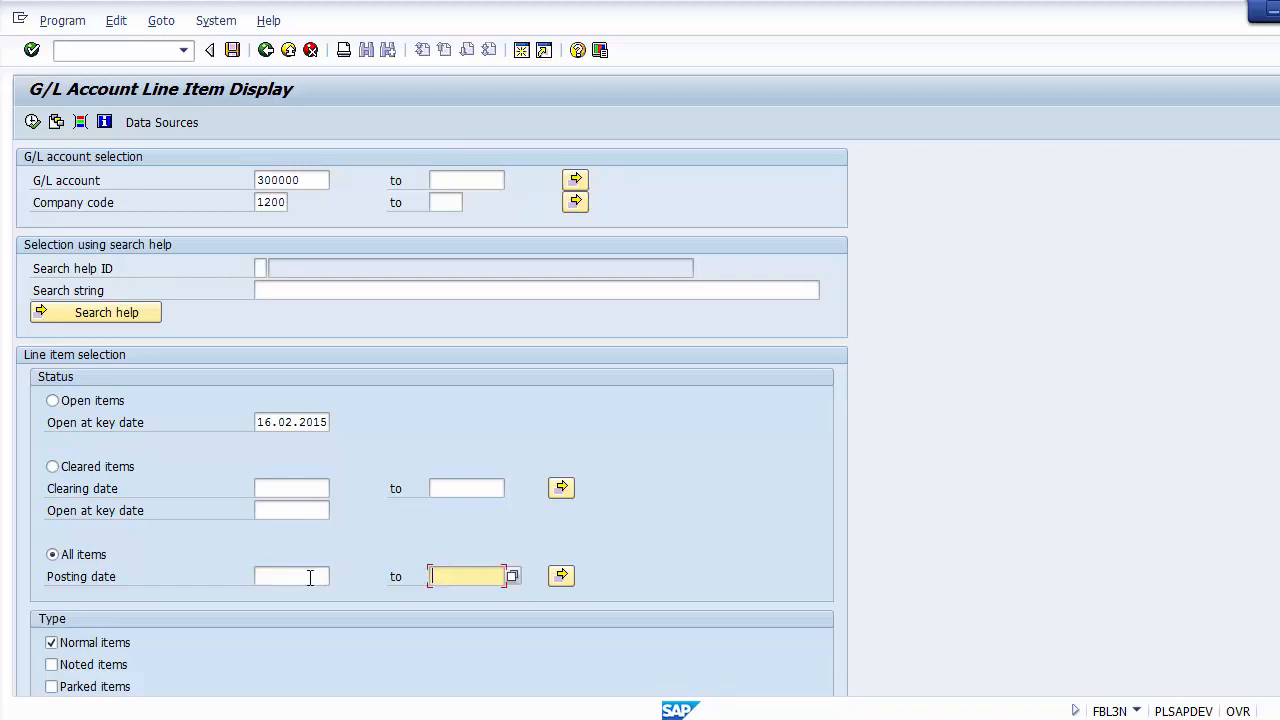
click(296, 577)
click(446, 578)
click(276, 576)
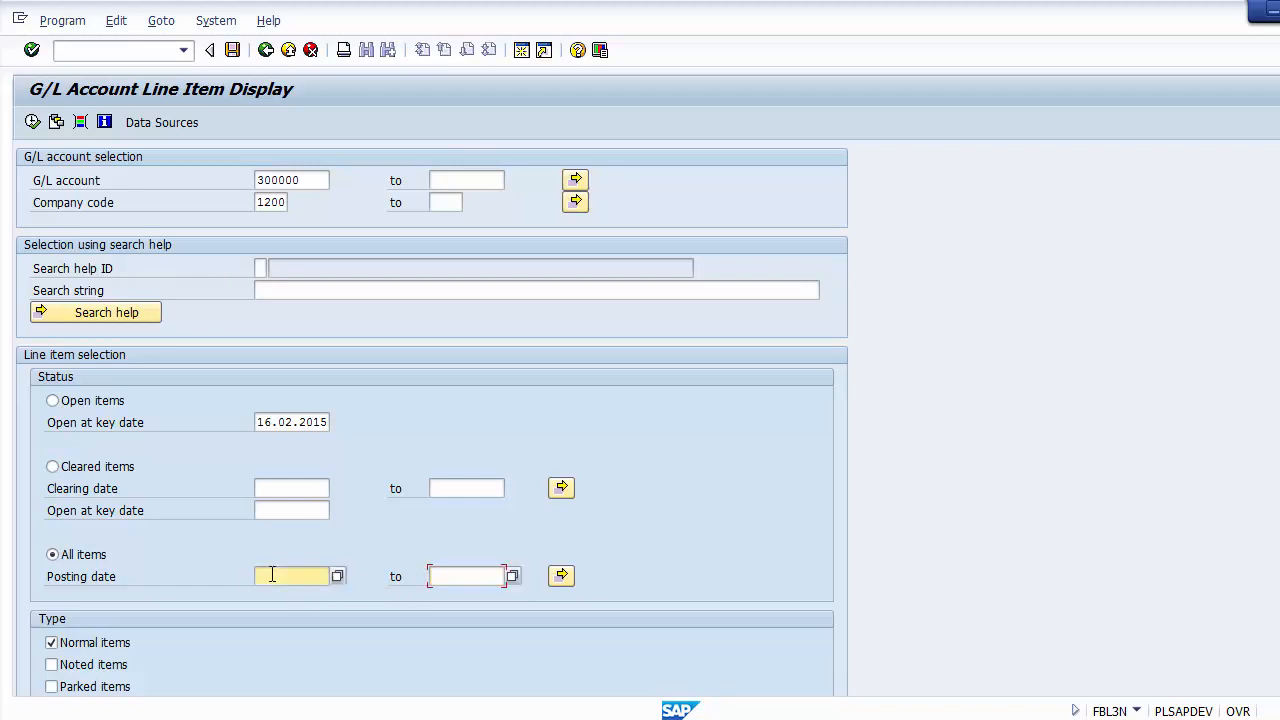
click(442, 578)
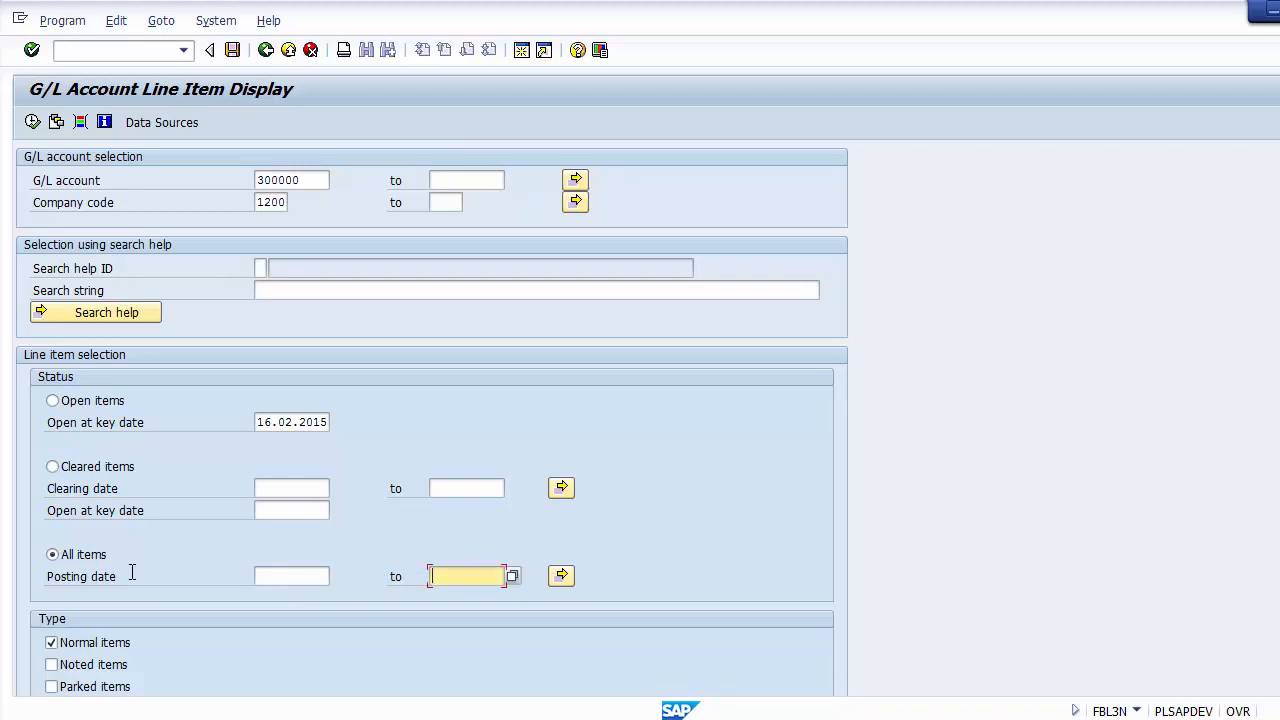
click(53, 401)
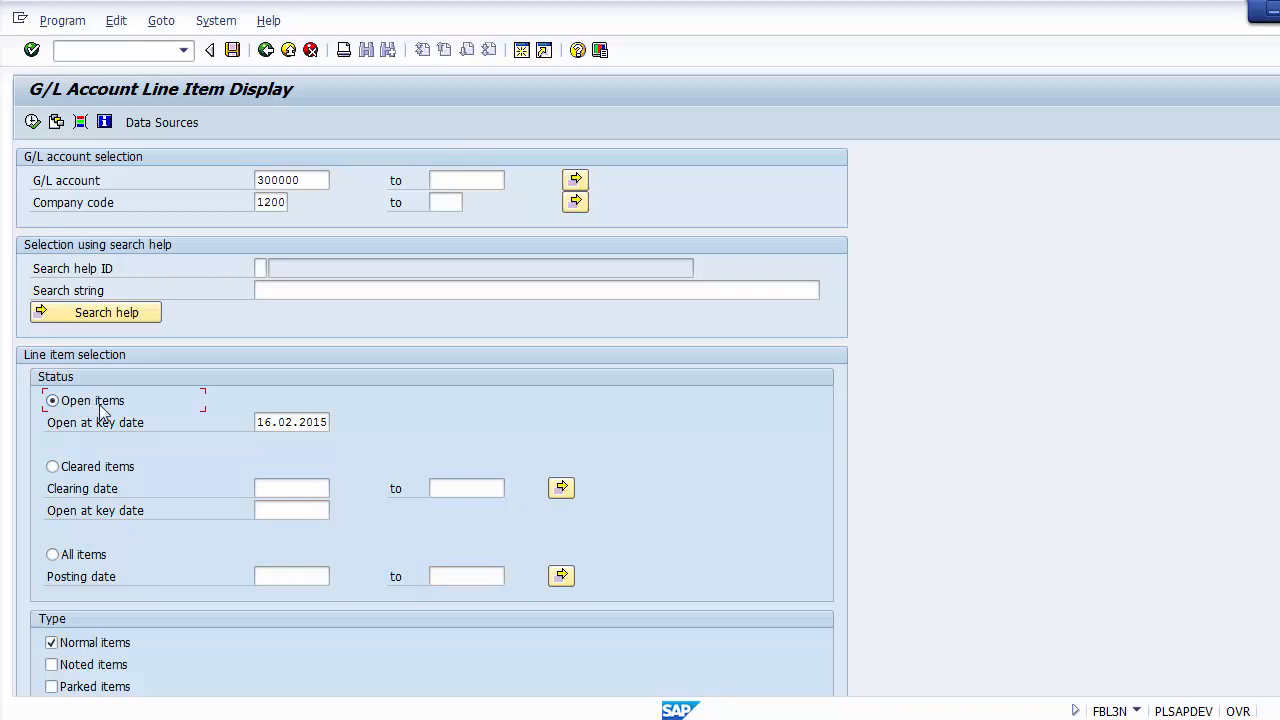
Step: Execute the line item display for G/L account 300000 in company code 1200 with Open items at key date 16.02.2015
click(311, 183)
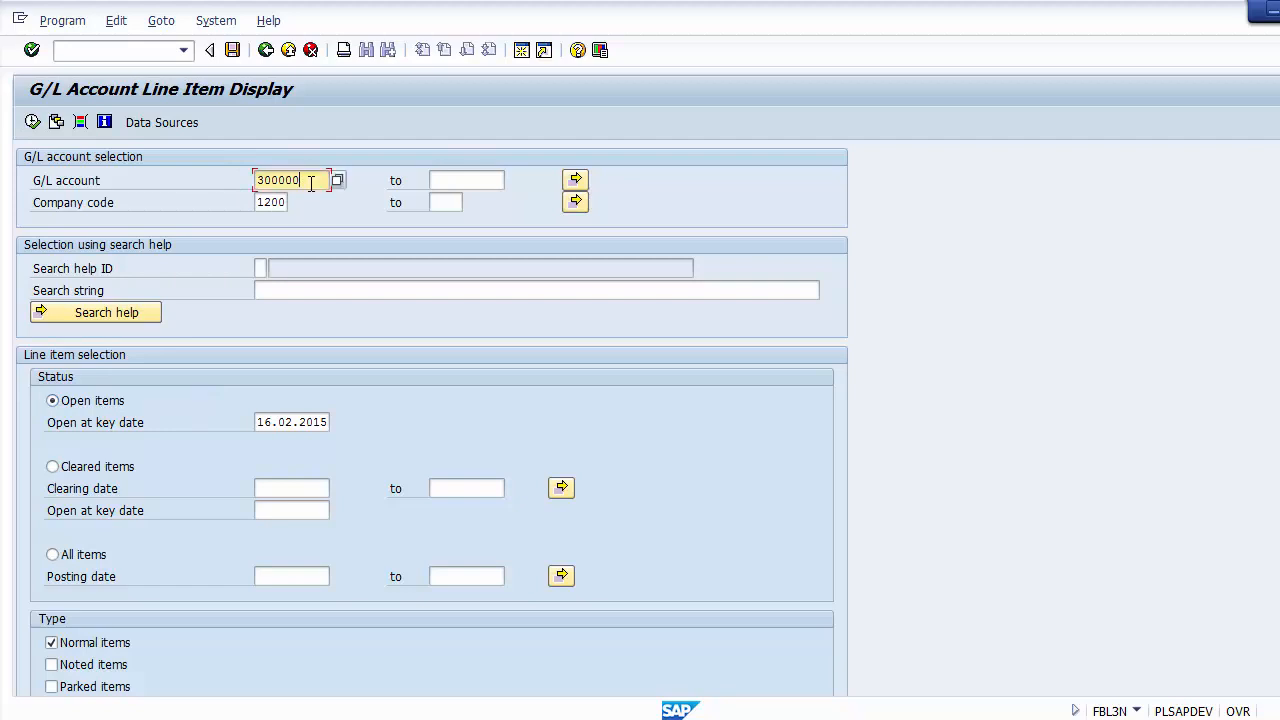
key(F8)
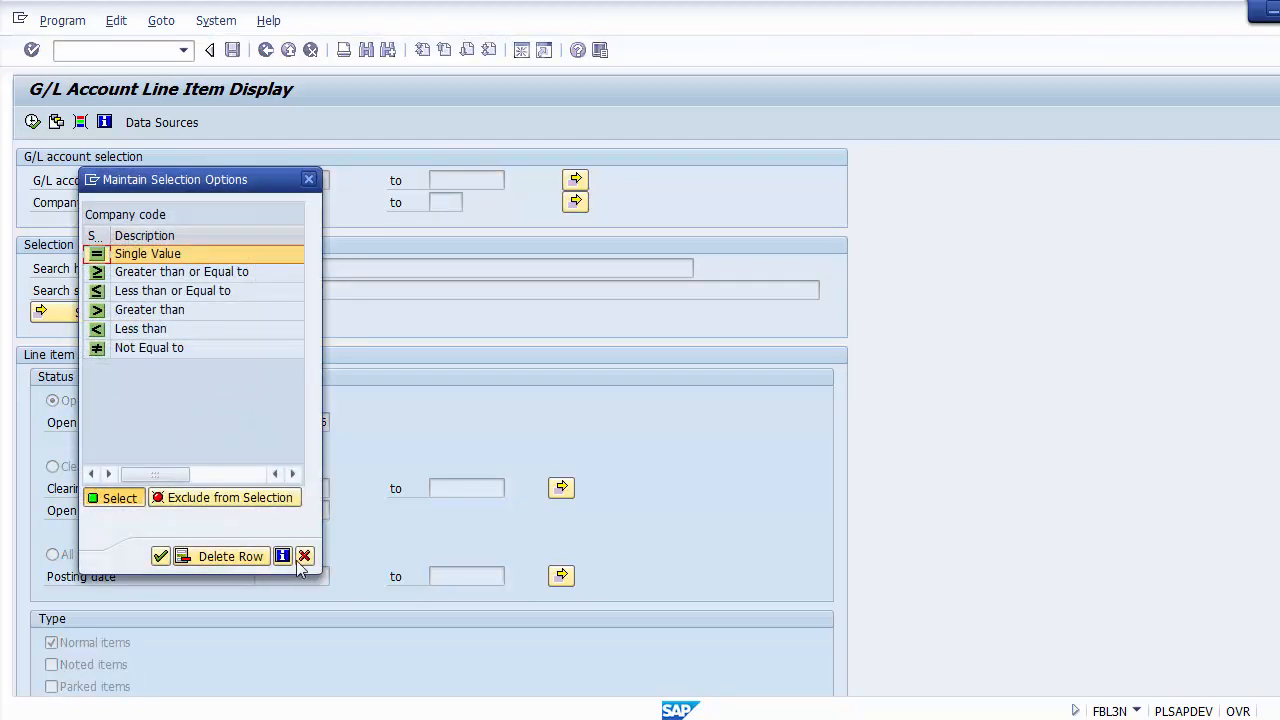
click(304, 556)
click(82, 406)
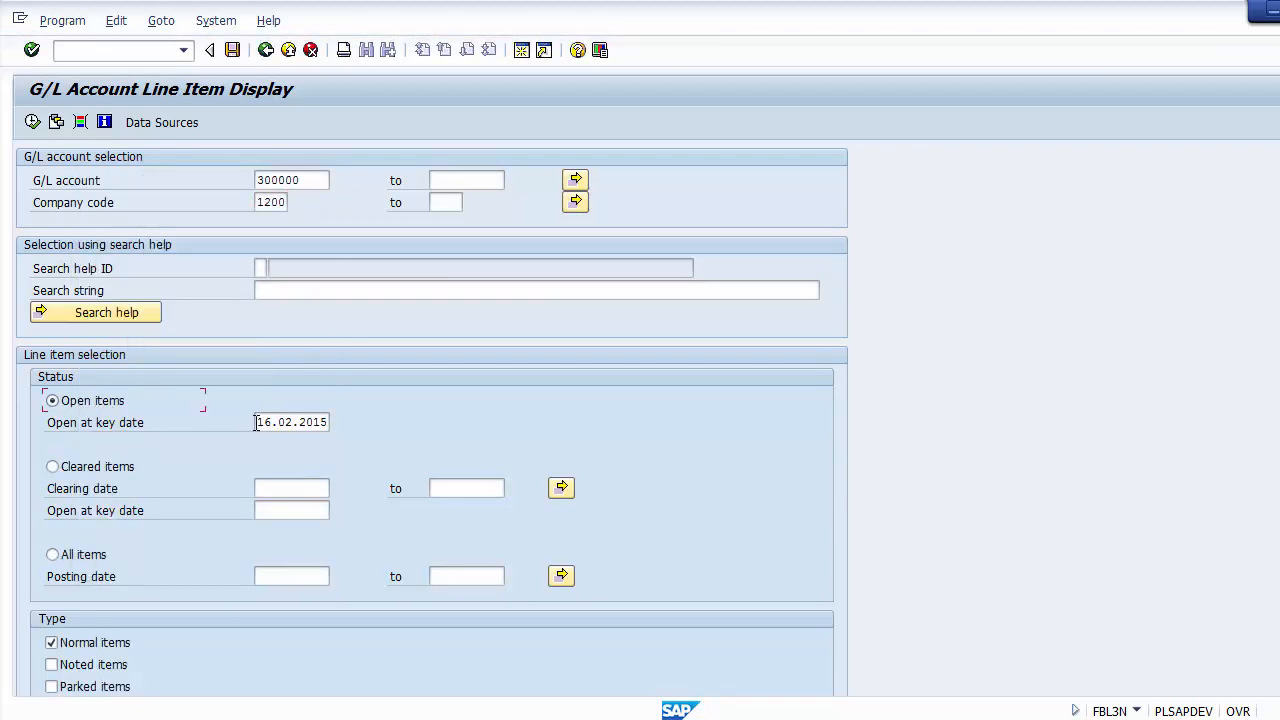
drag(255, 422, 334, 421)
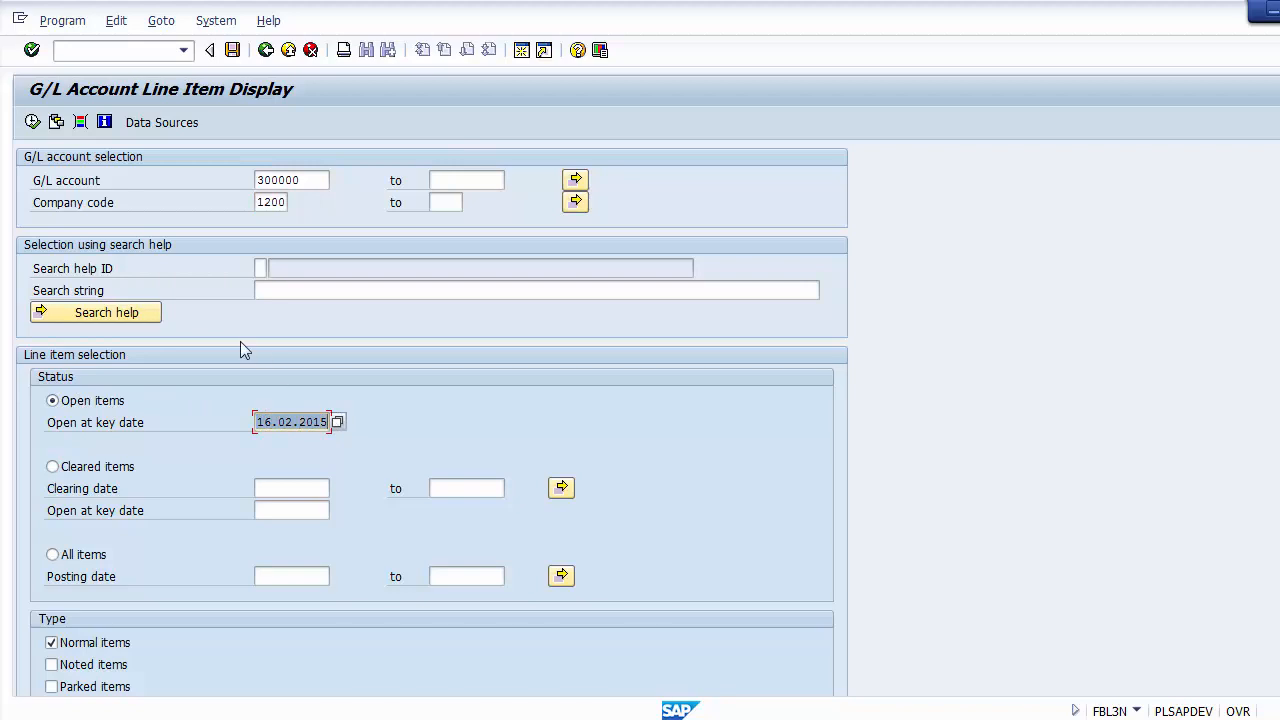
click(33, 122)
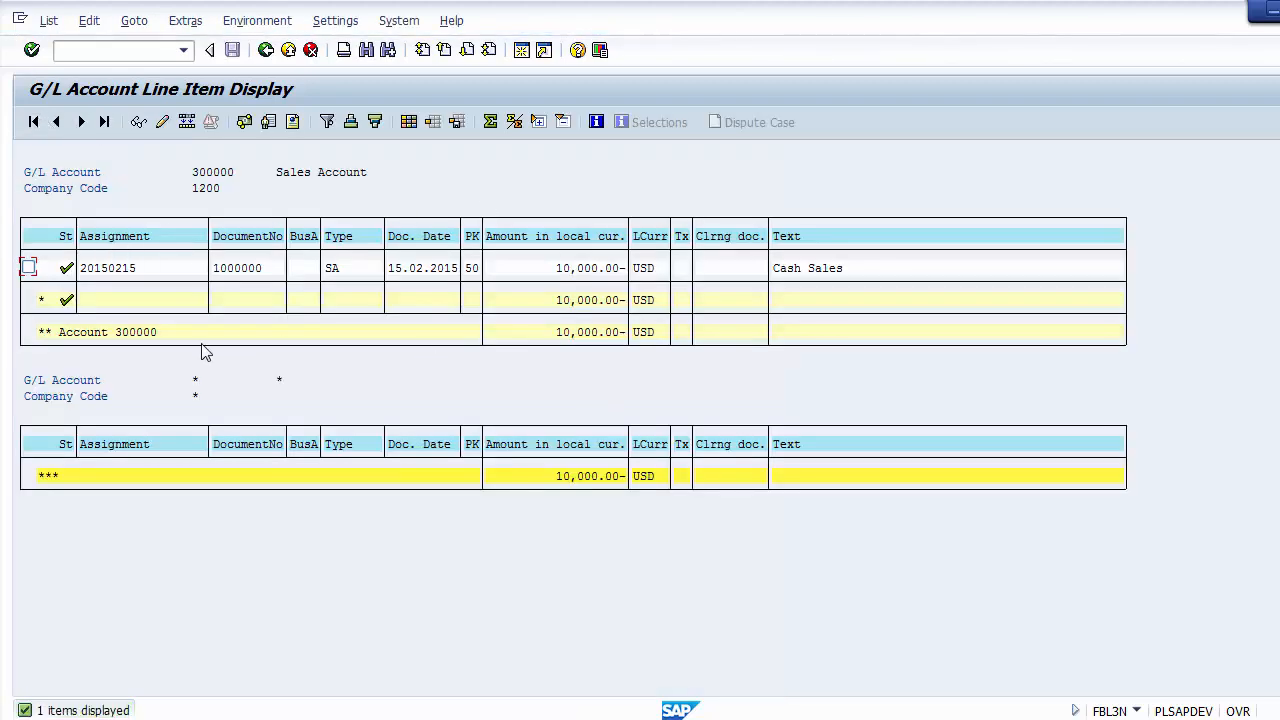
Step: Examine the Cash Sales line item's assignment, document number, business area, type, date, posting key, amount, currency and text
click(111, 270)
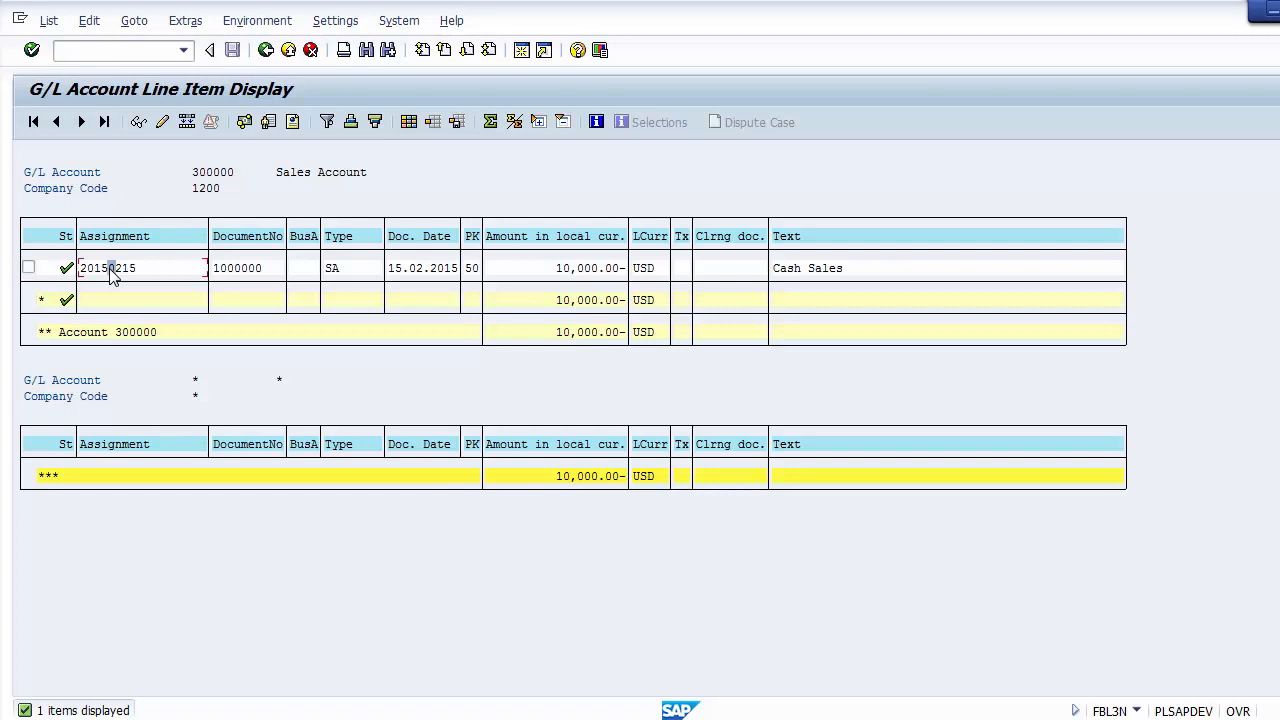
click(245, 271)
click(308, 270)
click(332, 271)
click(394, 273)
click(470, 270)
click(559, 271)
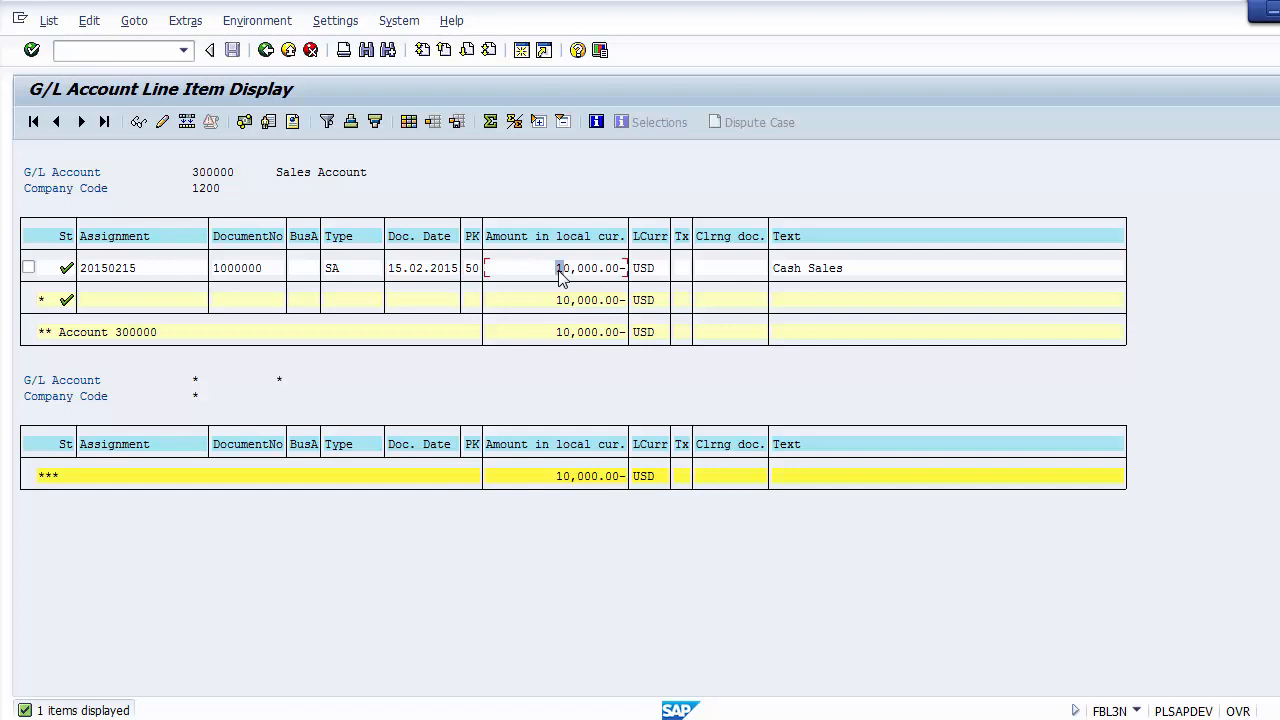
click(637, 270)
click(779, 271)
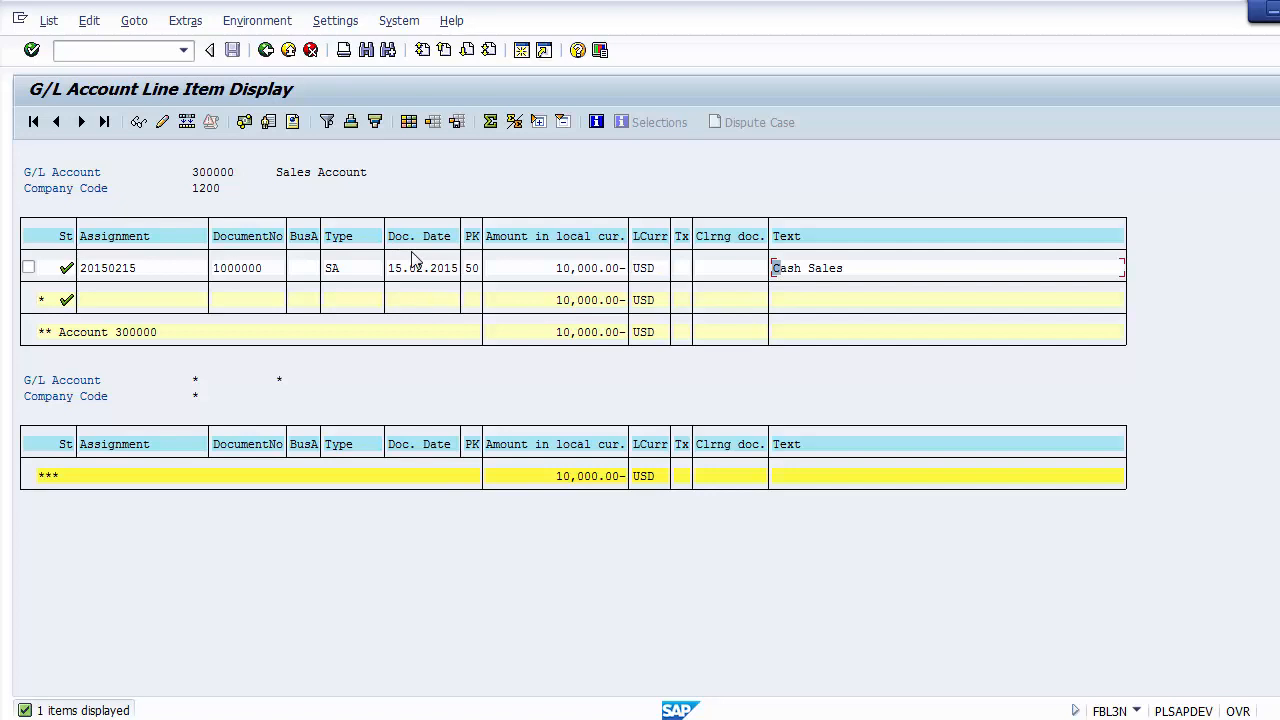
Step: Add the hidden fields Posting Date, Line item, Fiscal Year and Reference to the line item layout's displayed columns
click(409, 121)
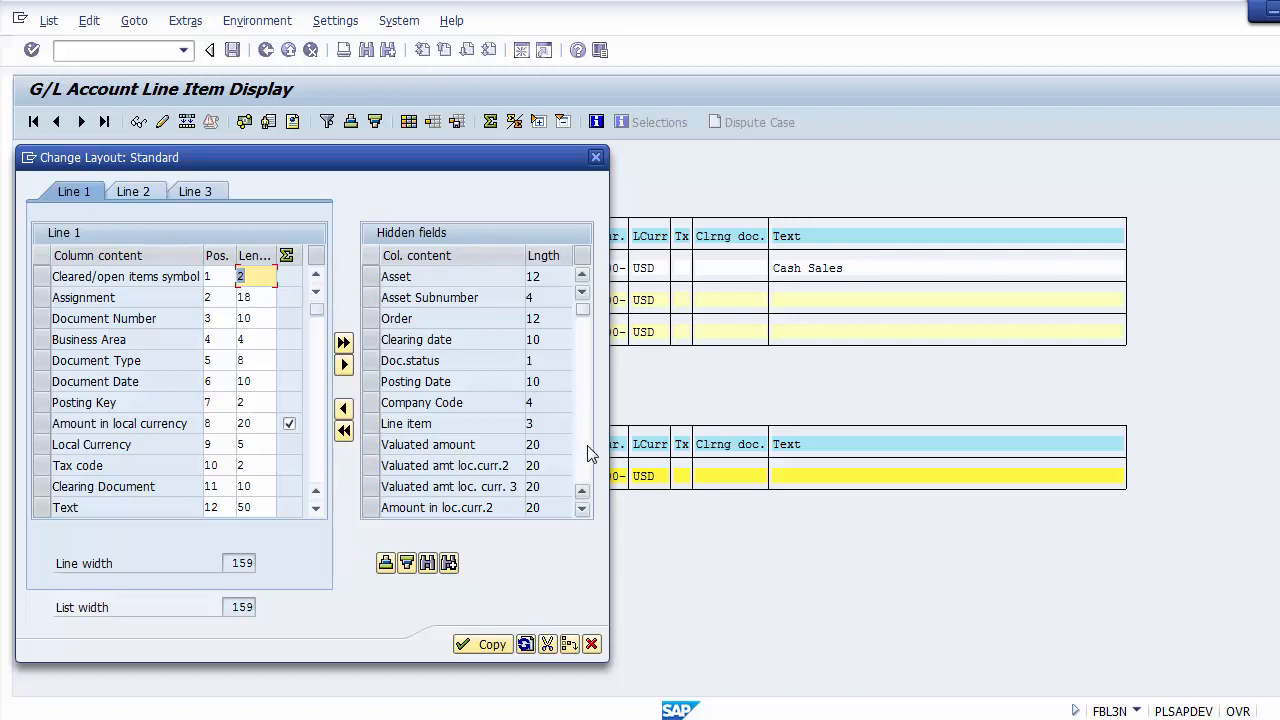
click(370, 384)
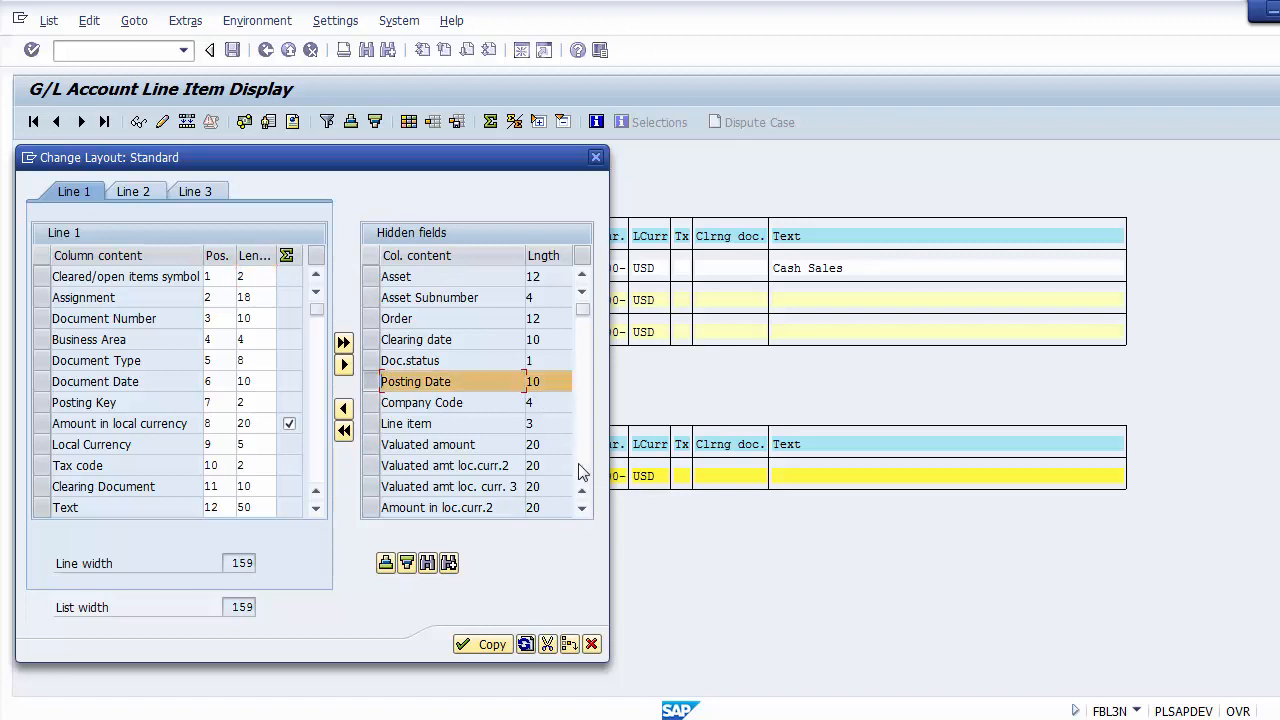
click(370, 423)
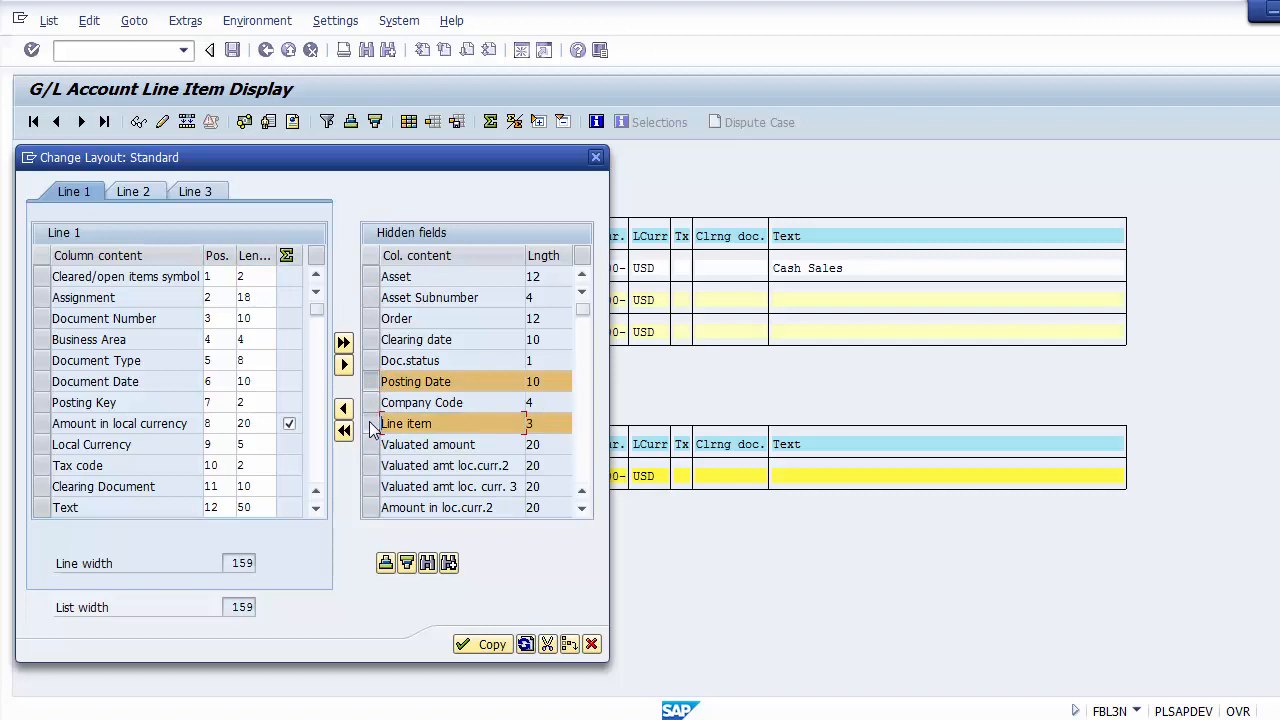
click(583, 475)
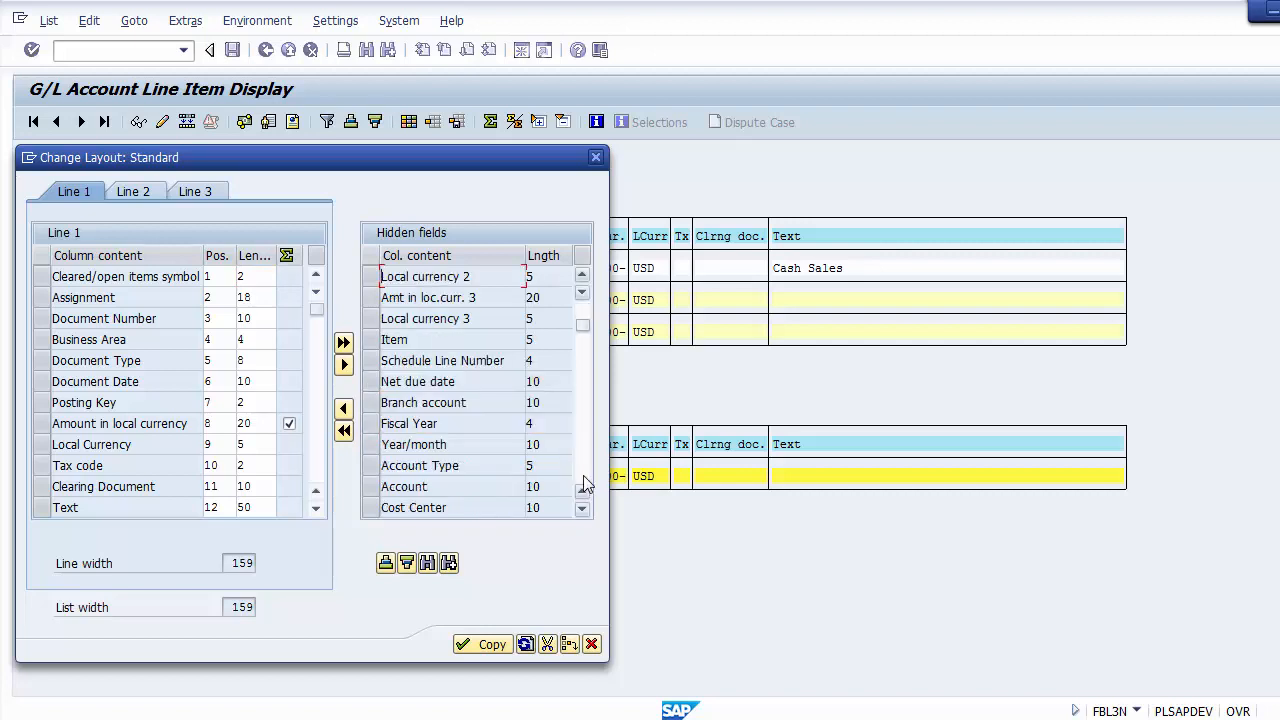
click(371, 423)
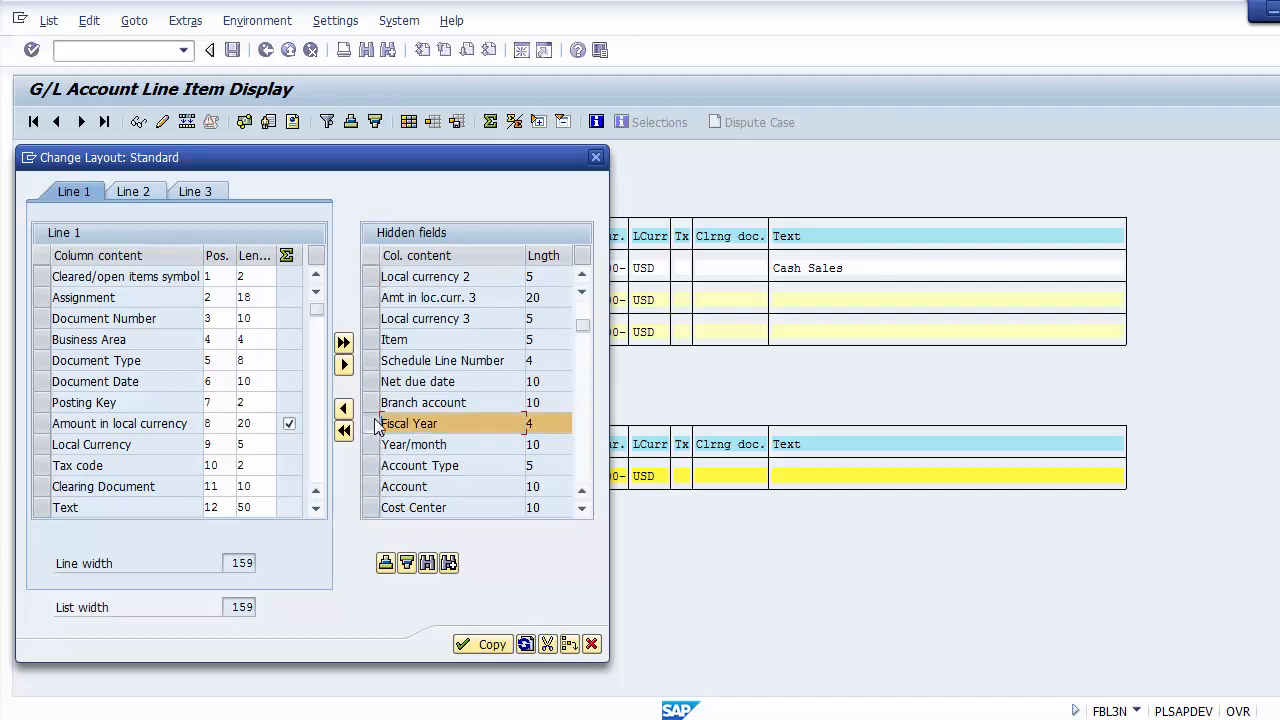
click(585, 470)
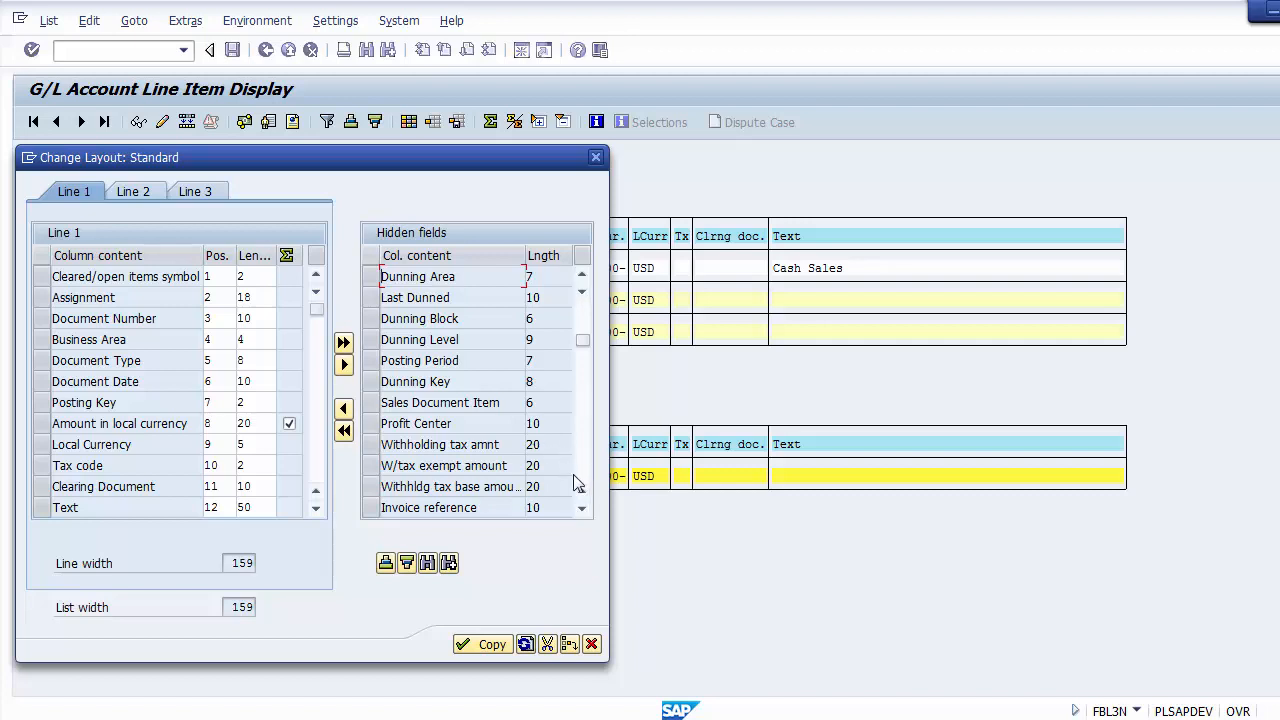
click(581, 479)
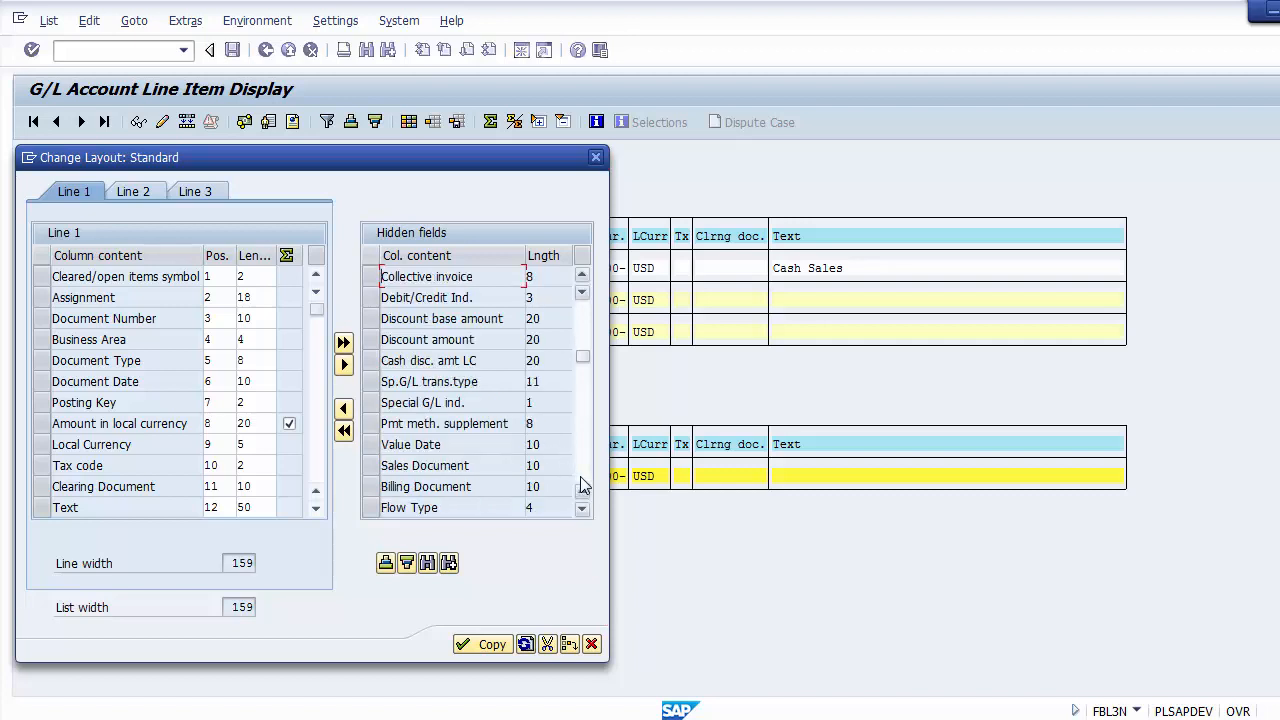
click(580, 476)
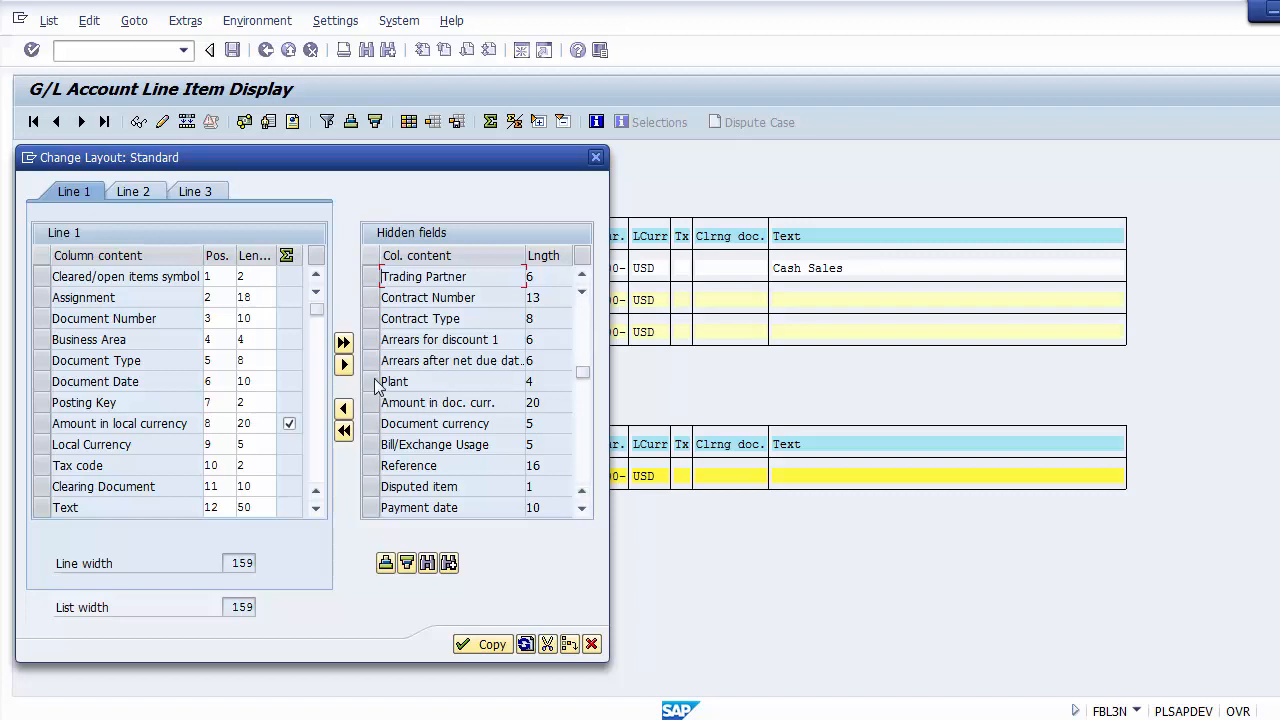
click(369, 465)
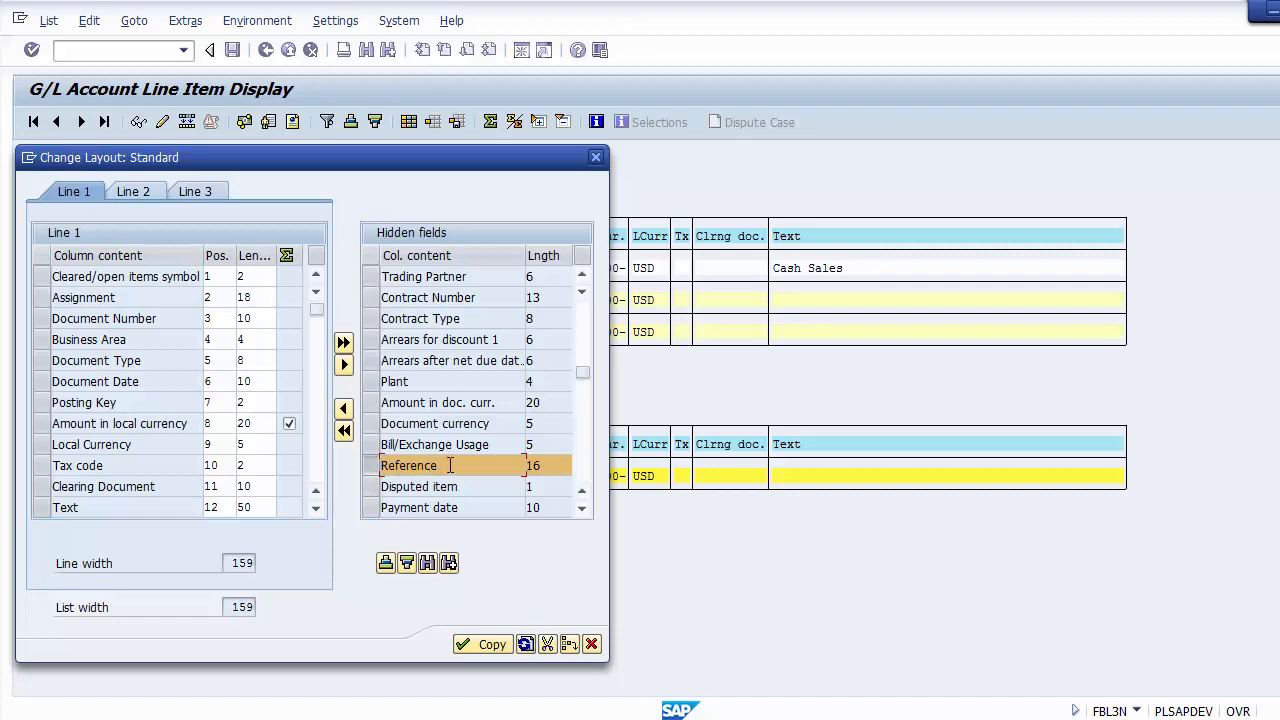
click(344, 410)
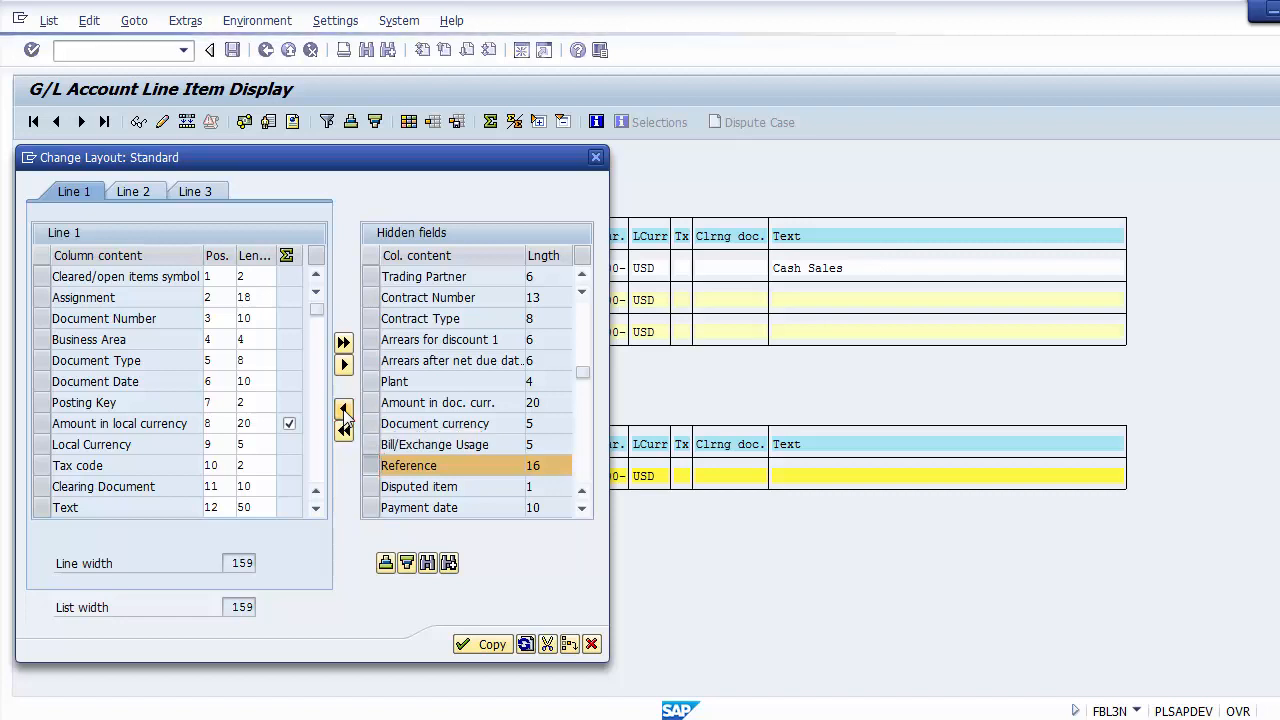
Step: Check the newly added columns at the end of the layout's column list and apply the layout
click(316, 466)
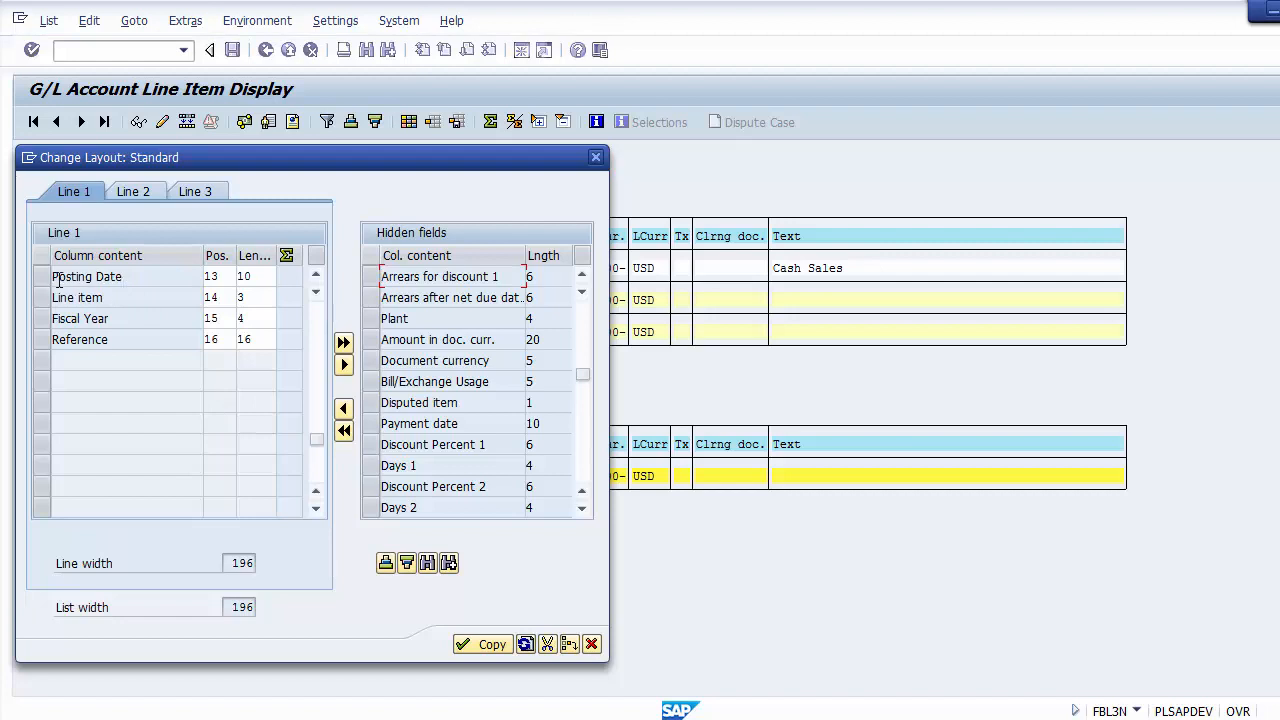
click(104, 339)
click(482, 645)
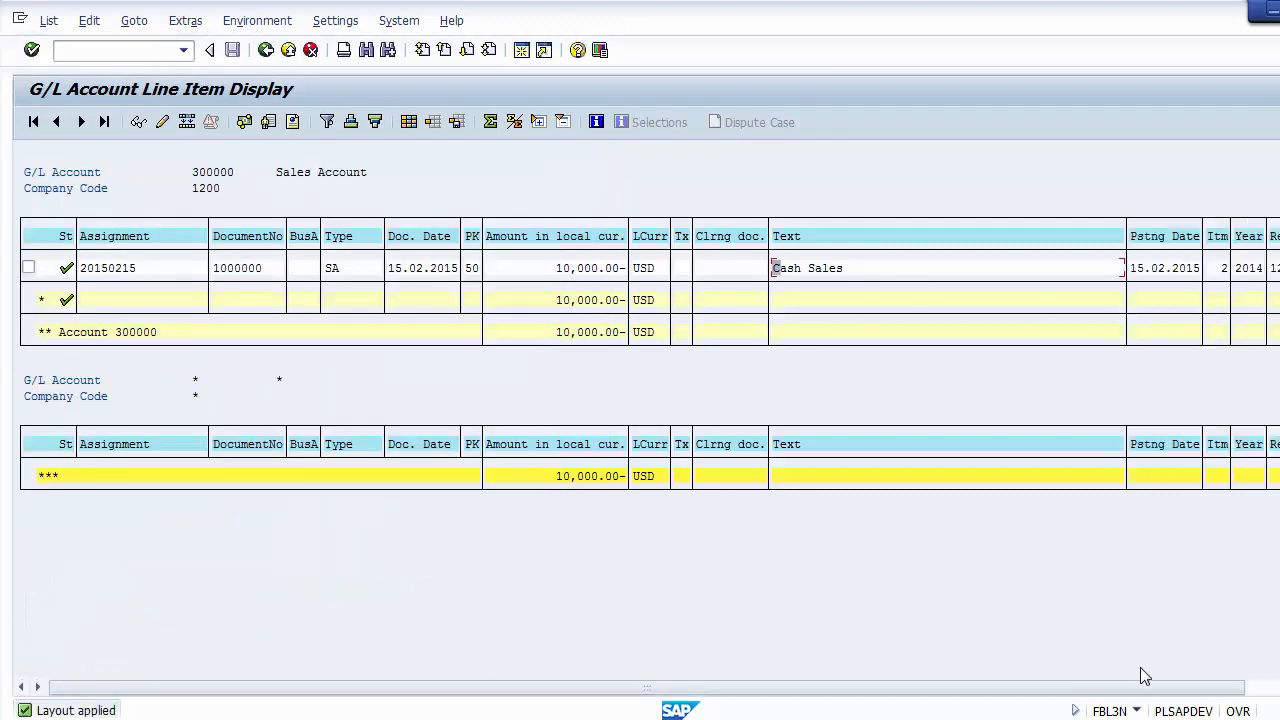
Step: Examine the posting date, item, year and reference columns of the Cash Sales line item
drag(1166, 686, 1220, 682)
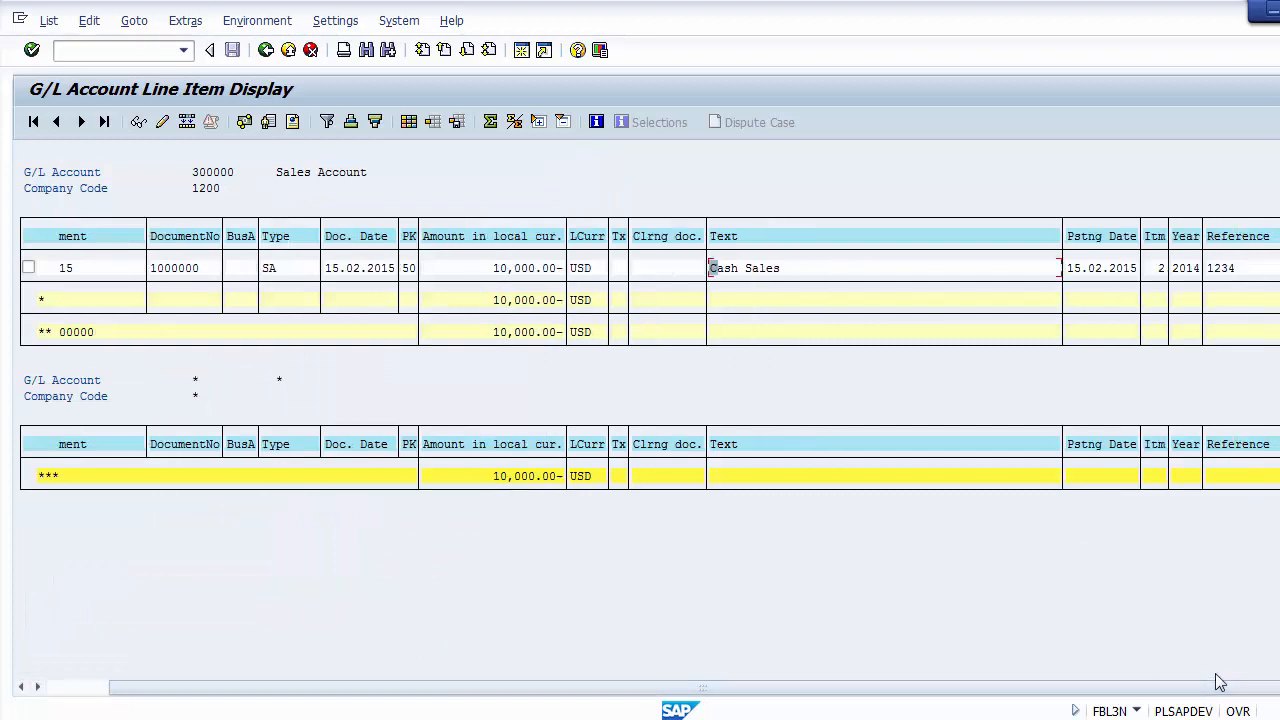
click(1098, 242)
click(1092, 268)
click(1208, 268)
click(1162, 270)
click(1128, 272)
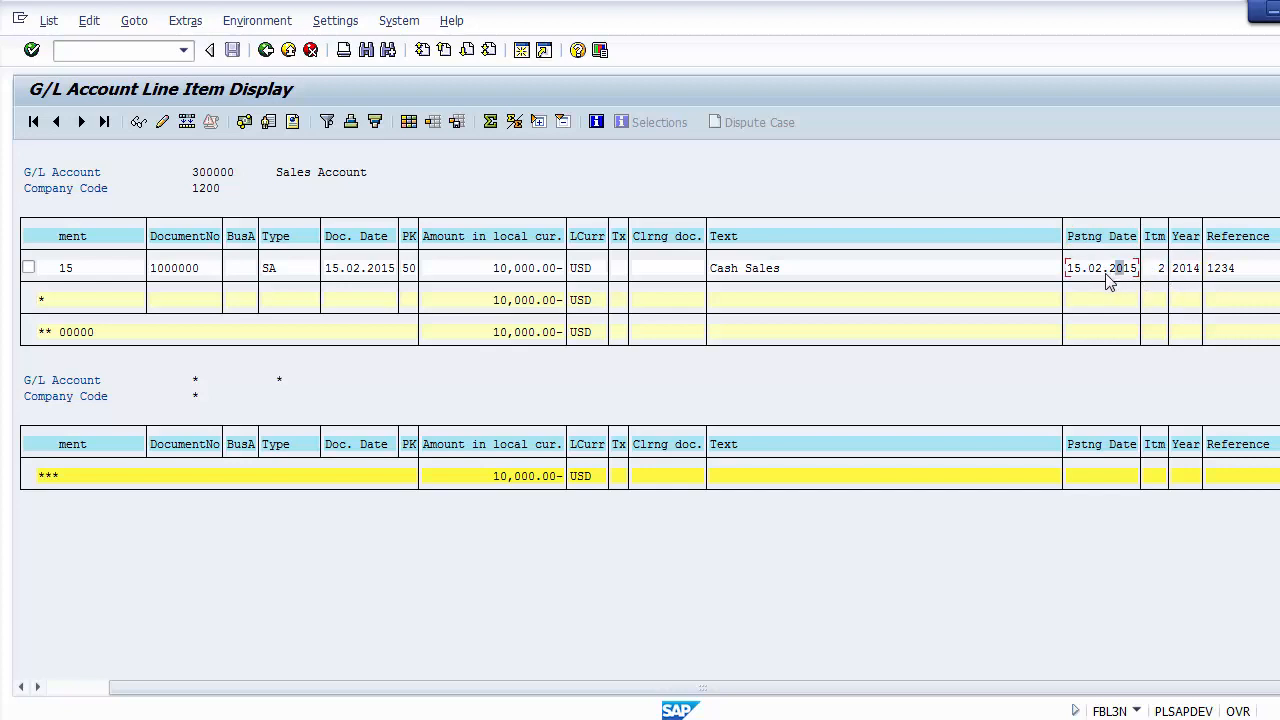
click(1094, 268)
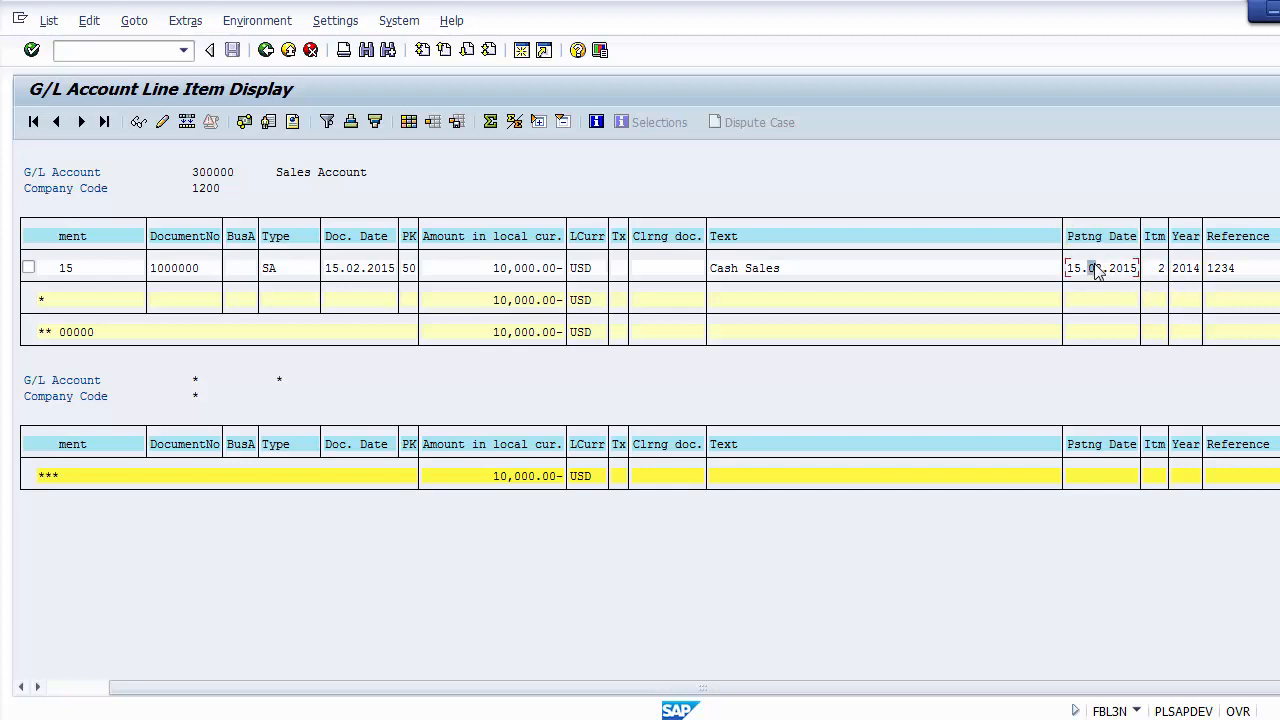
click(1188, 268)
click(1219, 270)
Step: Return to the selection screen and display the open line items of G/L account 100000 in company code 1000
click(266, 50)
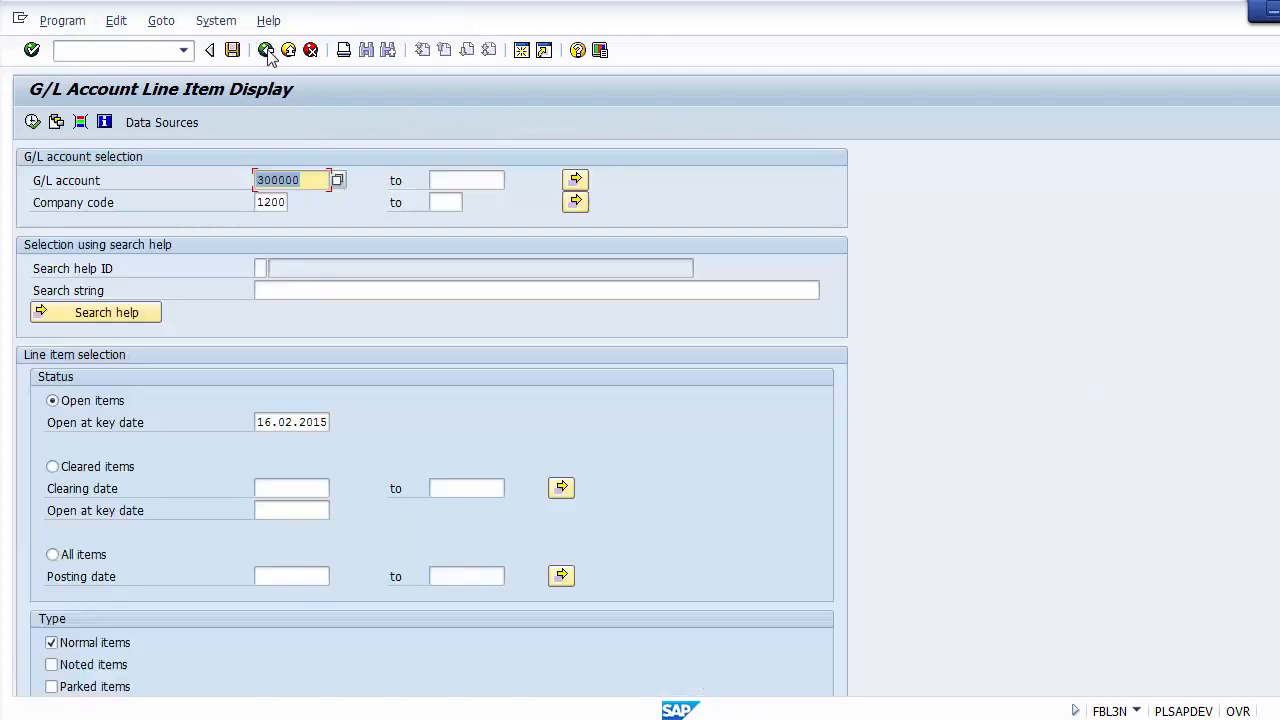
click(268, 202)
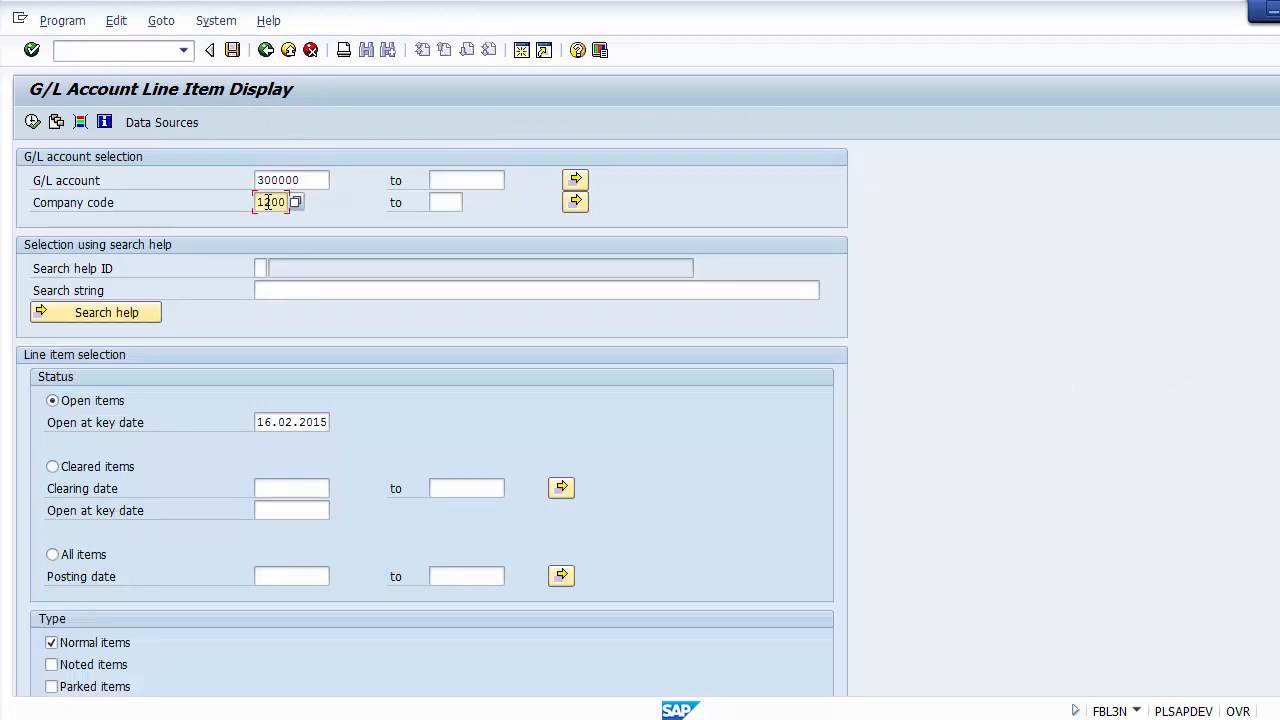
click(313, 180)
key(BackSpace)
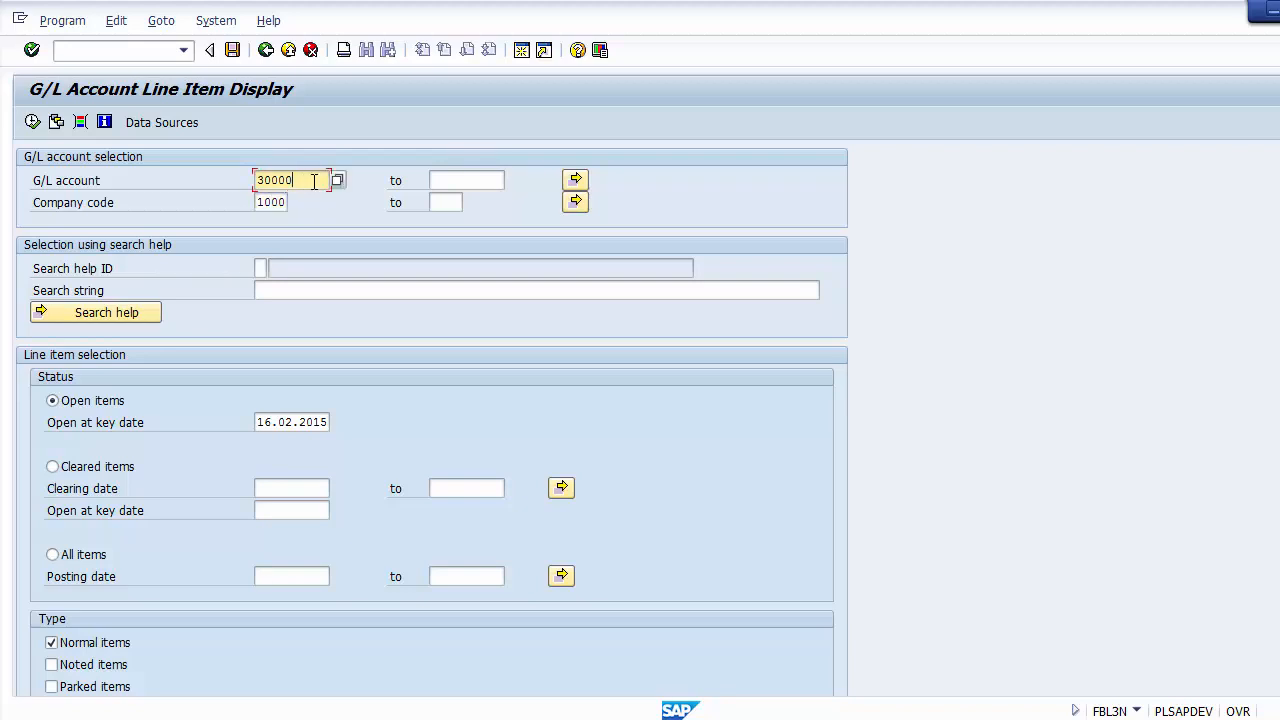
key(BackSpace)
key(BackSpace)
key(BackSpace)
key(BackSpace)
key(BackSpace)
mouse_move(258, 202)
mouse_down()
mouse_move(292, 203)
mouse_move(256, 181)
mouse_up()
click(305, 180)
click(267, 185)
click(32, 122)
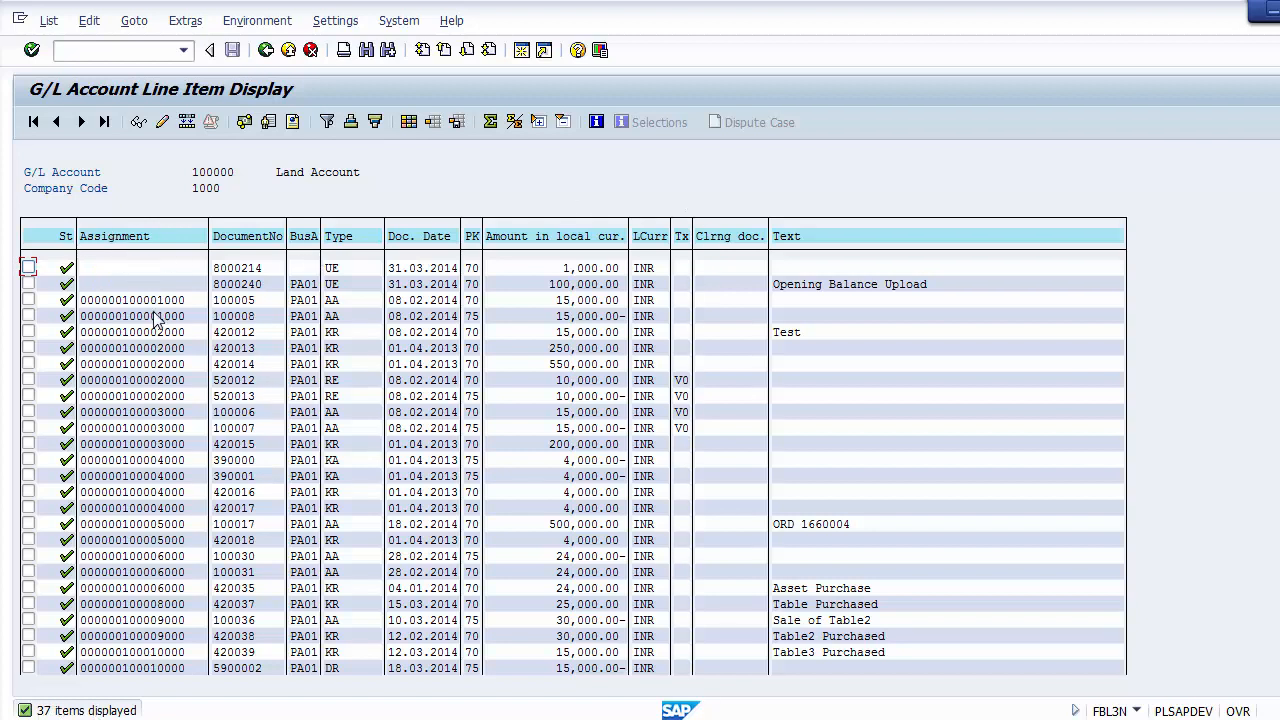
Step: Examine the Land Account line items' assignments, document numbers, business areas, document types, dates, amounts, tax codes and texts
click(125, 301)
click(237, 301)
click(238, 412)
click(304, 285)
click(304, 412)
click(335, 364)
click(337, 381)
click(404, 268)
click(574, 332)
click(581, 461)
click(681, 427)
click(797, 588)
click(798, 620)
Step: Add Posting Date, Fiscal Year and Profit Center to the Land Account list's layout, apply it, and review the added columns
click(410, 122)
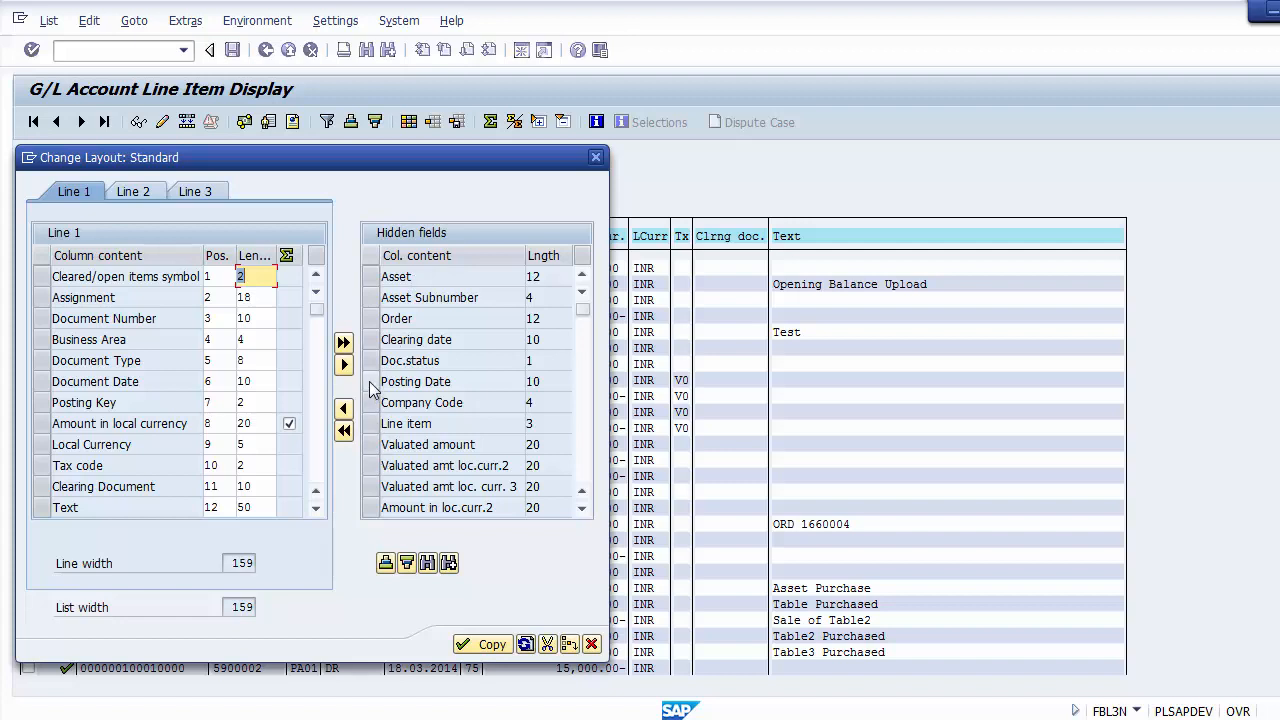
click(372, 381)
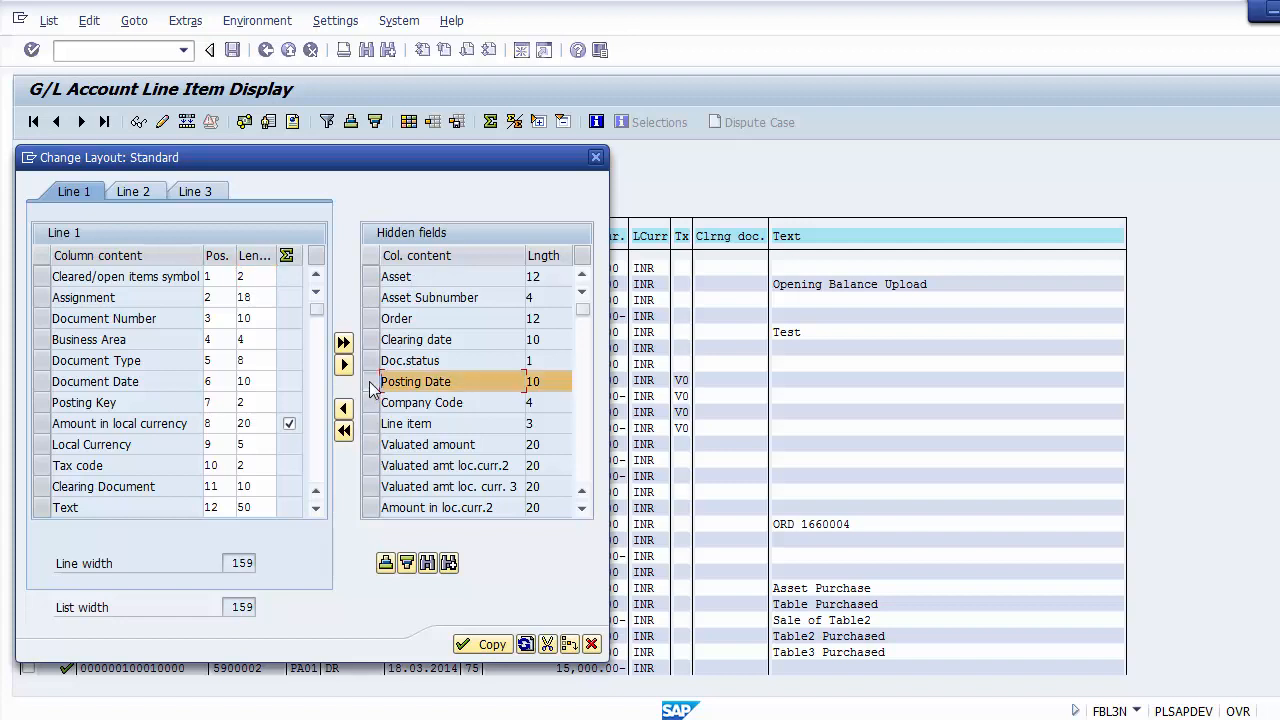
click(579, 474)
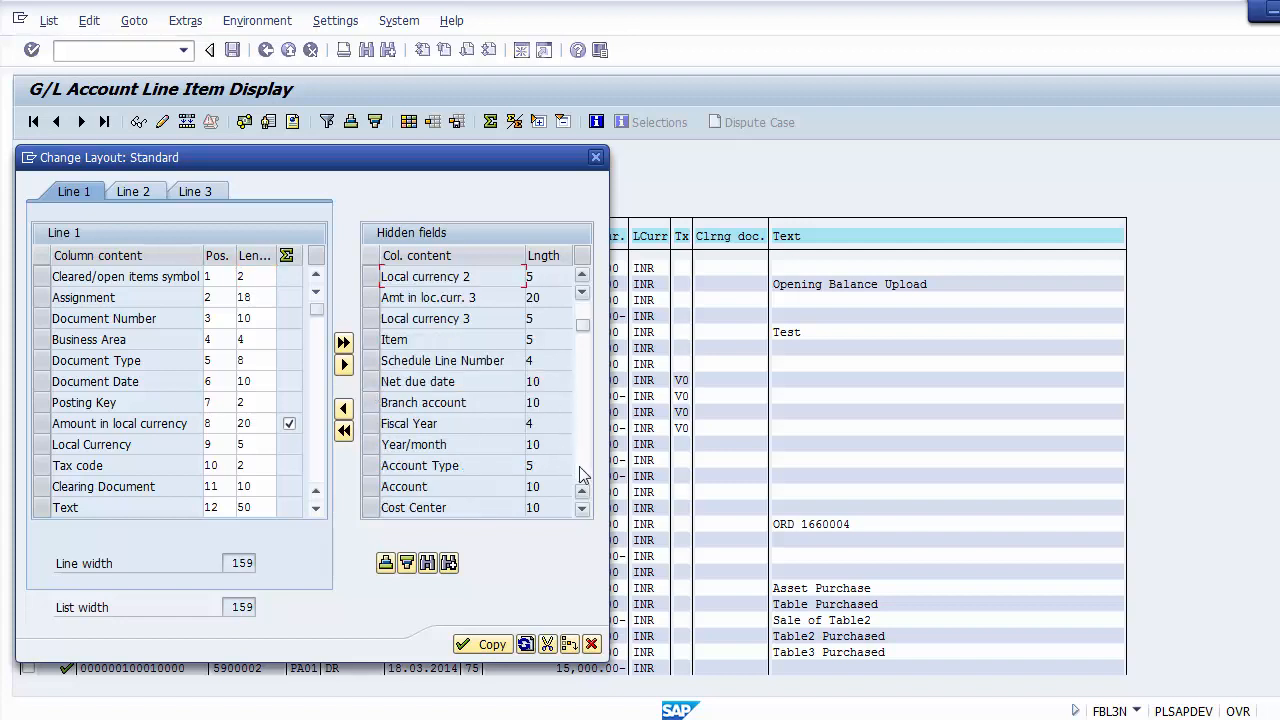
click(368, 426)
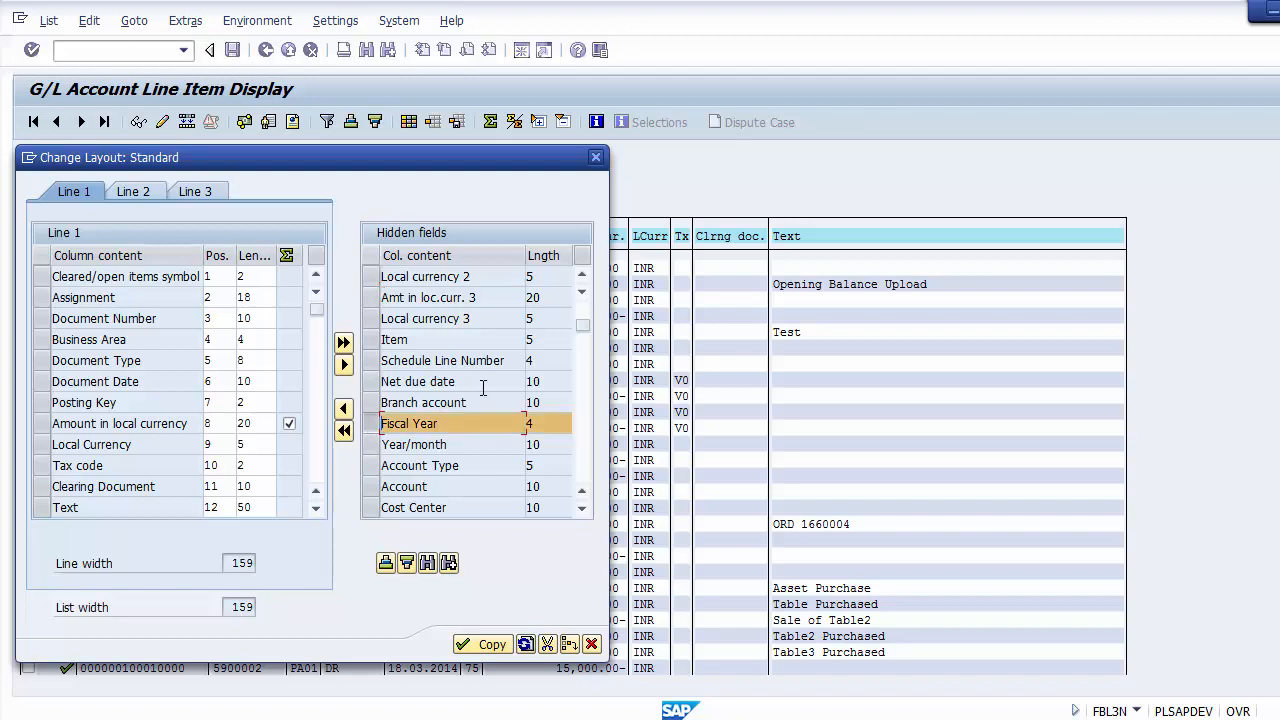
click(587, 471)
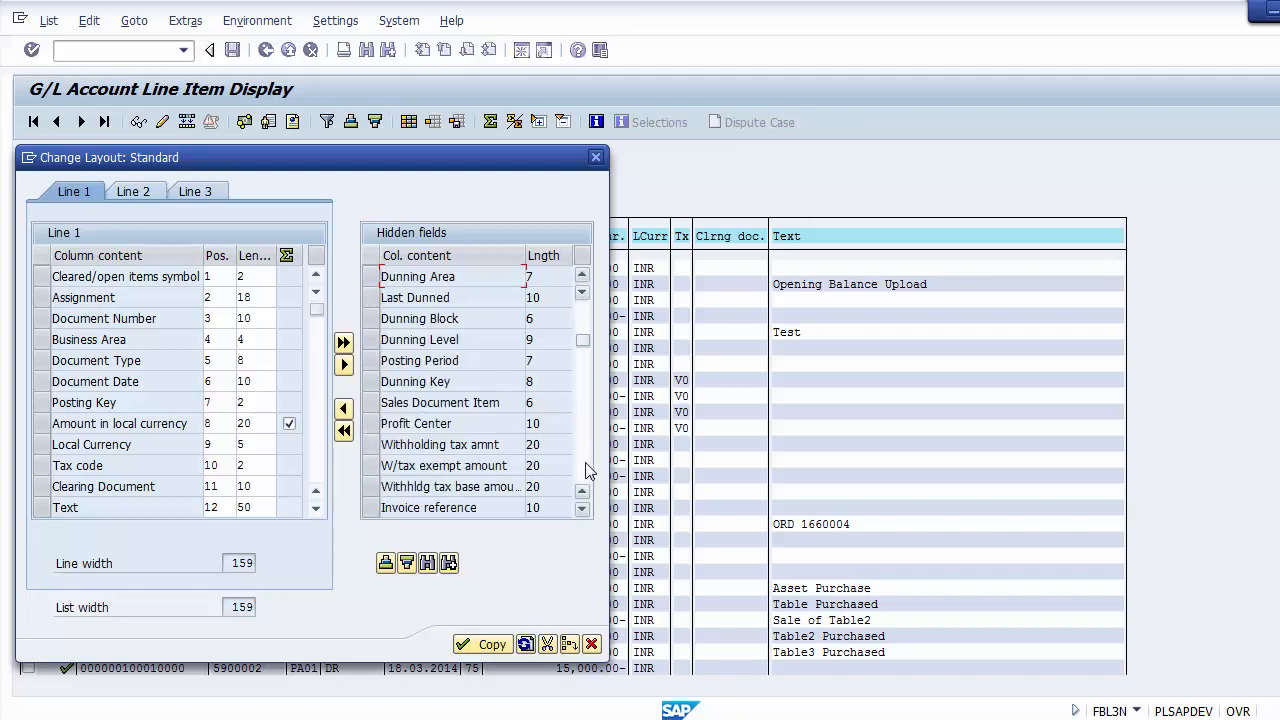
click(587, 471)
scroll(586, 318, up, 5)
click(368, 424)
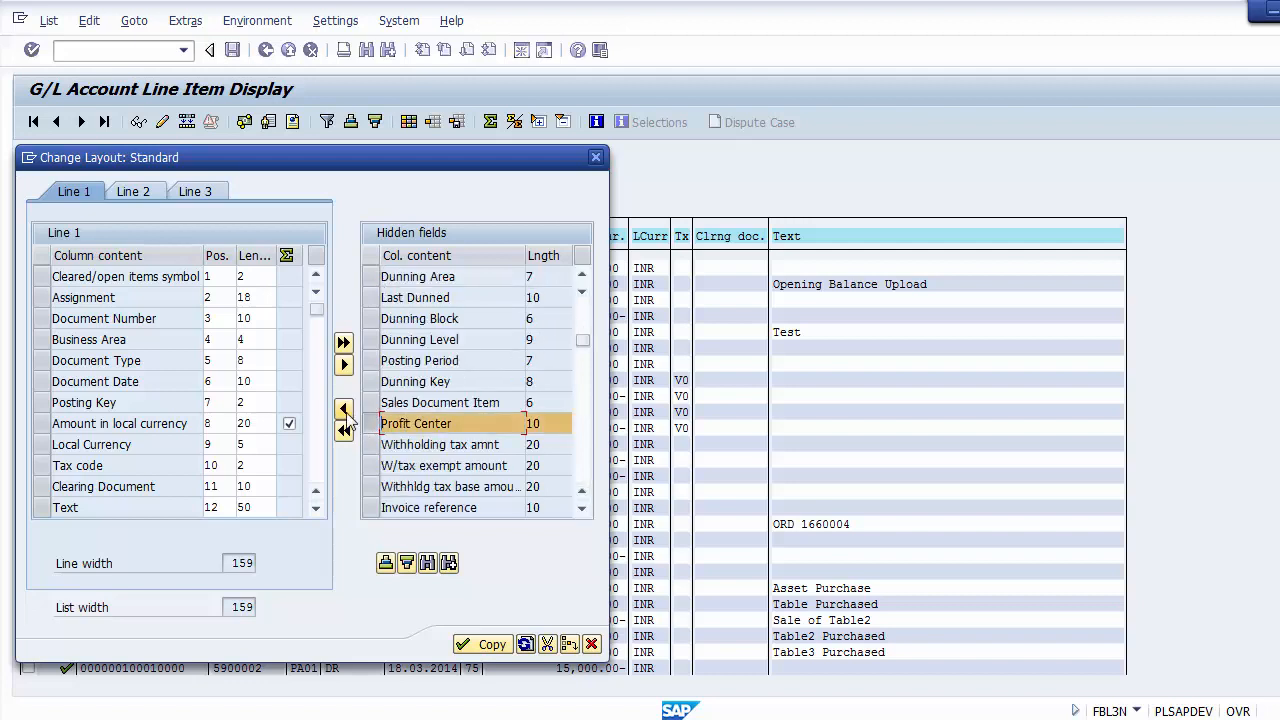
click(343, 408)
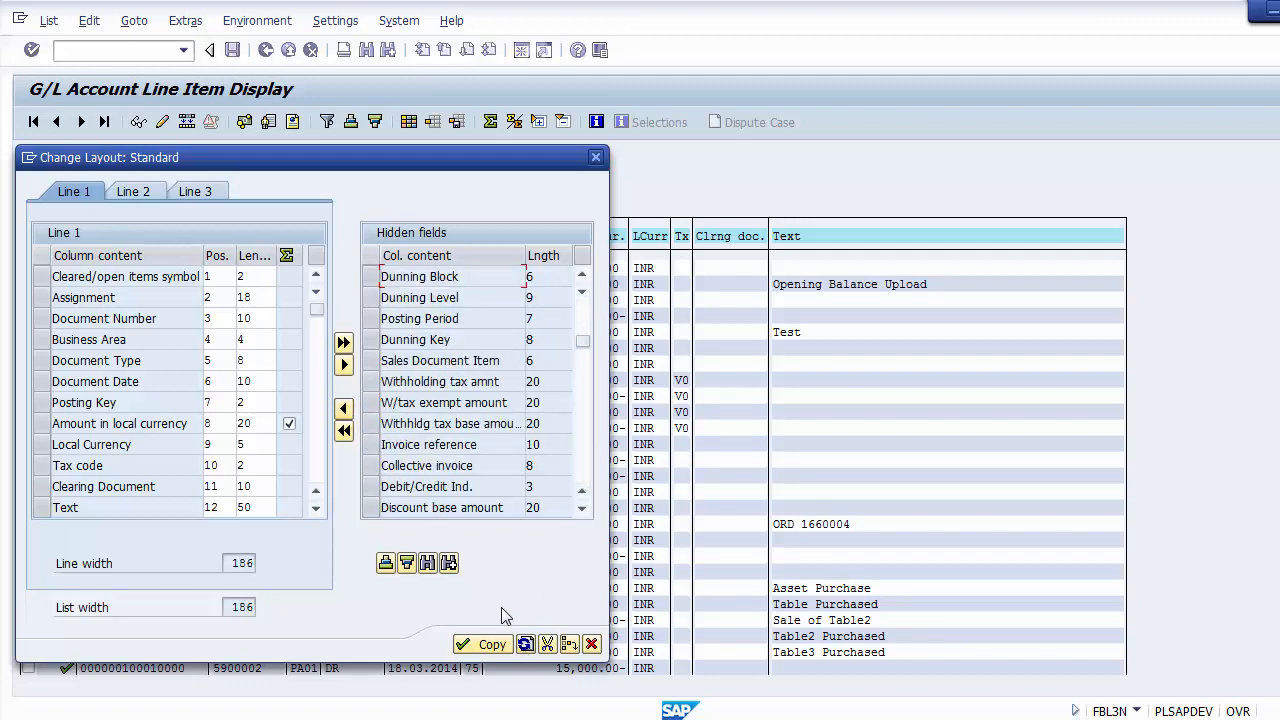
click(492, 644)
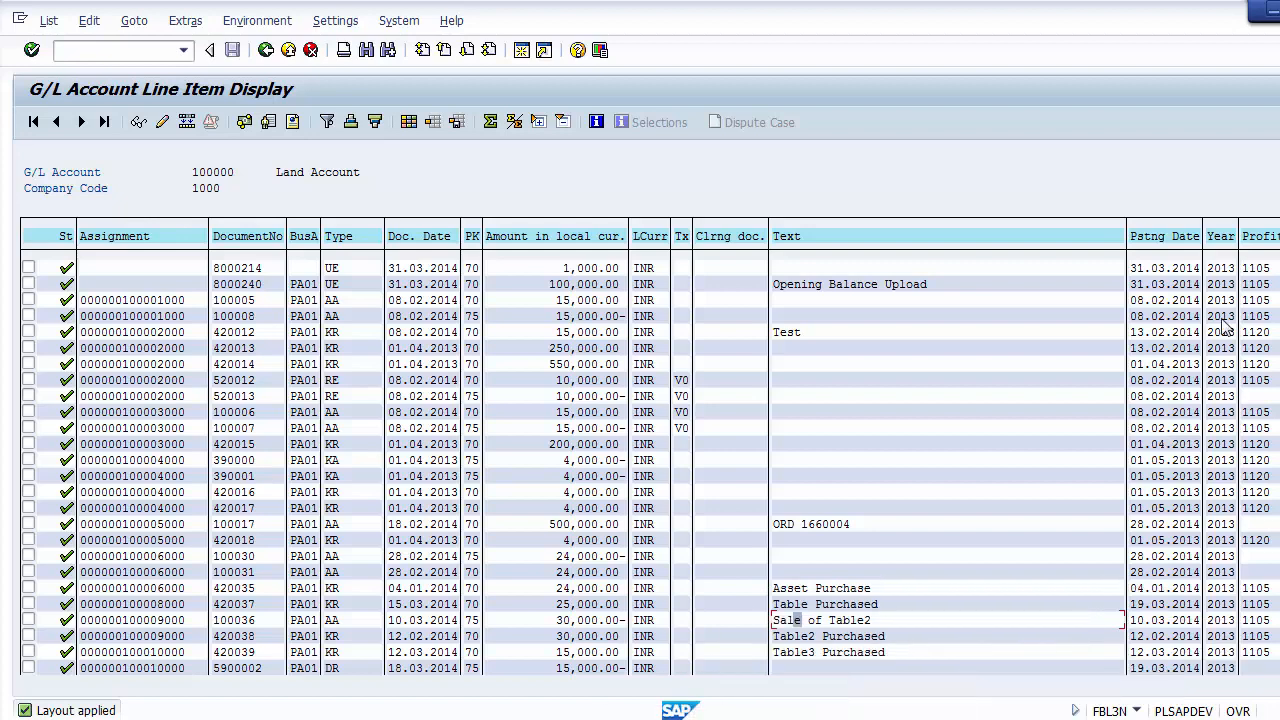
click(1230, 267)
key(Page_Down)
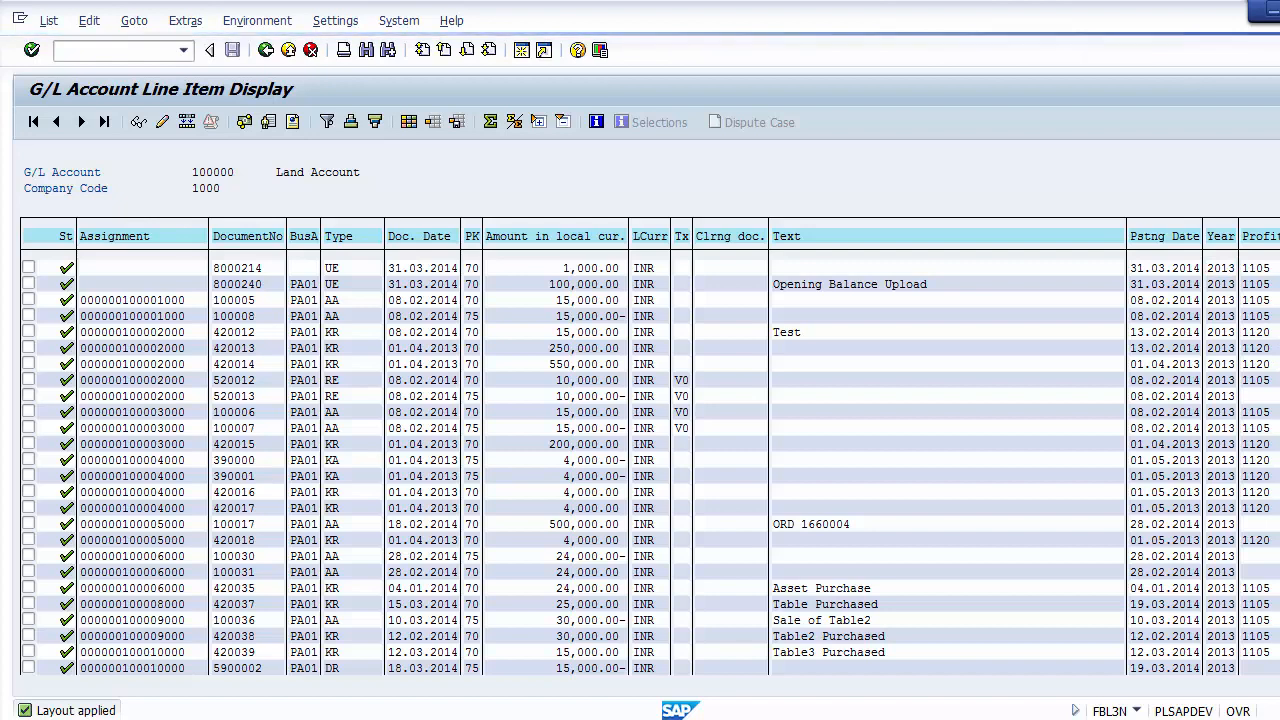
Step: Review the Profit Center values of the remaining Land Account line items, and exit the line item display to the SAP Easy Access screen
click(1222, 397)
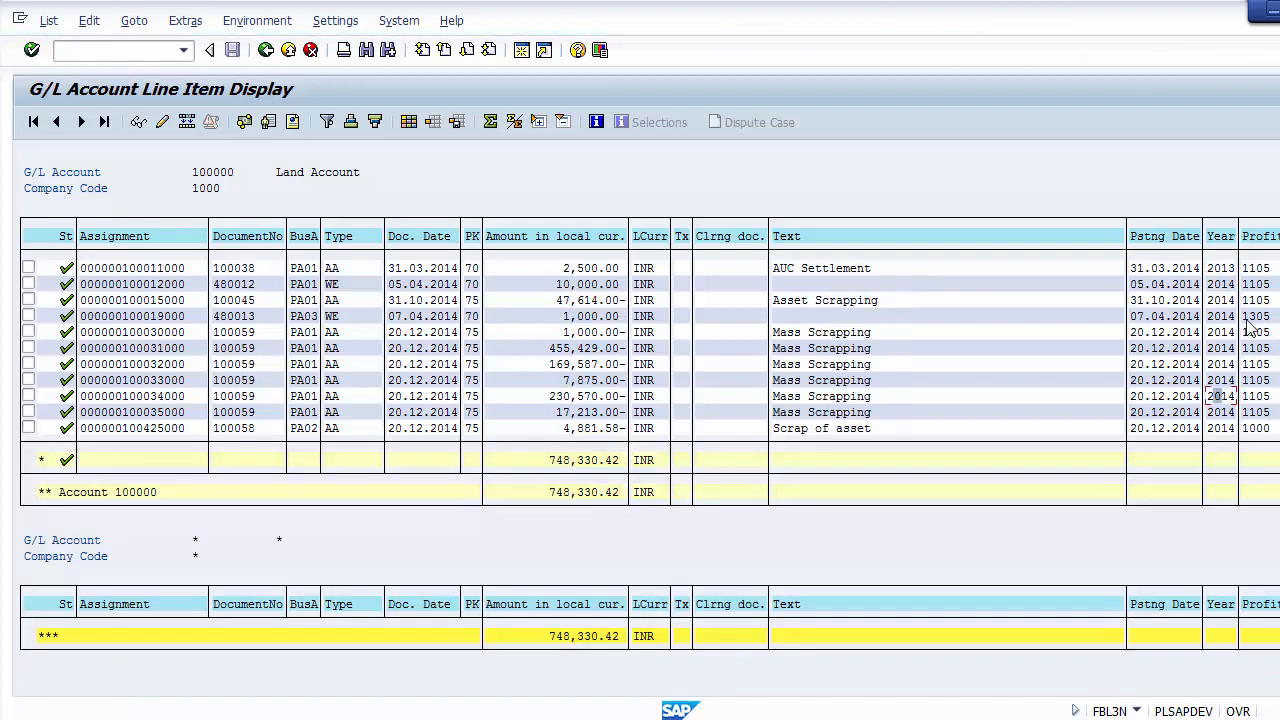
click(1257, 412)
click(266, 50)
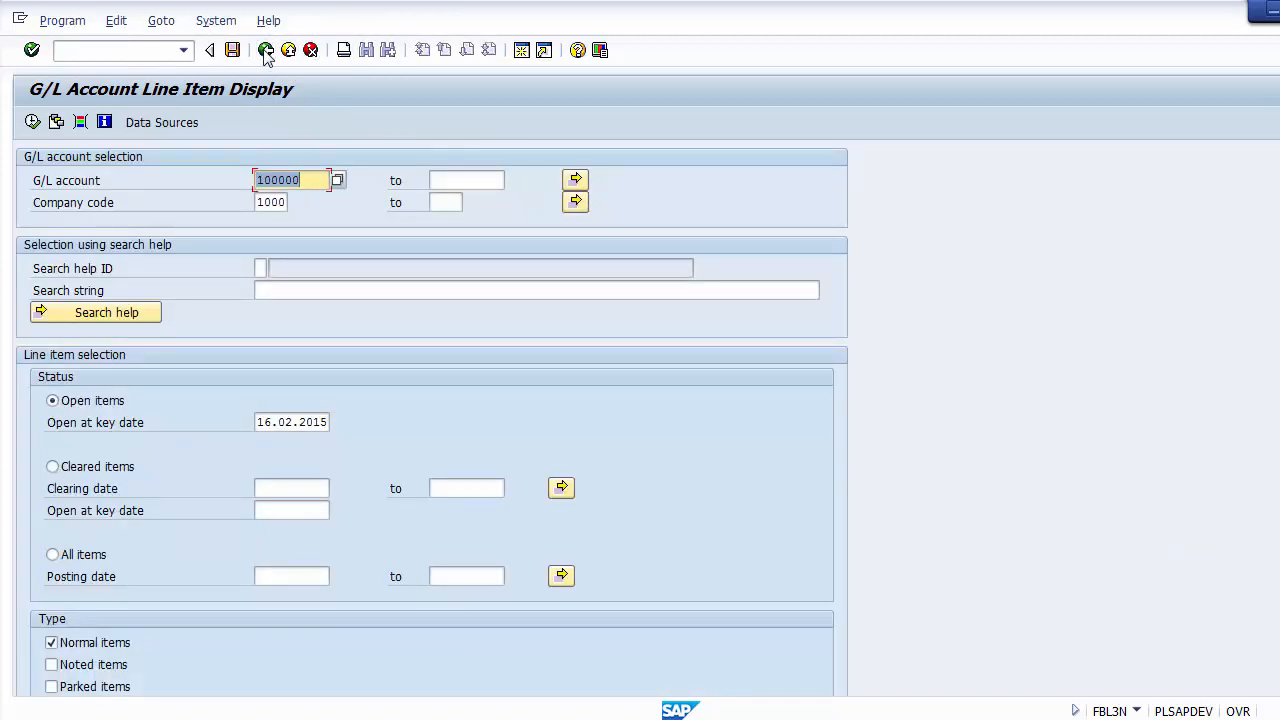
click(266, 50)
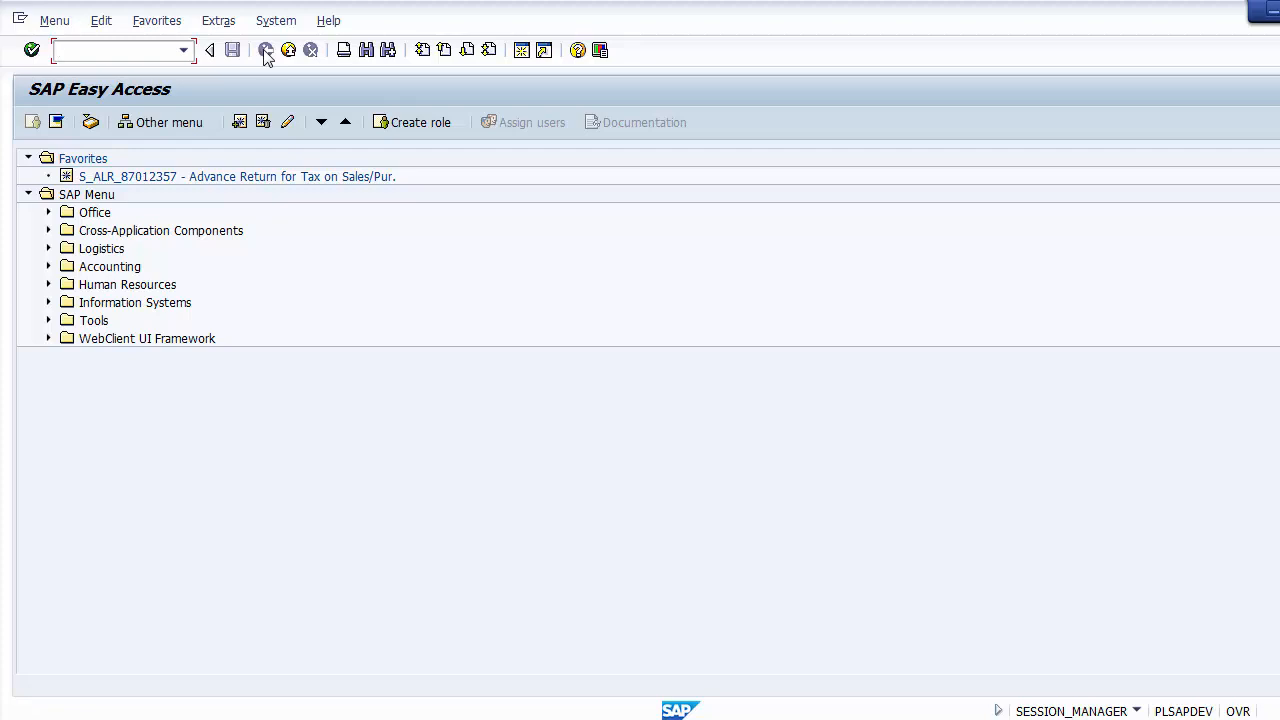
Step: Switch to the PowerPoint presentation and look up the alternative transaction code FAGLL03 on the GL Line Items Display slide
click(460, 718)
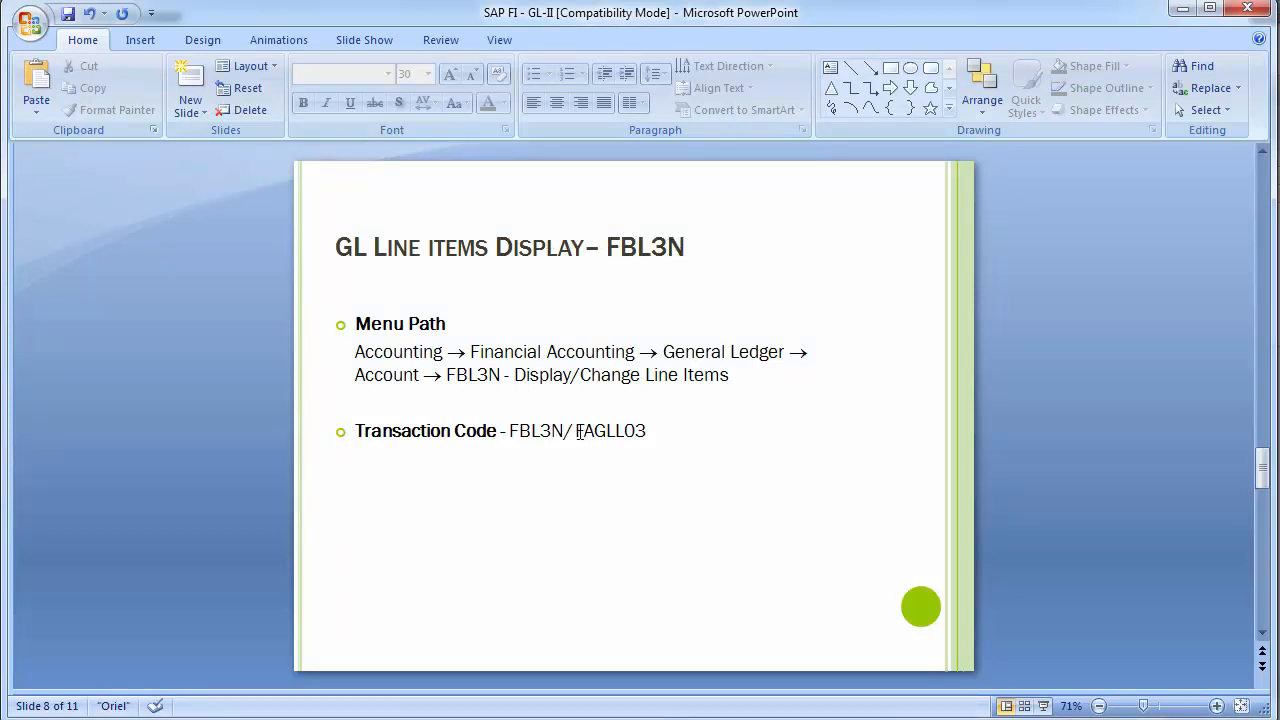
drag(577, 431, 651, 432)
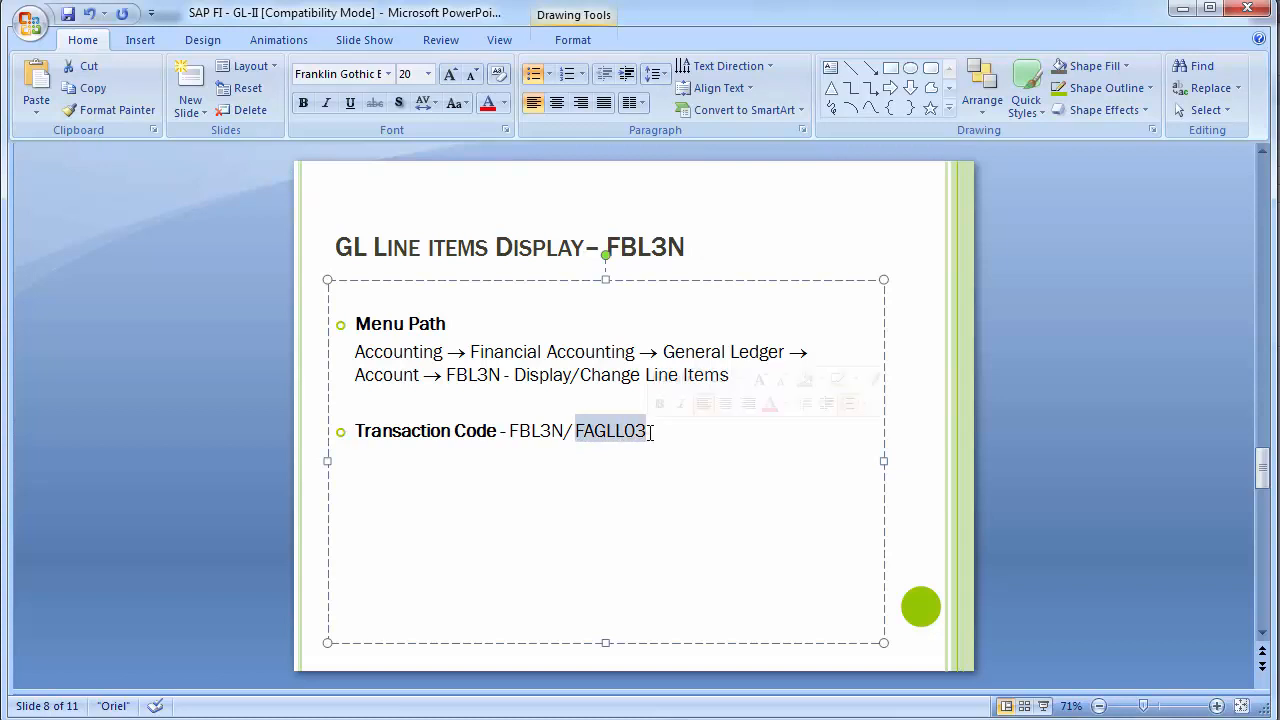
click(263, 388)
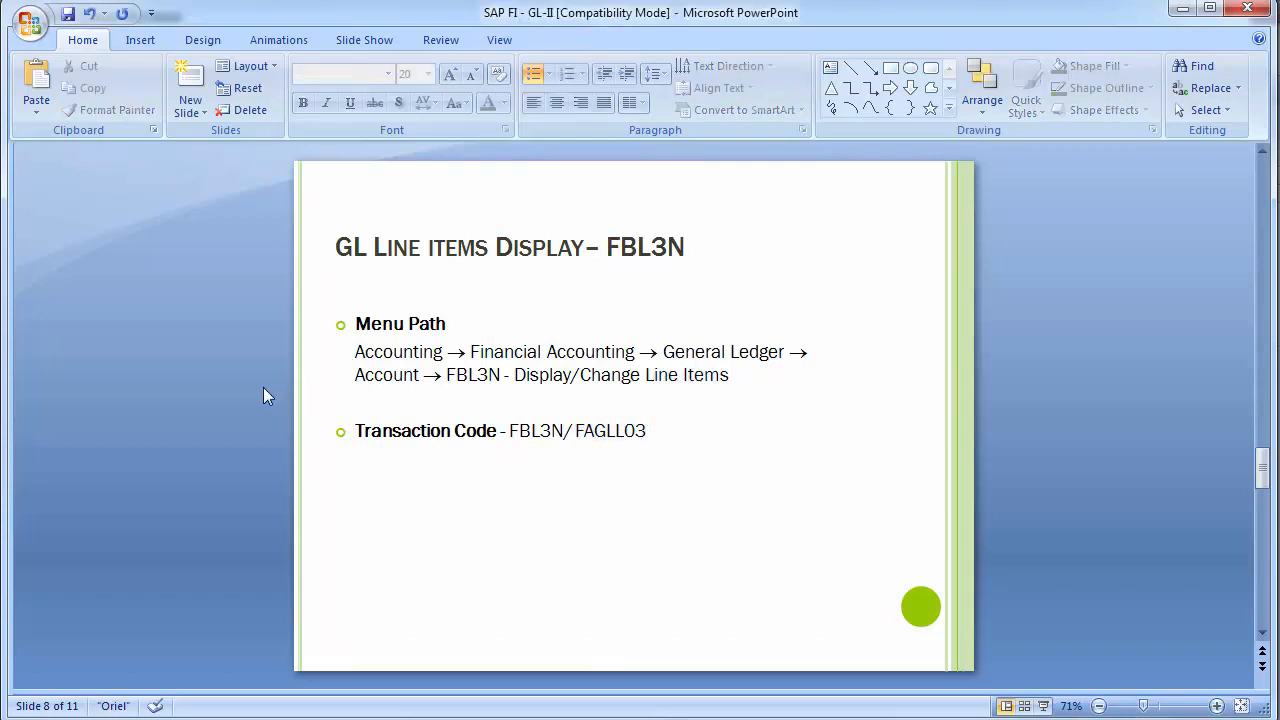
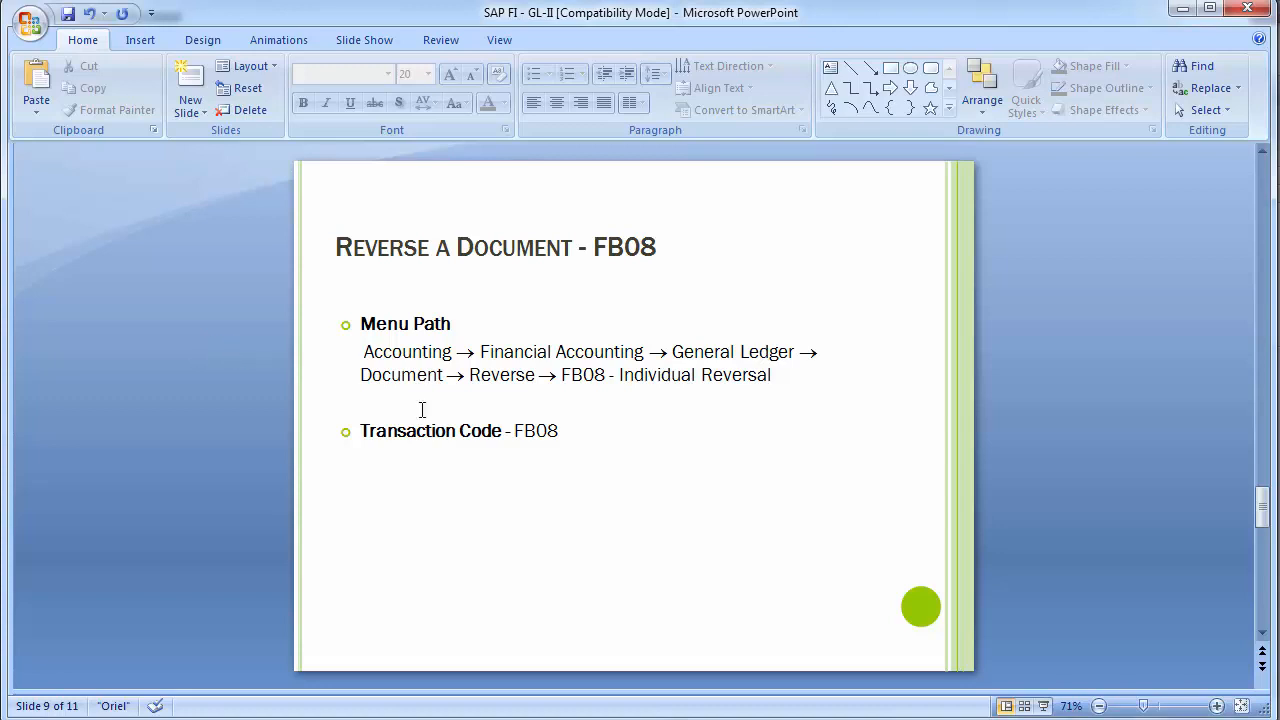
Step: Switch from PowerPoint to the SAP Easy Access screen and start transaction FB08 for reversing a document
mouse_move(540, 714)
click(610, 655)
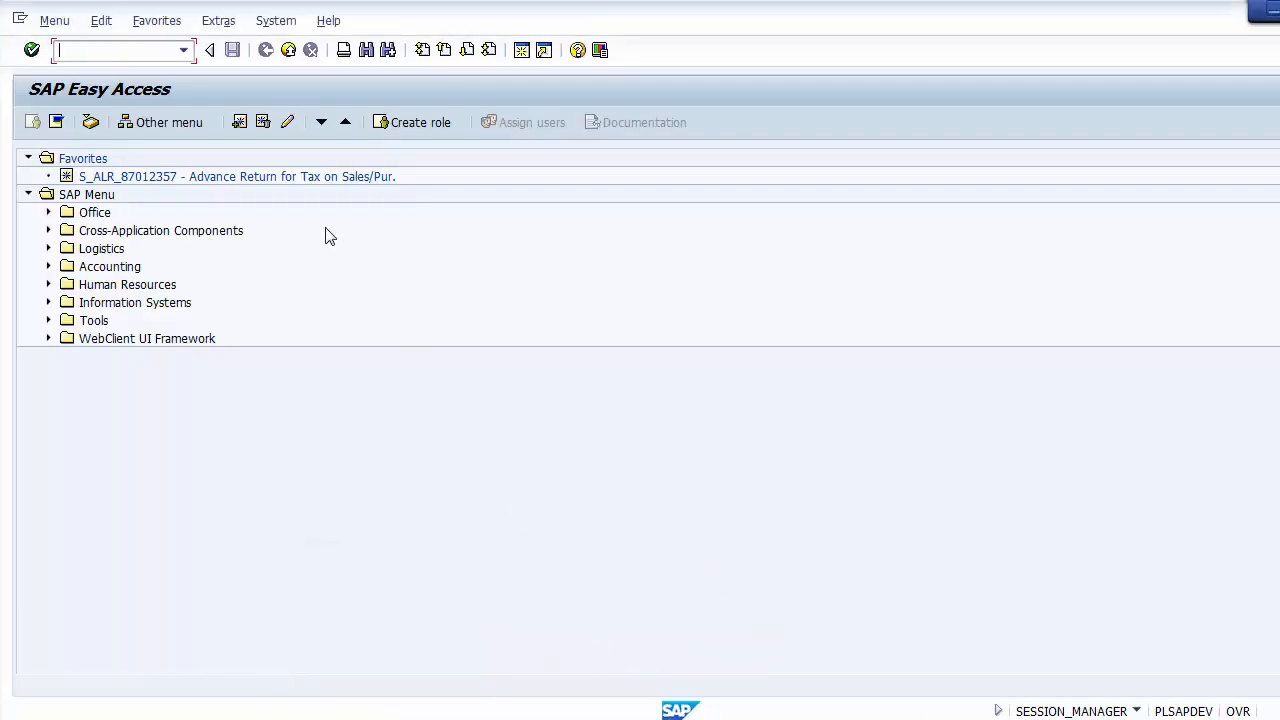
text(FB08)
key(Return)
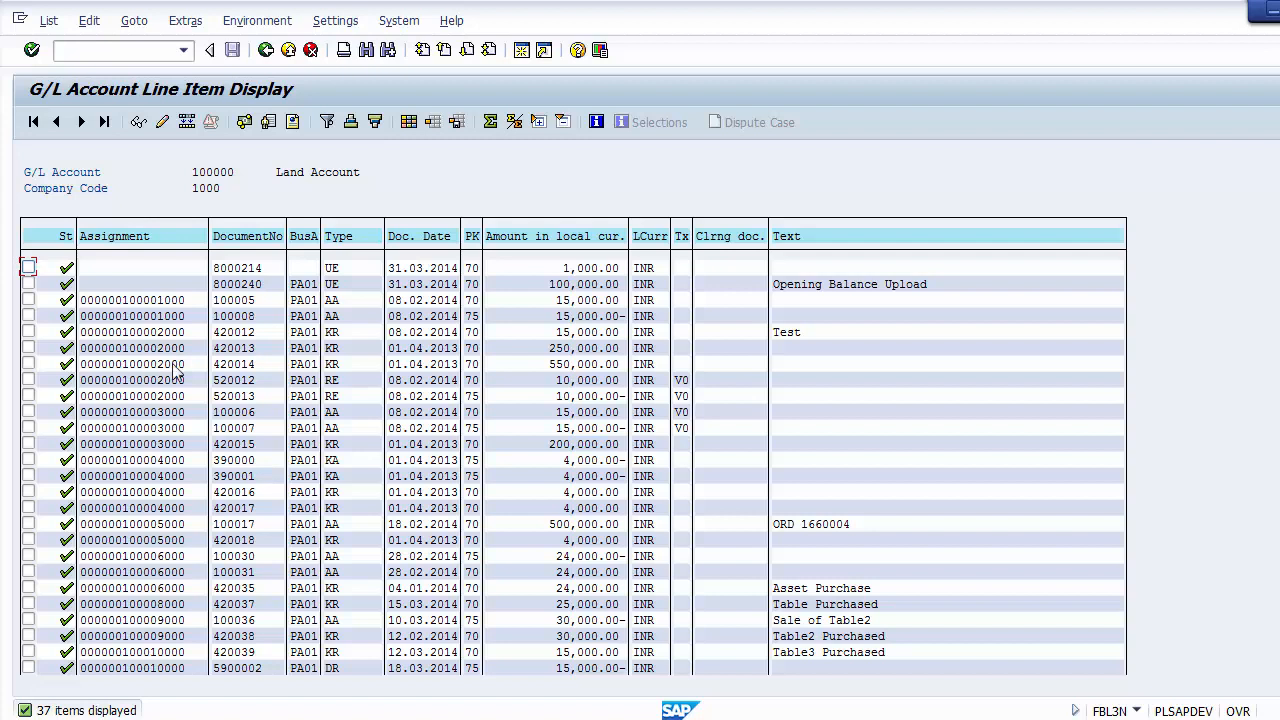
Step: Copy document number 100030 from the Land Account line items and paste it as the document number for reversal
click(220, 558)
key(ctrl+y)
drag(212, 552, 260, 558)
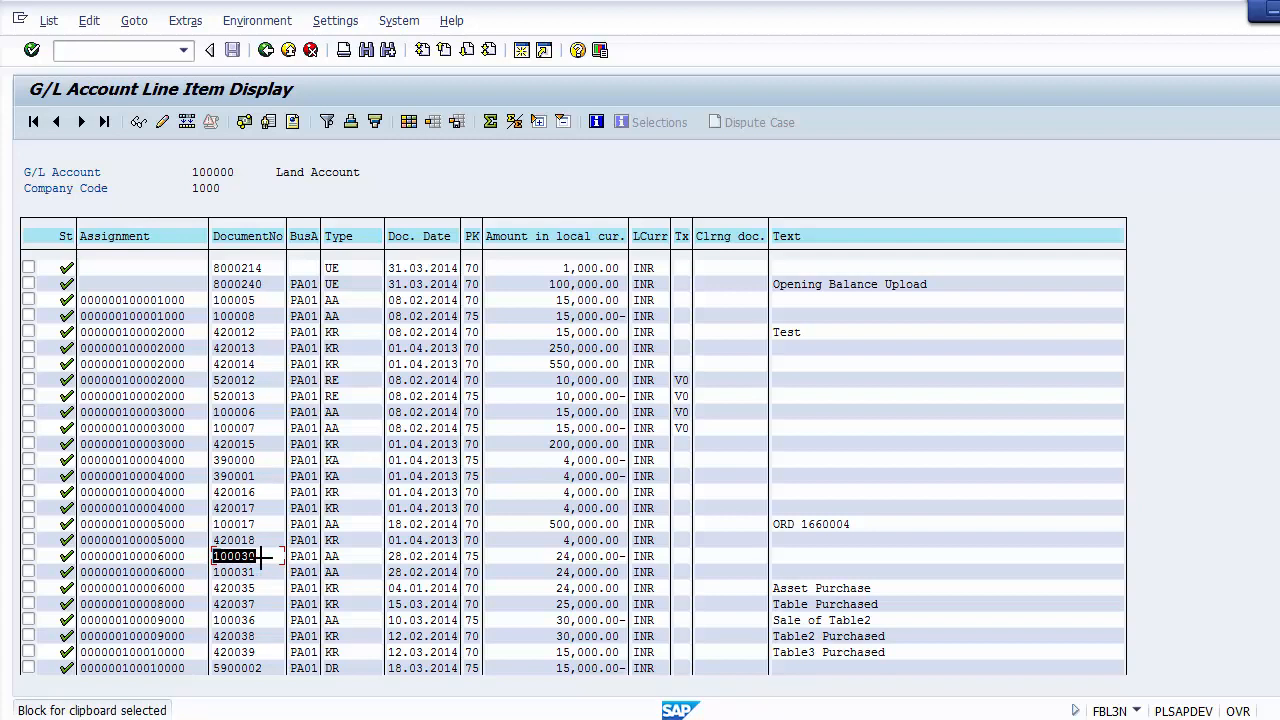
key(ctrl+c)
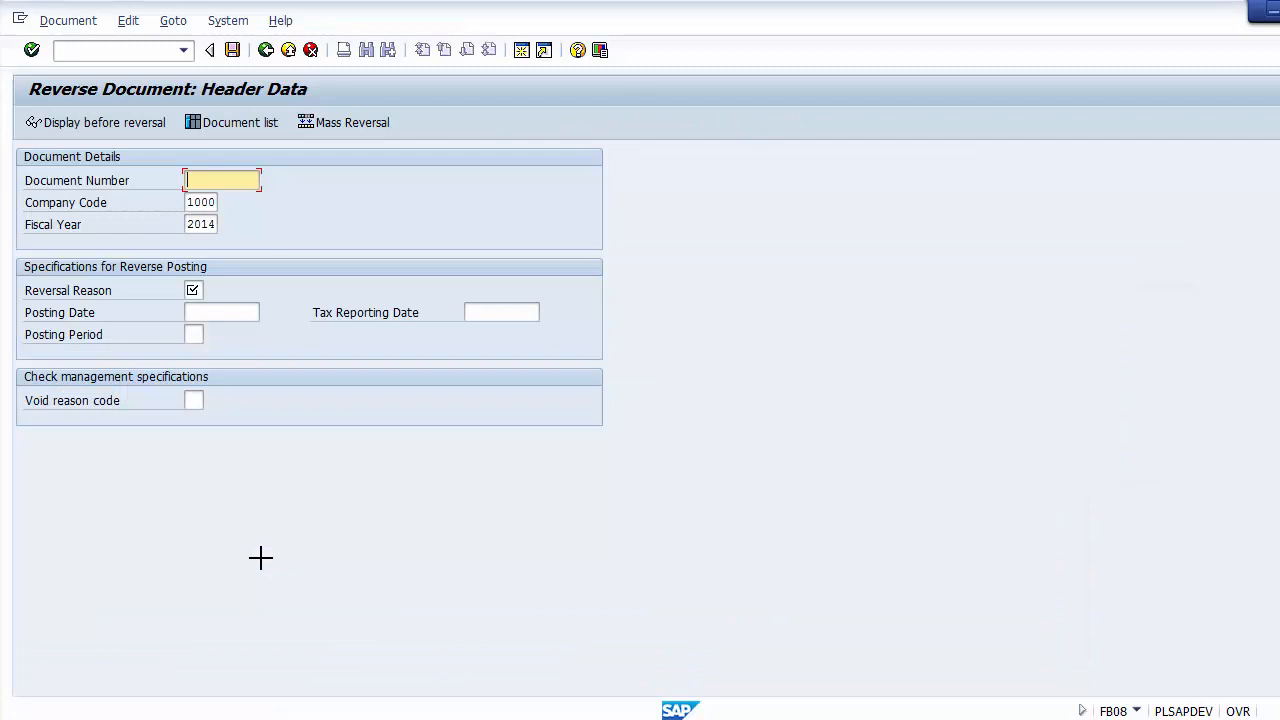
key(ctrl+v)
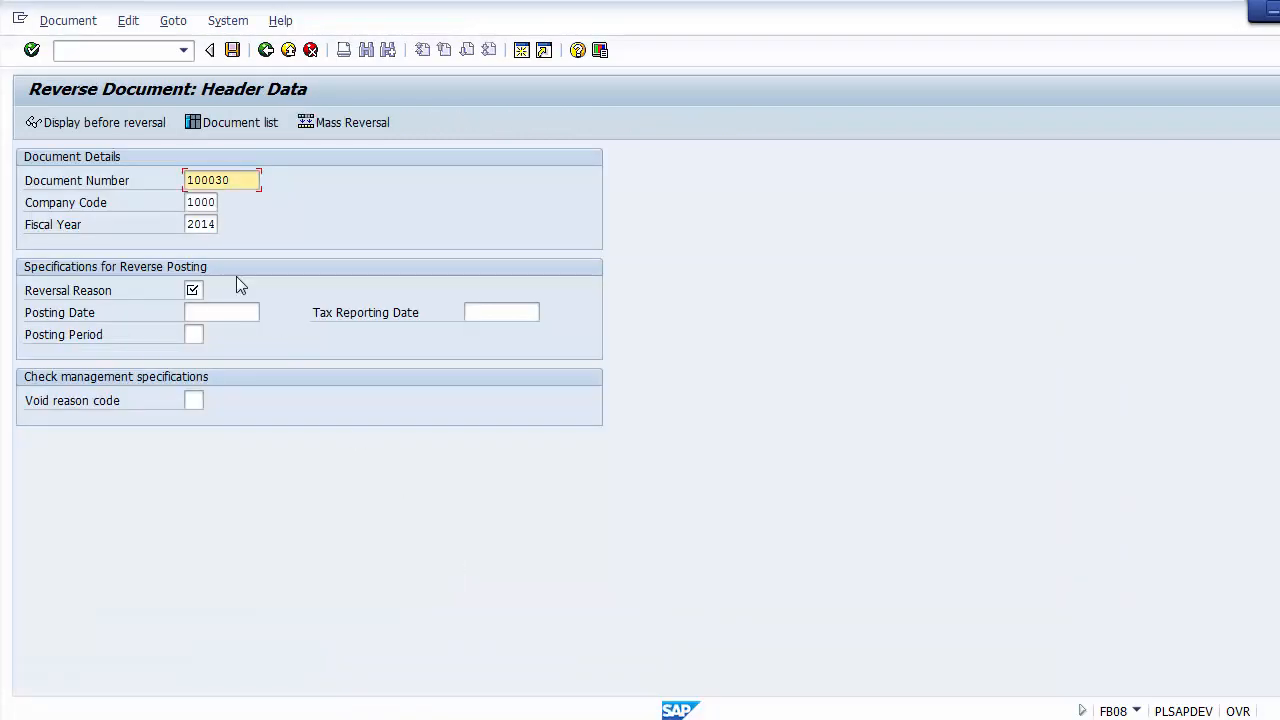
Step: Set the reversal document's fiscal year to 2013, and check the document number, company code and fiscal year
key(Tab)
key(Tab)
key(BackSpace)
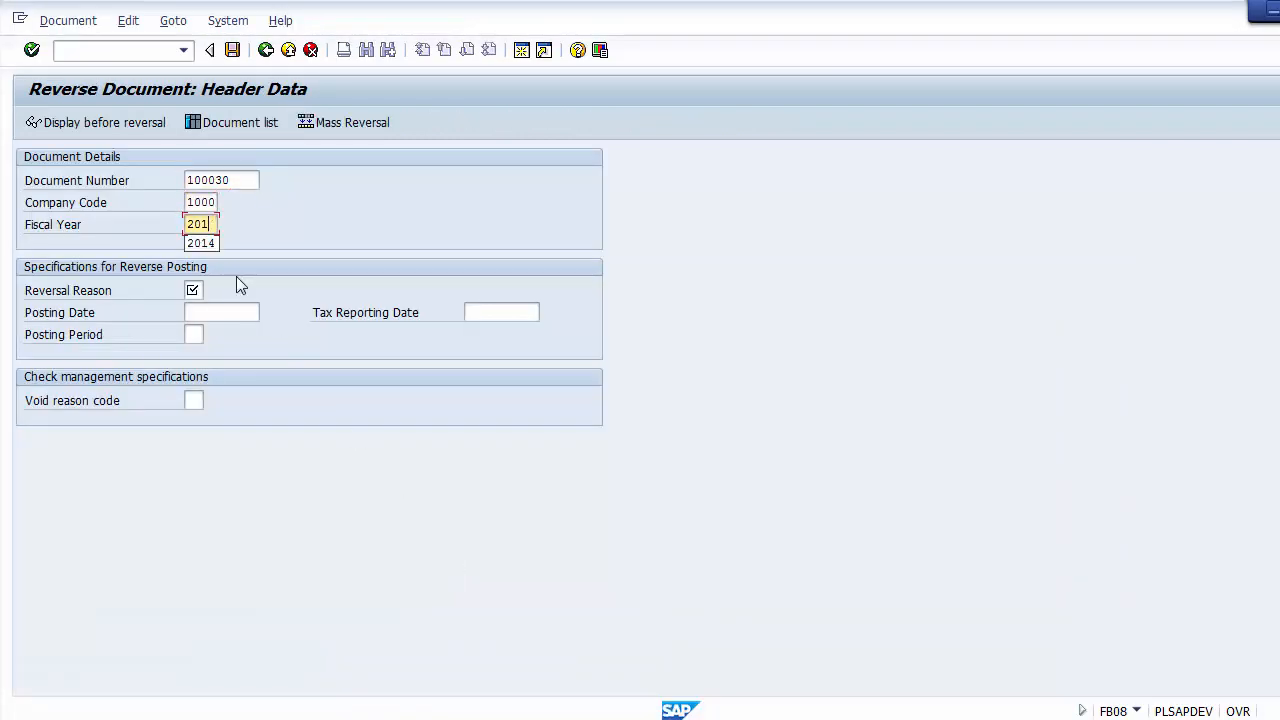
text(3)
drag(249, 180, 181, 181)
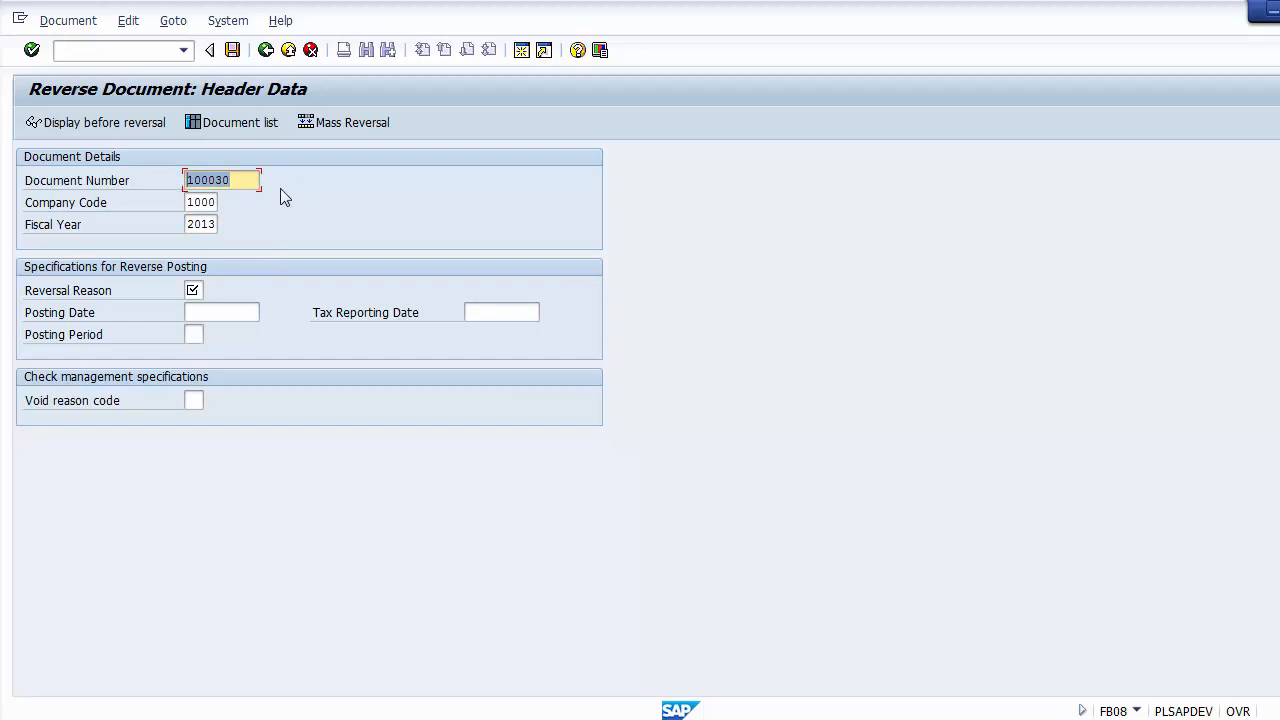
click(252, 181)
click(214, 203)
click(213, 222)
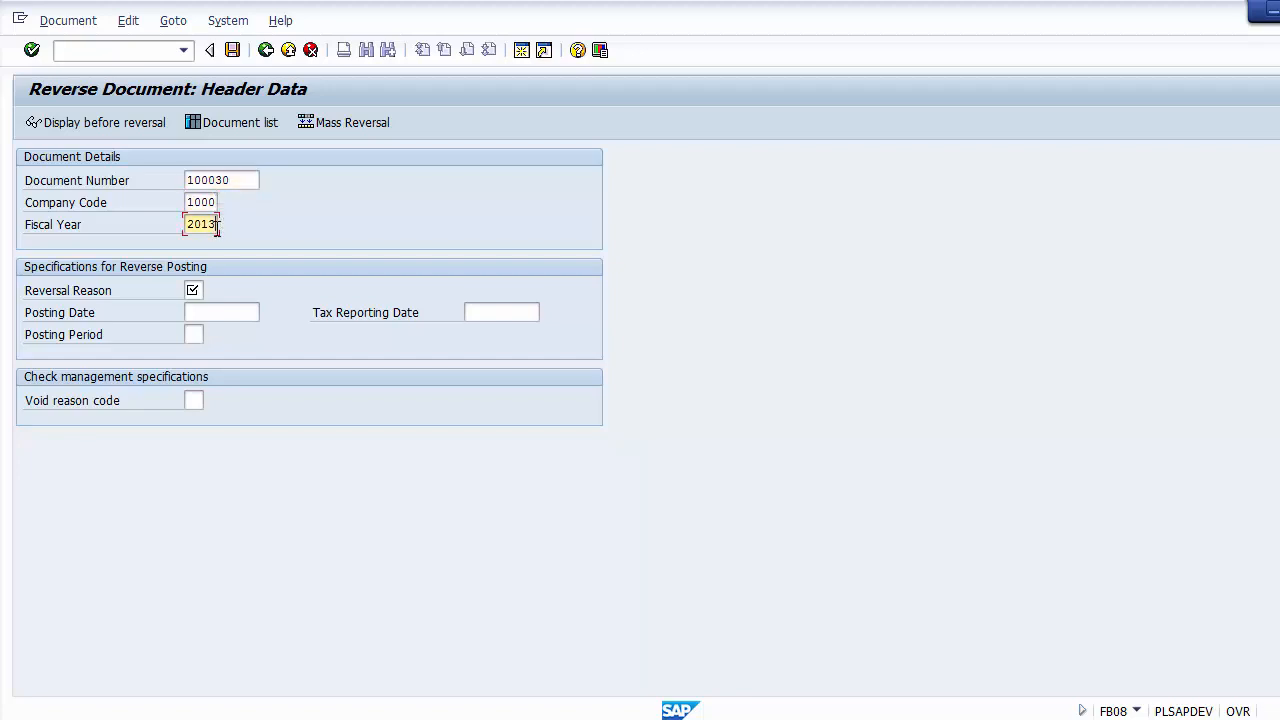
click(240, 180)
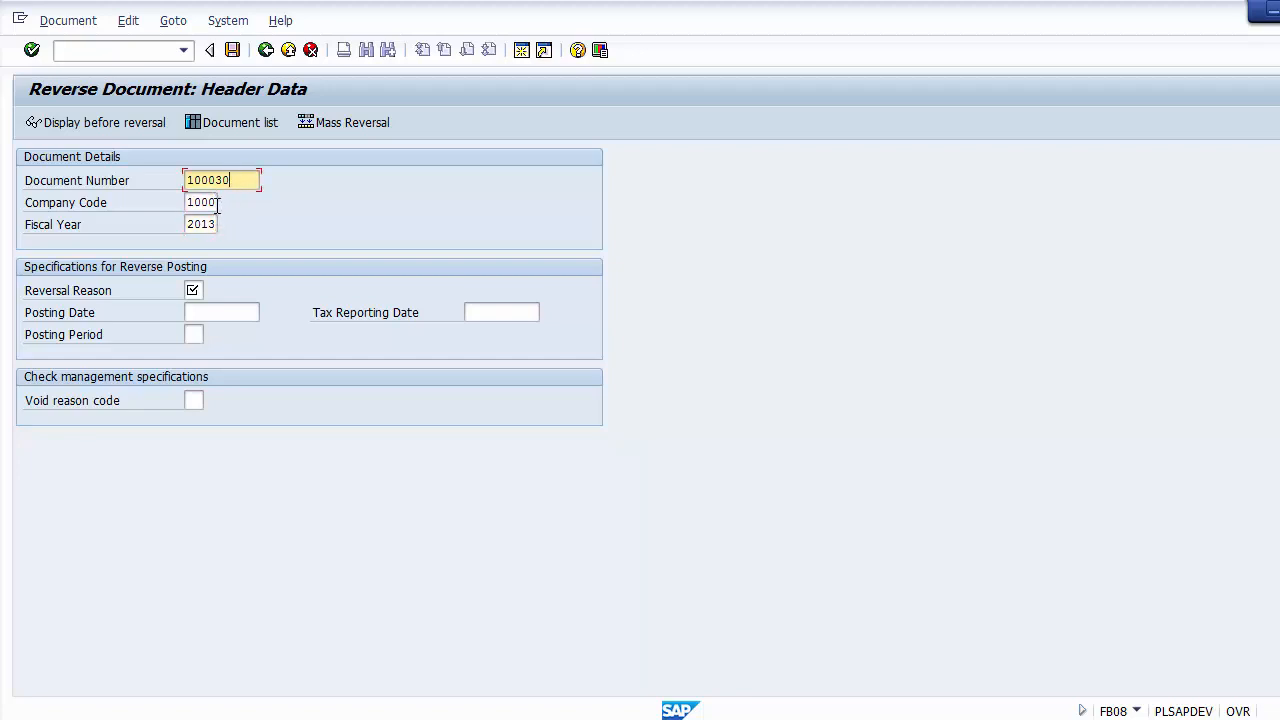
click(217, 203)
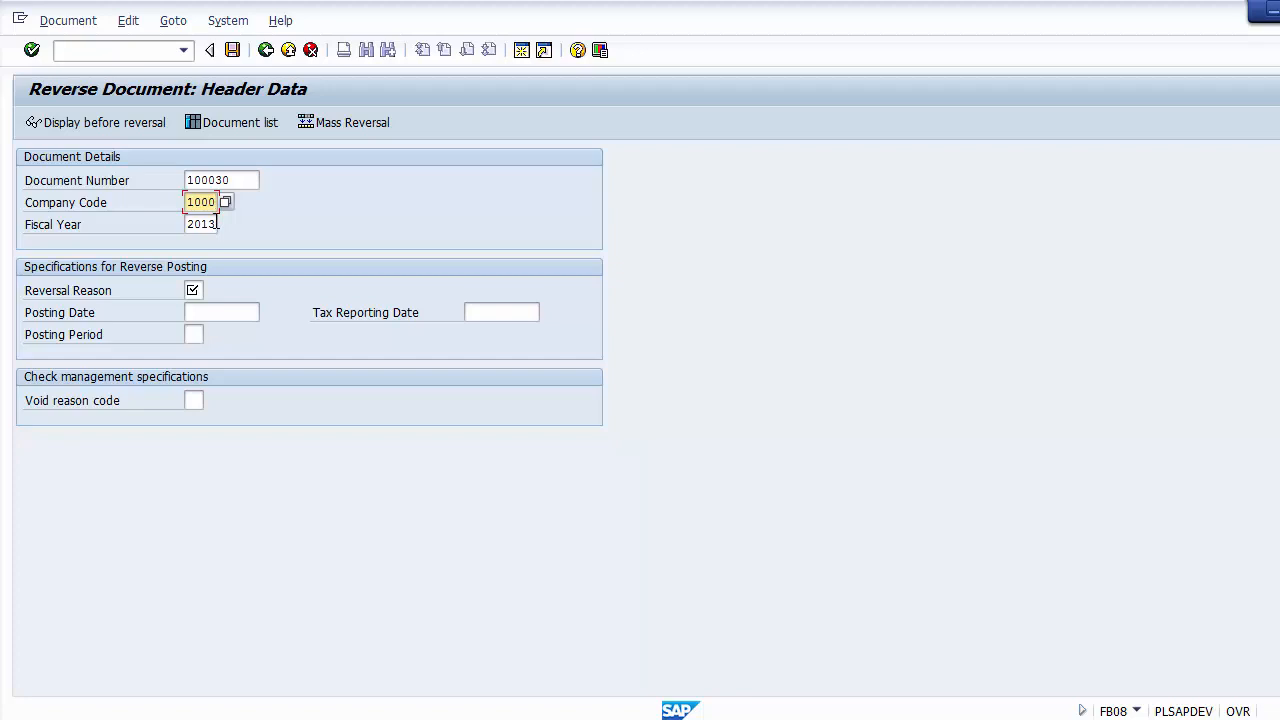
click(216, 227)
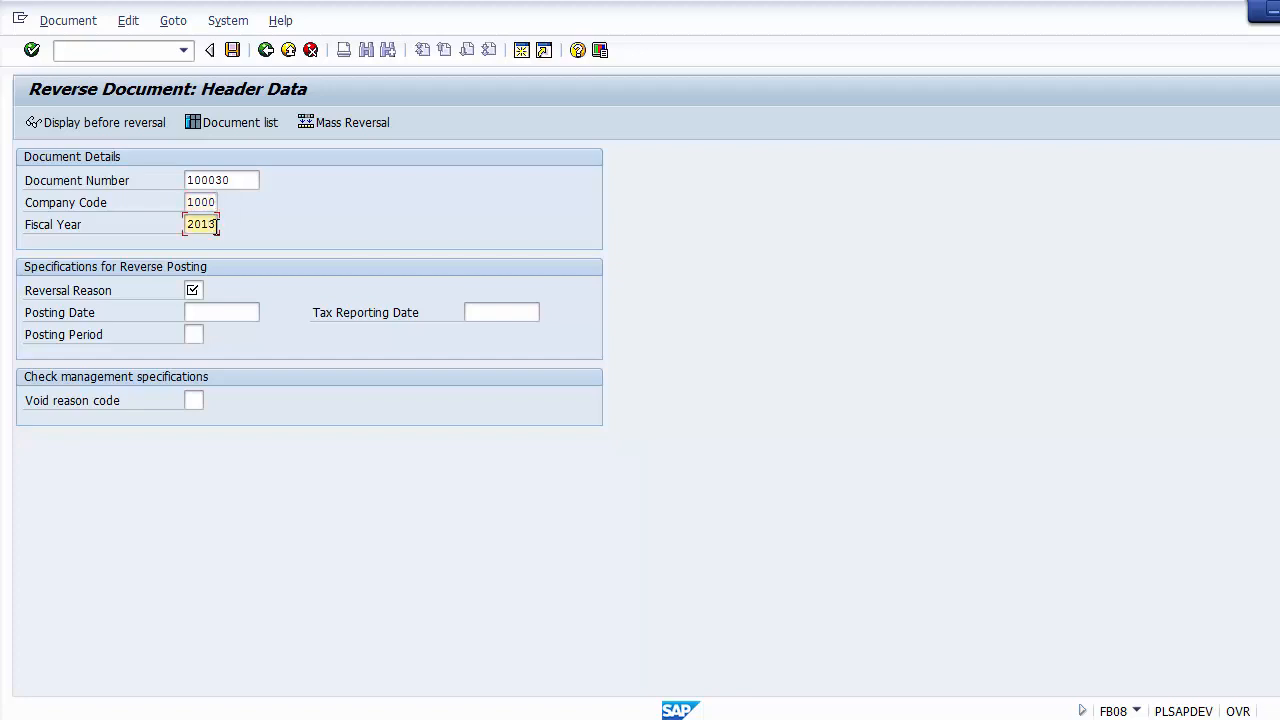
Step: Look up the possible reversal reasons and choose 02, Reversal in closed period
click(194, 290)
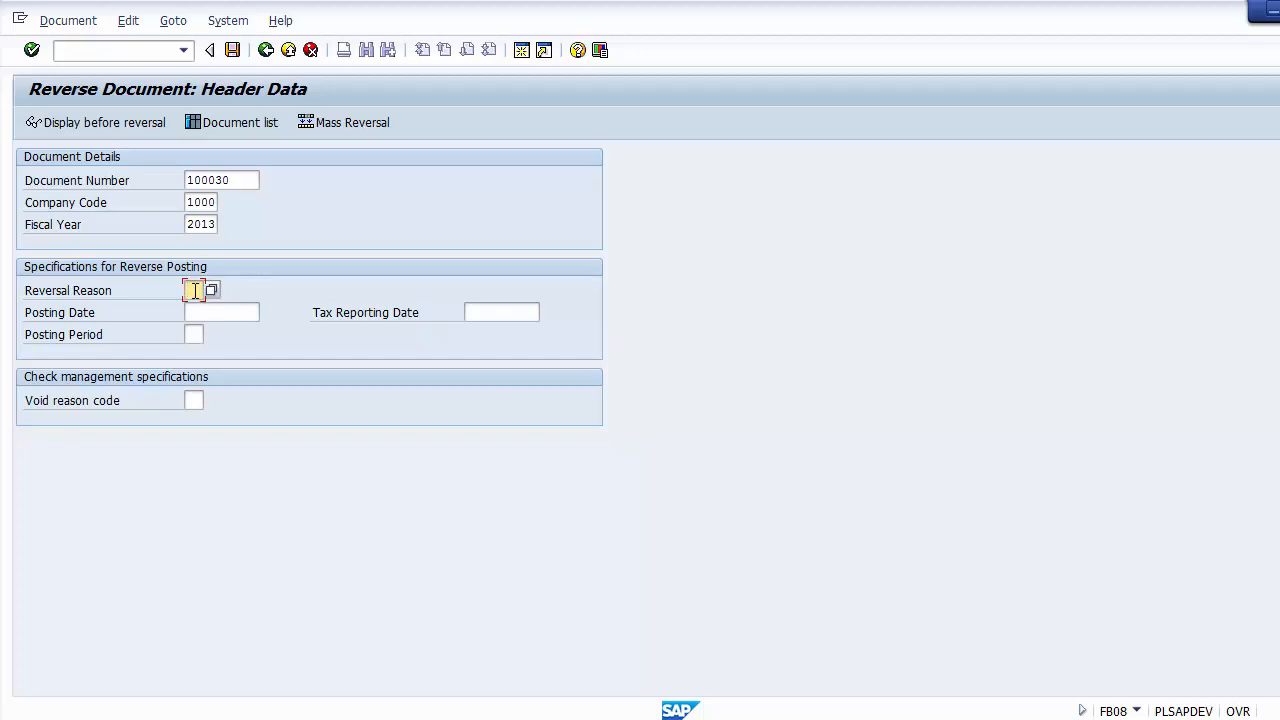
key(F4)
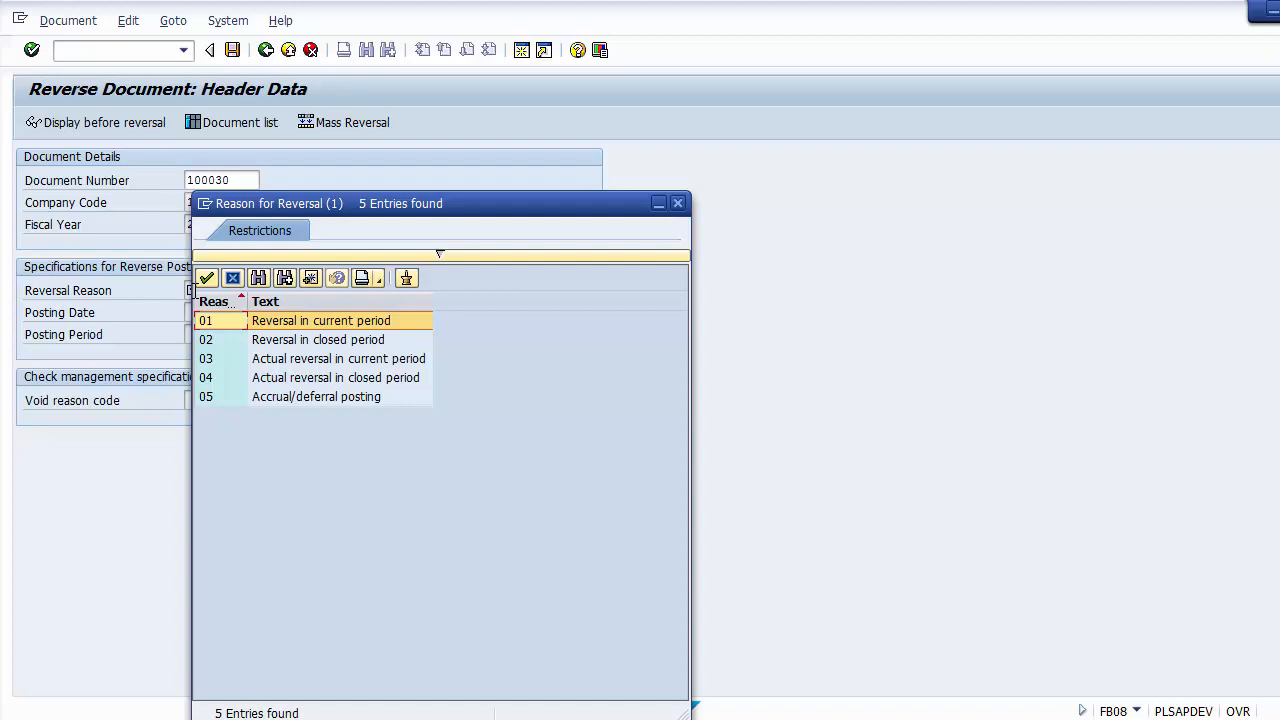
click(291, 344)
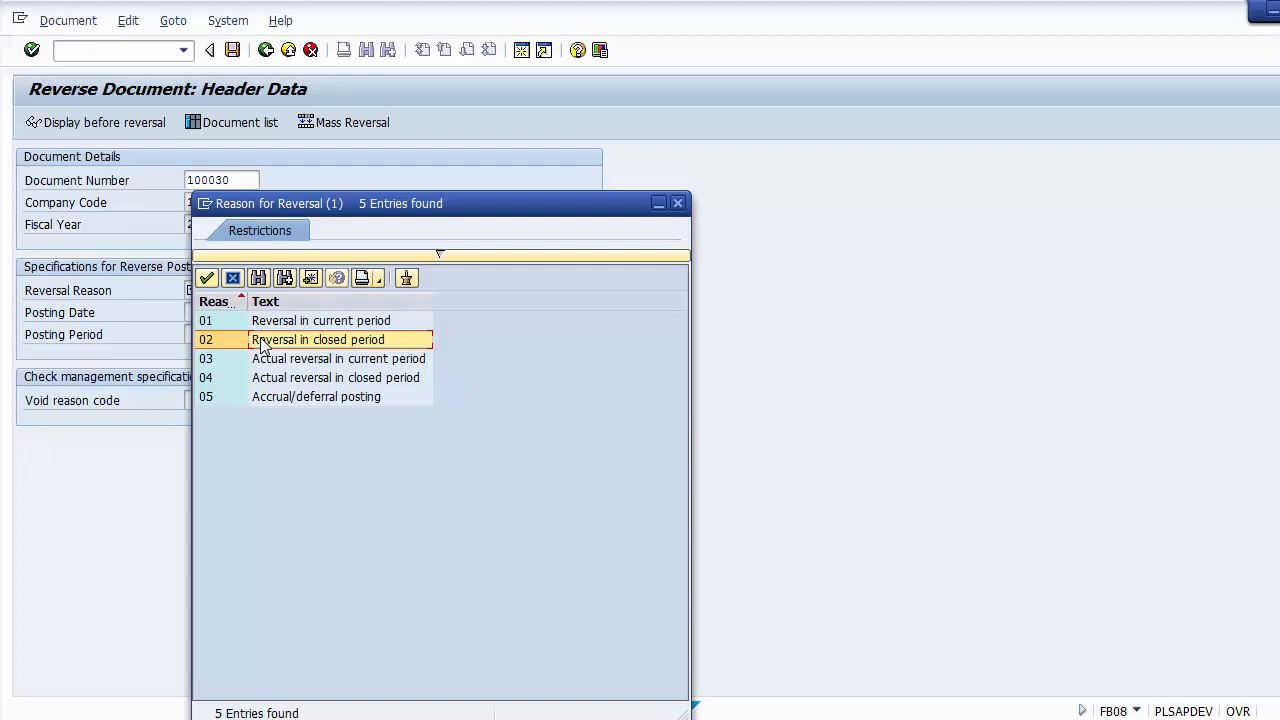
double_click(262, 342)
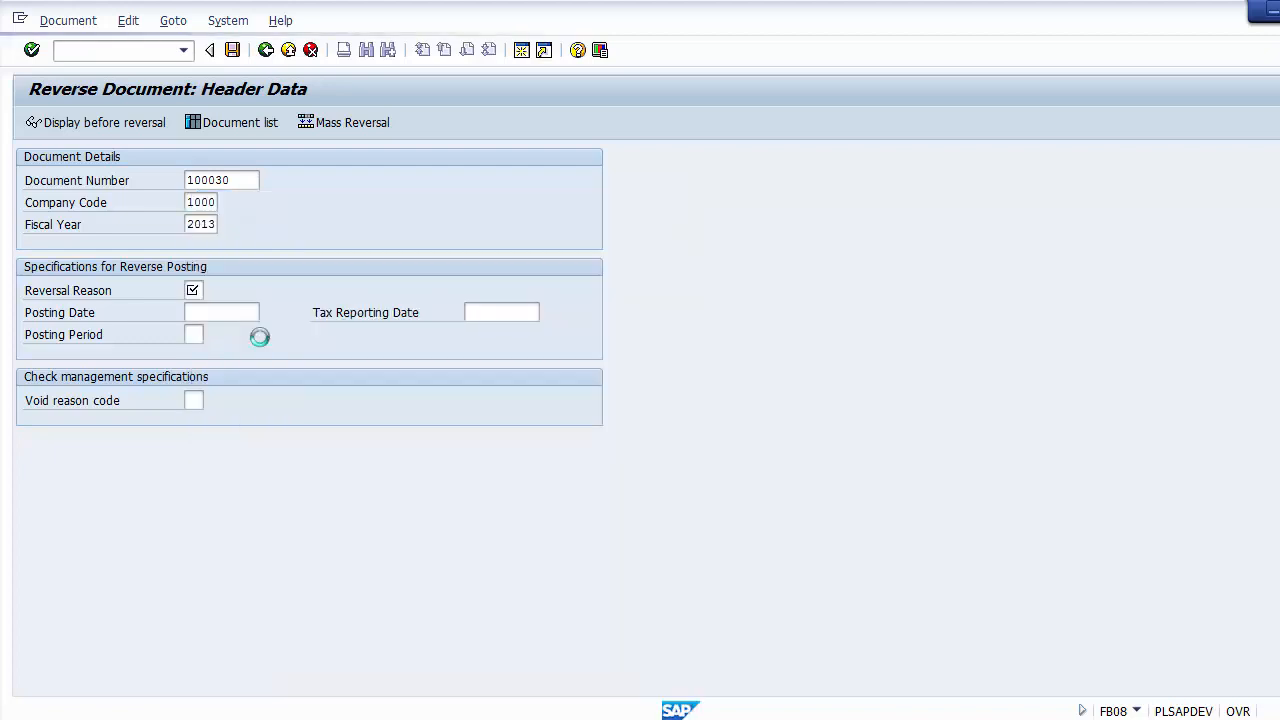
Step: Look up the document's date in the Land Account line items and set the reversal posting date to 28.02.2014
click(196, 313)
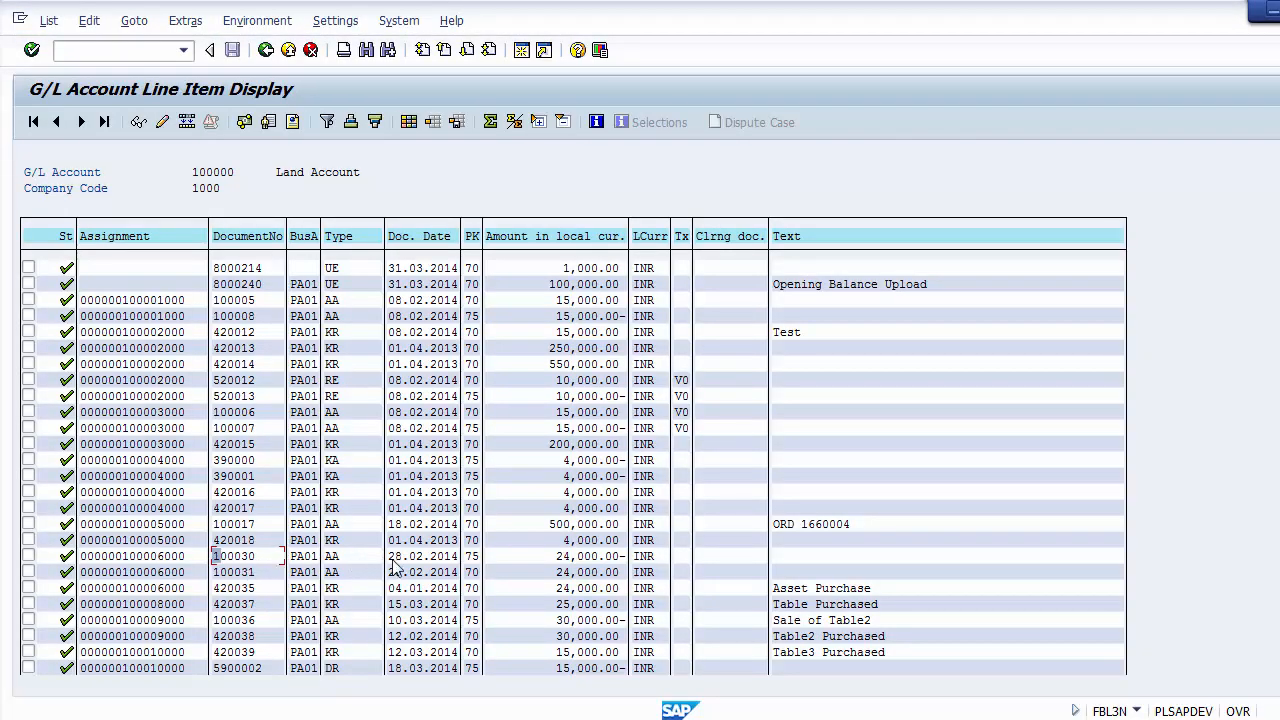
key(alt+Tab)
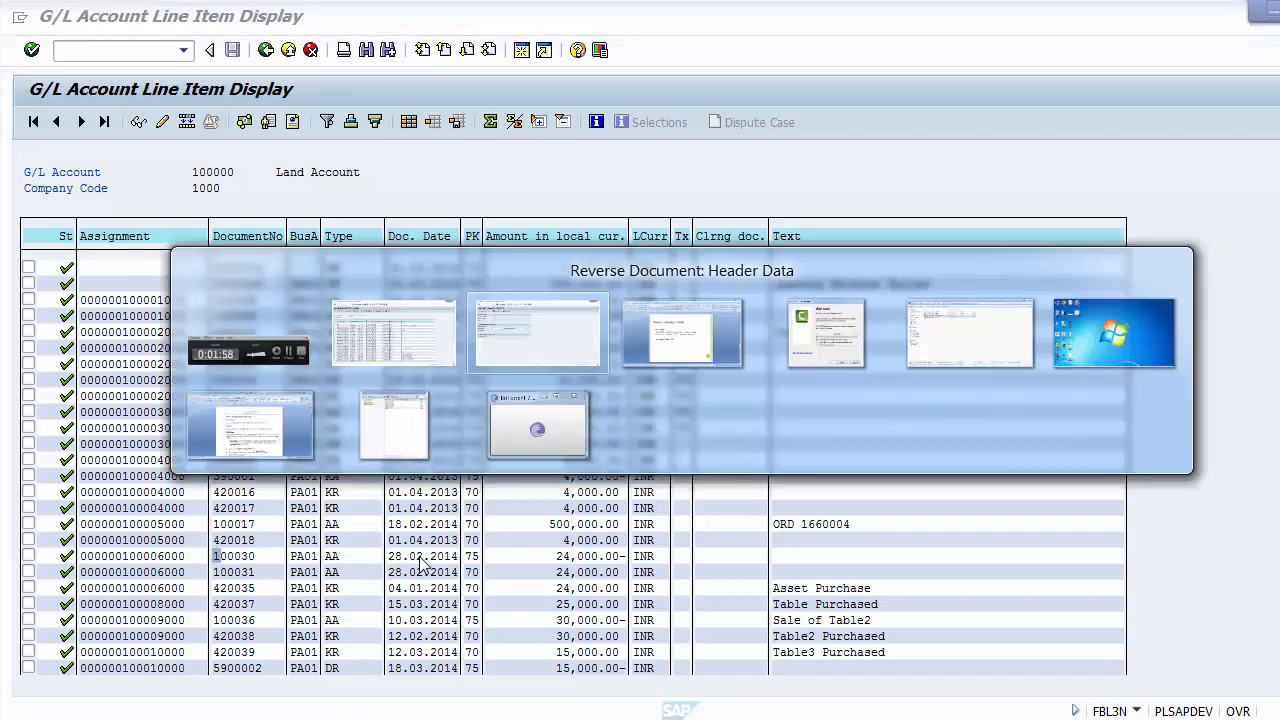
text(2)
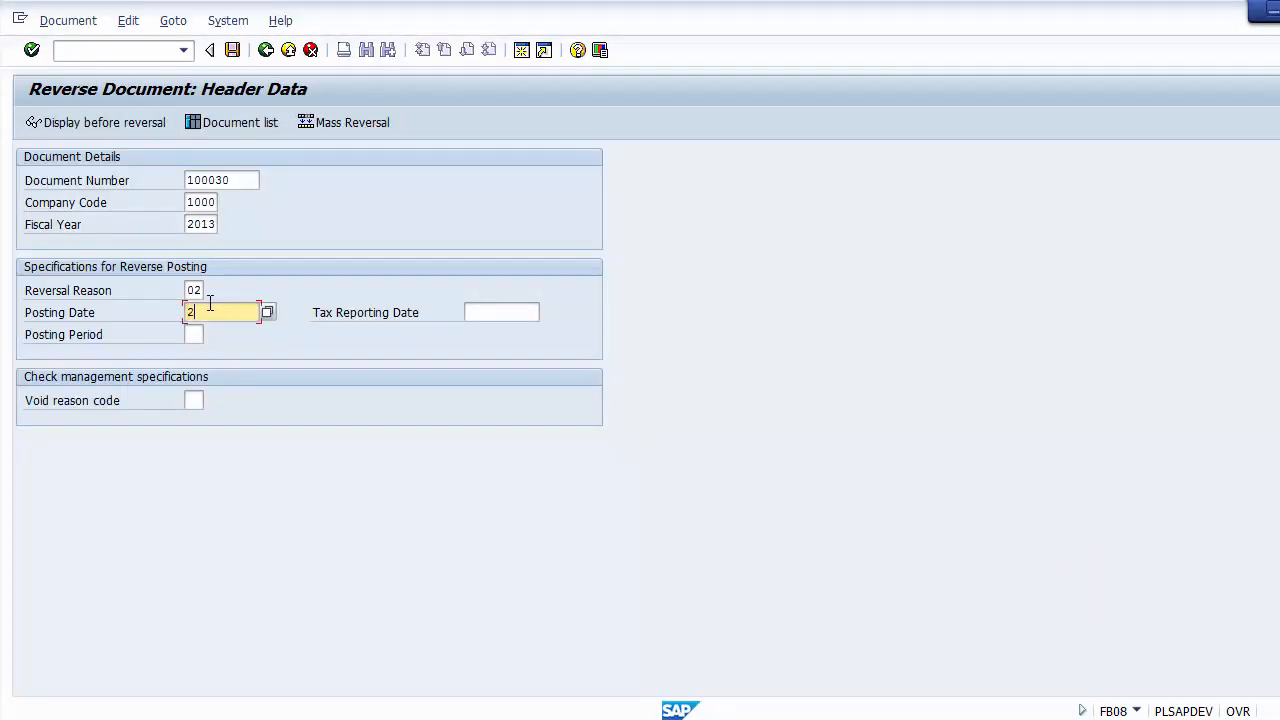
text(8.02.2014)
click(197, 290)
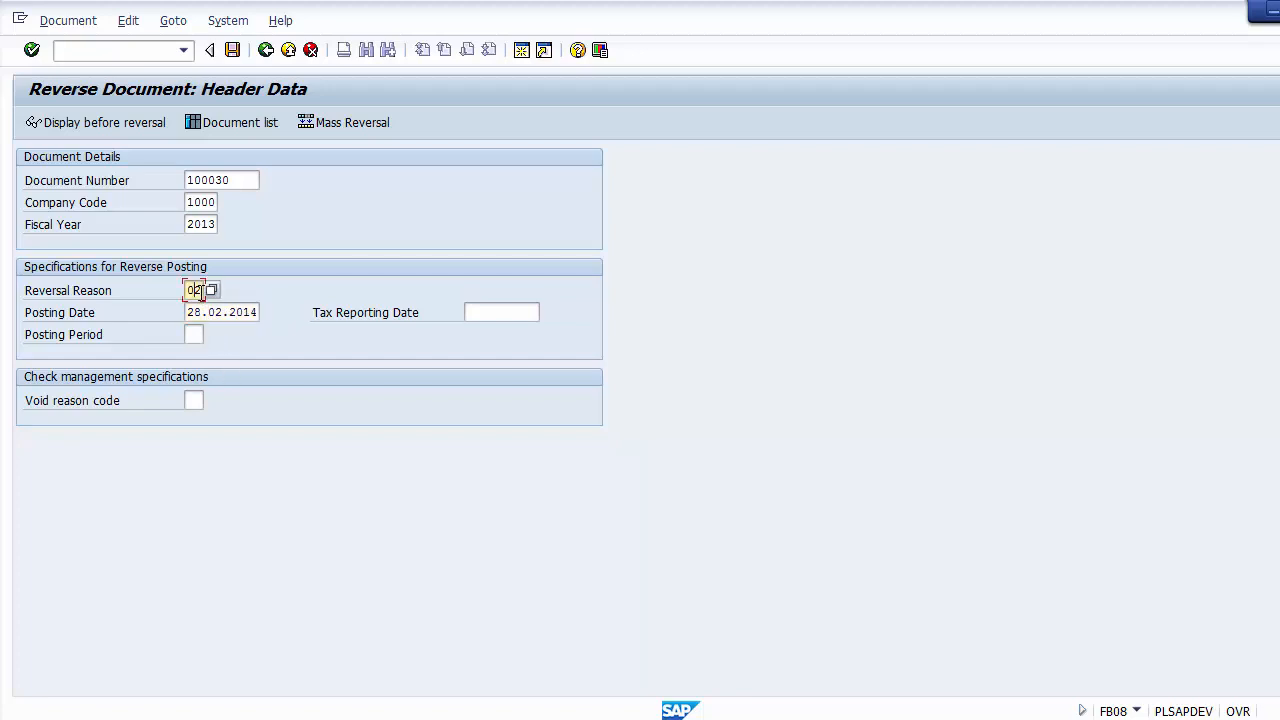
click(221, 310)
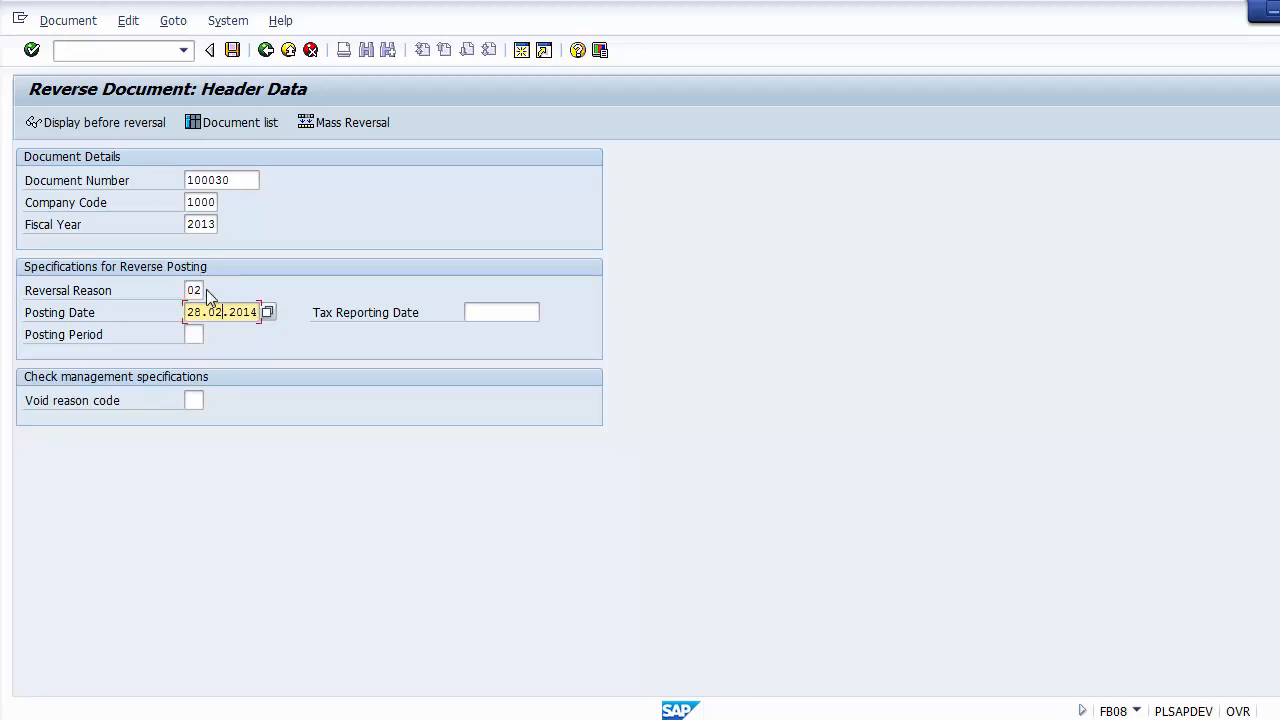
Step: Display document 100030 before reversal, examine its line items, and return to the reversal header data
click(113, 128)
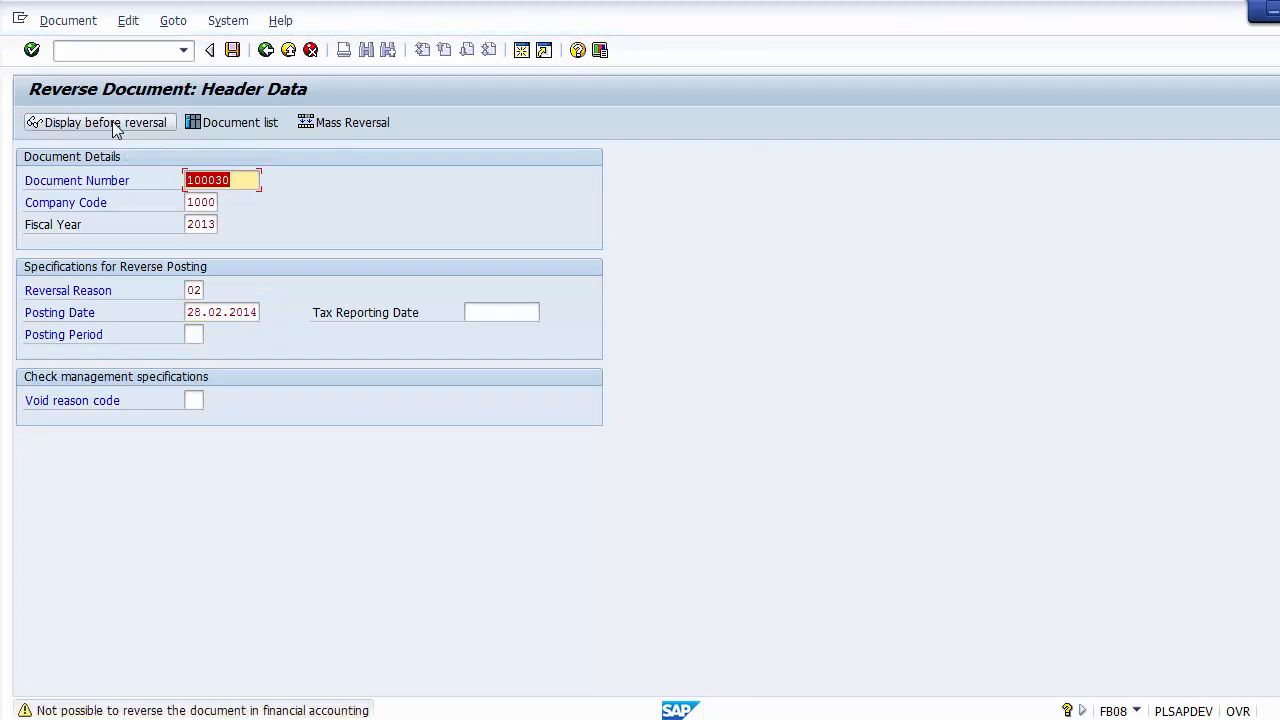
click(116, 130)
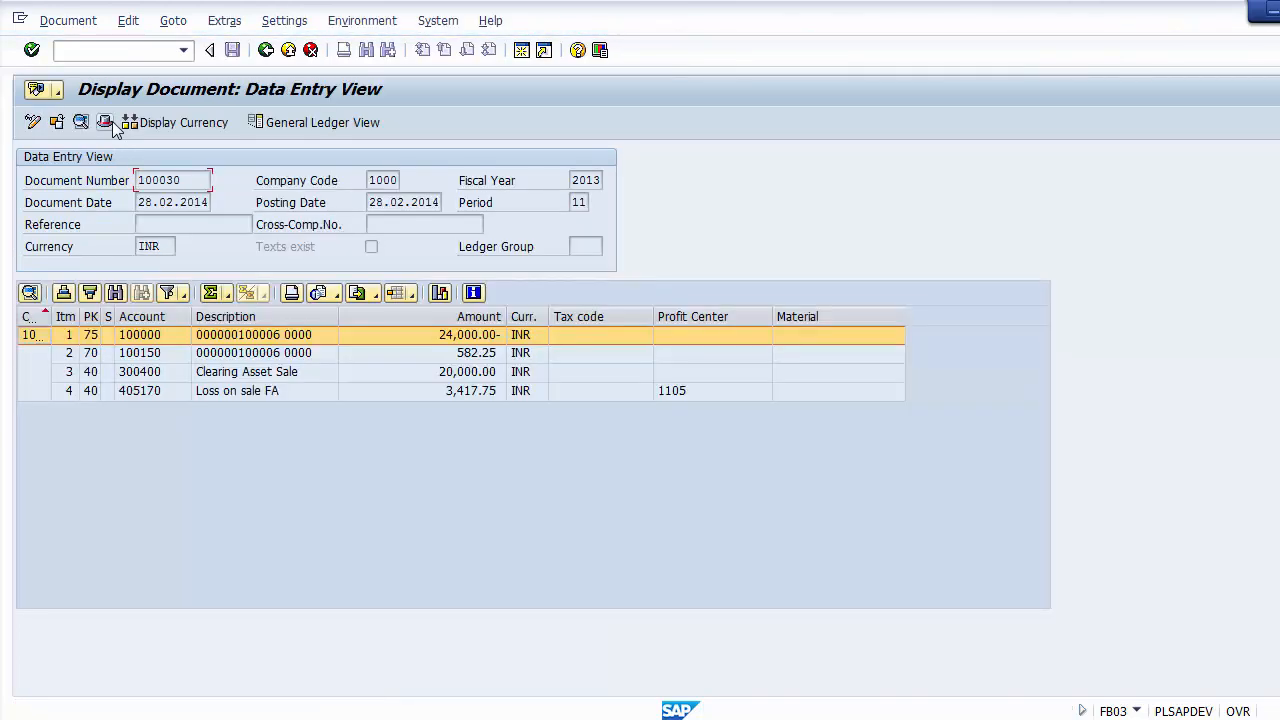
click(255, 352)
click(249, 391)
click(245, 371)
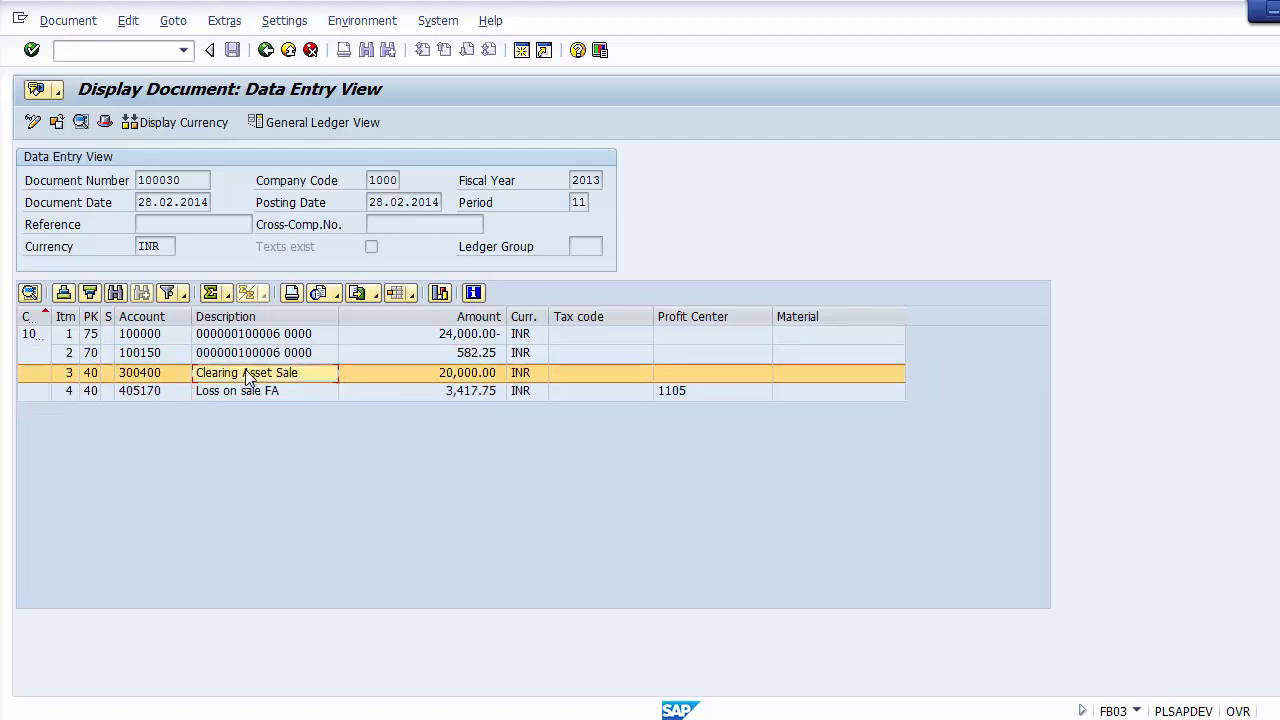
click(240, 352)
click(240, 334)
click(265, 50)
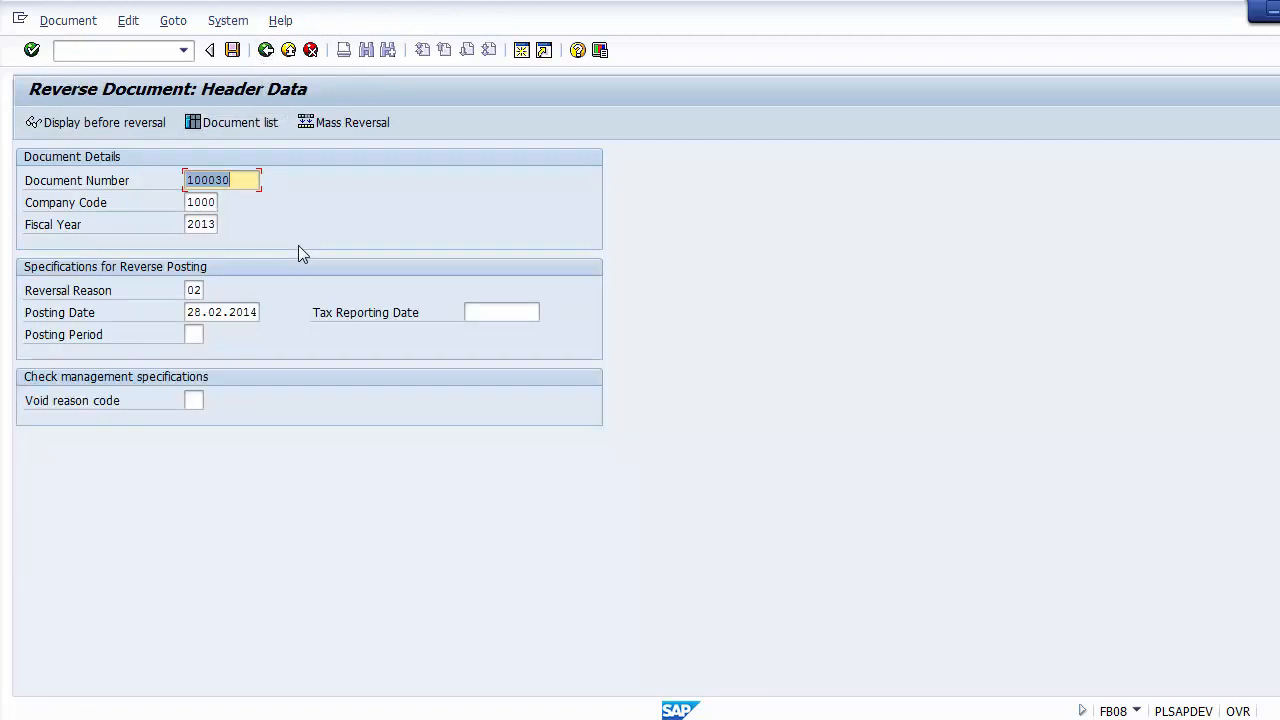
Step: Post the reversal of document 100030 and return to the SAP Easy Access screen
click(232, 52)
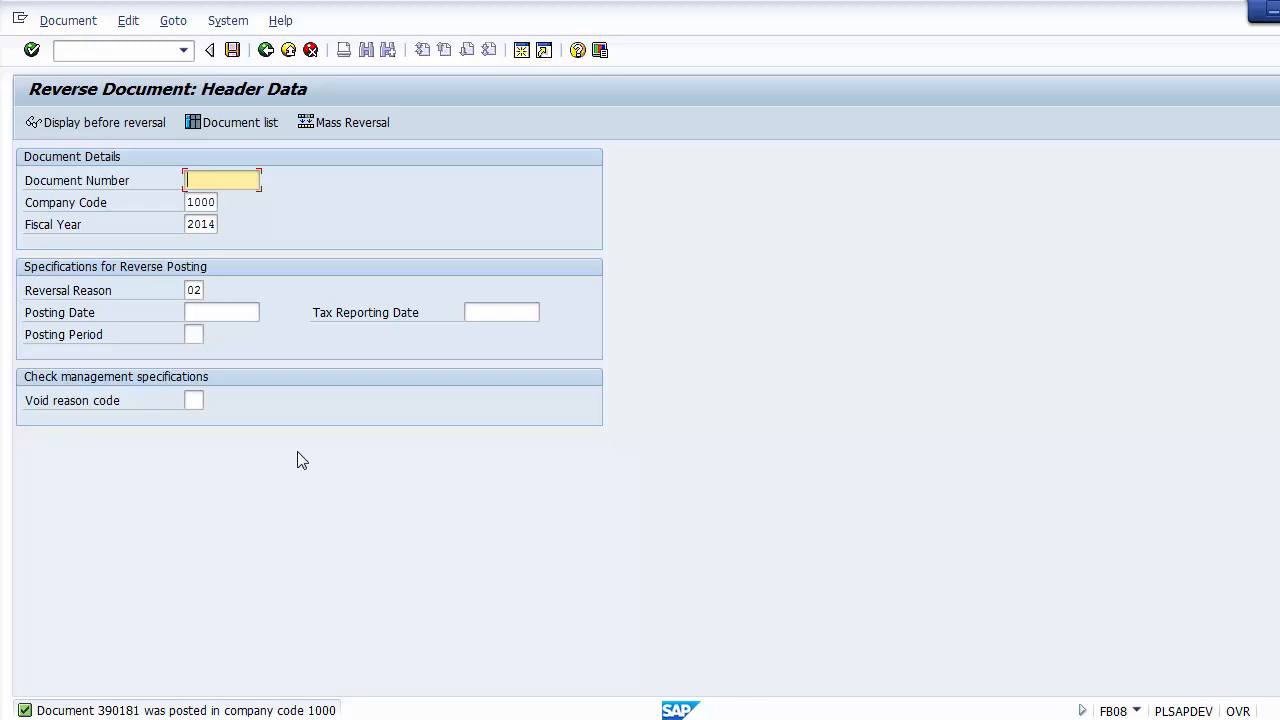
click(132, 51)
text(/n)
key(Return)
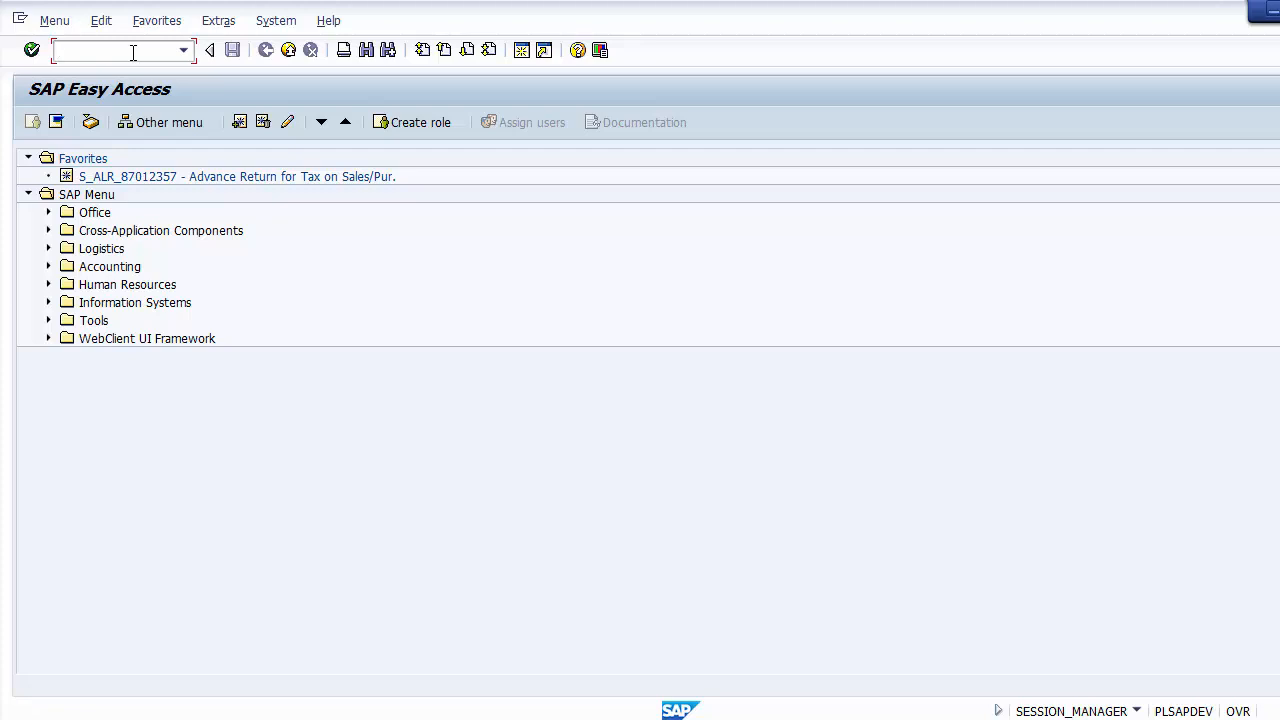
Step: Run transaction FBL3N to display the open line items of G/L account 300000 in company code 1200
text(fbl3n)
key(Return)
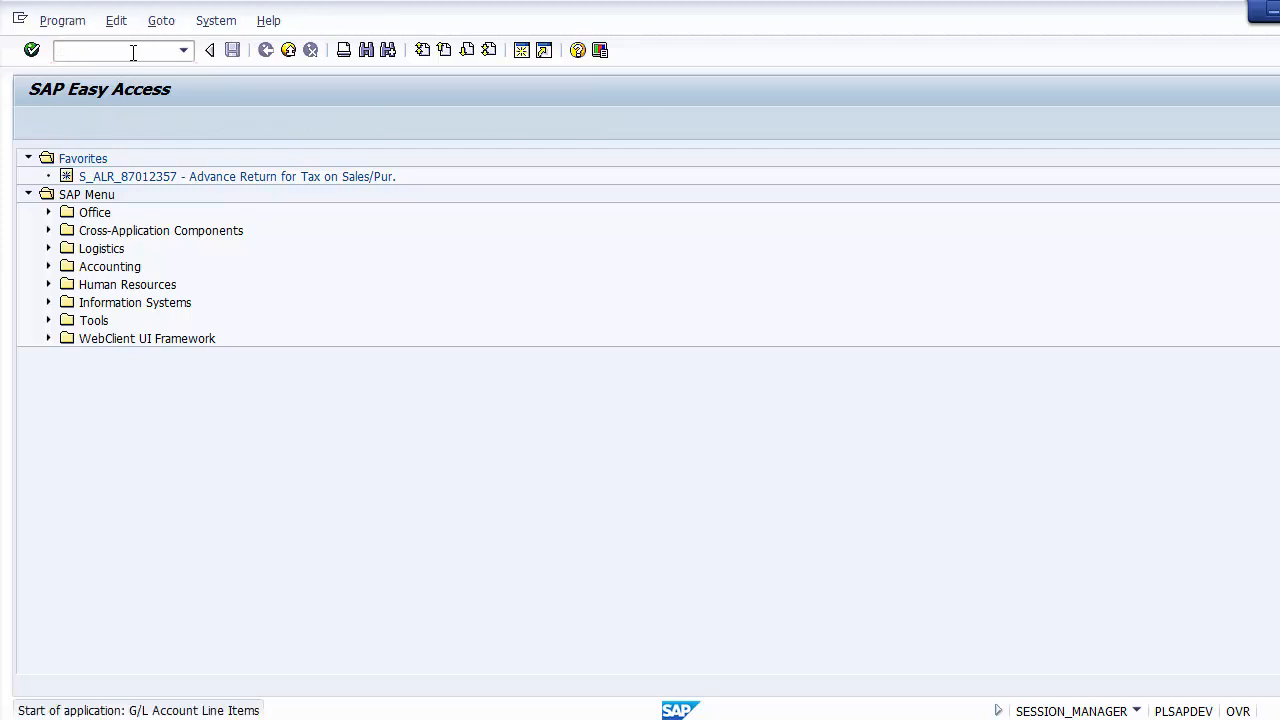
key(Tab)
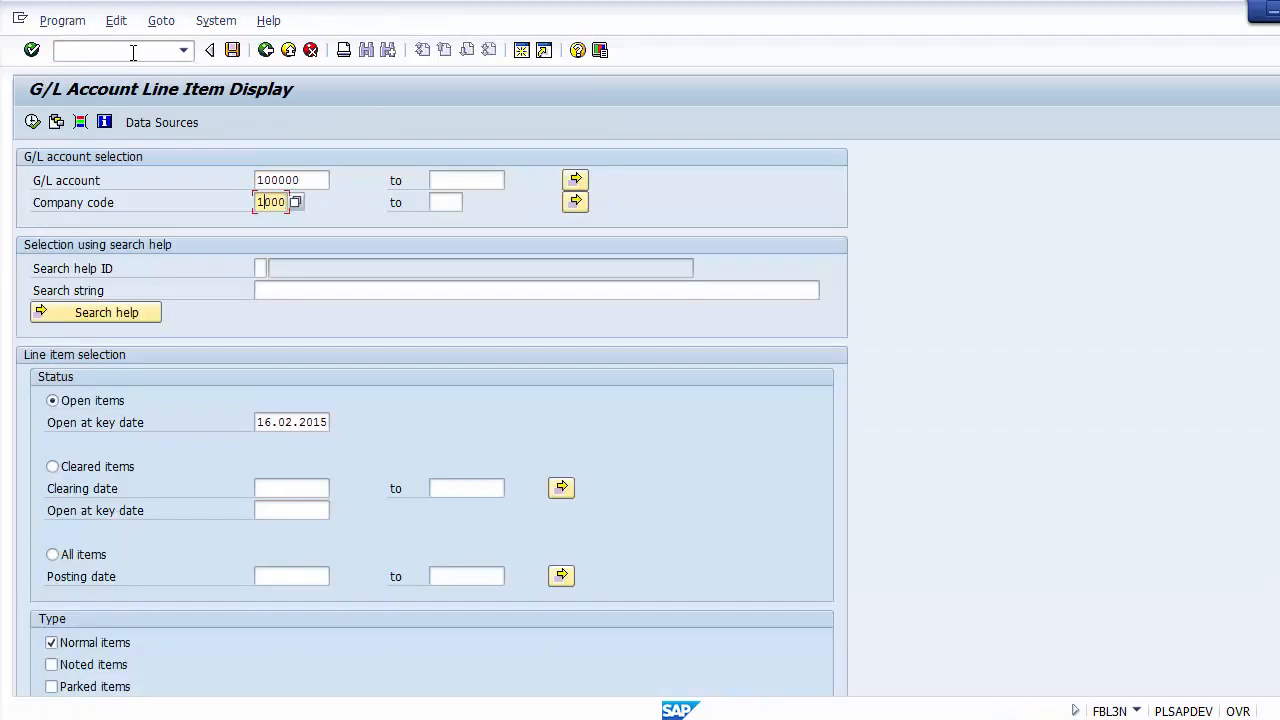
text(12)
key(Up)
text(3)
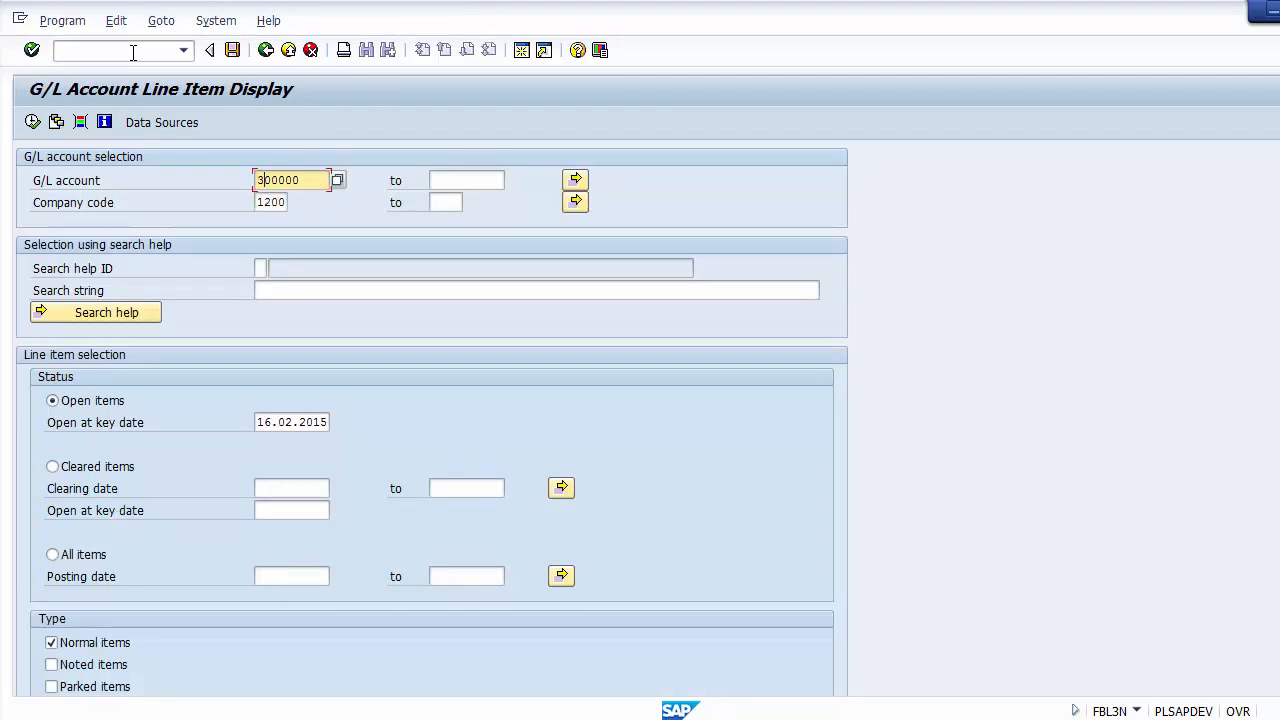
click(32, 122)
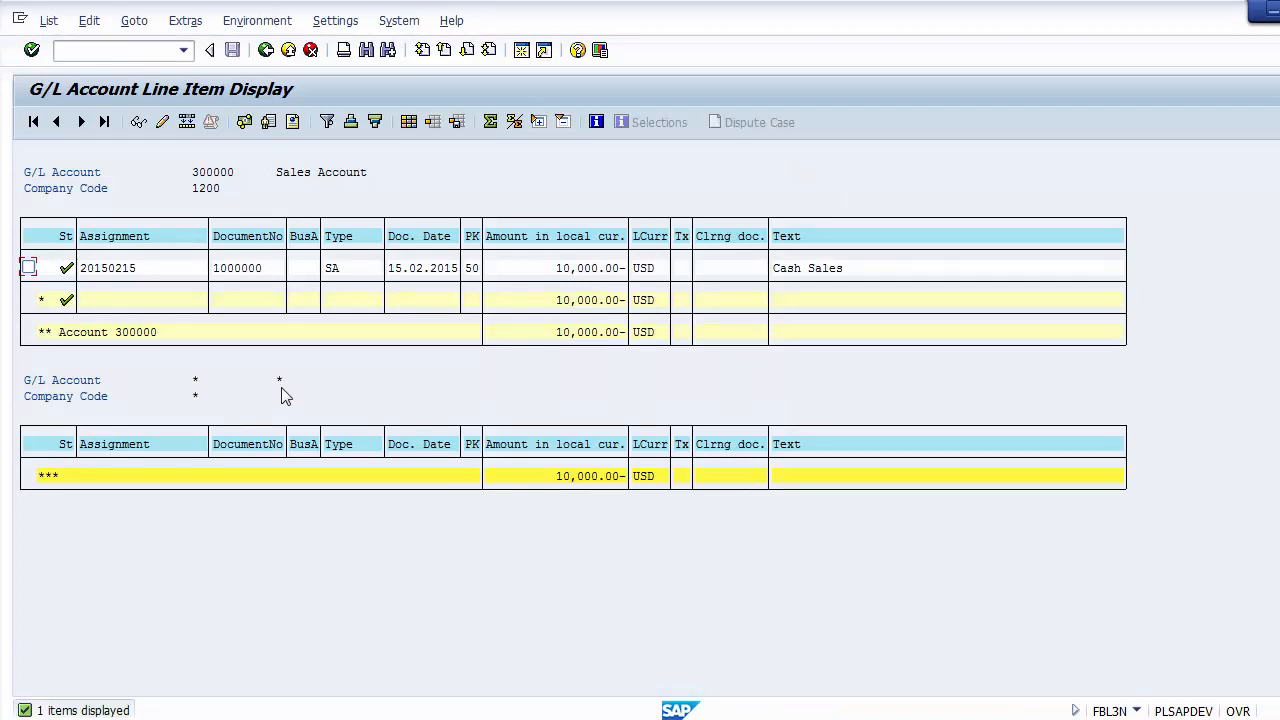
Step: Copy the document number of the Cash Sales line item in the Sales Account list
key(ctrl+y)
drag(214, 266, 268, 268)
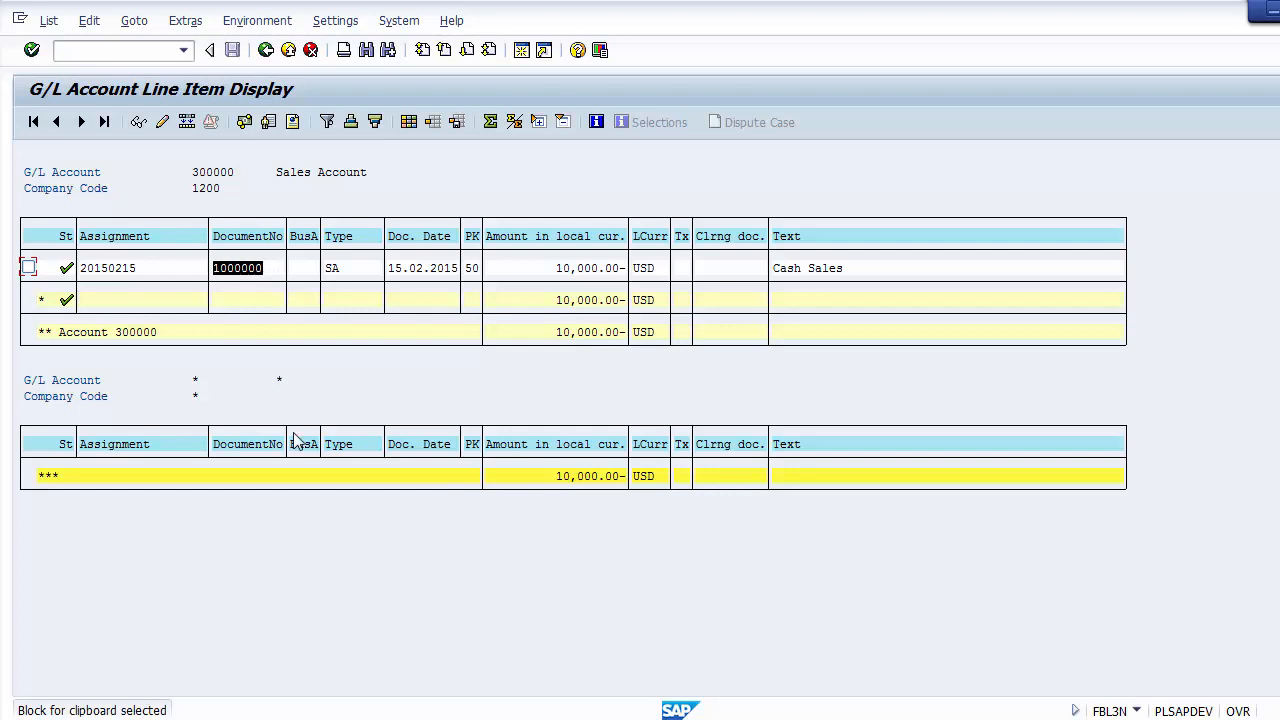
key(ctrl+c)
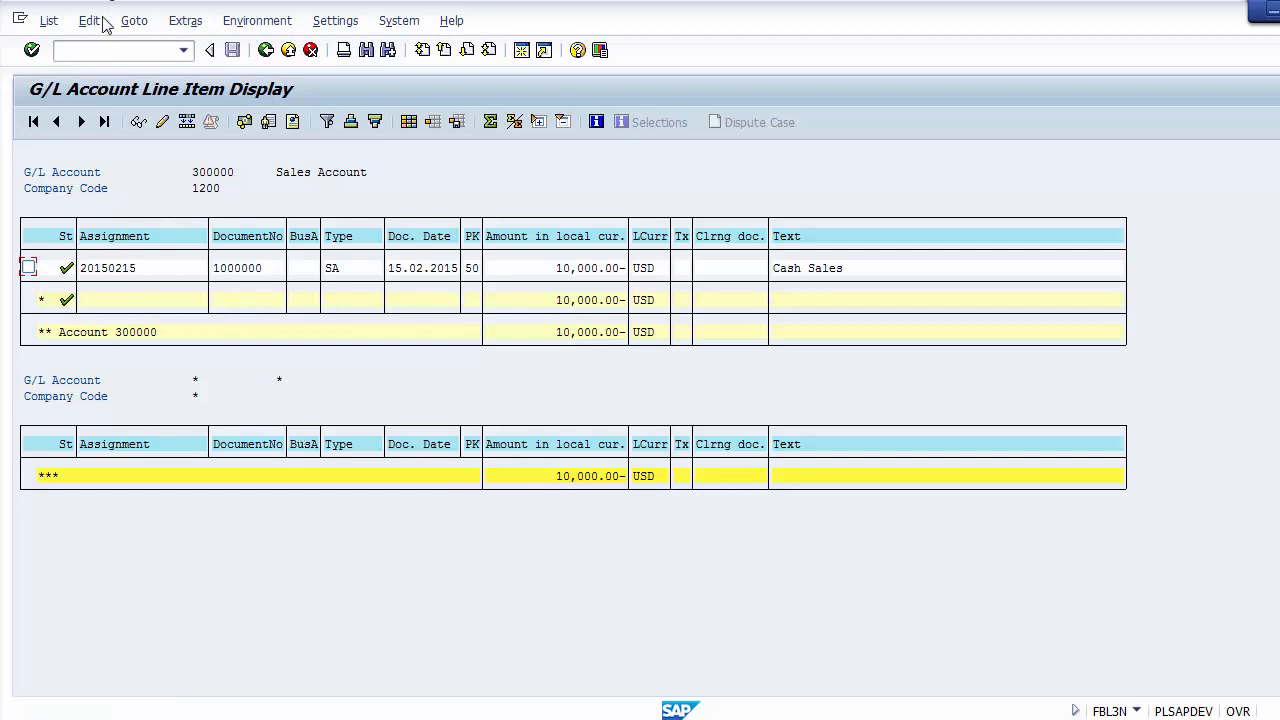
Step: Start transaction FB08, enter document number 1000000, and check the company code, fiscal year and reversal reason
click(104, 51)
text(/nfb08)
key(Return)
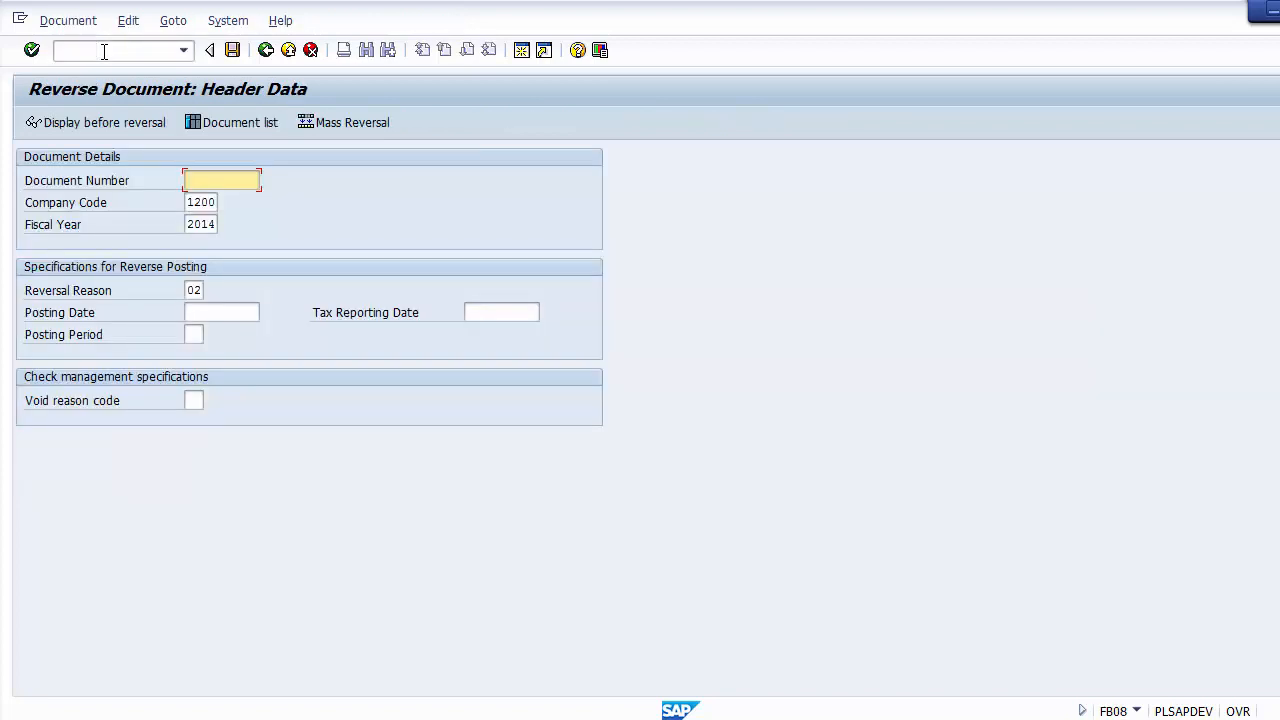
text(1000000)
click(209, 201)
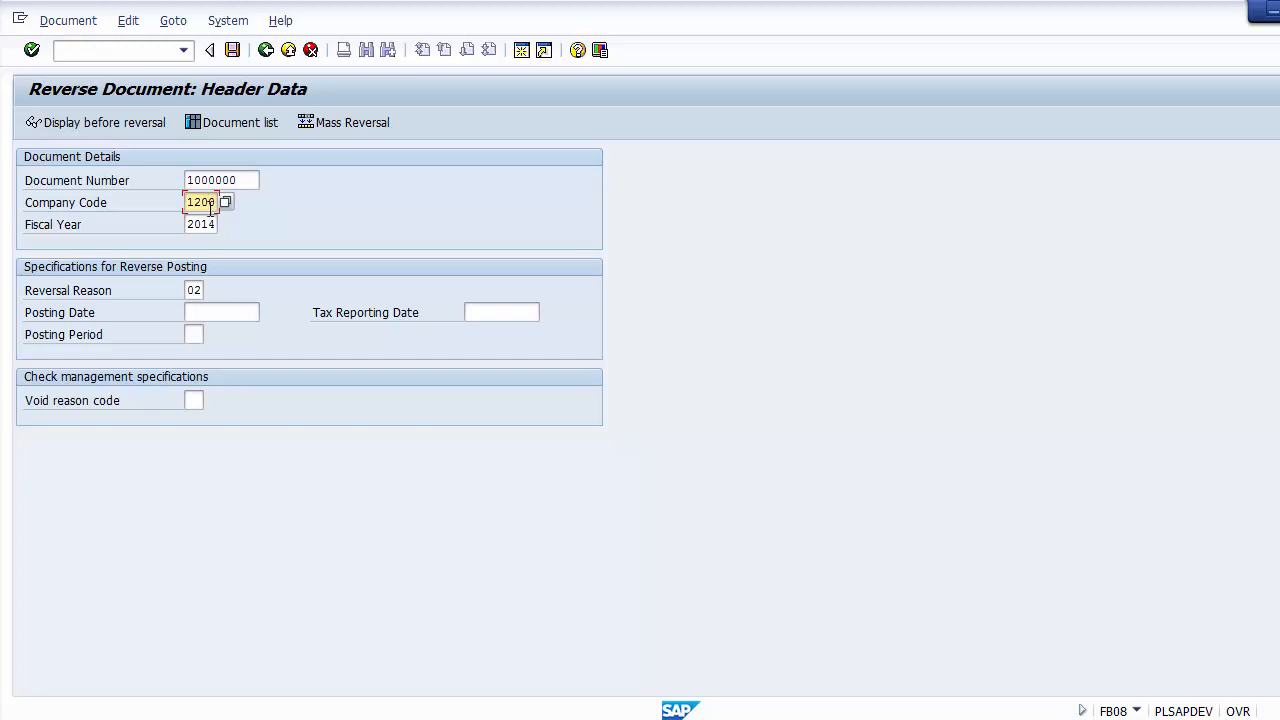
click(213, 222)
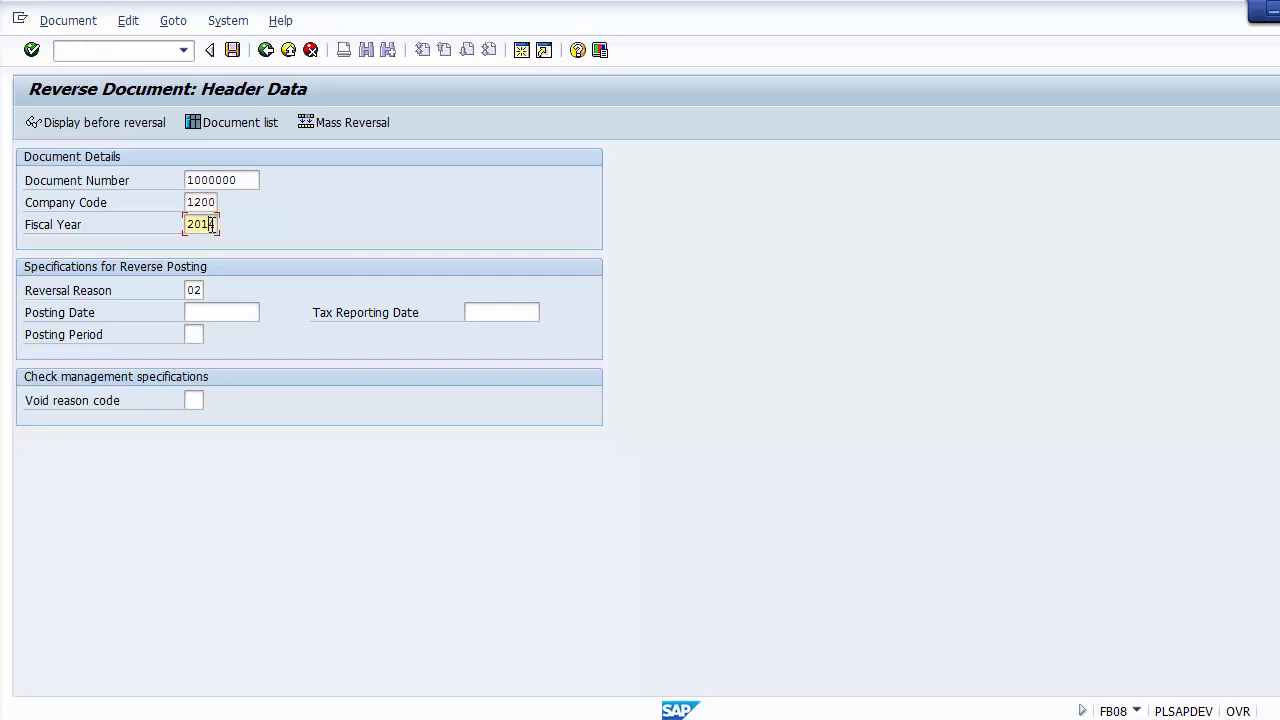
click(204, 288)
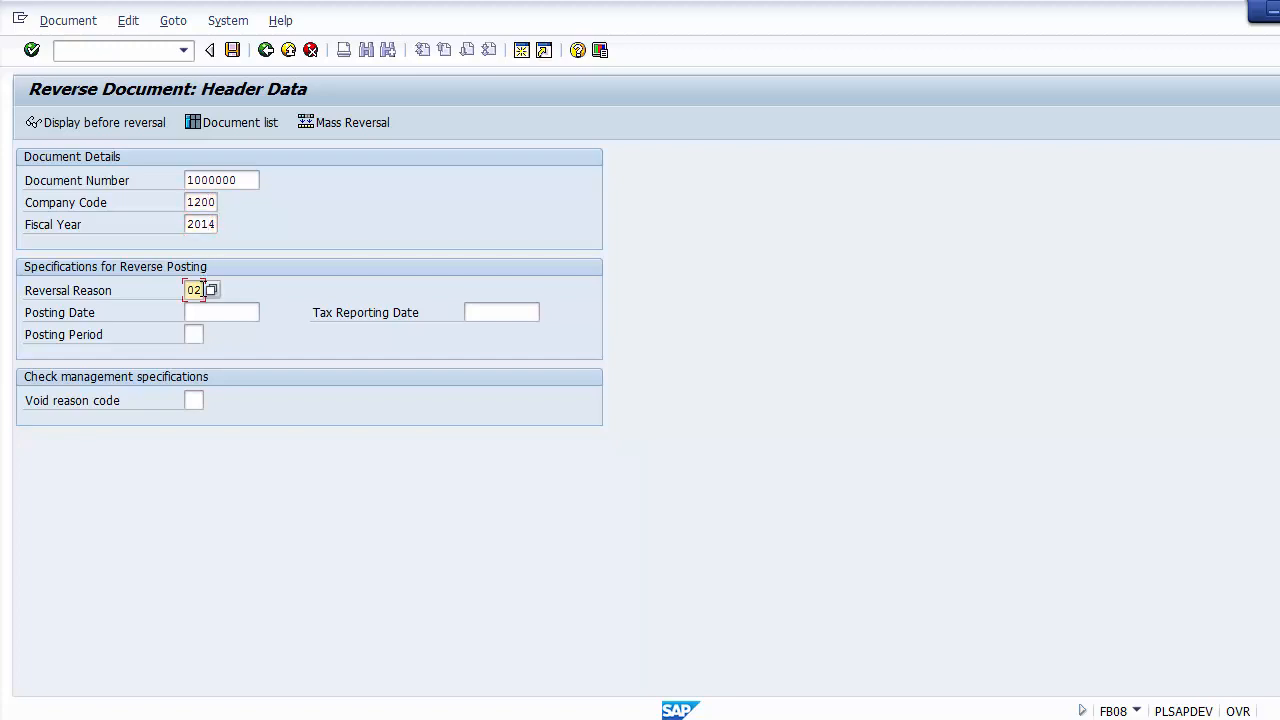
Step: Check the cash and sales line items of document 1000000 before reversal, and post its reversal
click(97, 125)
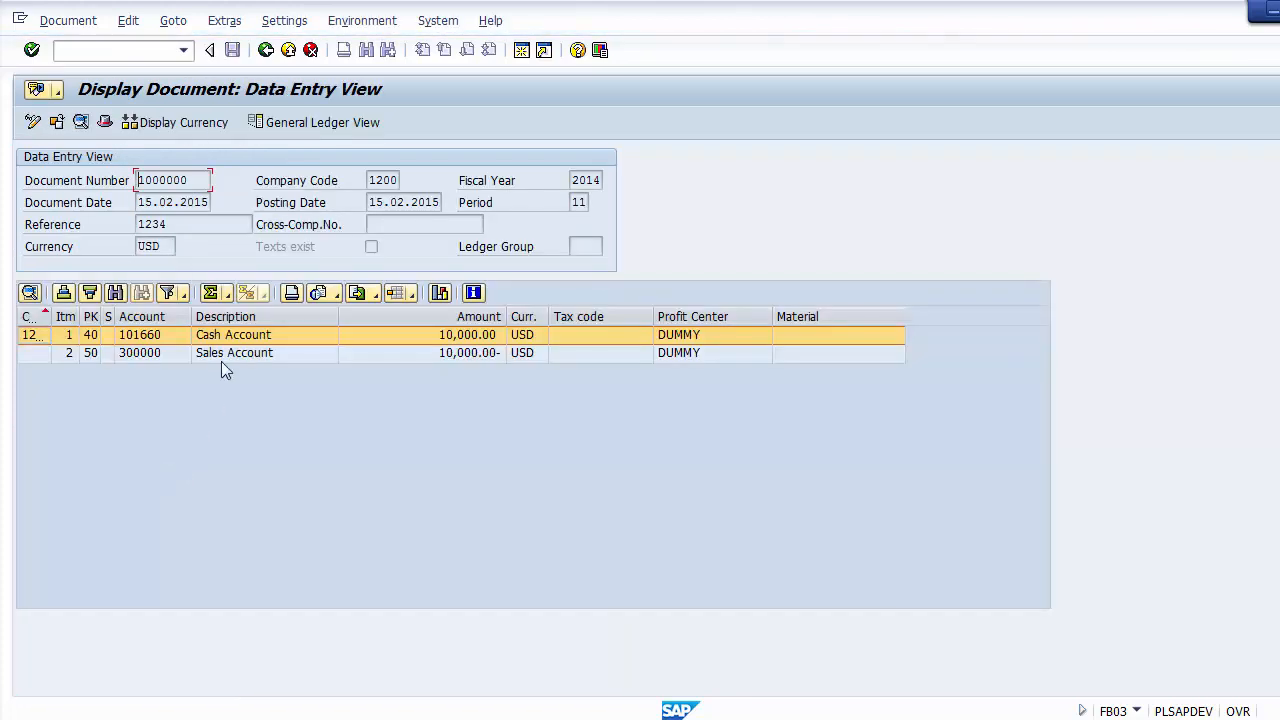
click(231, 355)
click(231, 341)
click(231, 352)
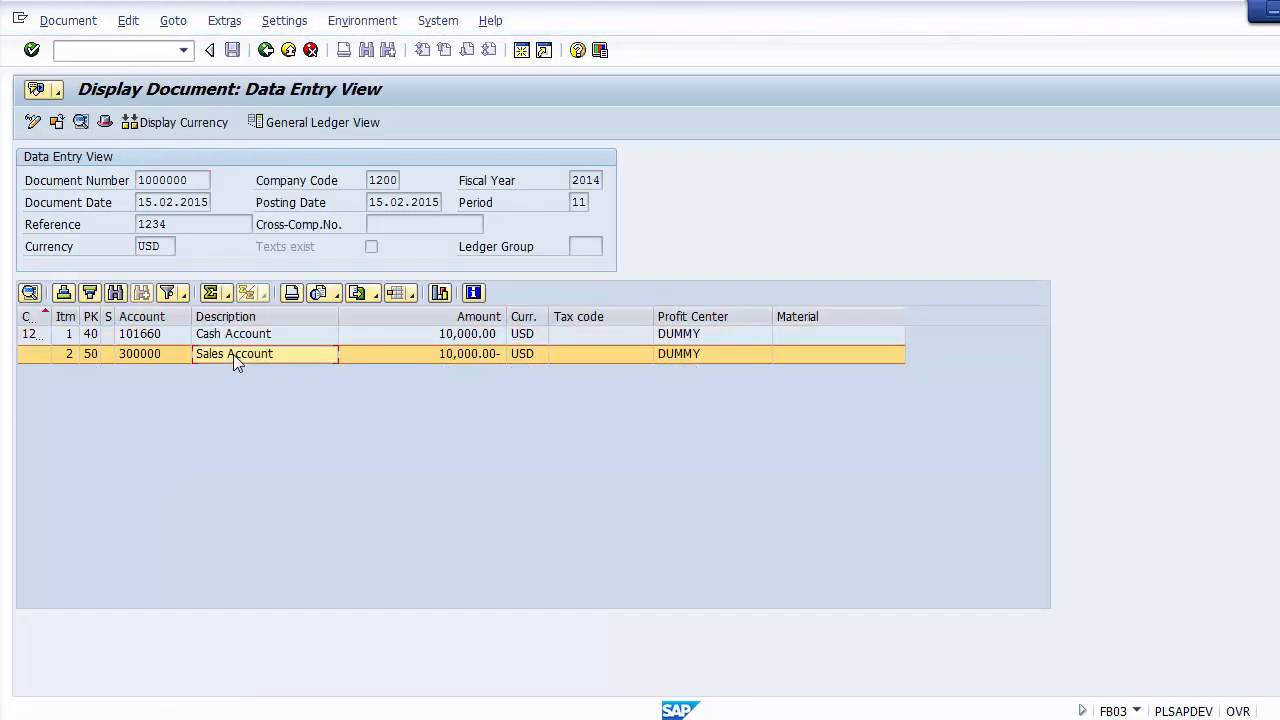
click(266, 50)
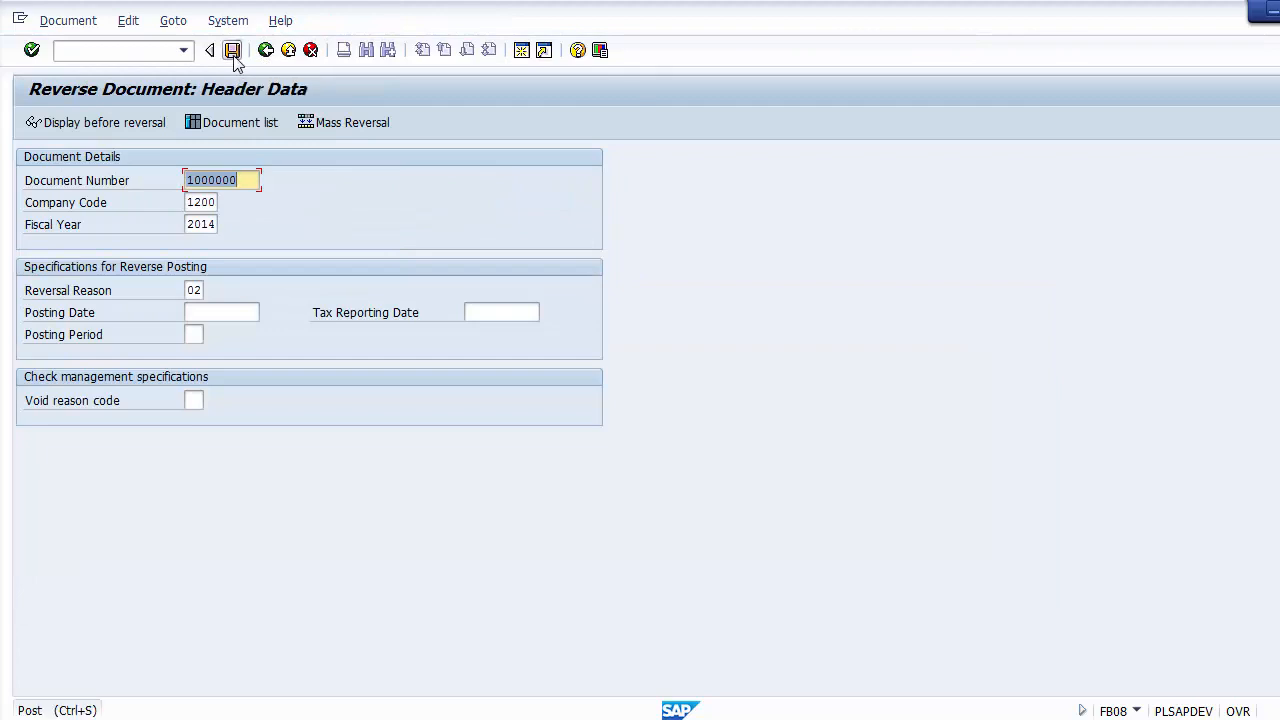
click(232, 50)
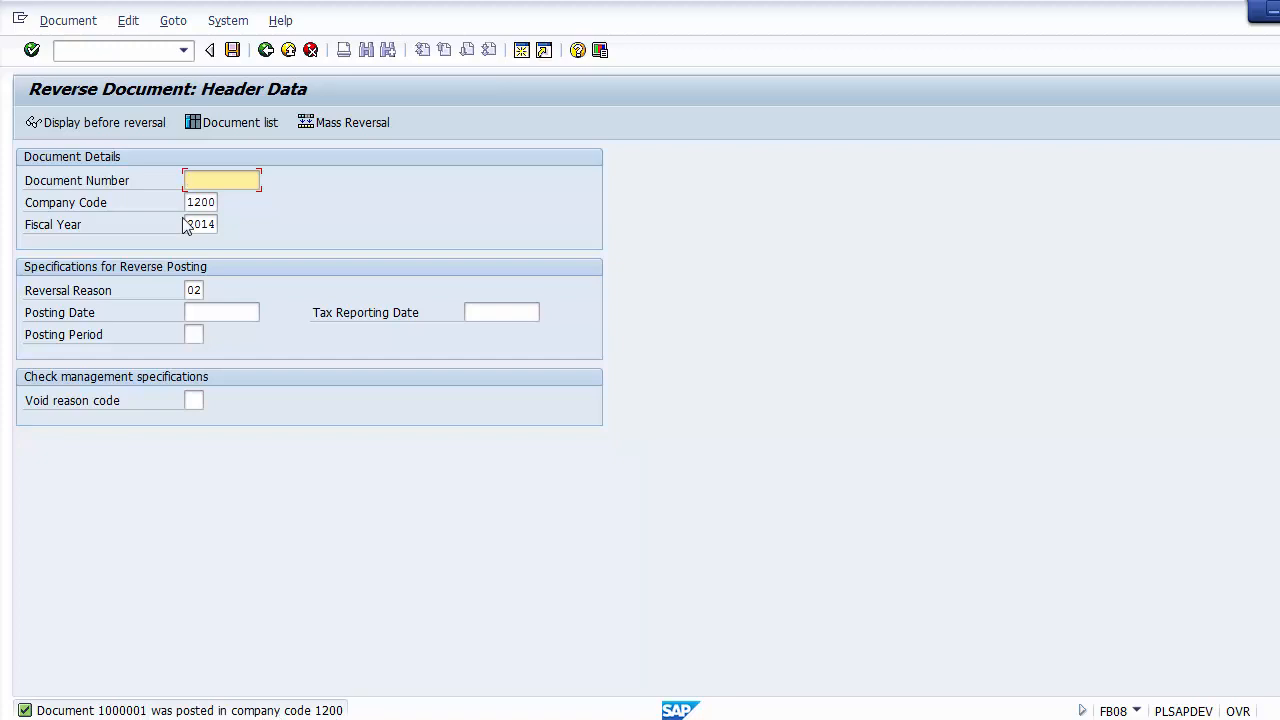
Step: Display the newly posted reversal document to check its cash and sales postings, and return to SAP Easy Access
click(65, 22)
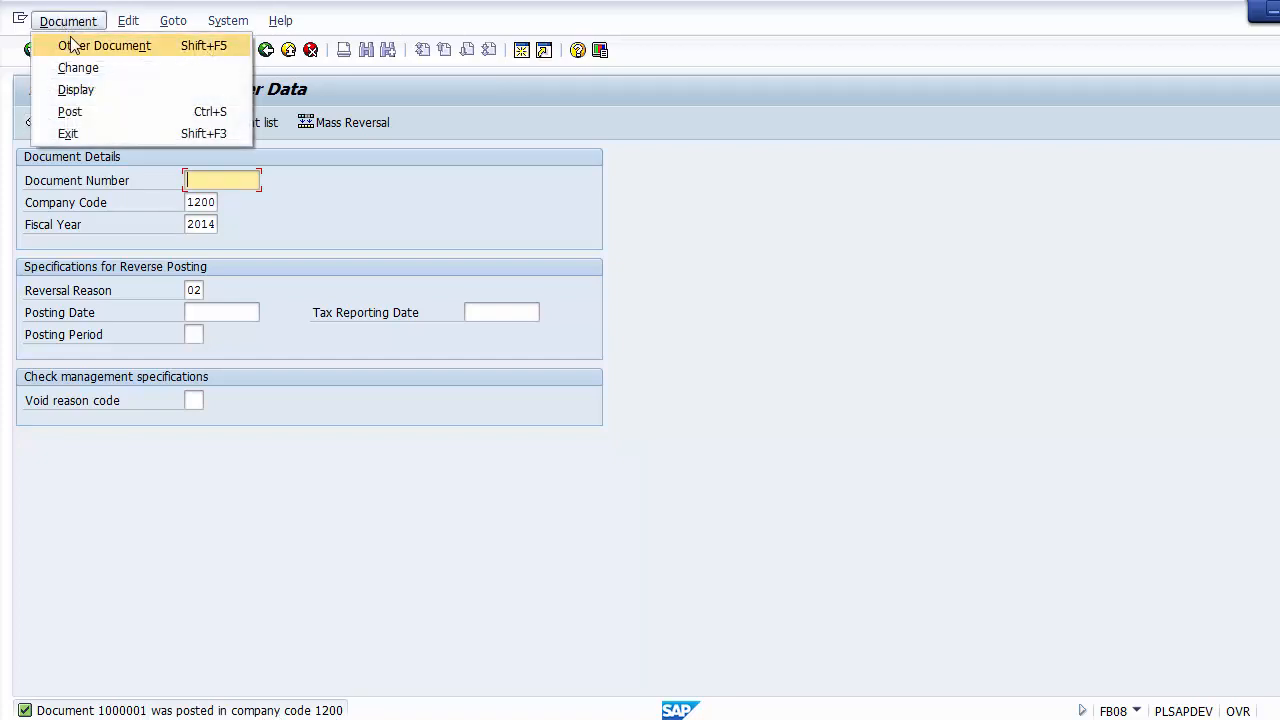
click(72, 91)
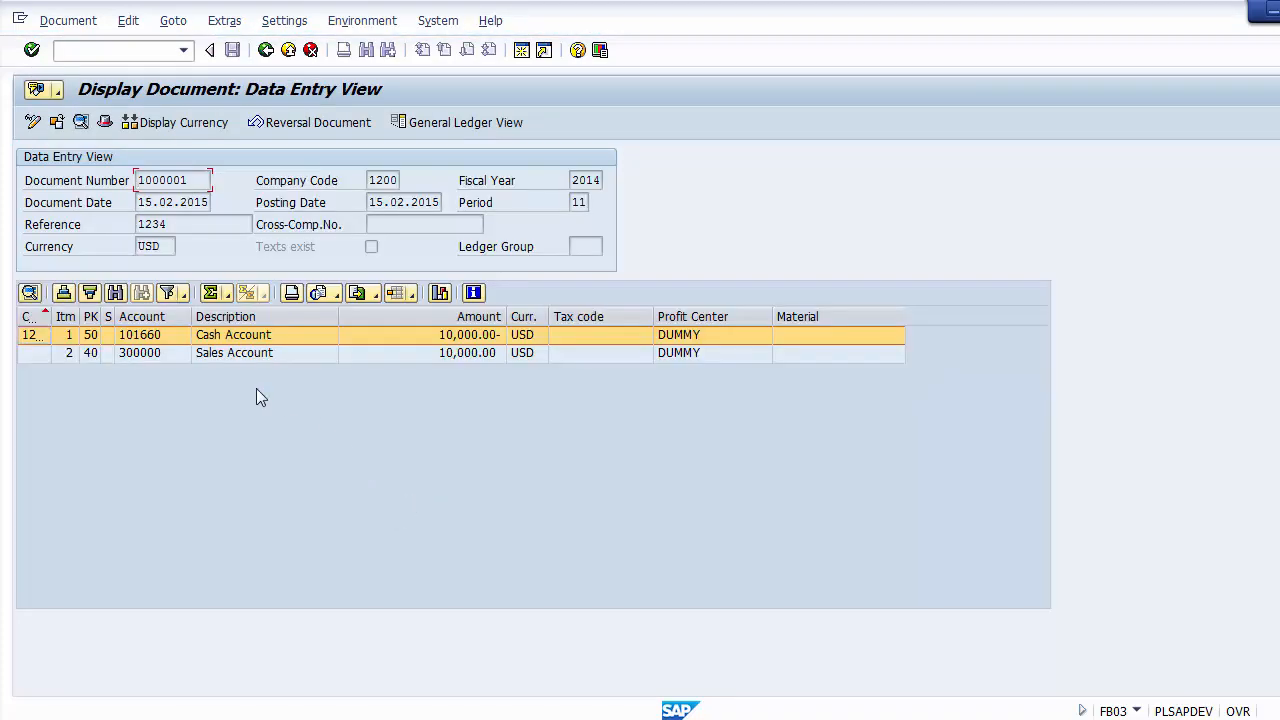
click(227, 340)
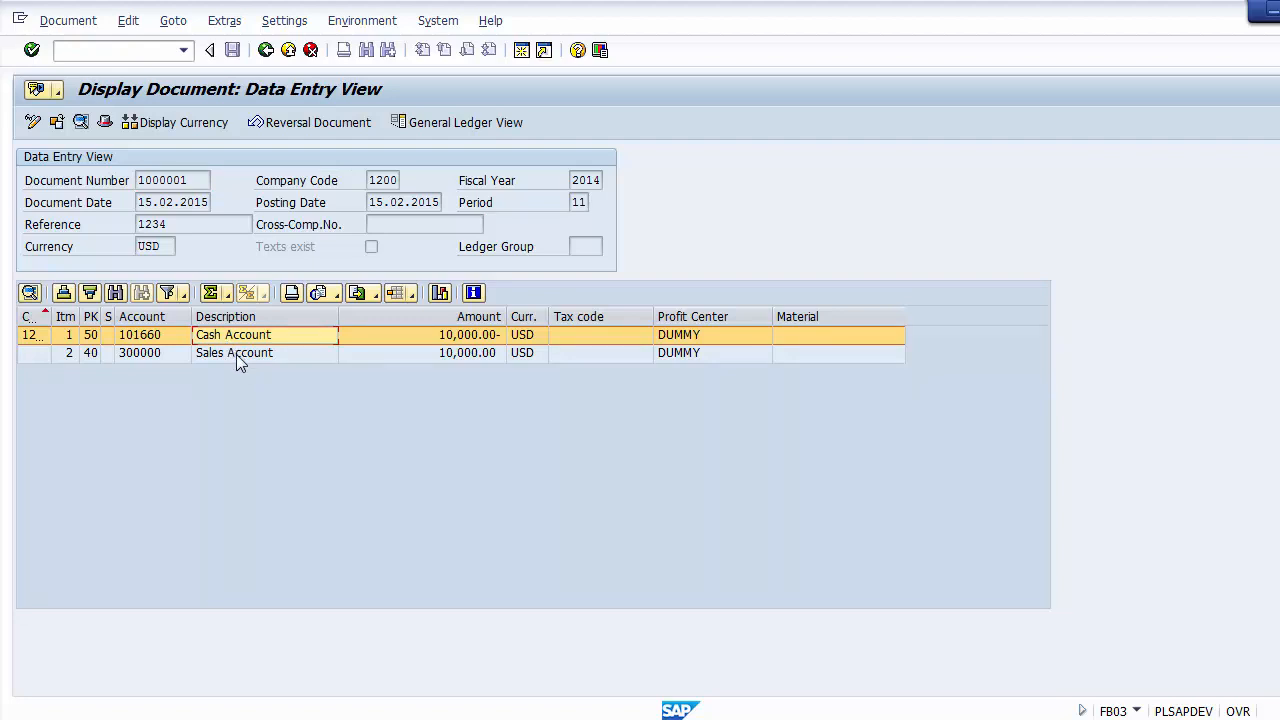
click(468, 339)
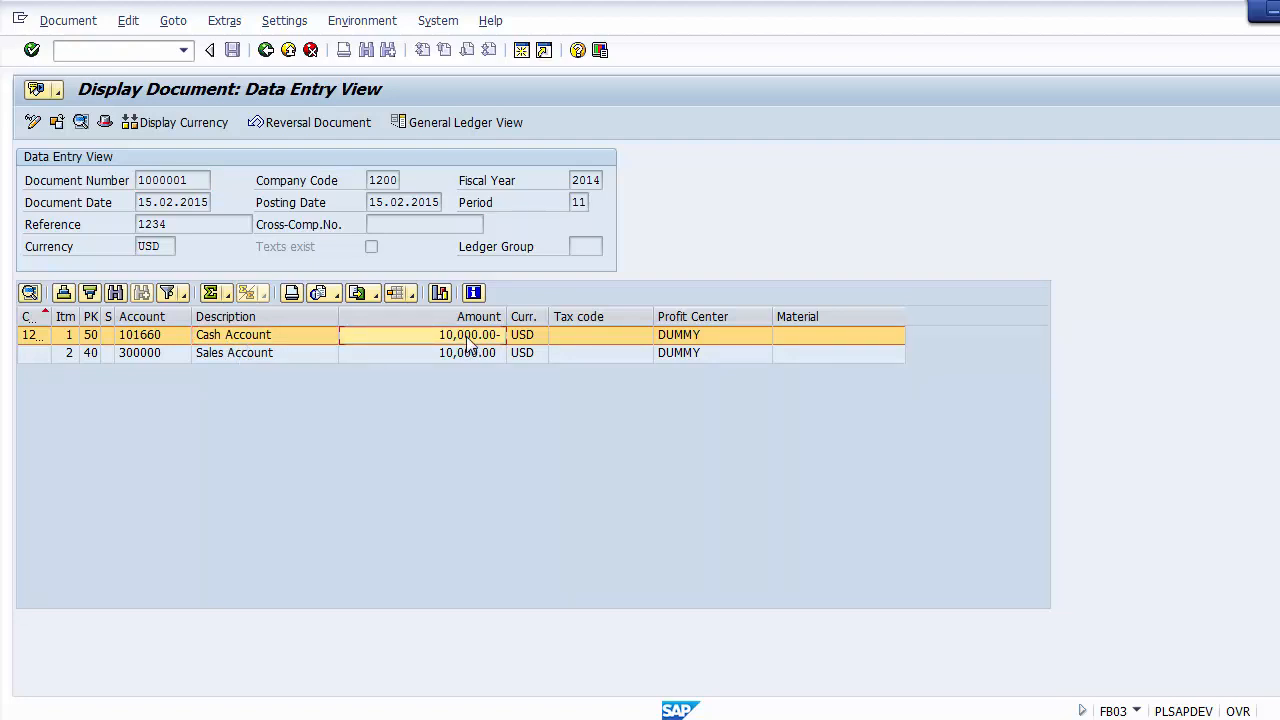
click(232, 356)
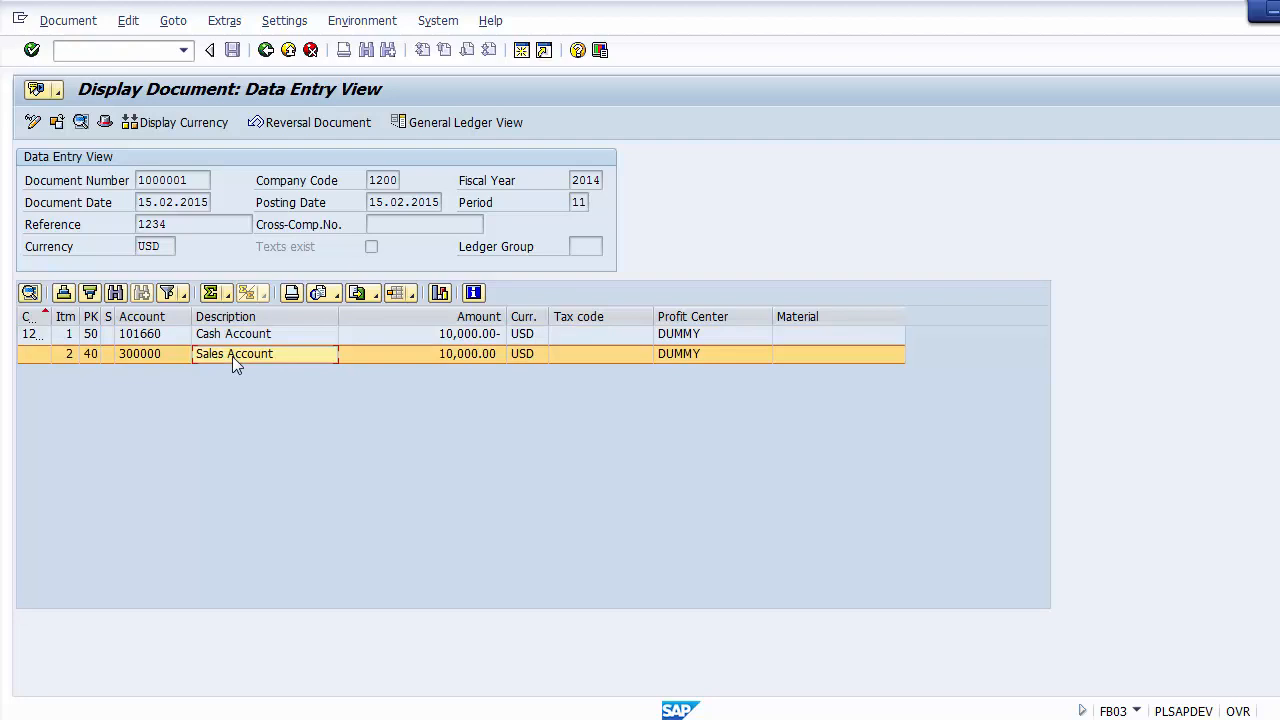
click(309, 122)
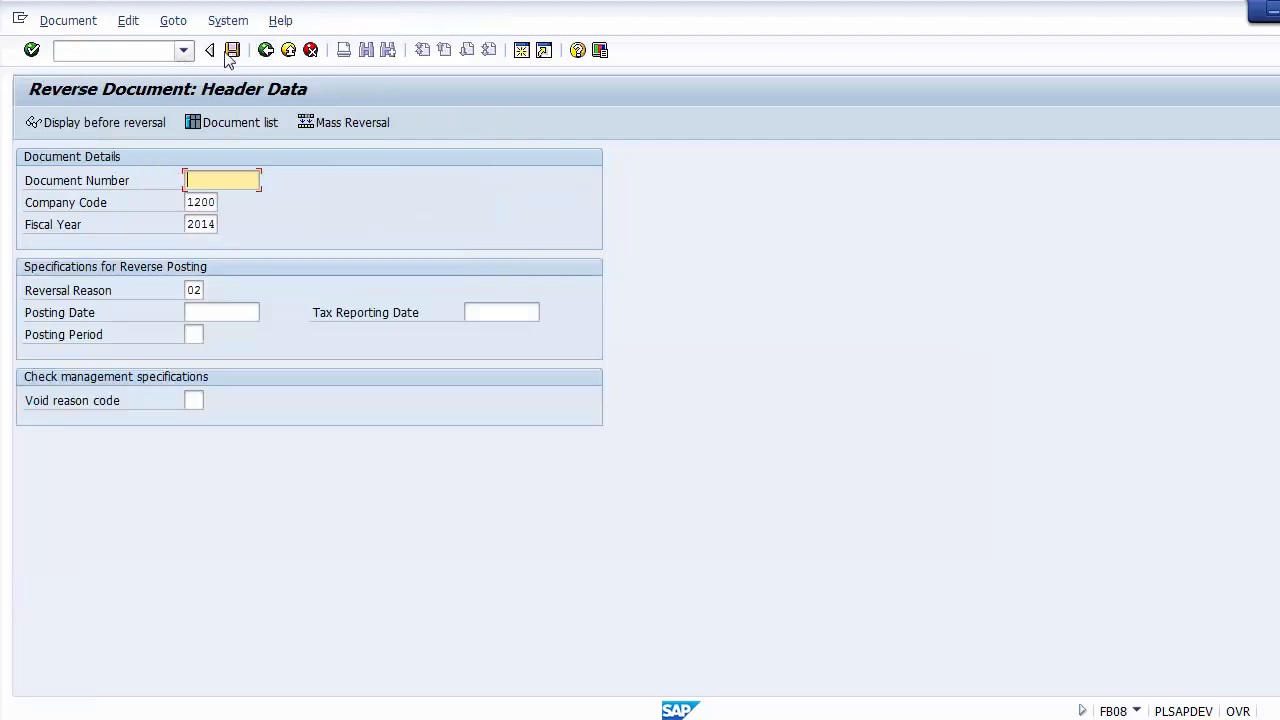
click(288, 50)
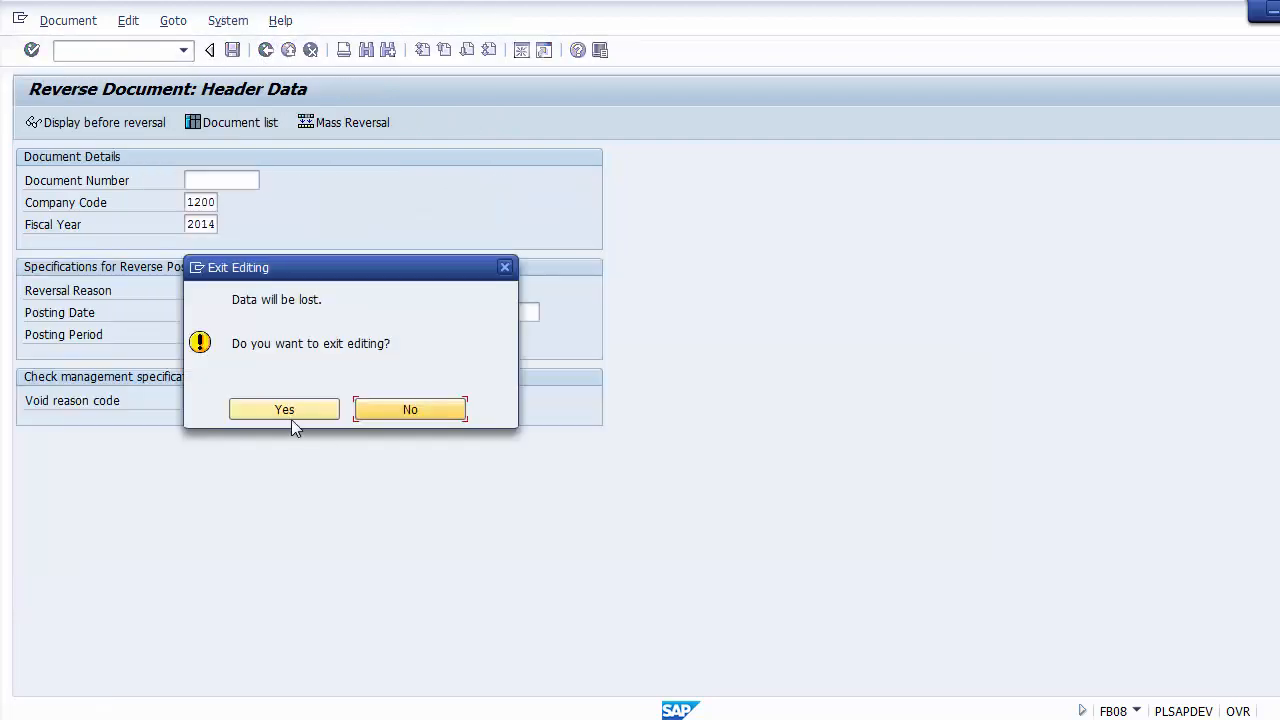
click(284, 409)
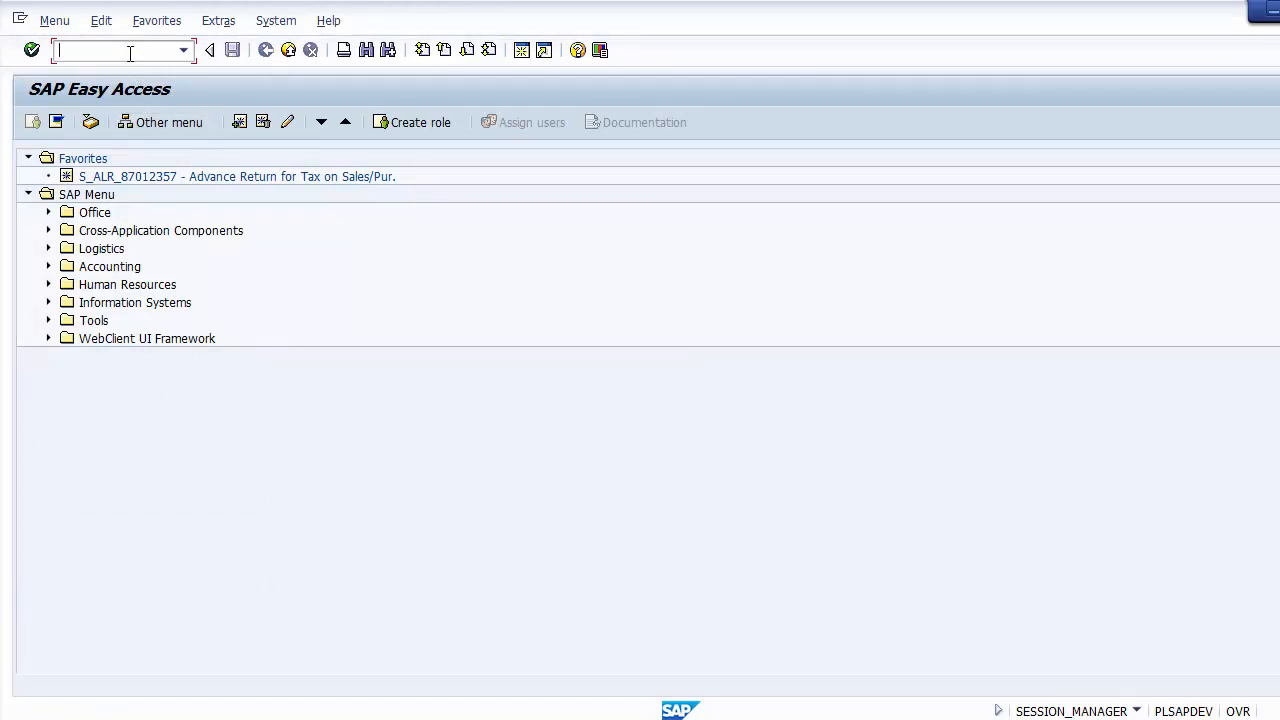
Step: Run transaction FBL3N for the open items of G/L account 300000 in company code 1200, and check the line item amounts and total
key(alt+Tab)
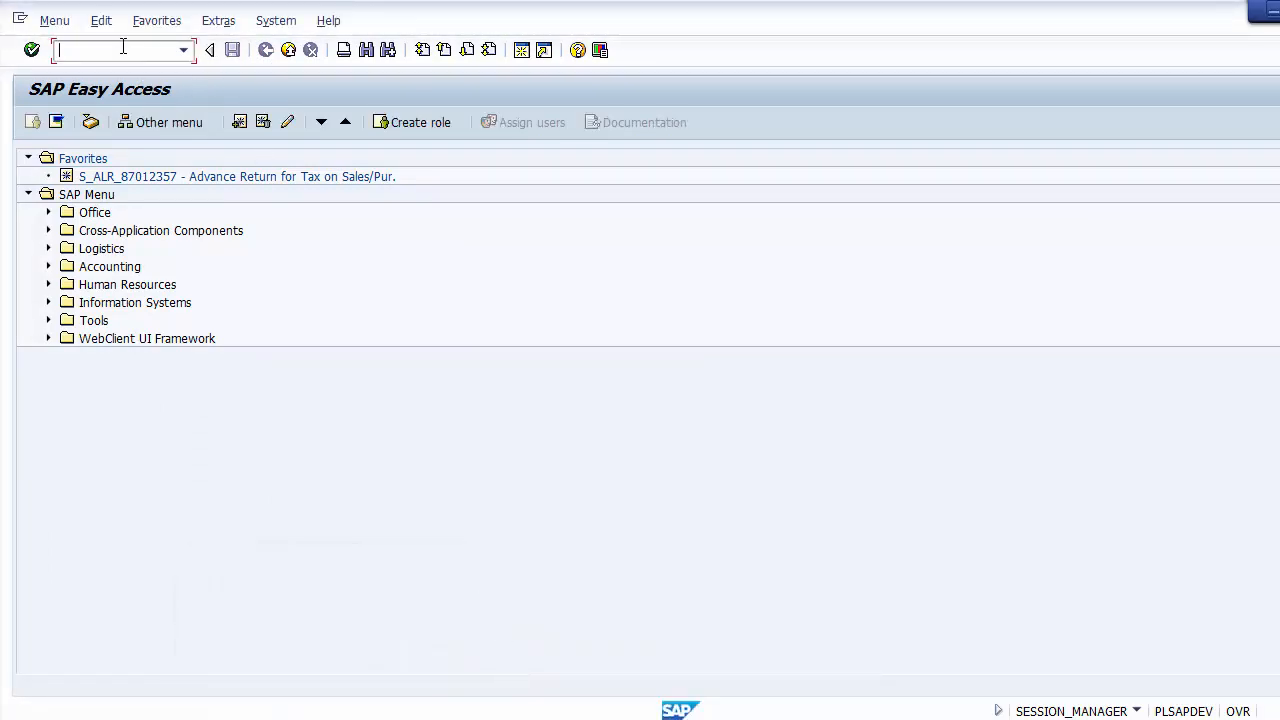
text(fbl3n)
key(Return)
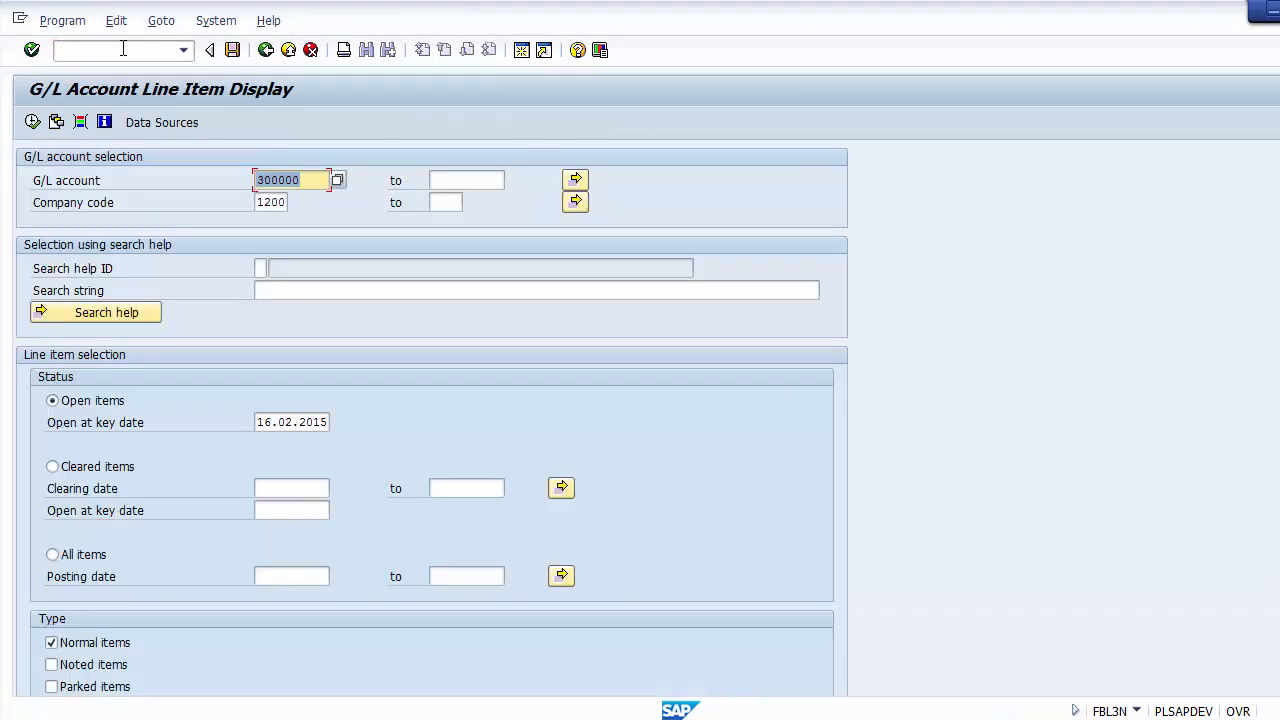
click(33, 122)
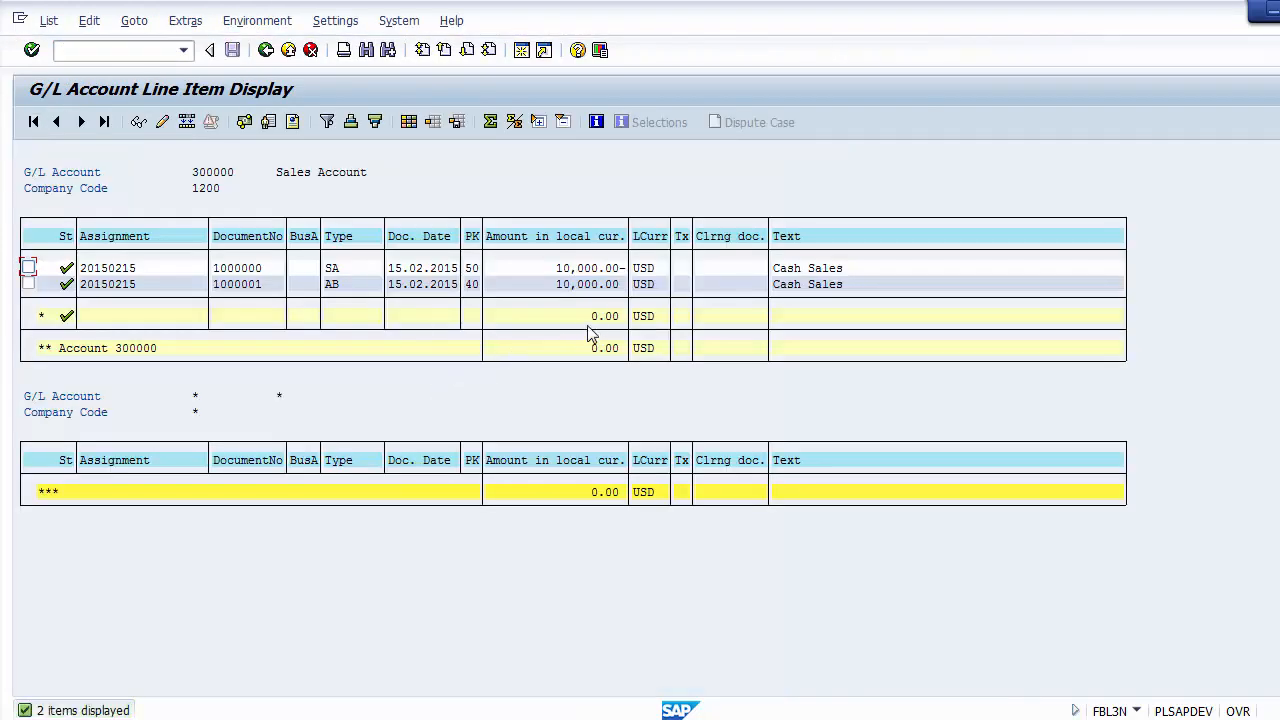
click(594, 318)
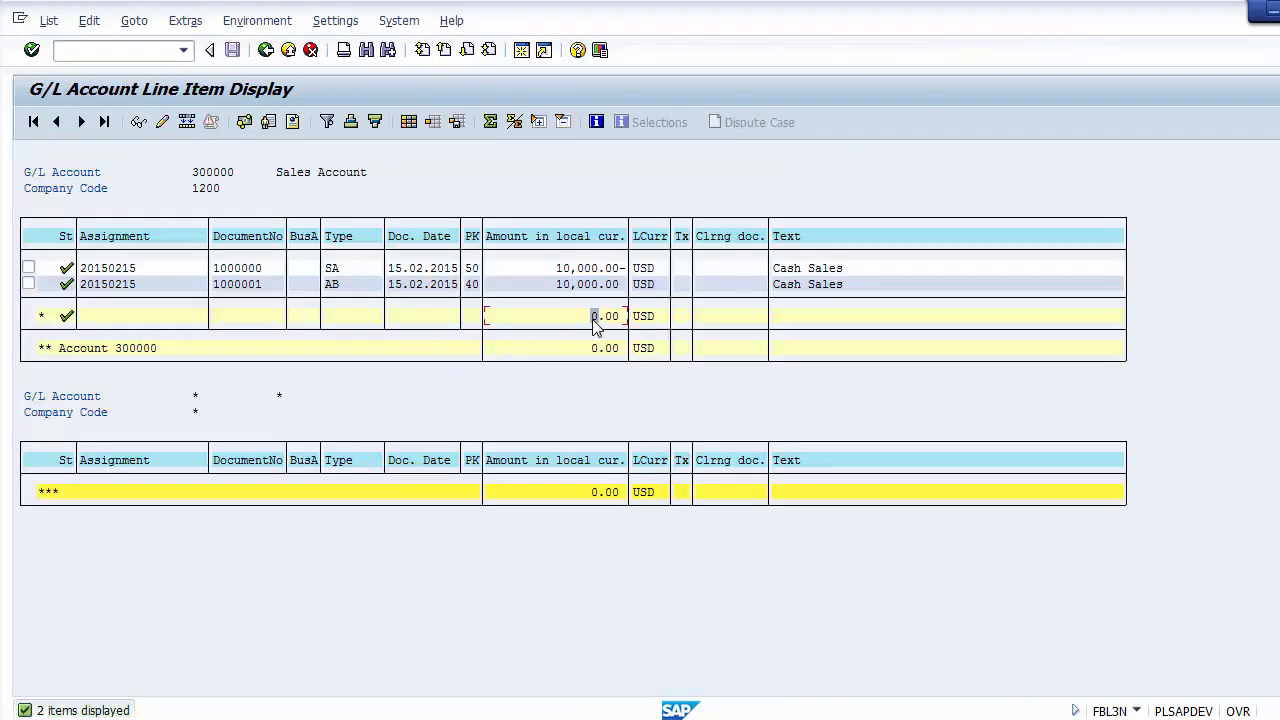
click(563, 270)
click(566, 286)
click(266, 50)
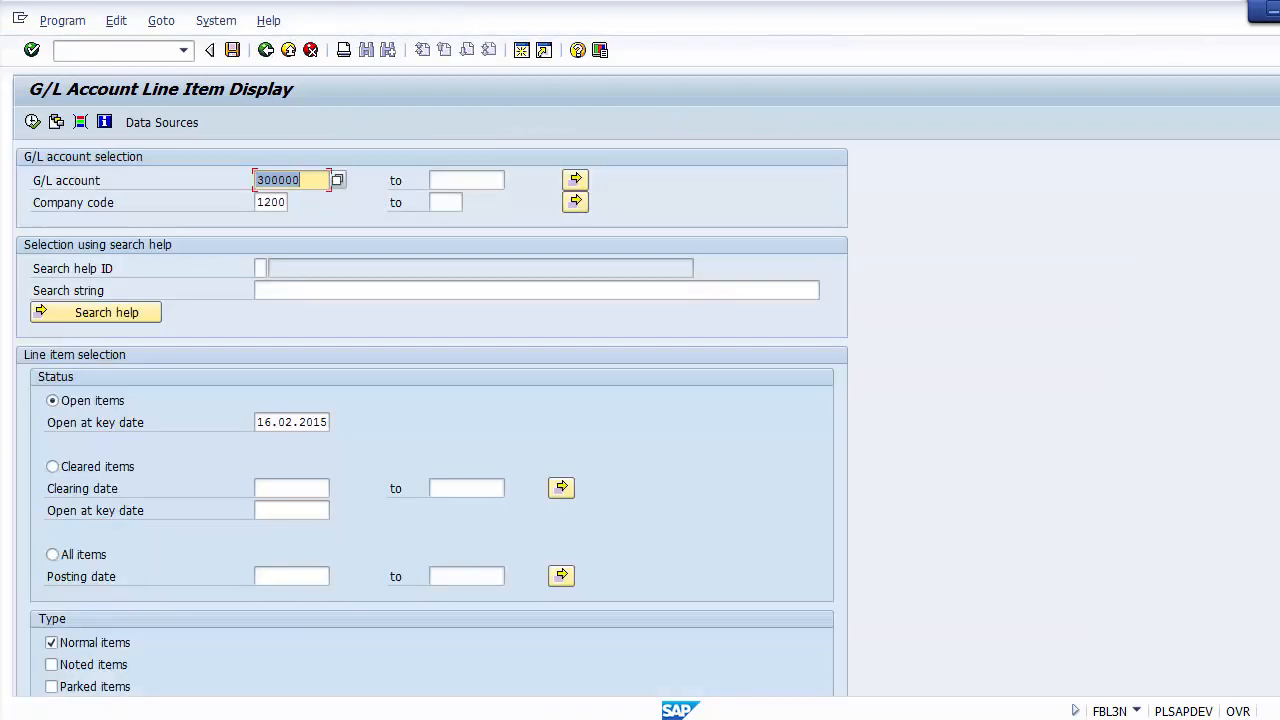
Step: Switch to the PowerPoint presentation to view the menu path on the Reports slide, and return to SAP Easy Access
click(408, 718)
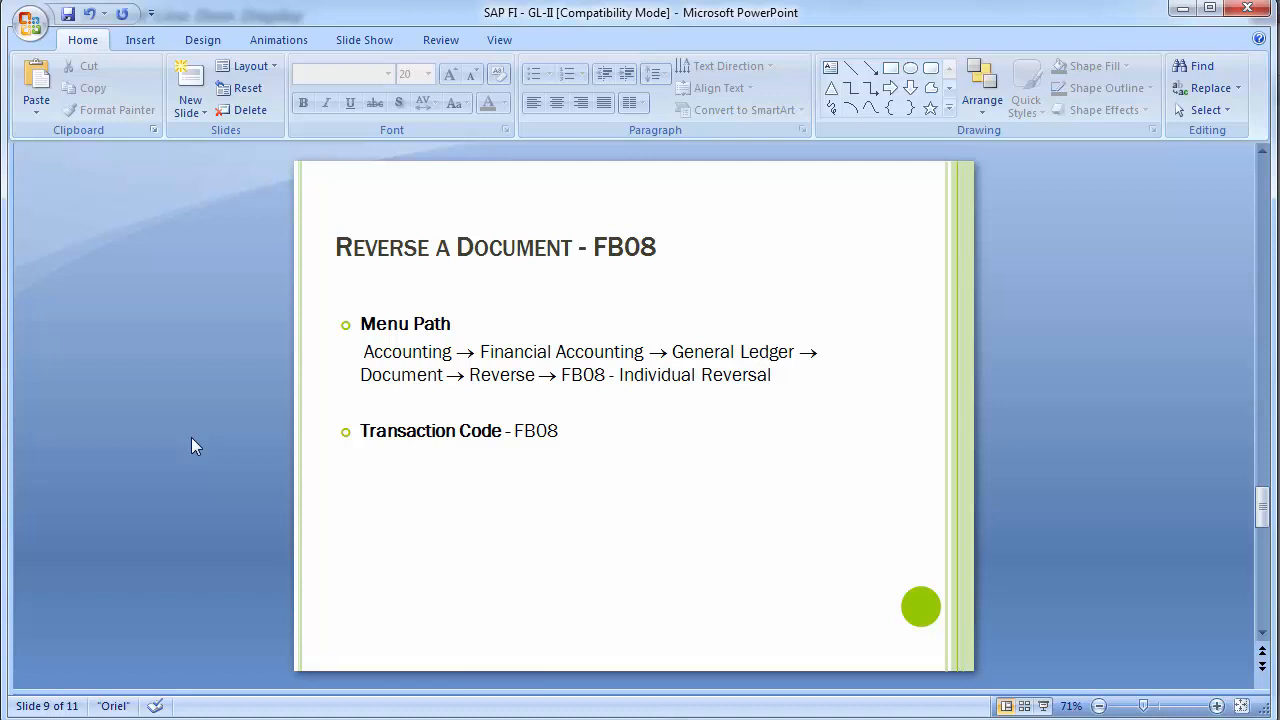
scroll(191, 437, down, 1)
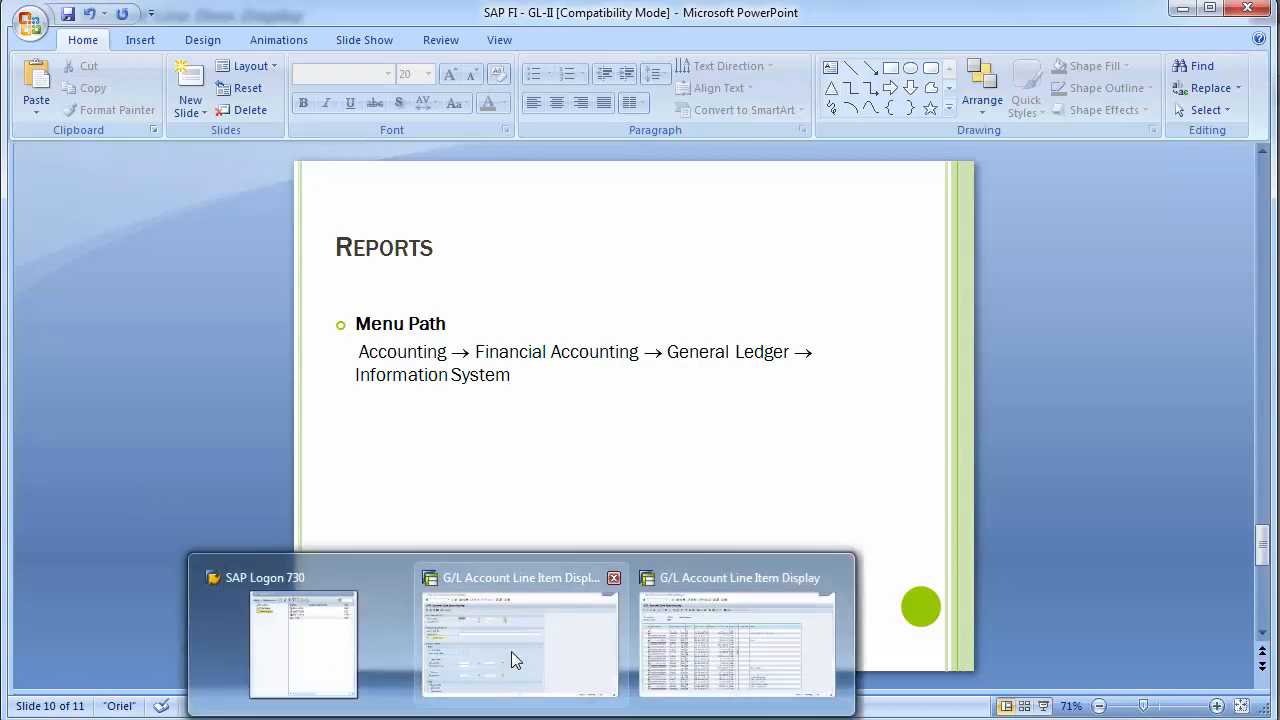
click(511, 651)
click(126, 53)
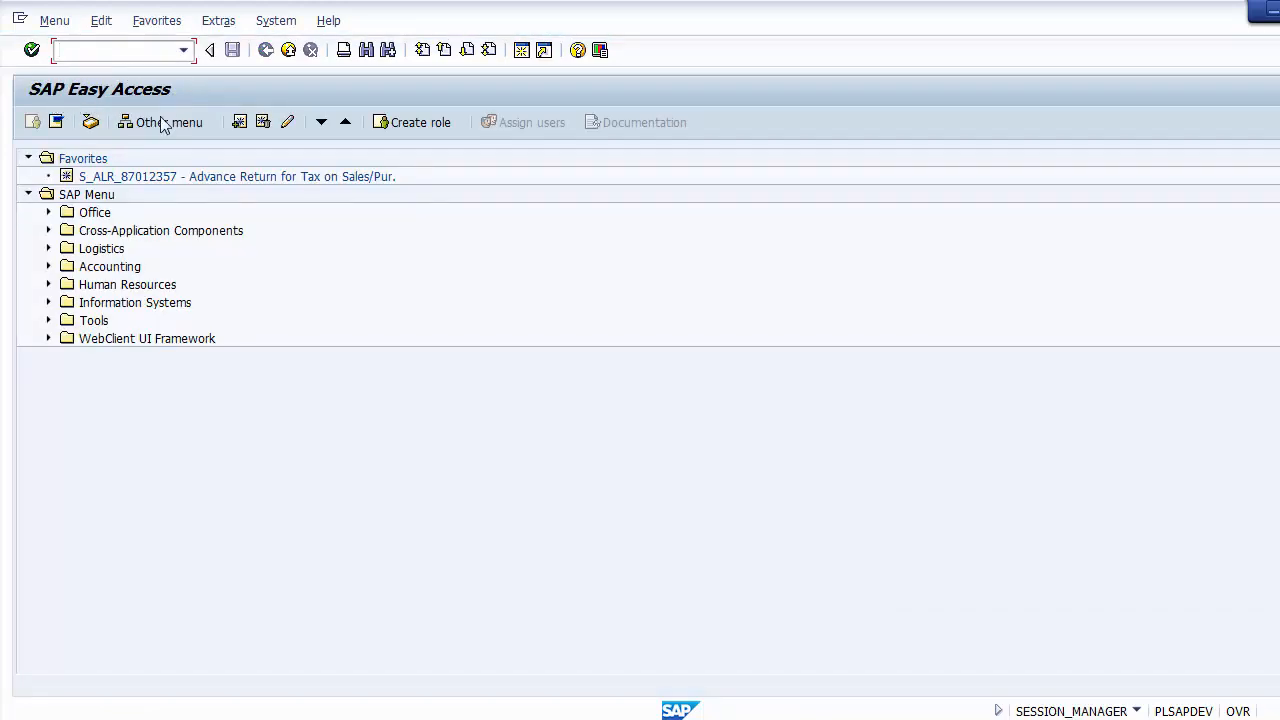
Step: Expand the Information Systems, Accounting and Financial Accounting folders one inside the other in the SAP Menu tree
click(100, 200)
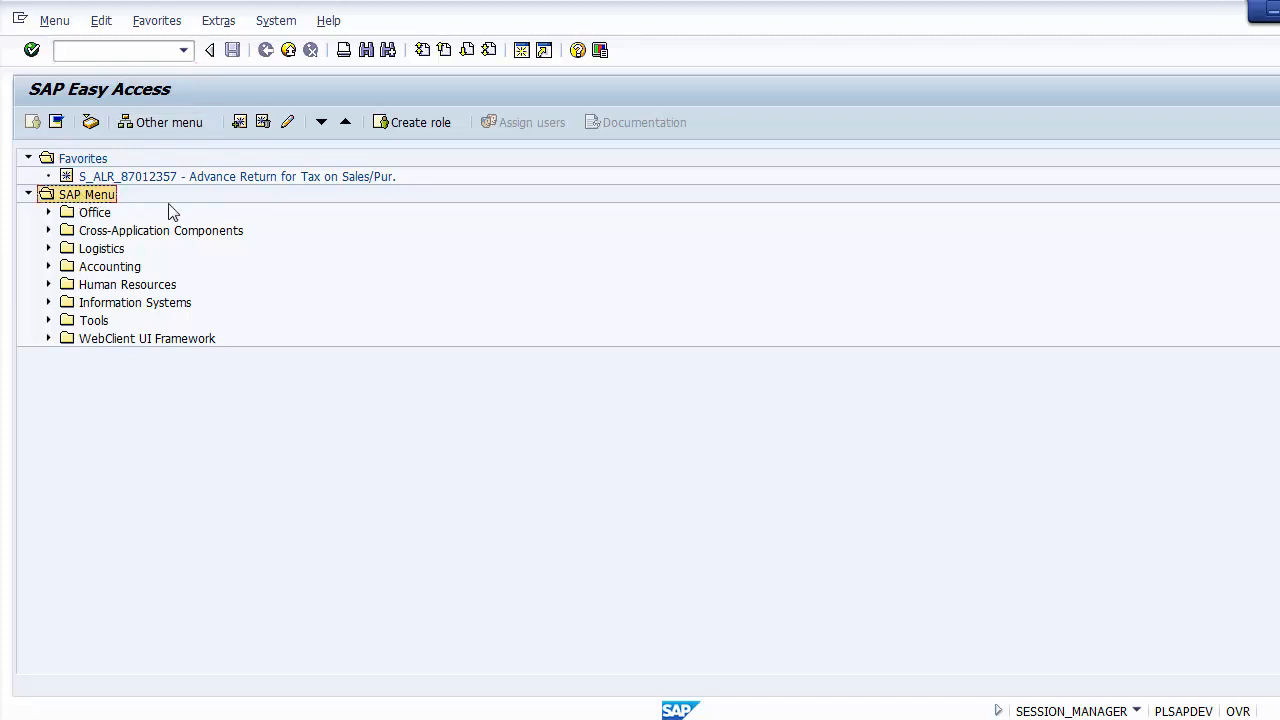
click(101, 305)
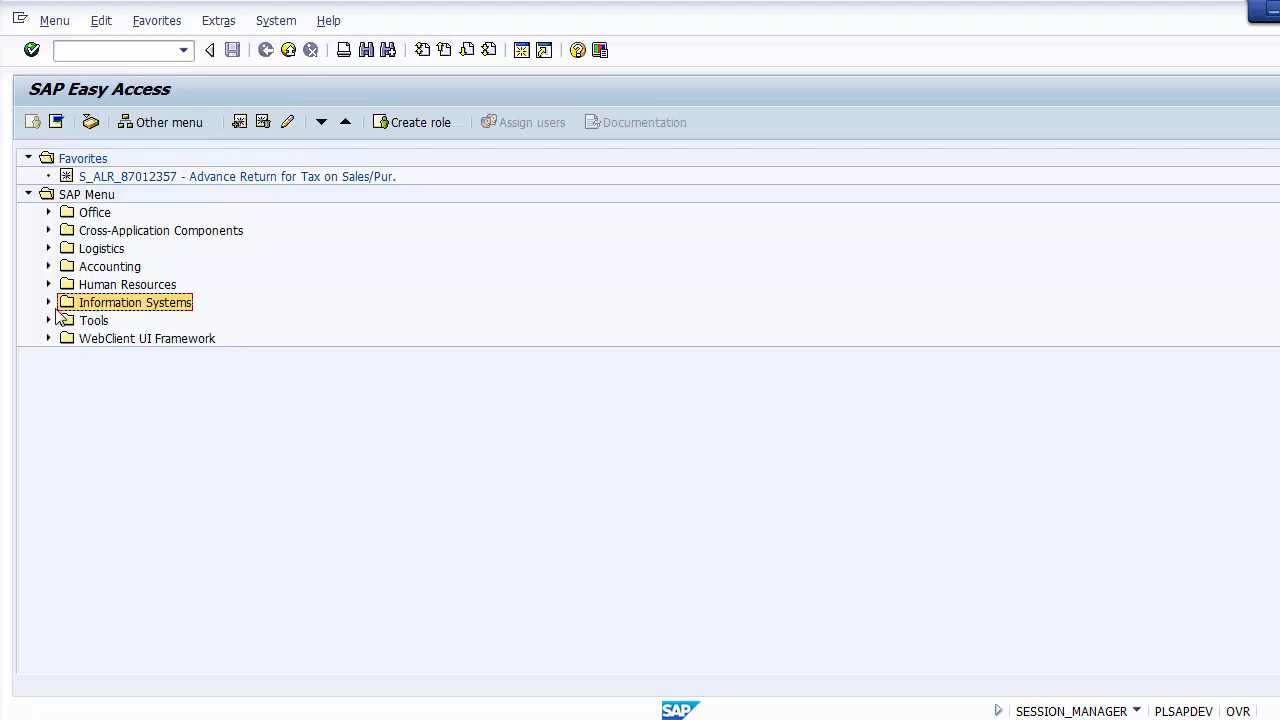
click(49, 305)
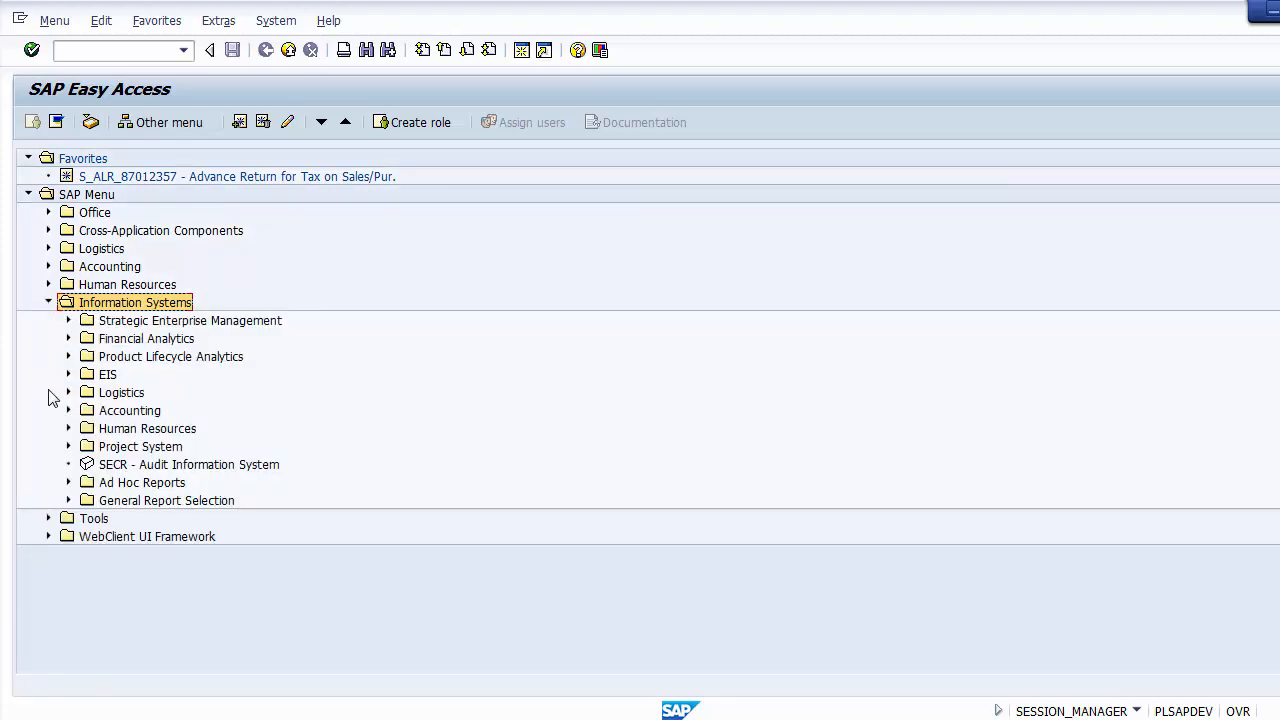
click(115, 413)
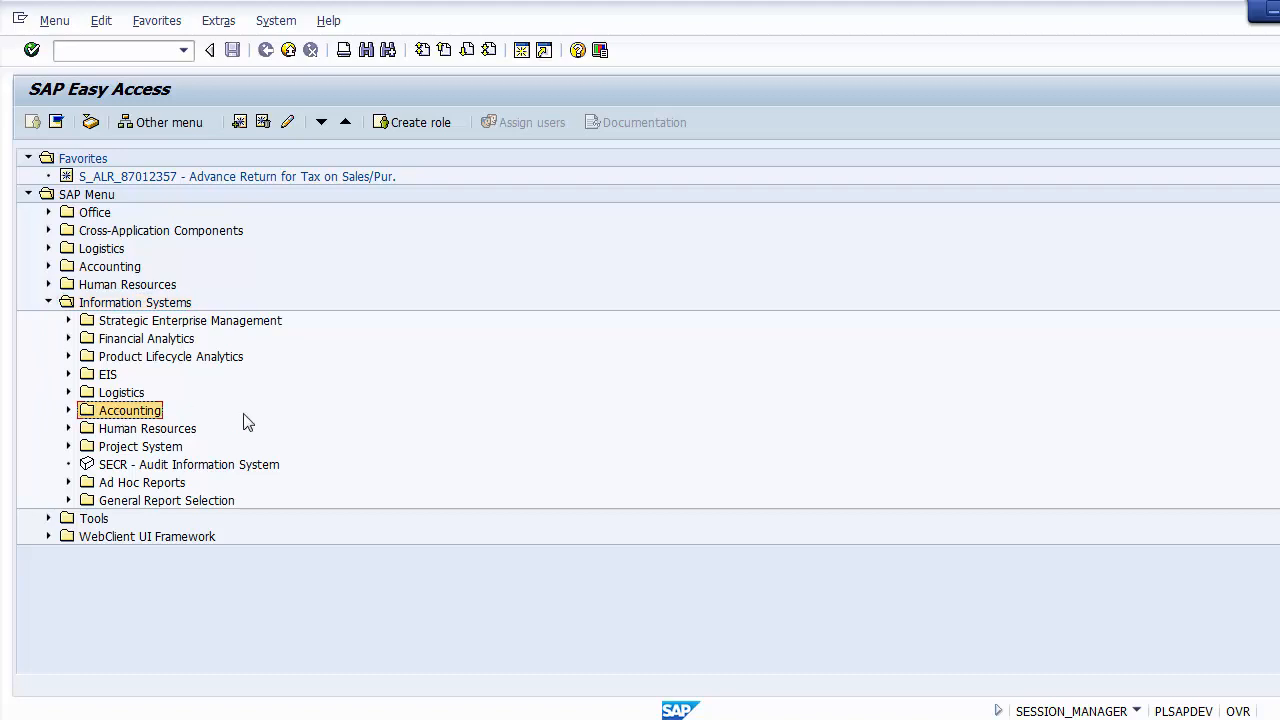
click(68, 411)
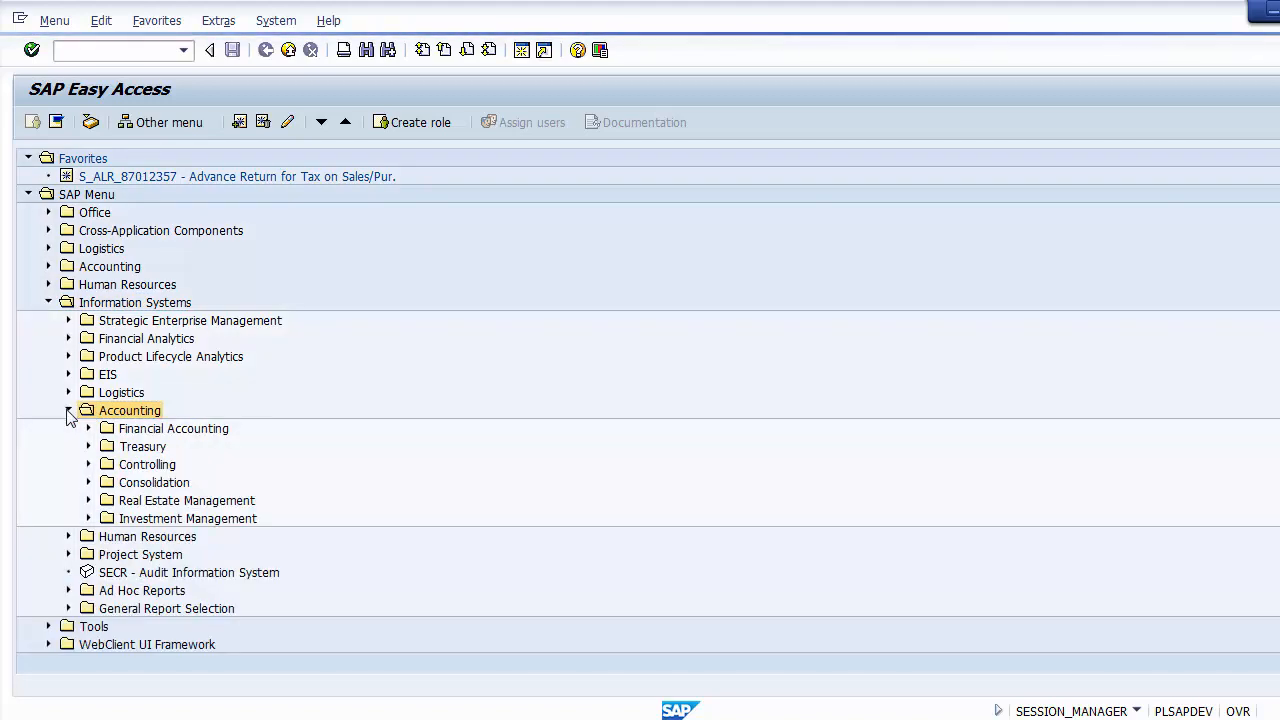
click(129, 430)
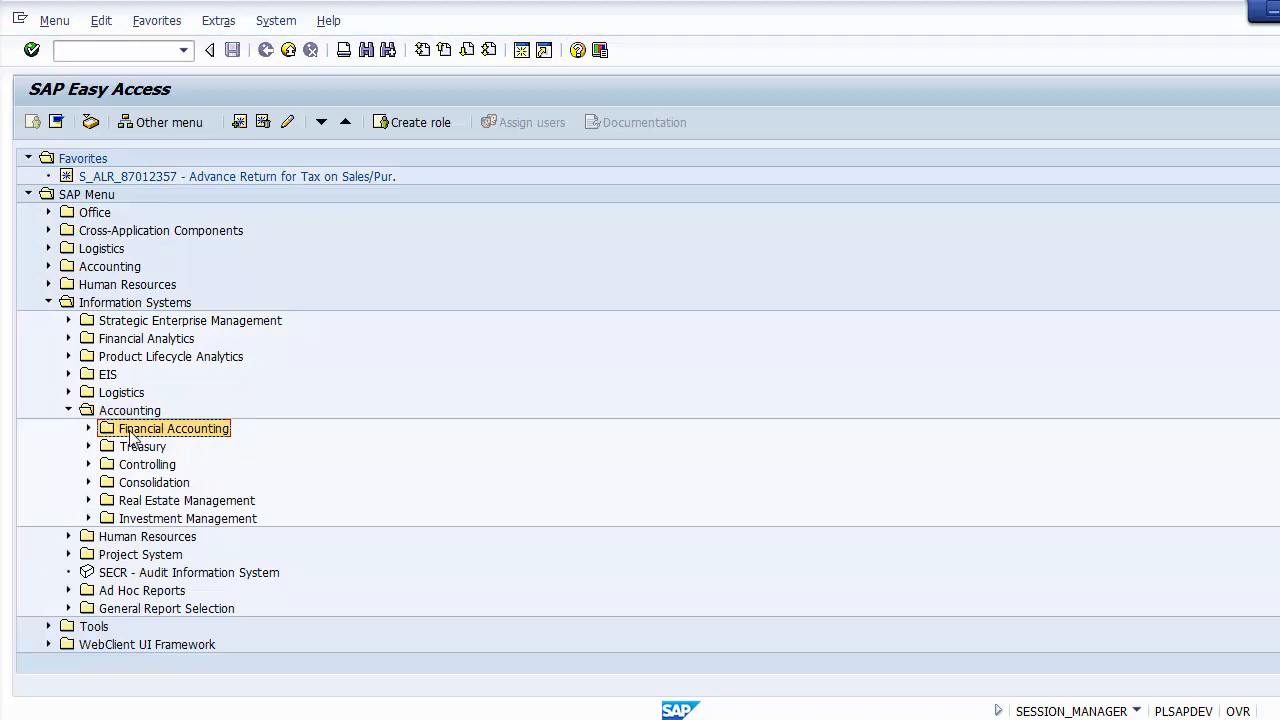
click(88, 428)
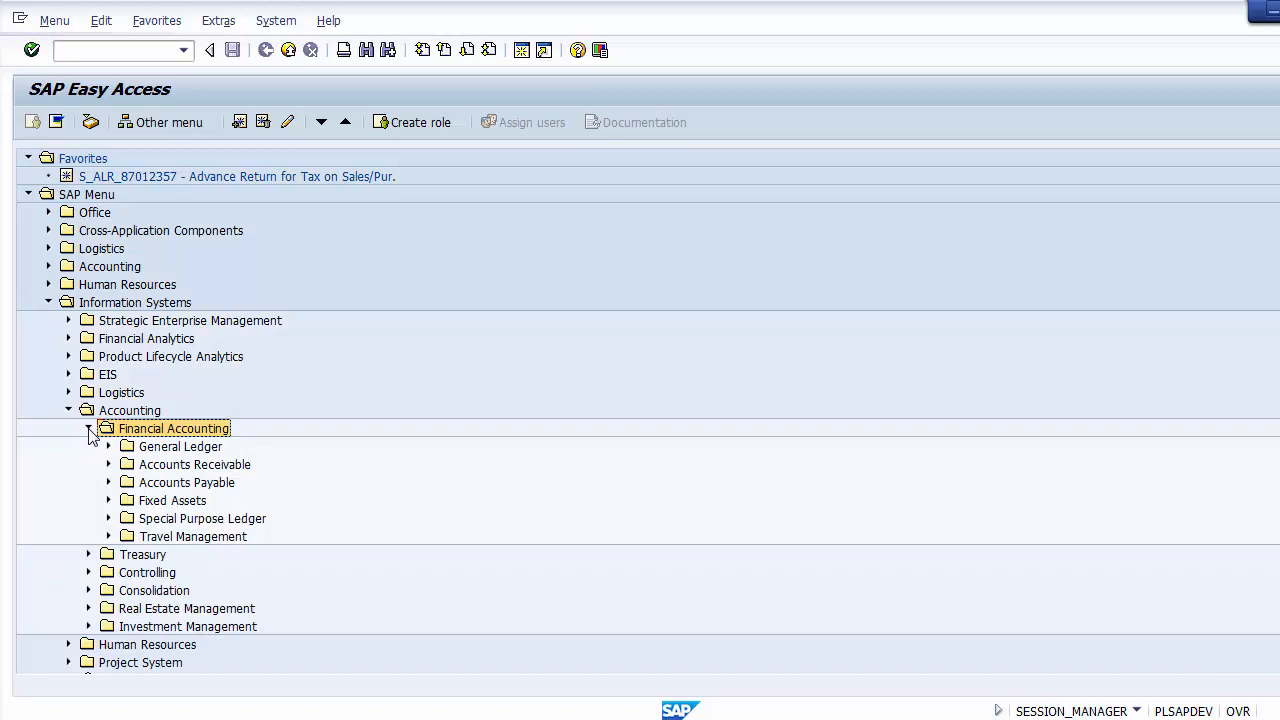
Step: Look over the subledger folders under Financial Accounting and expand the General Ledger folder
click(214, 450)
click(212, 466)
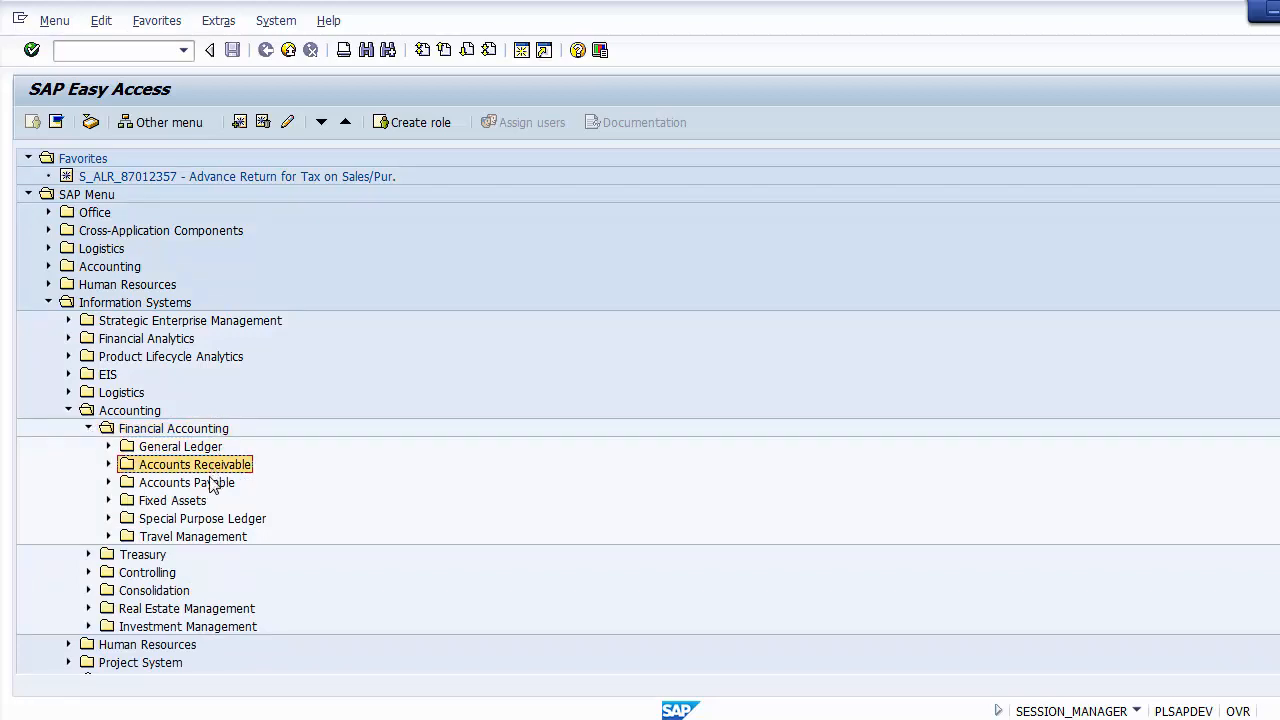
click(205, 484)
click(199, 502)
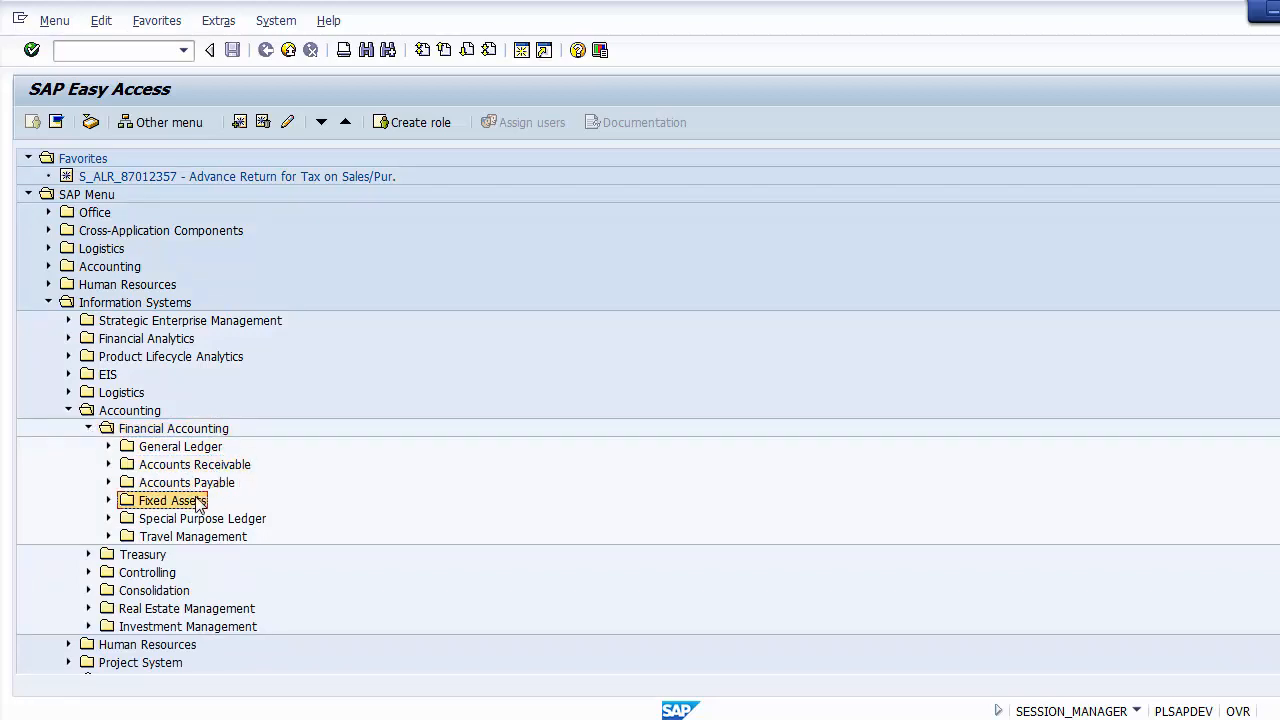
click(185, 452)
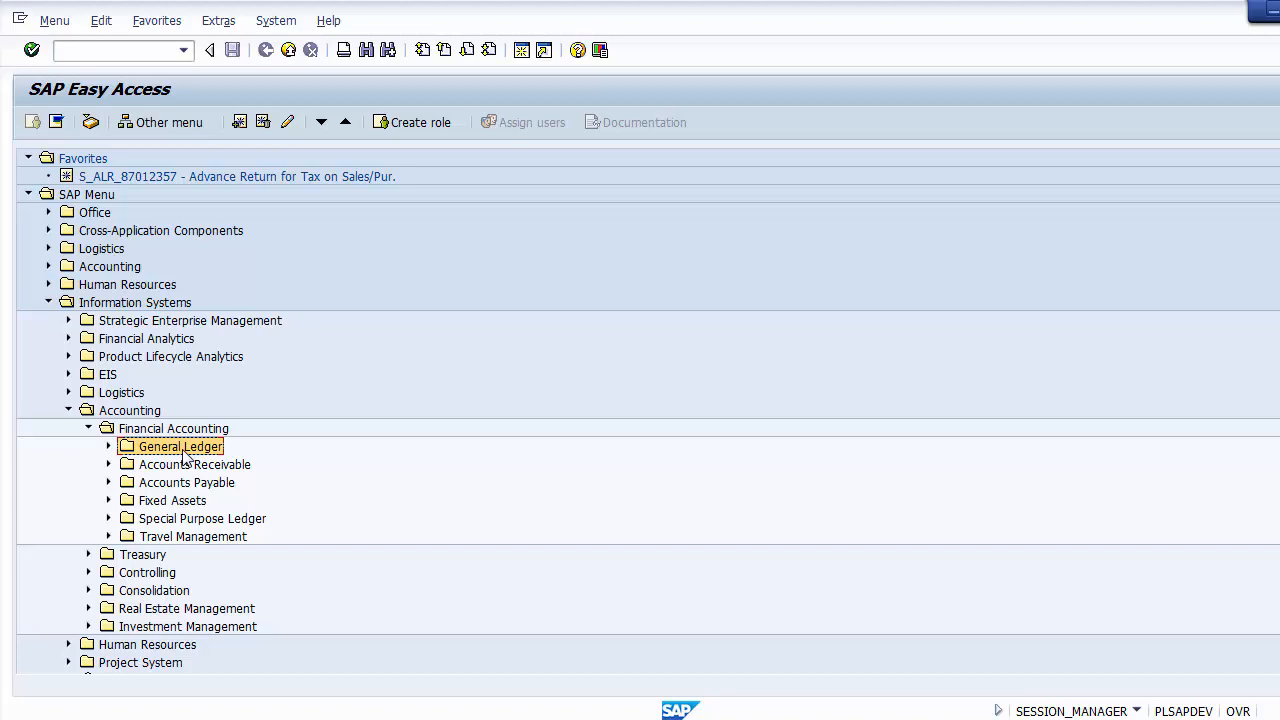
click(108, 446)
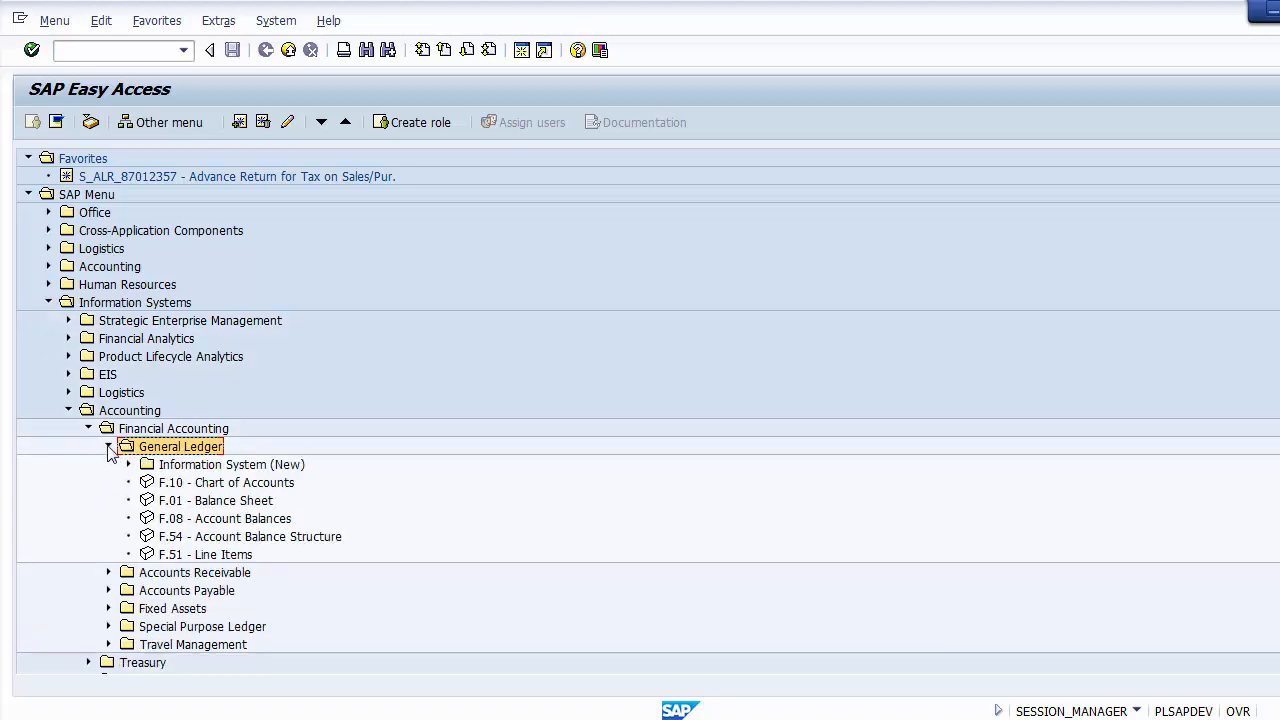
click(108, 446)
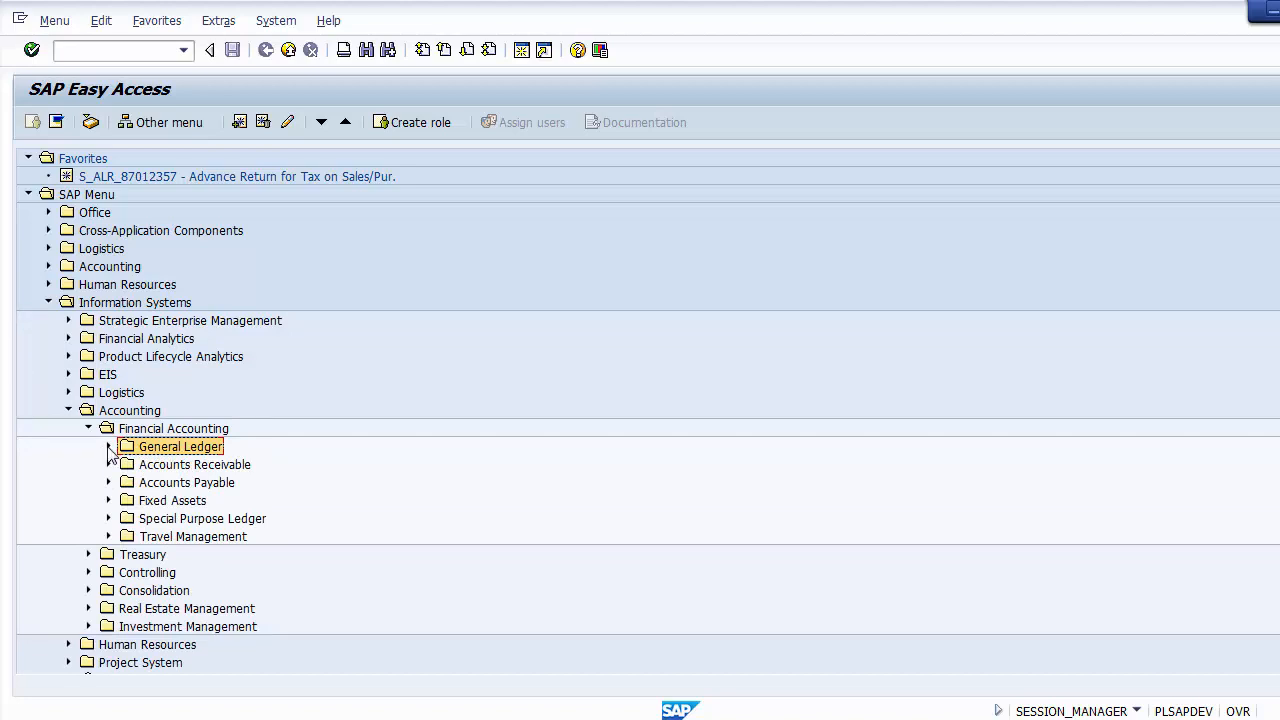
click(109, 447)
Step: Examine the General Ledger report entries, from Information System (New) through F.51 - Line Items
click(284, 467)
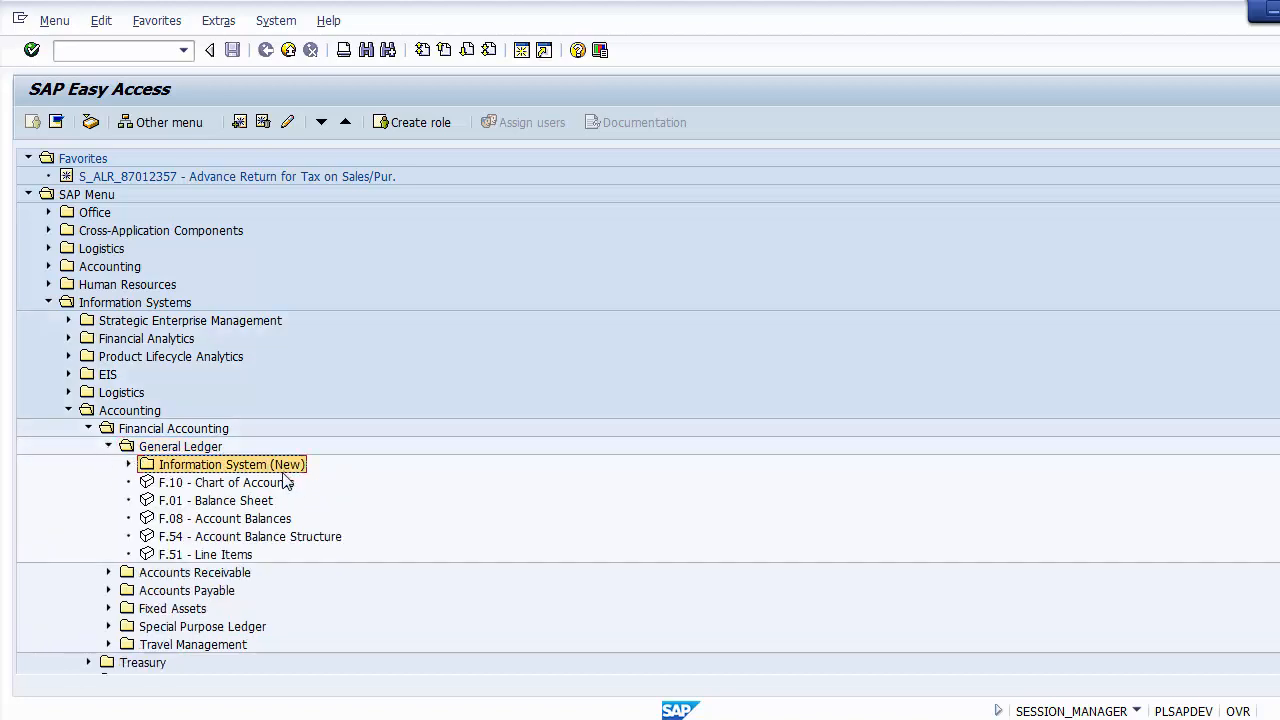
click(279, 484)
click(271, 502)
click(278, 521)
click(274, 540)
click(244, 556)
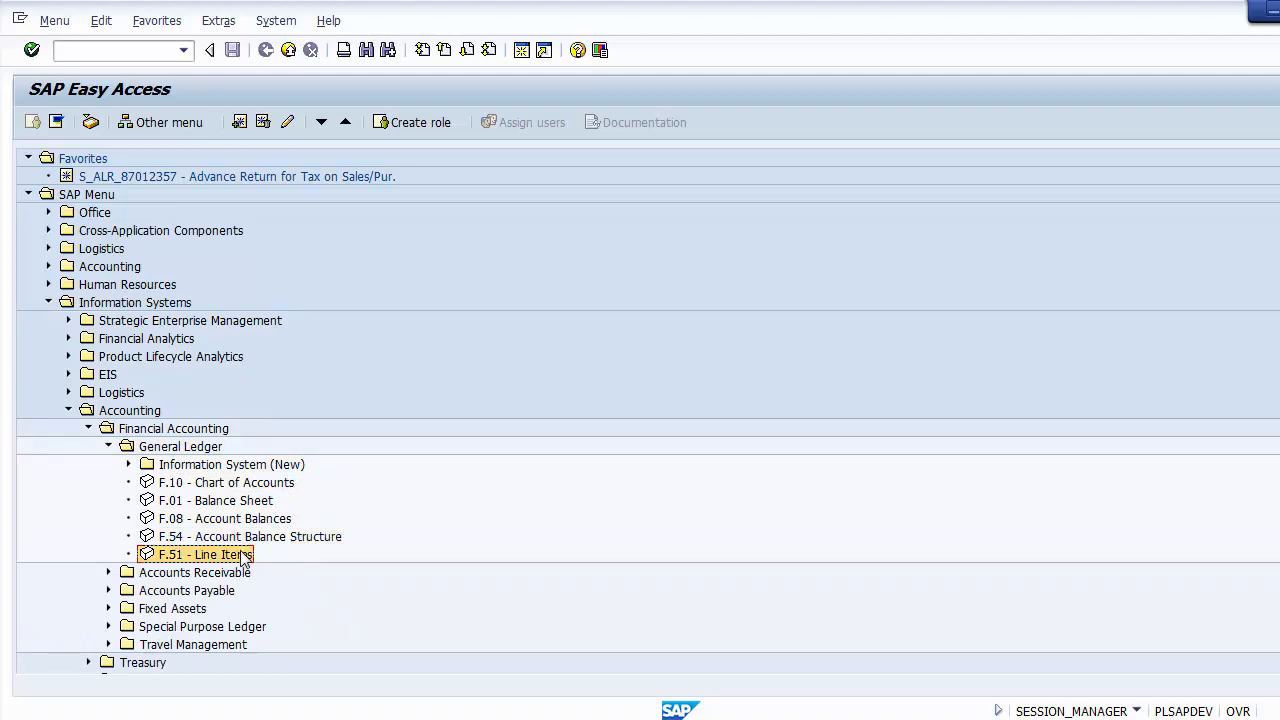
click(220, 467)
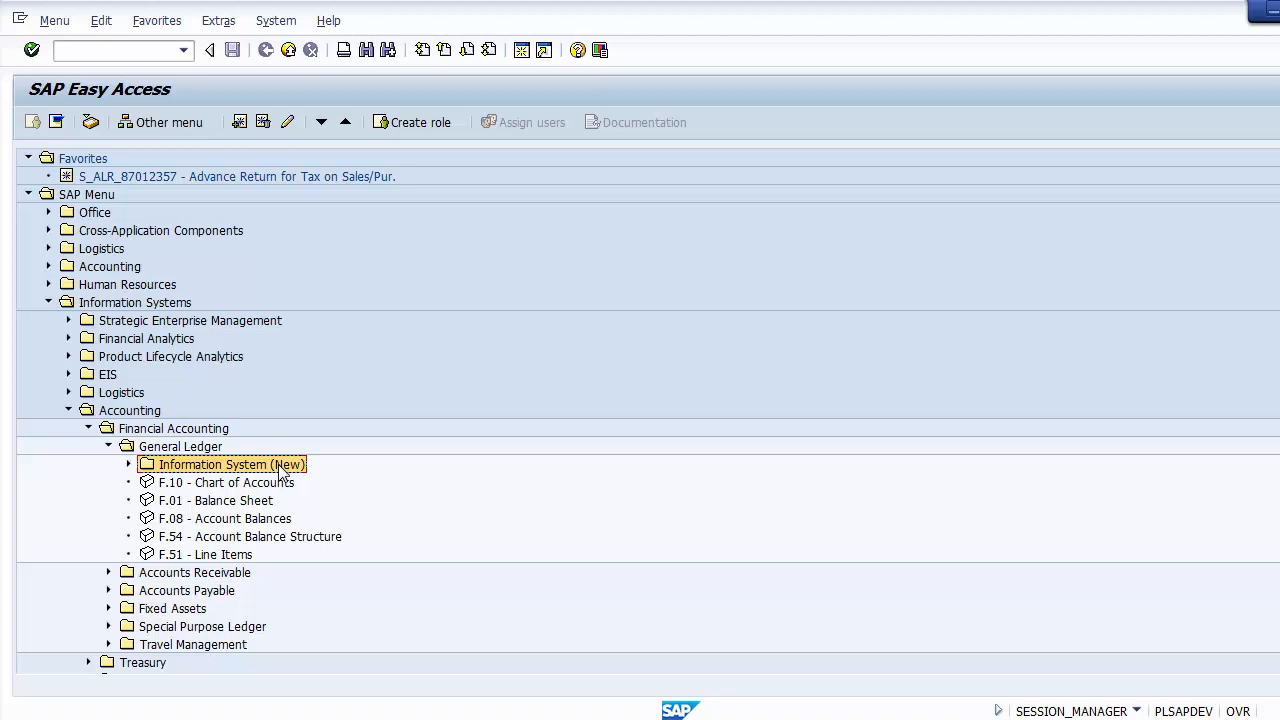
click(262, 485)
click(250, 502)
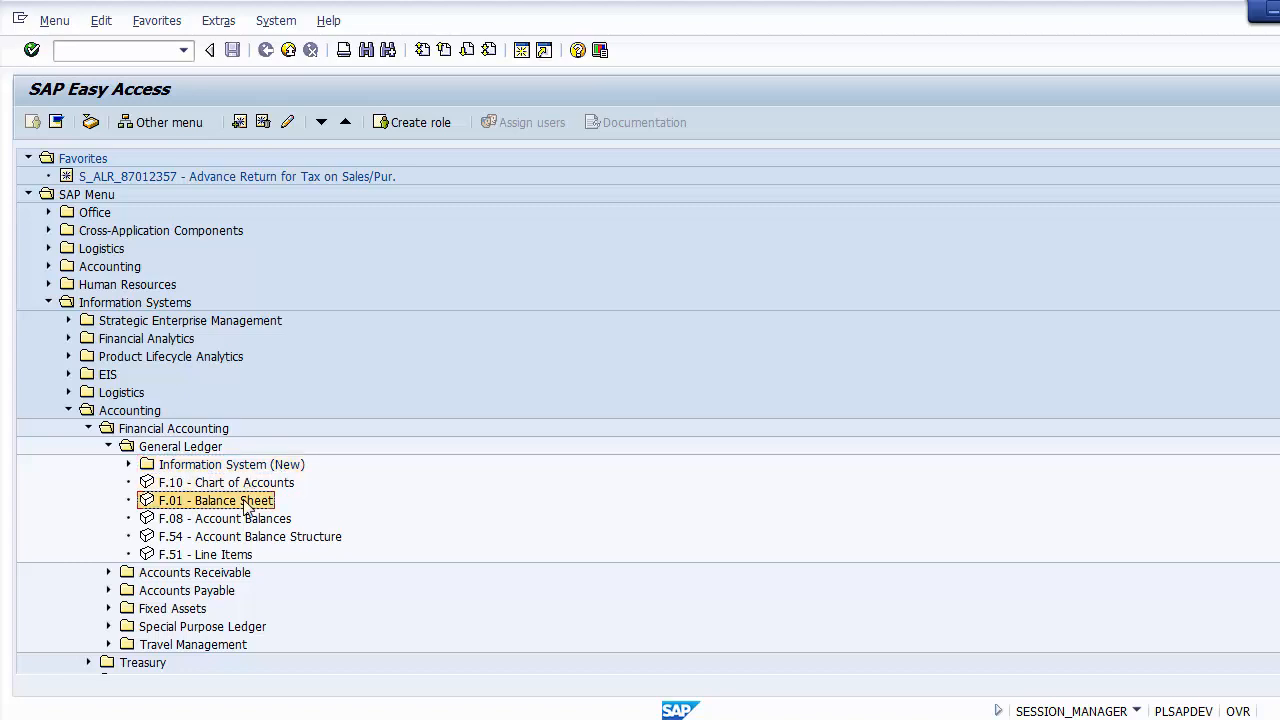
Step: Look over the balance sheet and account balance entries under General Ledger and open the F.08 - Account Balances report
click(240, 536)
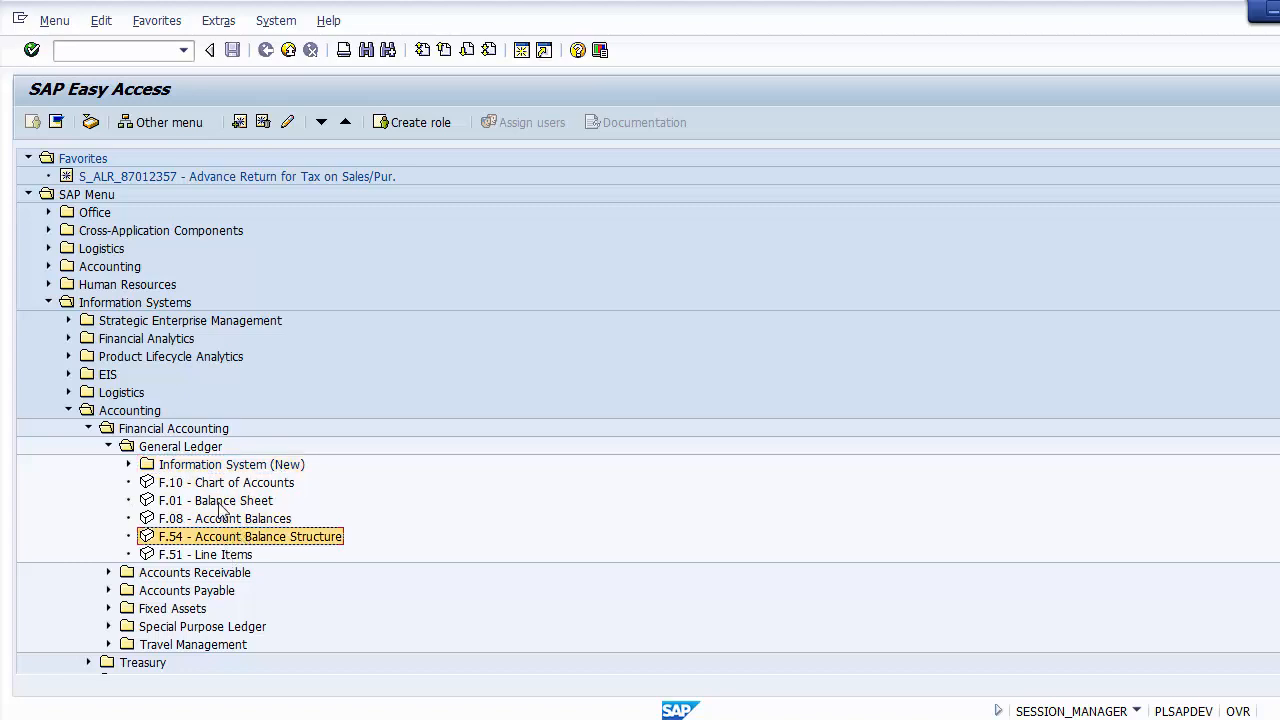
click(232, 503)
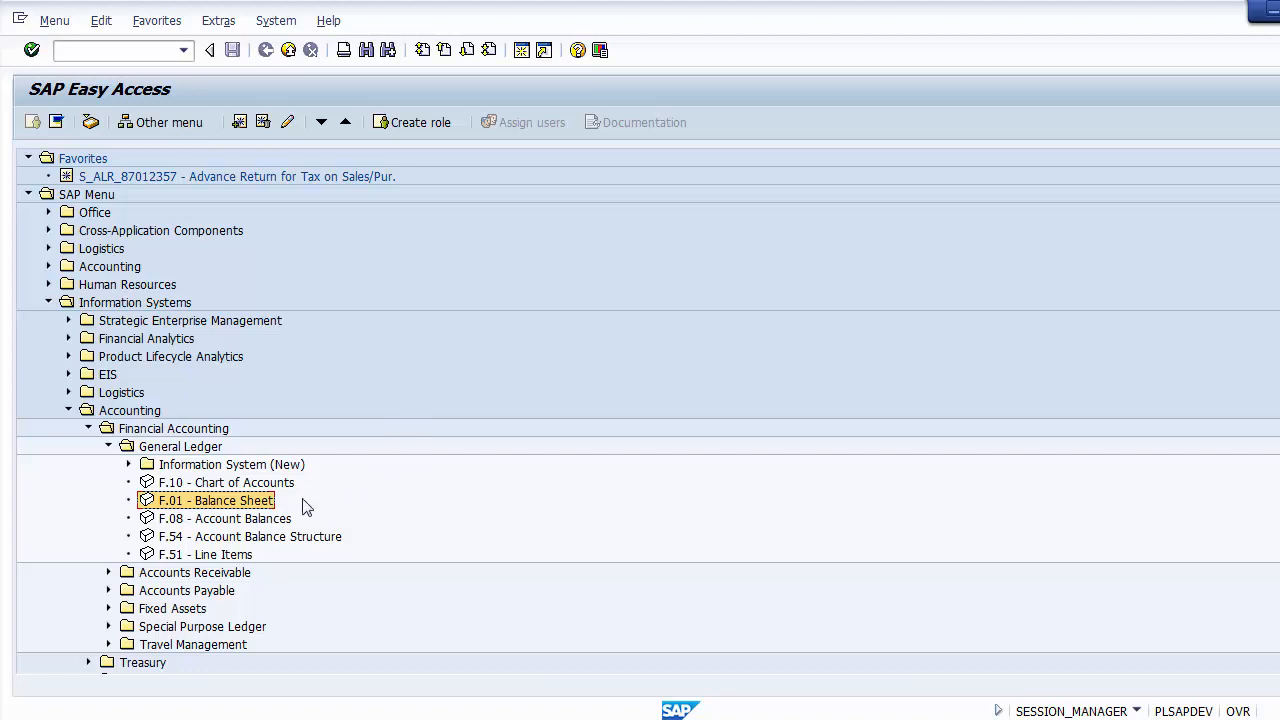
click(240, 520)
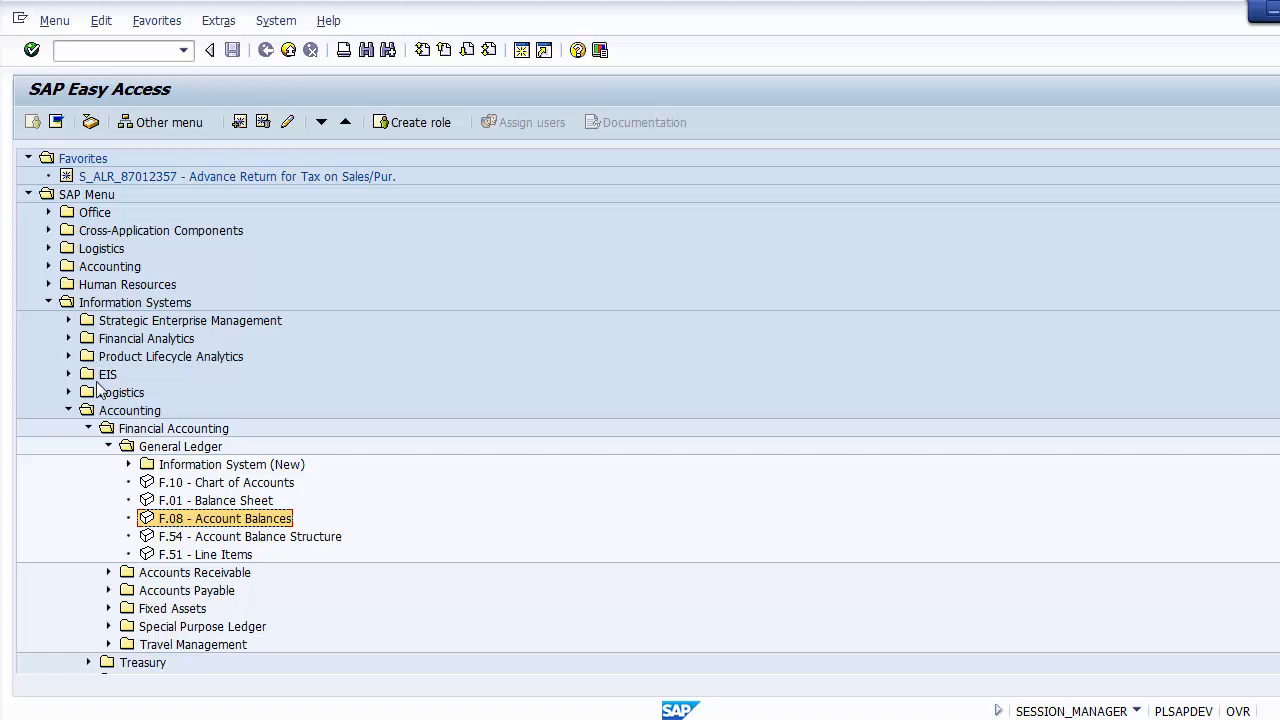
double_click(175, 522)
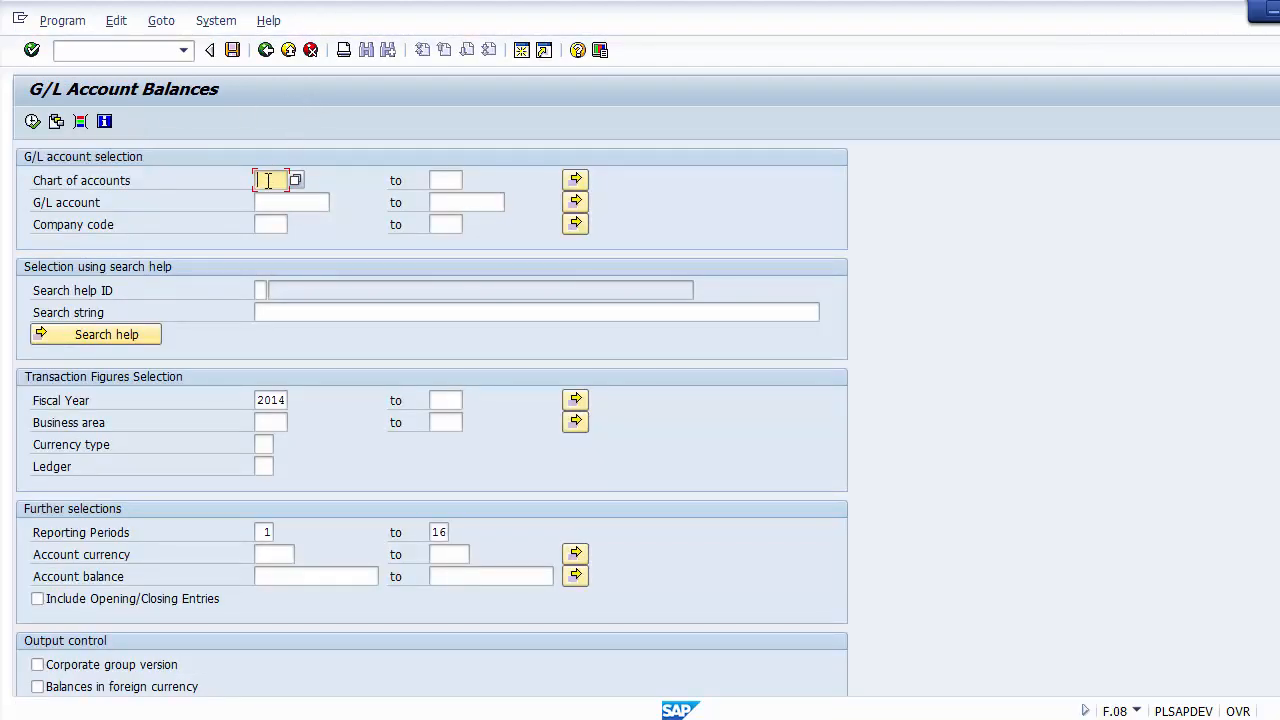
Step: Enter company code 1200 in the G/L account selection and check the fiscal year and business area criteria
click(268, 224)
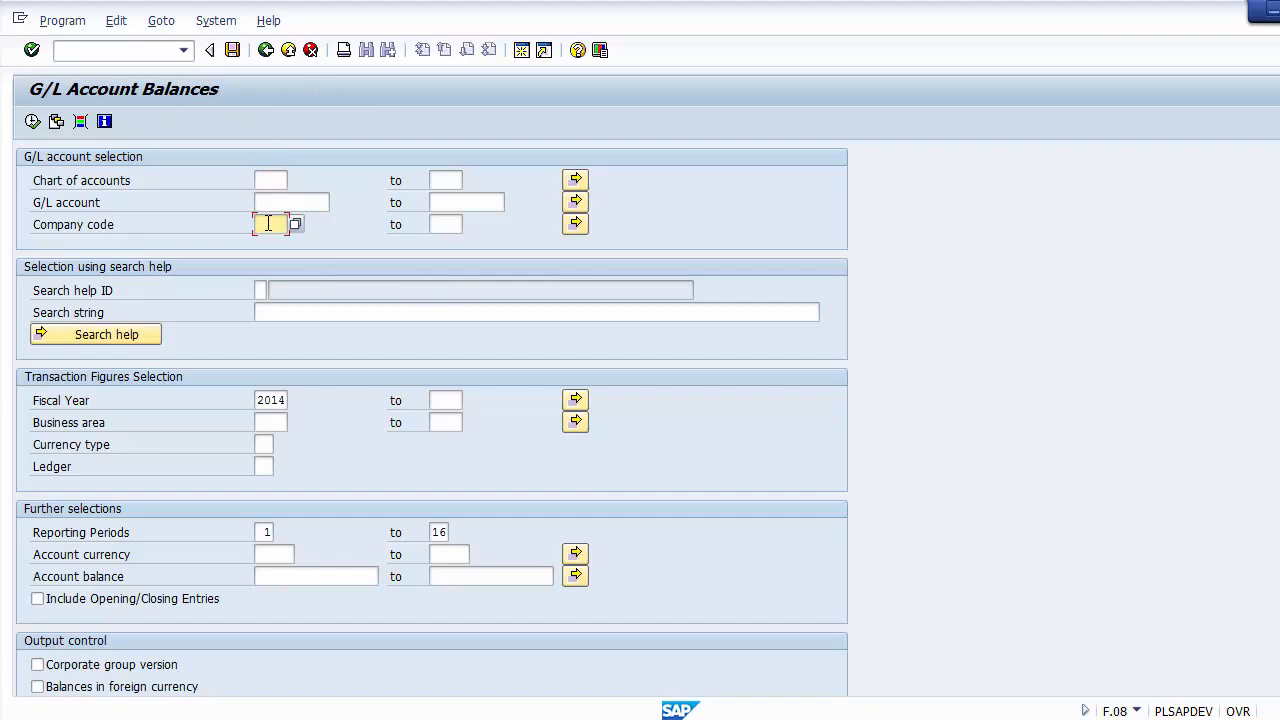
text(1200)
drag(262, 404, 292, 402)
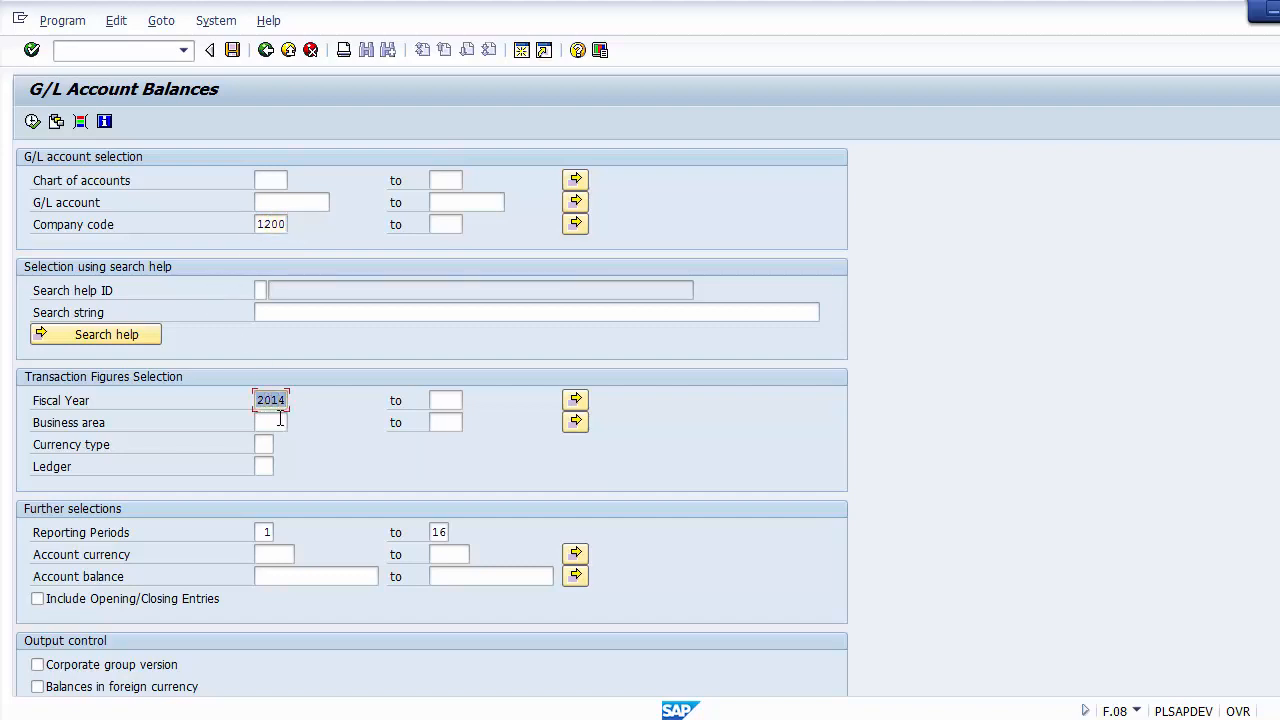
click(274, 420)
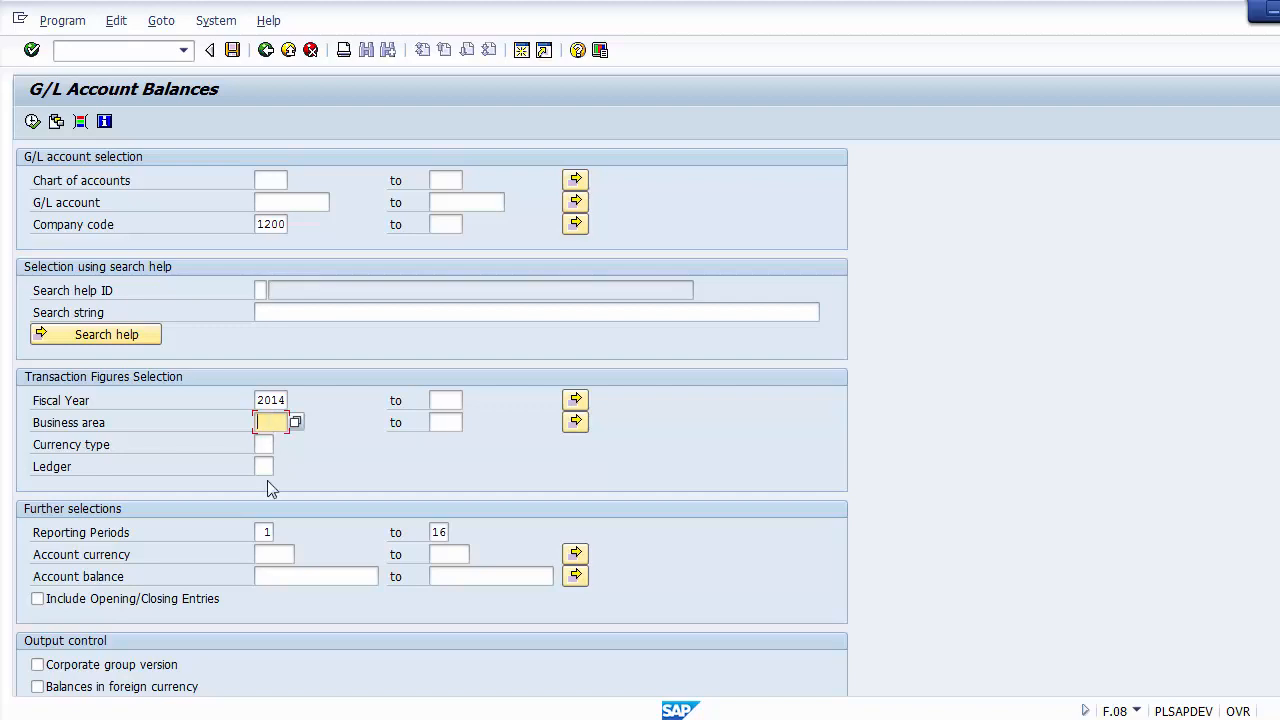
Step: Set the reporting periods to 11 to 11 and execute the G/L Account Balances report
click(262, 532)
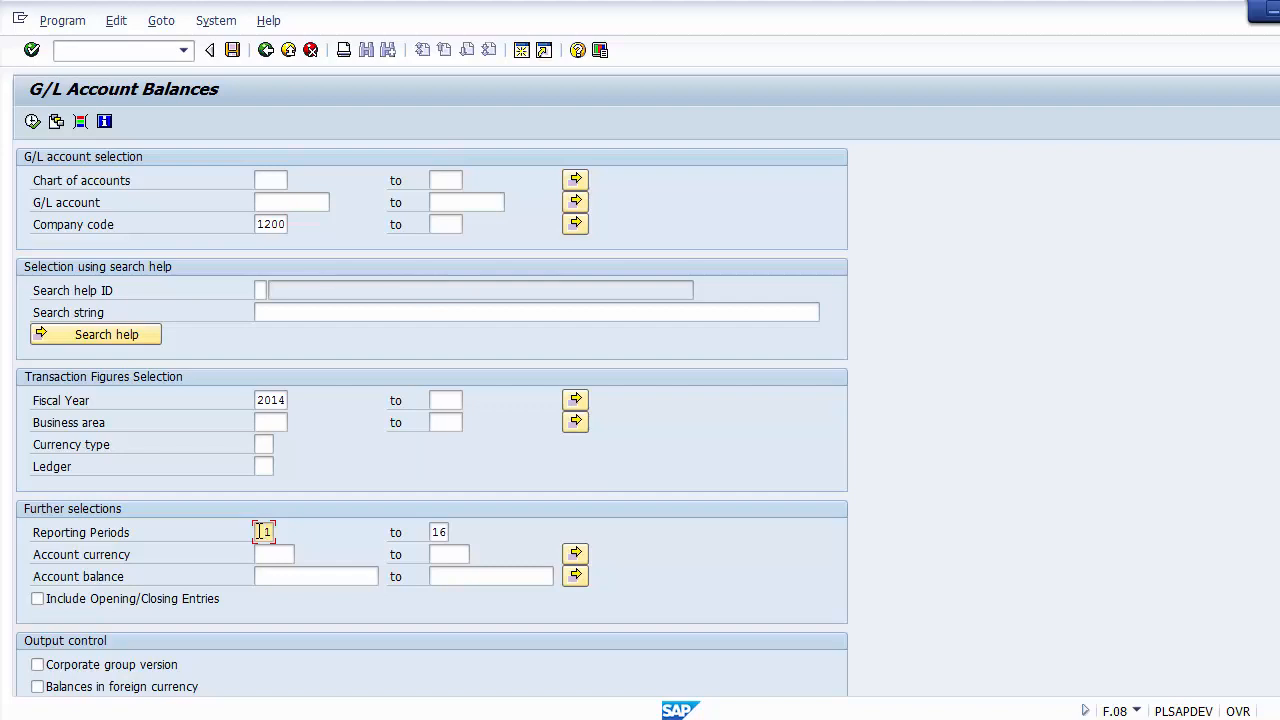
text(1)
click(439, 533)
key(BackSpace)
key(BackSpace)
click(32, 121)
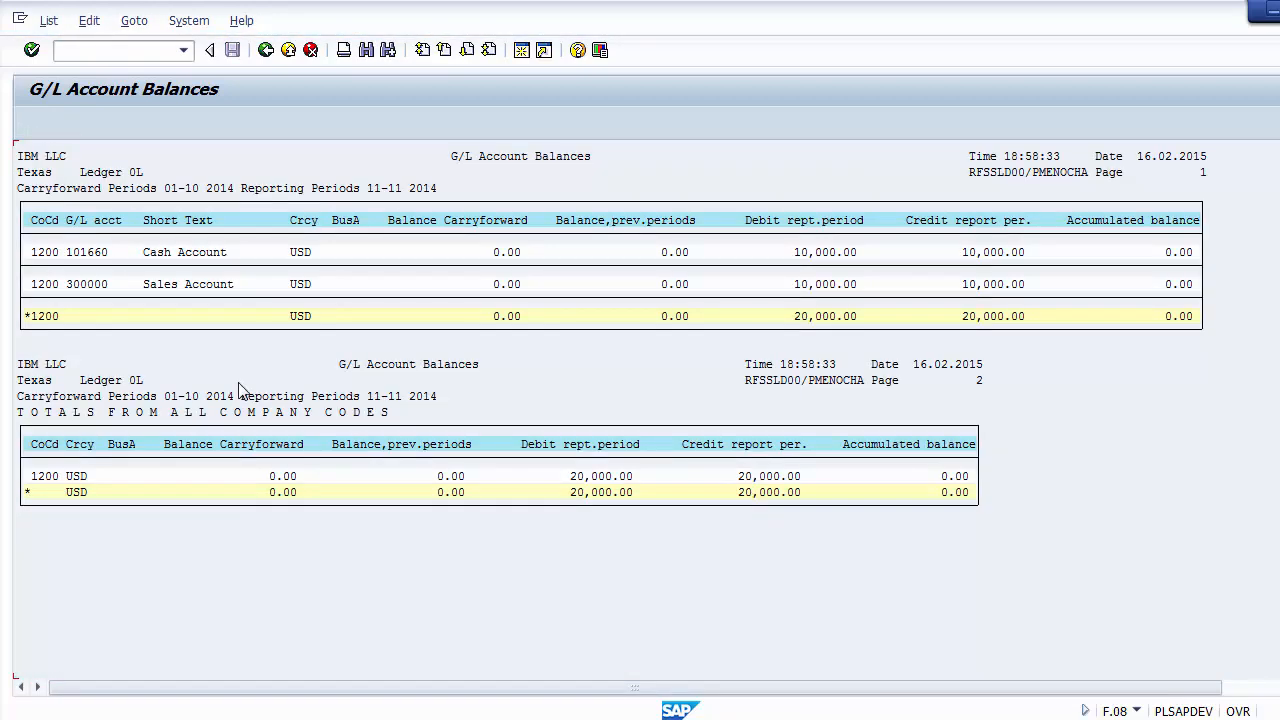
Step: Examine the company code, G/L account number and short text of the Cash Account and Sales Account rows
click(187, 253)
click(183, 286)
click(174, 252)
click(173, 285)
click(164, 258)
click(168, 284)
click(50, 256)
click(47, 286)
click(93, 256)
click(91, 286)
click(215, 253)
click(212, 286)
Step: Examine the balance carryforward and previous-periods balance columns against the reporting periods in the report header
click(503, 255)
click(507, 285)
click(505, 256)
click(507, 286)
click(506, 256)
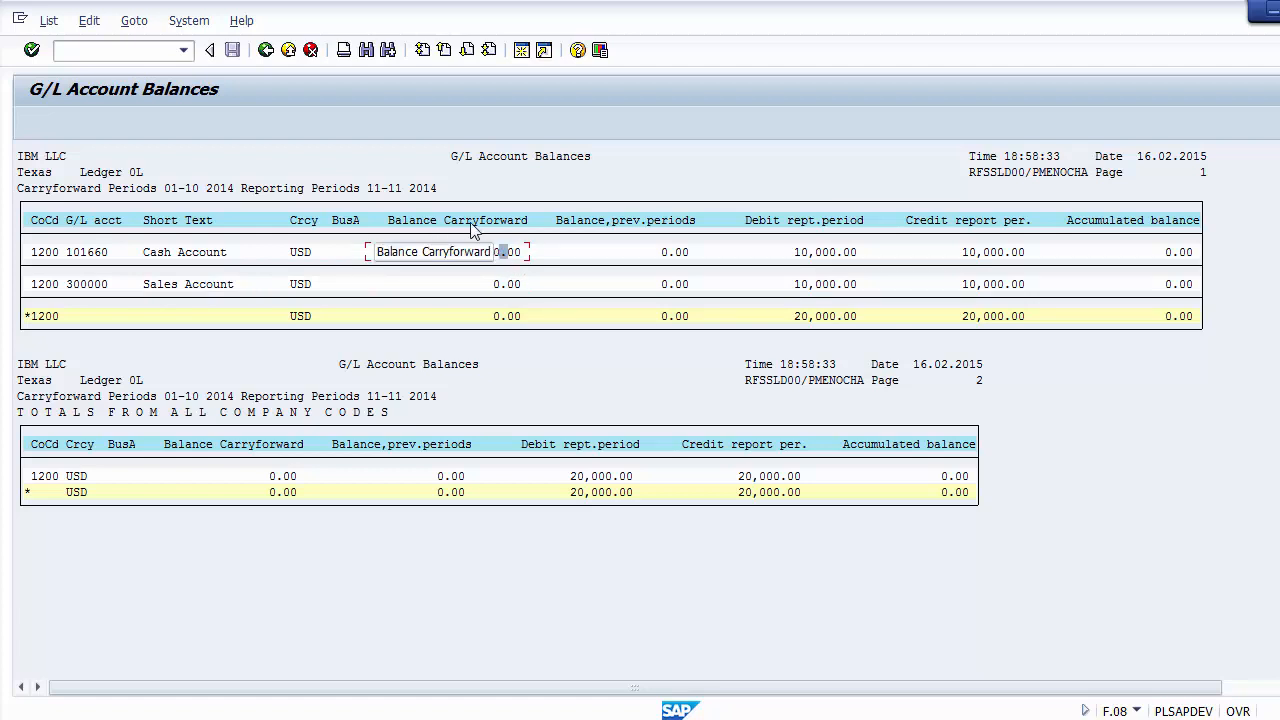
click(651, 221)
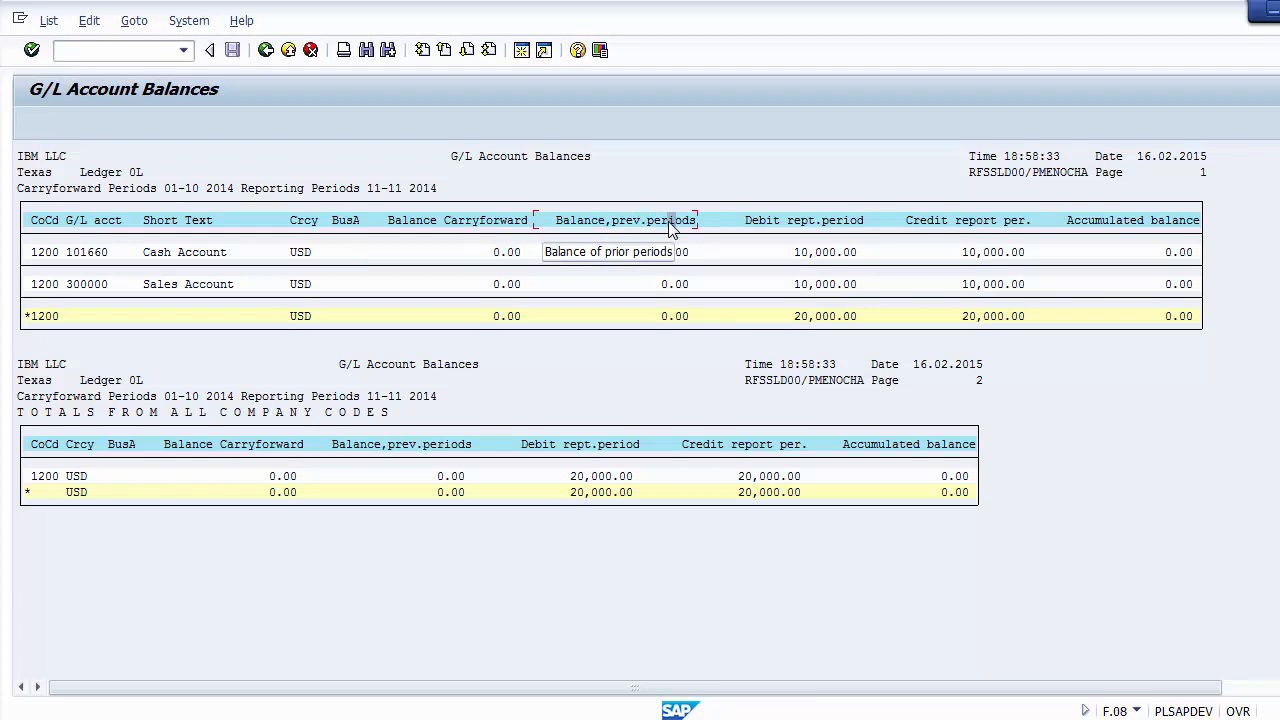
click(391, 189)
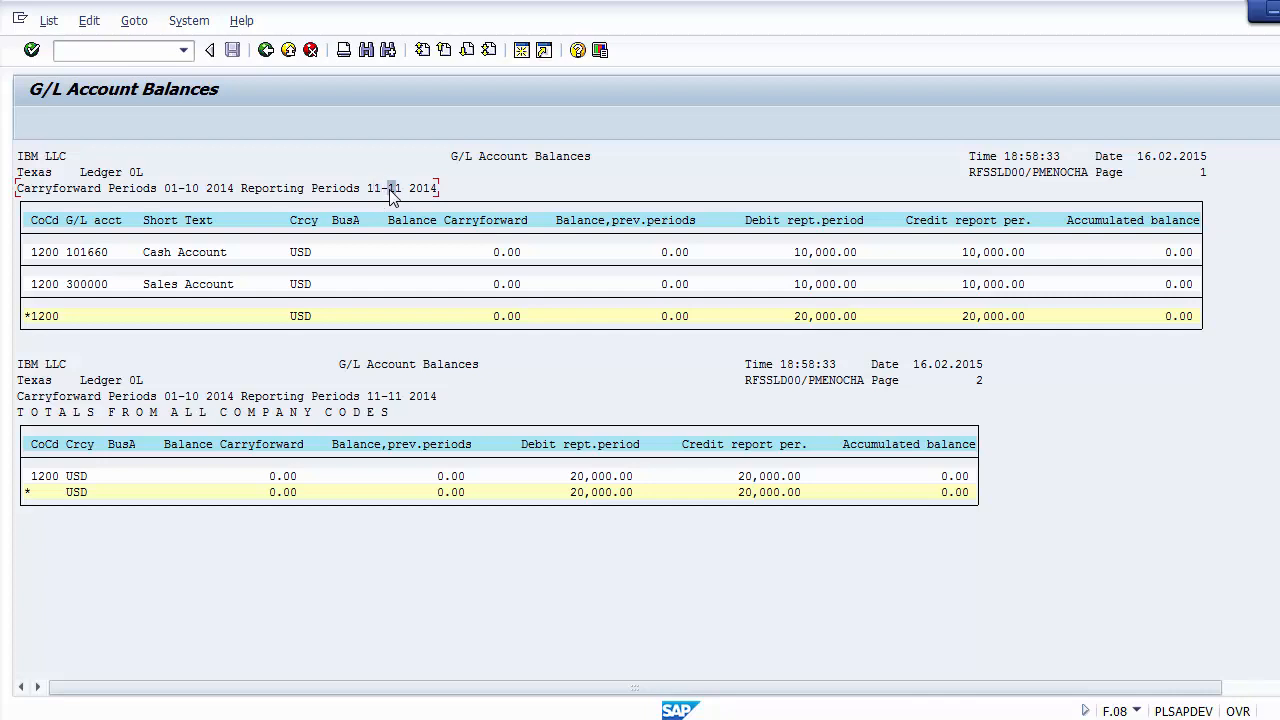
click(650, 224)
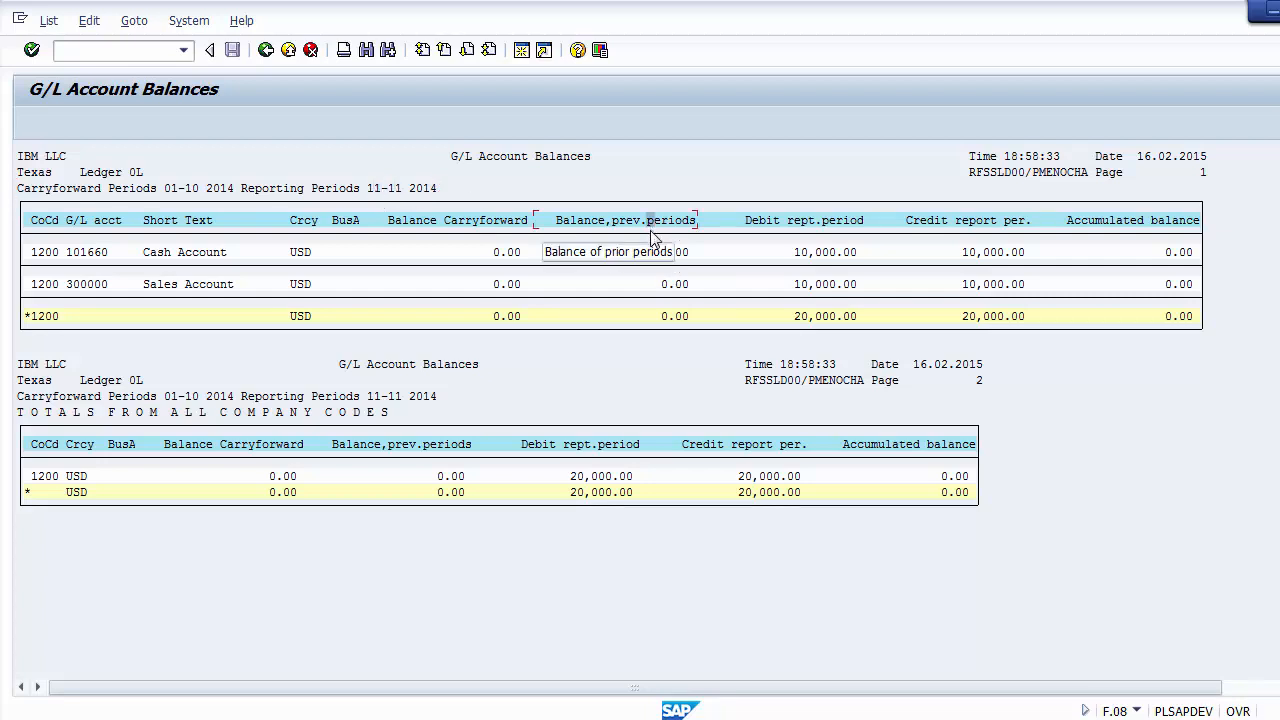
click(660, 252)
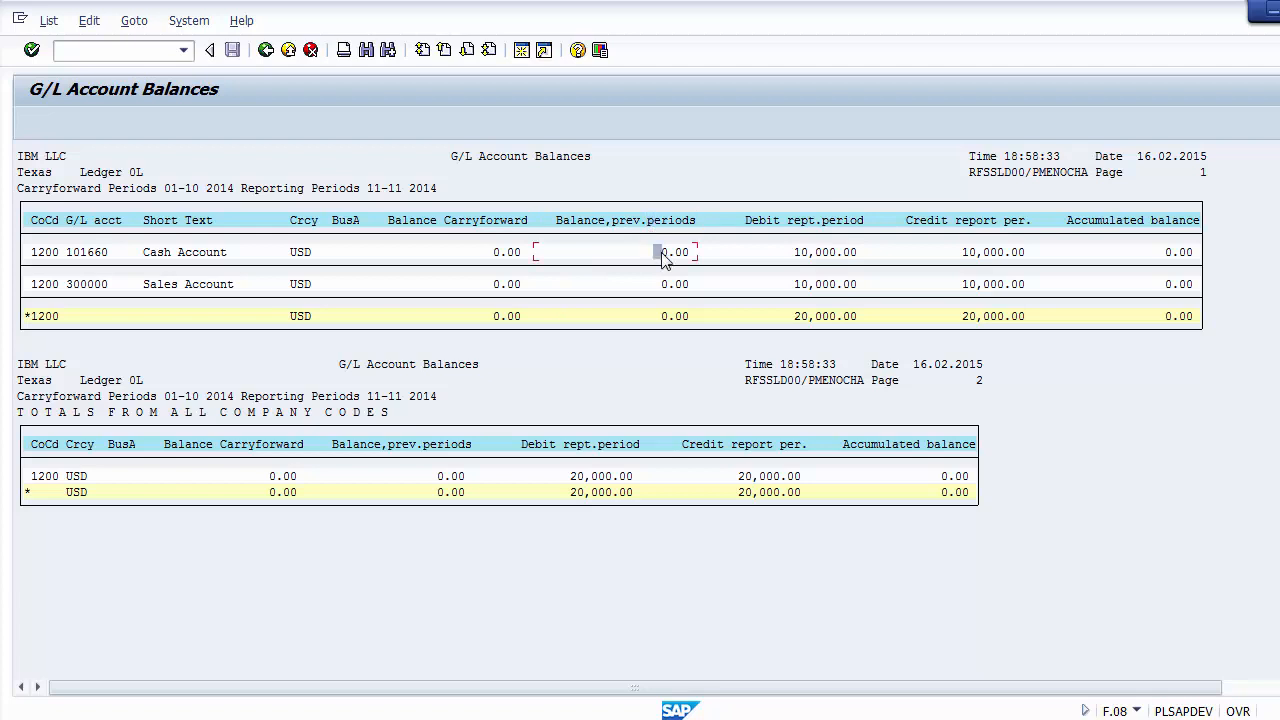
Step: Examine the reporting-period debit and credit and the accumulated balance of the Cash Account
click(798, 220)
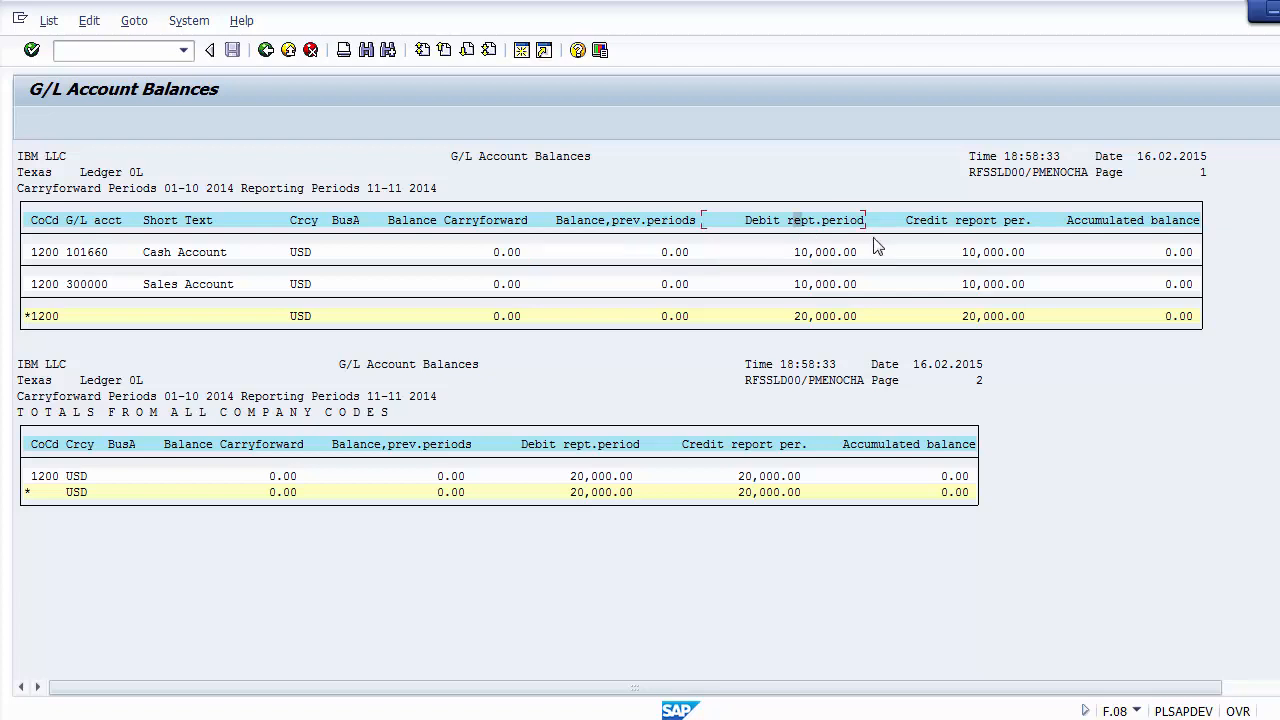
click(815, 254)
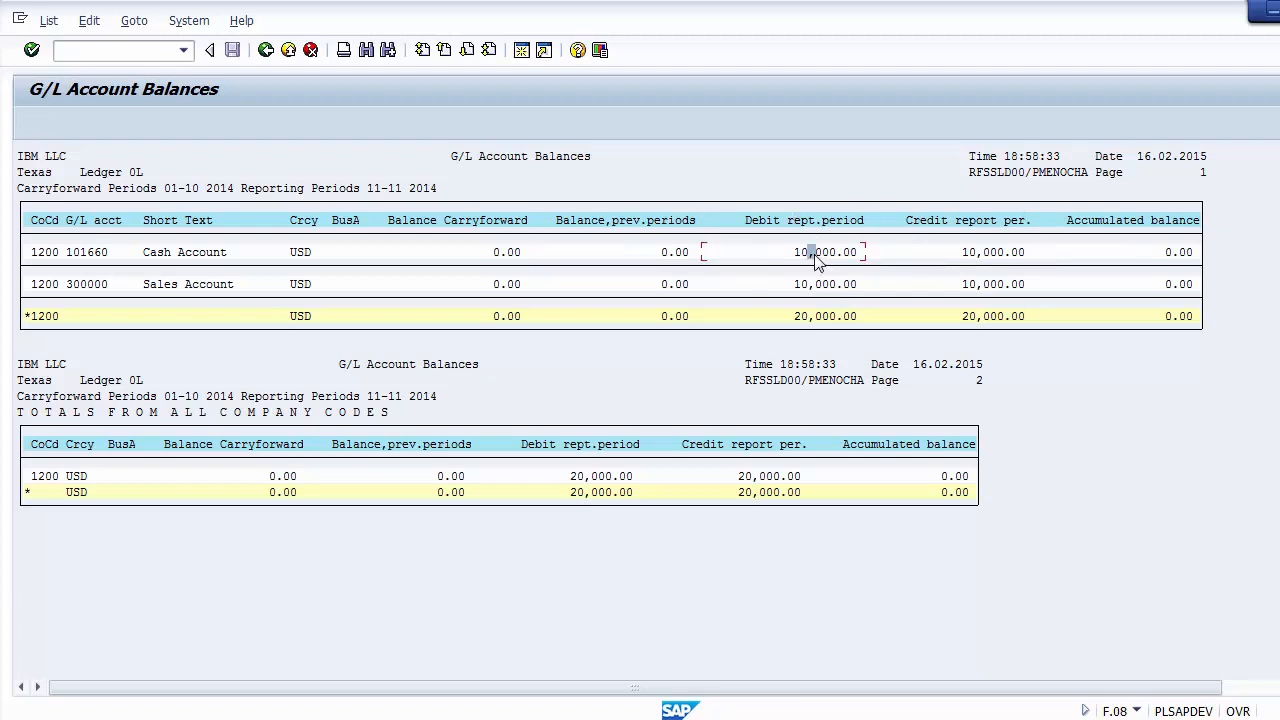
click(975, 256)
click(1114, 221)
click(1176, 253)
Step: Return to the selection screen, change the company code to 1000 and execute the G/L Account Balances report again
click(266, 52)
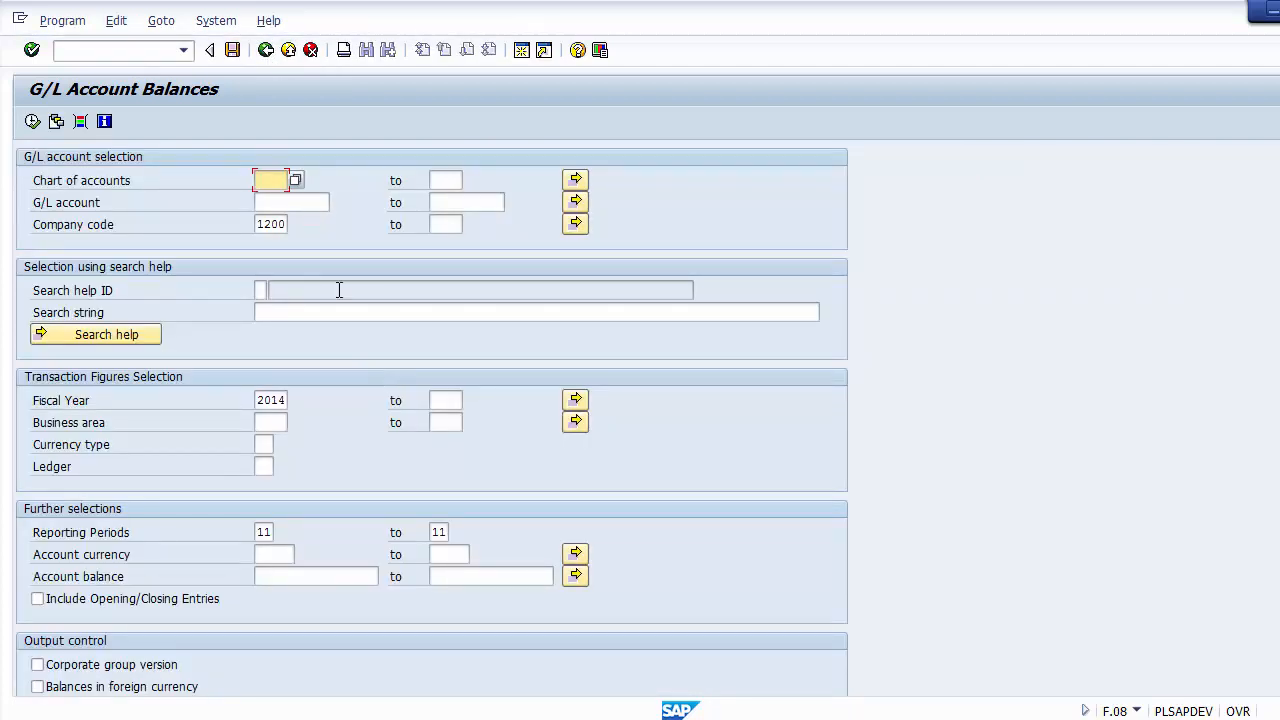
click(266, 223)
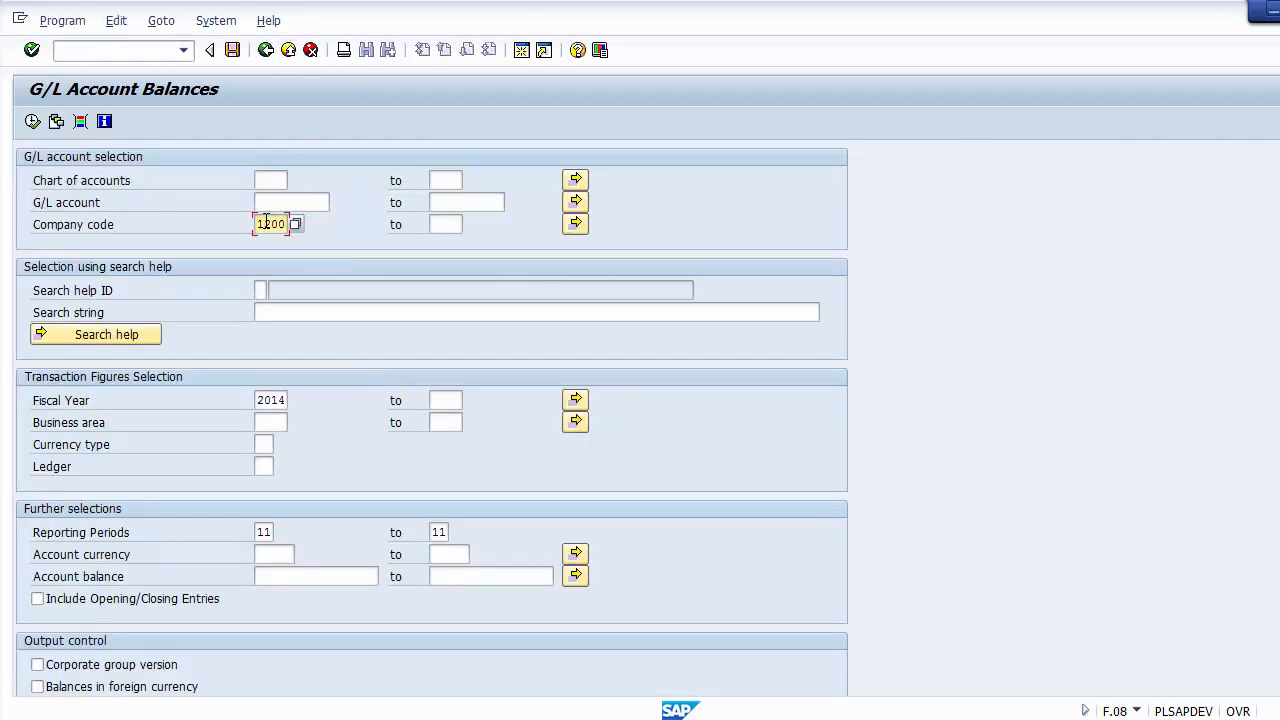
text(0)
click(281, 400)
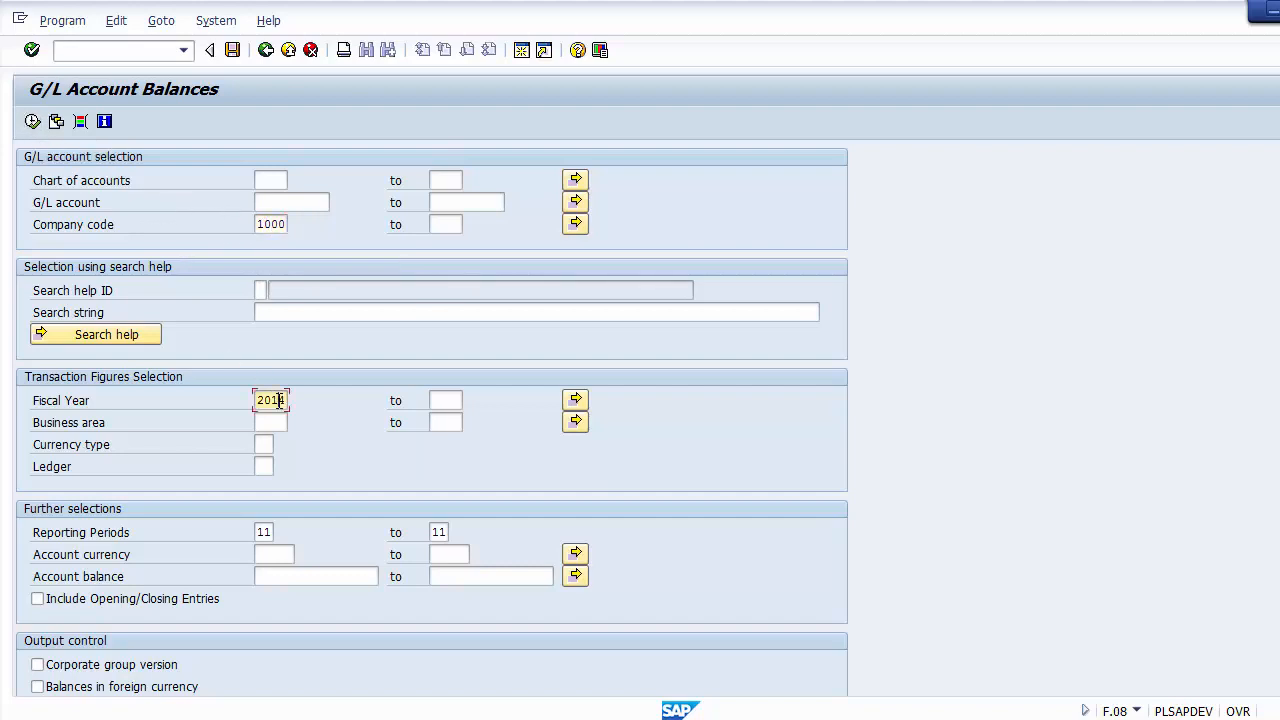
click(261, 532)
click(33, 122)
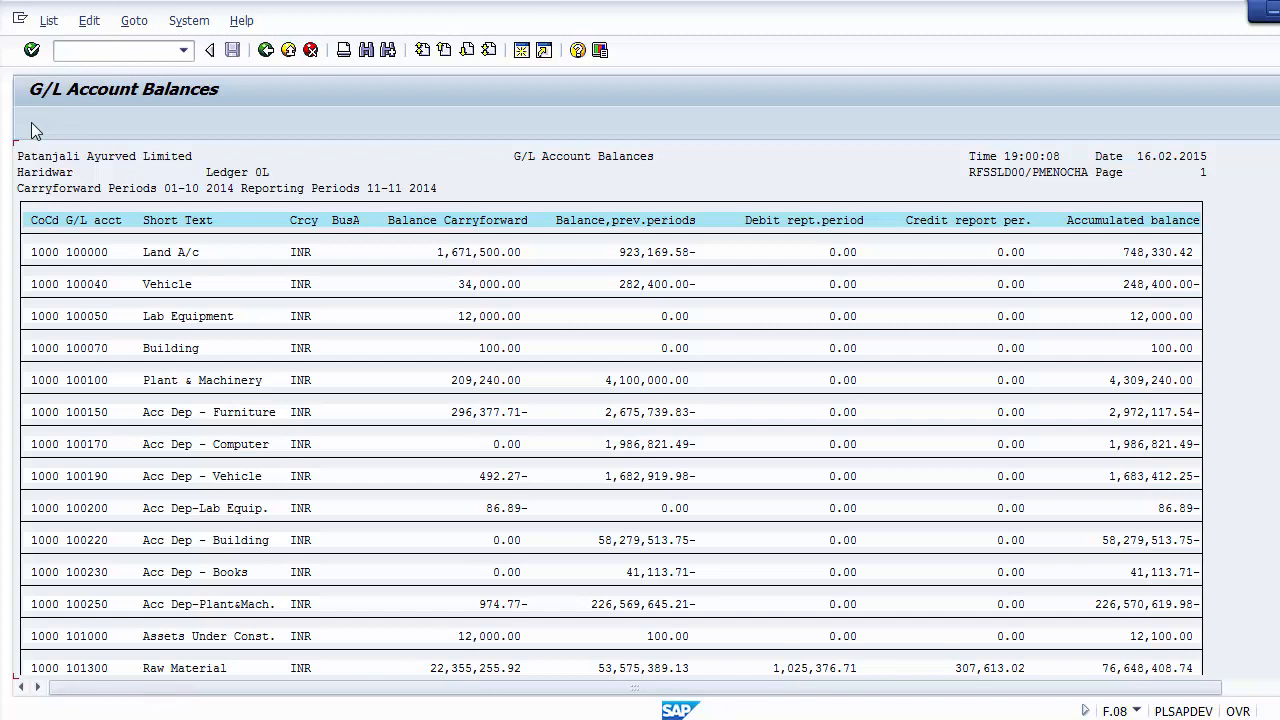
Step: Examine the company code, account number, short text and balance carryforward of the first accounts, from Land A/c to Building
click(47, 252)
click(73, 254)
click(50, 255)
click(155, 255)
click(163, 287)
click(456, 253)
click(470, 285)
click(472, 317)
click(476, 349)
Step: Examine the previous-periods balance of Land A/c, and the debit, credit and accumulated balance of Debtors - Super Dist
click(629, 221)
click(643, 255)
click(840, 638)
scroll(840, 645, down, 3)
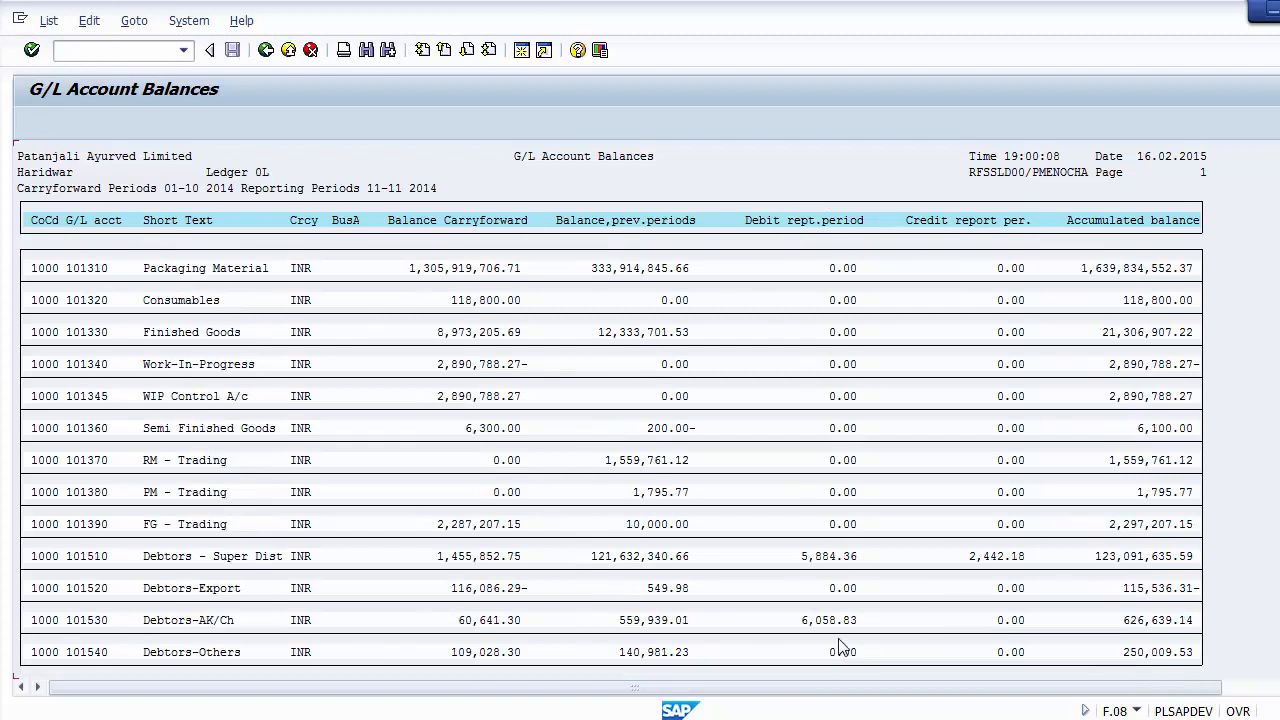
click(823, 556)
click(988, 560)
click(811, 557)
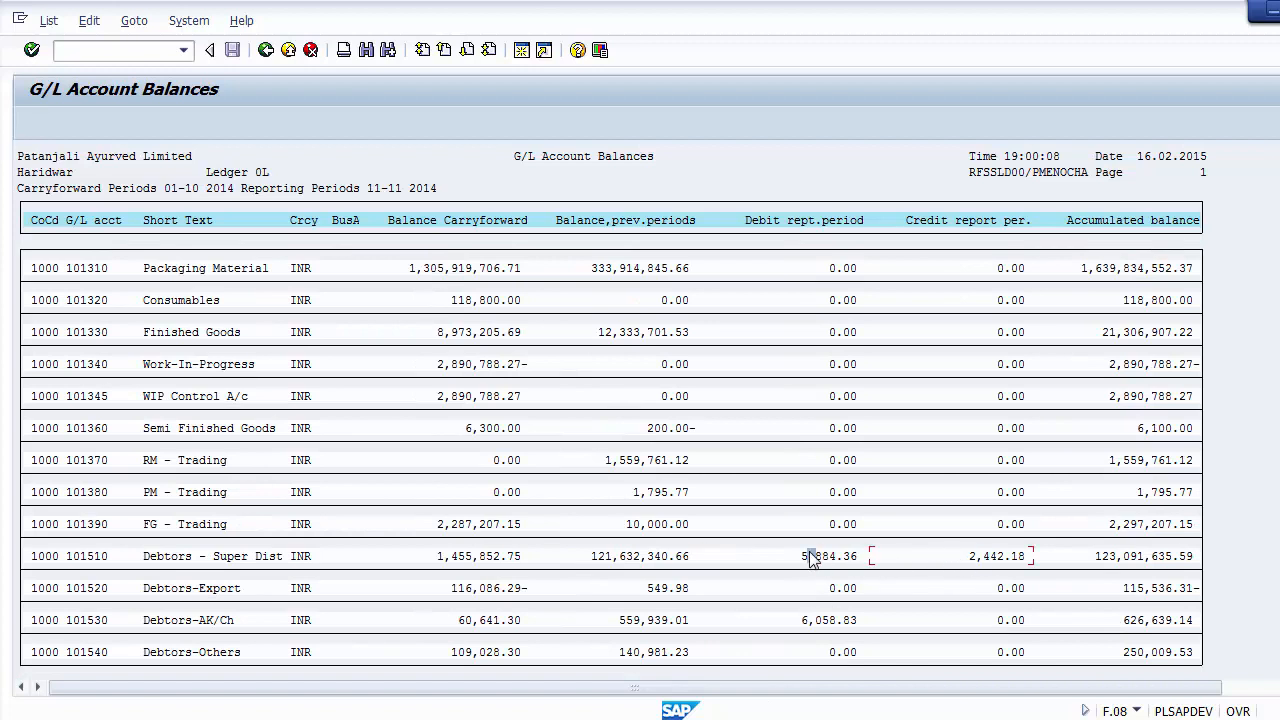
click(1003, 557)
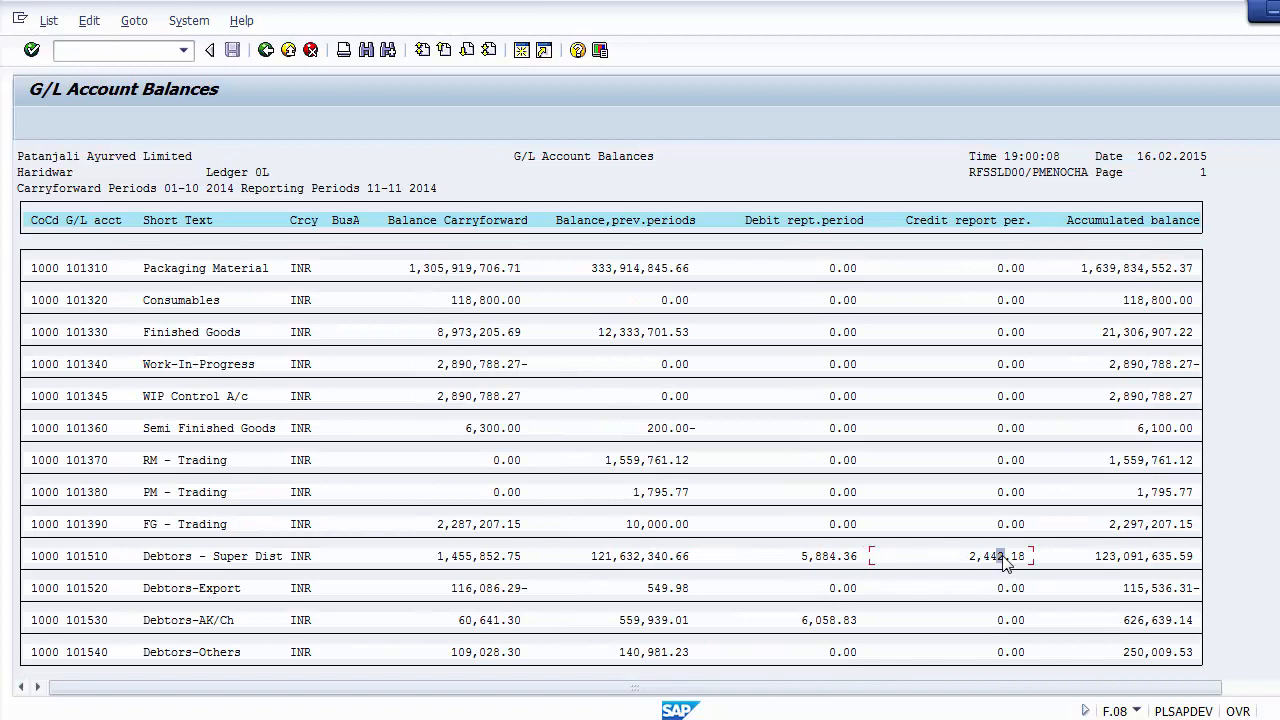
click(1135, 560)
Step: Look through the remaining company code 1000 accounts, including the cash, bank, liability, sales and consumption accounts
scroll(428, 545, down, 5)
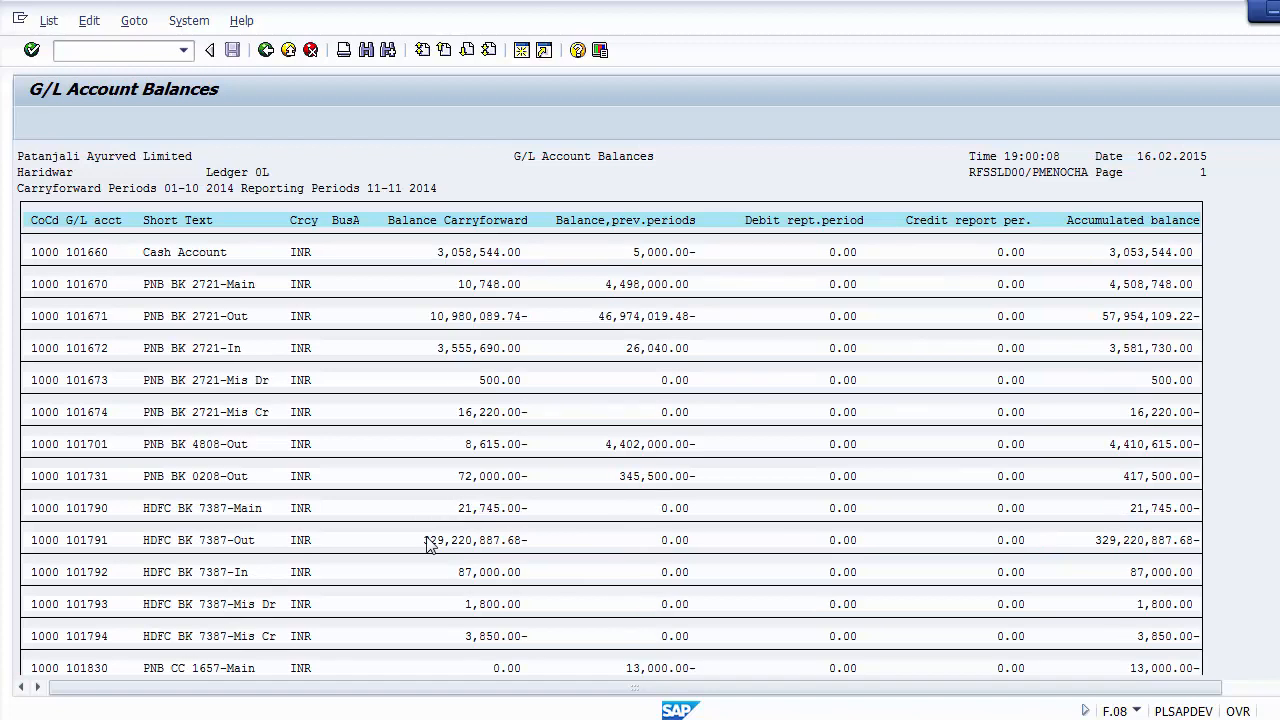
scroll(428, 545, down, 10)
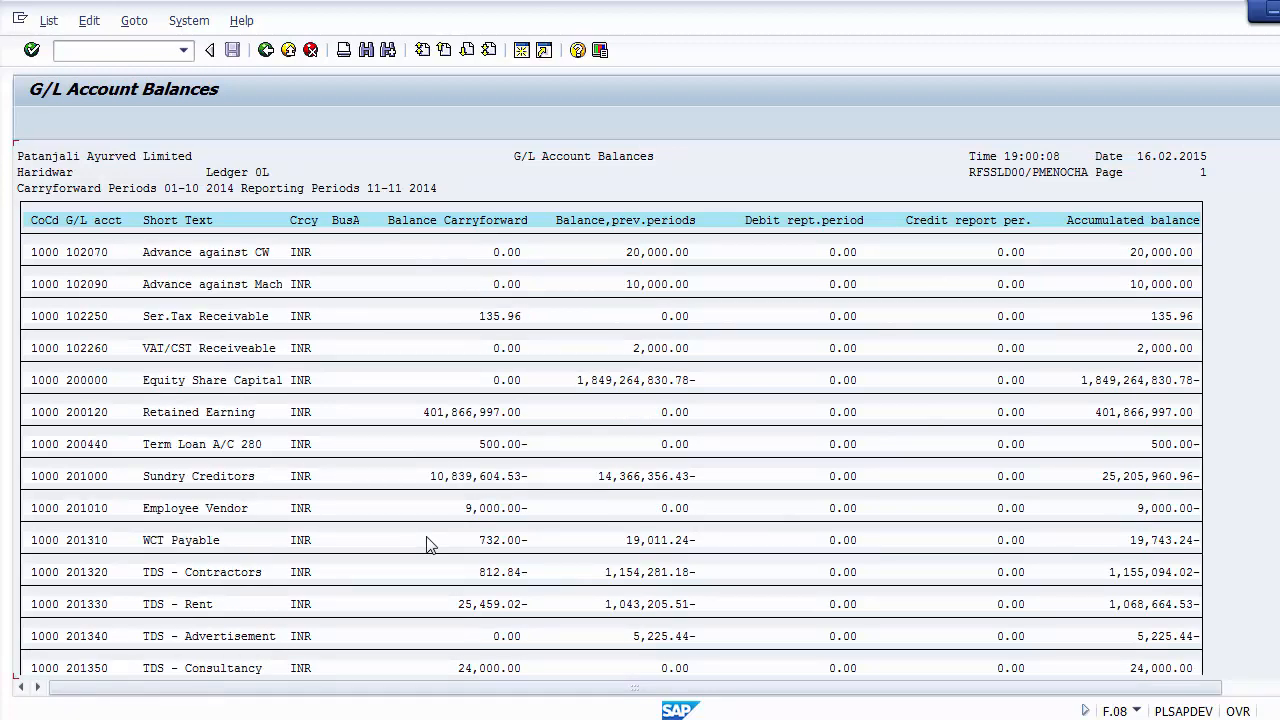
scroll(428, 545, down, 10)
scroll(428, 545, down, 5)
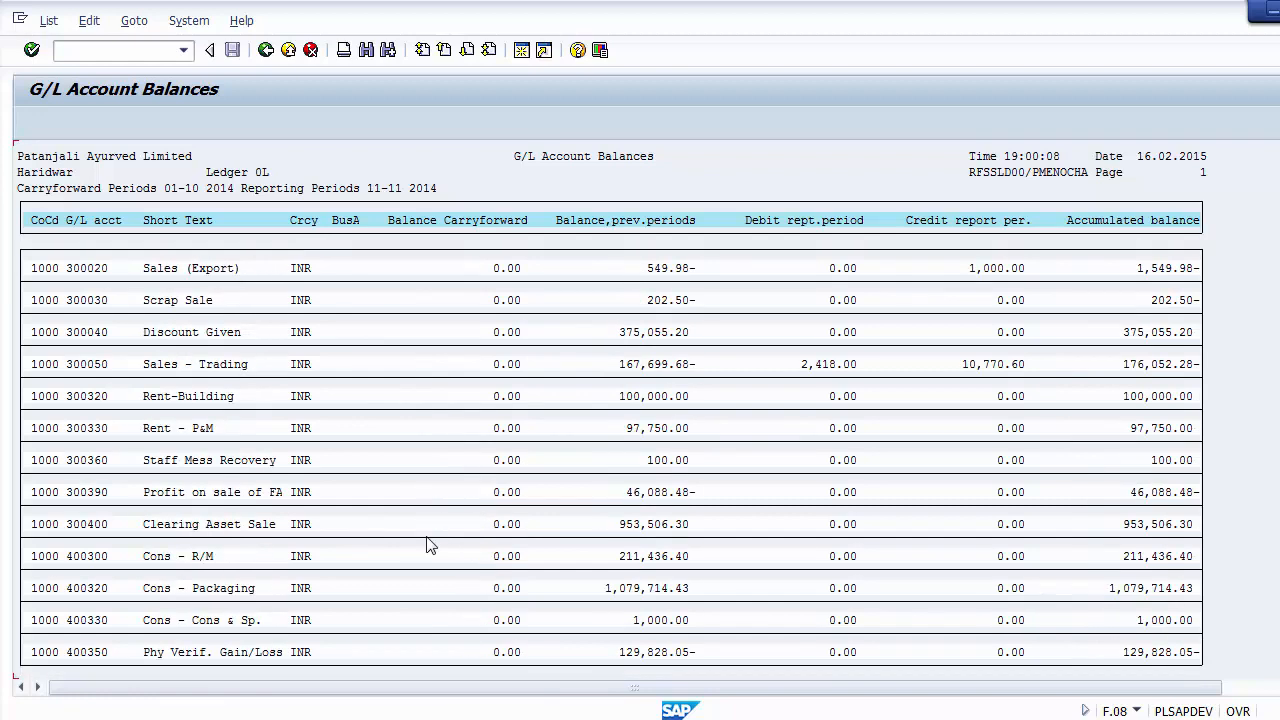
scroll(428, 545, down, 10)
scroll(428, 545, up, 20)
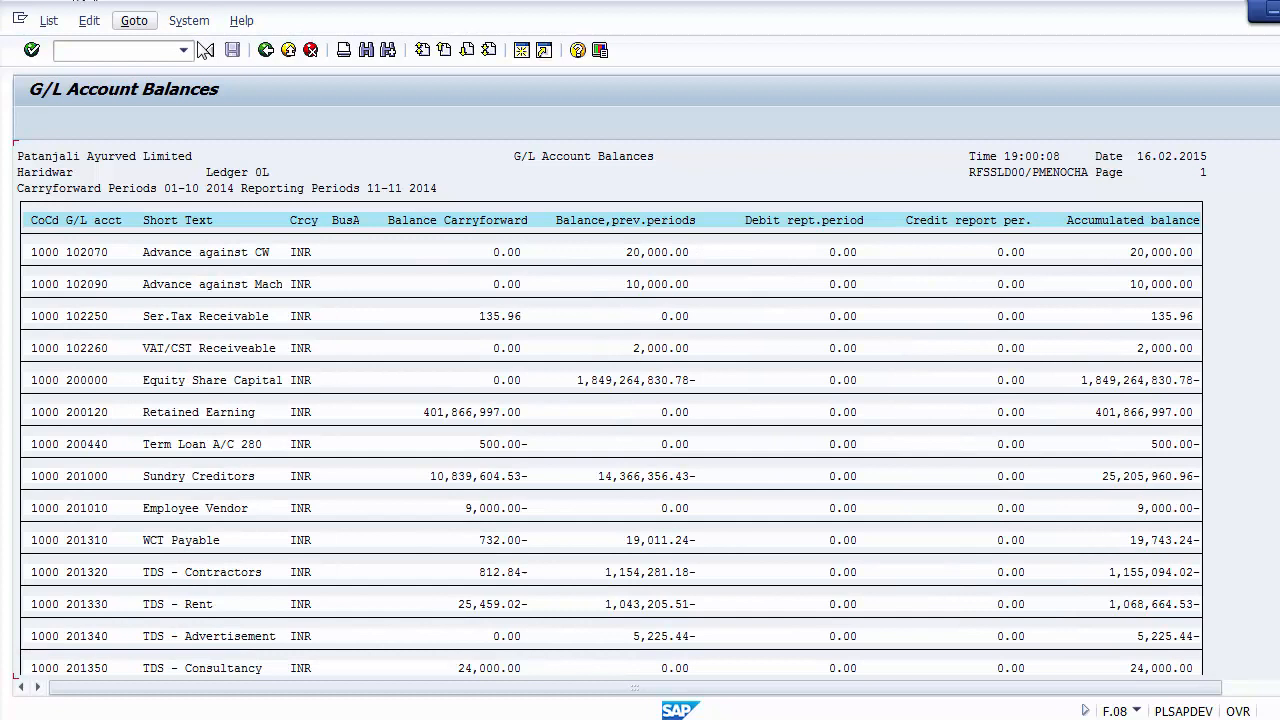
Step: Leave the G/L Account Balances report for SAP Easy Access and open the F.01 - Balance Sheet report
click(265, 50)
click(265, 50)
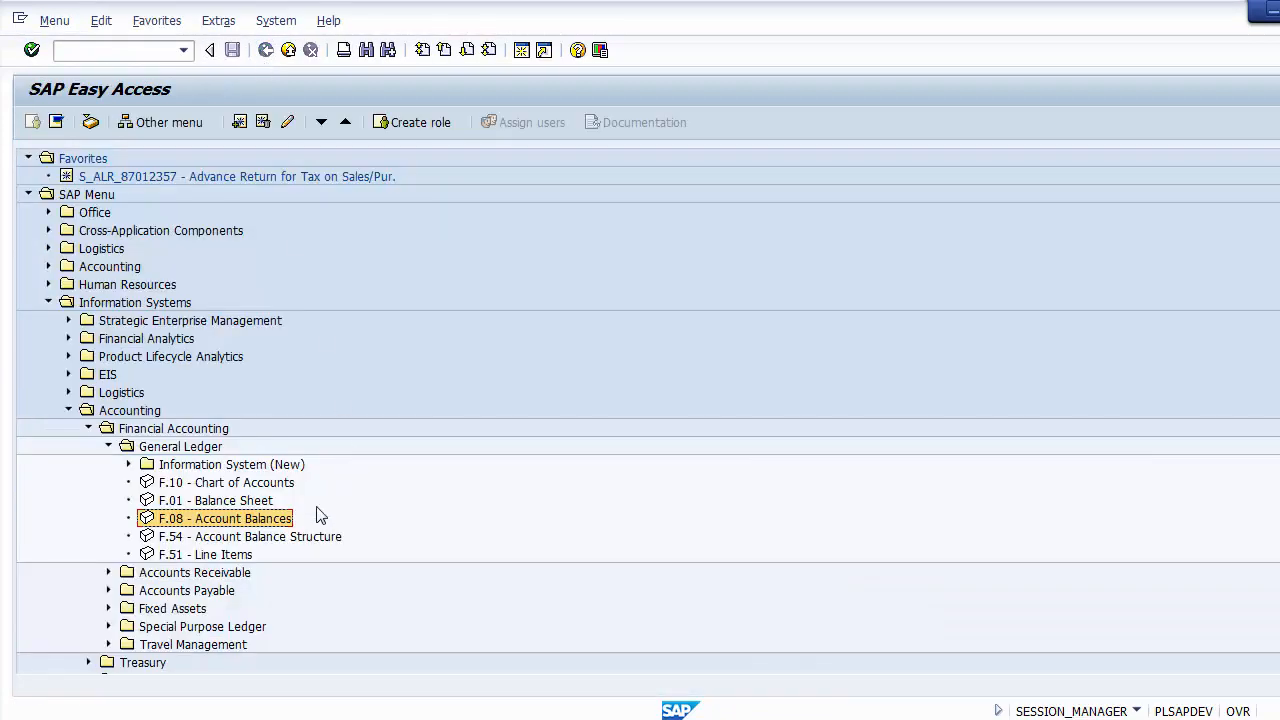
click(169, 506)
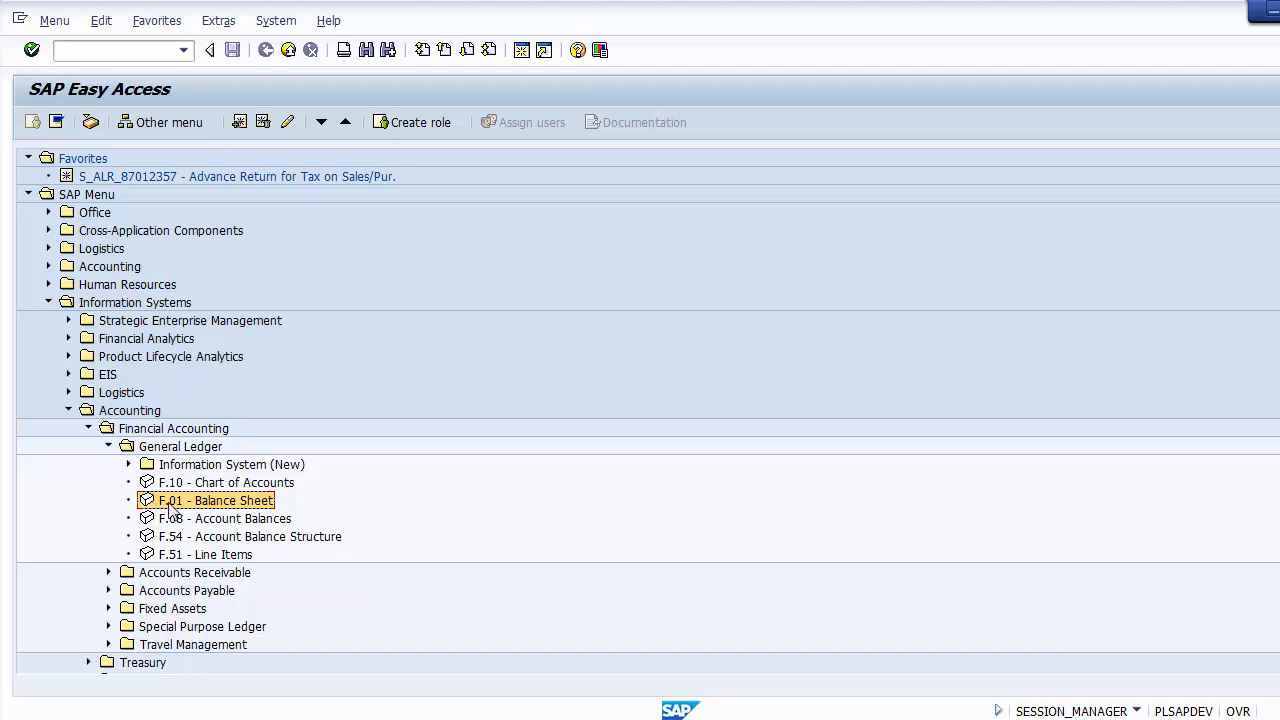
double_click(169, 506)
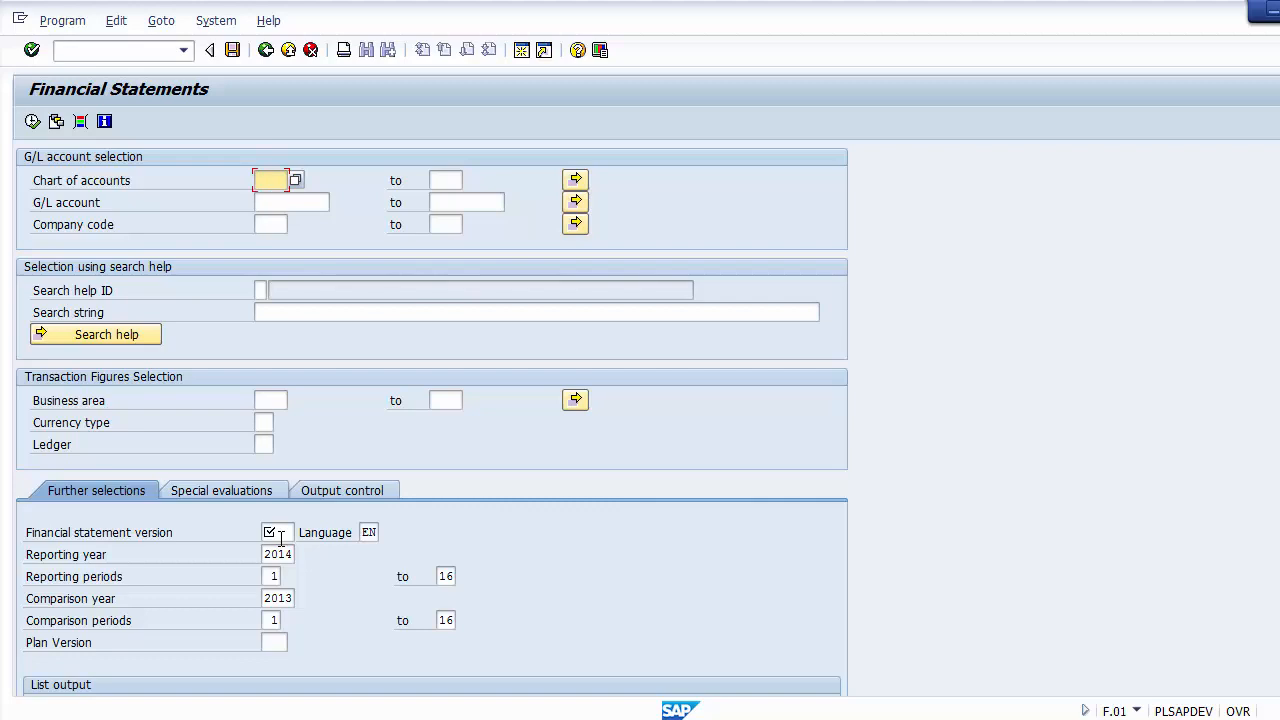
Step: Enter company code 1000 and financial statement version 1000 in the Financial Statements selection
click(273, 226)
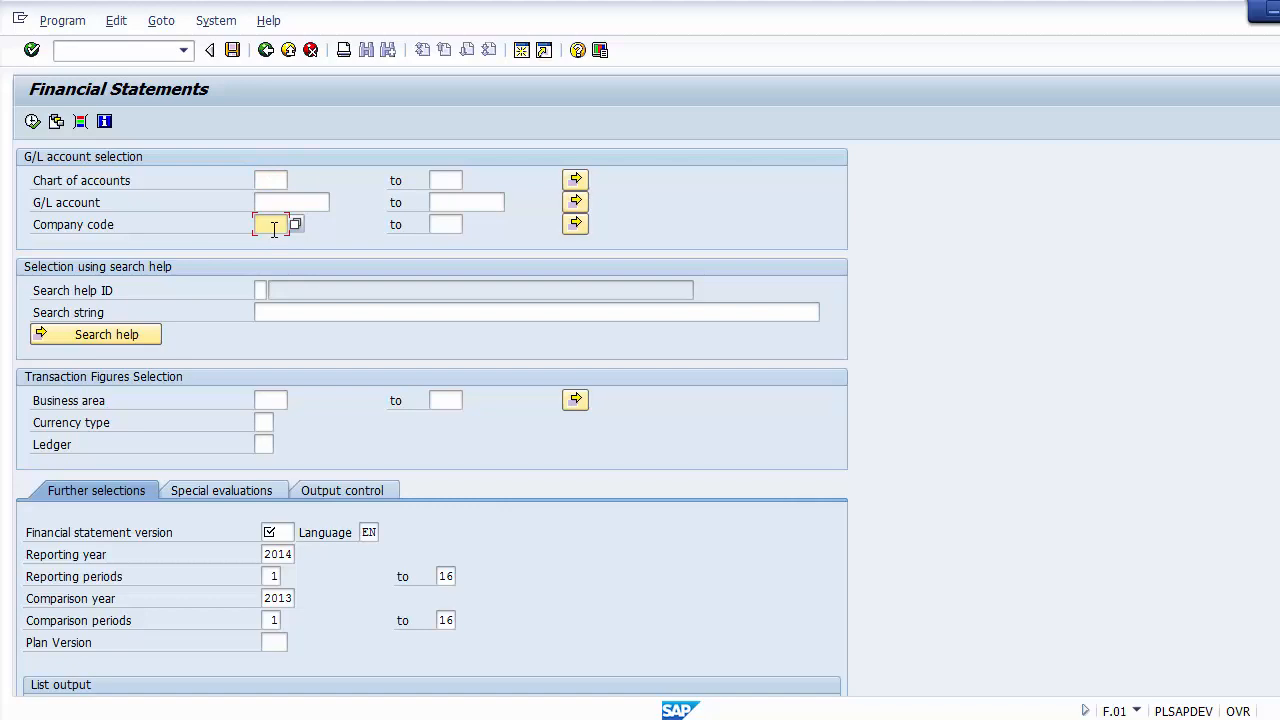
text(1000)
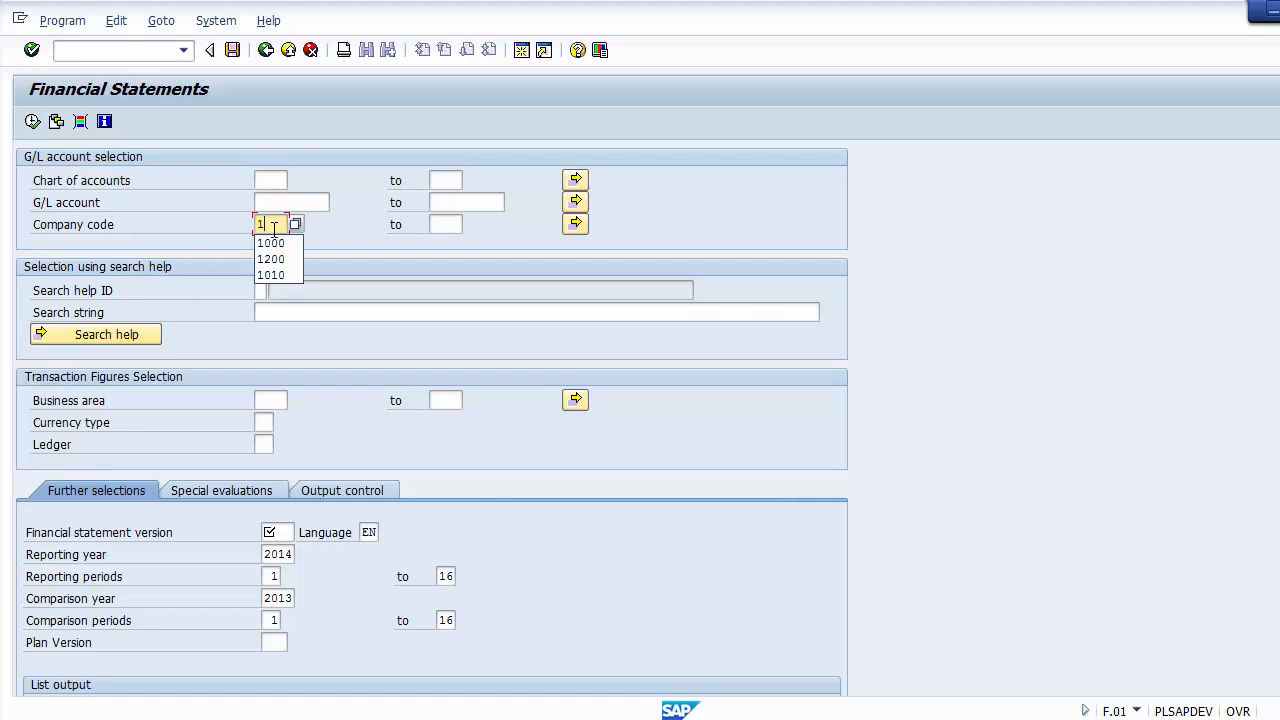
click(290, 533)
text(1000)
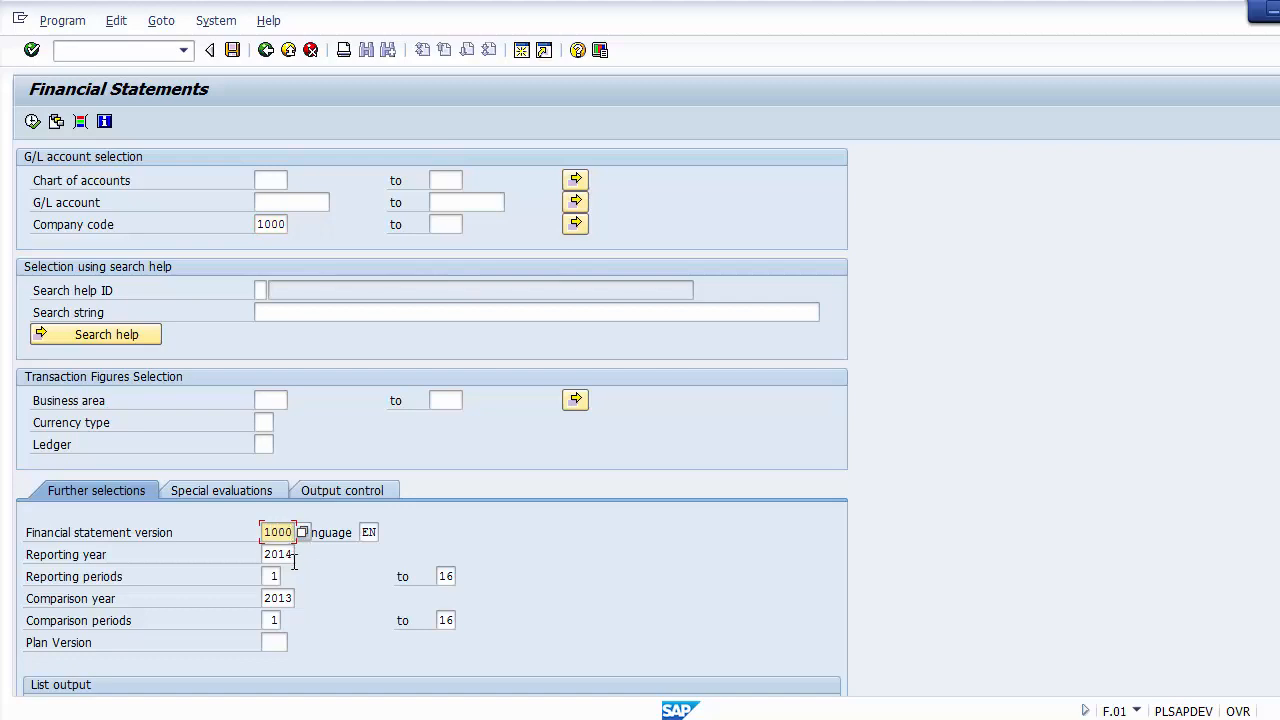
Step: Review the financial statement version, the reporting and comparison years and periods, and the list output options
click(179, 530)
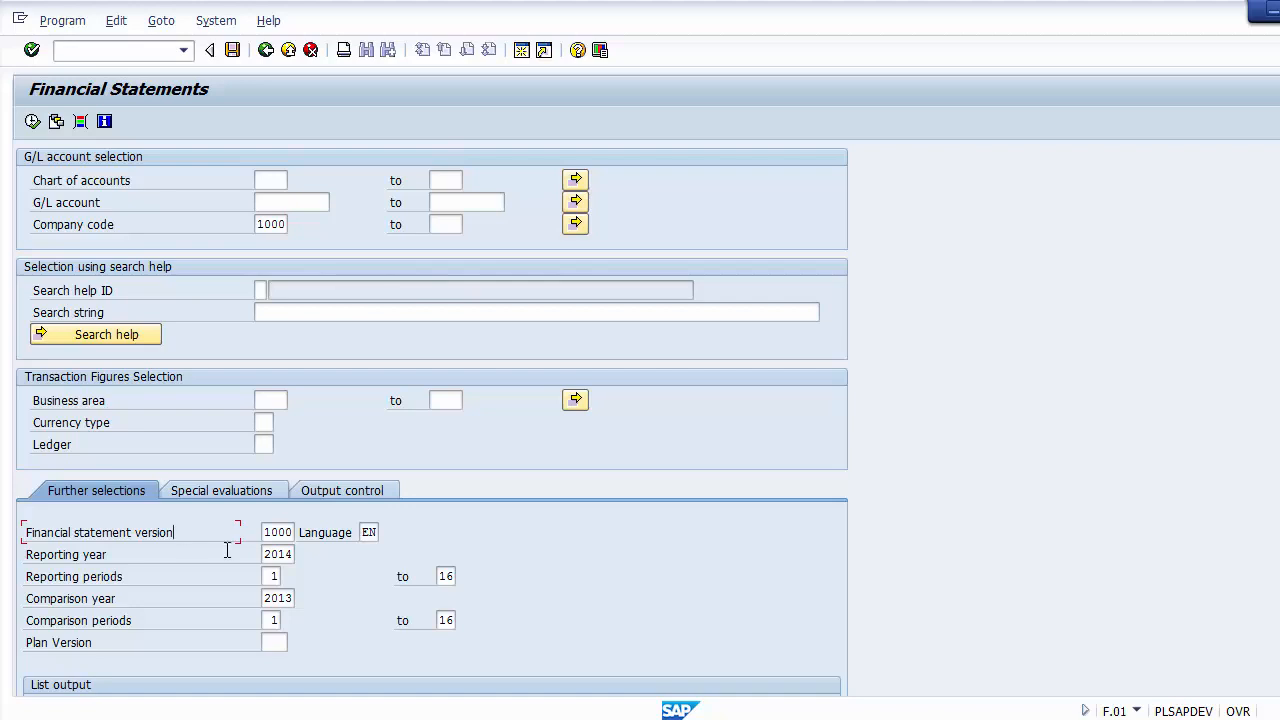
double_click(285, 532)
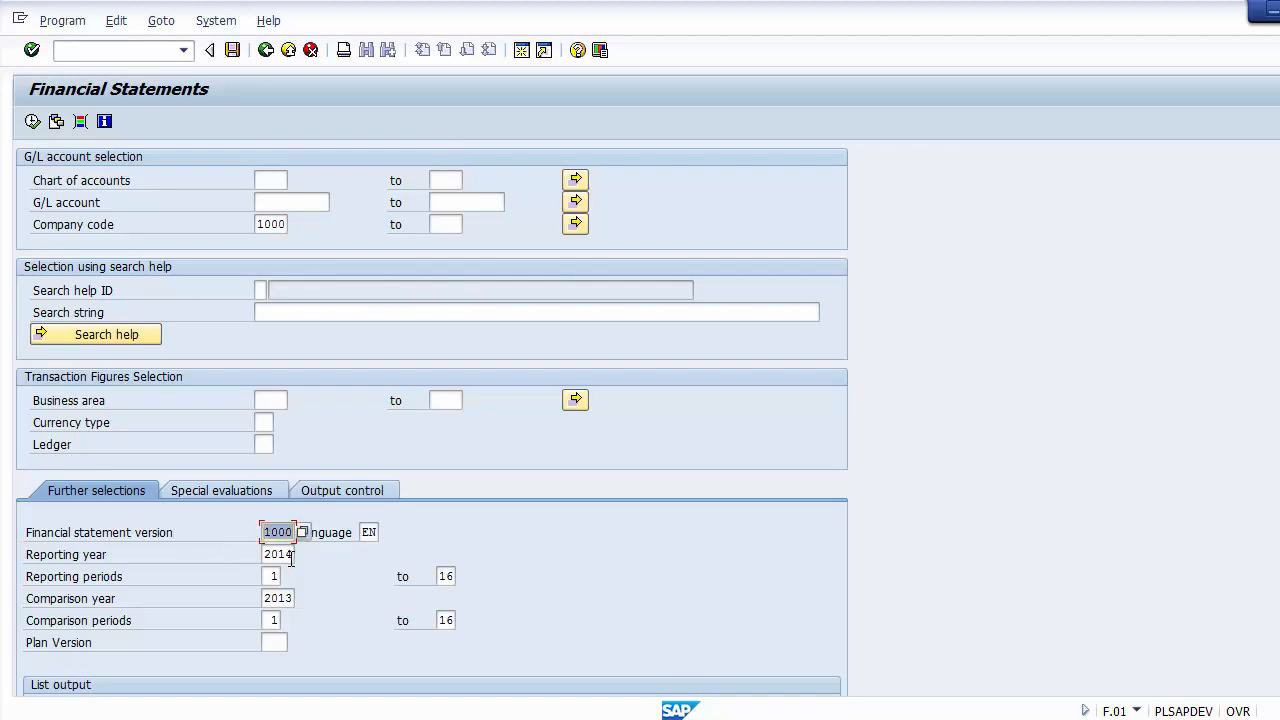
double_click(290, 555)
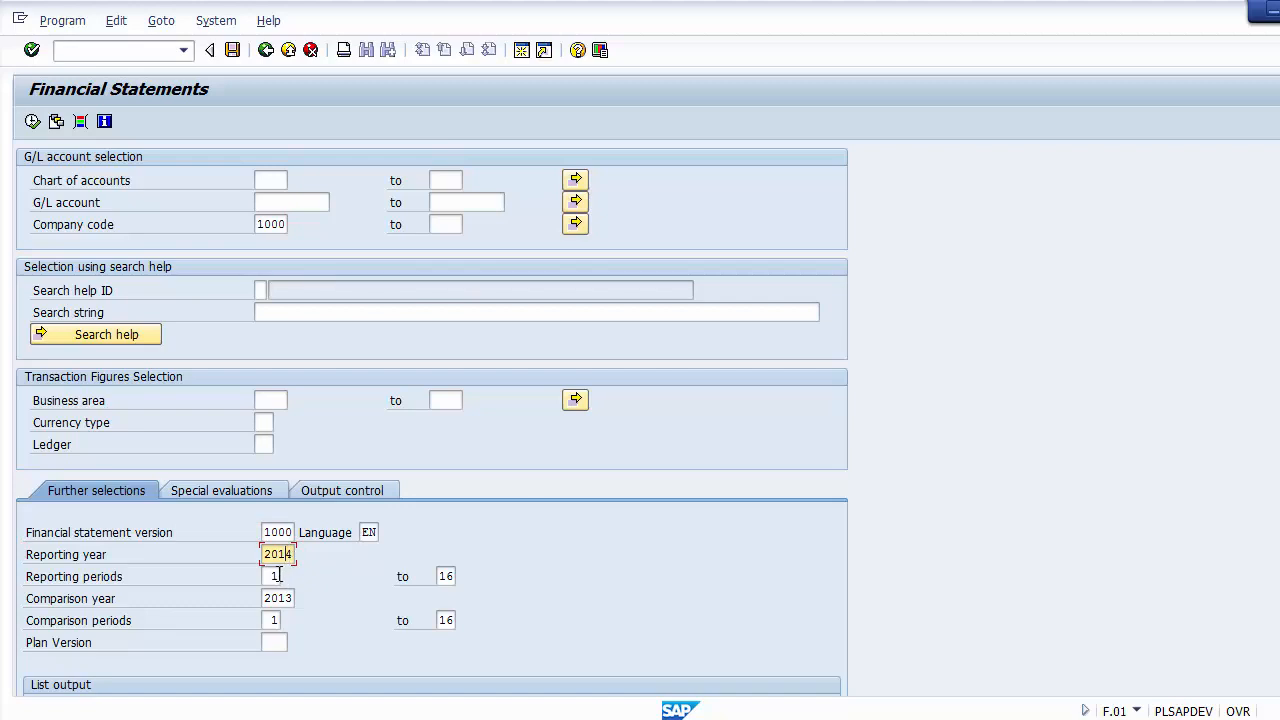
click(279, 576)
click(288, 598)
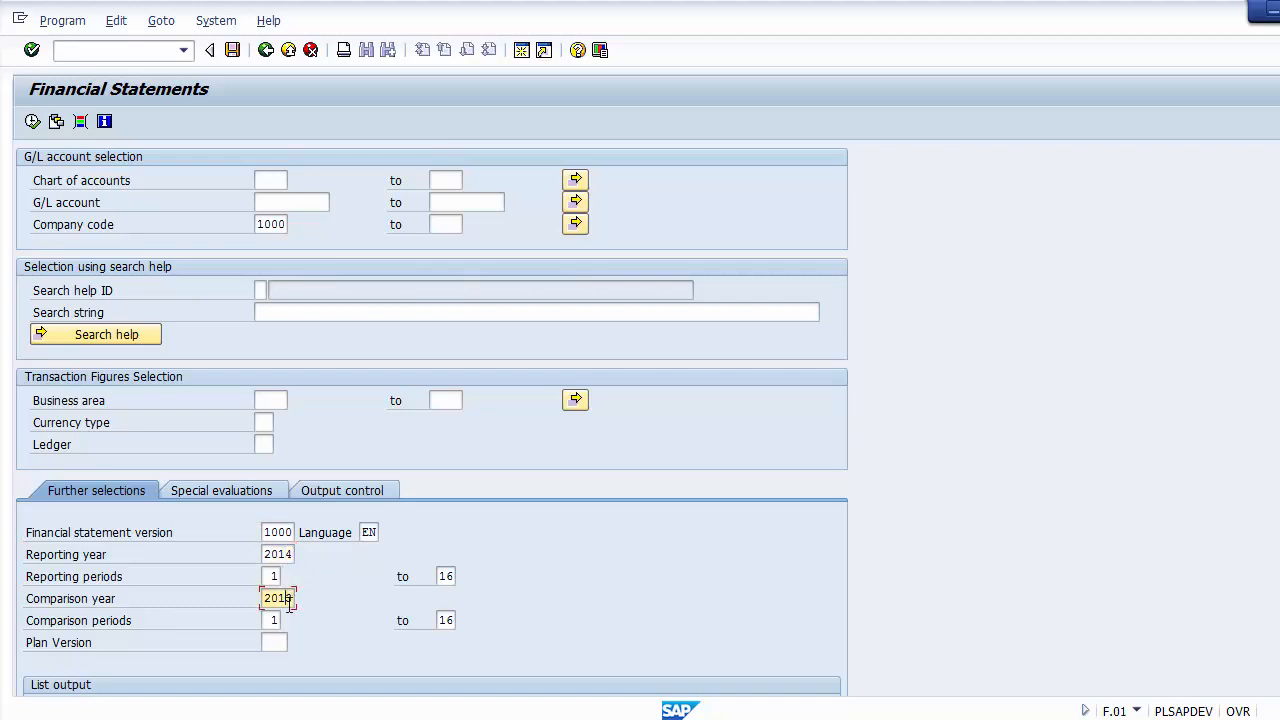
click(281, 620)
scroll(432, 418, down, 5)
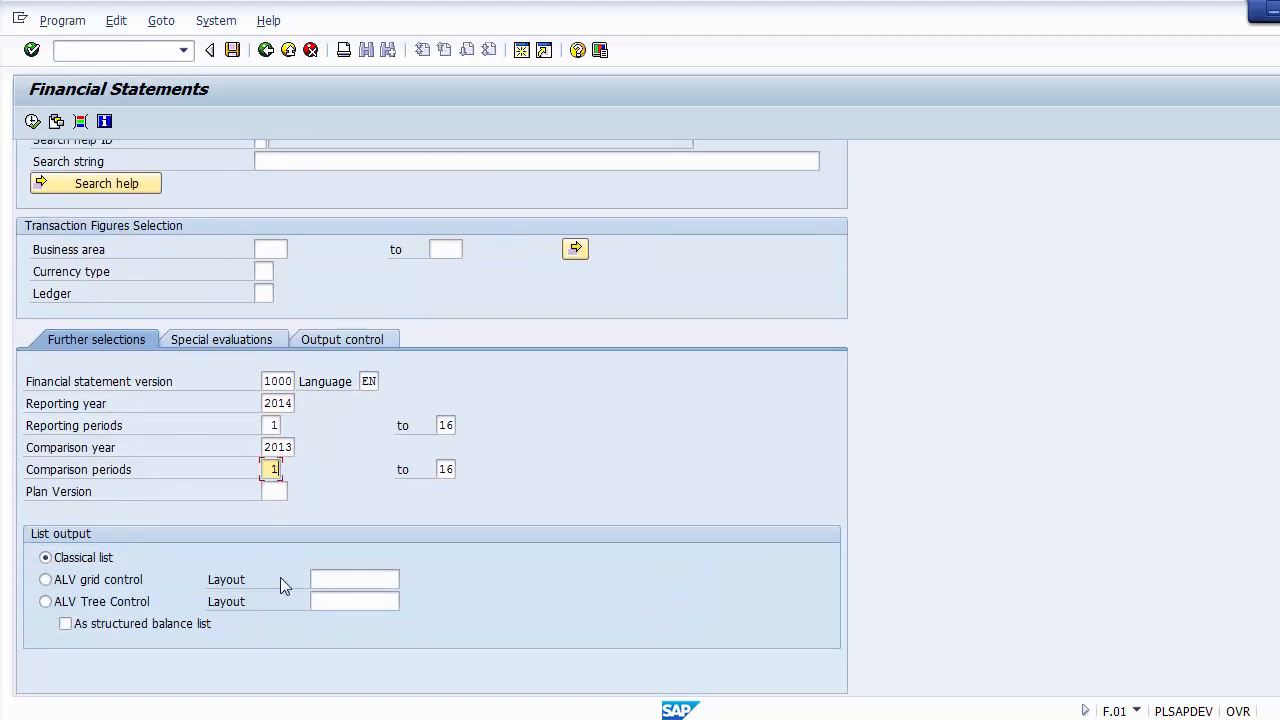
Step: Set the list output to ALV Tree Control, shown as a structured balance list
click(115, 606)
click(66, 625)
scroll(432, 400, up, 3)
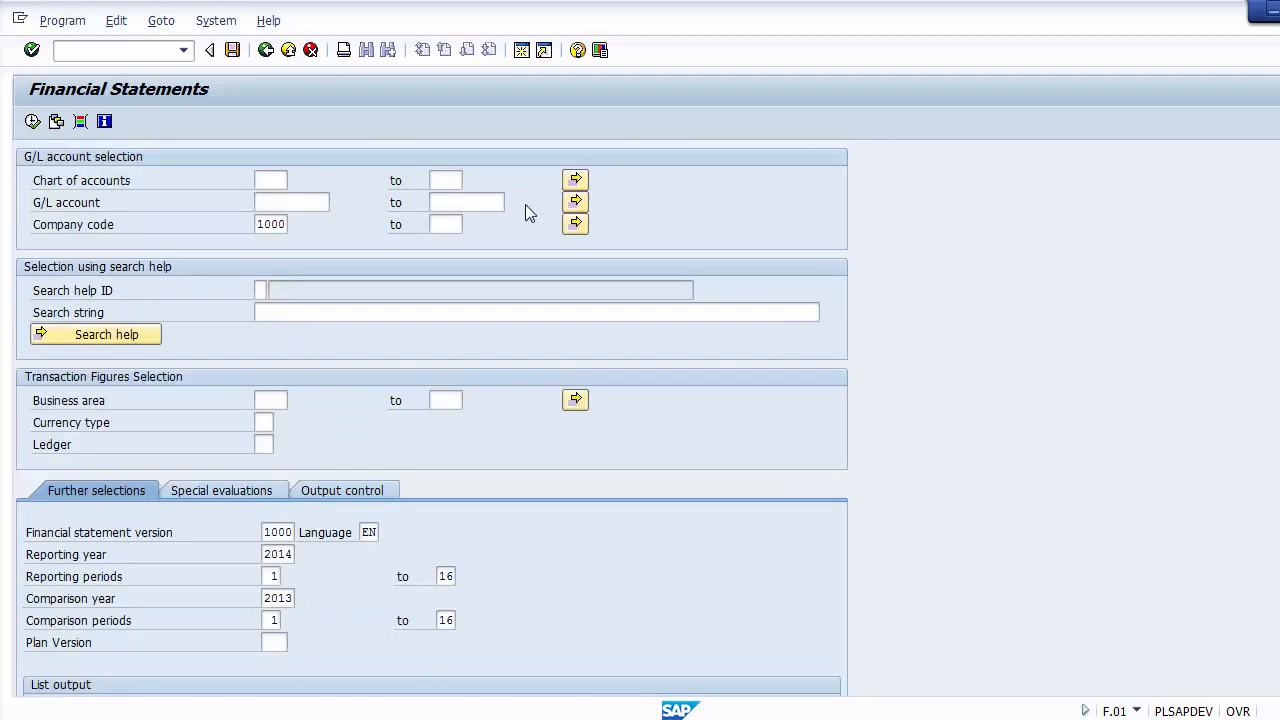
Step: Check the company code, financial statement version, reporting and comparison years and periods, and list output before running the report
click(286, 226)
click(290, 535)
click(289, 556)
click(274, 578)
click(295, 600)
click(274, 620)
scroll(760, 474, down, 3)
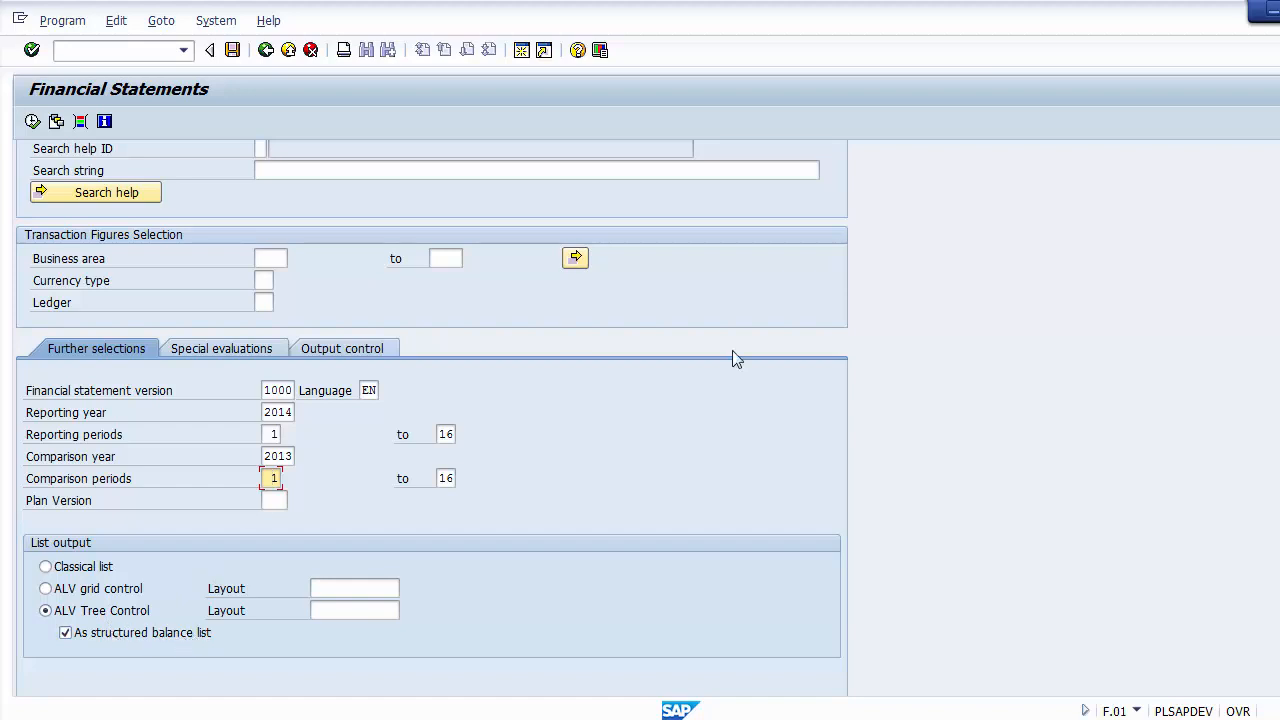
Step: Run the Financial Statements report and continue past the output option messages
scroll(746, 208, up, 2)
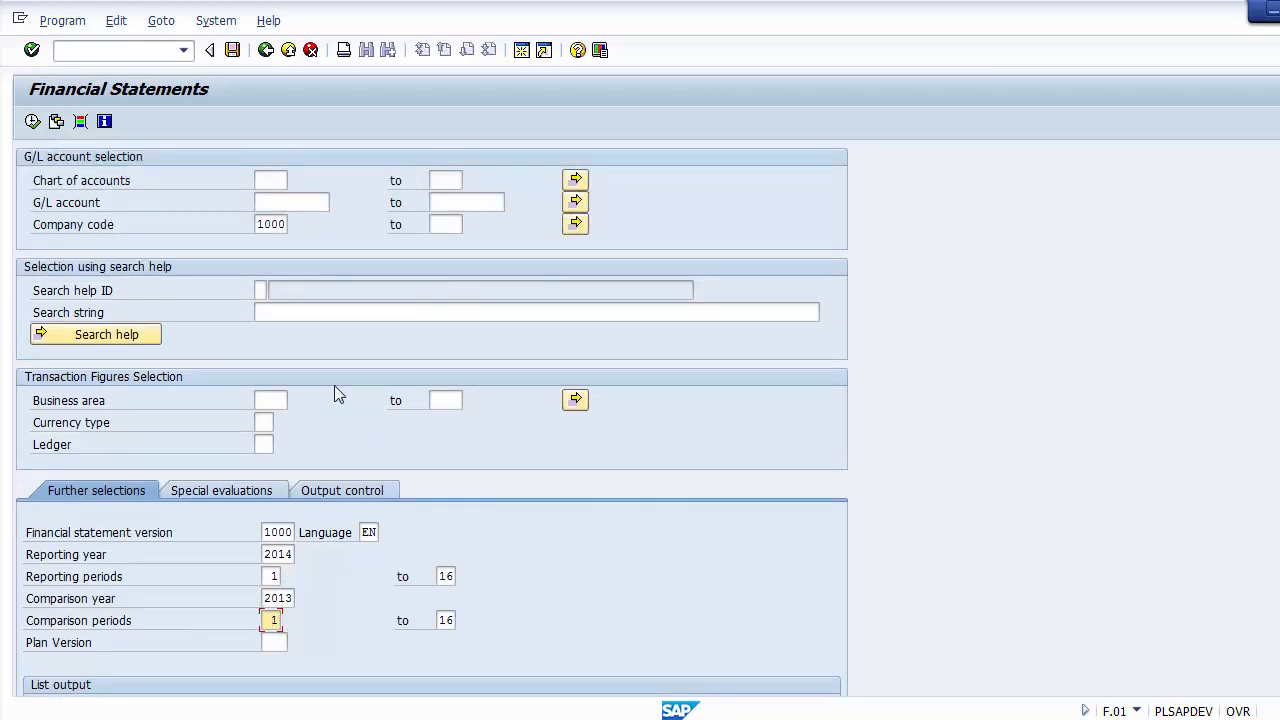
click(33, 121)
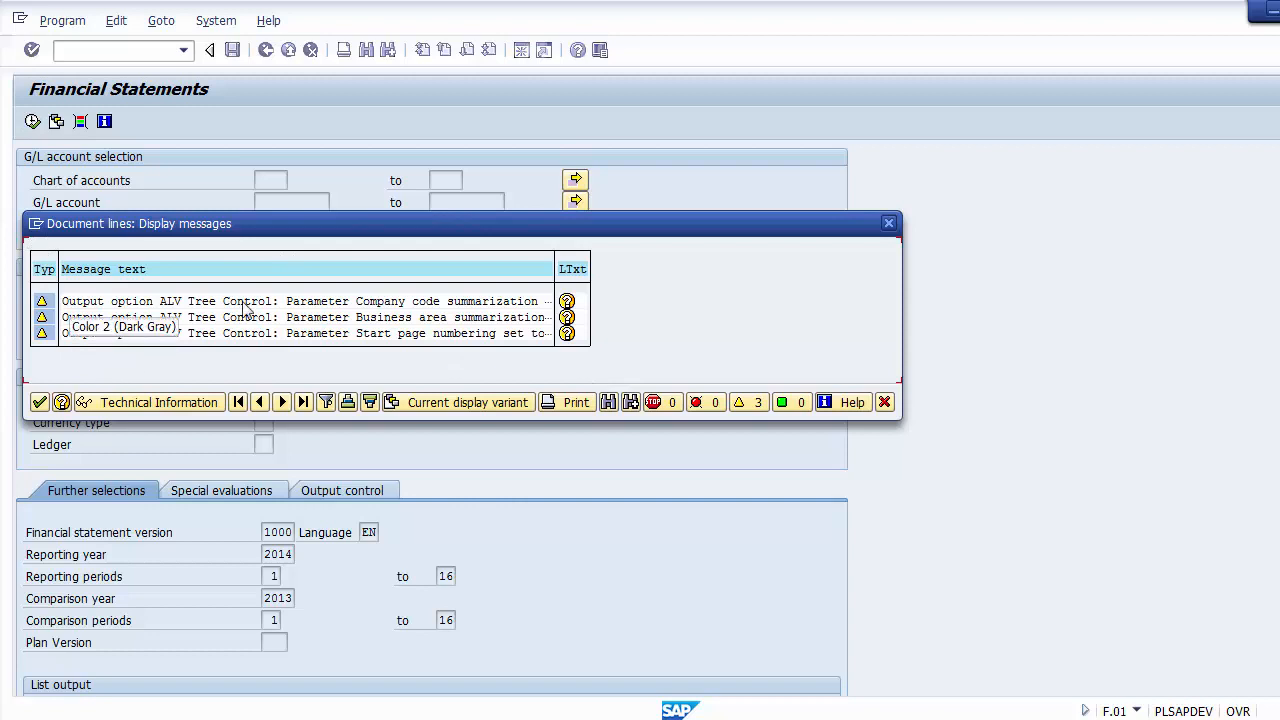
click(38, 403)
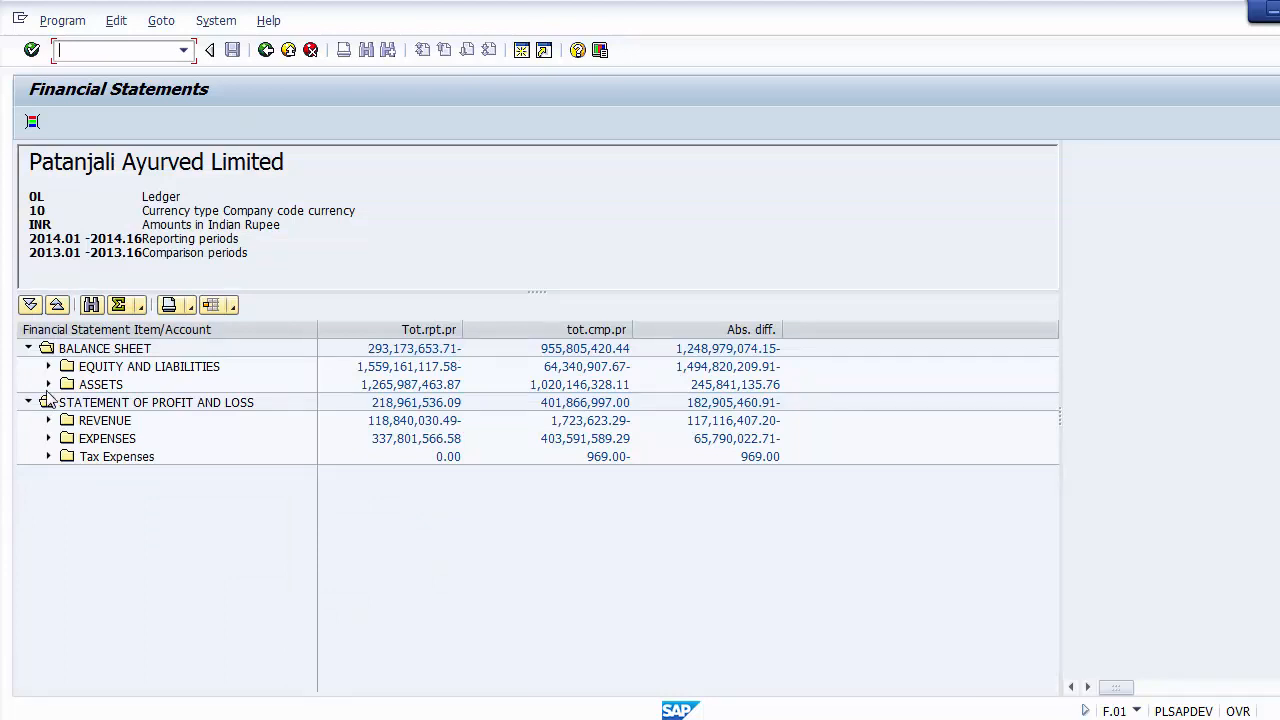
Step: Examine the main Balance Sheet groups and the revenue, expenses and tax expenses groups of the Statement of Profit and Loss
click(110, 367)
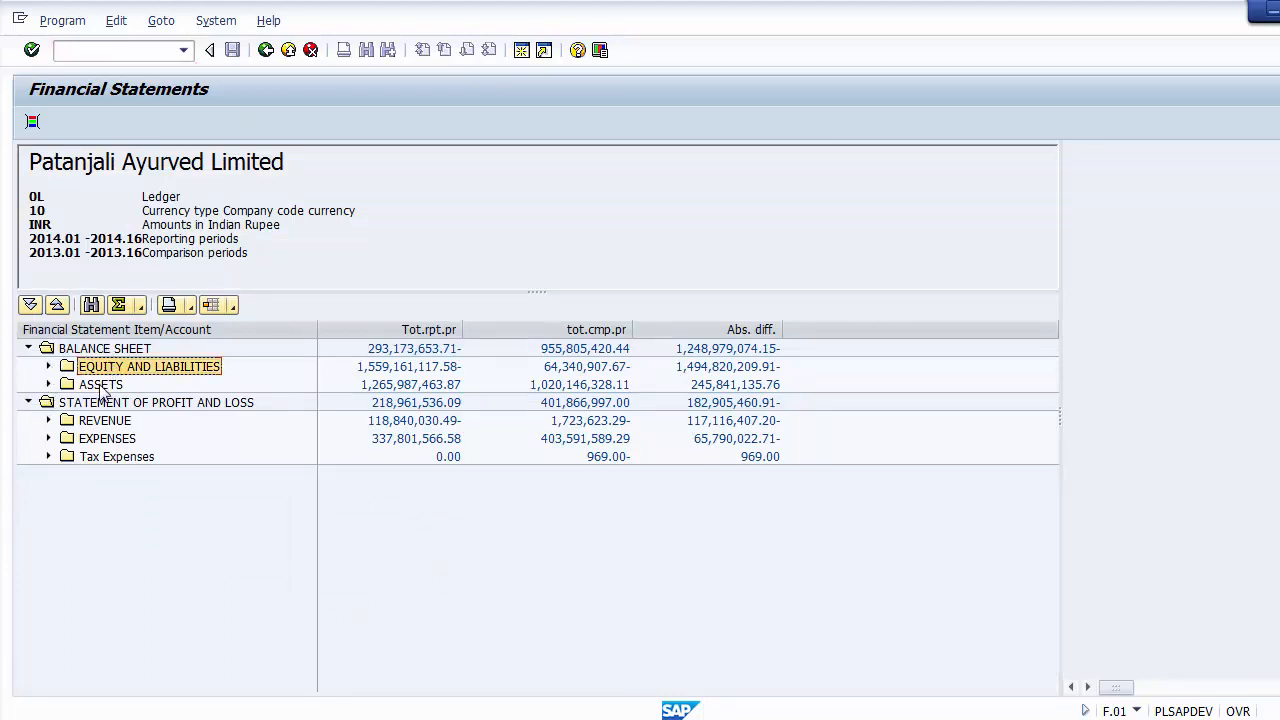
click(100, 385)
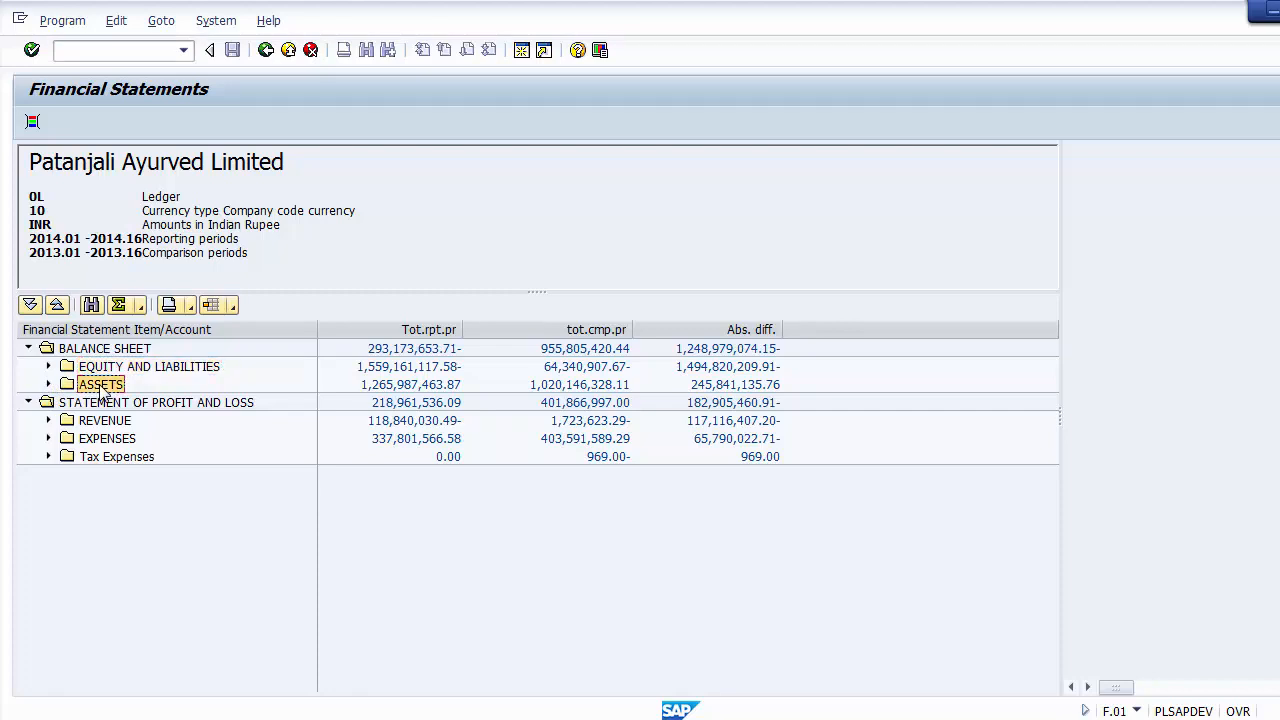
click(92, 350)
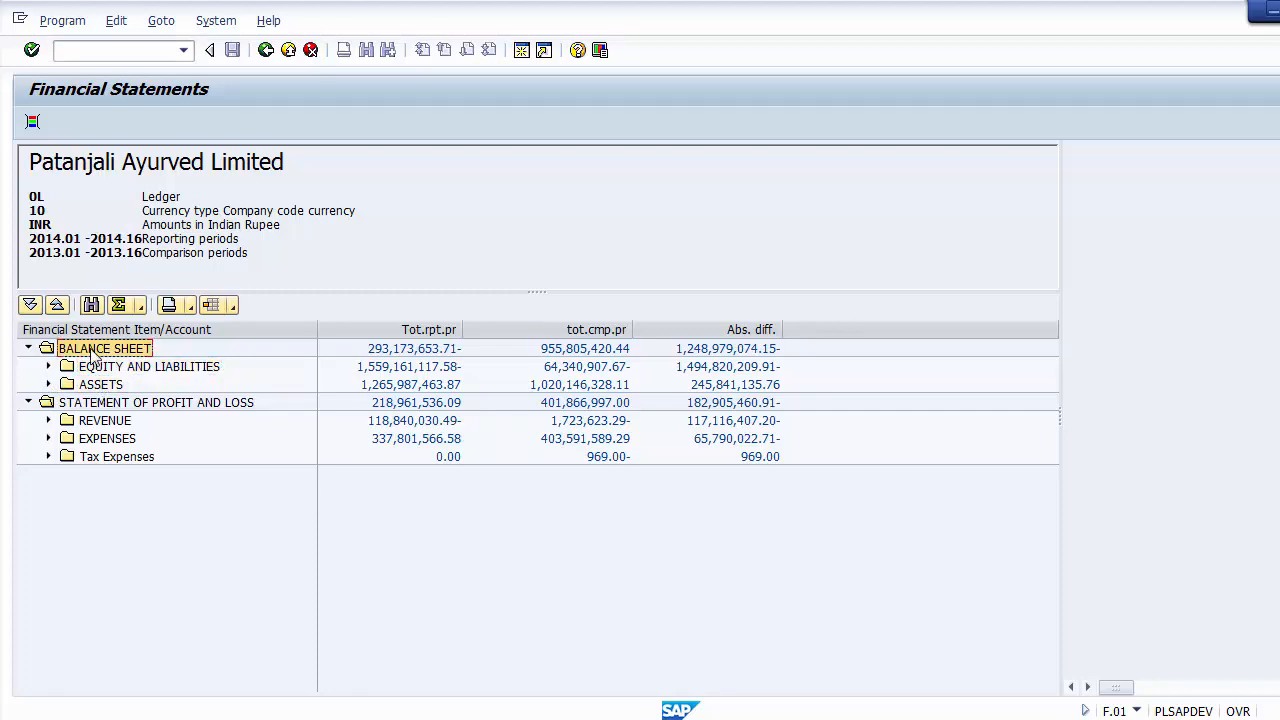
click(93, 404)
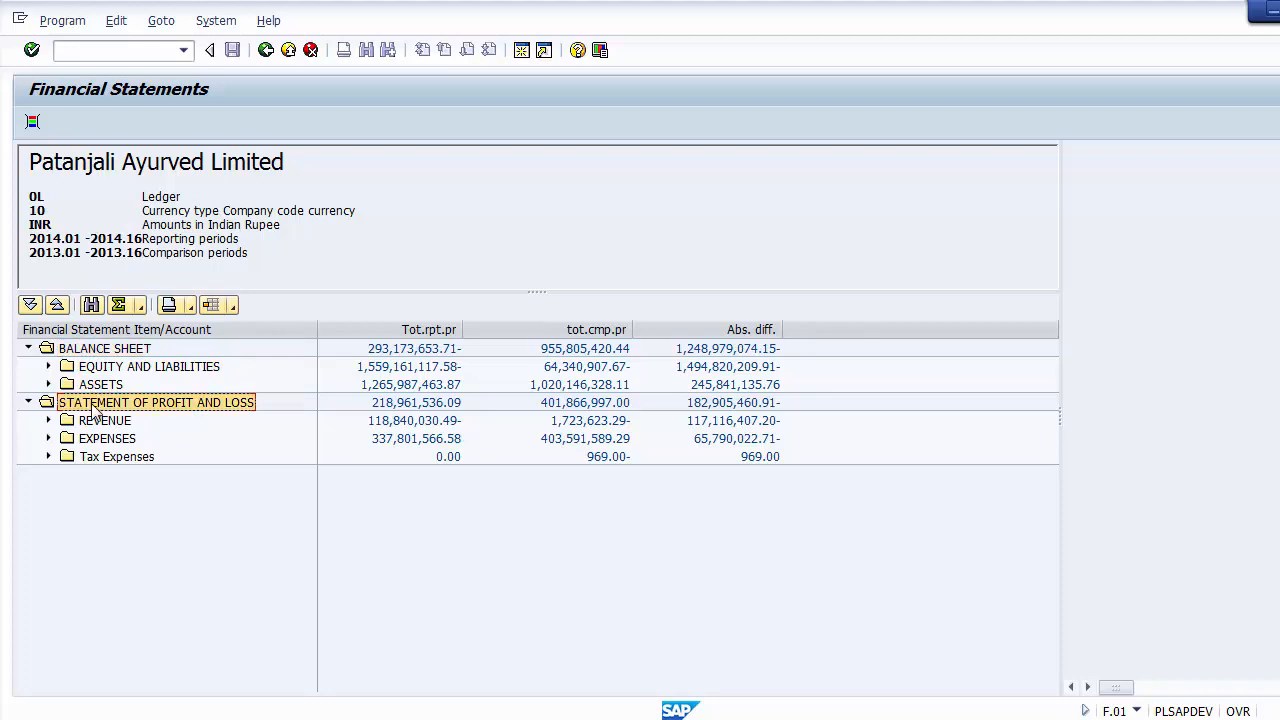
click(98, 352)
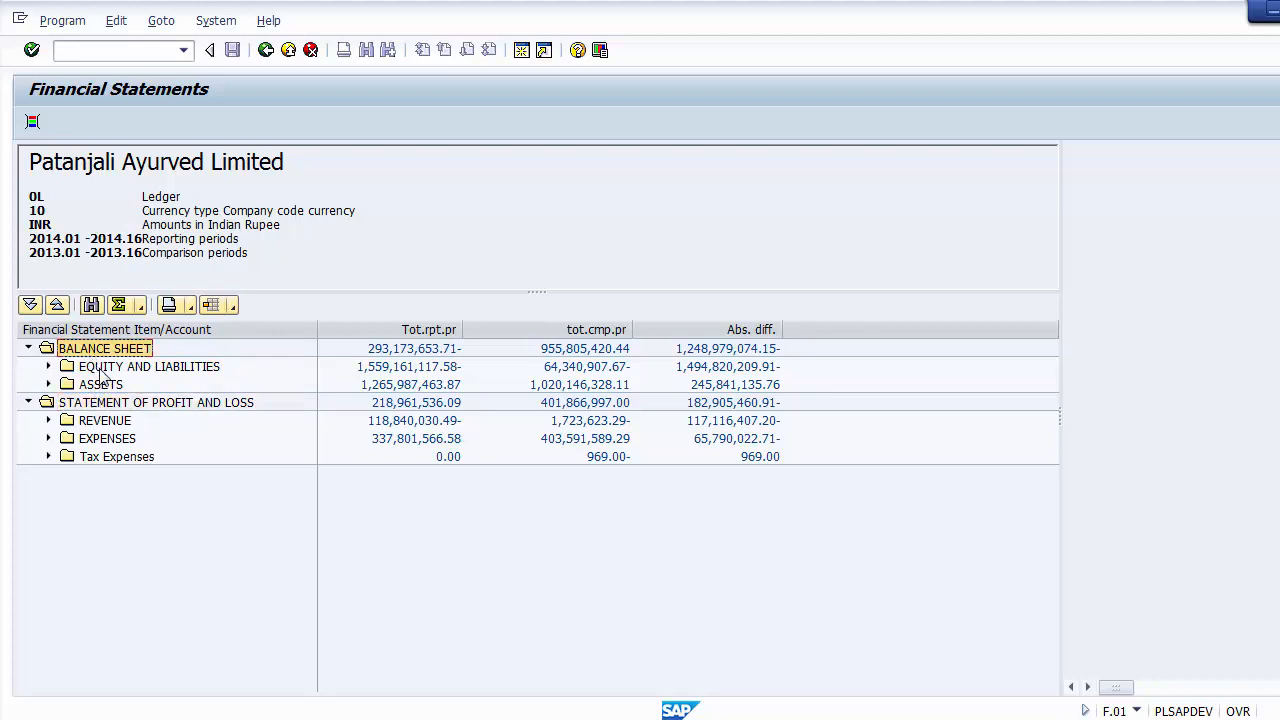
click(101, 370)
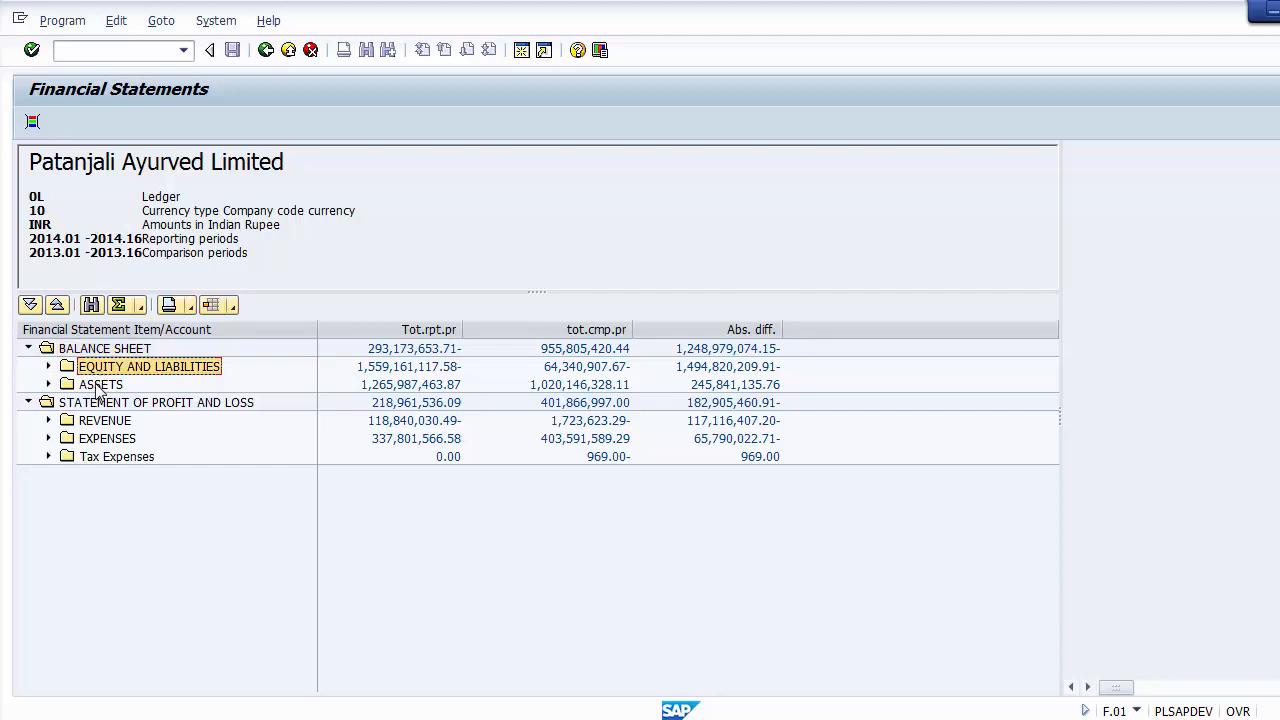
click(97, 386)
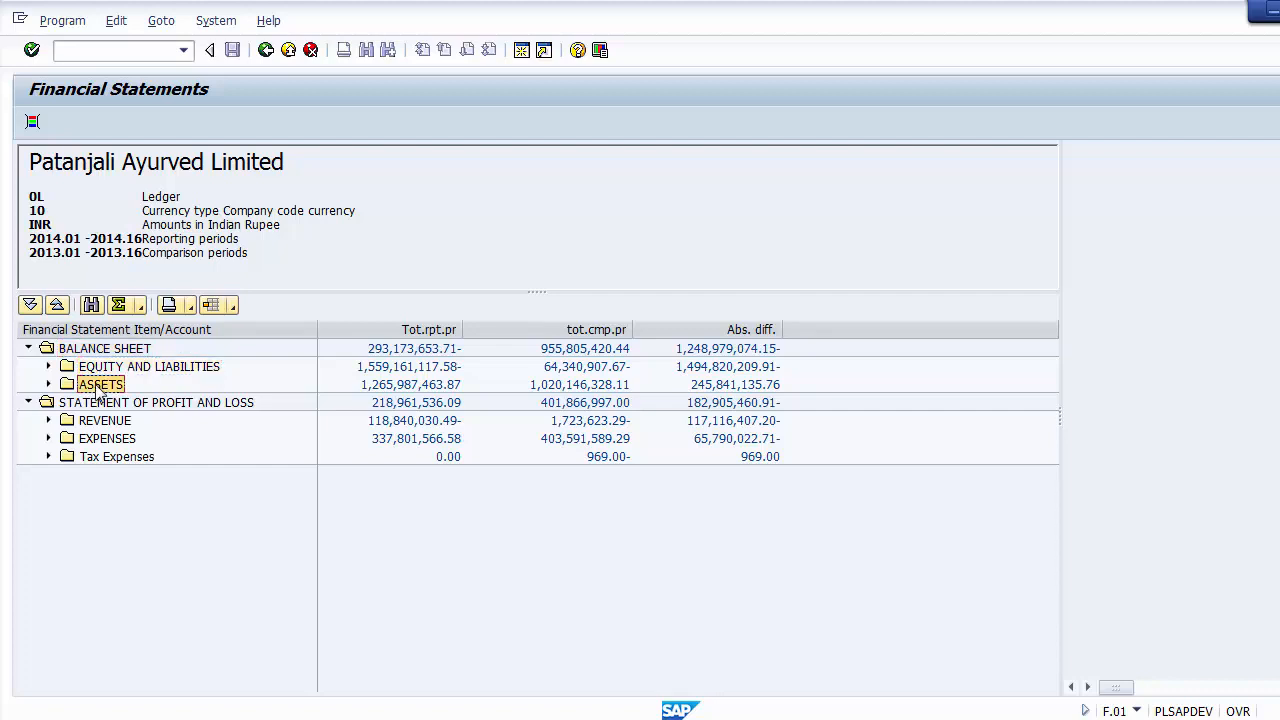
click(97, 404)
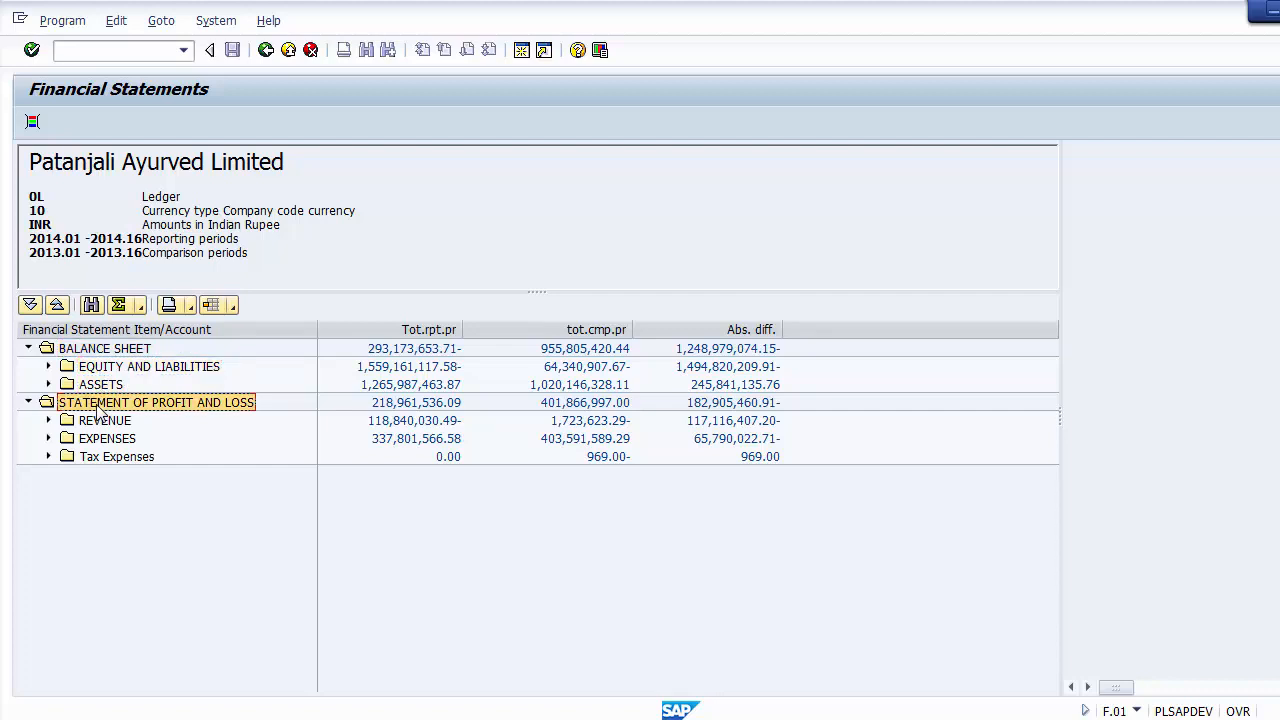
click(103, 424)
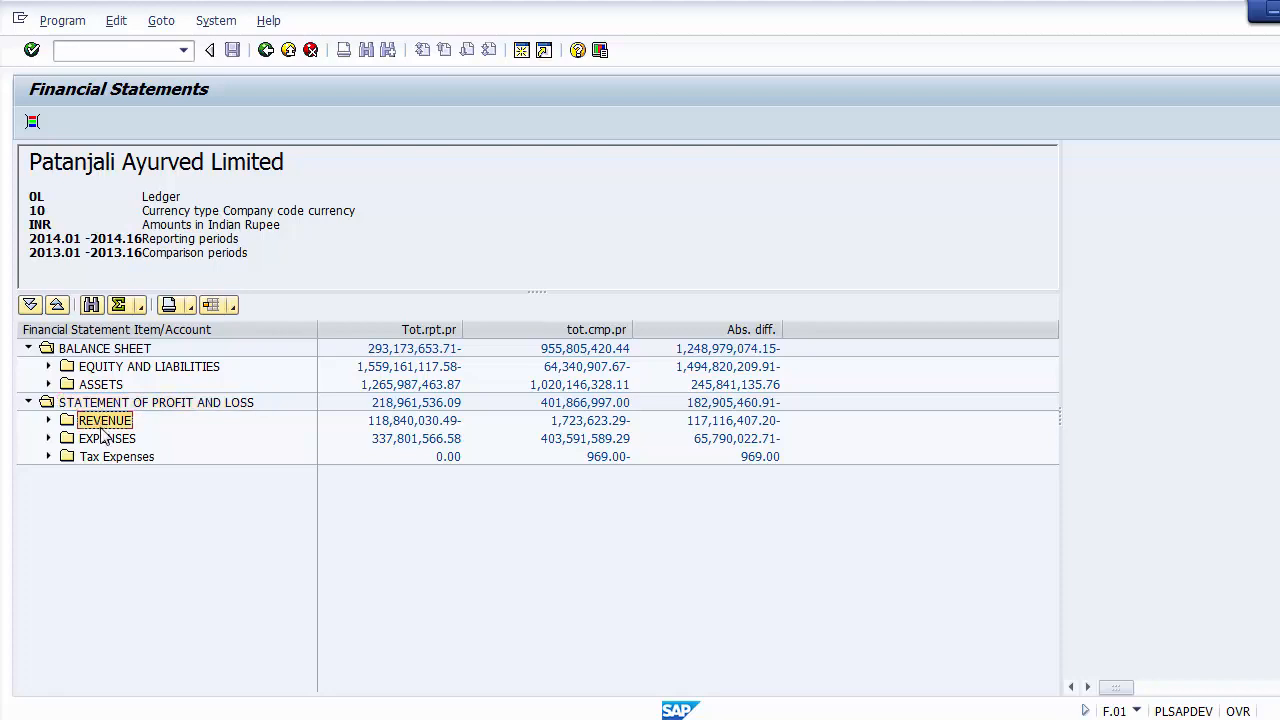
click(104, 442)
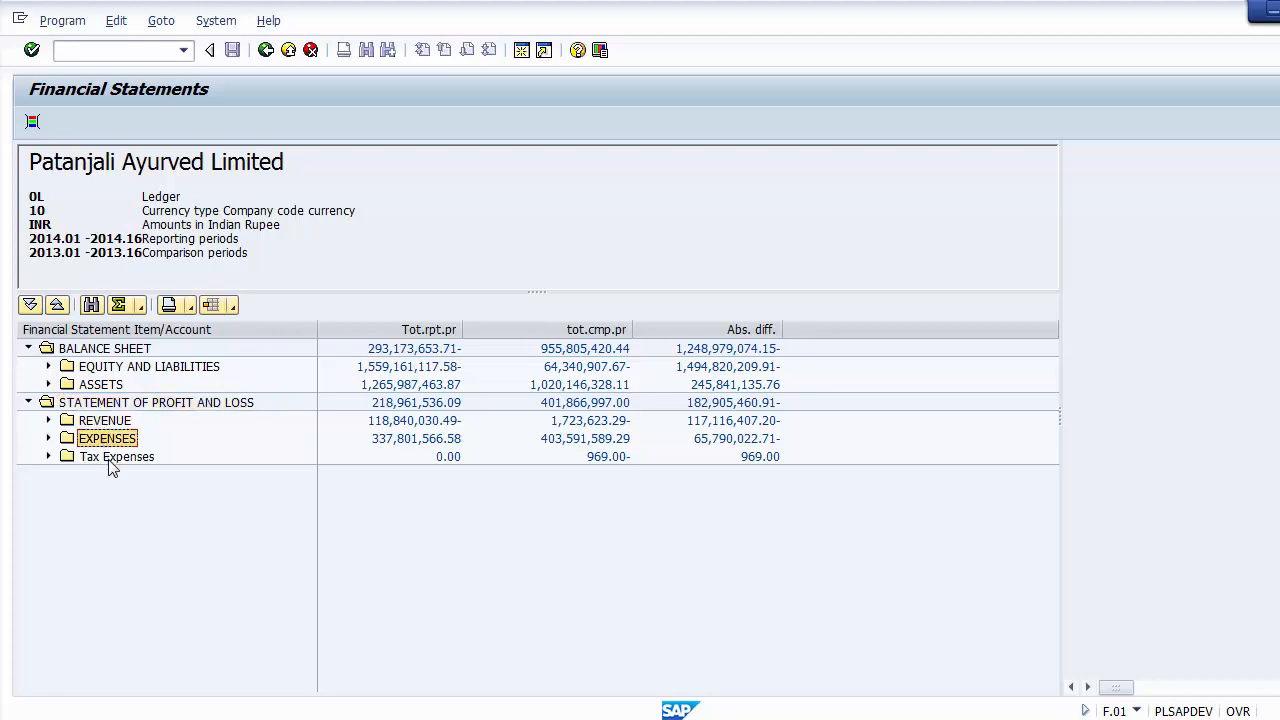
click(112, 462)
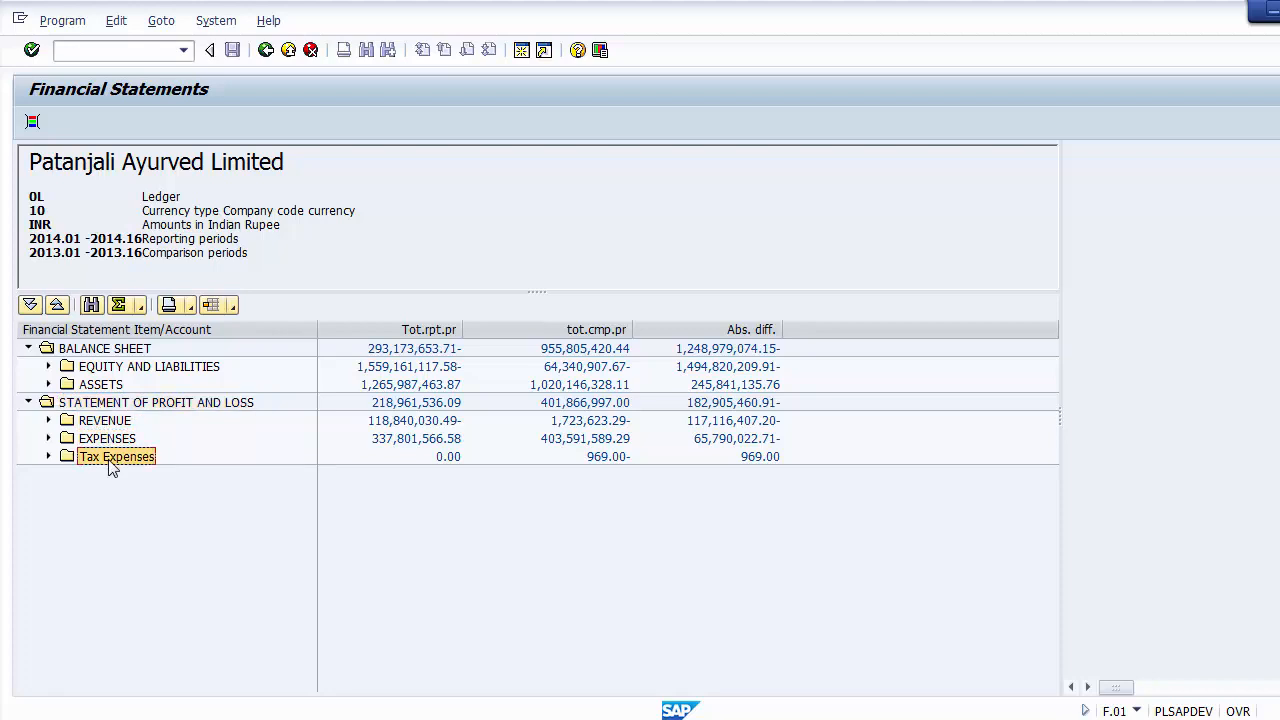
Step: Expand Equity and Liabilities and Assets in the Balance Sheet and examine their current and non-current subgroups
click(49, 367)
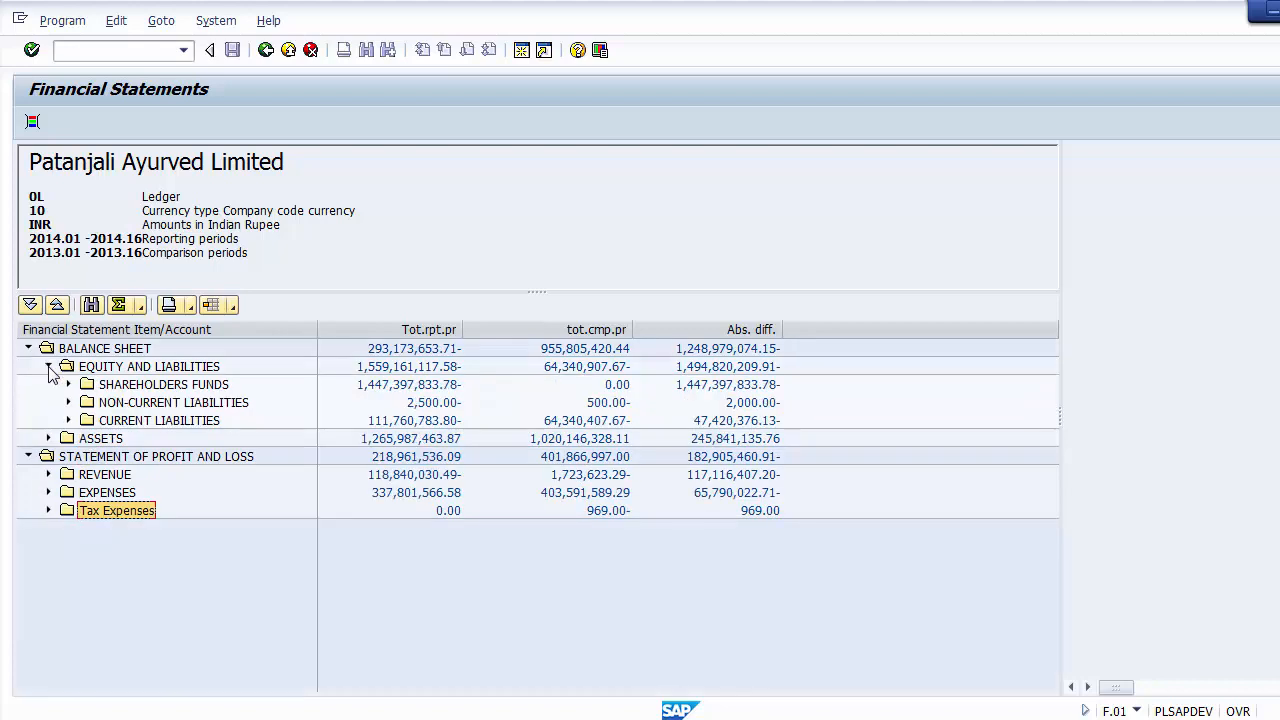
click(133, 369)
click(180, 390)
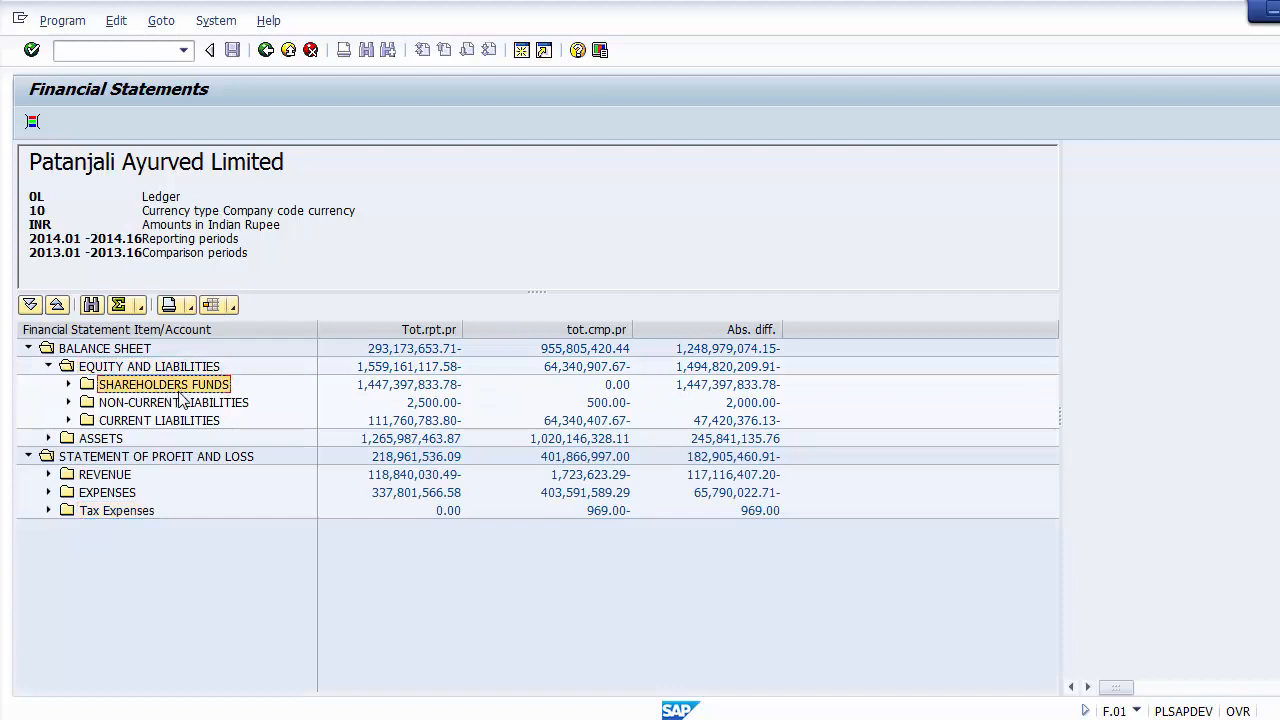
click(184, 407)
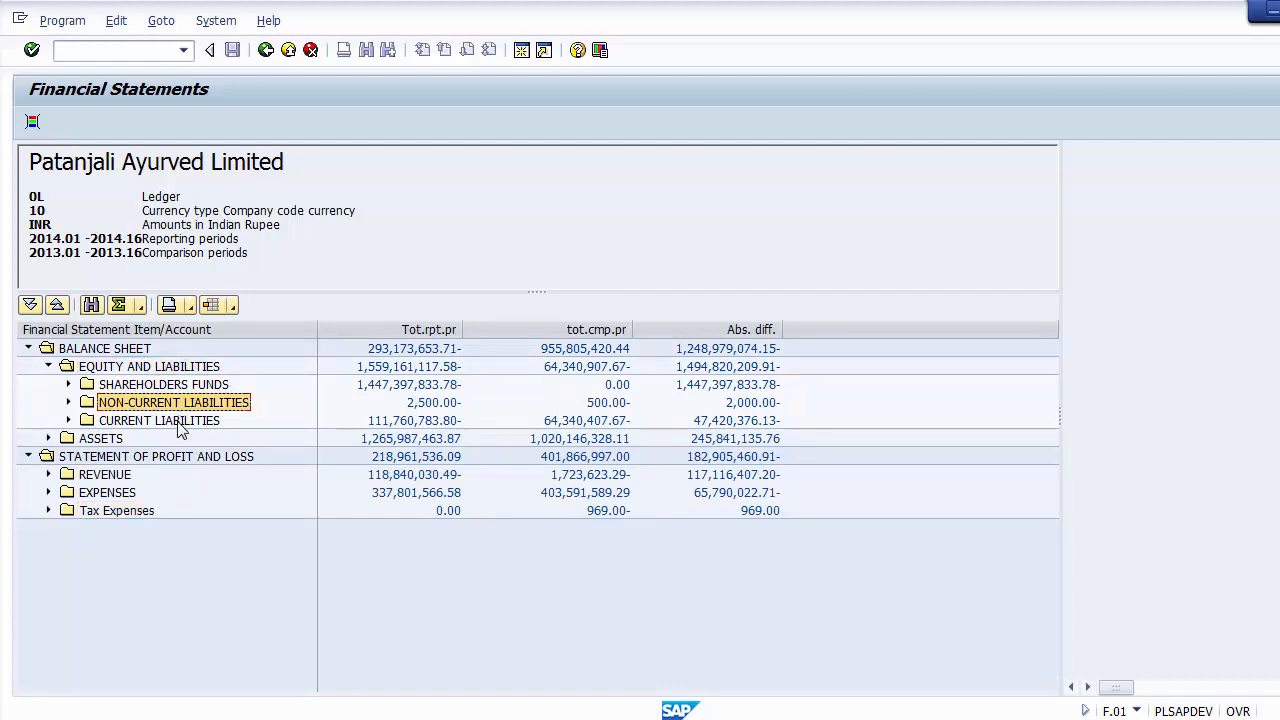
click(181, 424)
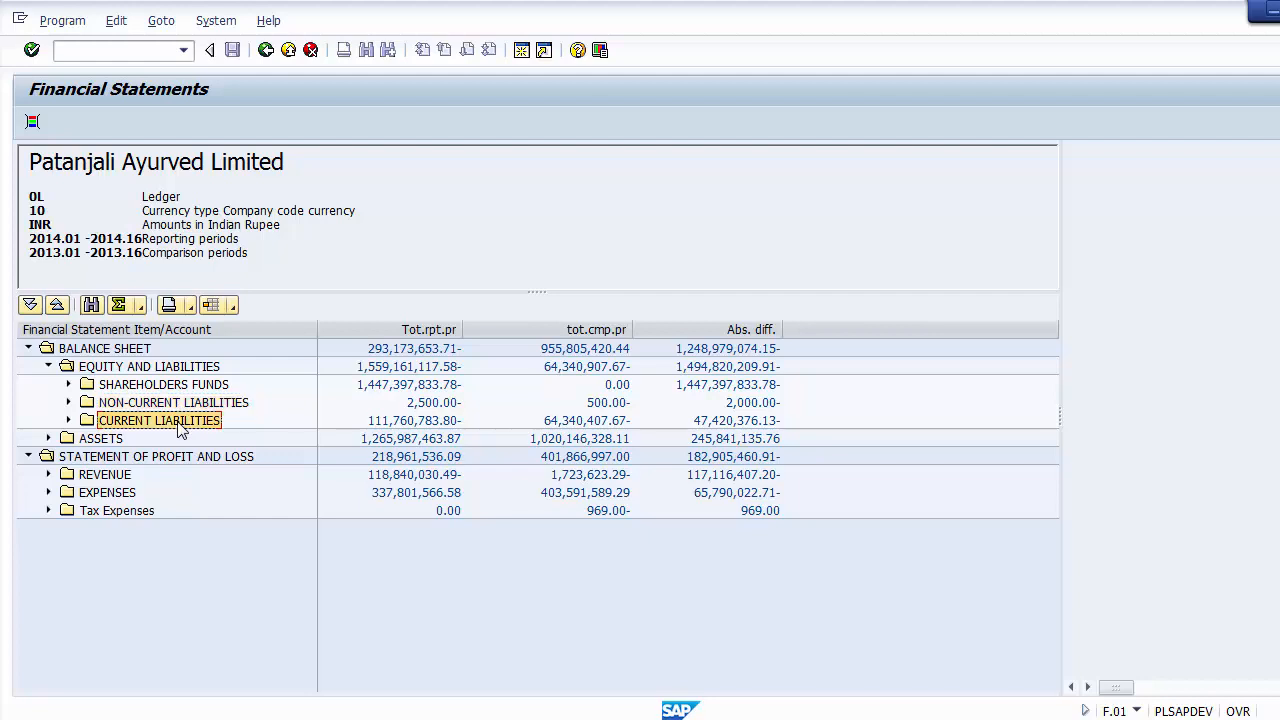
click(49, 438)
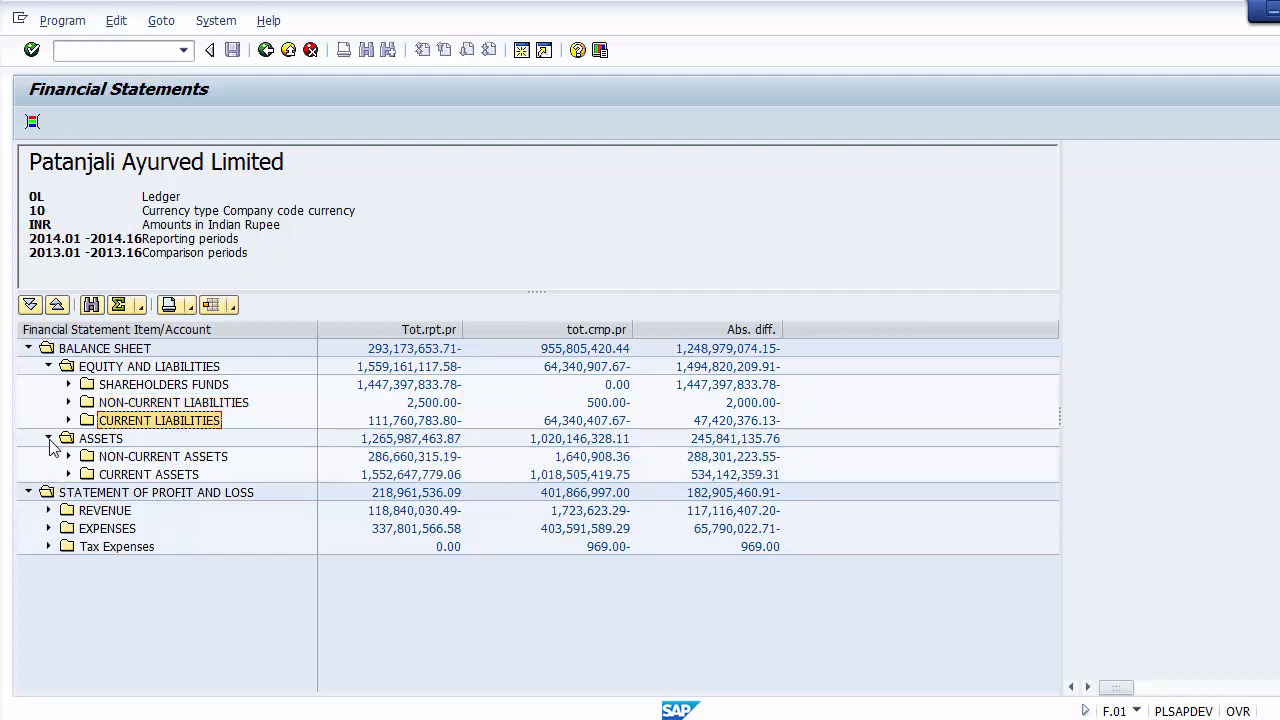
click(135, 460)
click(136, 477)
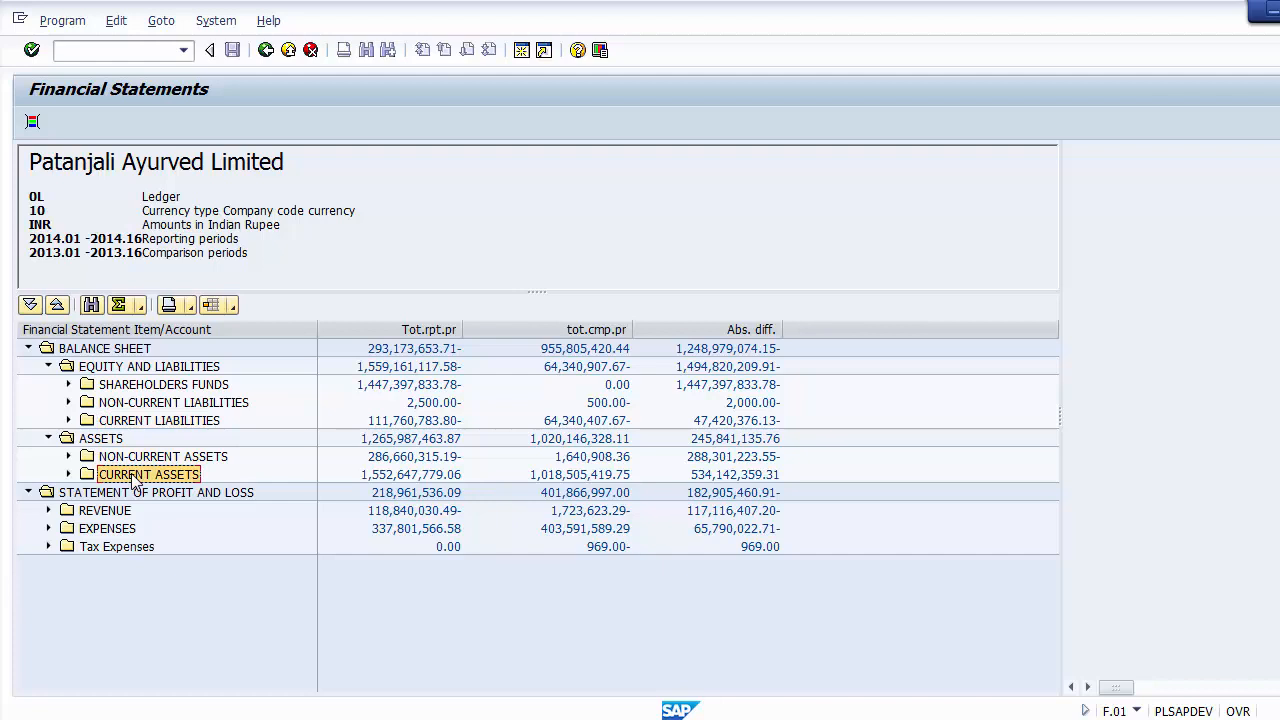
Step: Expand Shareholders Funds and Share Capital down to the Equity Share Capital account
click(69, 386)
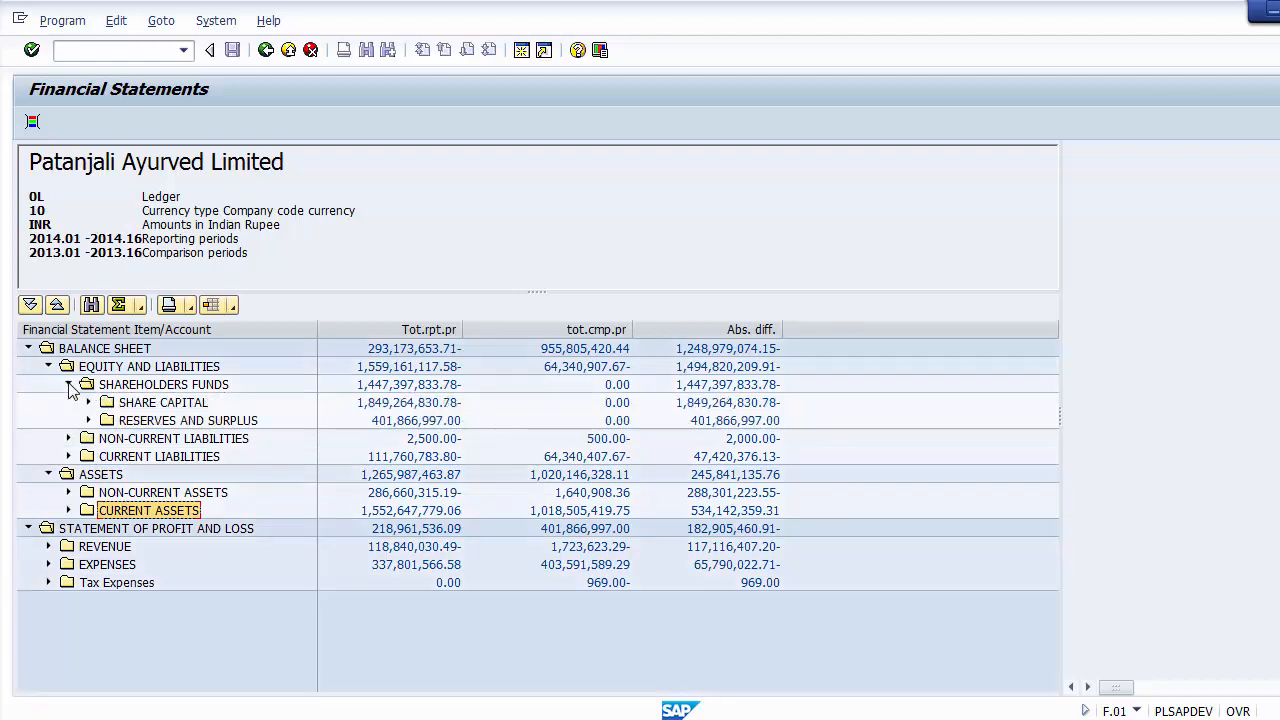
click(160, 406)
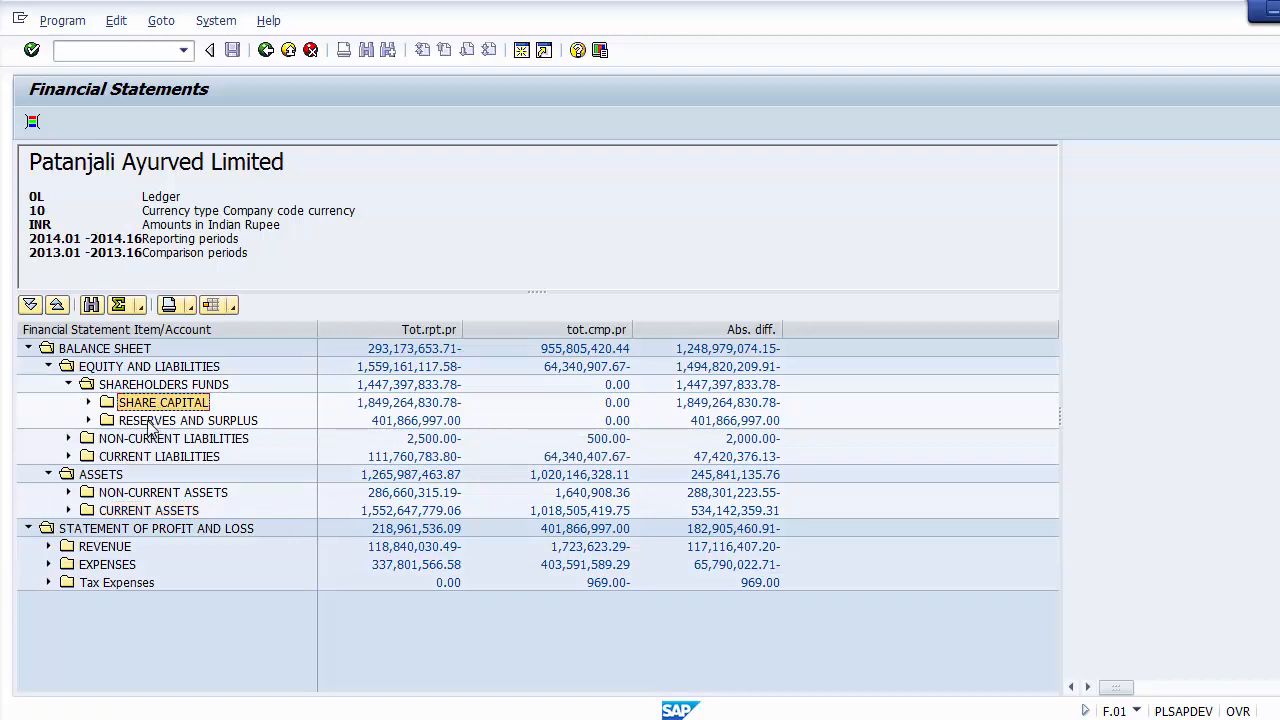
click(148, 421)
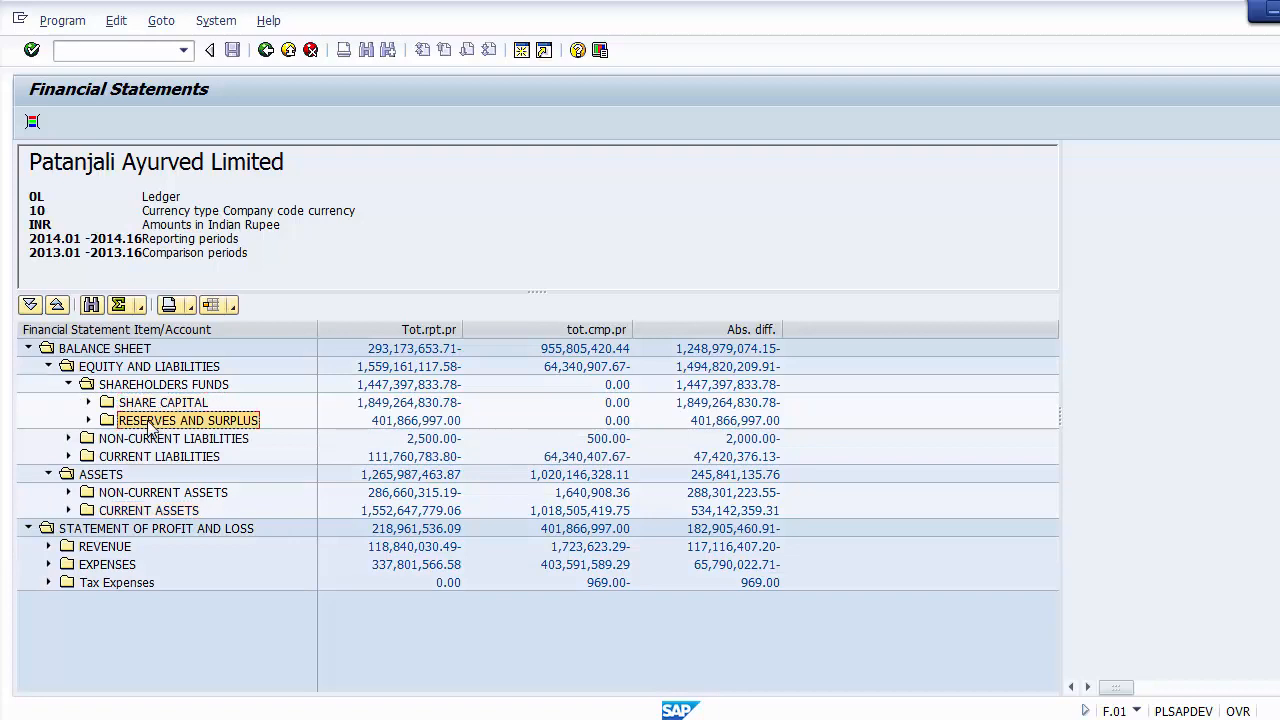
click(88, 402)
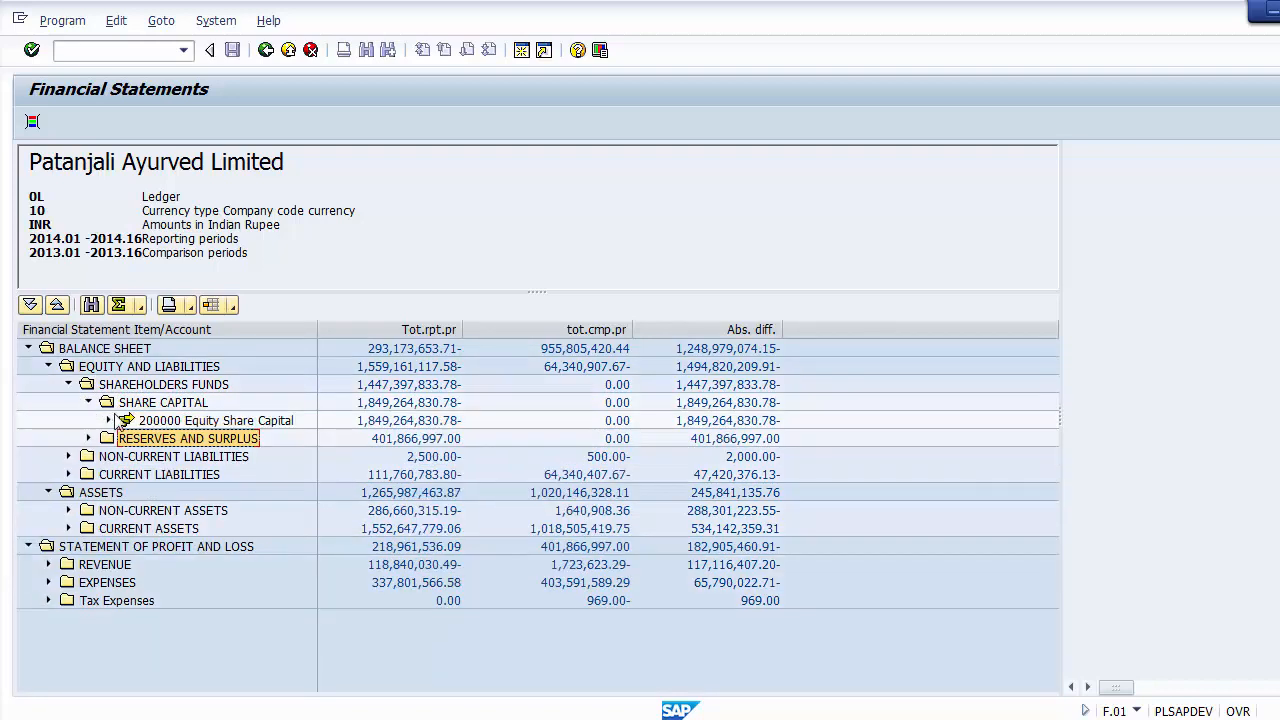
click(215, 421)
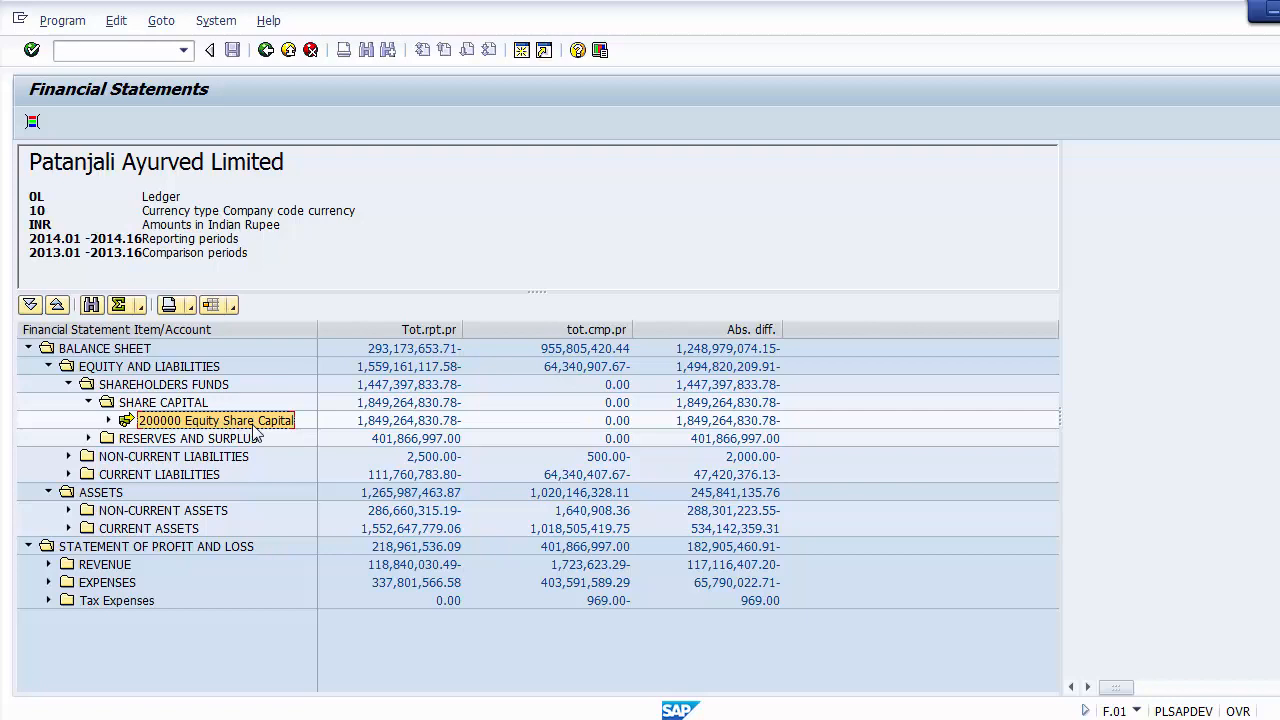
Step: Expand Reserves and Surplus down to the Retained Earning account and compare it with the Equity Share Capital account
click(89, 439)
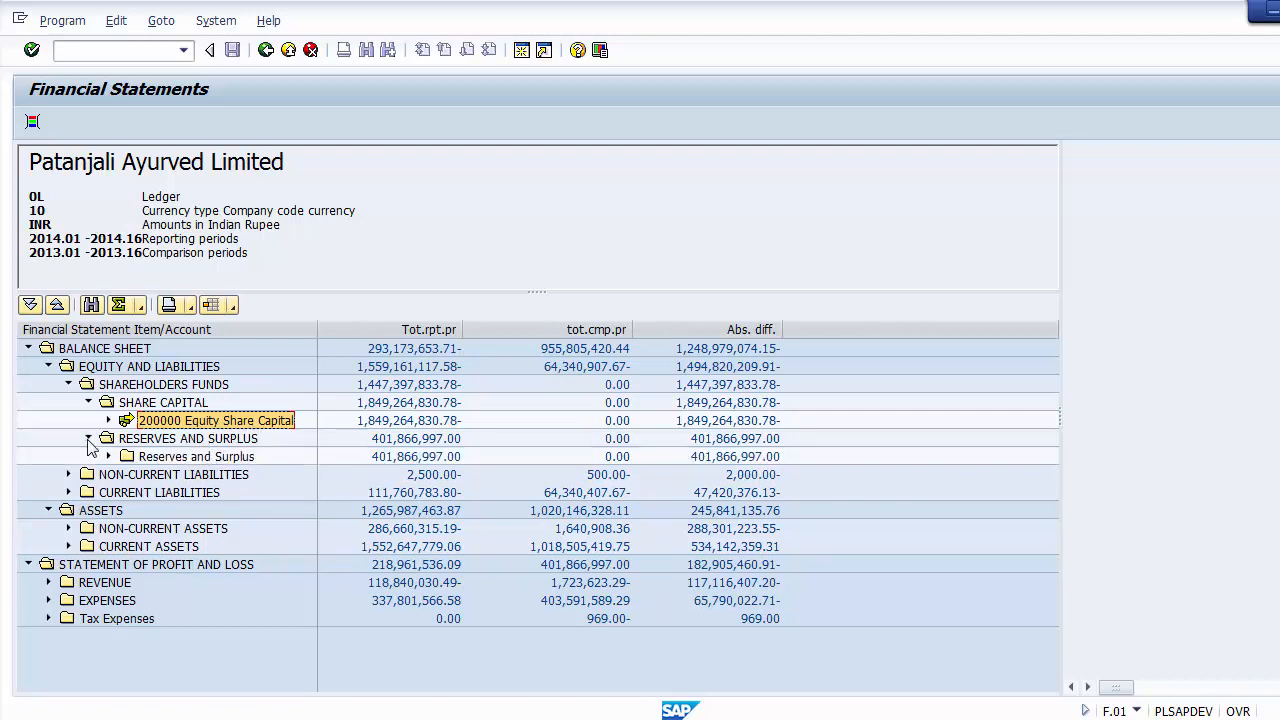
click(168, 458)
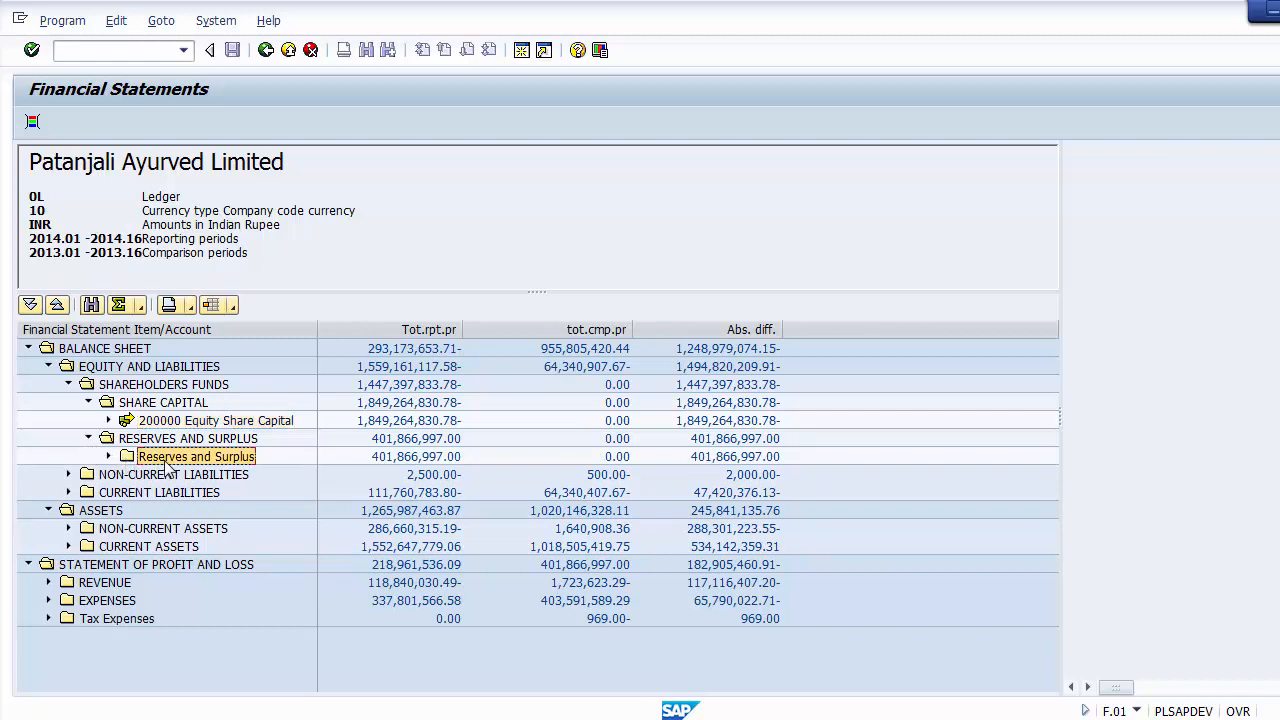
click(109, 457)
click(235, 476)
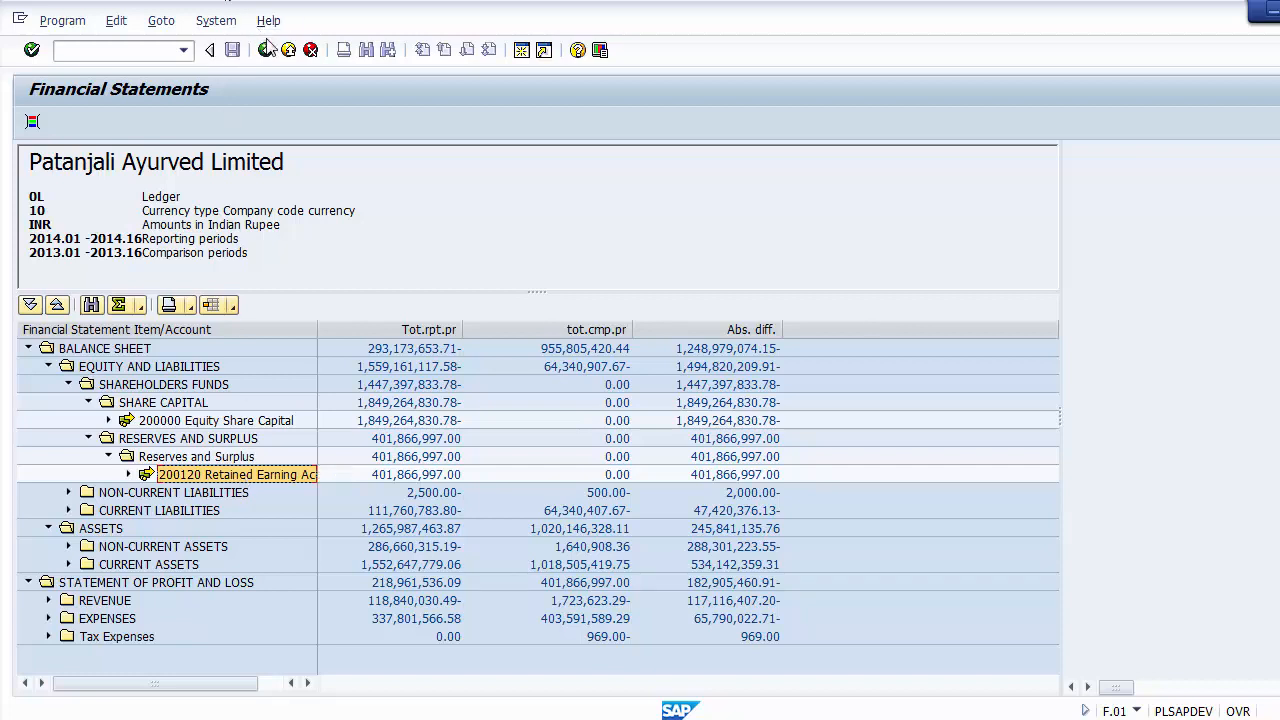
click(180, 421)
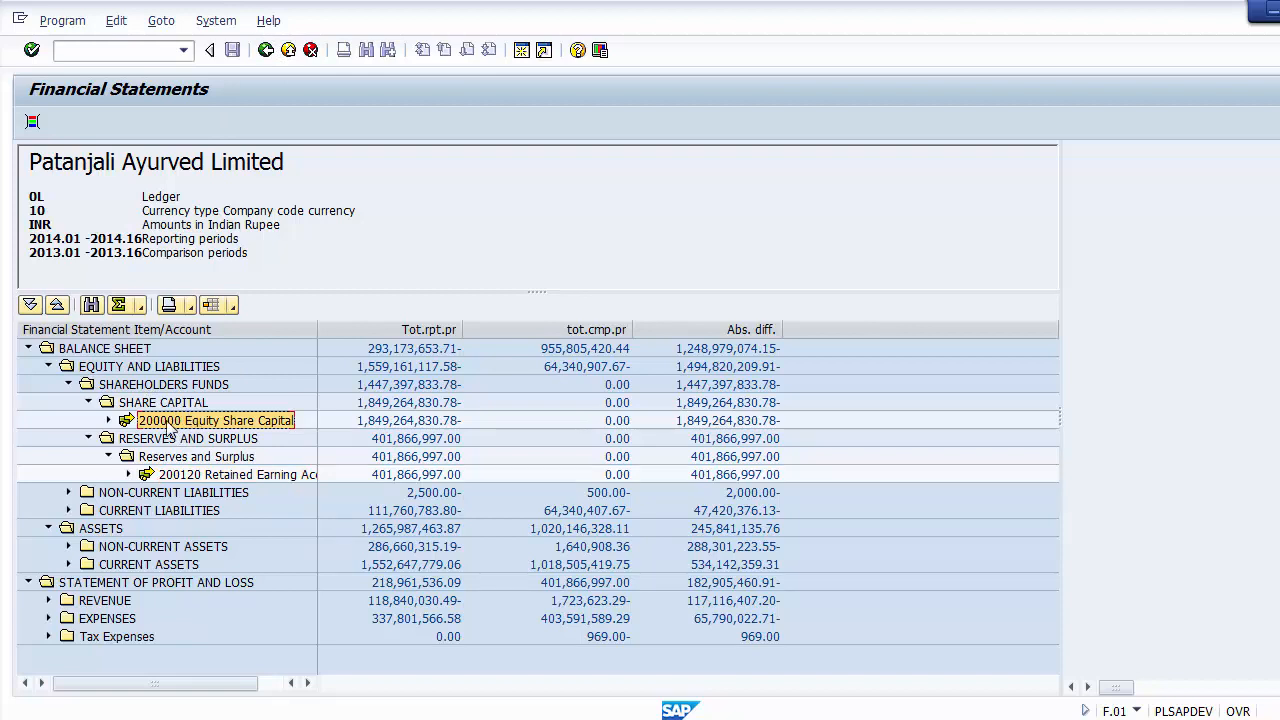
Step: Review the Share Capital group, the Retained Earning account and the Reserves and Surplus subgroup in the Balance Sheet
click(158, 405)
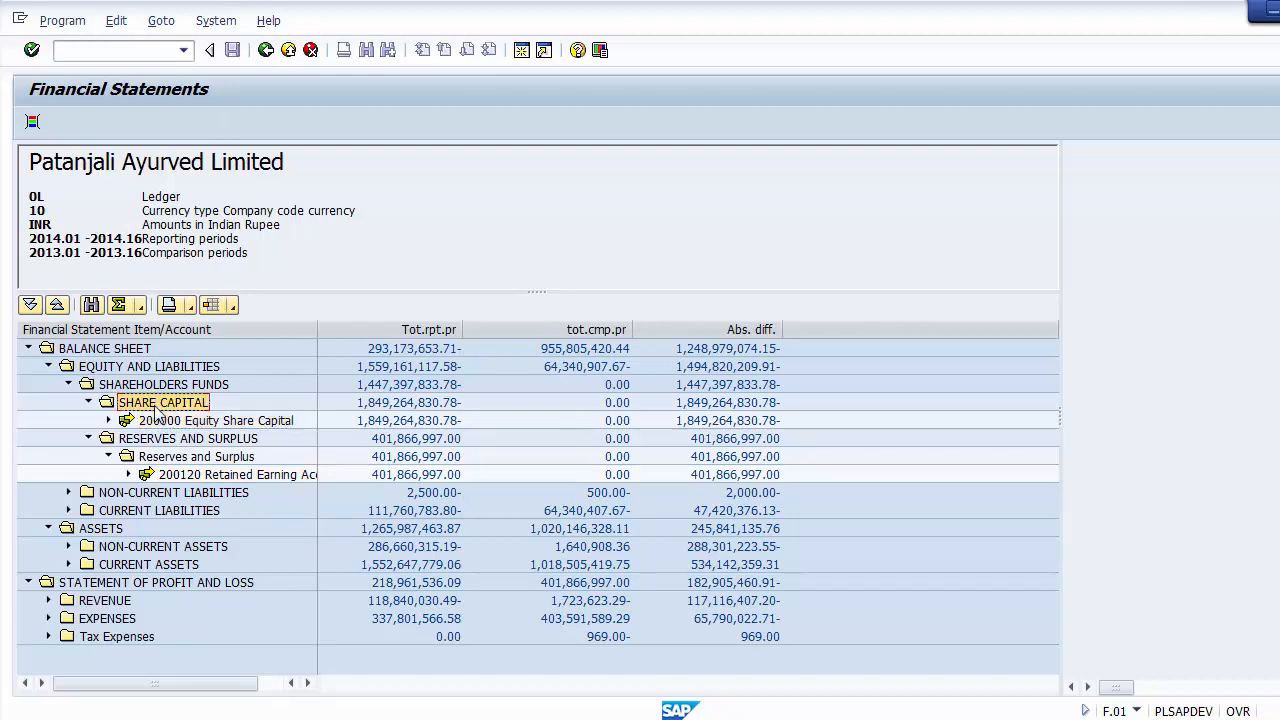
click(181, 476)
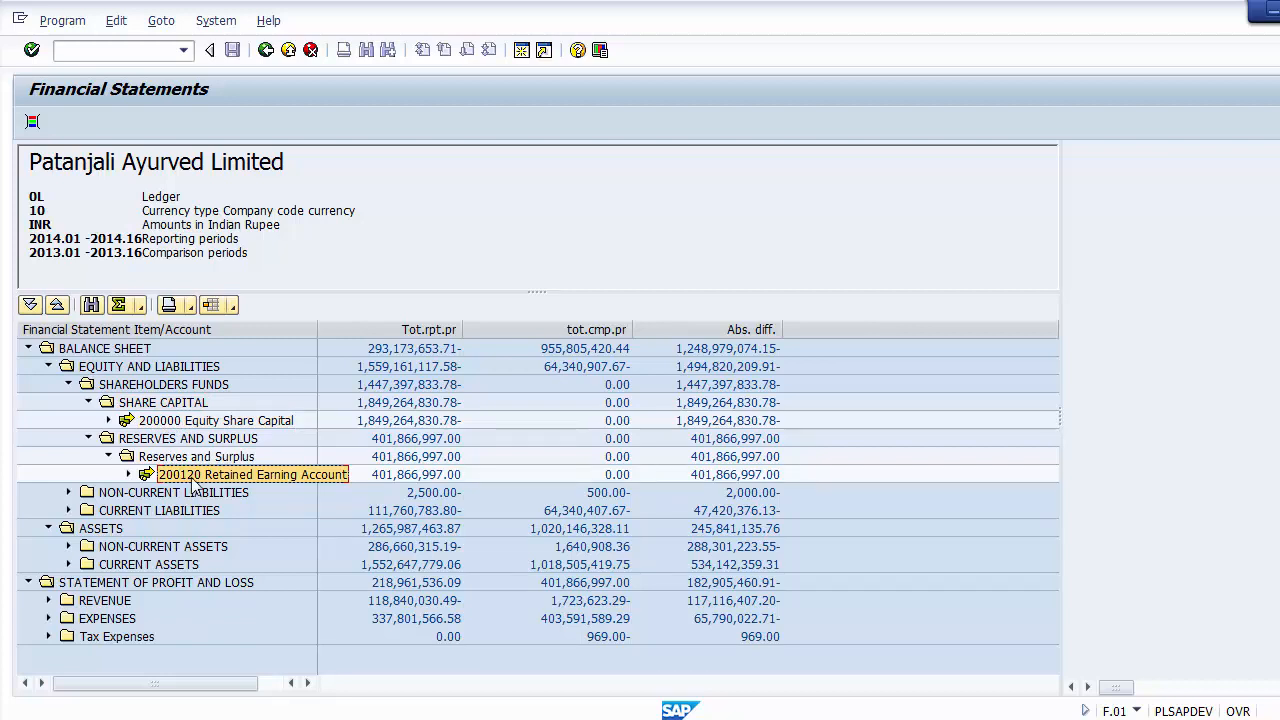
click(188, 458)
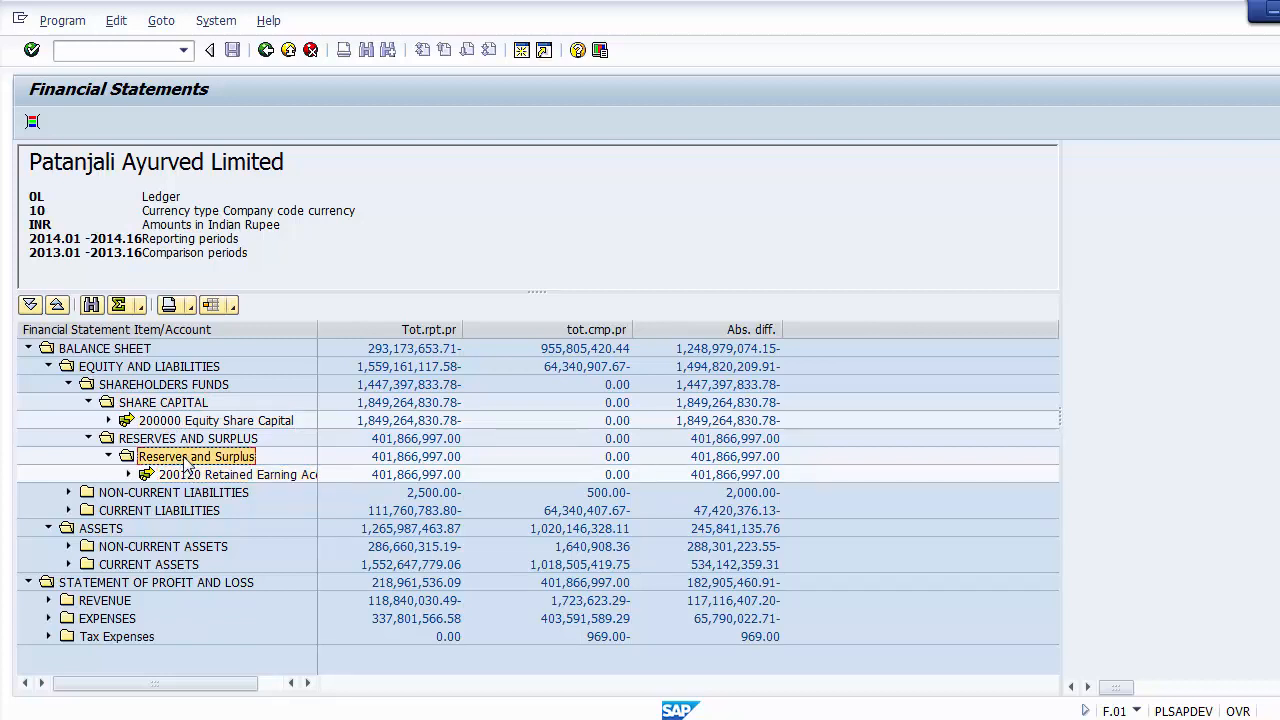
Step: Expand Current Liabilities and examine its short term borrowings, trade payables, other current liabilities and short term provisions
click(69, 511)
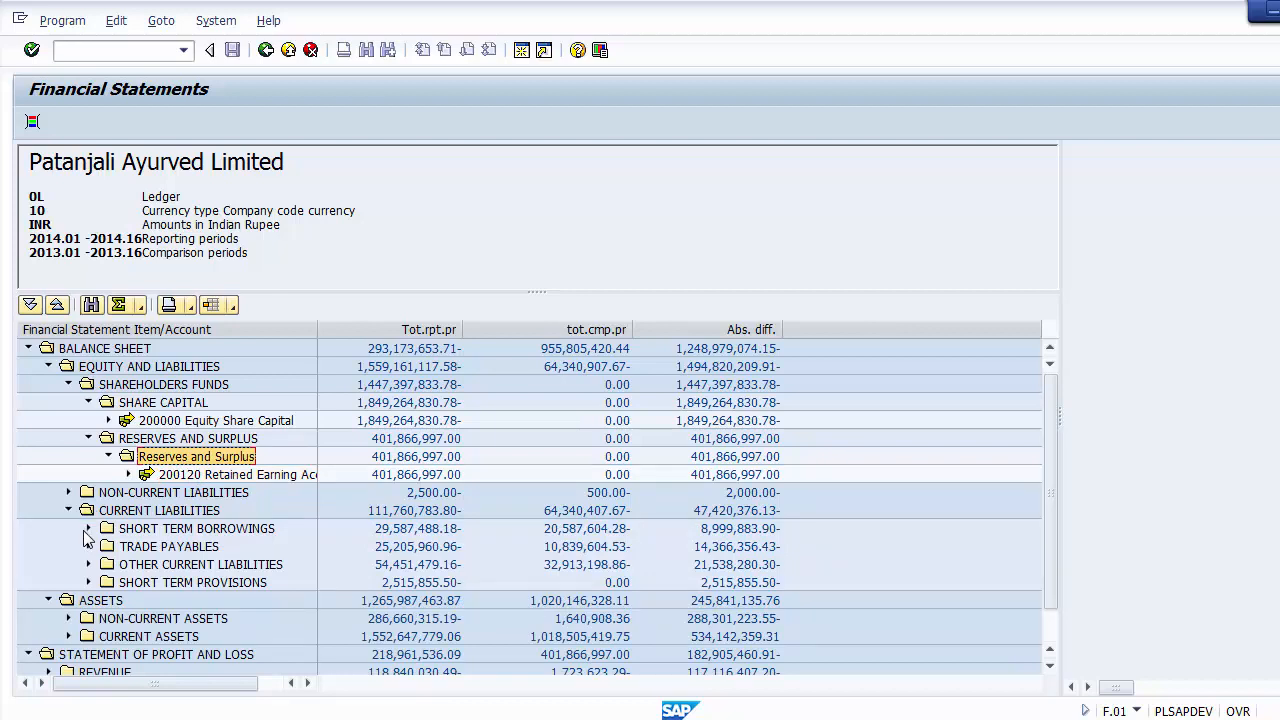
click(132, 512)
click(146, 530)
click(158, 548)
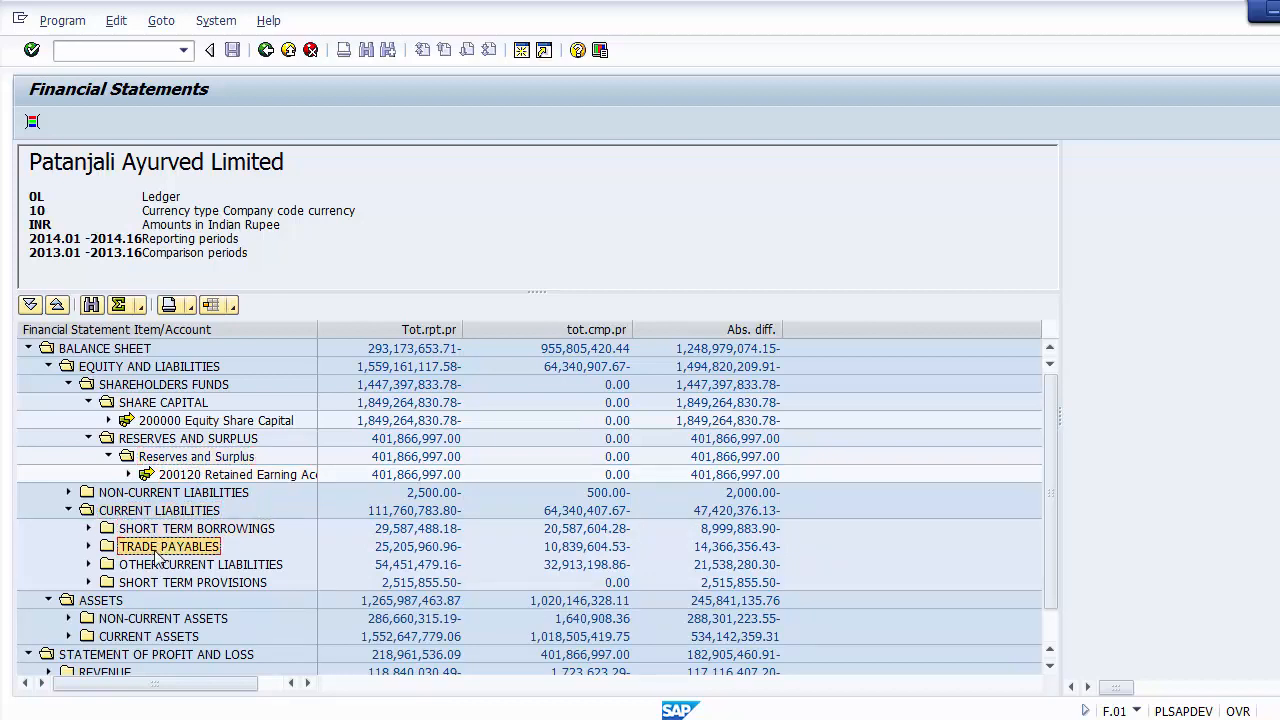
click(158, 566)
click(158, 583)
click(158, 566)
click(158, 548)
click(156, 530)
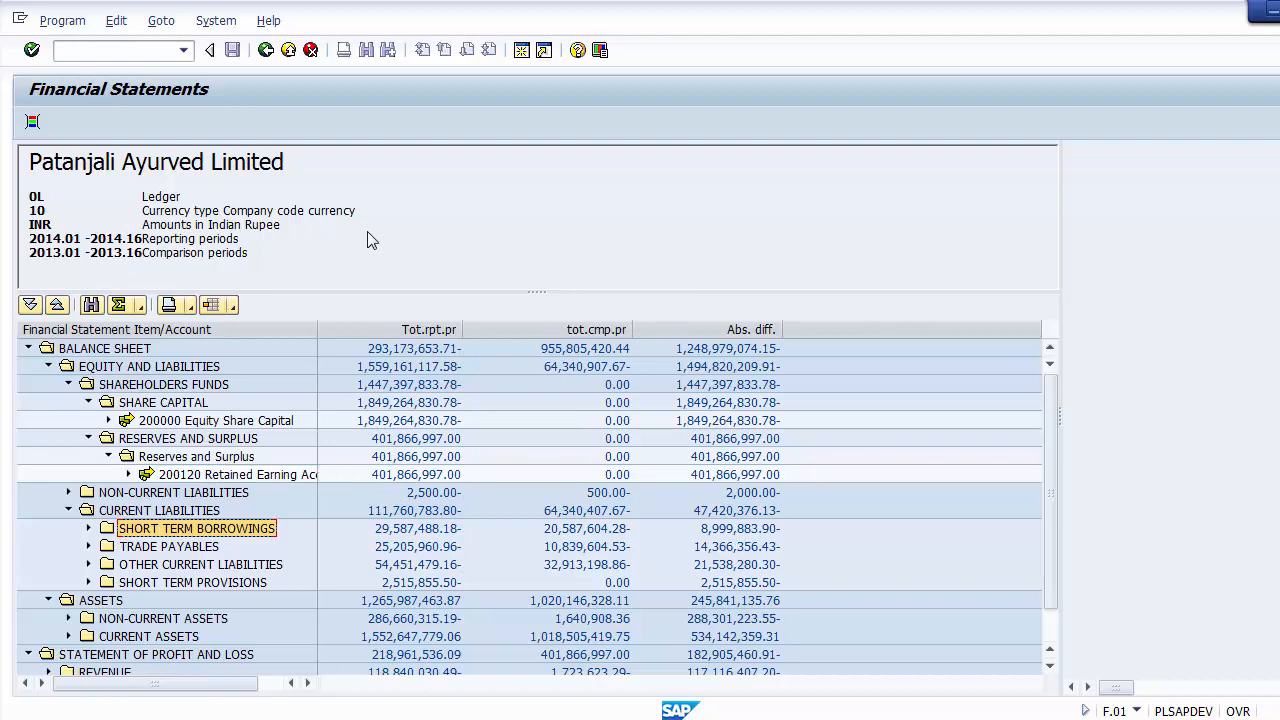
Step: Leave the Financial Statements report and expand General Ledger's Information System (New) down to Account Balances
click(266, 50)
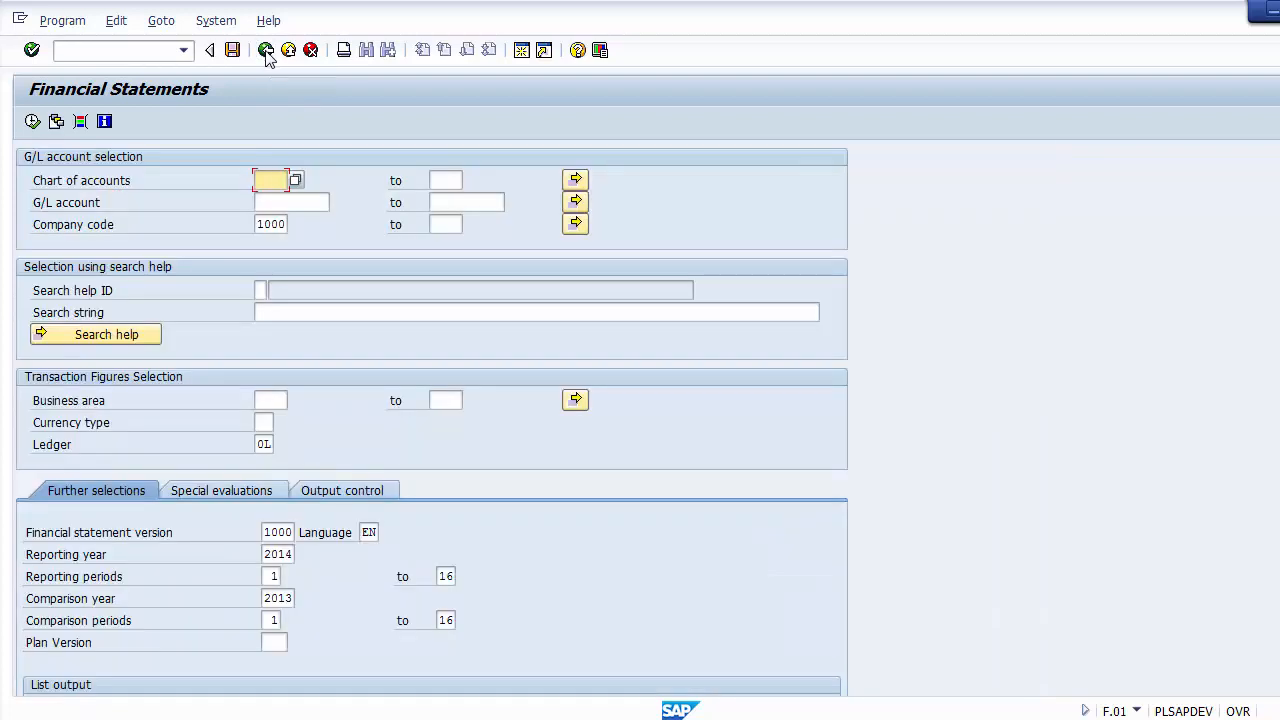
click(266, 50)
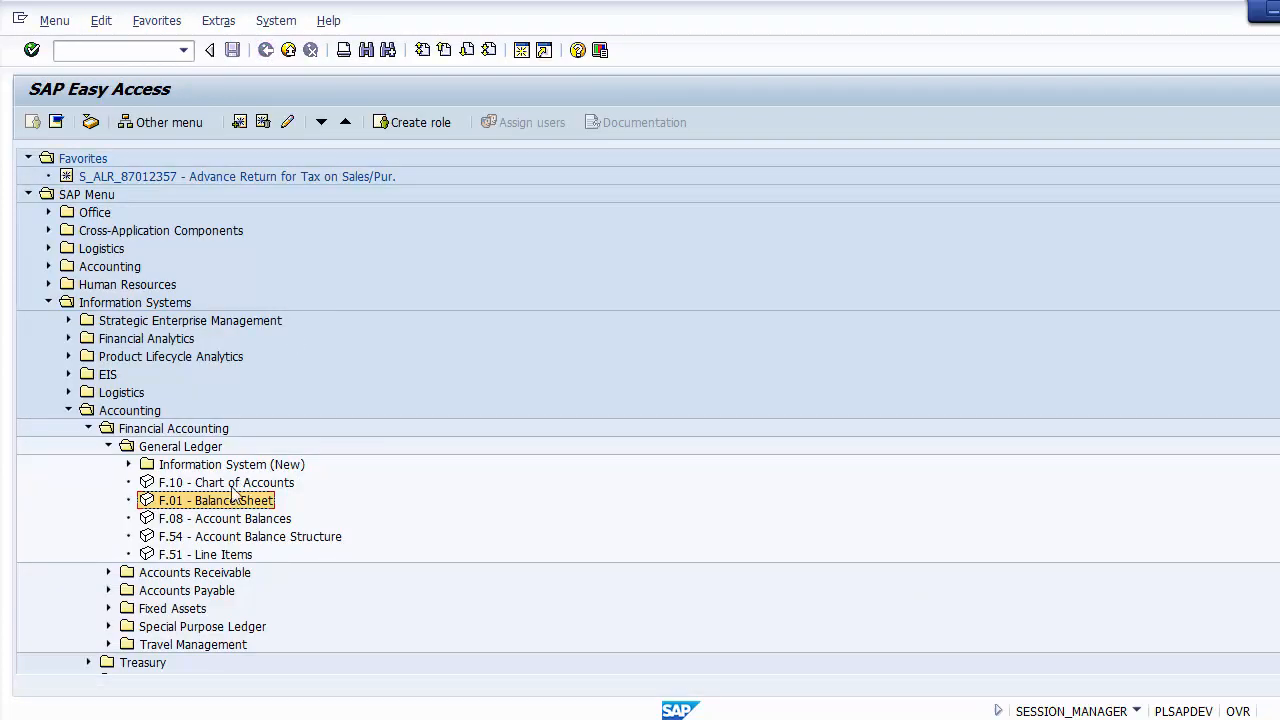
click(174, 466)
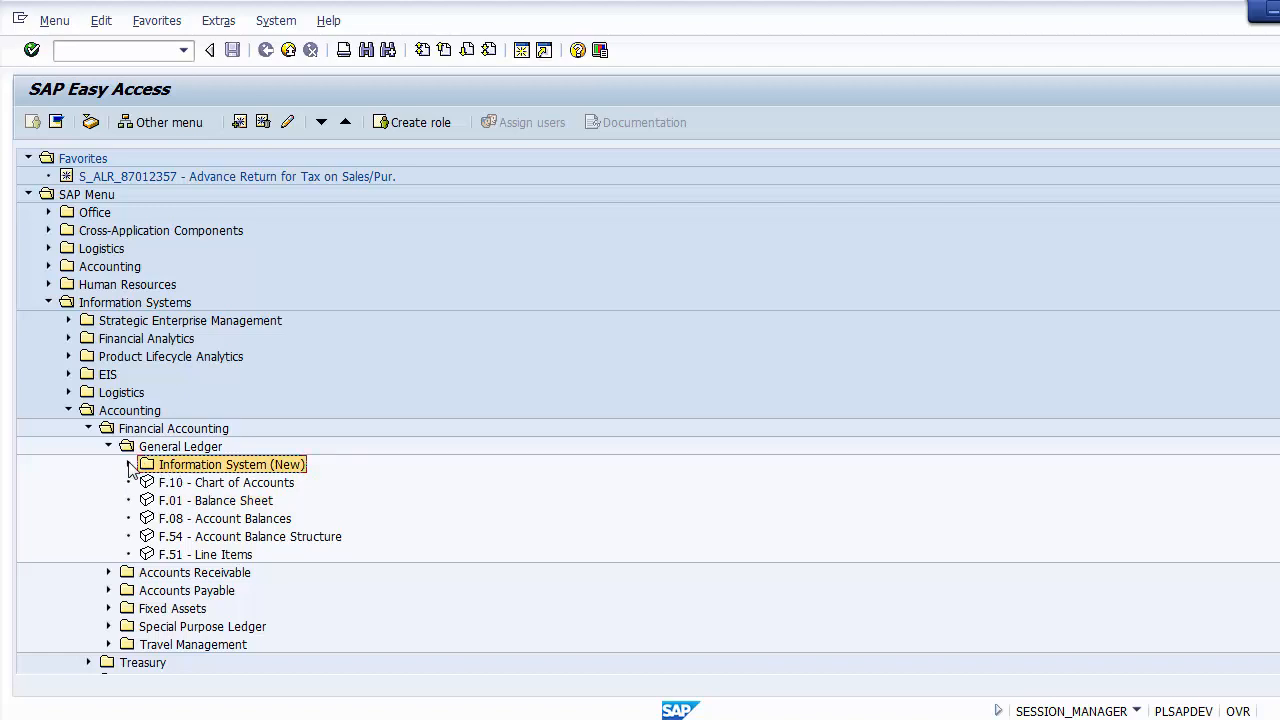
click(129, 465)
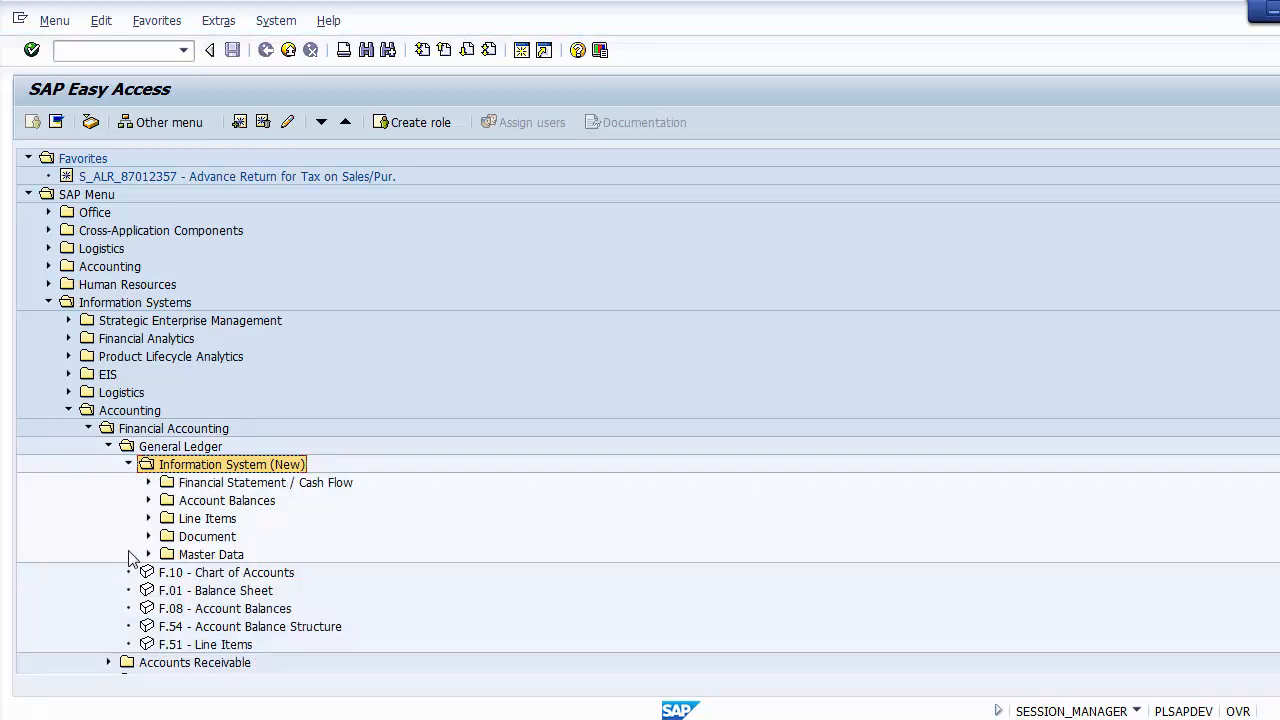
click(148, 500)
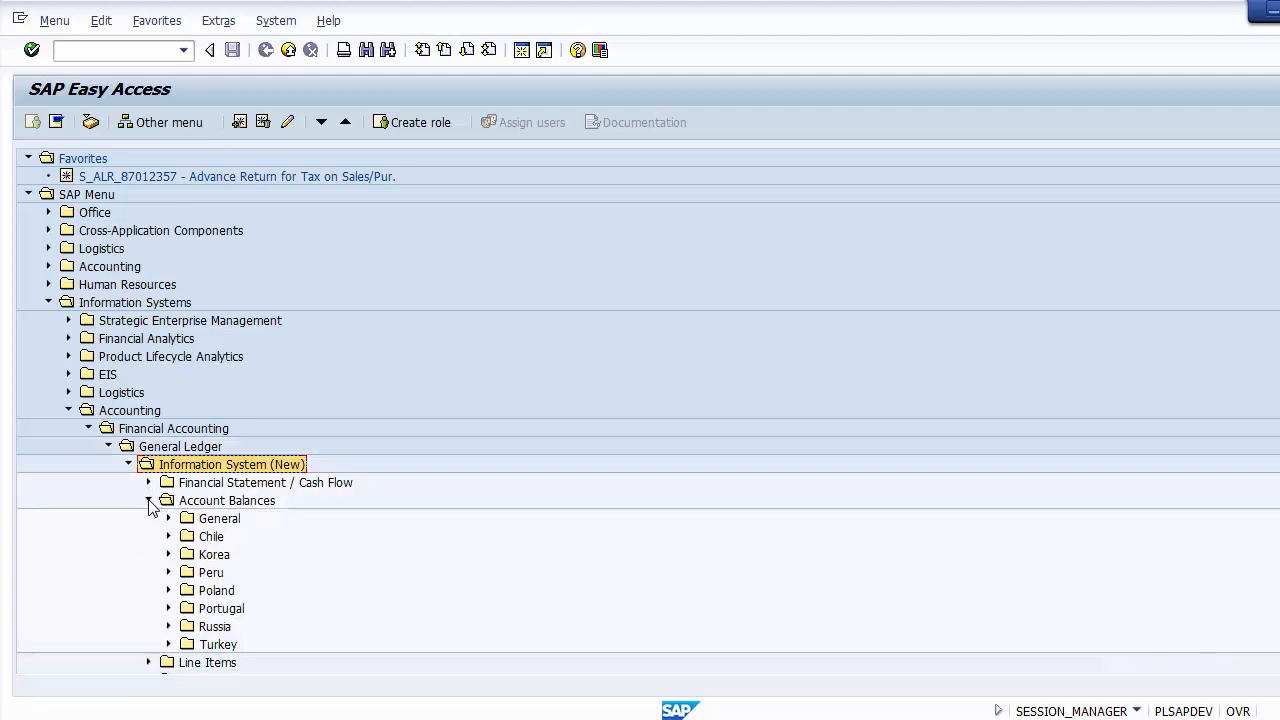
Step: Open the G/L Account Balances (New) report, S_PL0_86000030, from the General group's G/L Account Balances
click(228, 520)
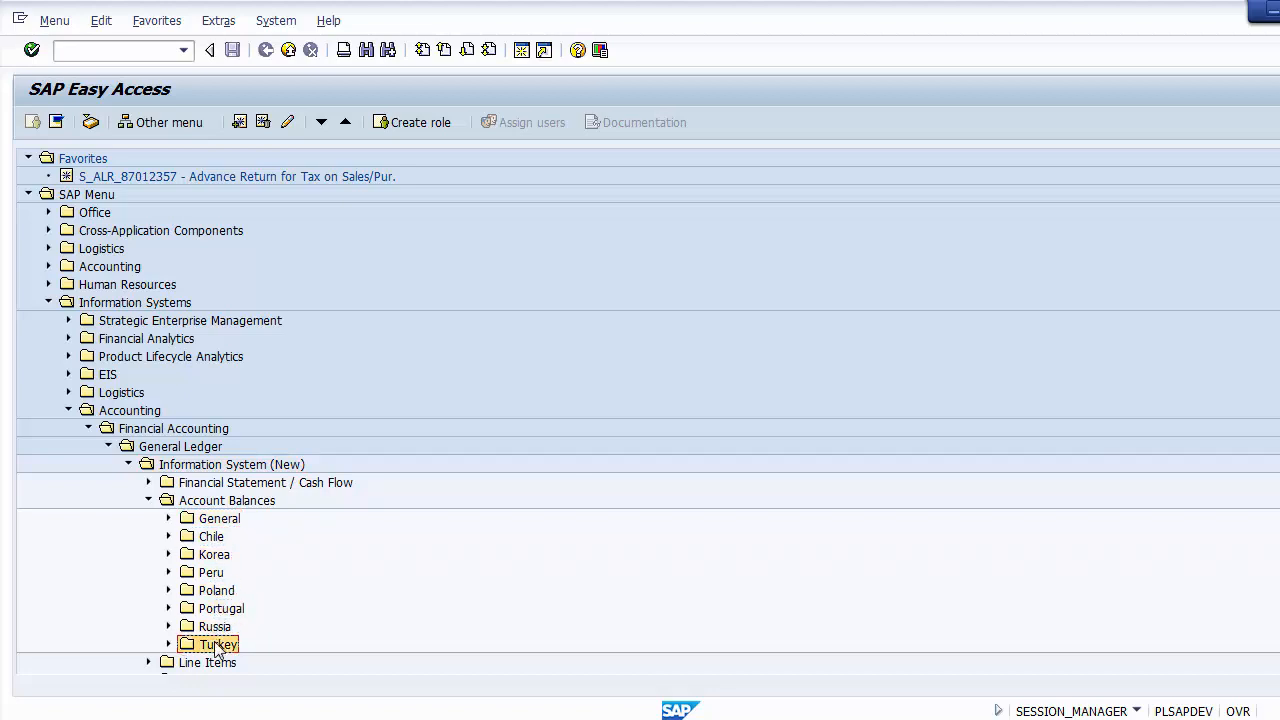
click(169, 519)
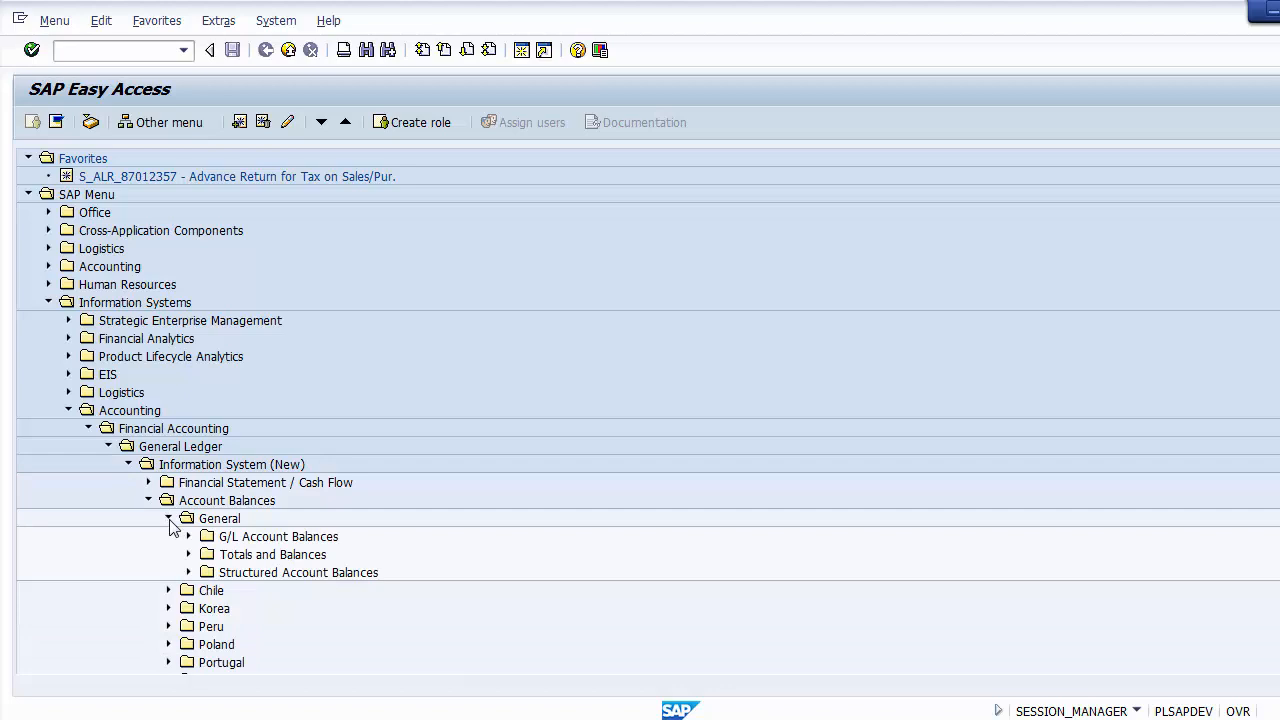
click(251, 541)
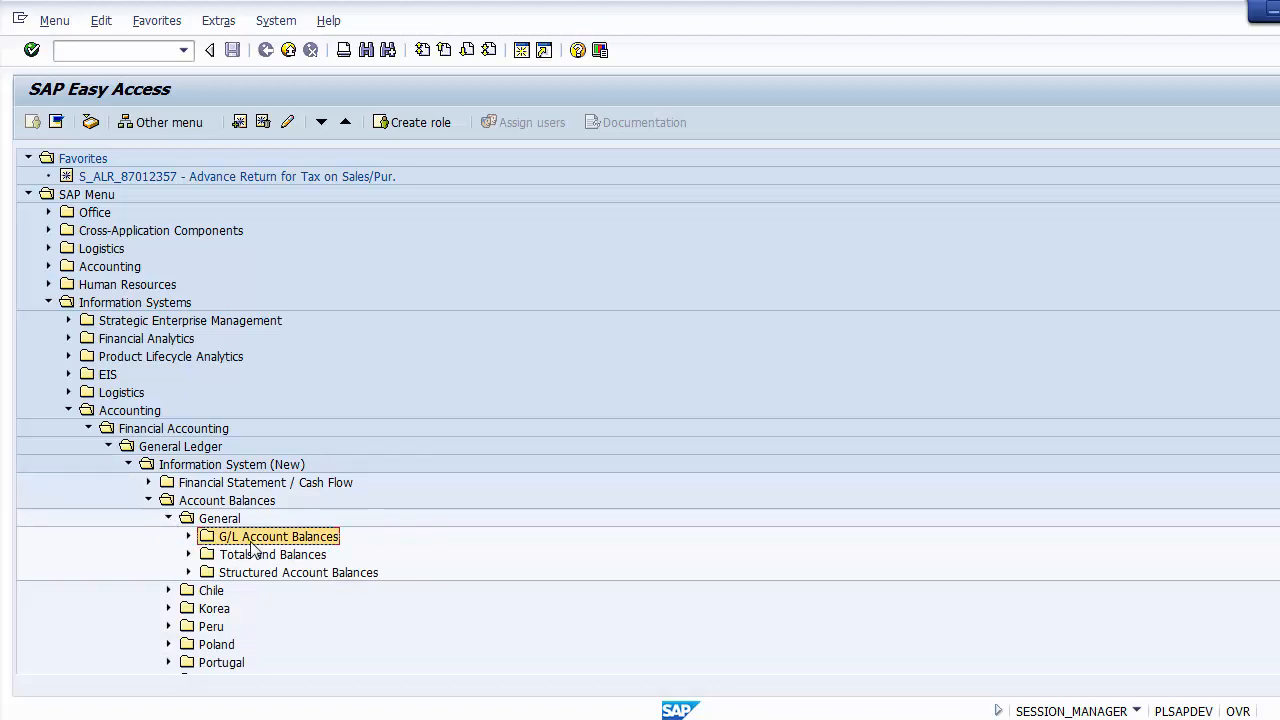
click(189, 537)
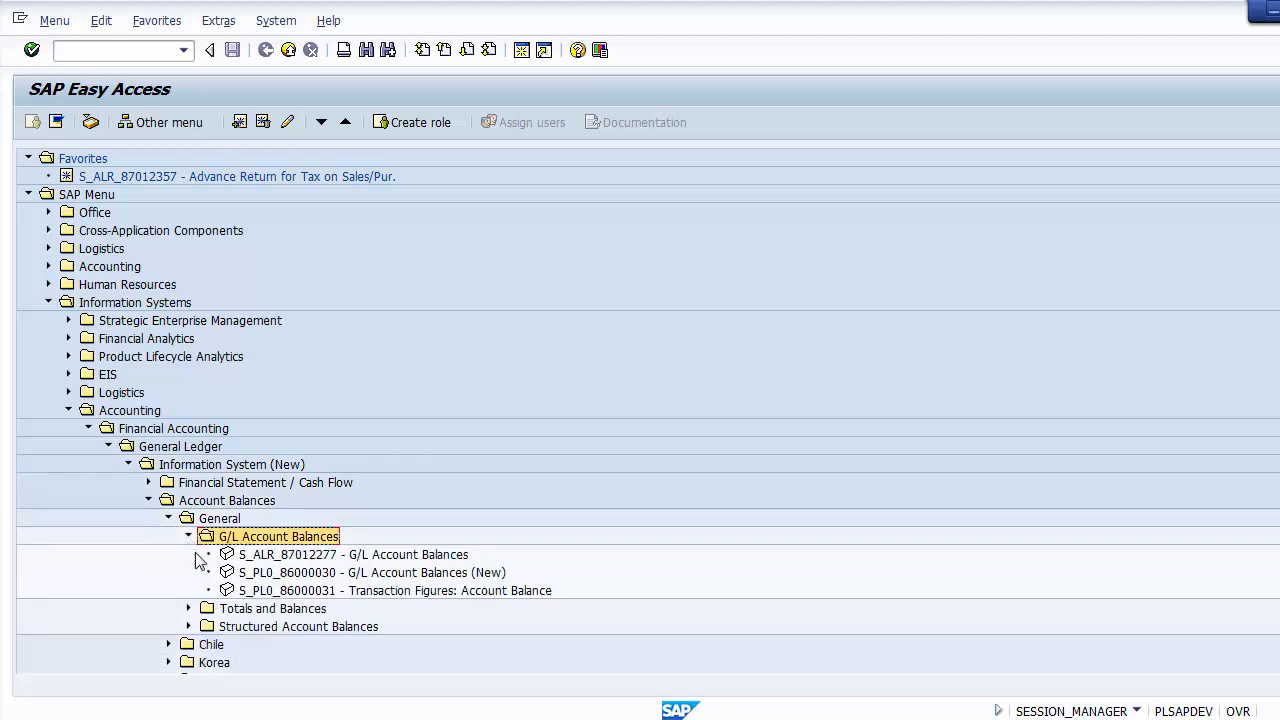
click(397, 579)
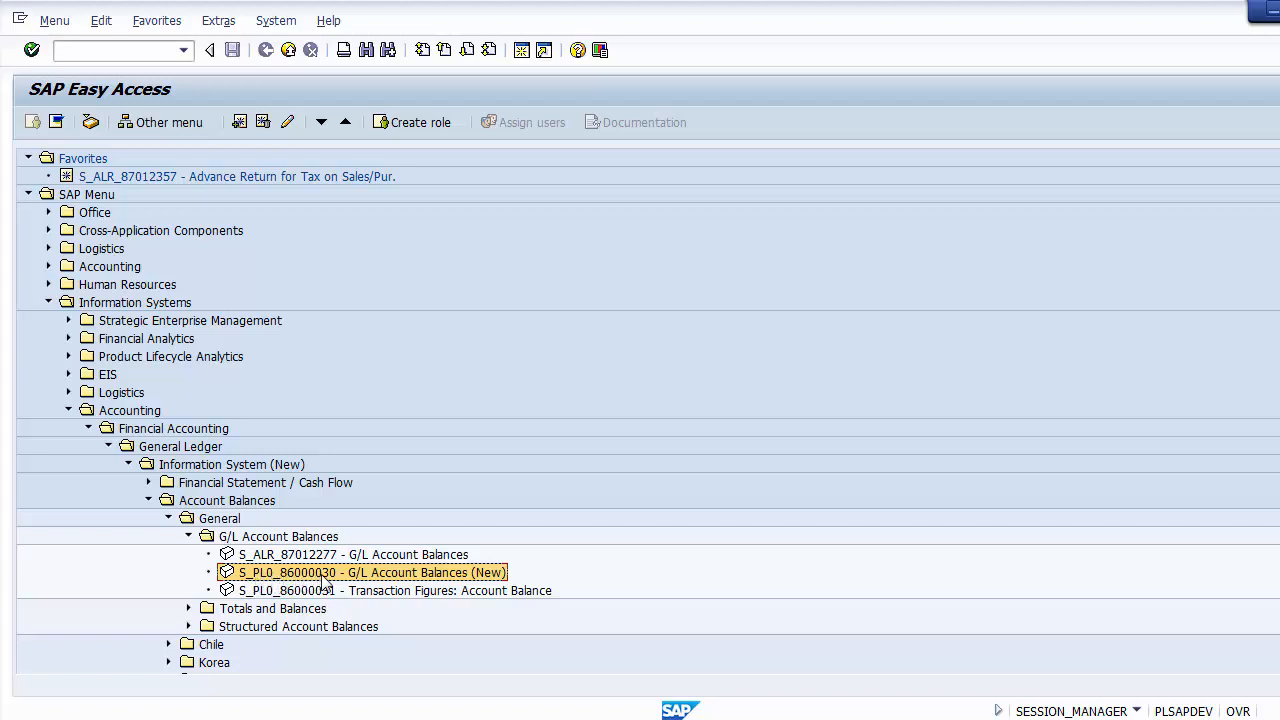
double_click(267, 579)
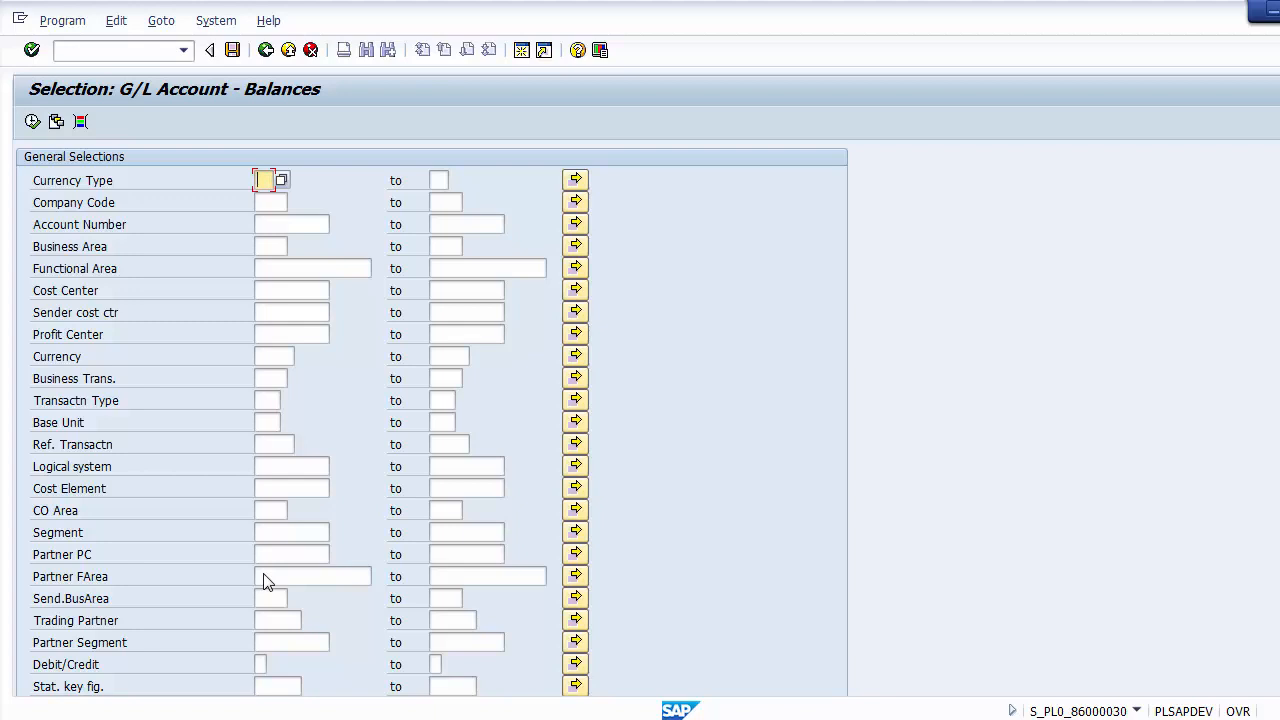
Step: Set the currency type to 10, company code currency, and the company code to 1000
key(F4)
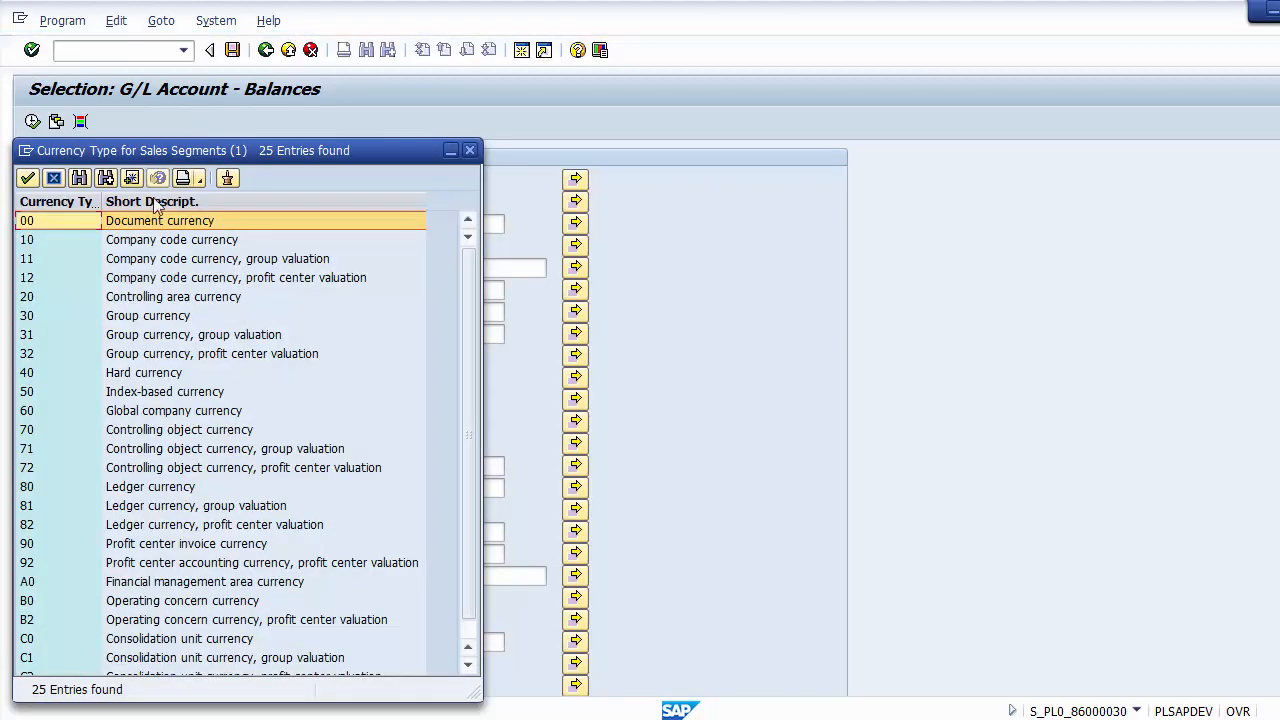
double_click(124, 238)
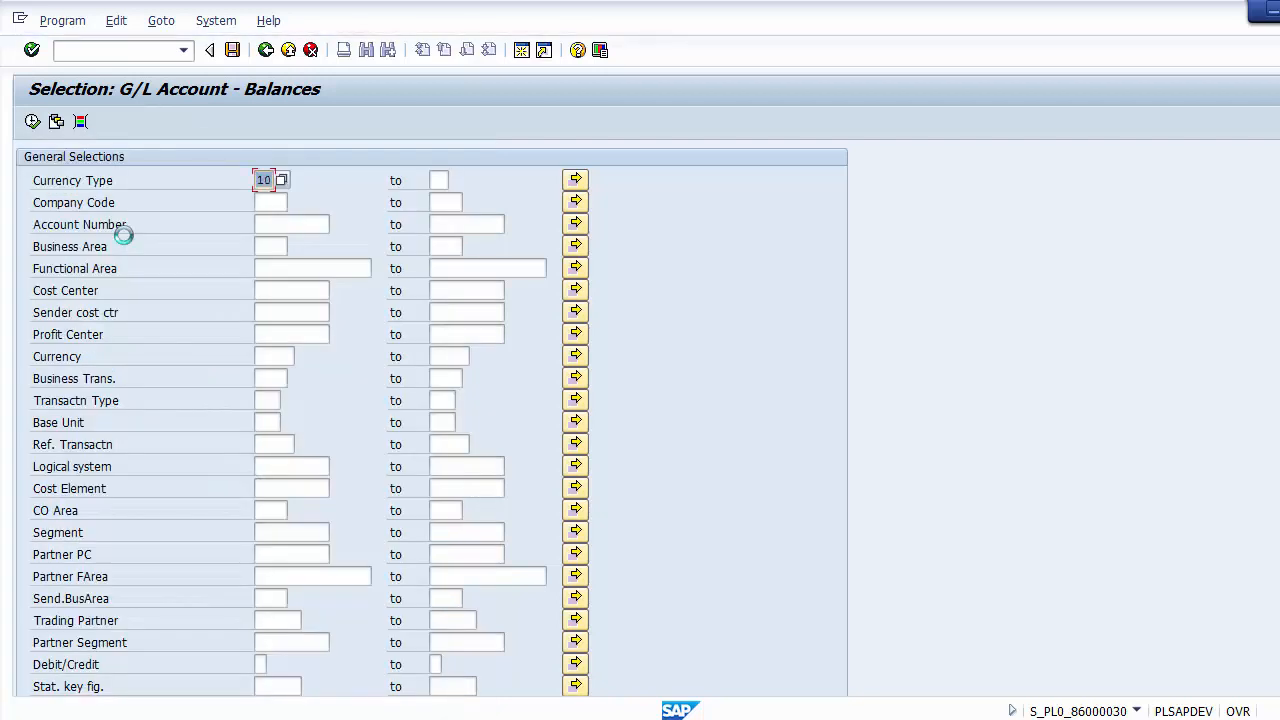
click(267, 203)
text(1)
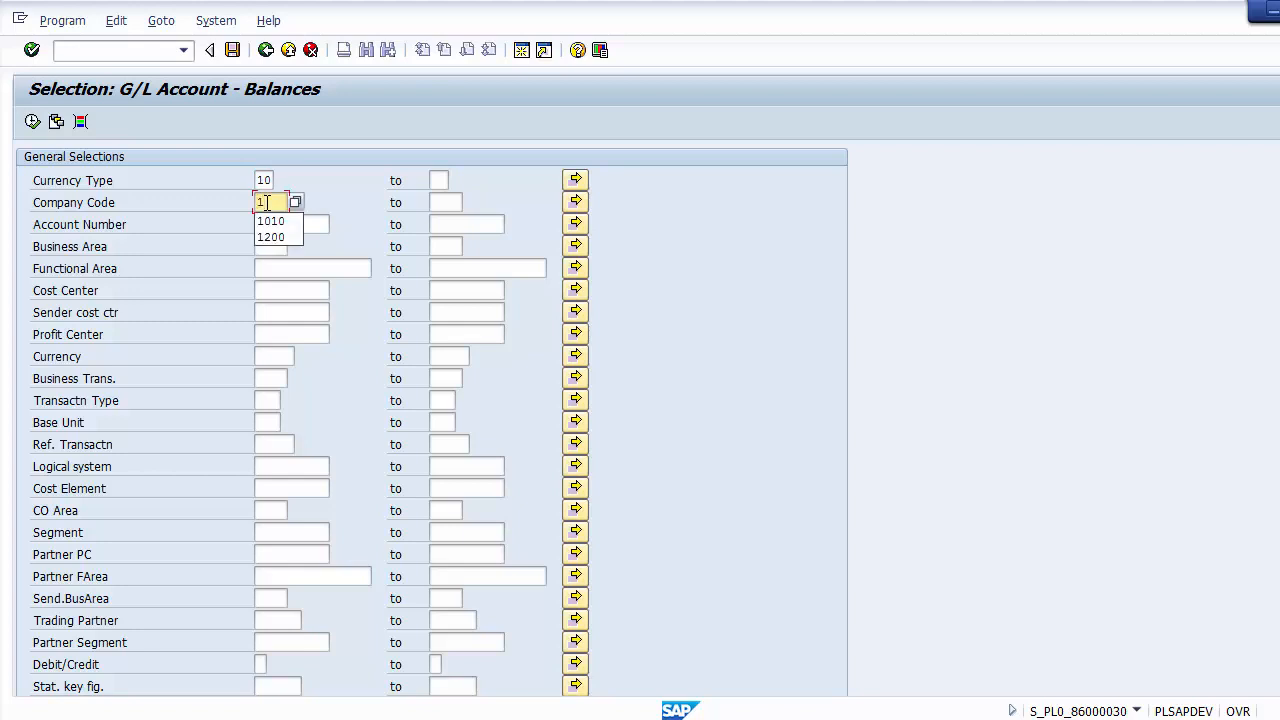
text(000)
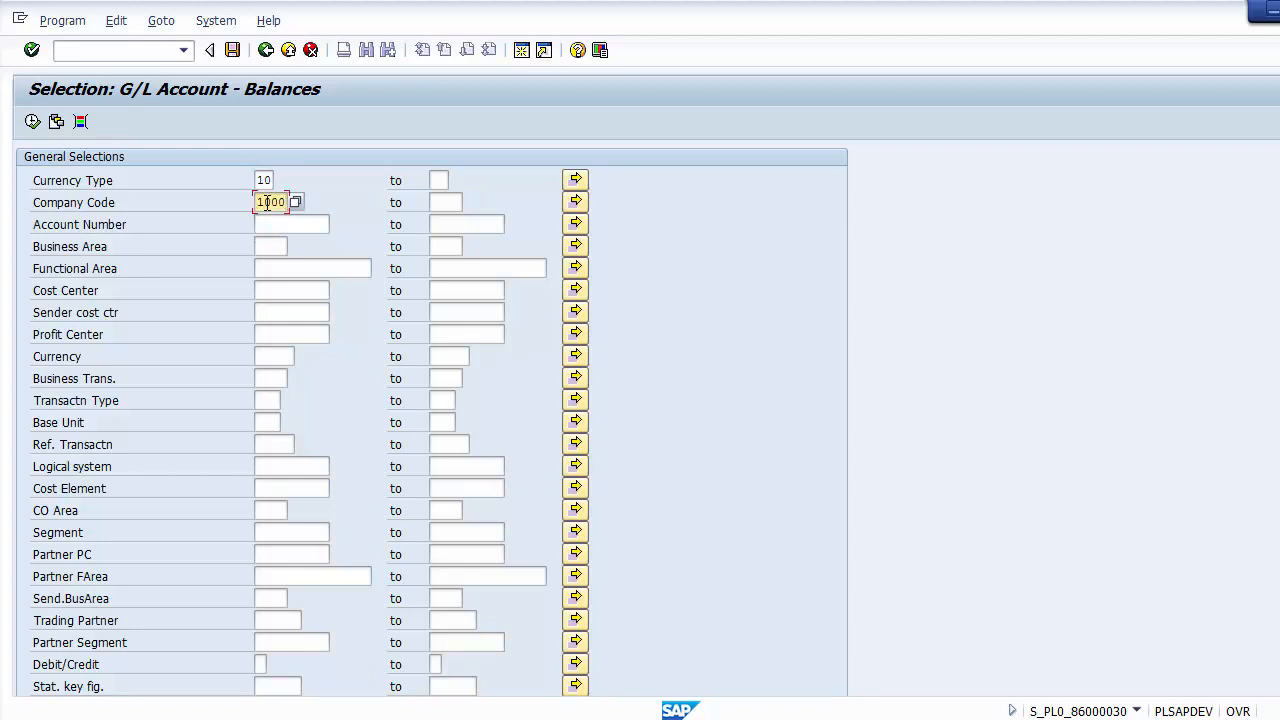
Step: Restrict the report selection to business area PA01
click(274, 249)
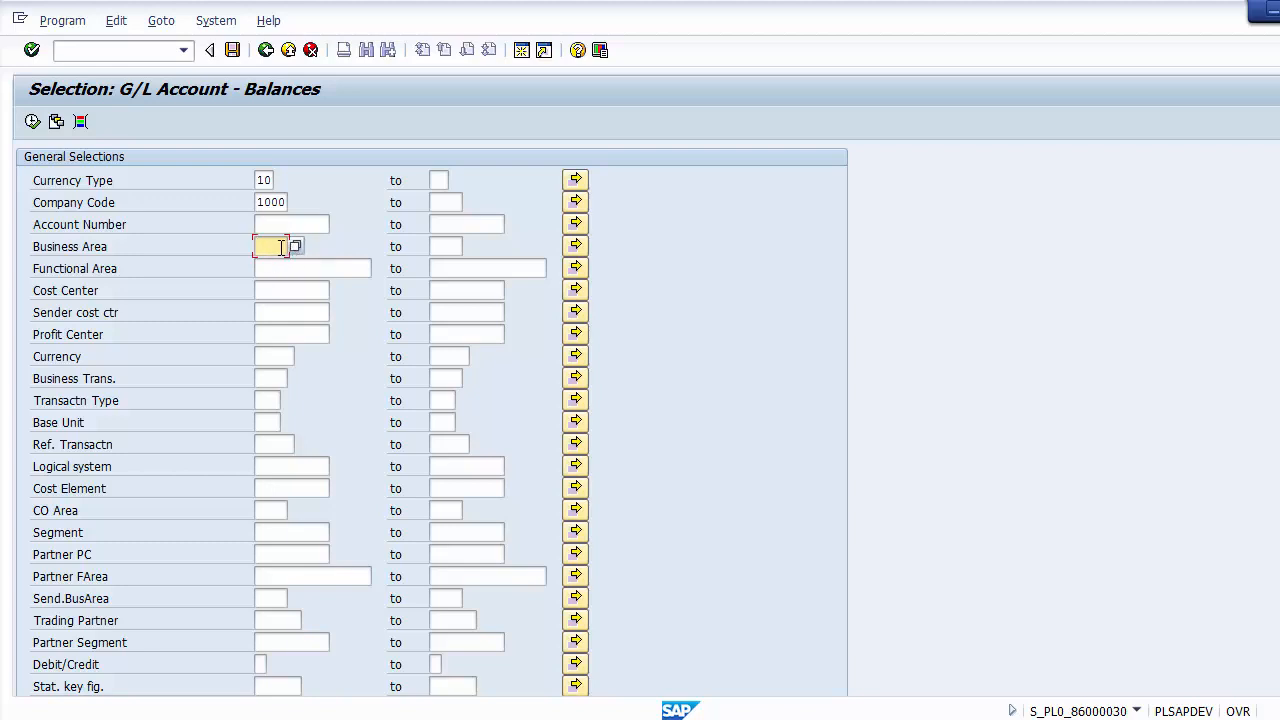
text(PA01)
Step: Set the report's period range from 01 to 10 for fiscal year 2014
scroll(681, 348, down, 5)
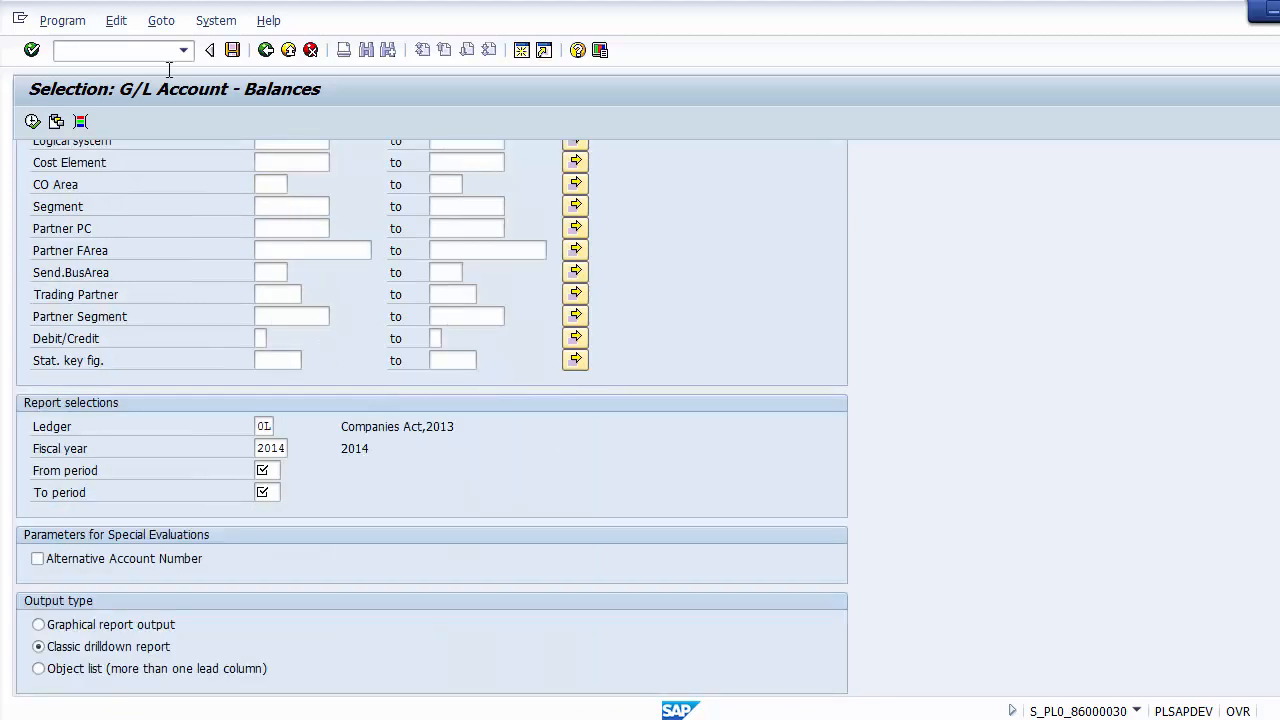
click(284, 449)
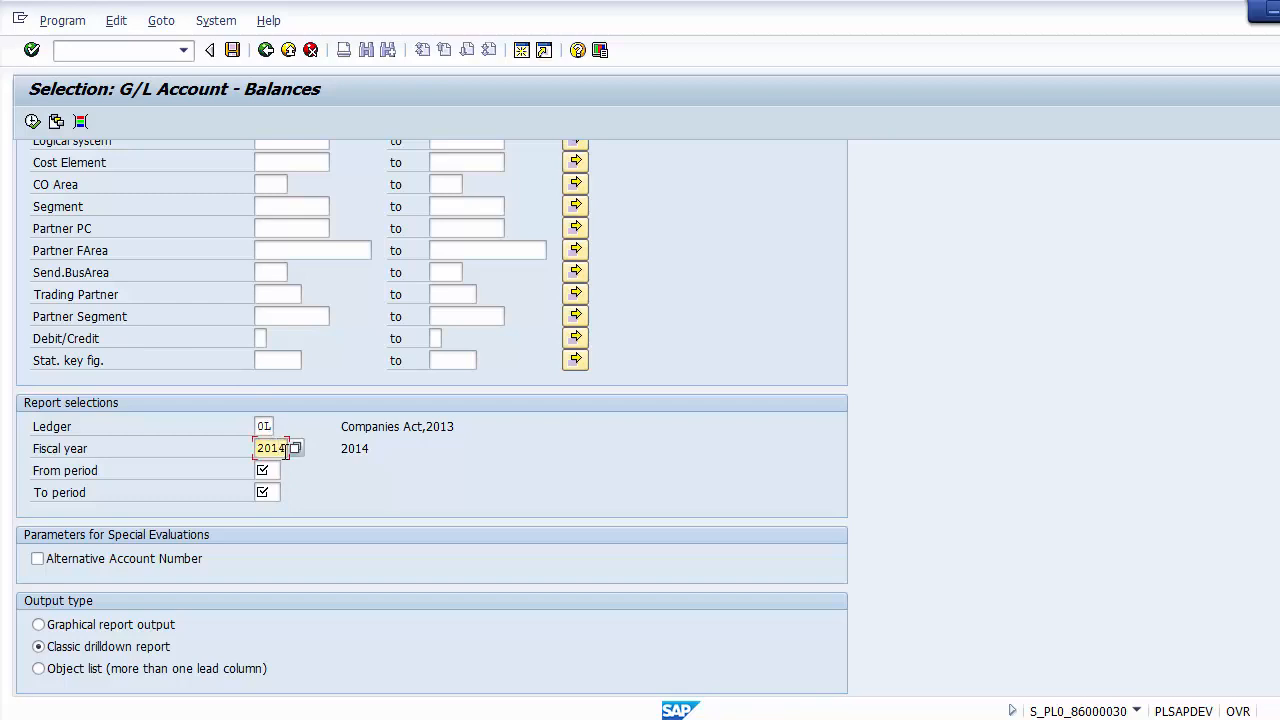
click(278, 469)
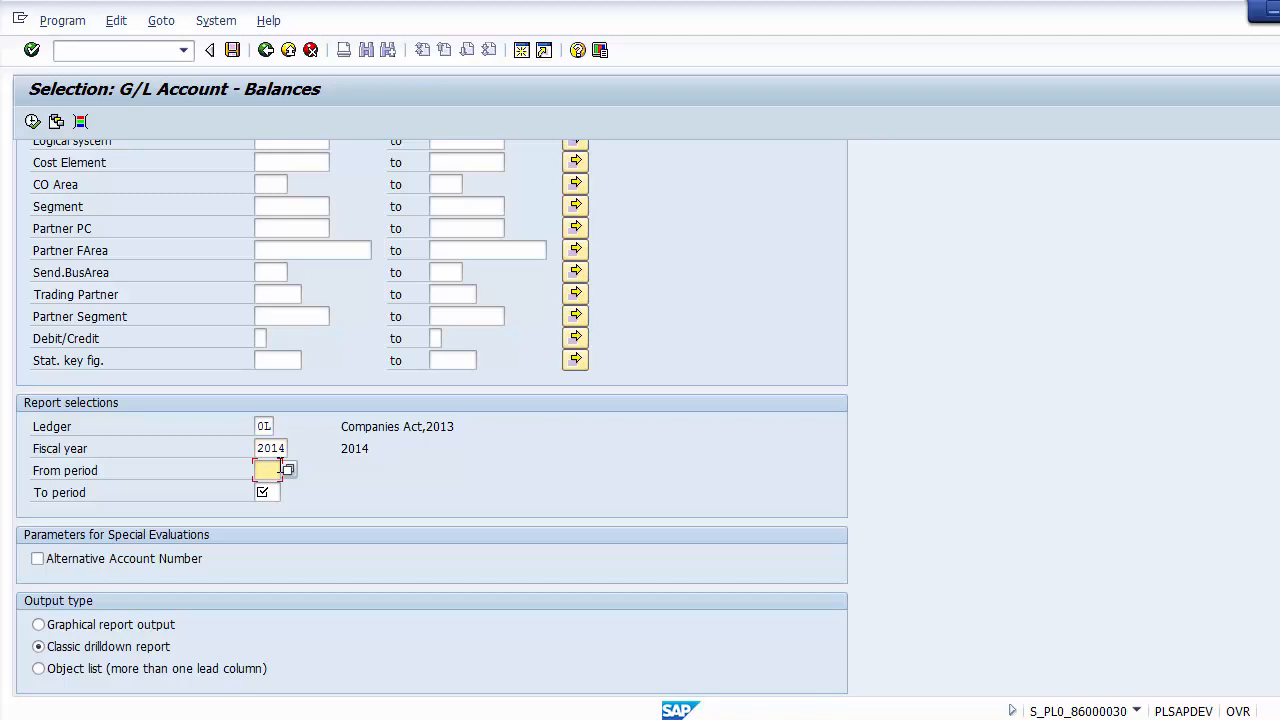
text(01)
key(Tab)
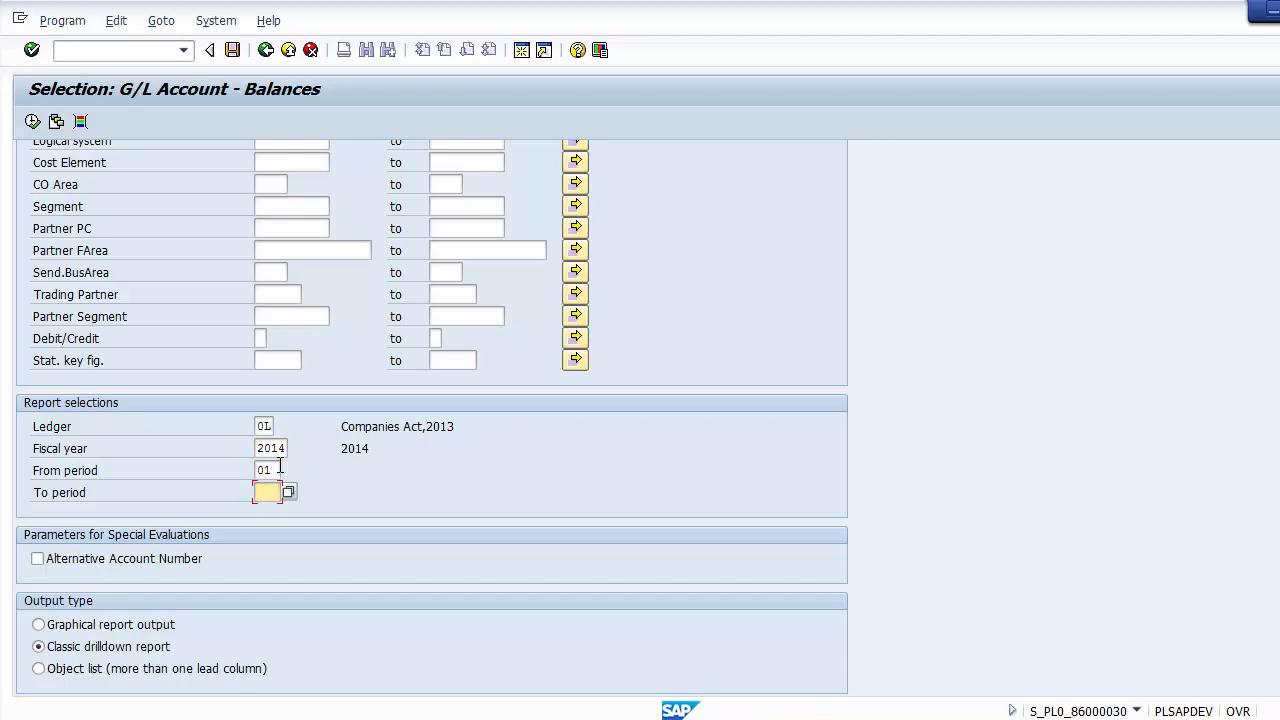
text(10)
Step: Review the entered currency type, company code, business area, ledger, fiscal year and period range
scroll(340, 500, up, 5)
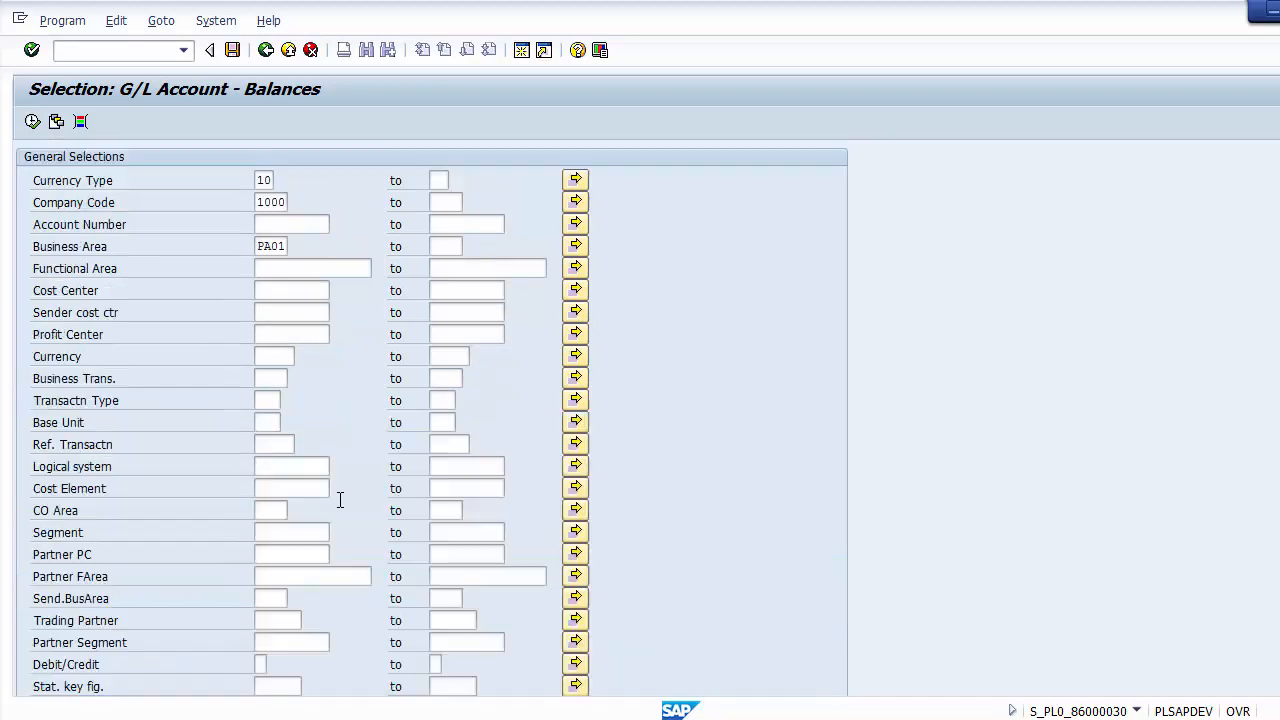
click(268, 180)
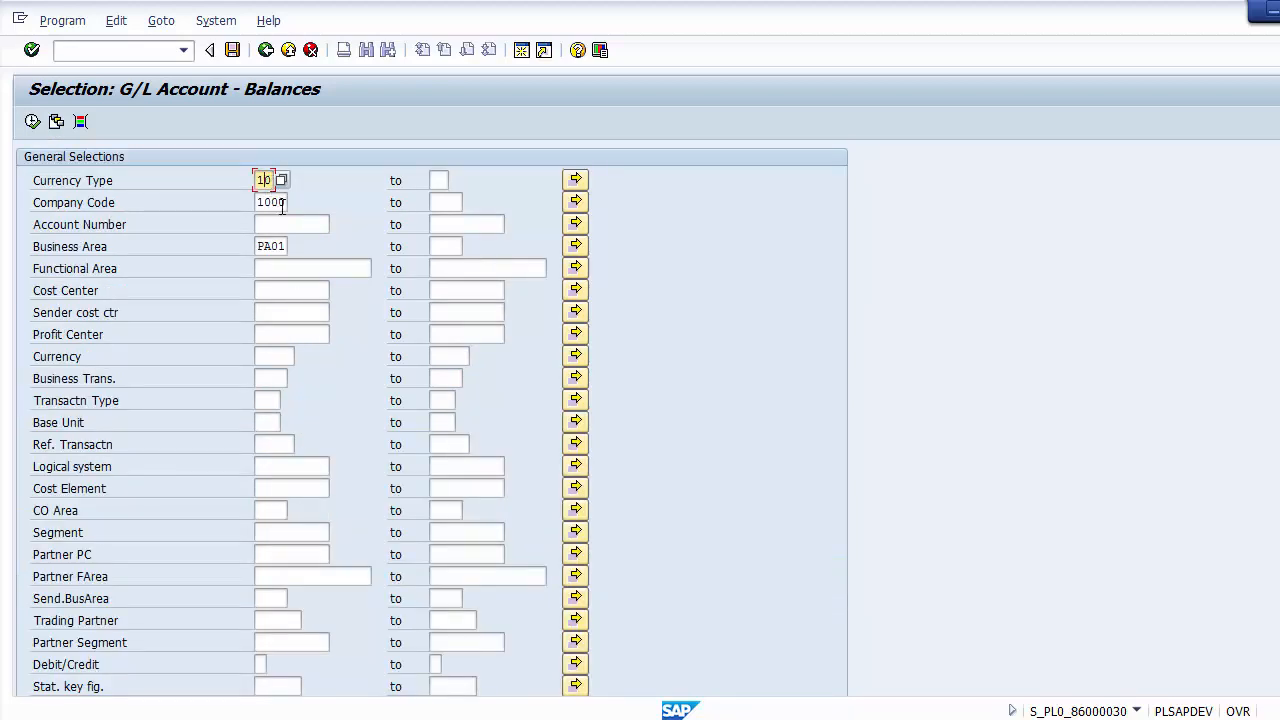
click(282, 202)
click(284, 247)
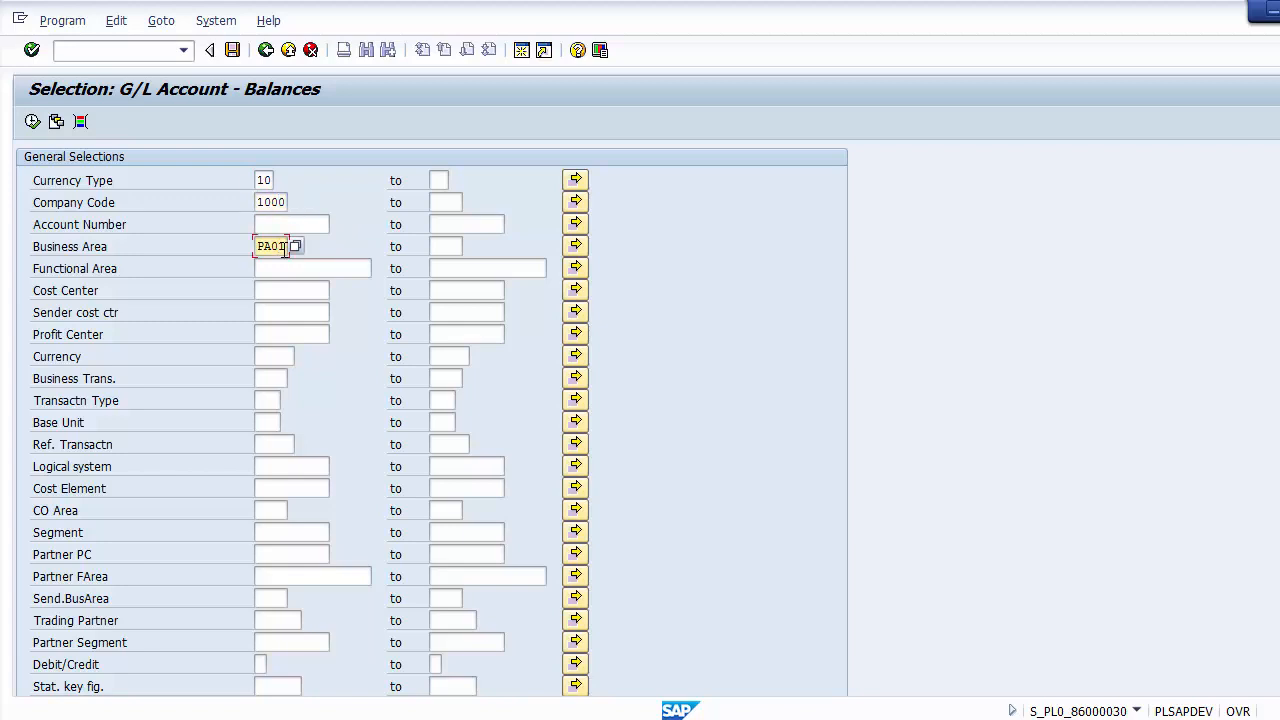
scroll(264, 408, down, 5)
click(264, 426)
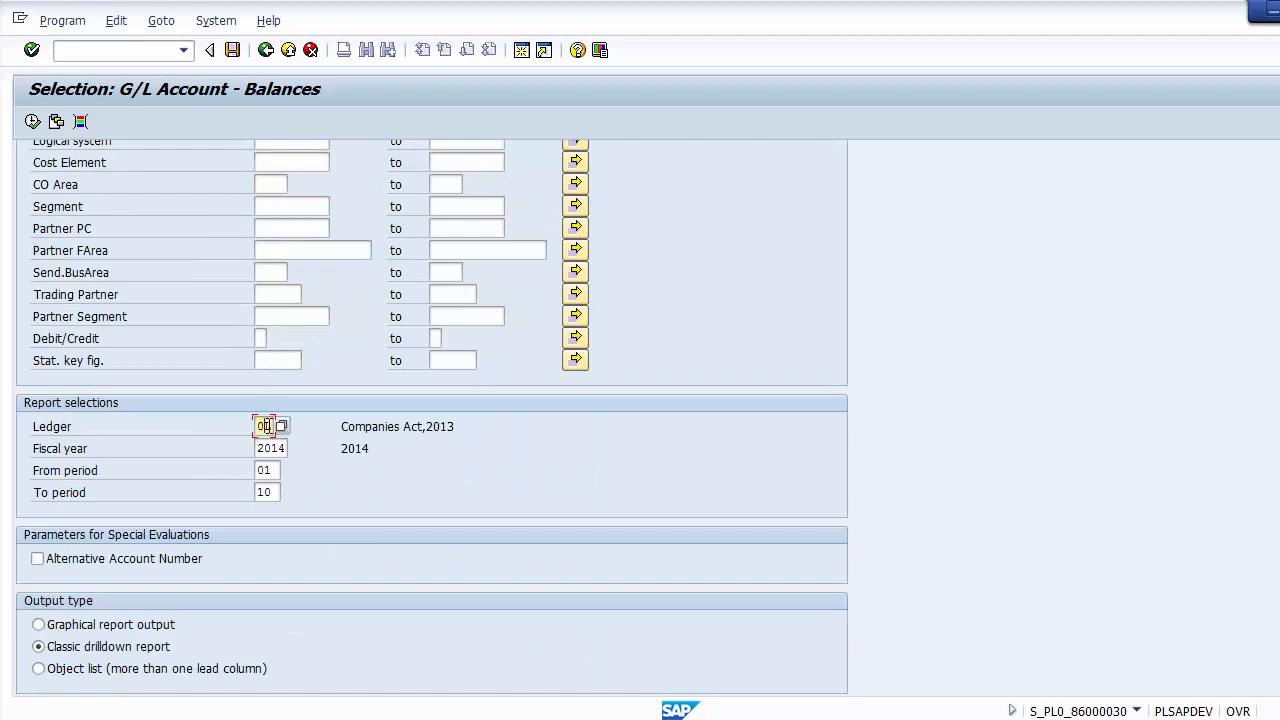
click(277, 449)
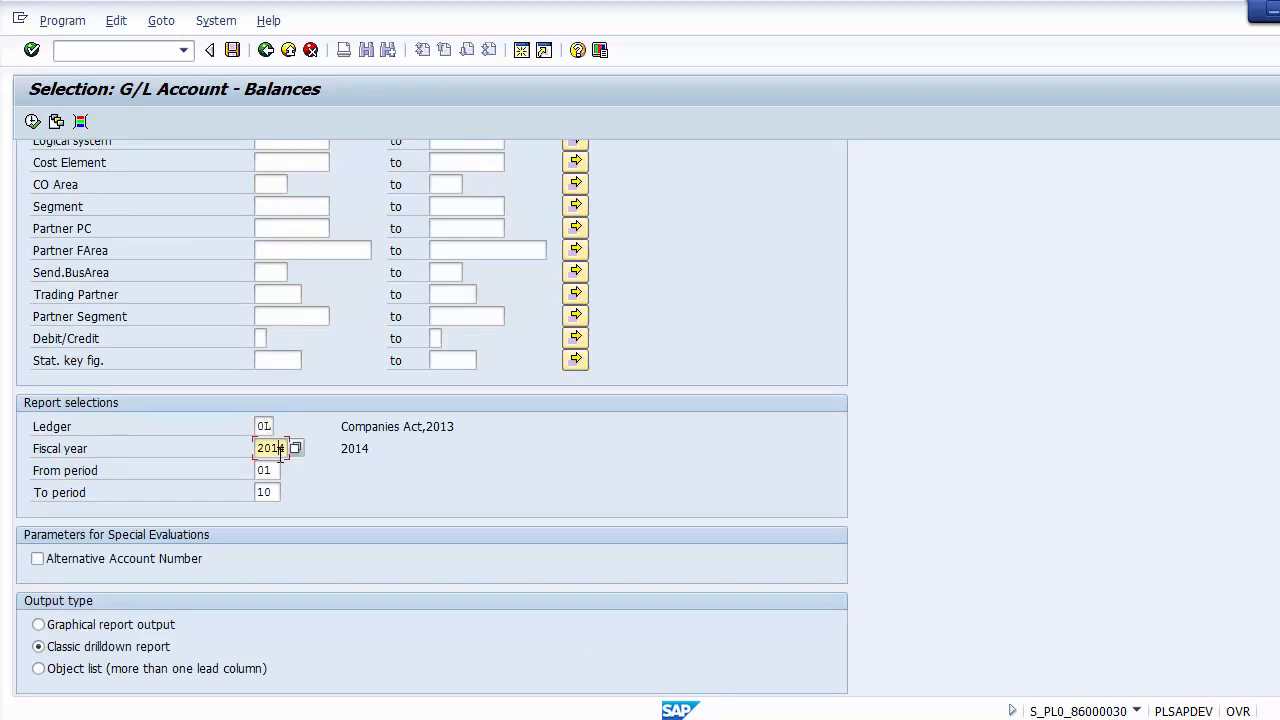
click(277, 470)
click(272, 492)
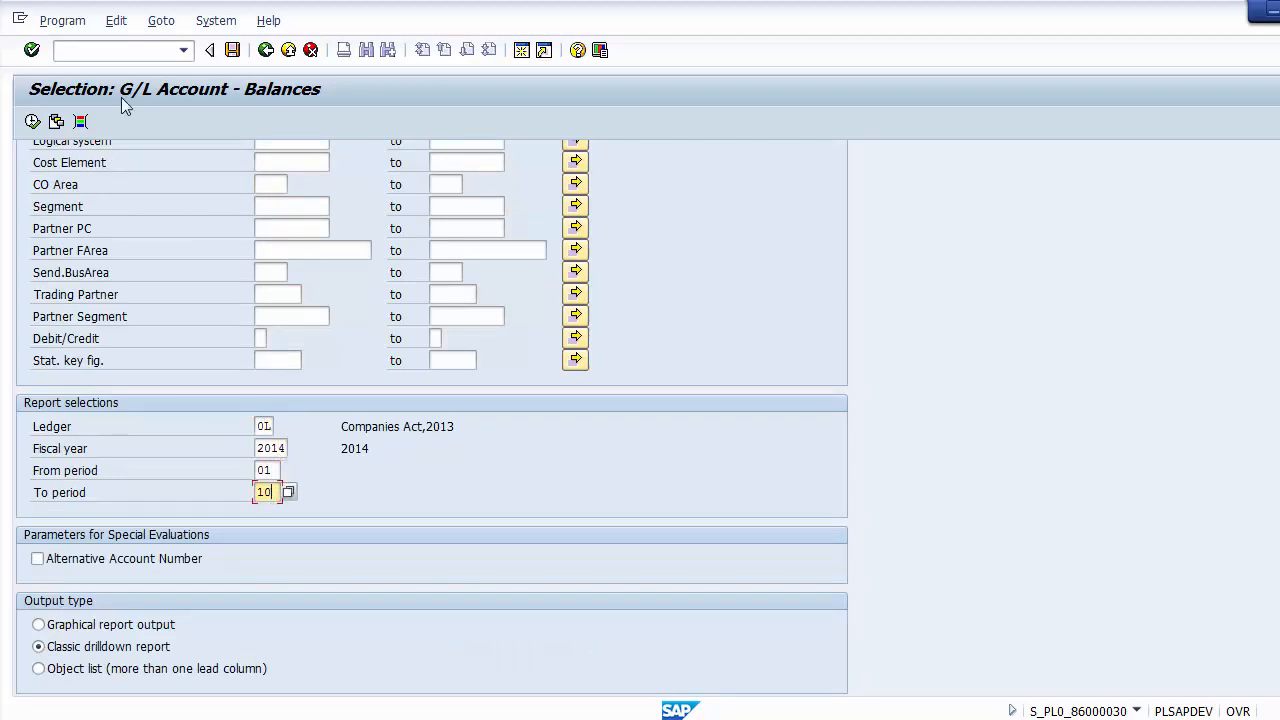
Step: Run the G/L account balances report and read through its report parameters overview
click(32, 122)
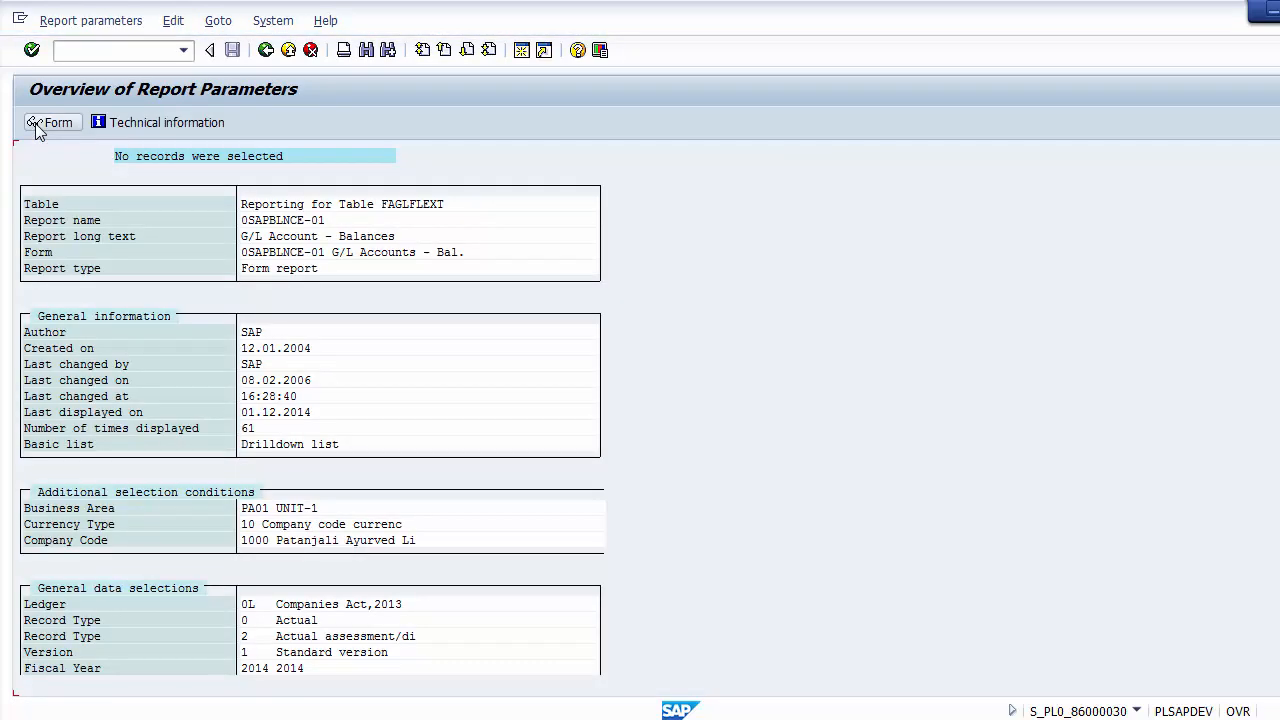
key(Page_Down)
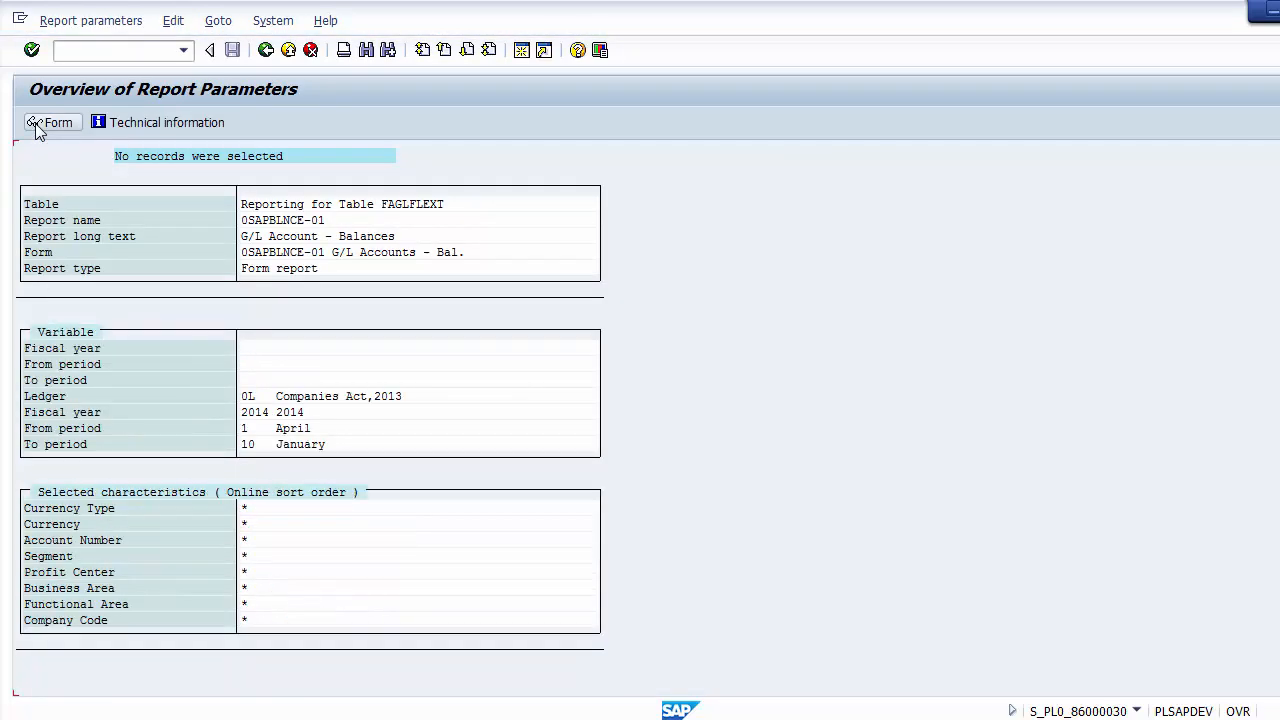
key(Page_Up)
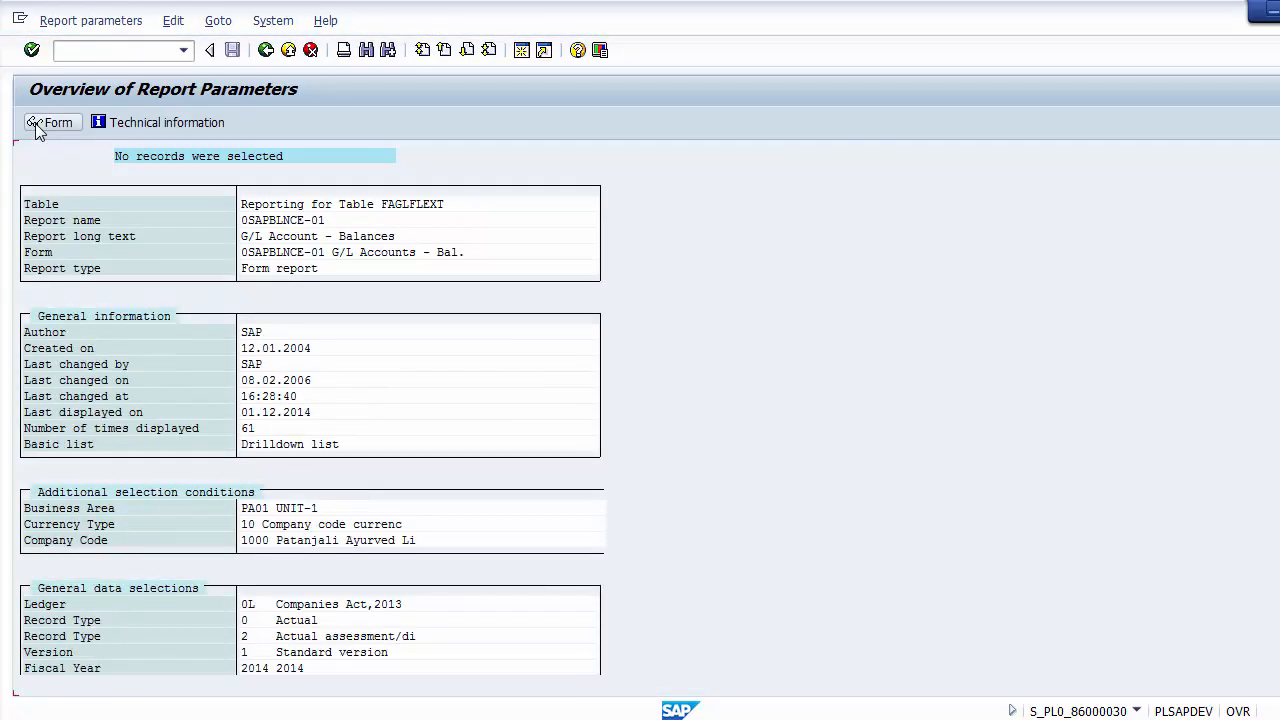
Step: Return to the report's selection screen and clear the business area restriction
click(265, 50)
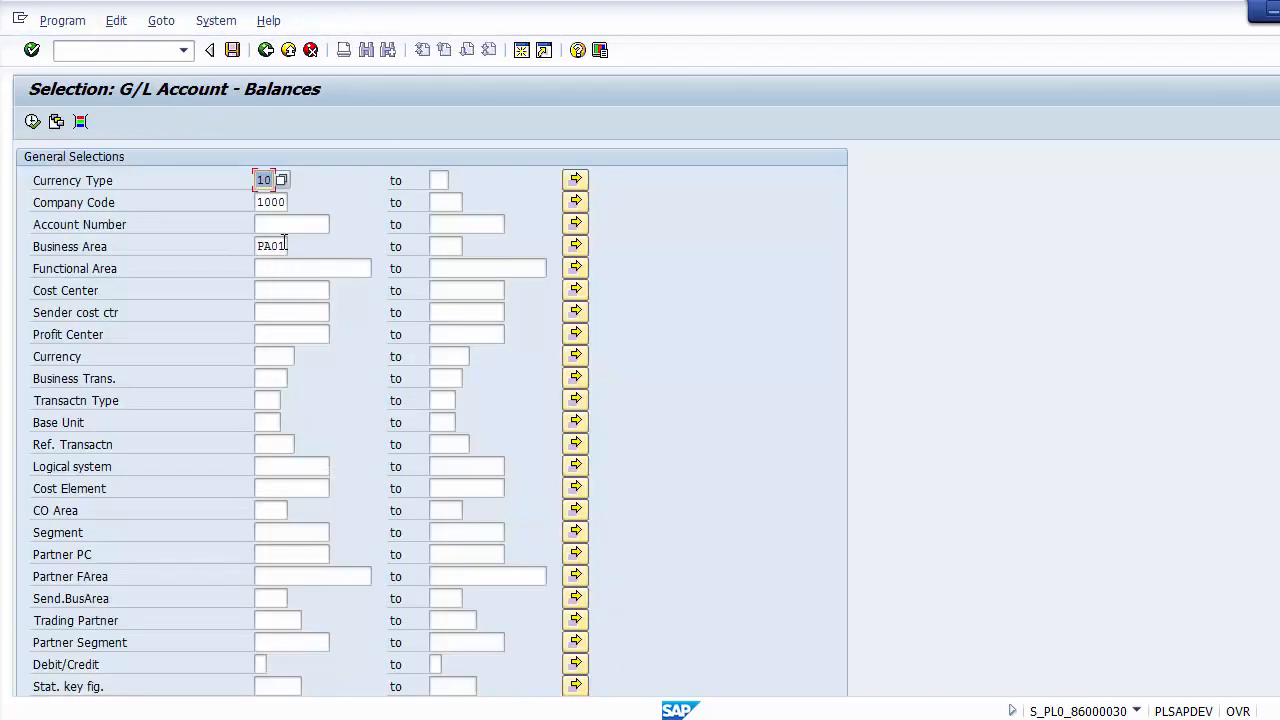
click(284, 245)
key(BackSpace)
key(BackSpace)
key(BackSpace)
key(BackSpace)
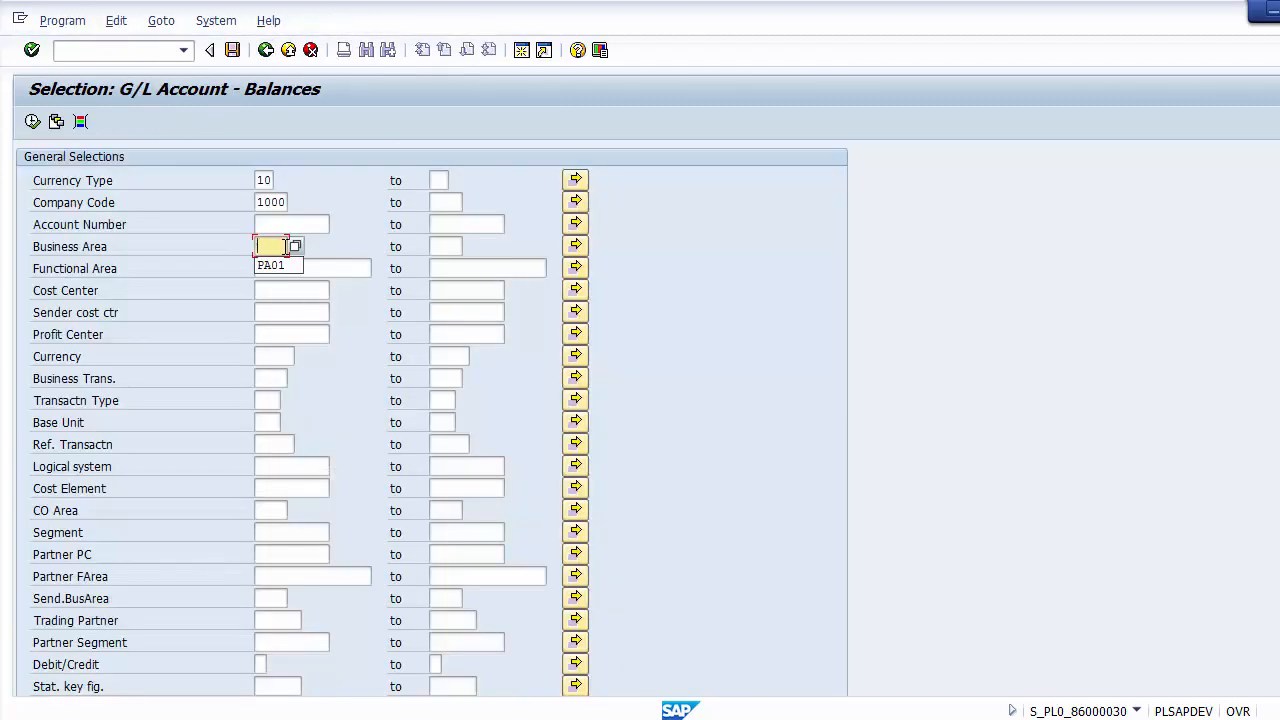
click(352, 240)
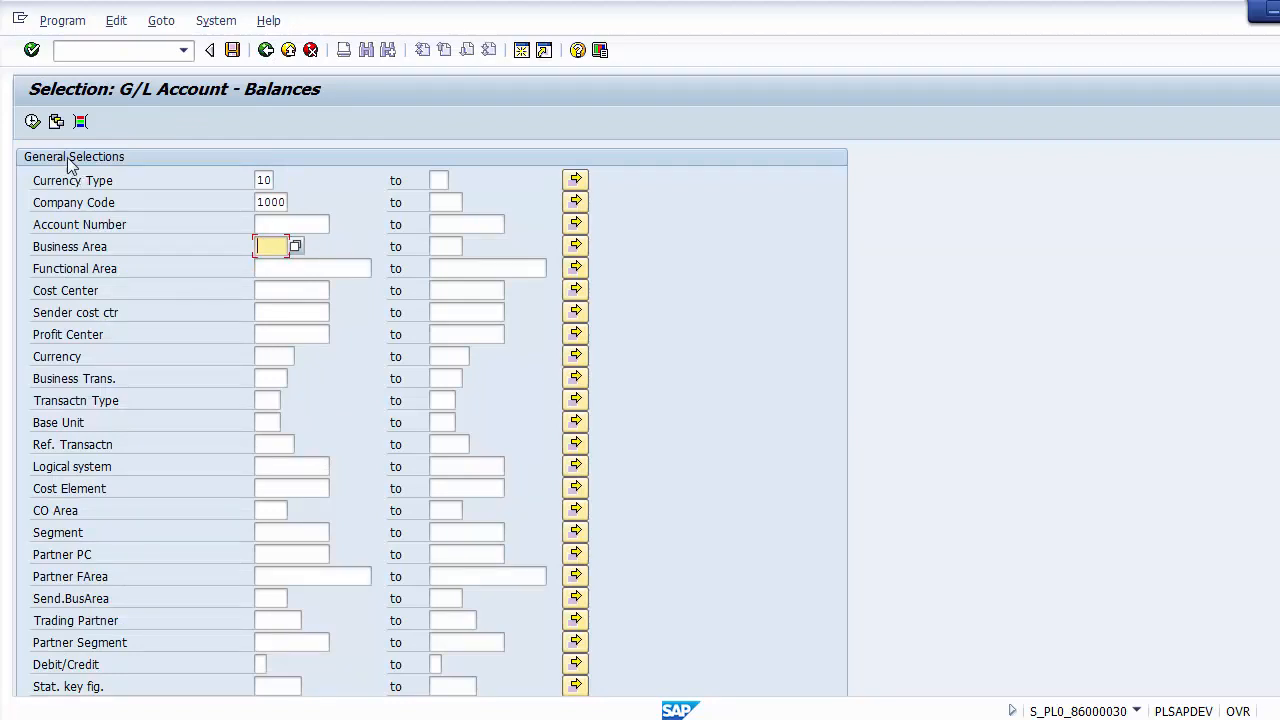
Step: Run the report without a business area restriction, review the balances by account, and return to the selection screen without saving the data
click(33, 122)
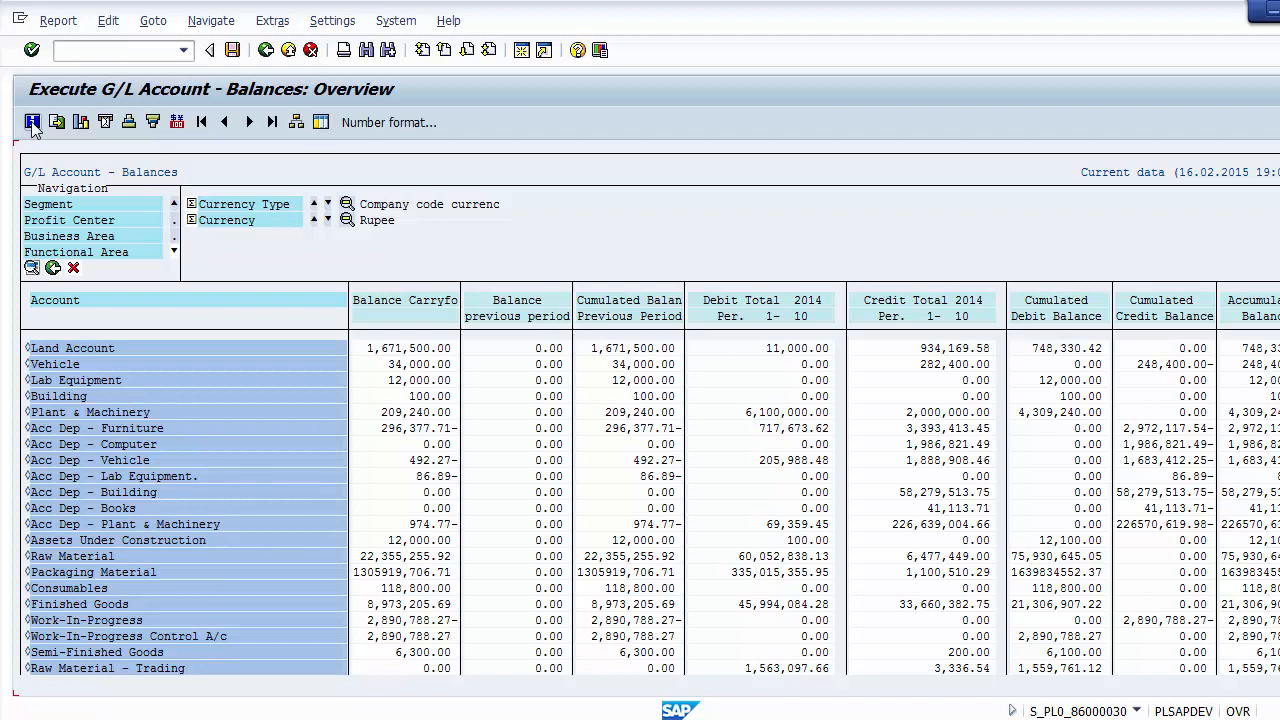
click(52, 352)
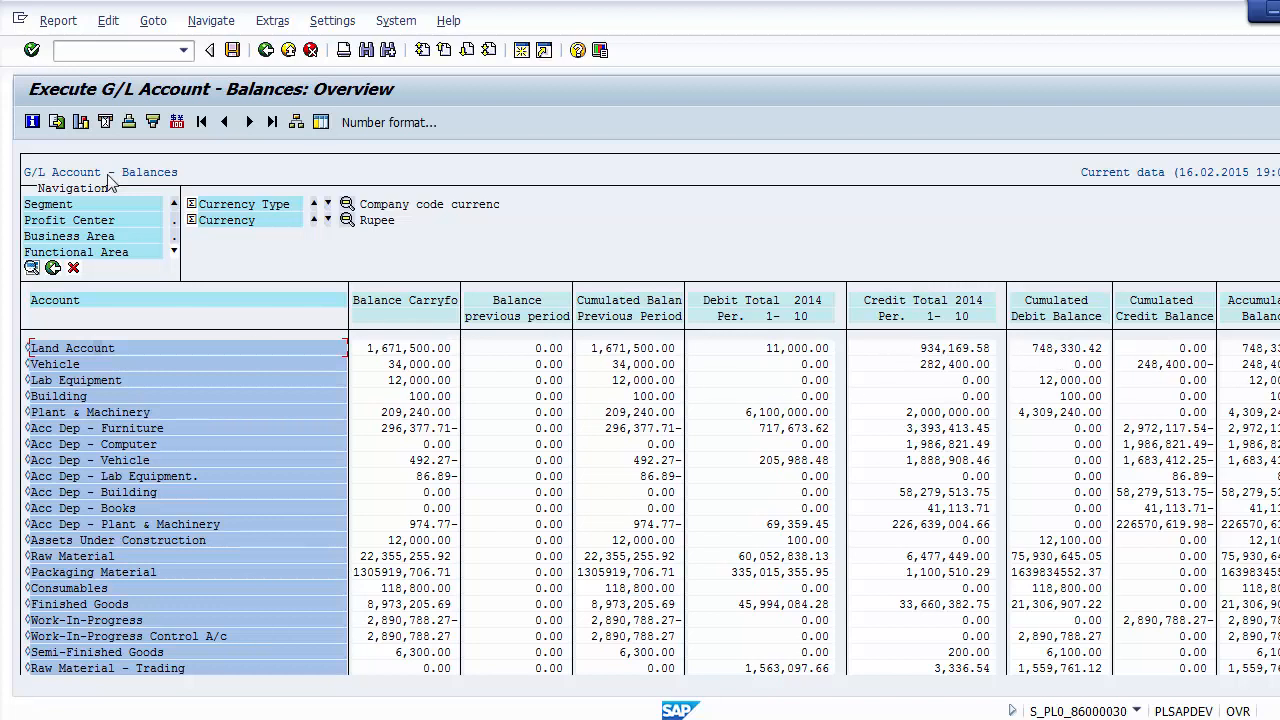
click(263, 52)
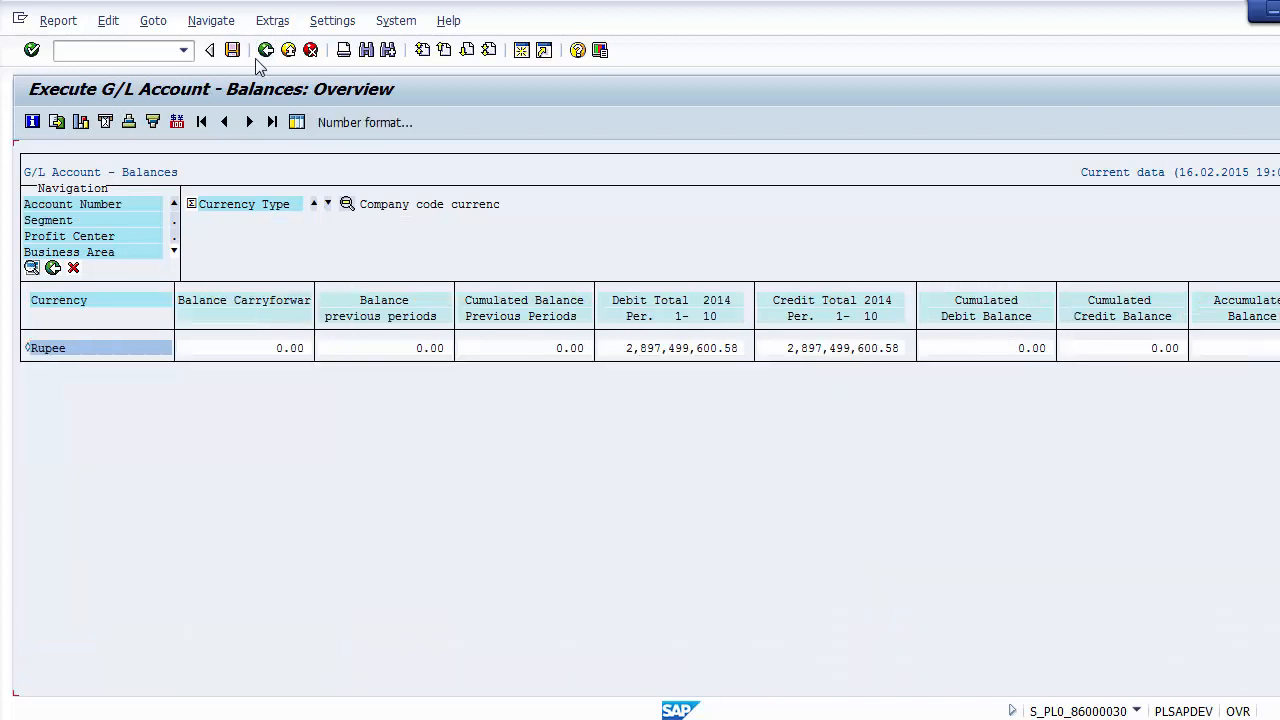
click(265, 50)
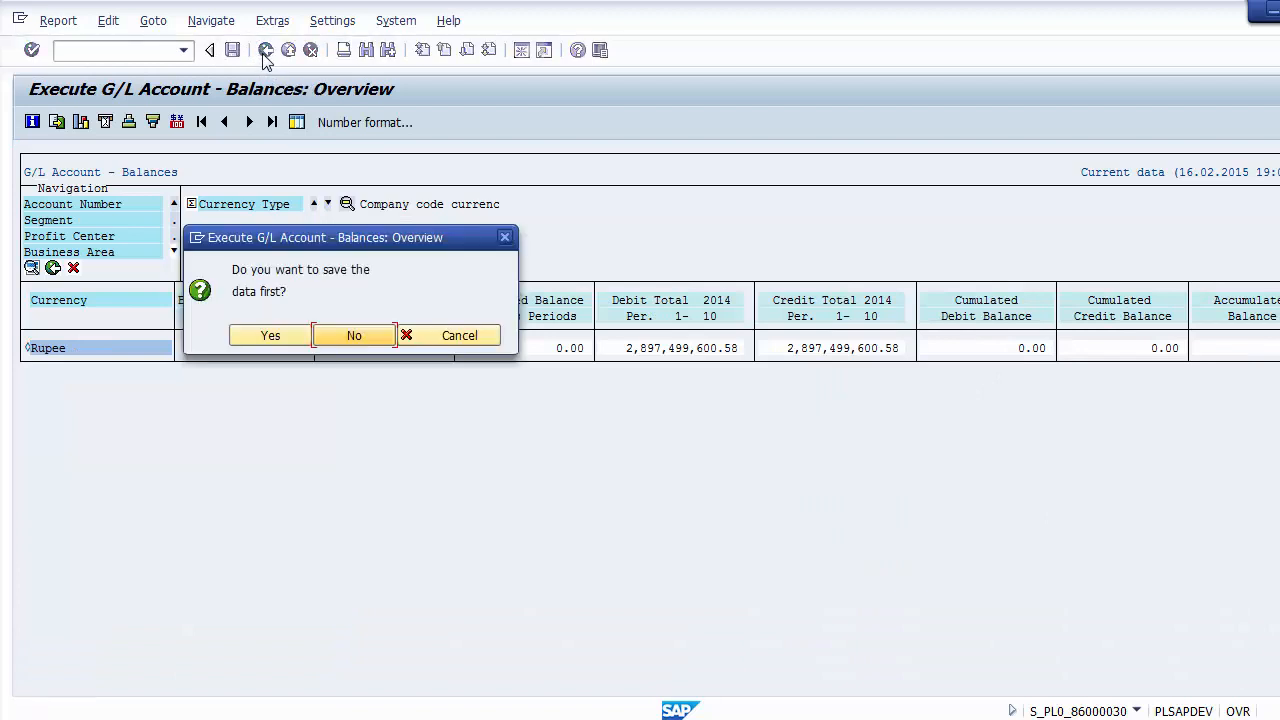
click(358, 338)
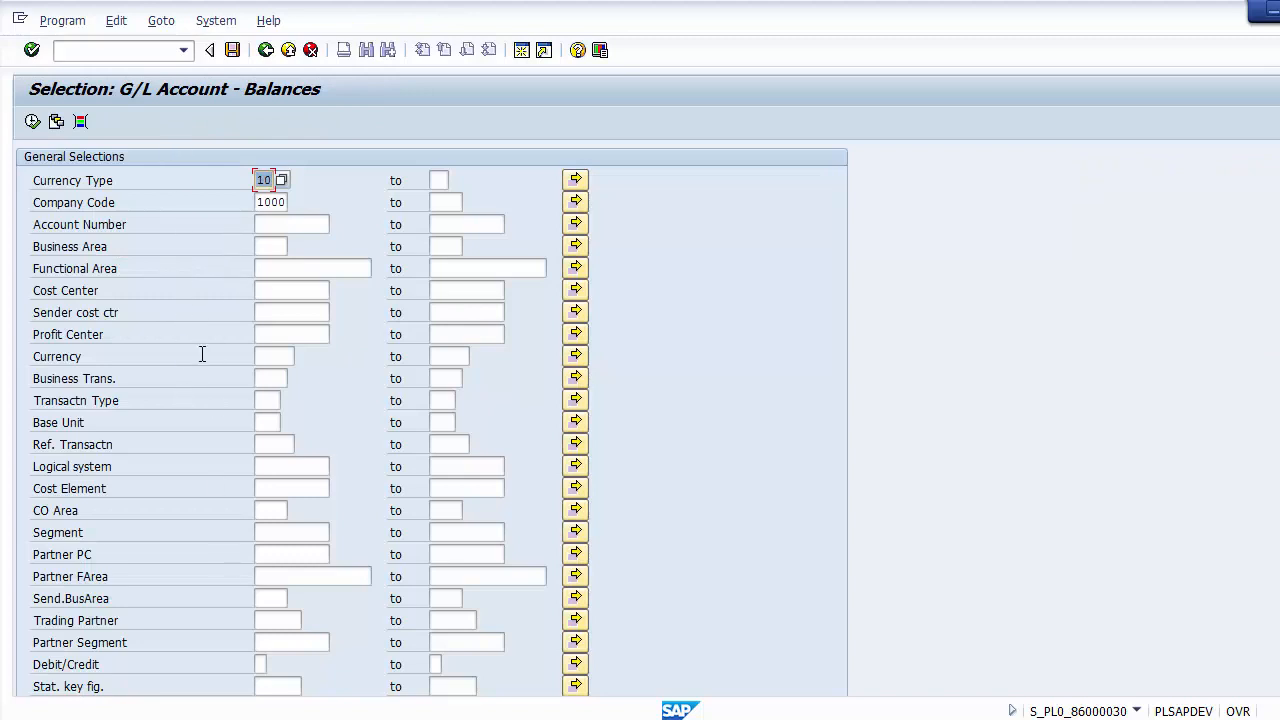
Step: Restrict the report to profit centers 1100 to 1190 and run it to view the account balances
click(271, 337)
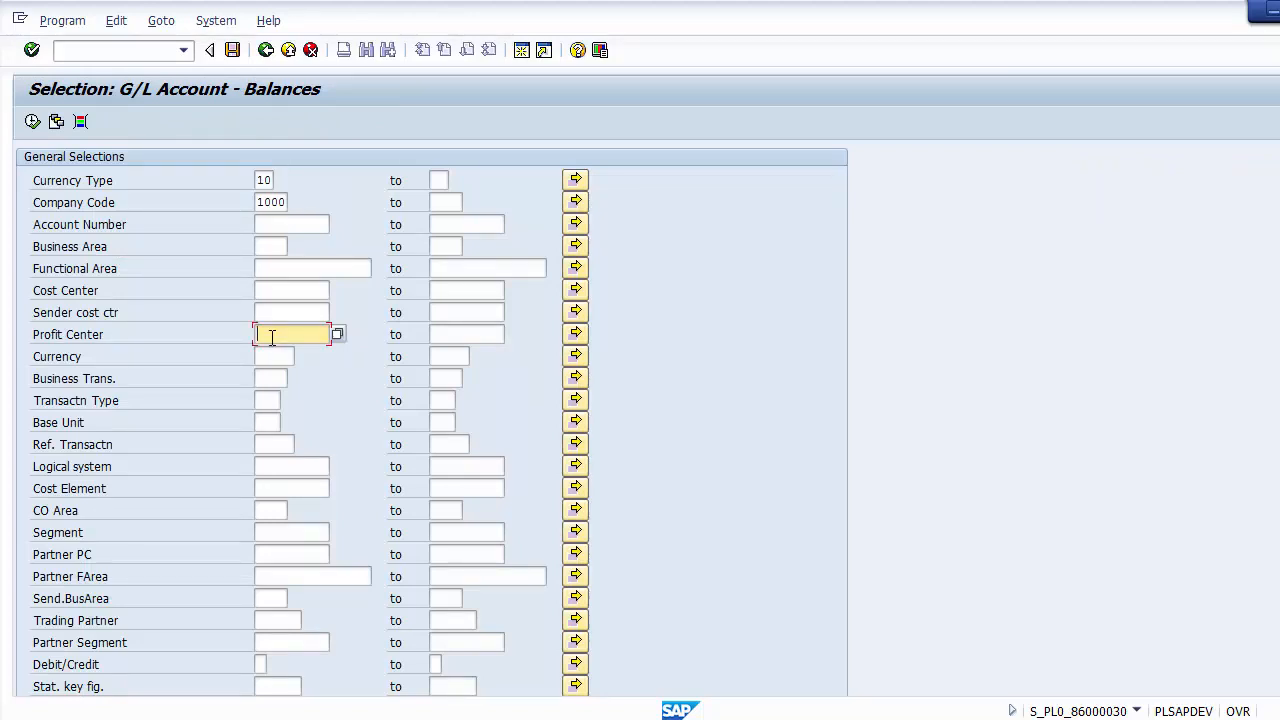
text(1100)
key(Tab)
text(1190)
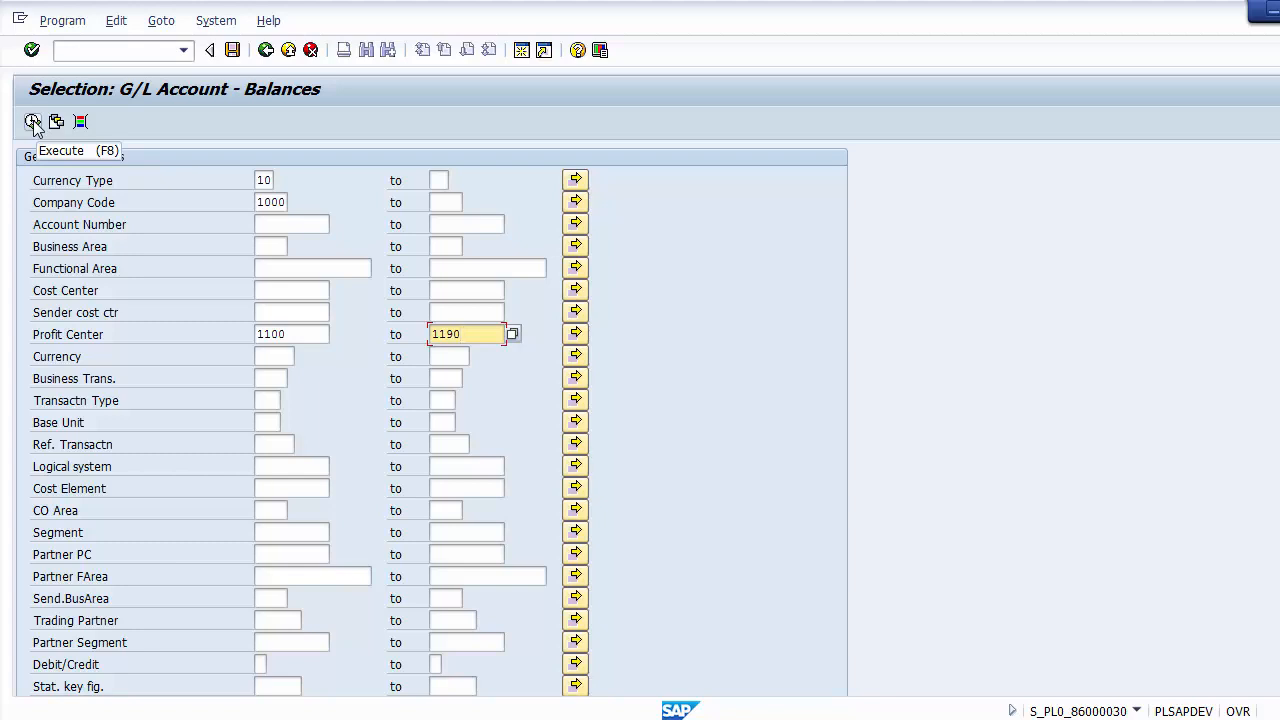
click(32, 122)
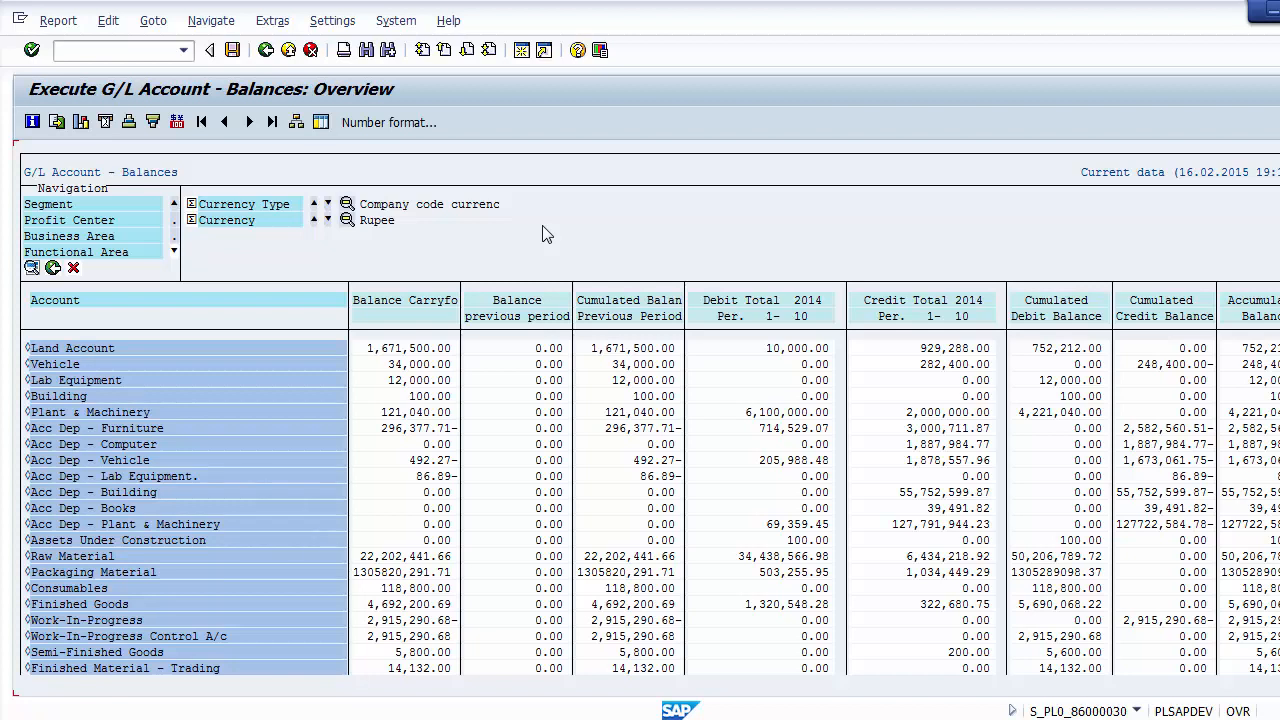
Step: Exit the report to SAP Easy Access without saving the data and expand the Totals and Balances and Structured Account Balances folders
click(288, 49)
click(355, 335)
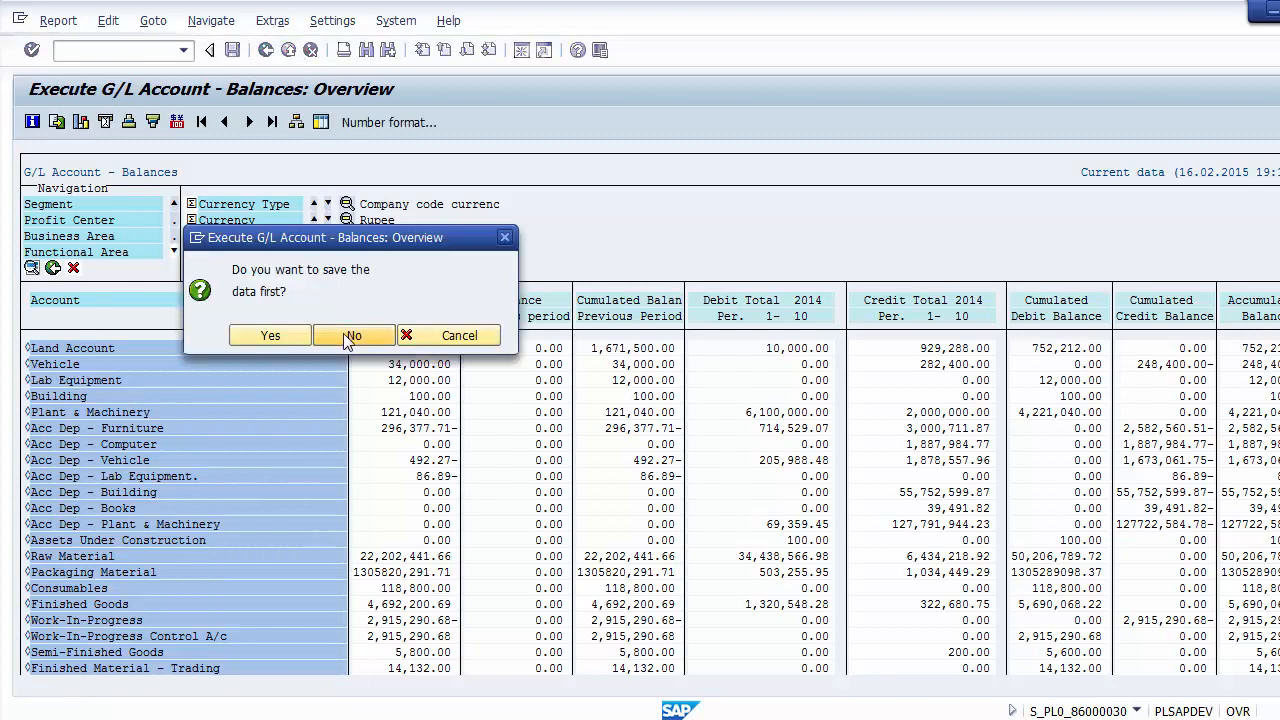
click(288, 50)
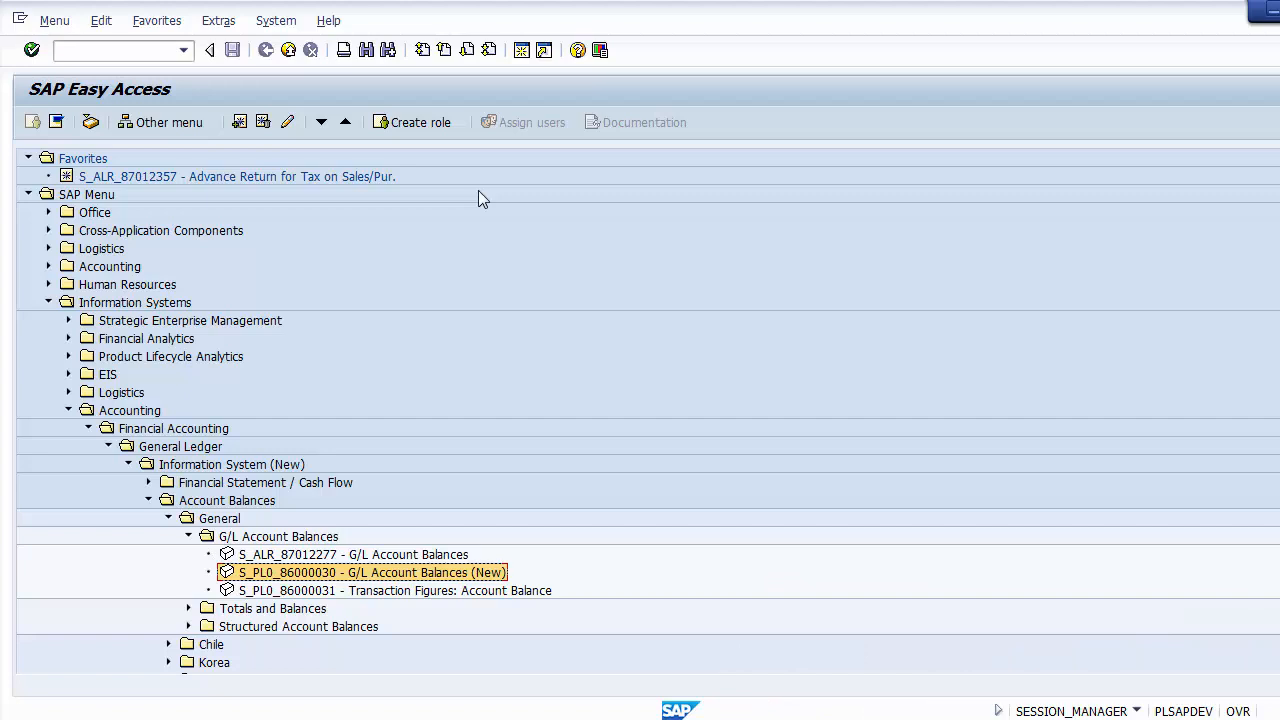
click(190, 608)
click(188, 645)
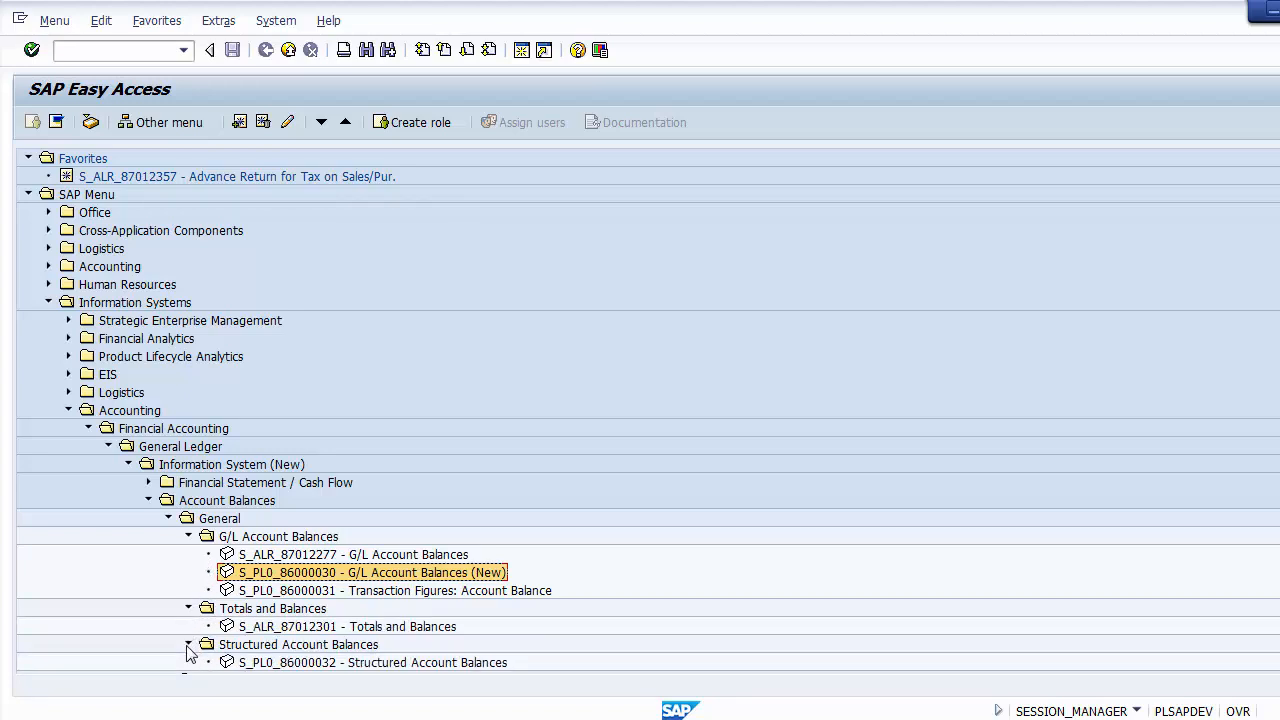